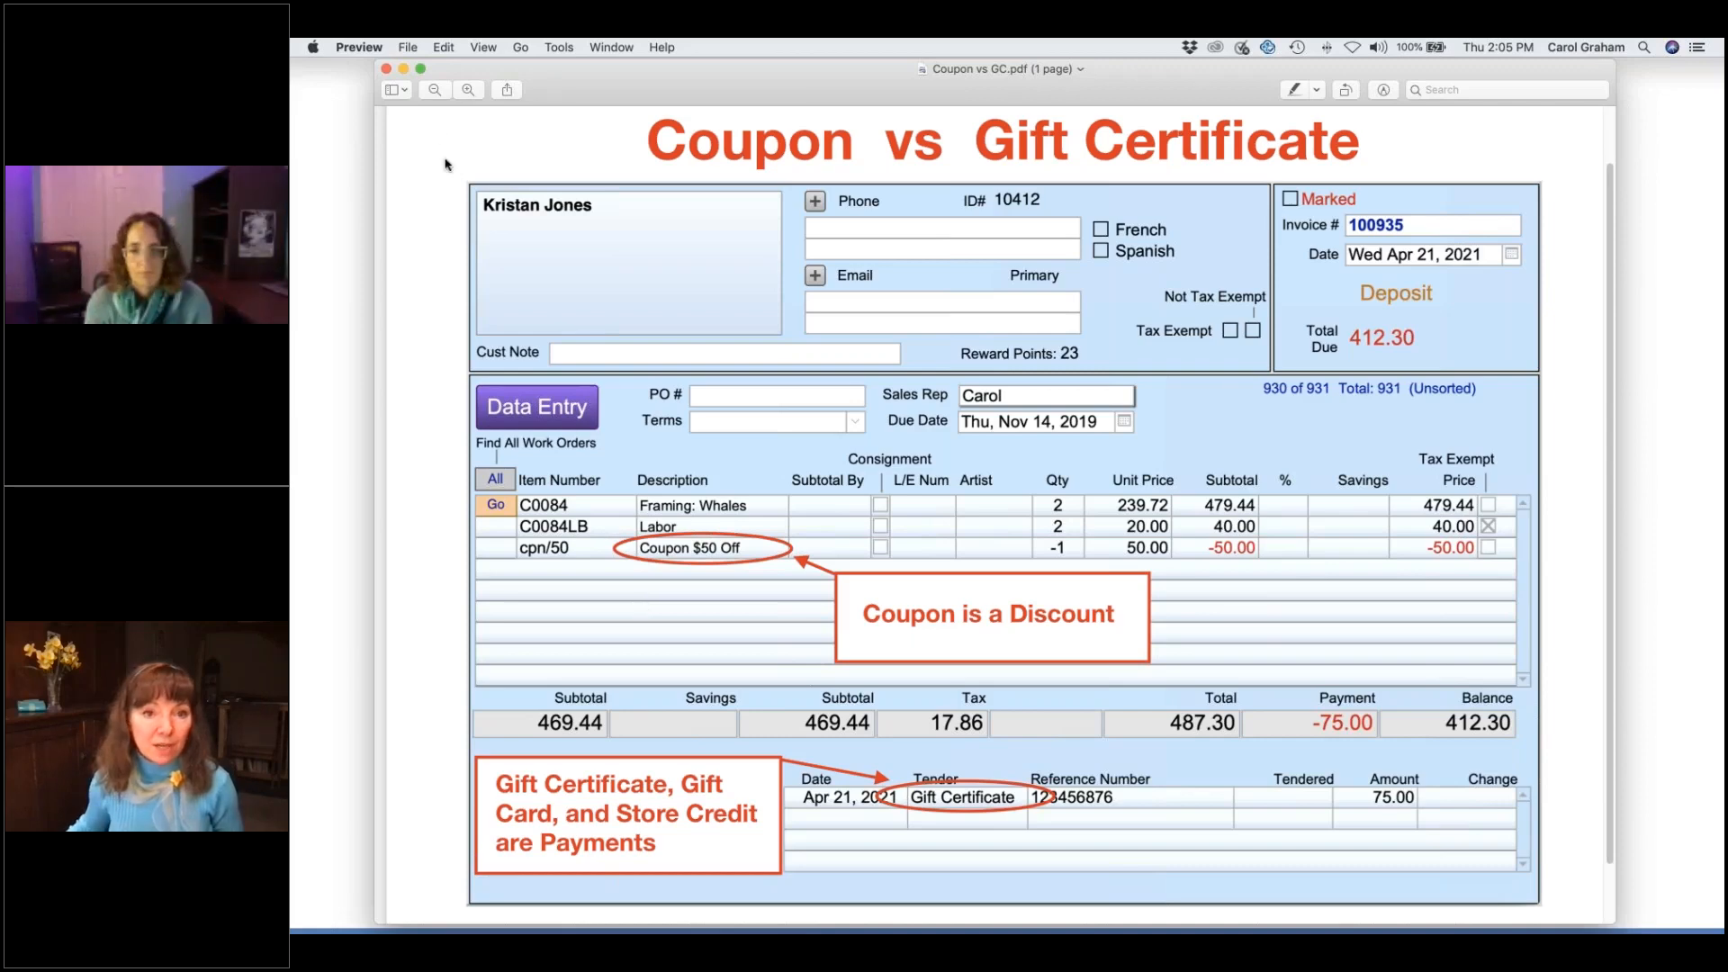
- Minimize the coupon vs gift certificate slides and switch to FrameReady's Main Menu
{"action": "left_click", "coordinate": [402, 69]}
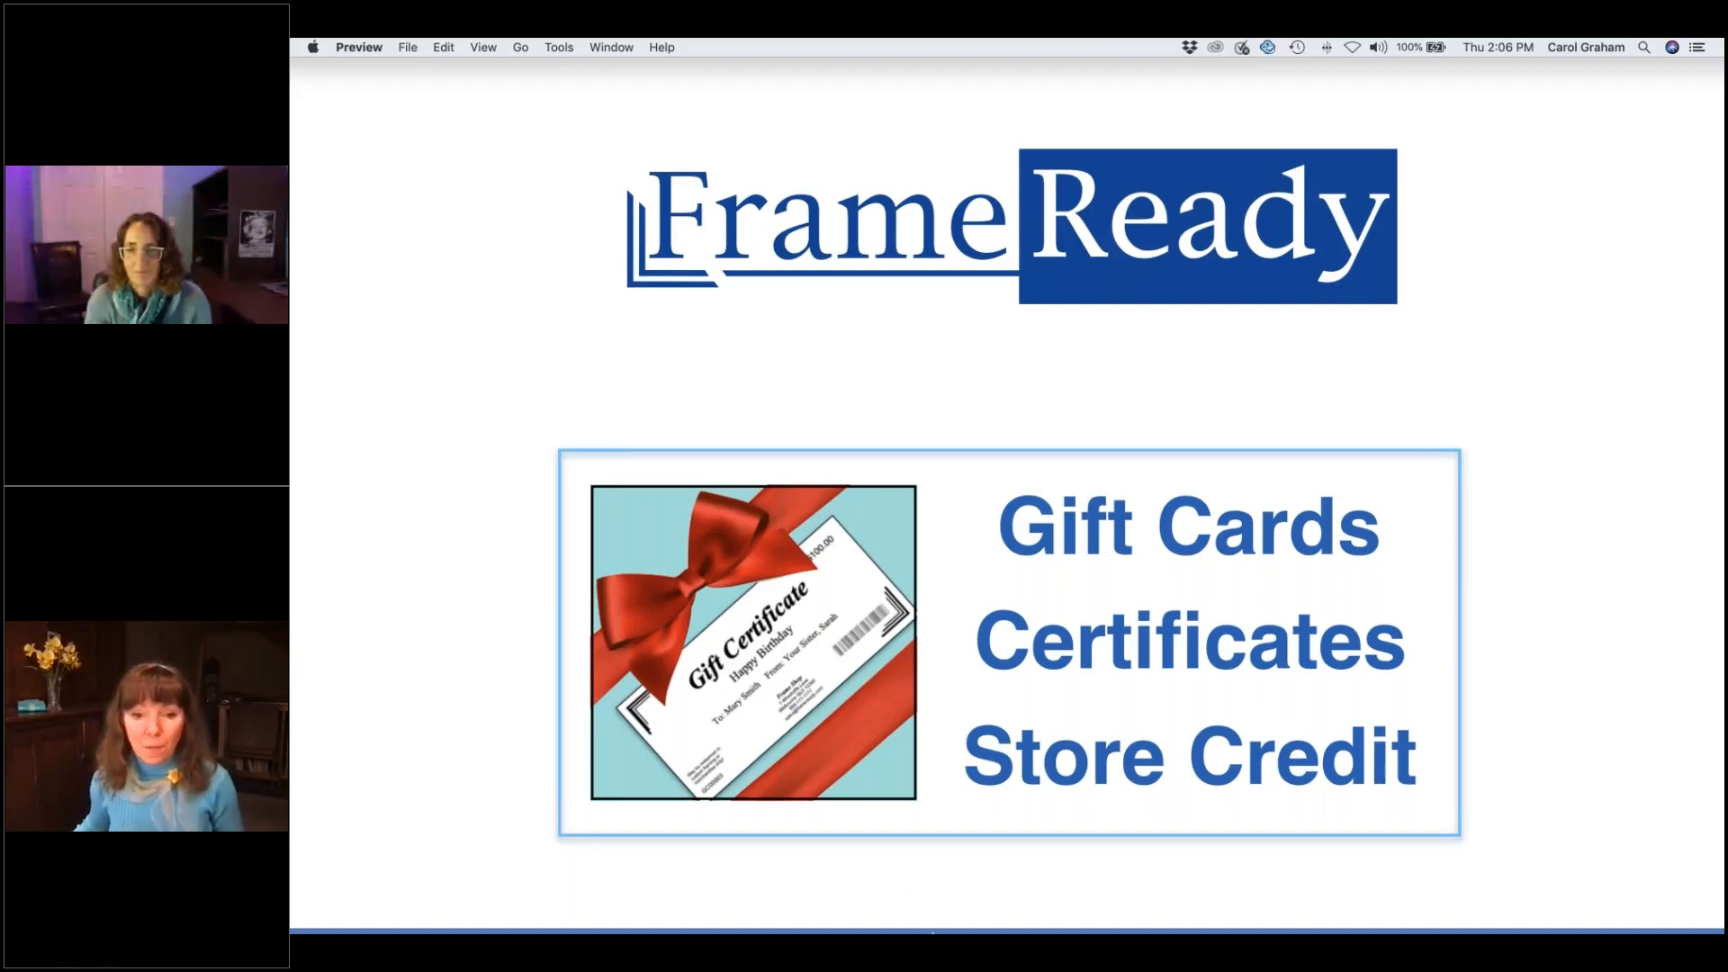
{"action": "left_click", "coordinate": [873, 913]}
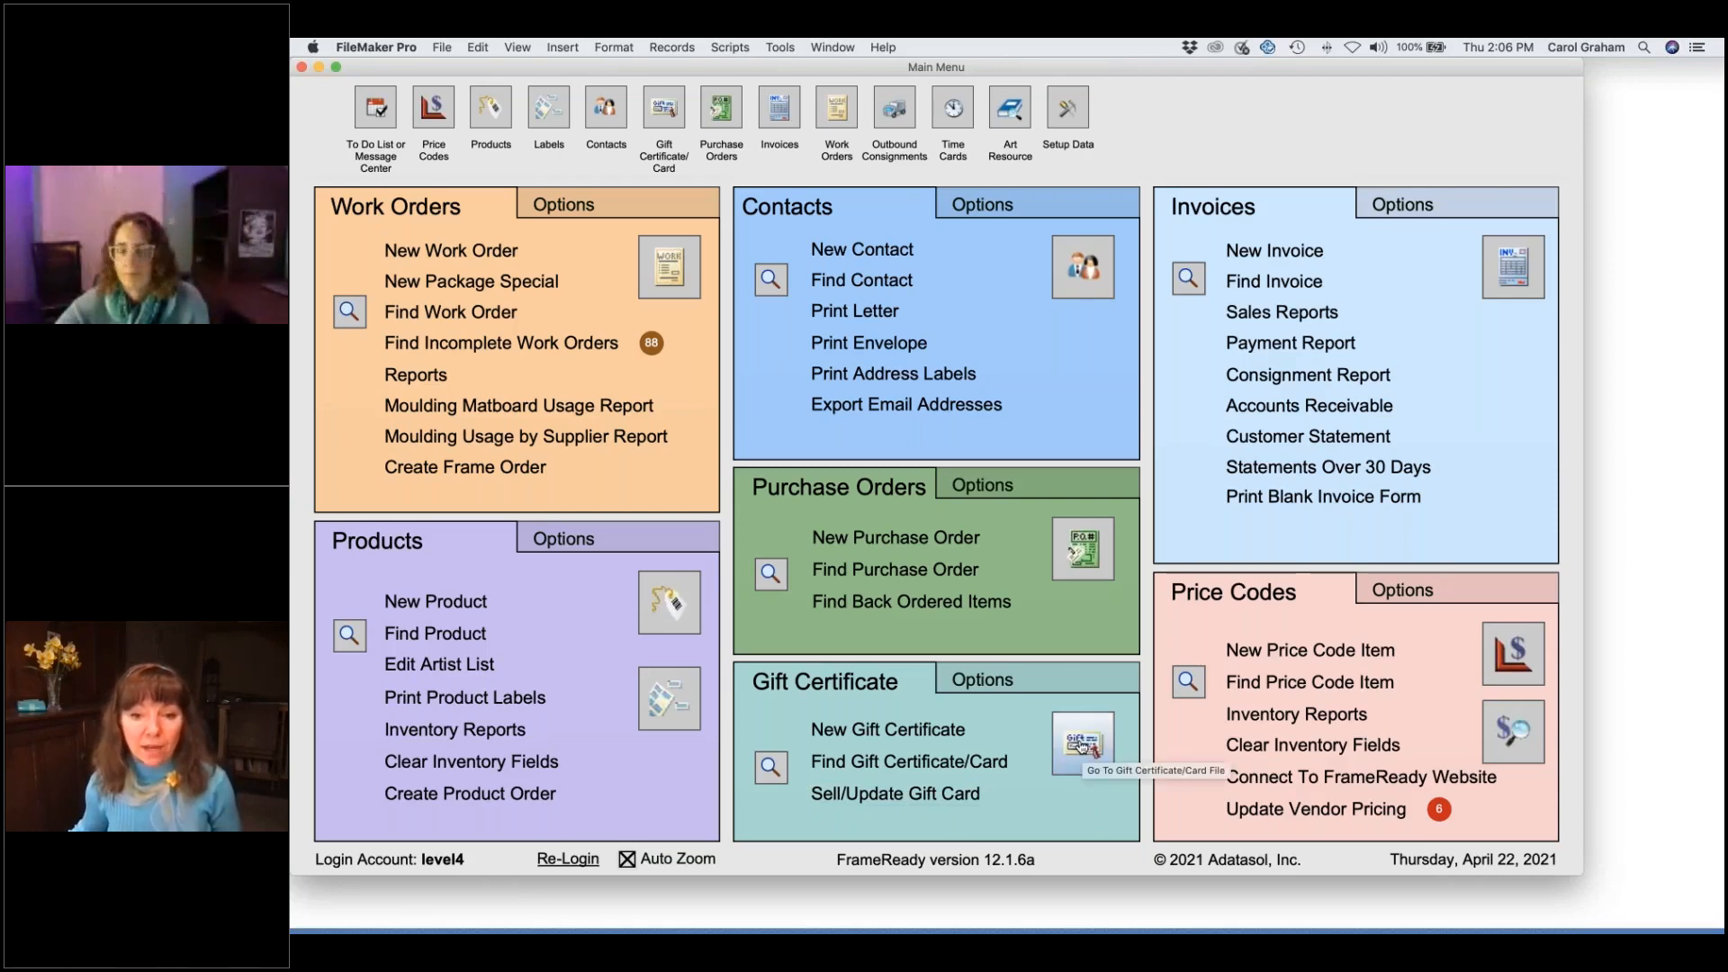
{"action": "left_click", "coordinate": [1094, 750]}
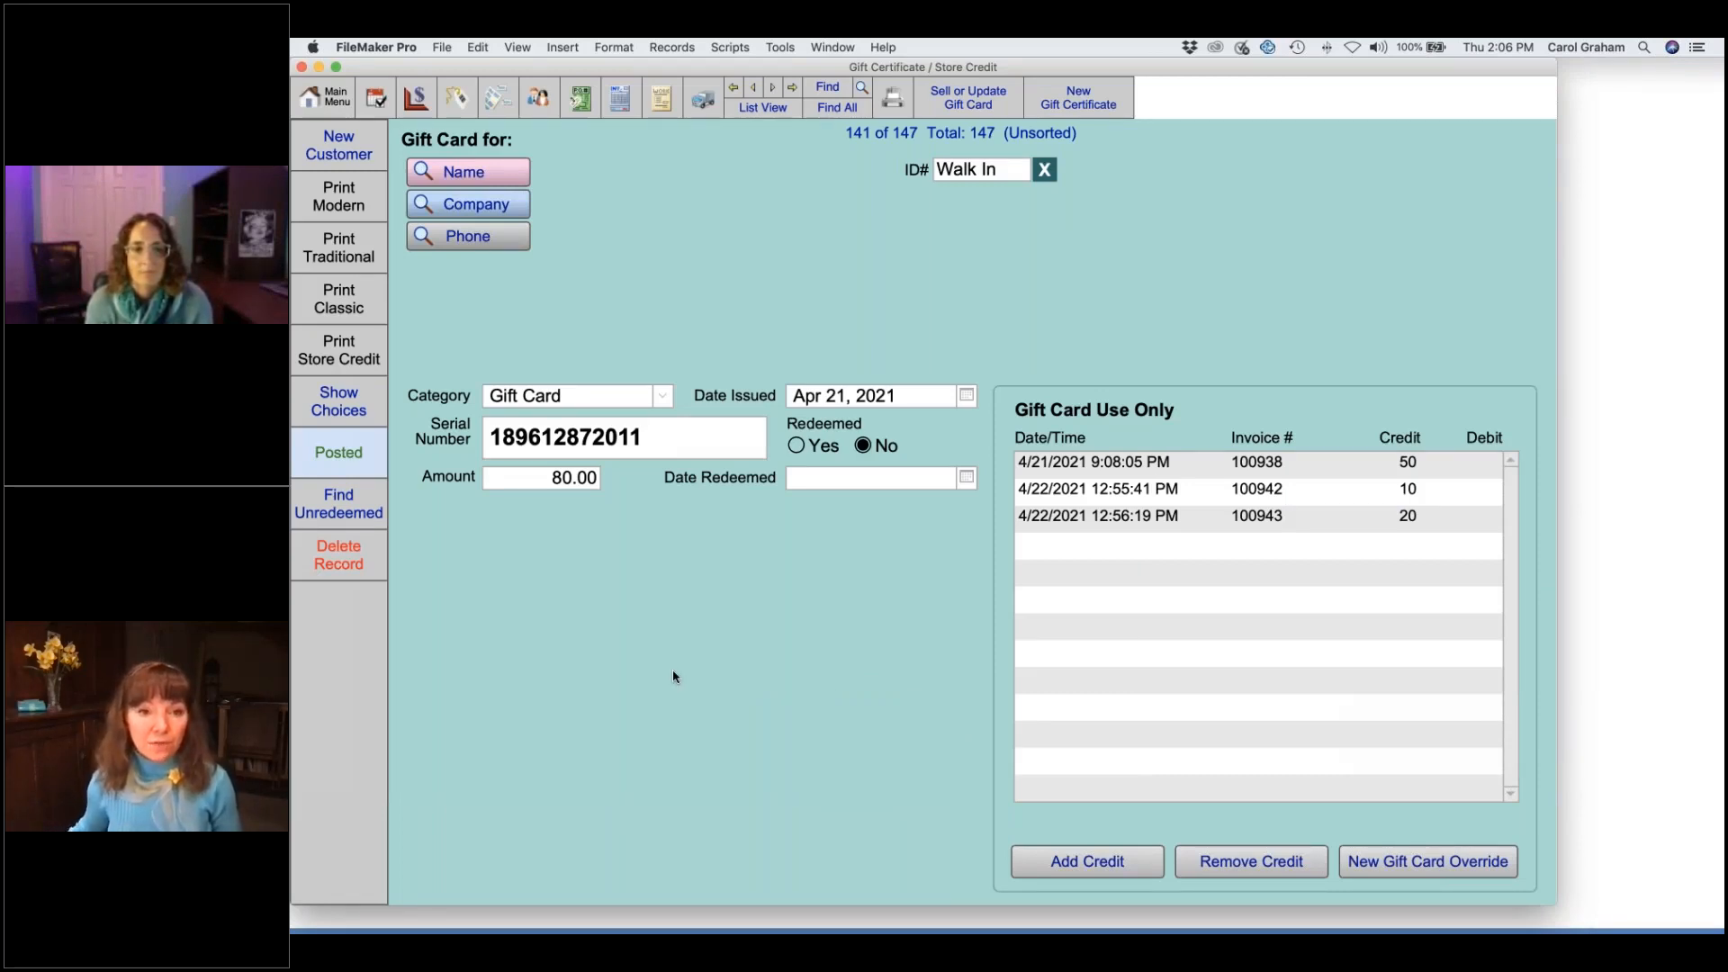
{"action": "left_click", "coordinate": [664, 397]}
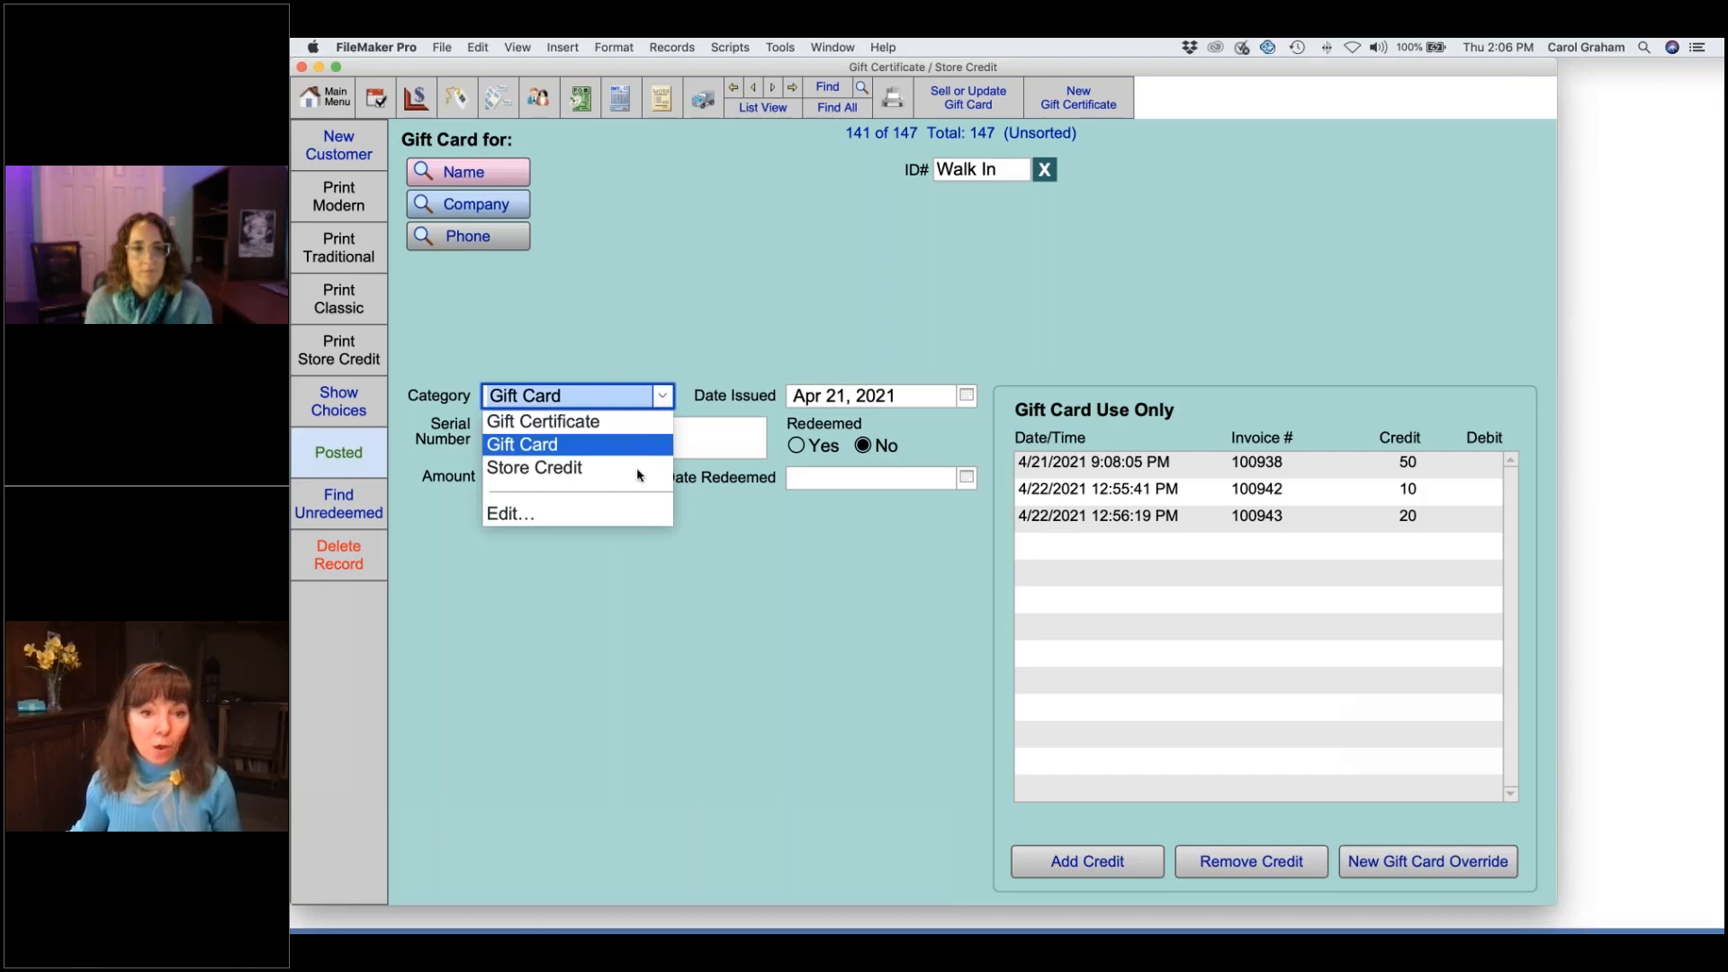
{"action": "left_click", "coordinate": [698, 347]}
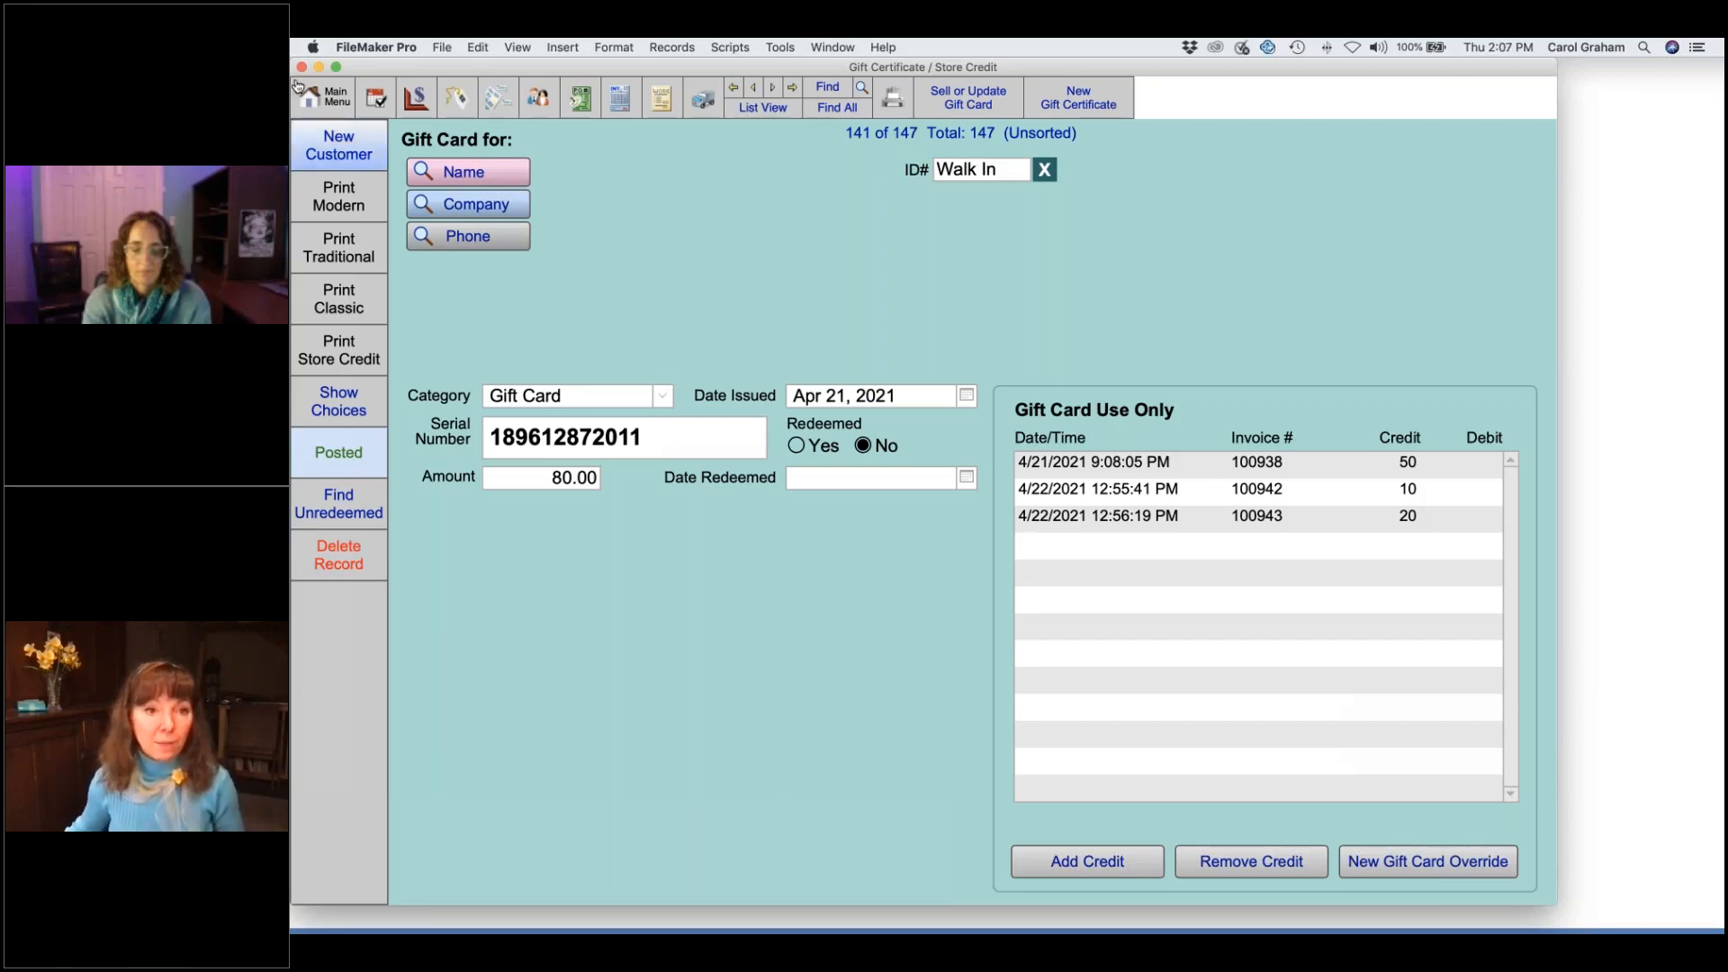
{"action": "left_click", "coordinate": [326, 96]}
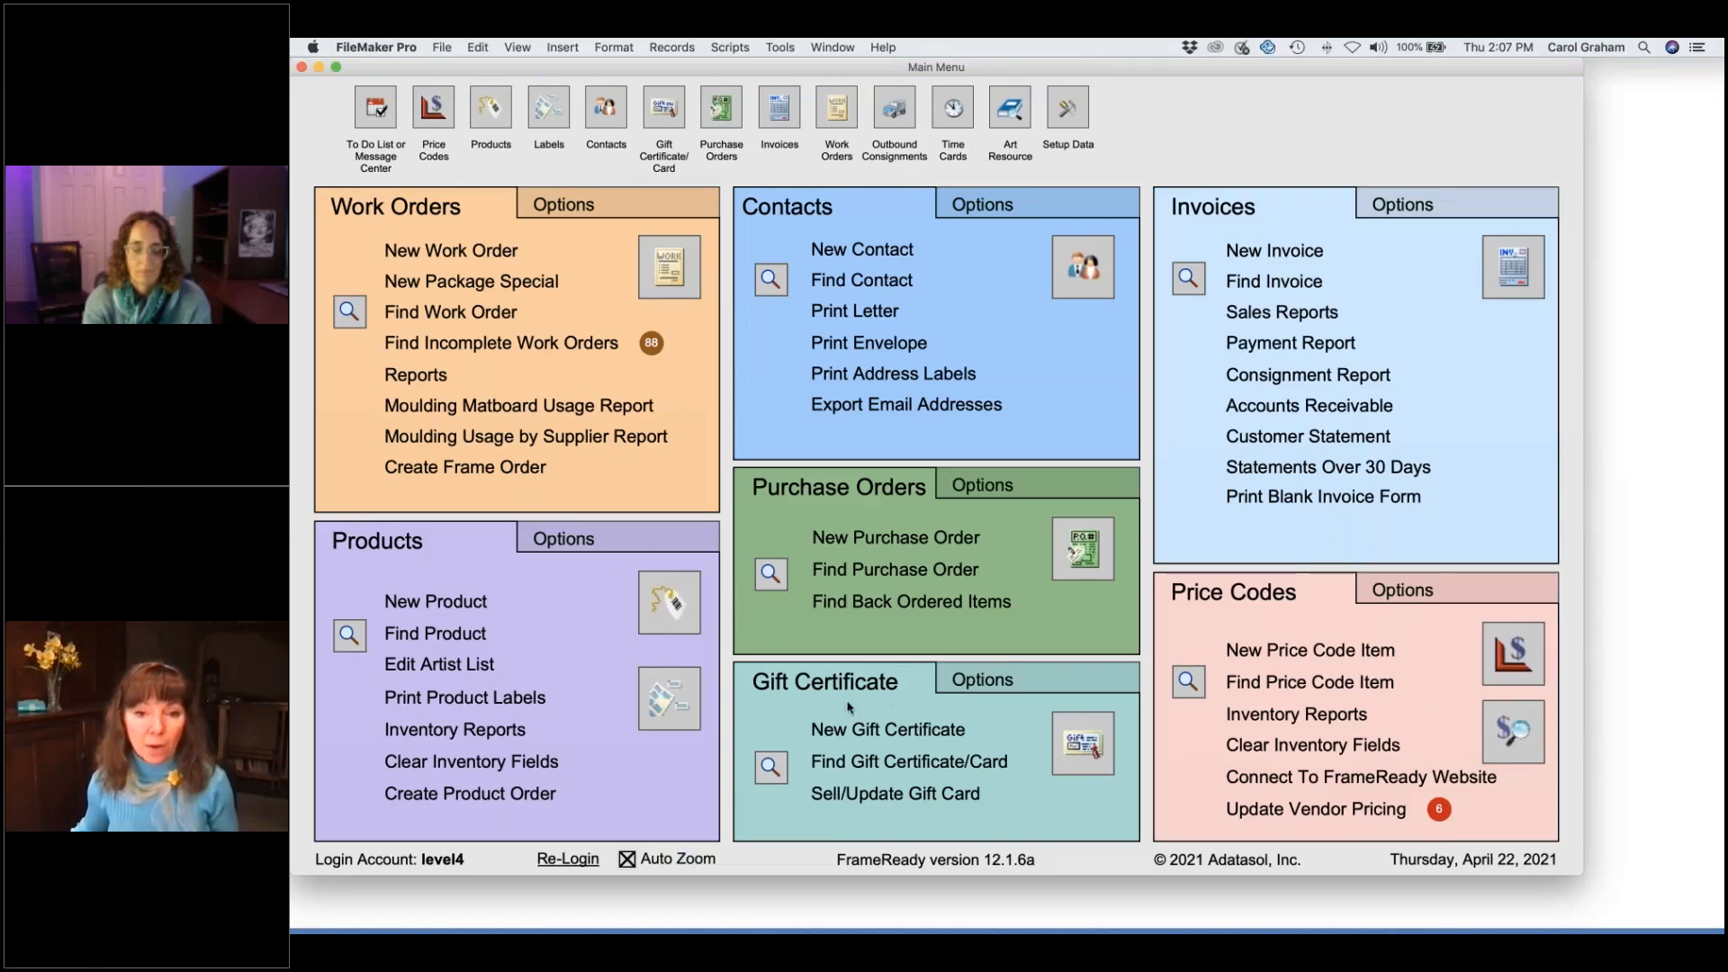
- Create a new gift certificate with the recipient's and giver's first names in To and From
{"action": "left_click", "coordinate": [906, 735]}
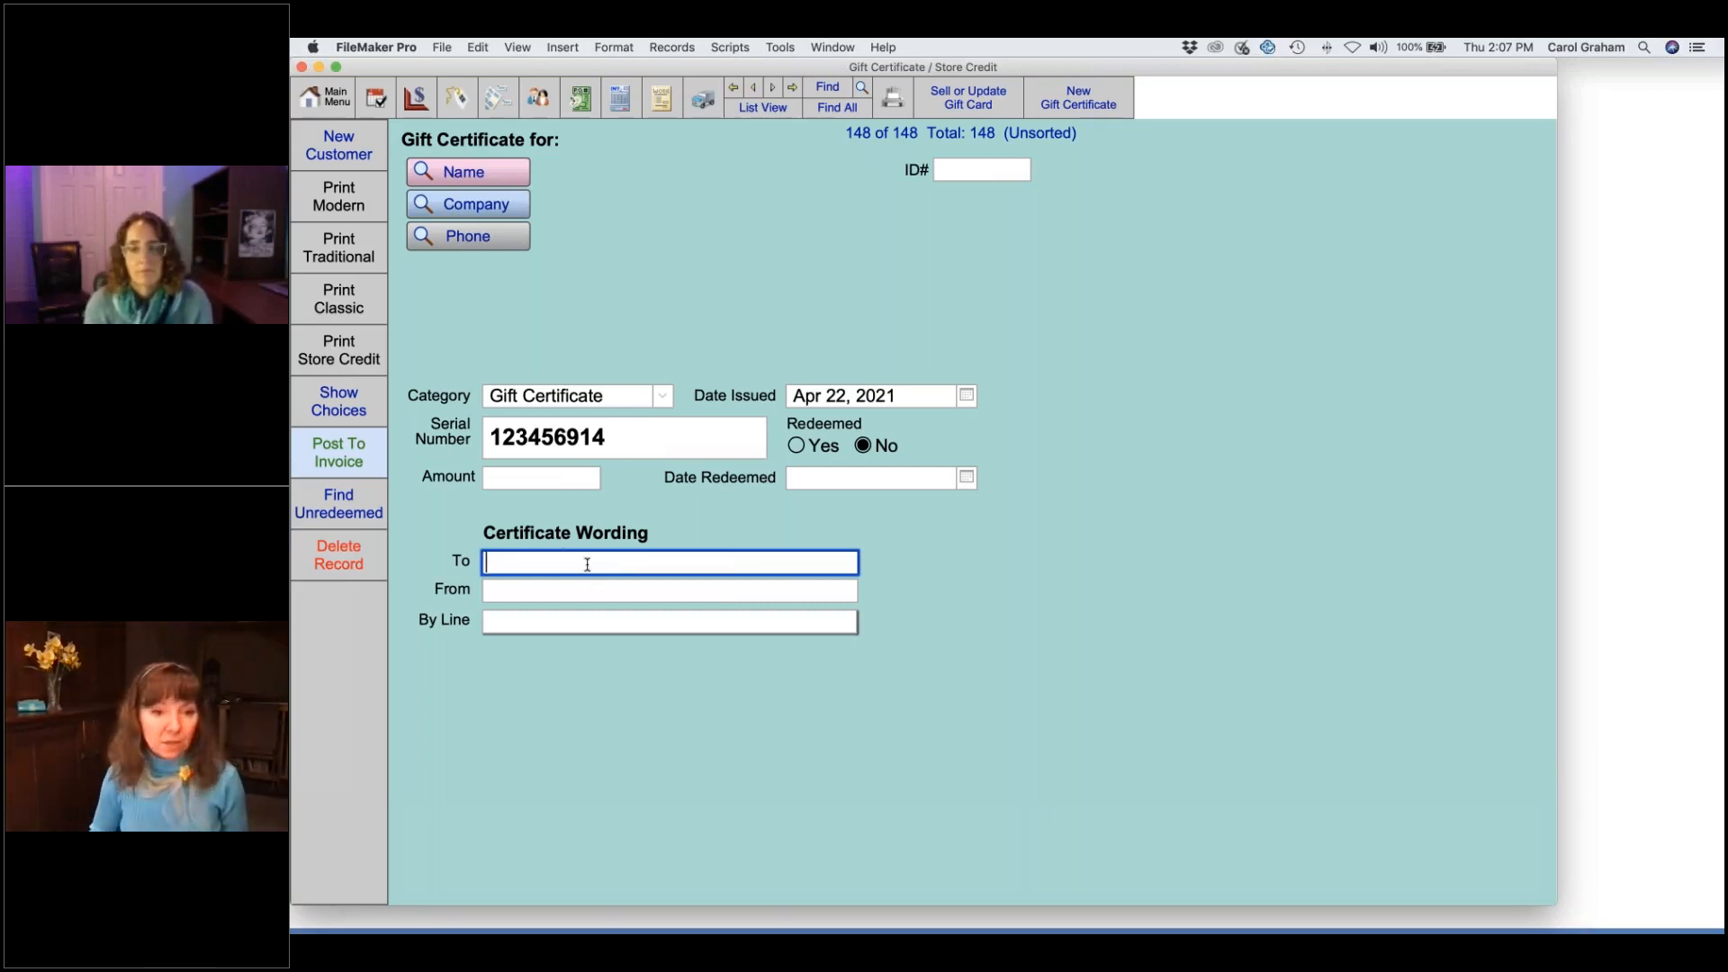
{"action": "type", "text": "Mary"}
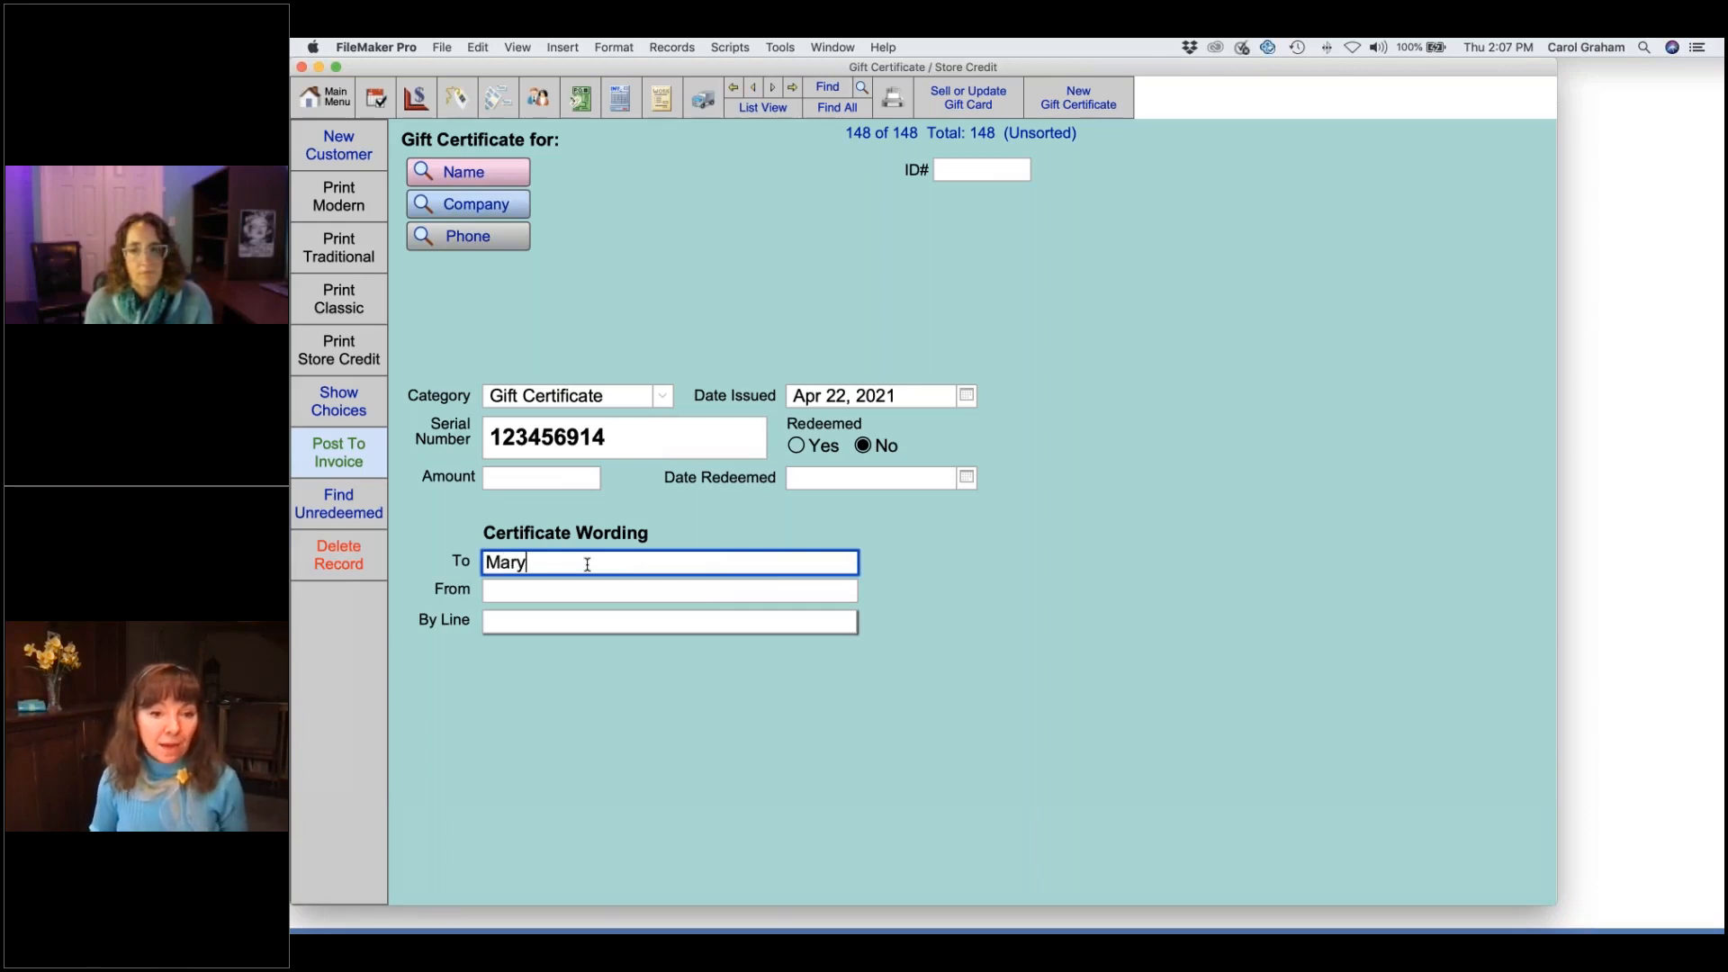
{"action": "key", "text": "Tab"}
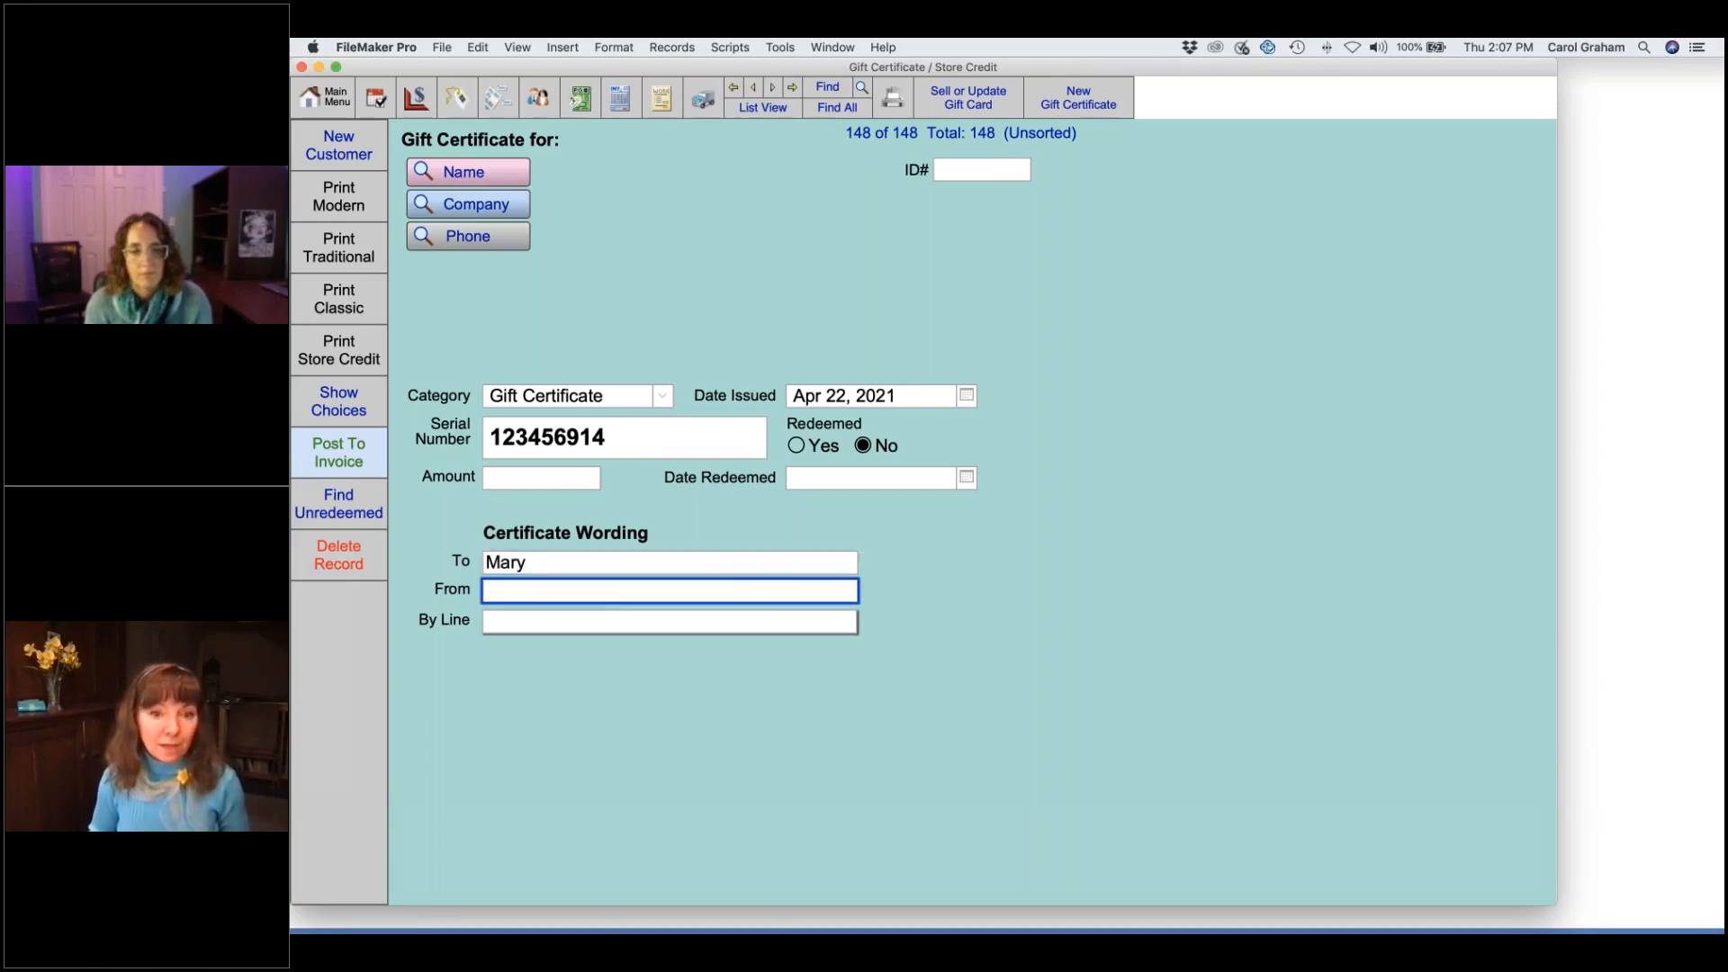
{"action": "type", "text": "Peer"}
{"action": "key", "text": "BackSpace"}
{"action": "key", "text": "BackSpace"}
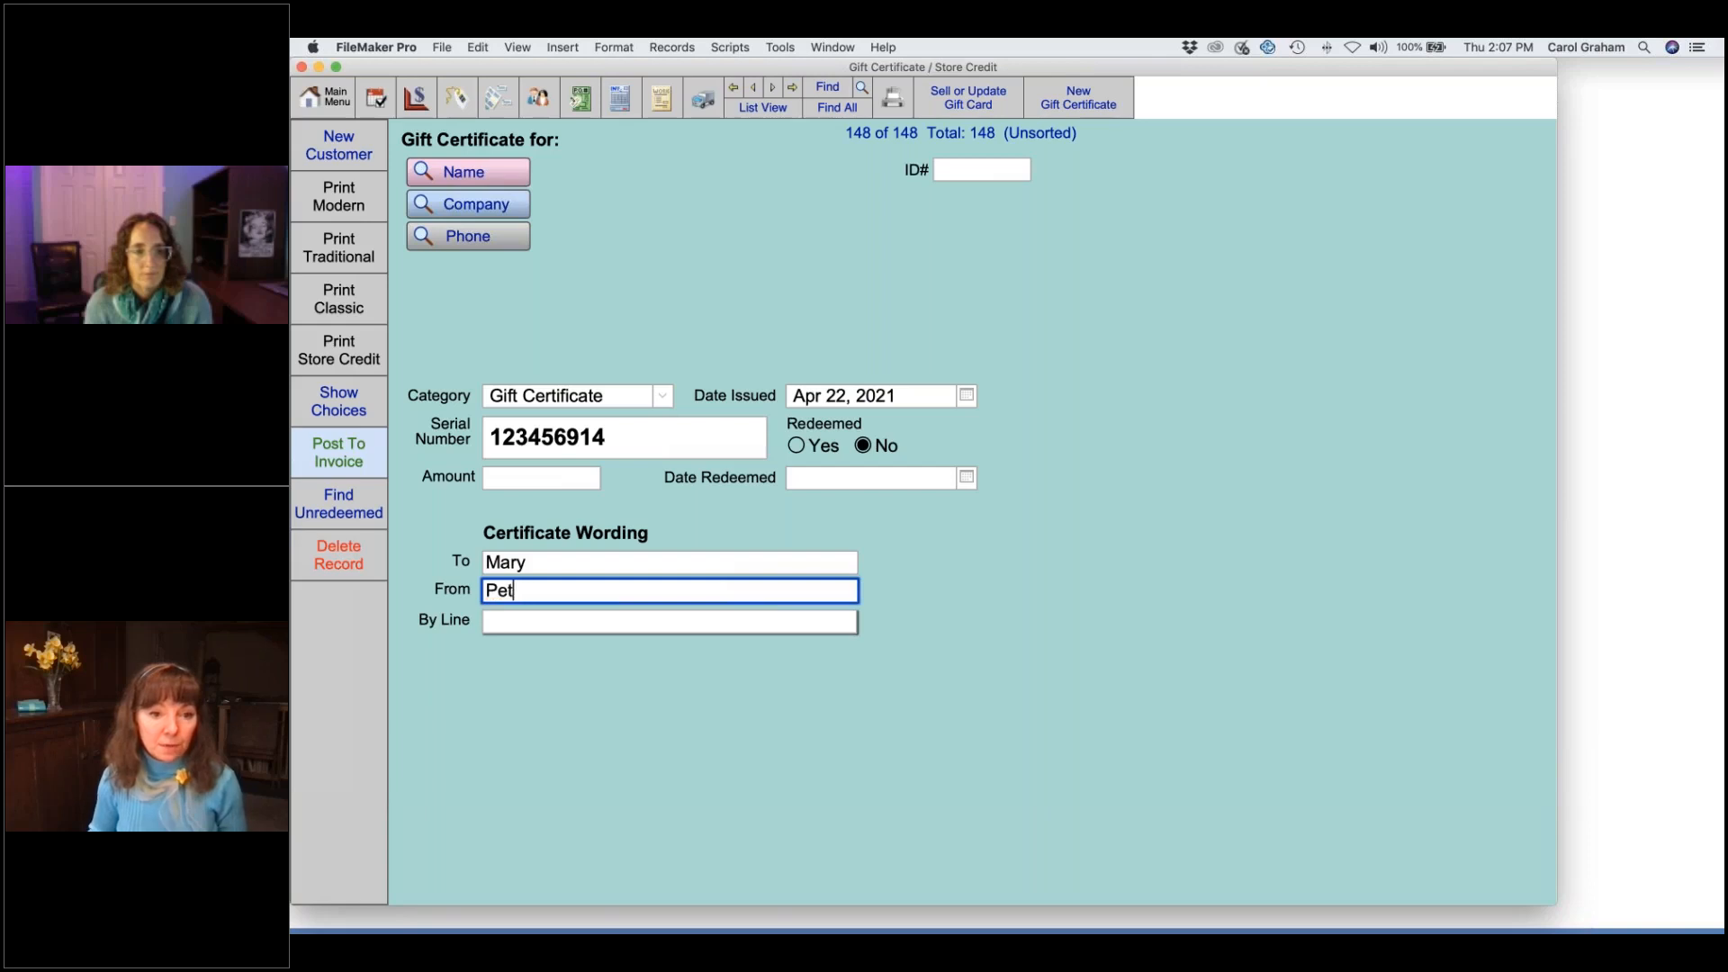
{"action": "type", "text": "ter V"}
{"action": "key", "text": "BackSpace"}
{"action": "key", "text": "BackSpace"}
{"action": "left_click", "coordinate": [627, 633]}
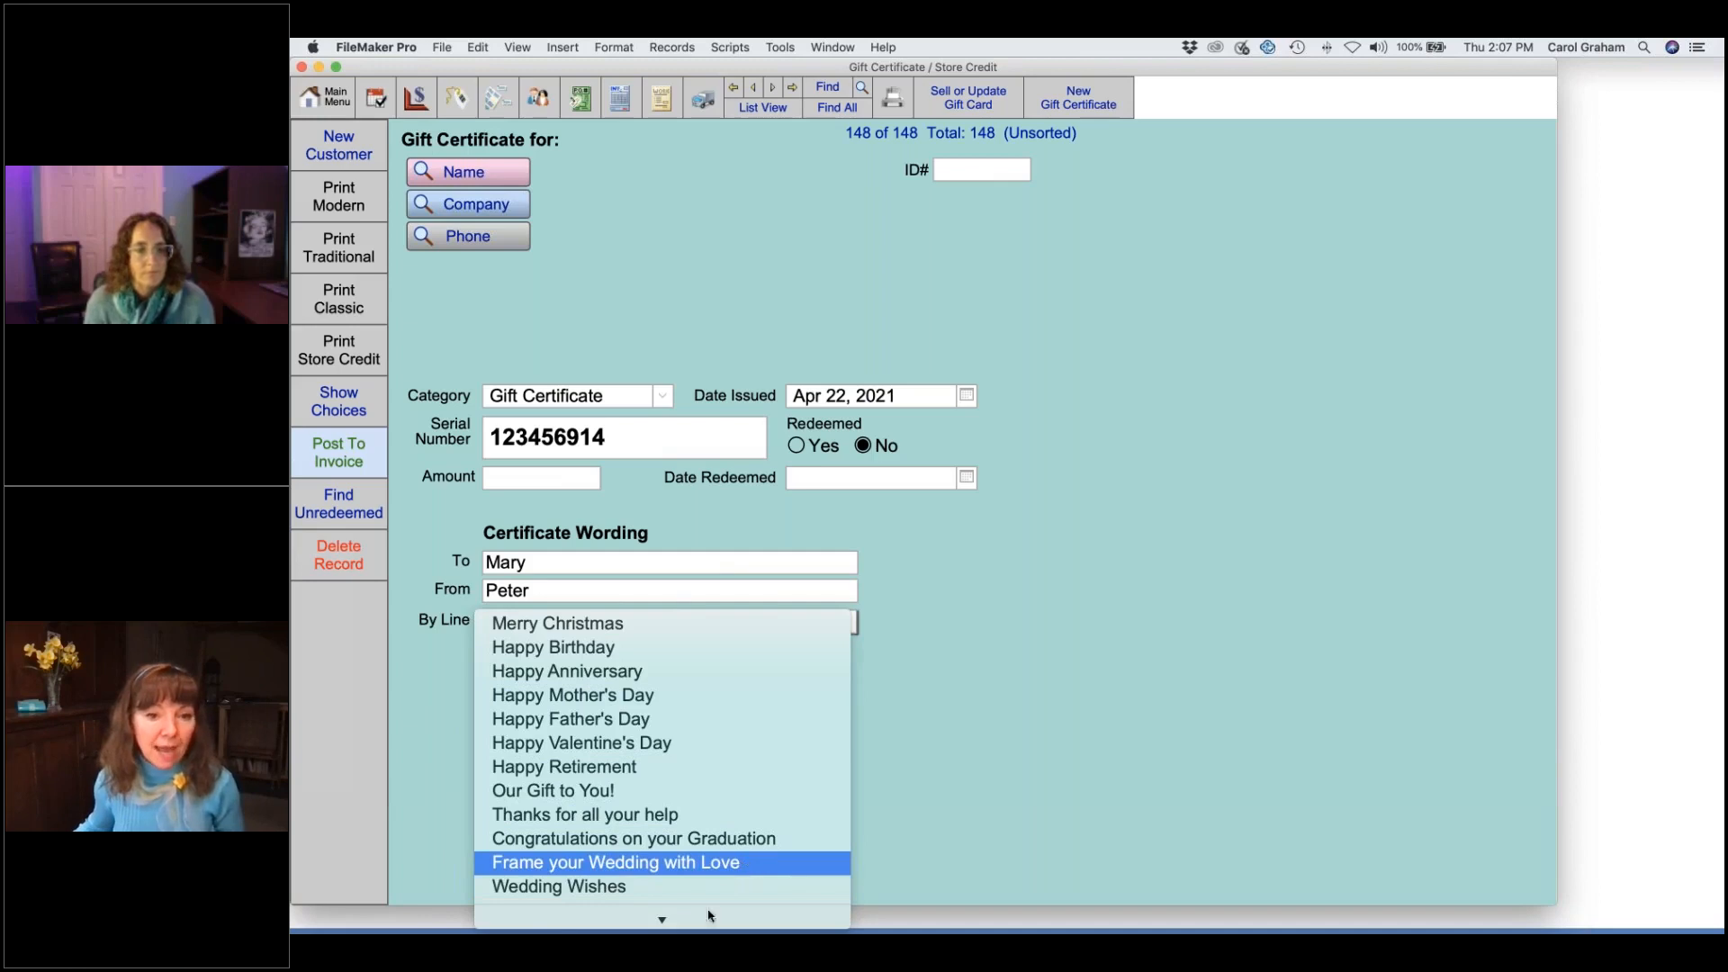
{"action": "mouse_move", "coordinate": [707, 922]}
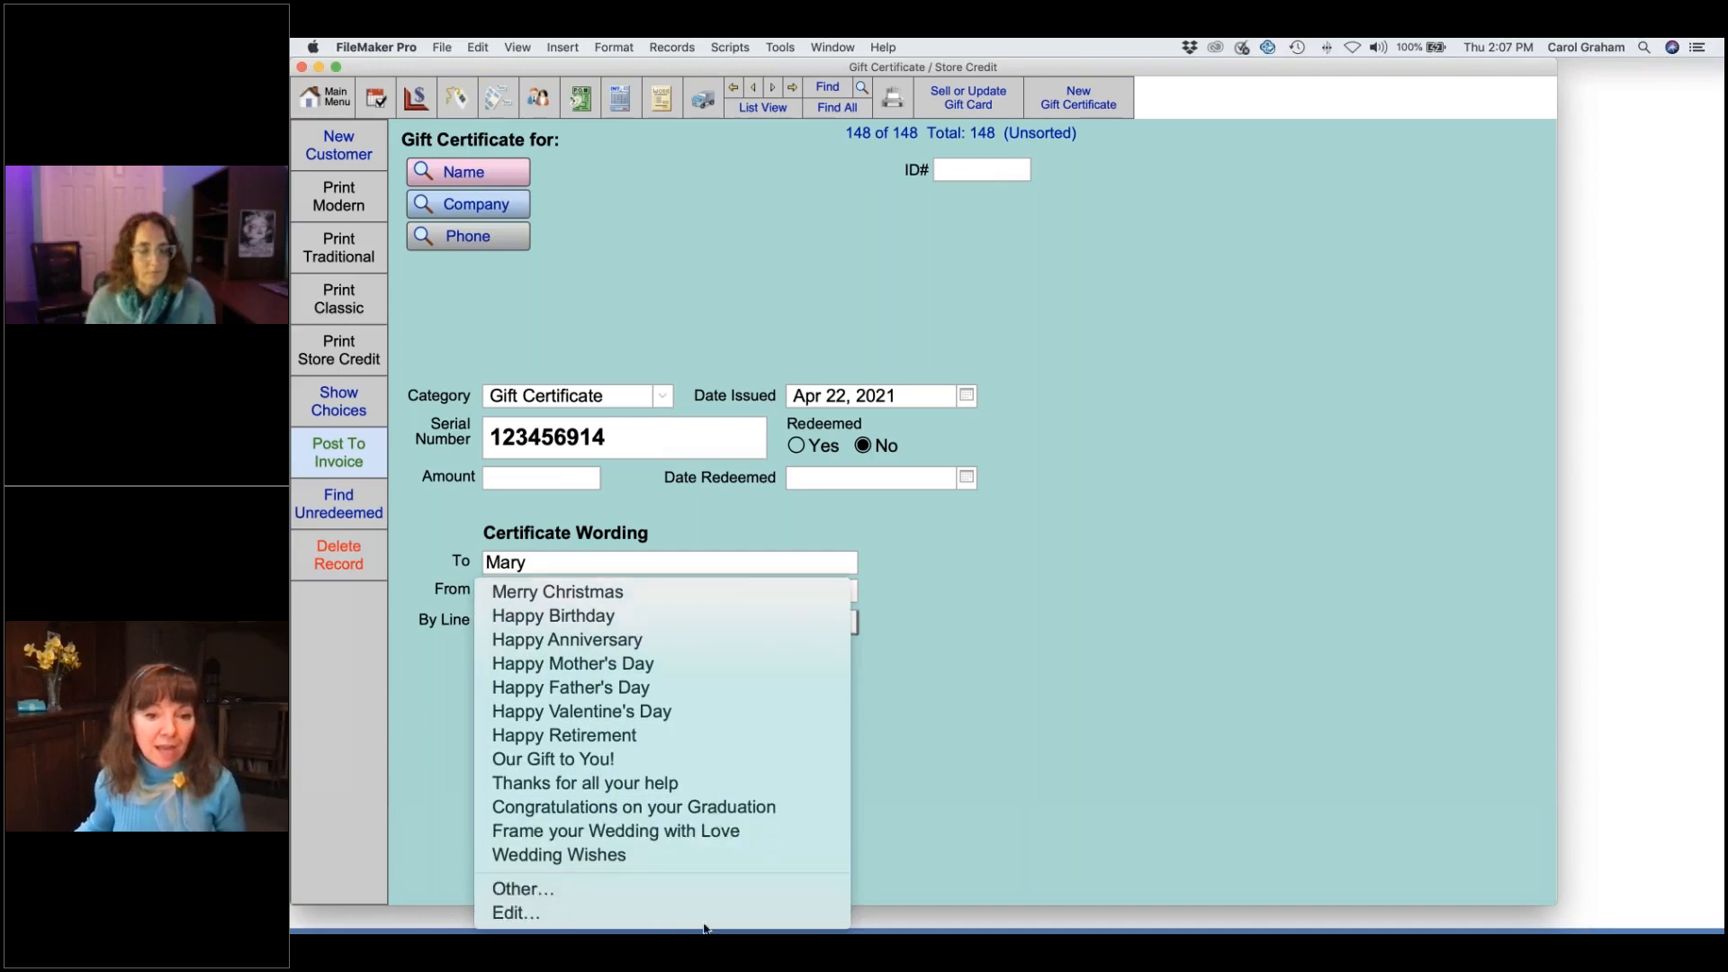
- Edit the By Line list: move 'Congratulations on your Graduation' to the top and add a '-' divider line
{"action": "left_click", "coordinate": [645, 917]}
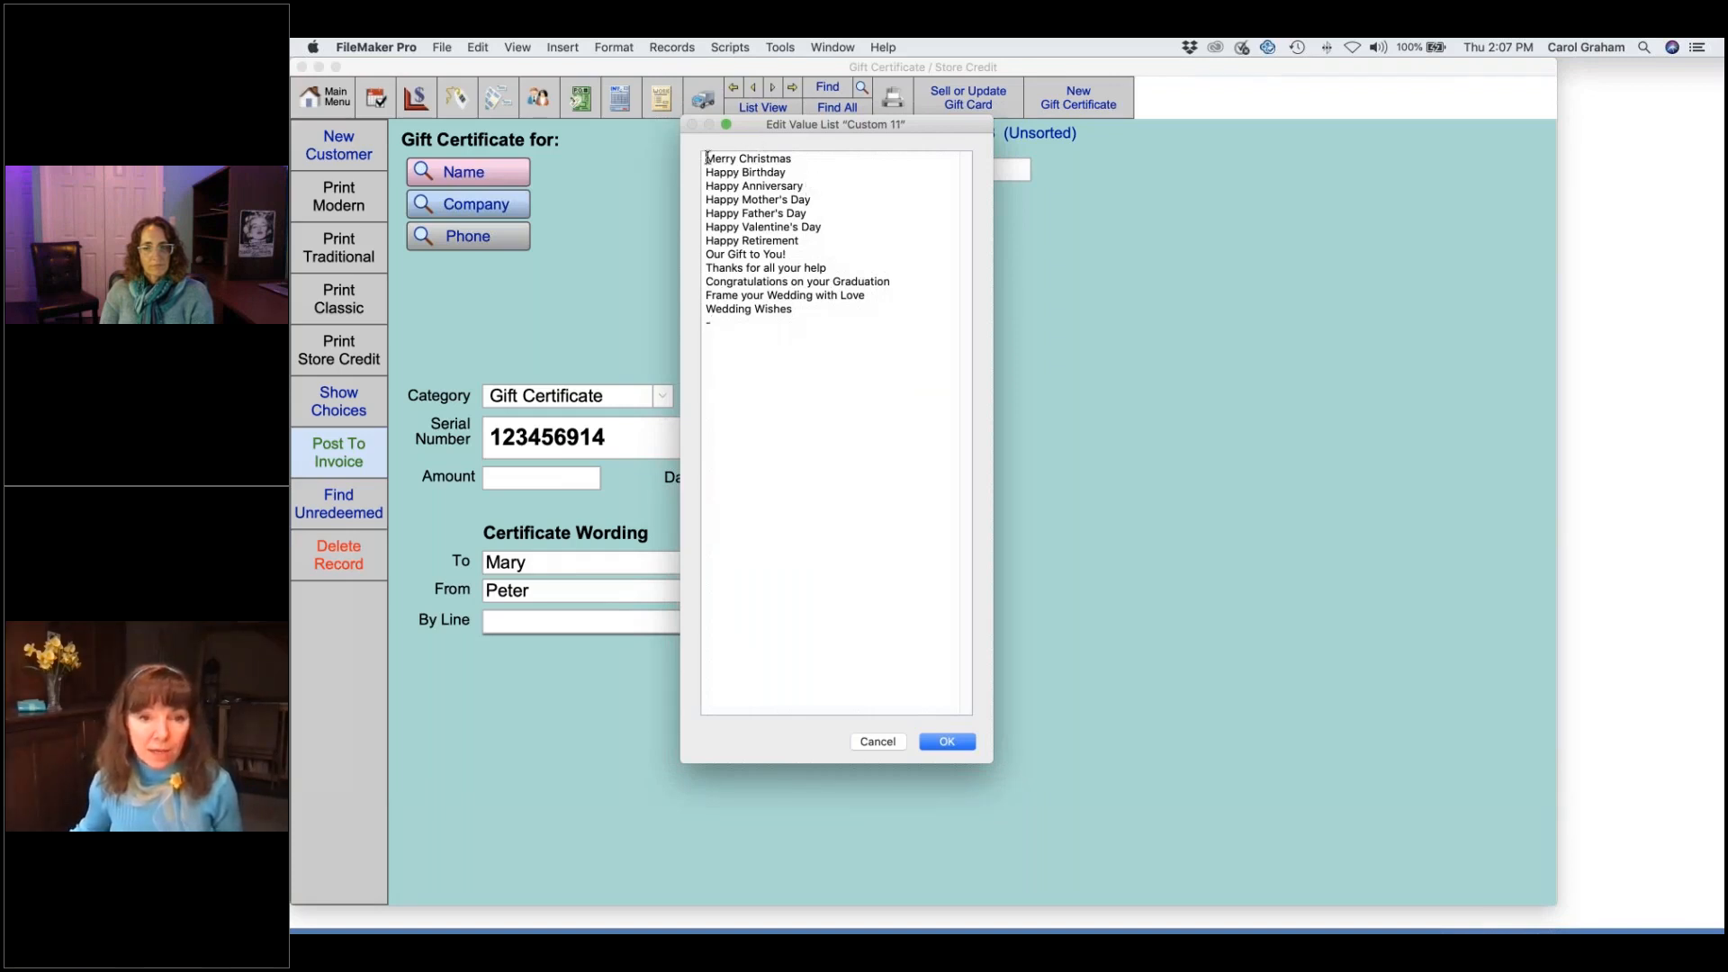
{"action": "key", "text": "Return"}
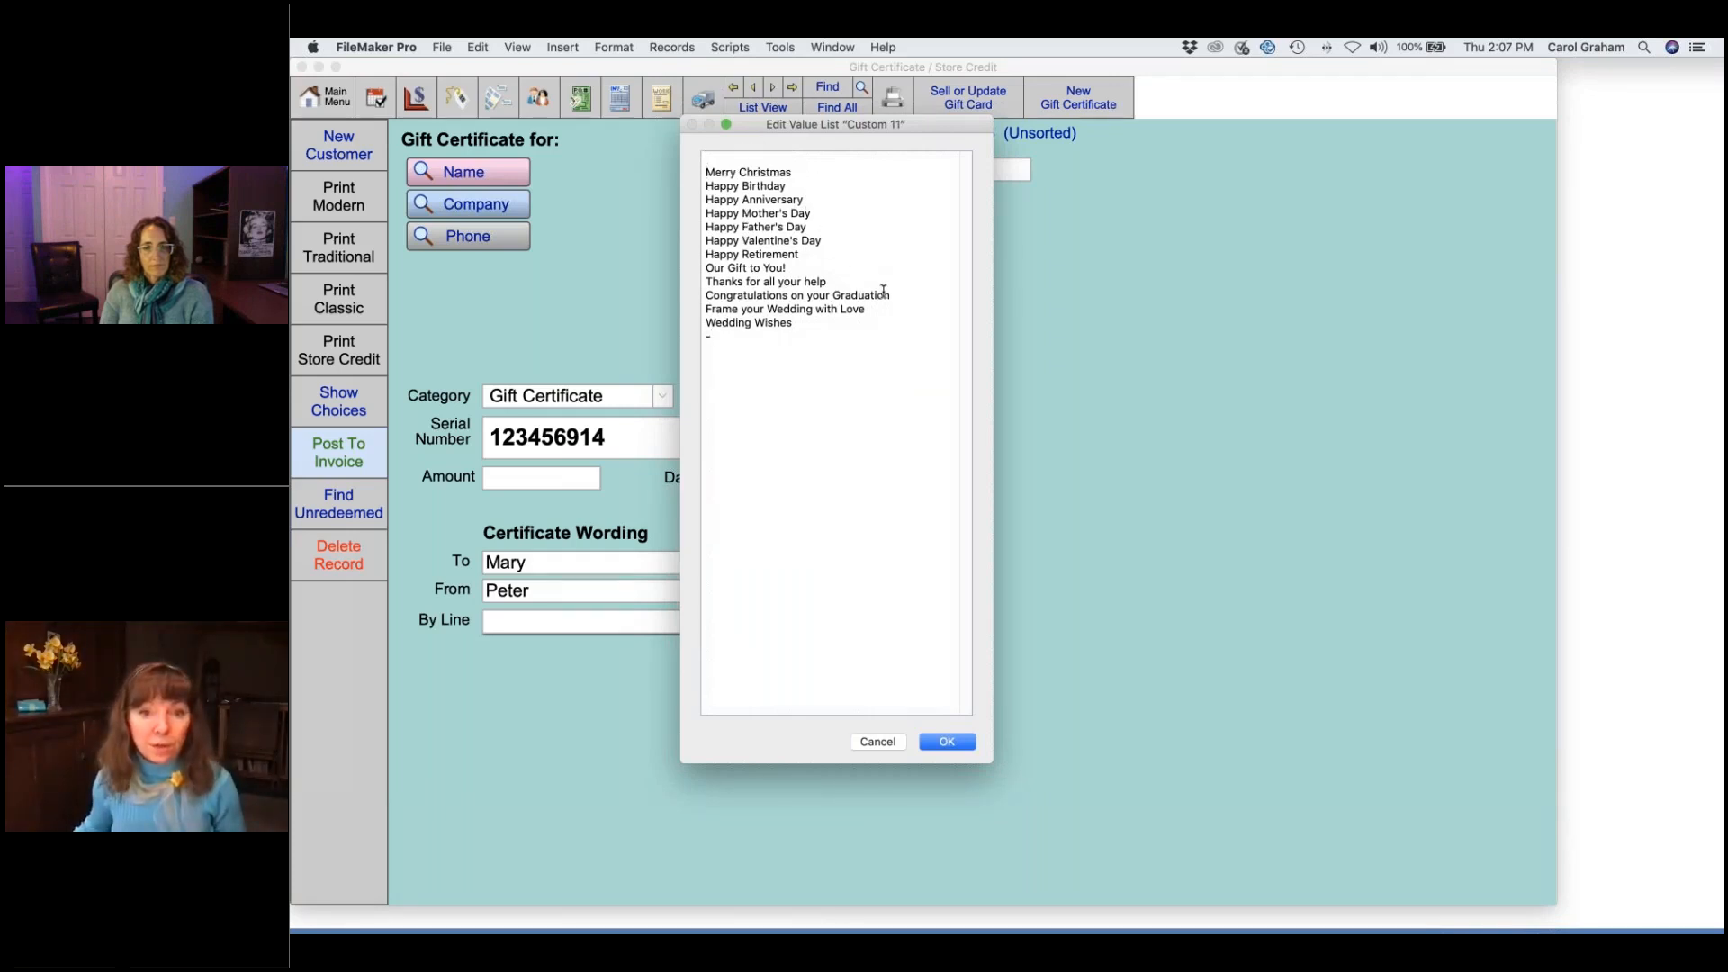
{"action": "left_click_drag", "start_coordinate": [893, 295], "coordinate": [673, 296]}
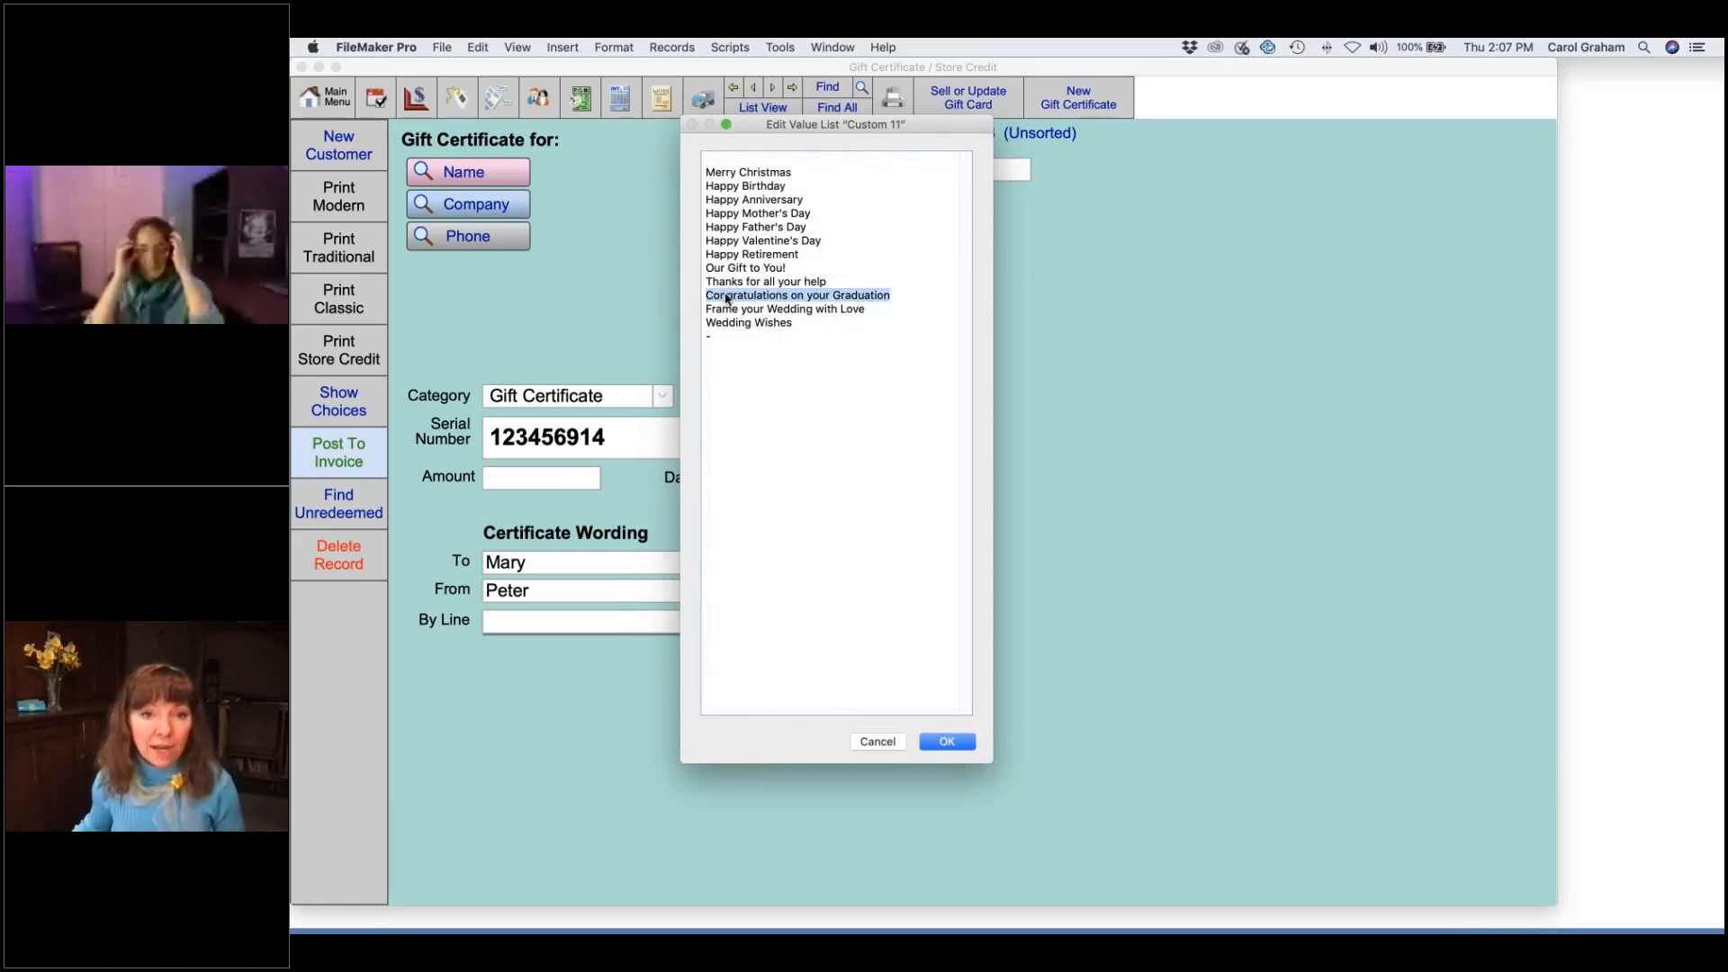
{"action": "left_click_drag", "start_coordinate": [726, 297], "coordinate": [727, 160]}
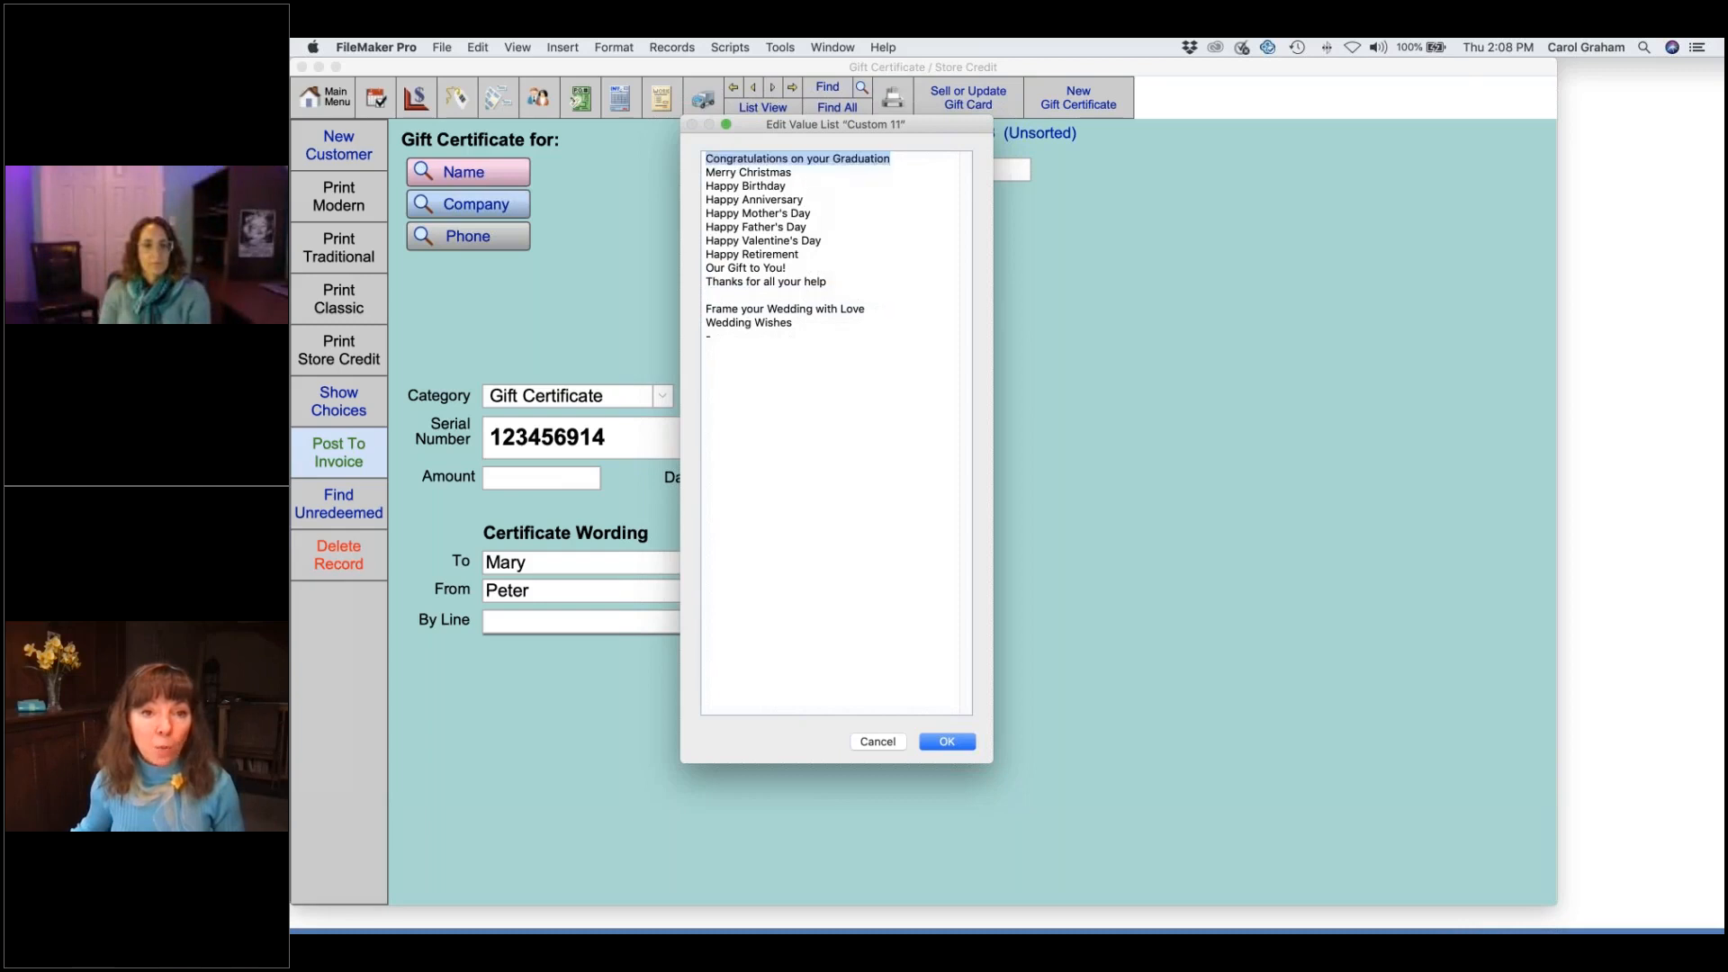
{"action": "left_click", "coordinate": [754, 295]}
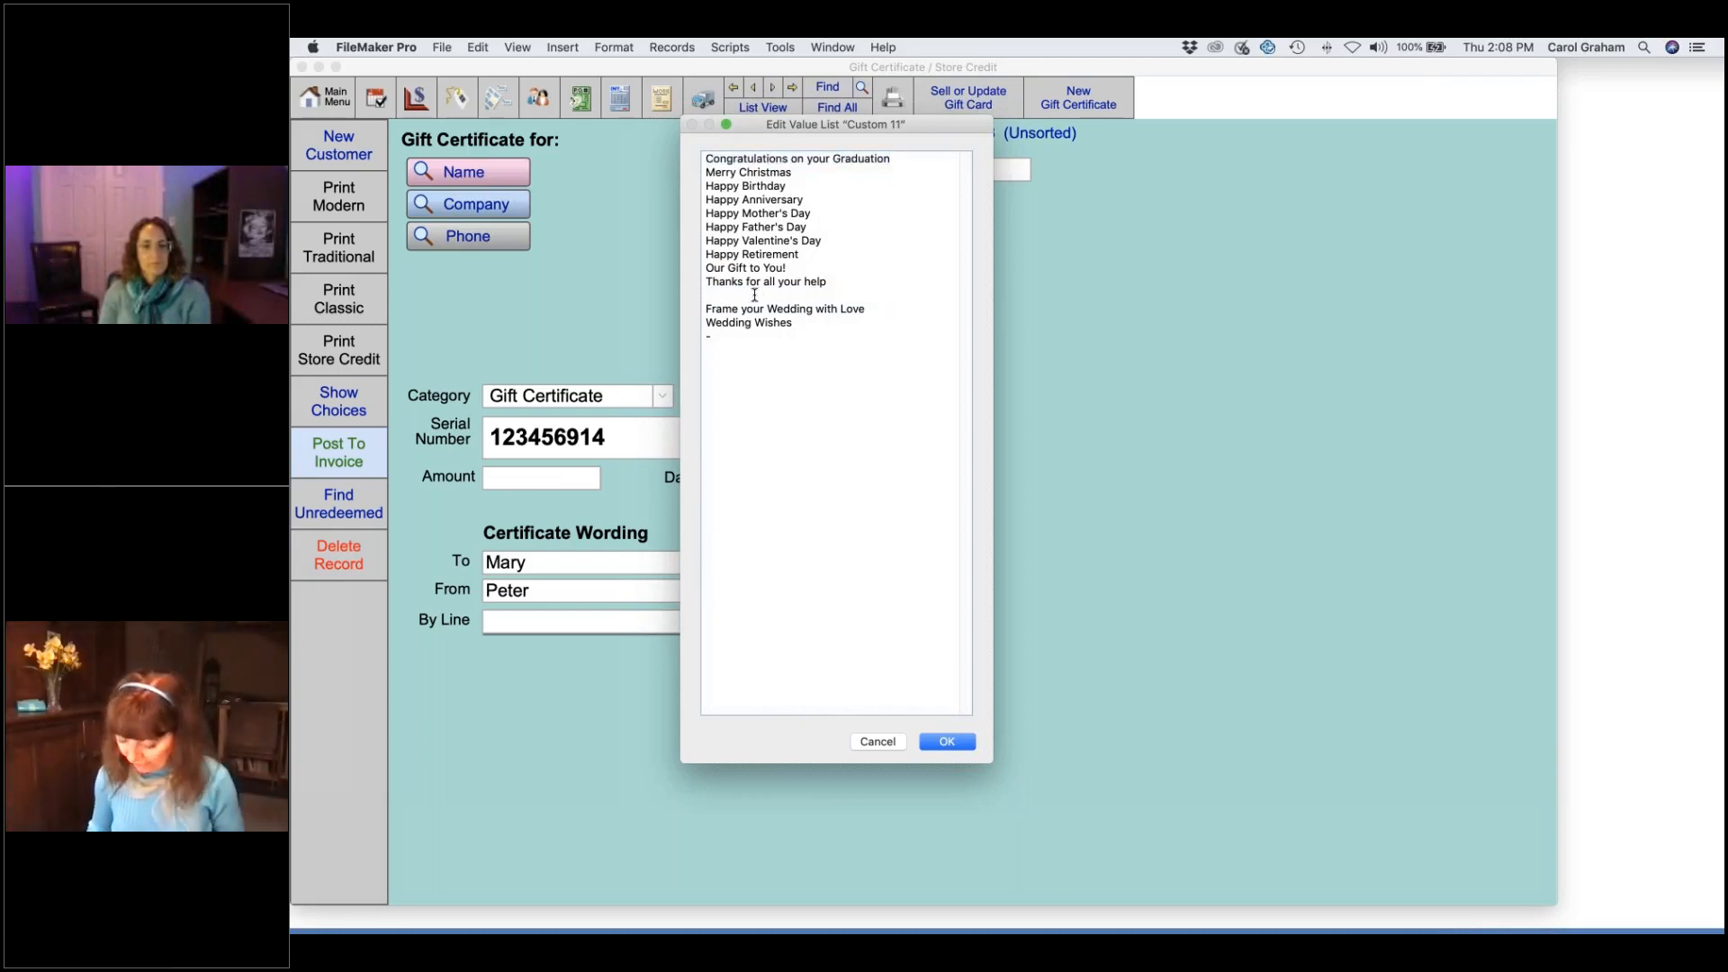
{"action": "type", "text": "-"}
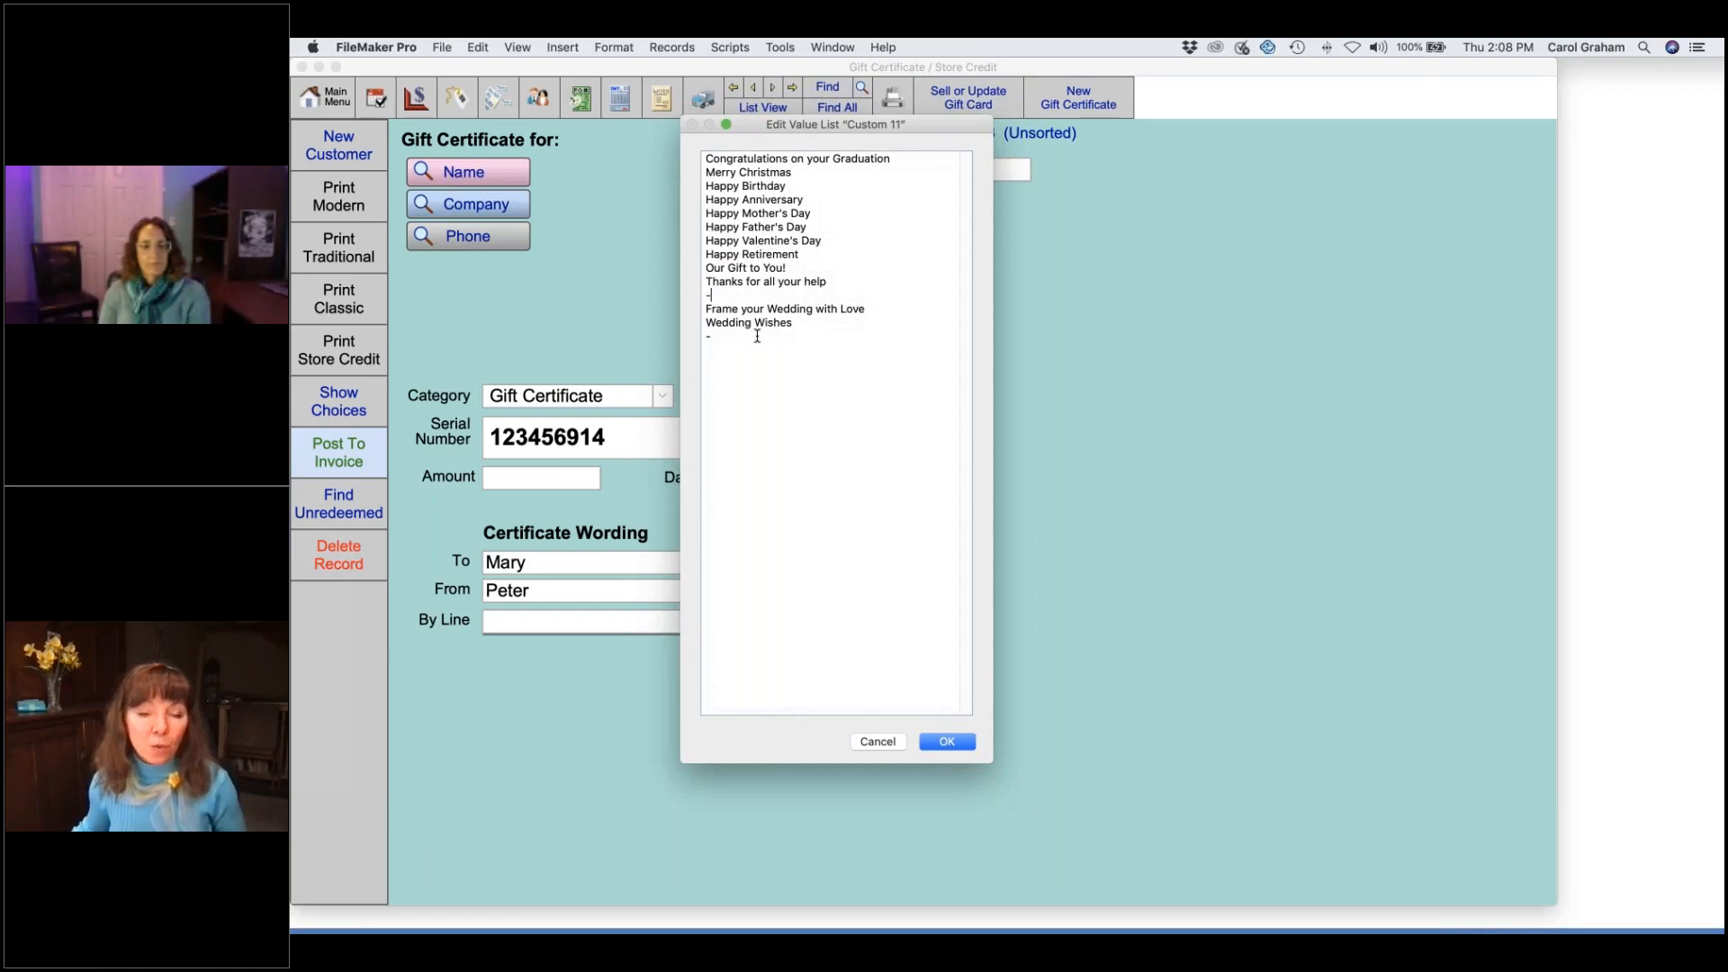
{"action": "left_click", "coordinate": [952, 743]}
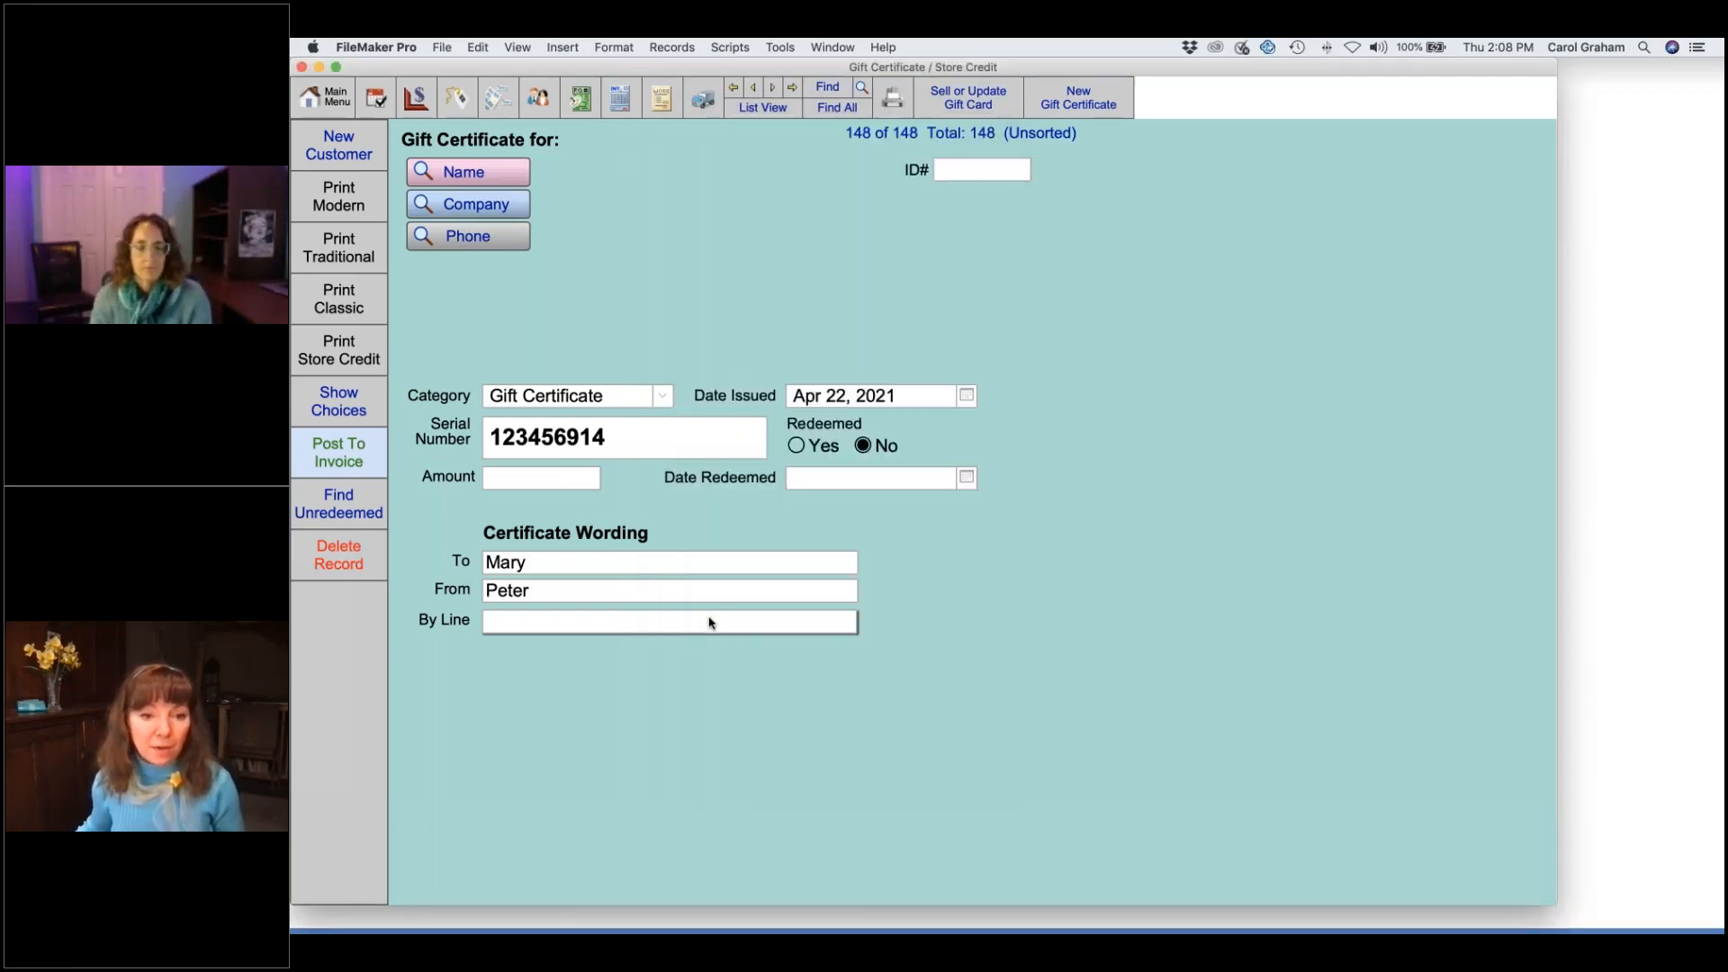
- Set the certificate's By Line to Happy Birthday and its amount to 100
{"action": "left_click", "coordinate": [711, 622]}
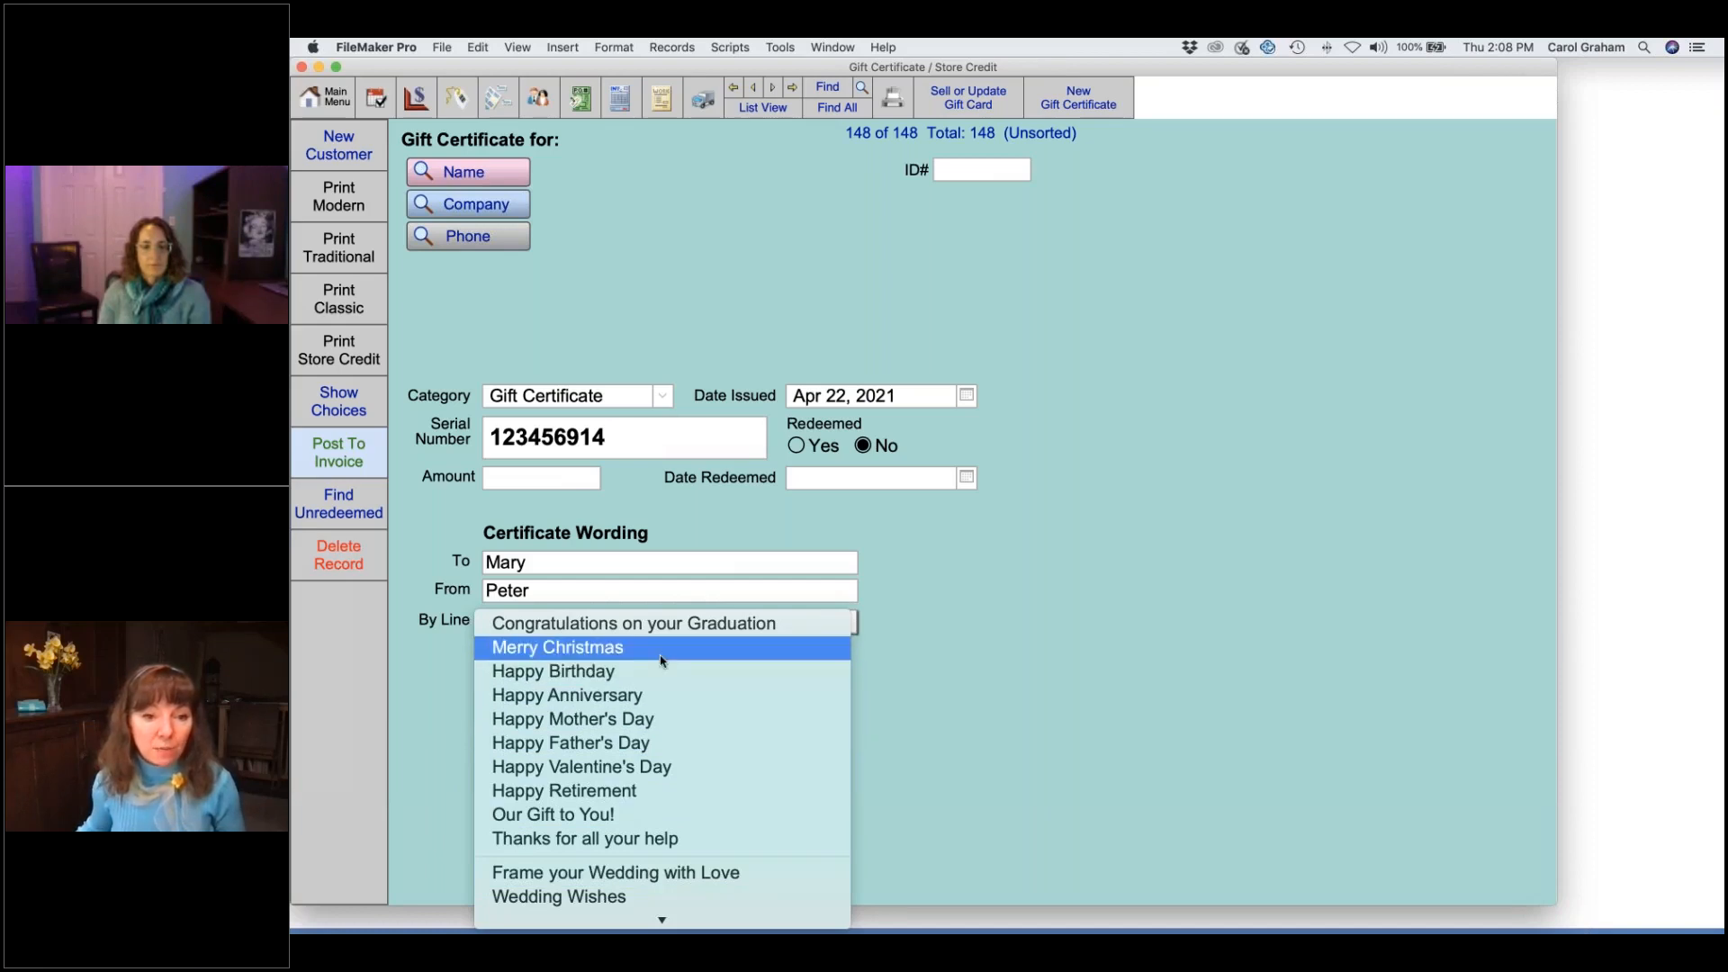
{"action": "left_click", "coordinate": [632, 677]}
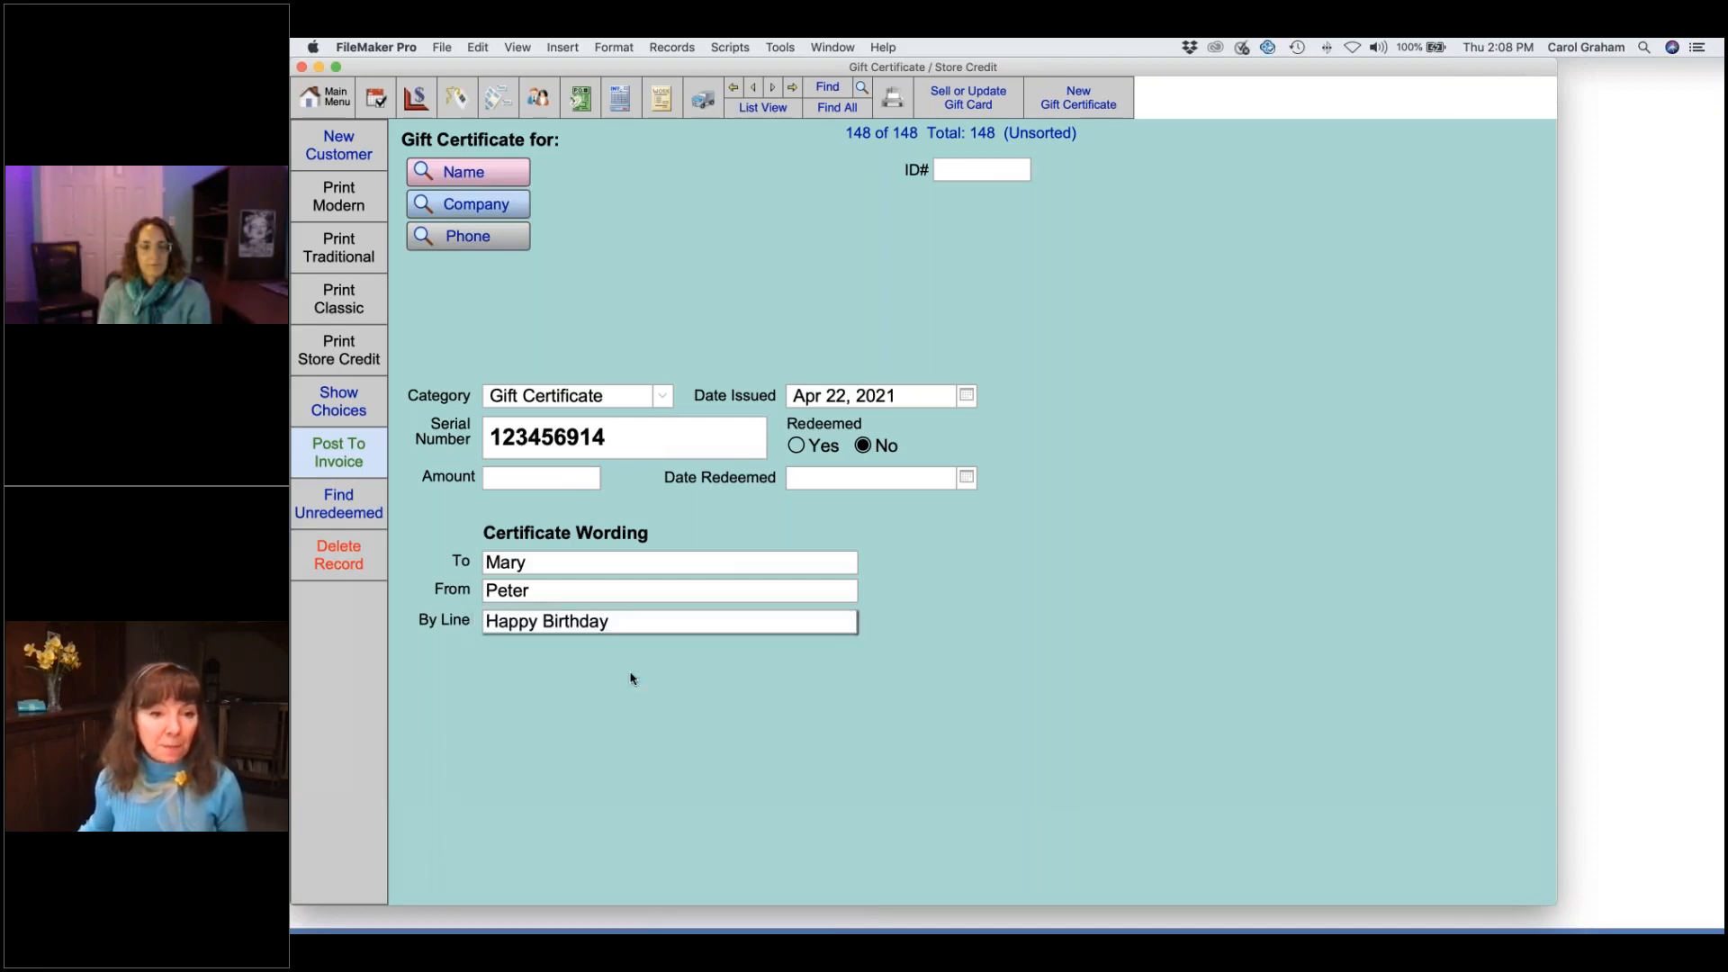
{"action": "left_click", "coordinate": [547, 482]}
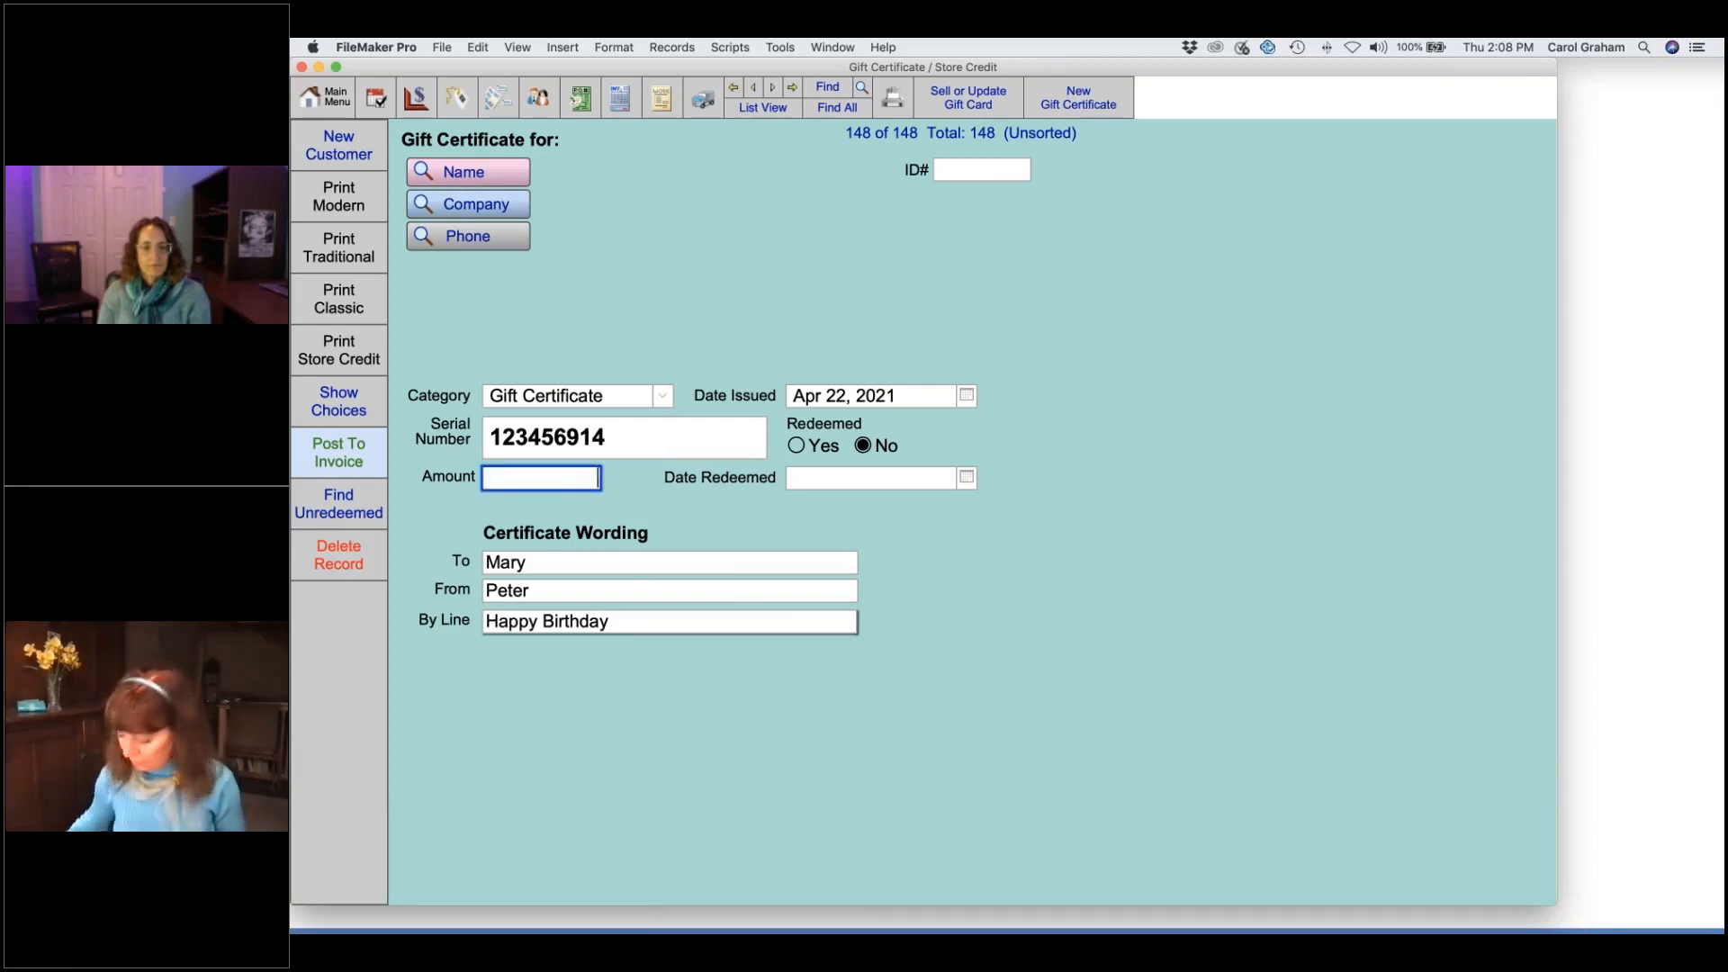
{"action": "type", "text": "100"}
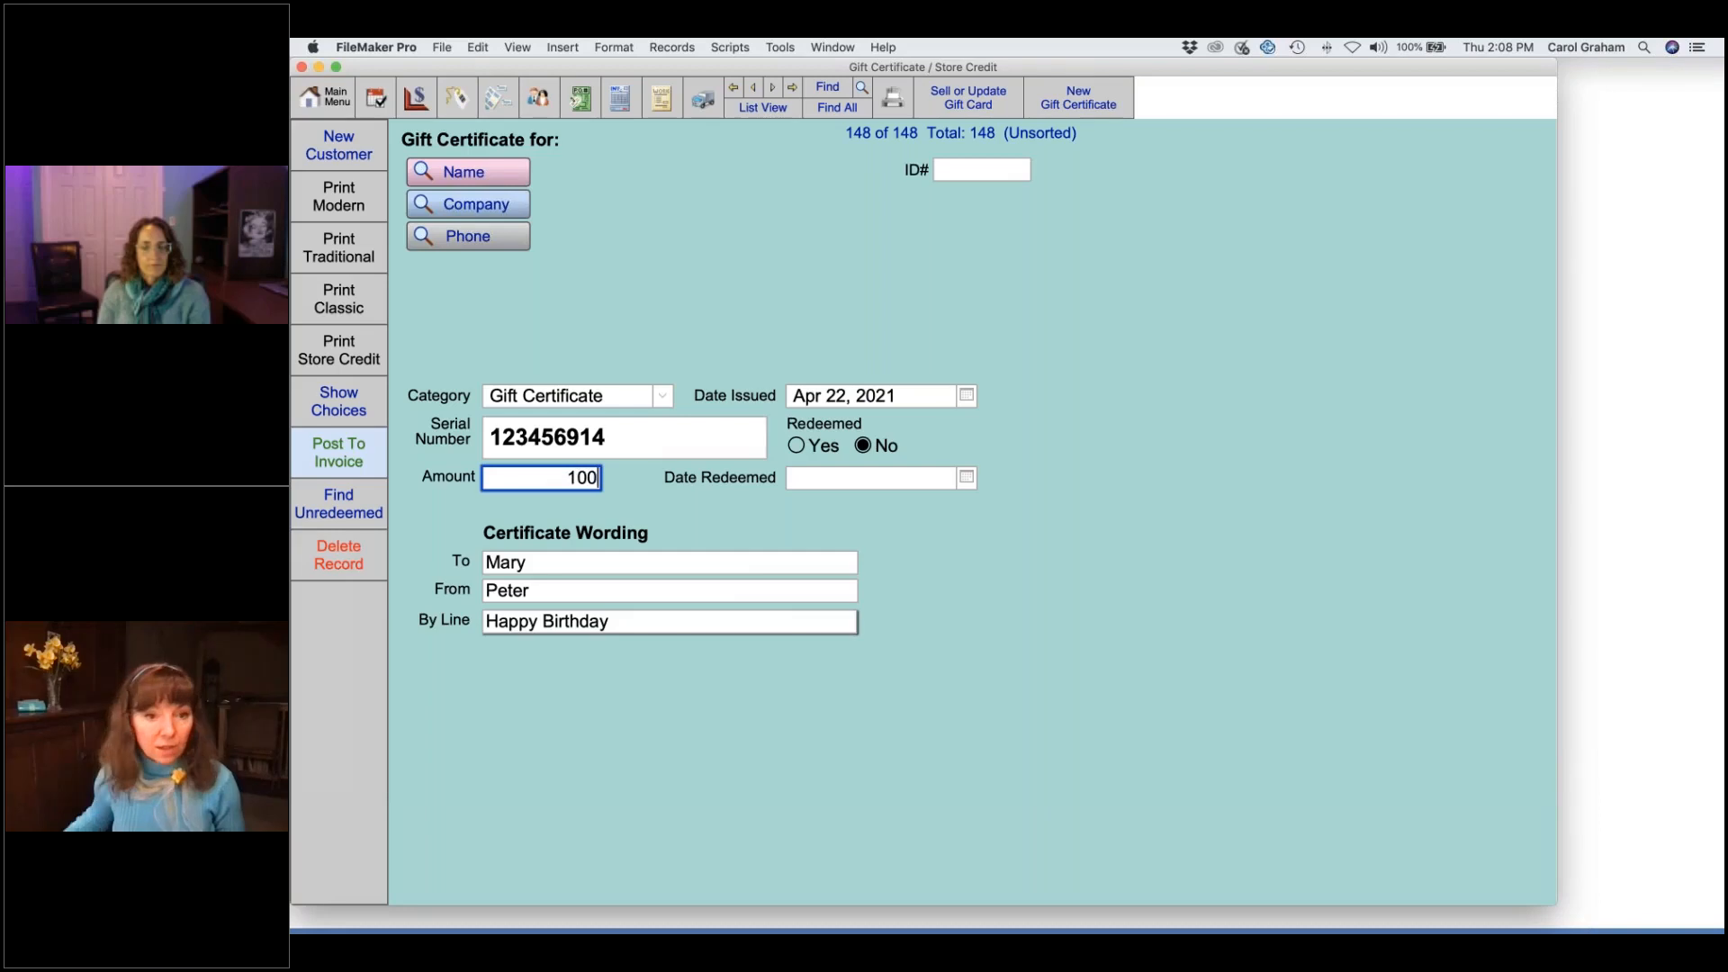
{"action": "left_click", "coordinate": [632, 499]}
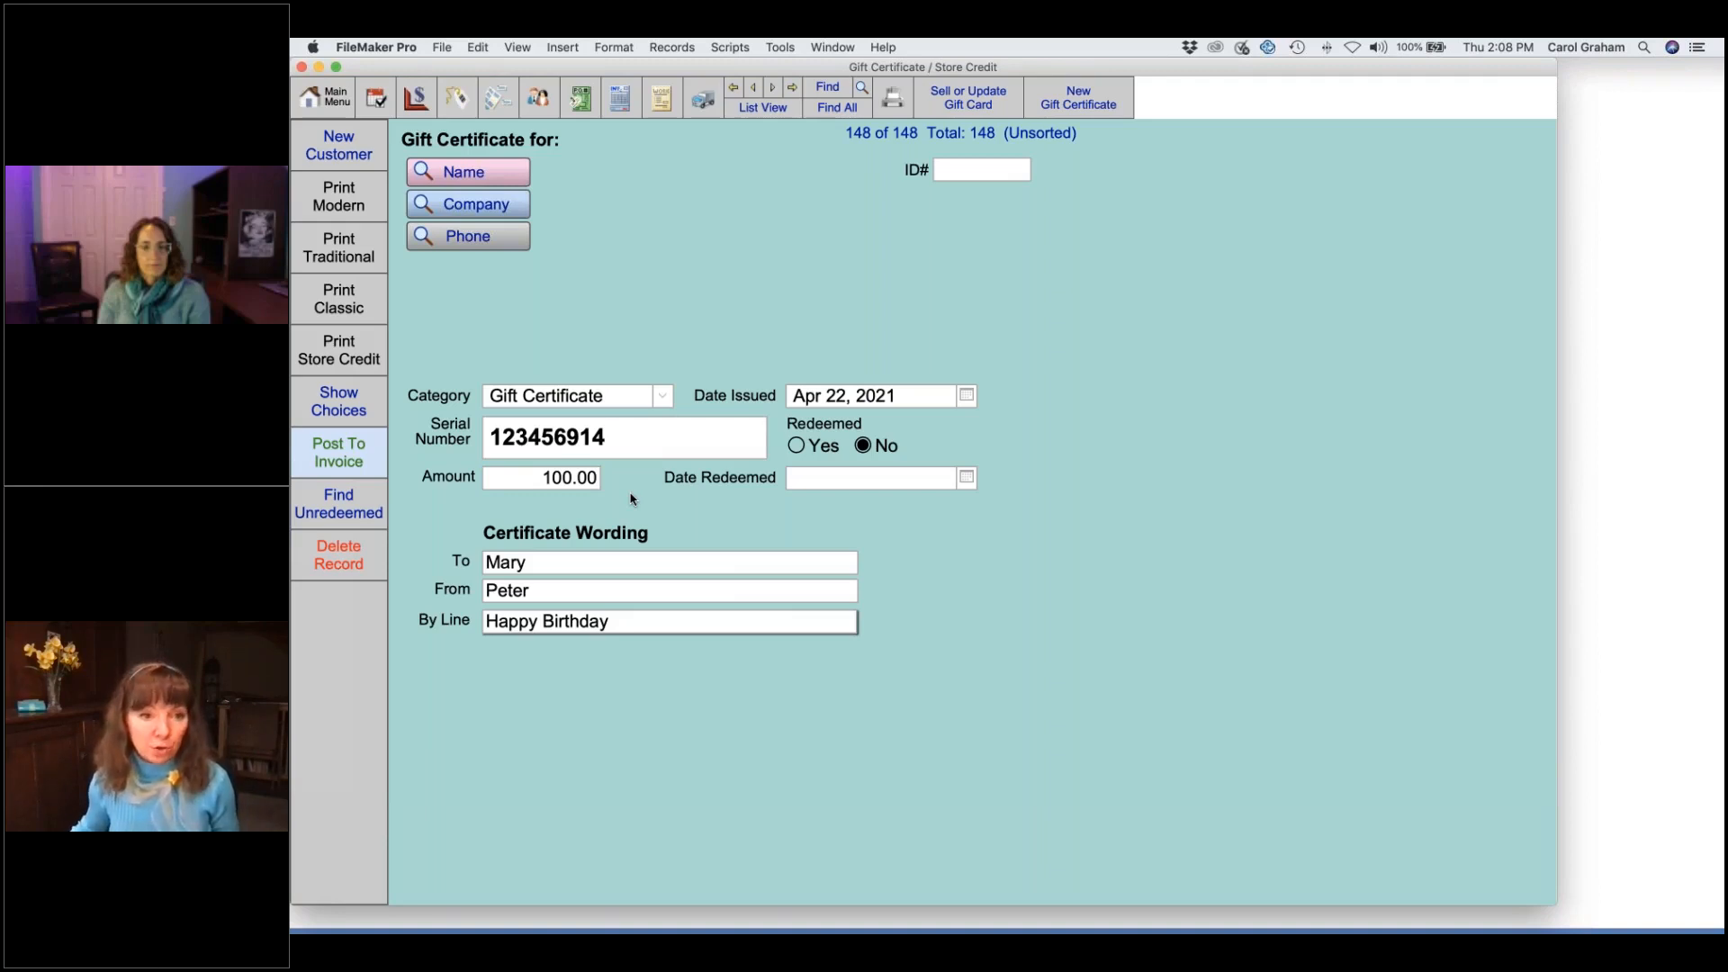
{"action": "left_click", "coordinate": [364, 401]}
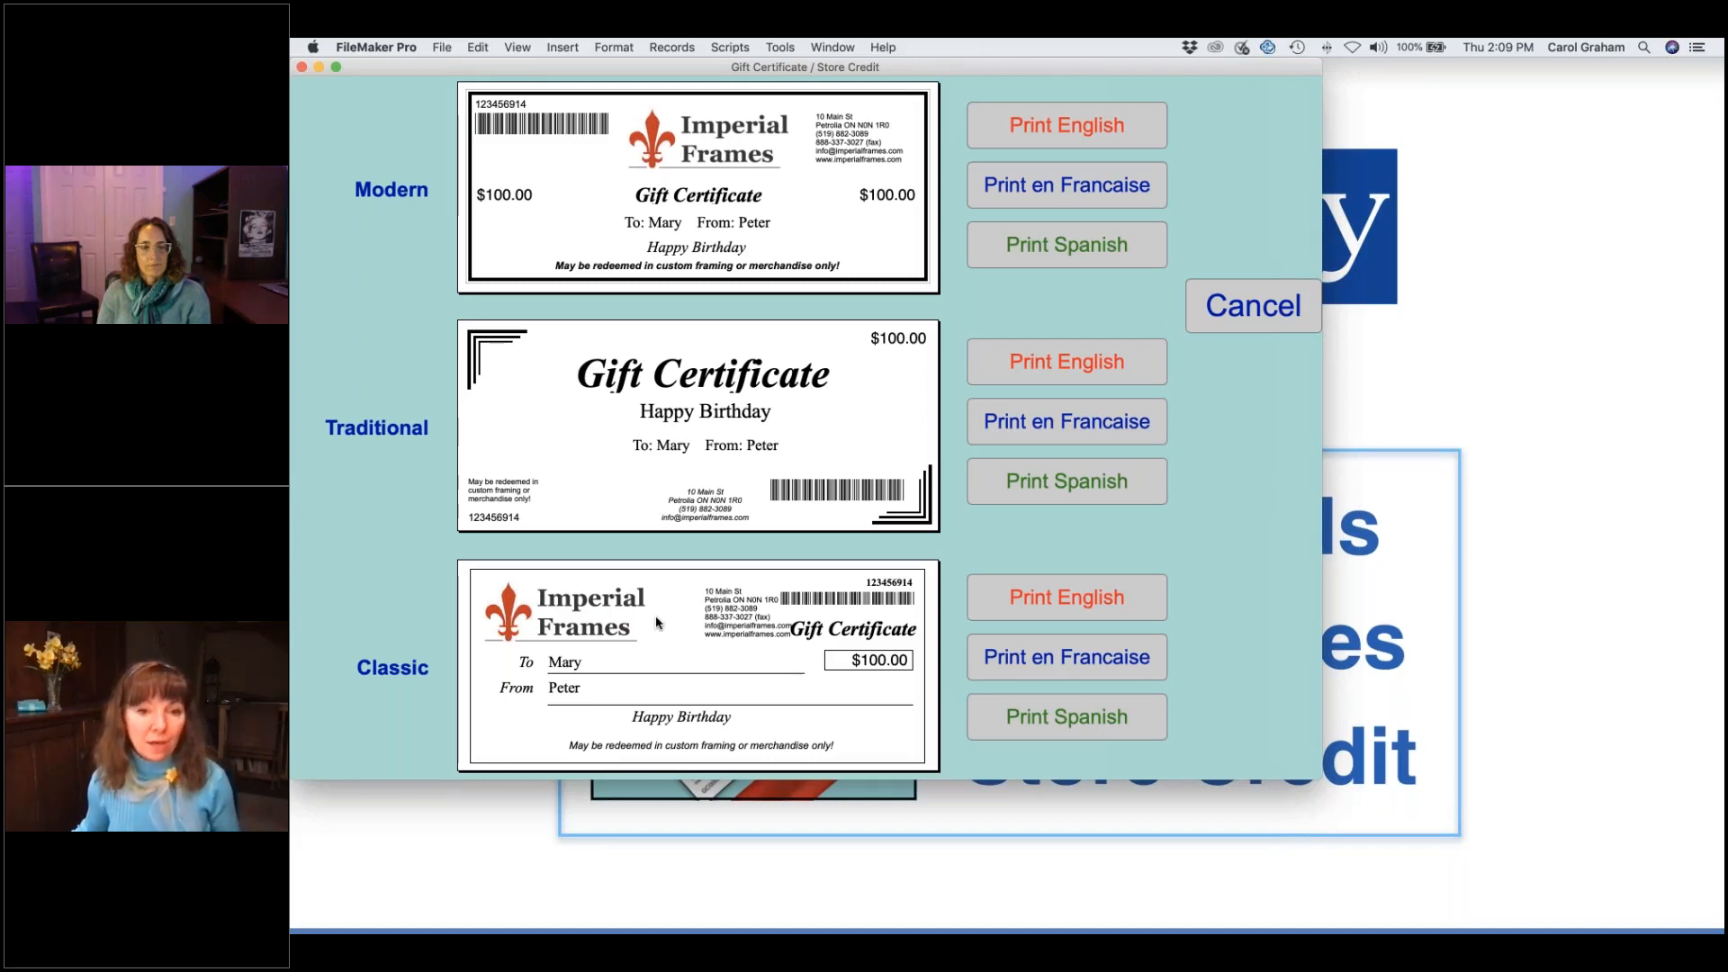
{"action": "left_click", "coordinate": [990, 600]}
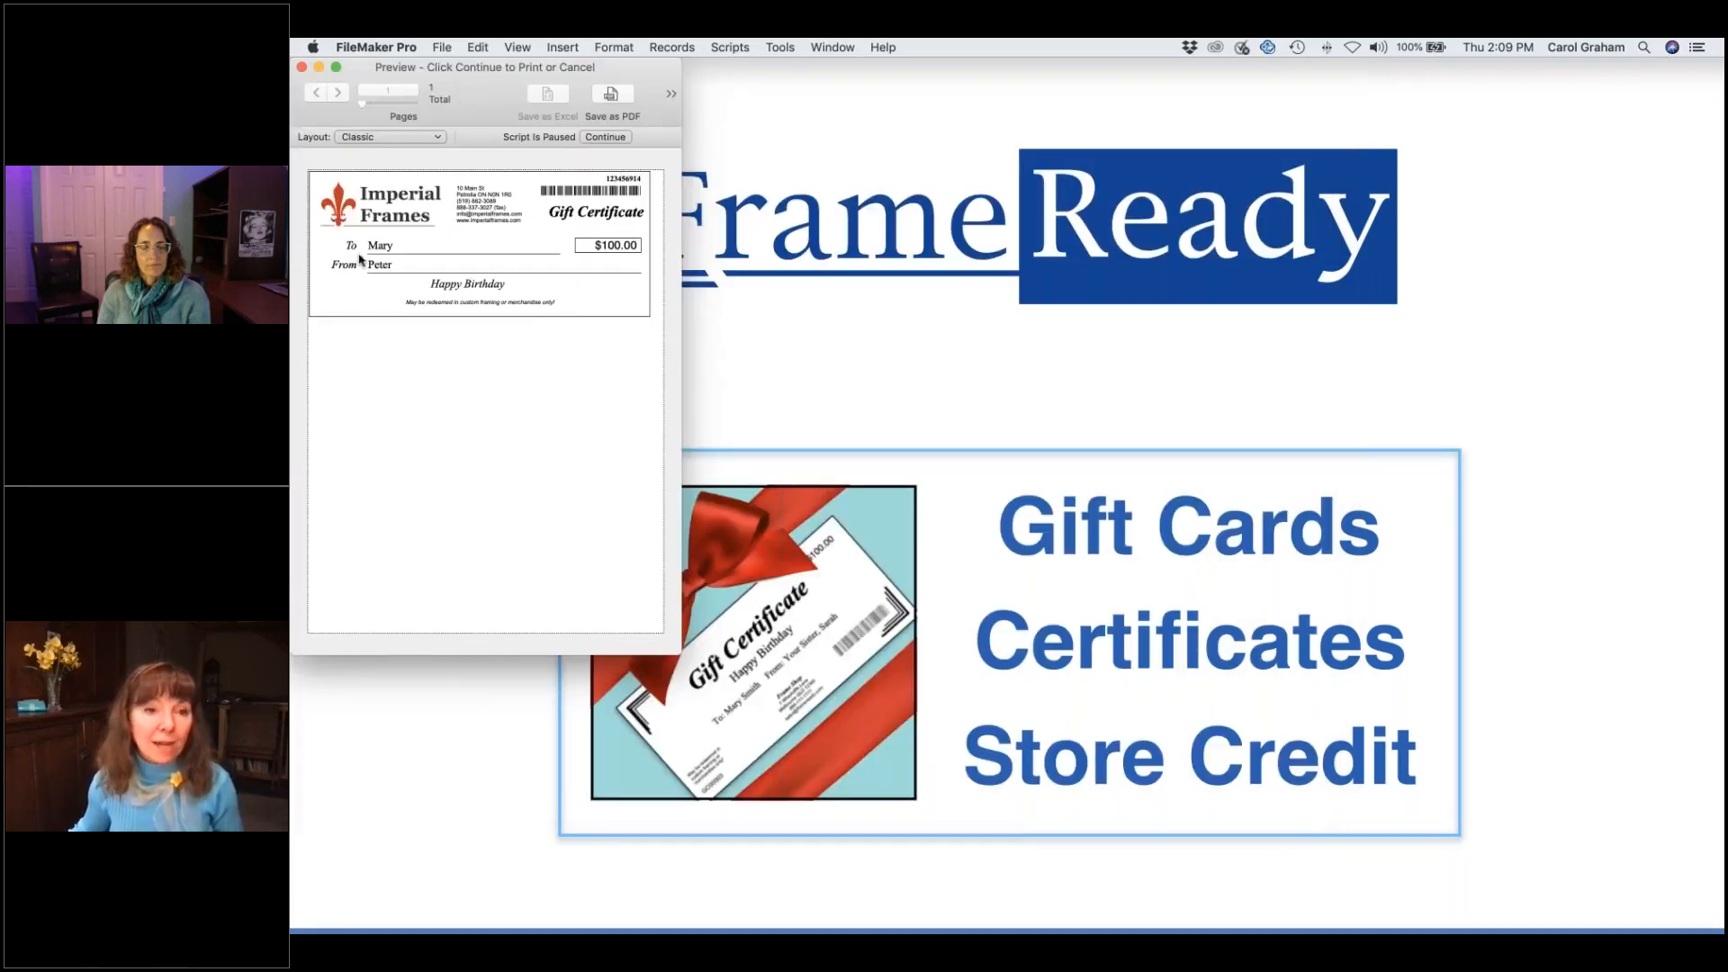
{"action": "left_click", "coordinate": [615, 141]}
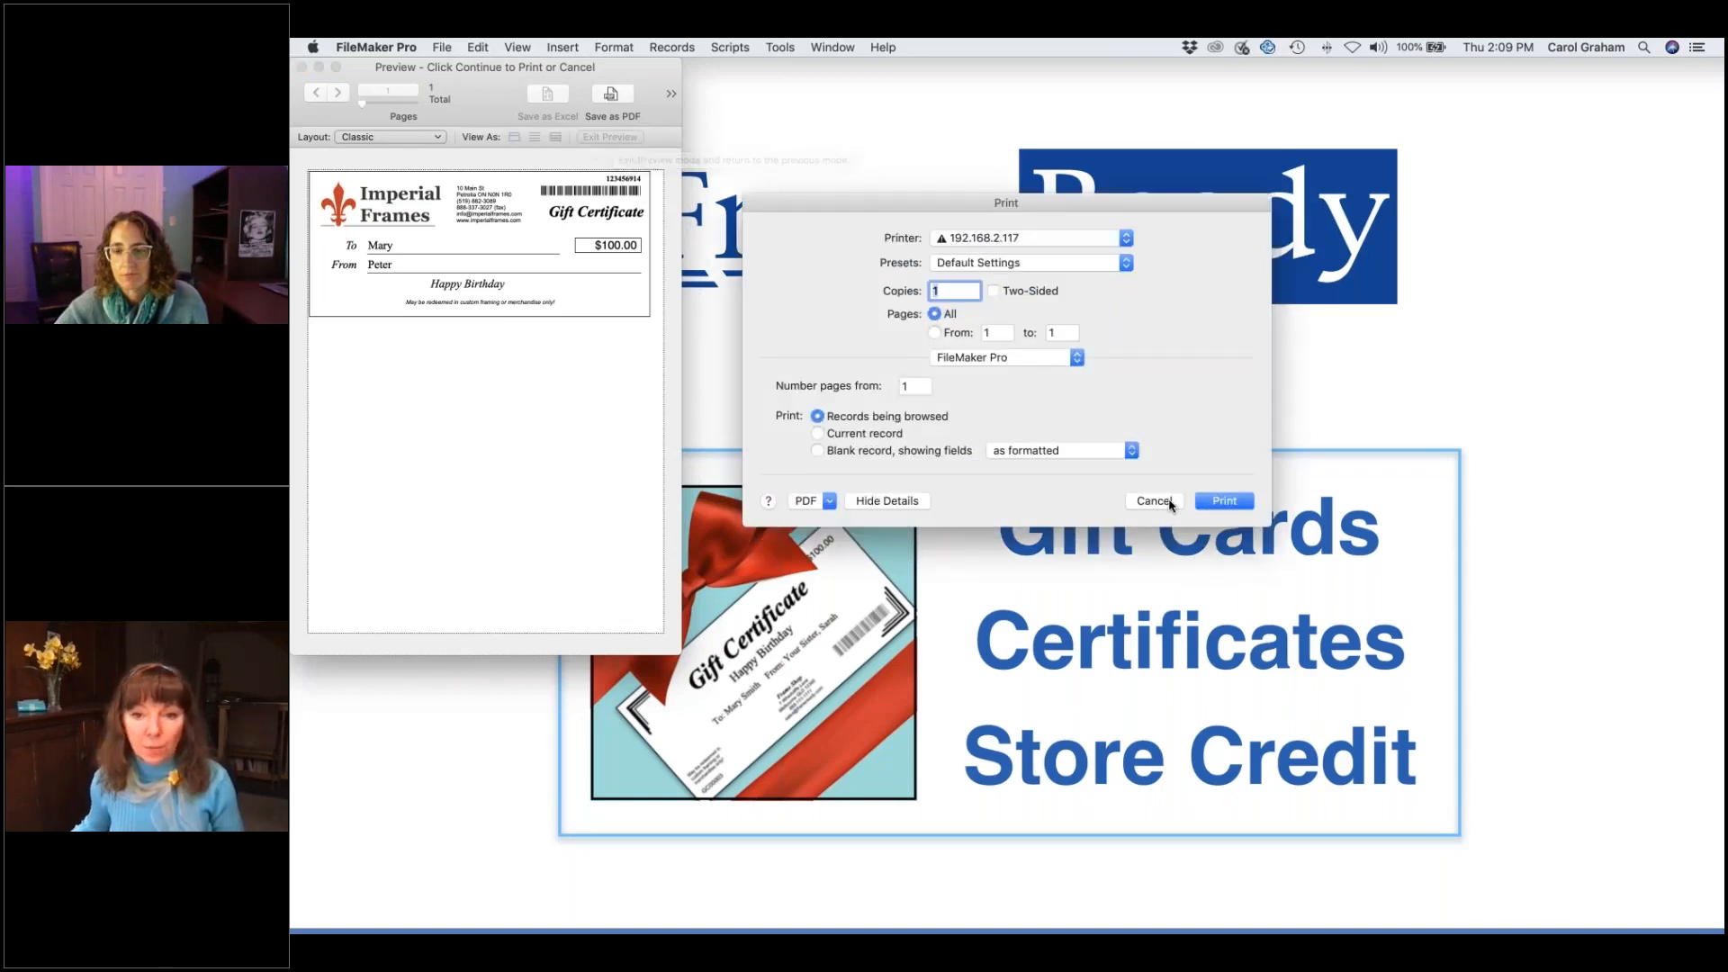
{"action": "left_click", "coordinate": [1169, 504]}
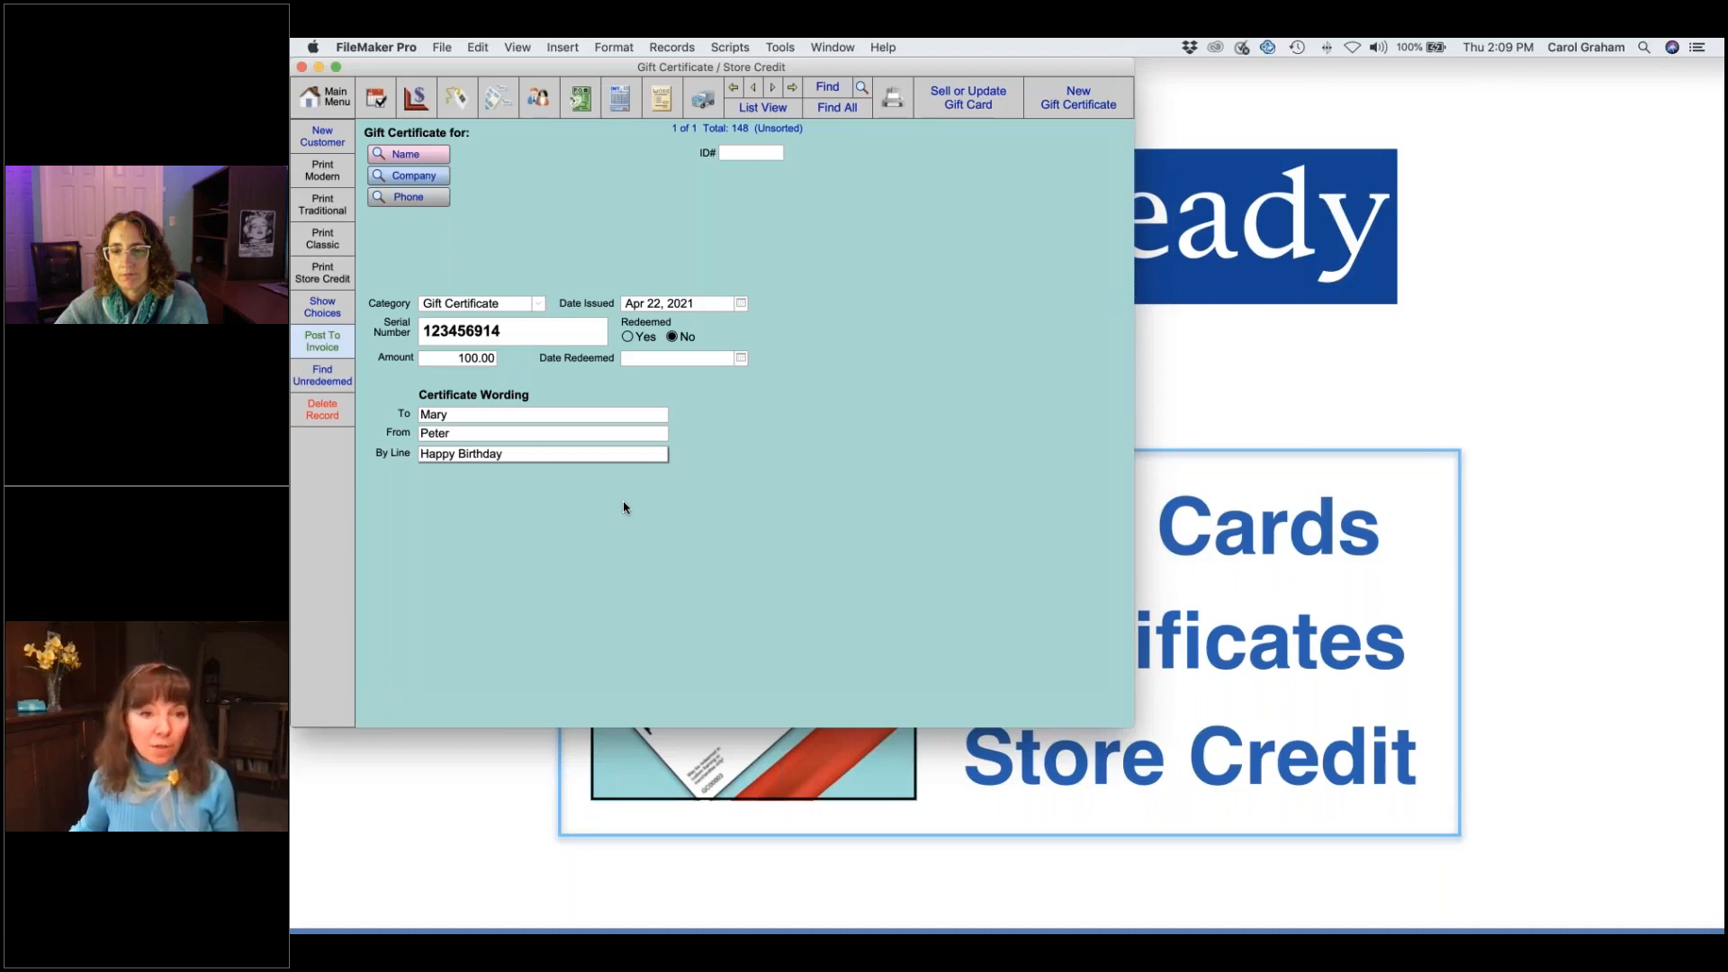
{"action": "left_click", "coordinate": [335, 316]}
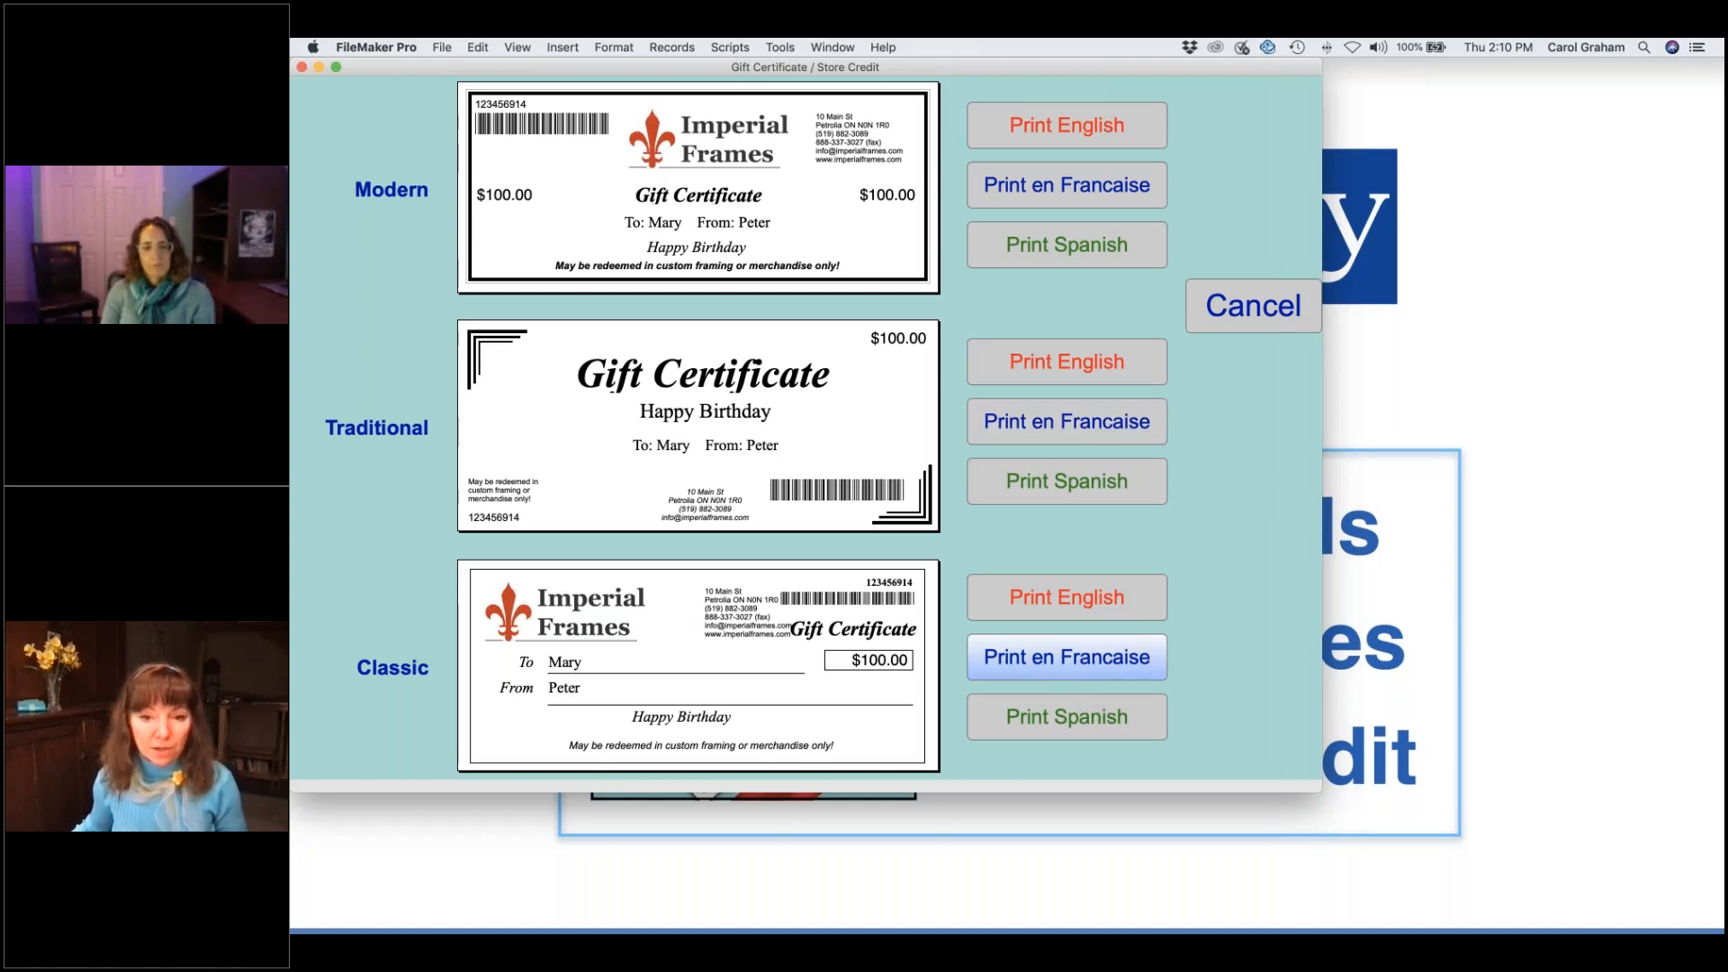
{"action": "left_click", "coordinate": [1067, 658]}
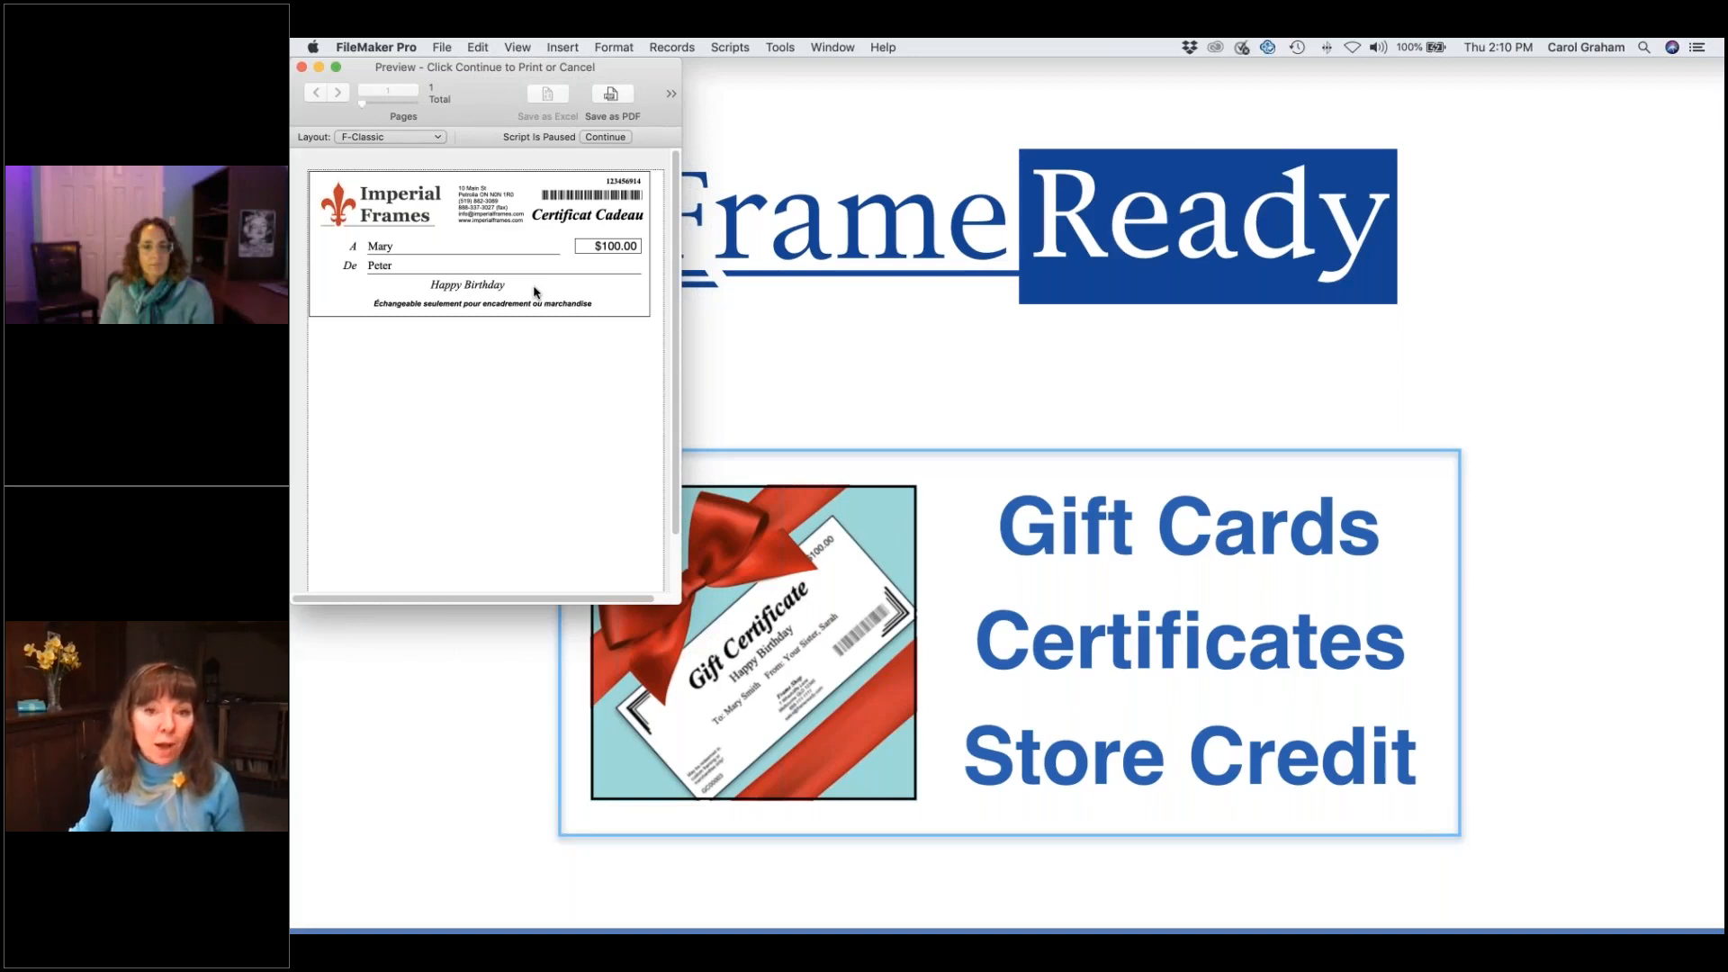
{"action": "left_click", "coordinate": [603, 137]}
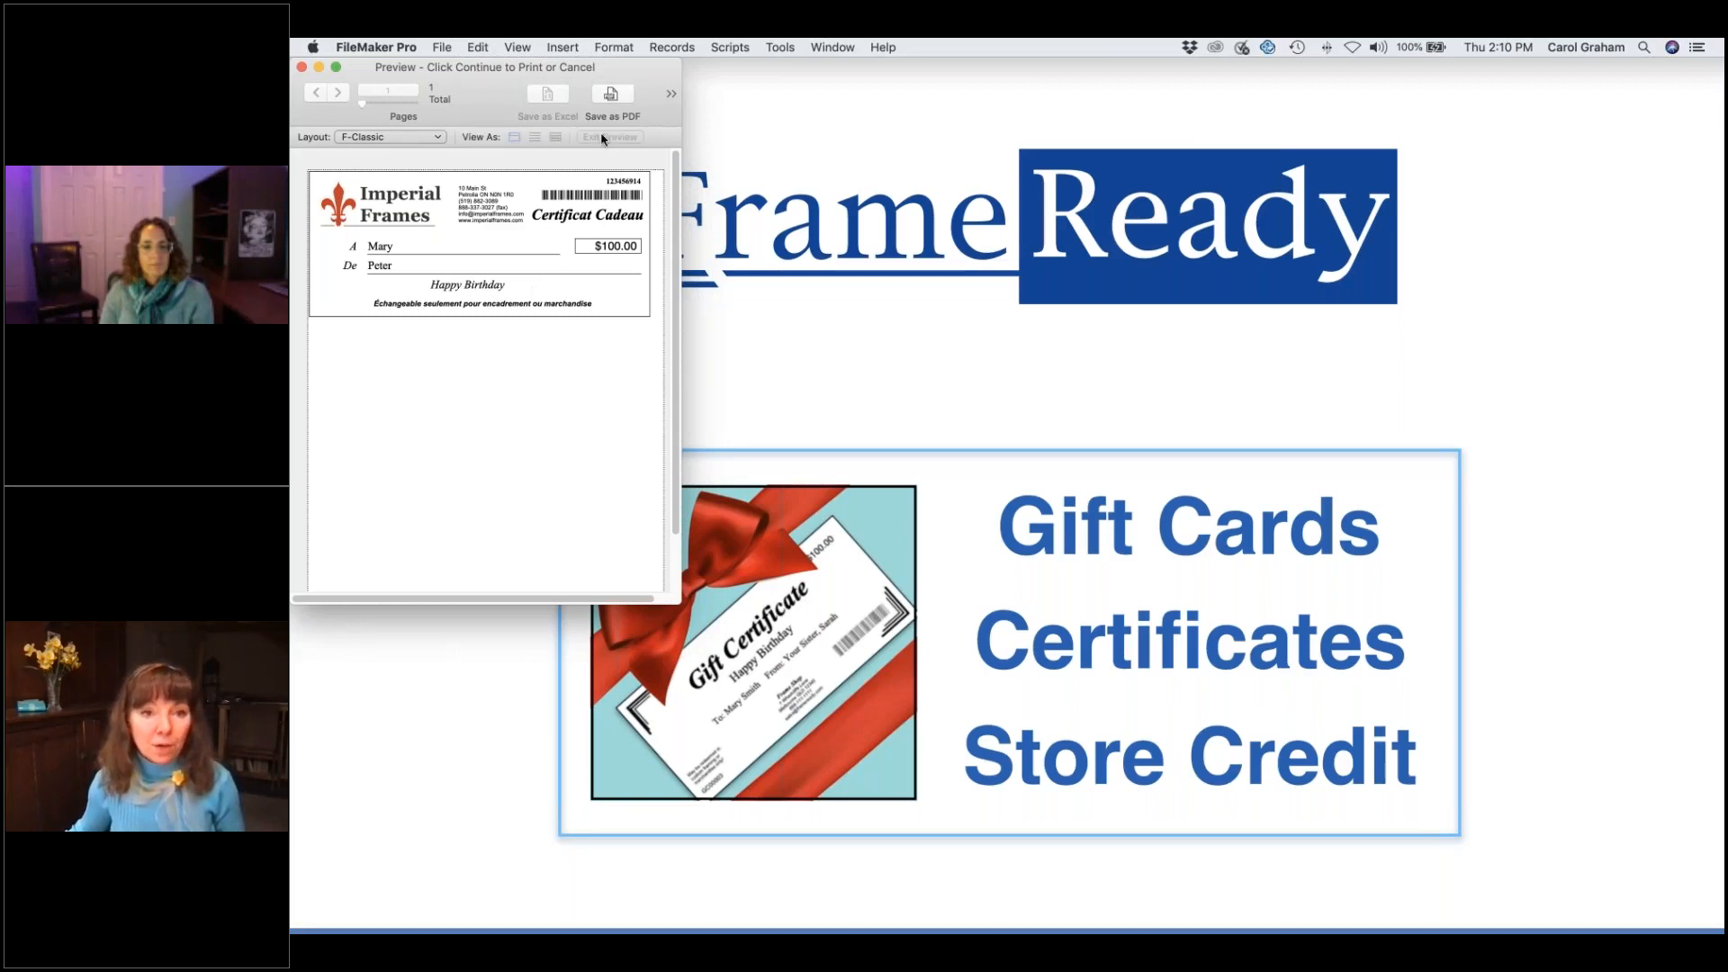
{"action": "left_click", "coordinate": [1154, 502]}
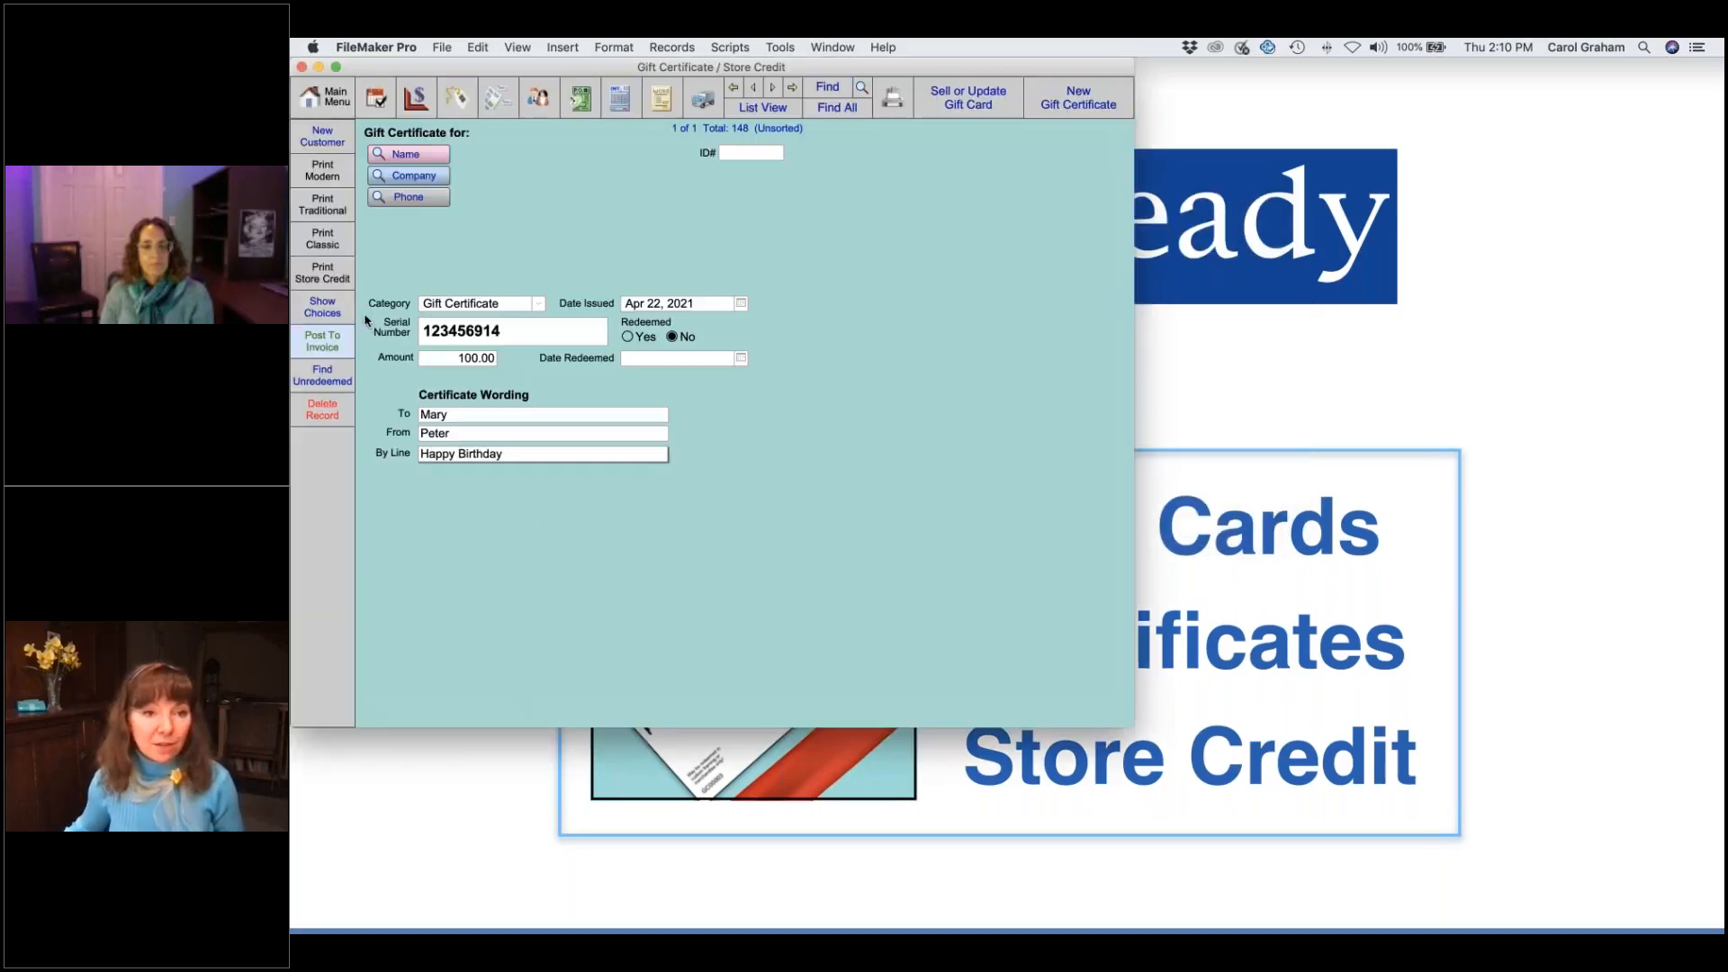
{"action": "left_click", "coordinate": [334, 312]}
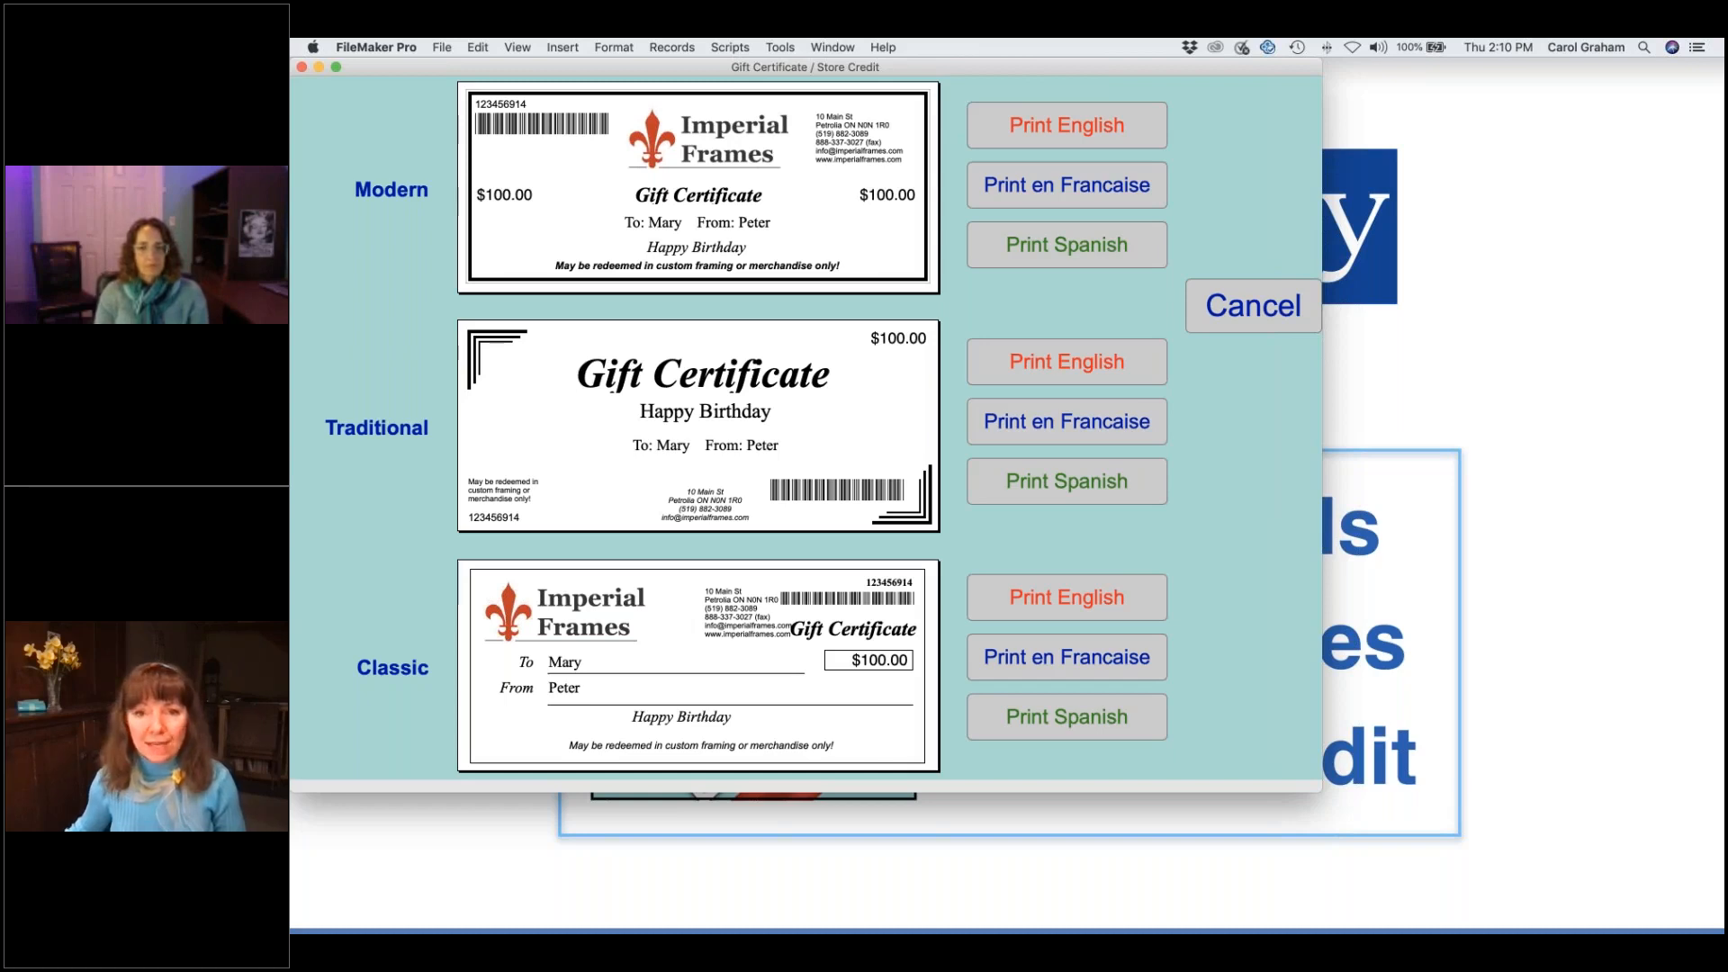
{"action": "left_click", "coordinate": [1029, 253]}
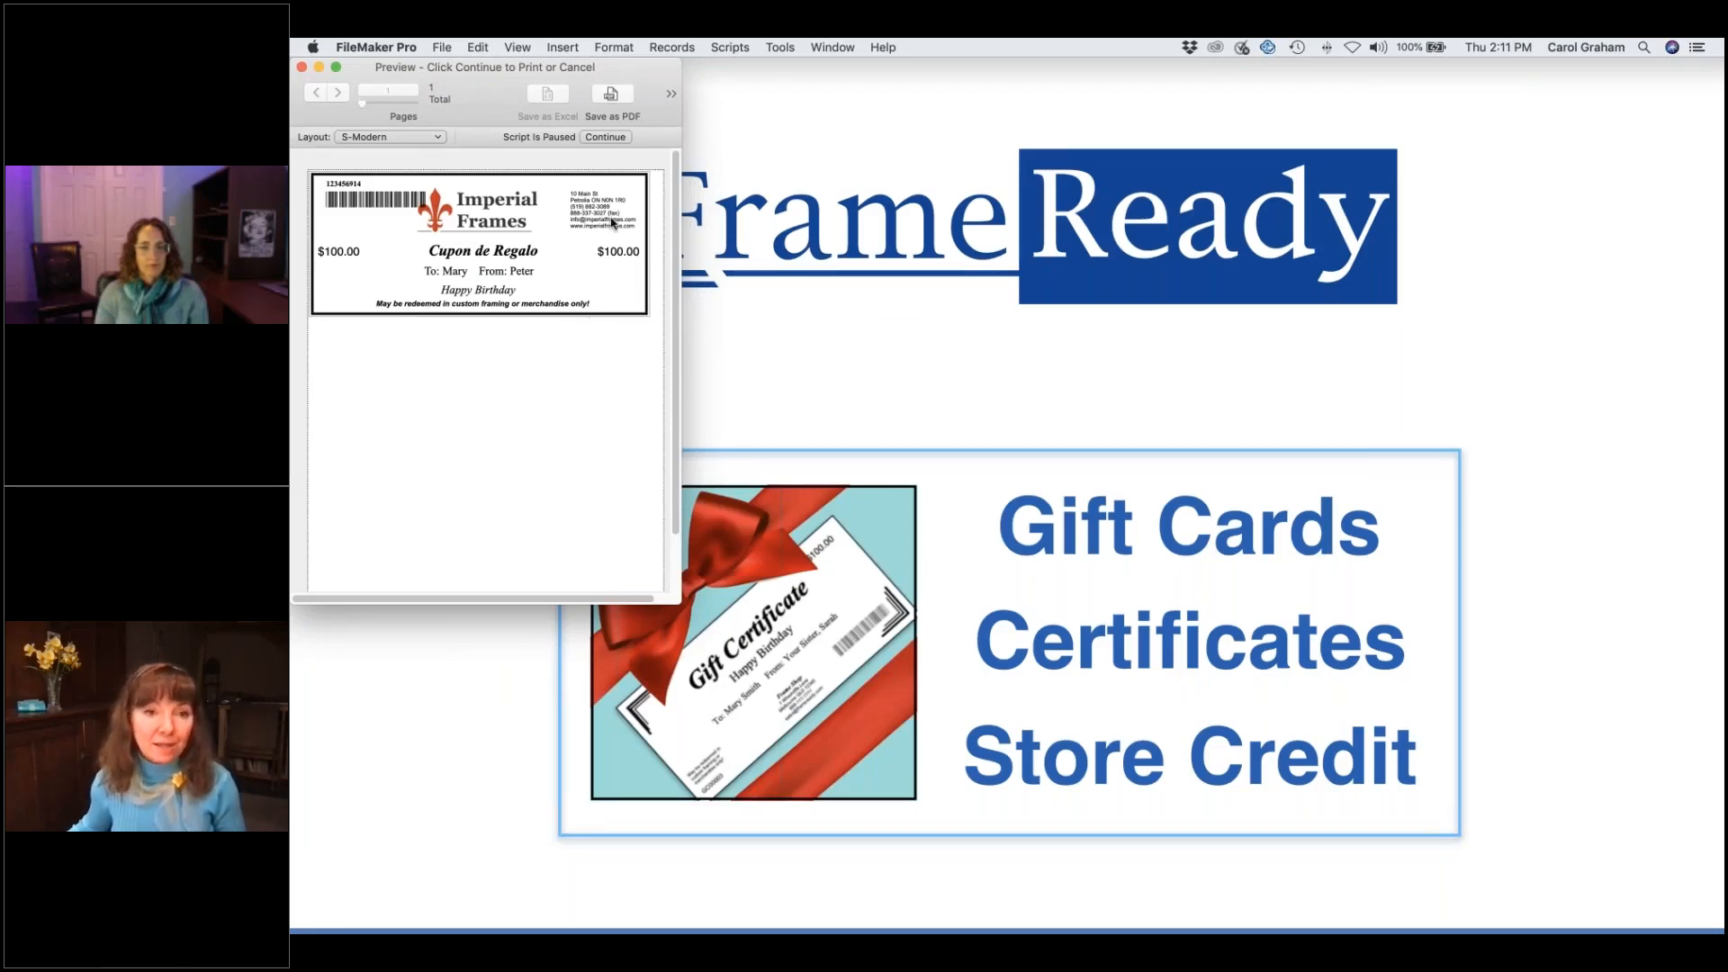
{"action": "left_click", "coordinate": [606, 137]}
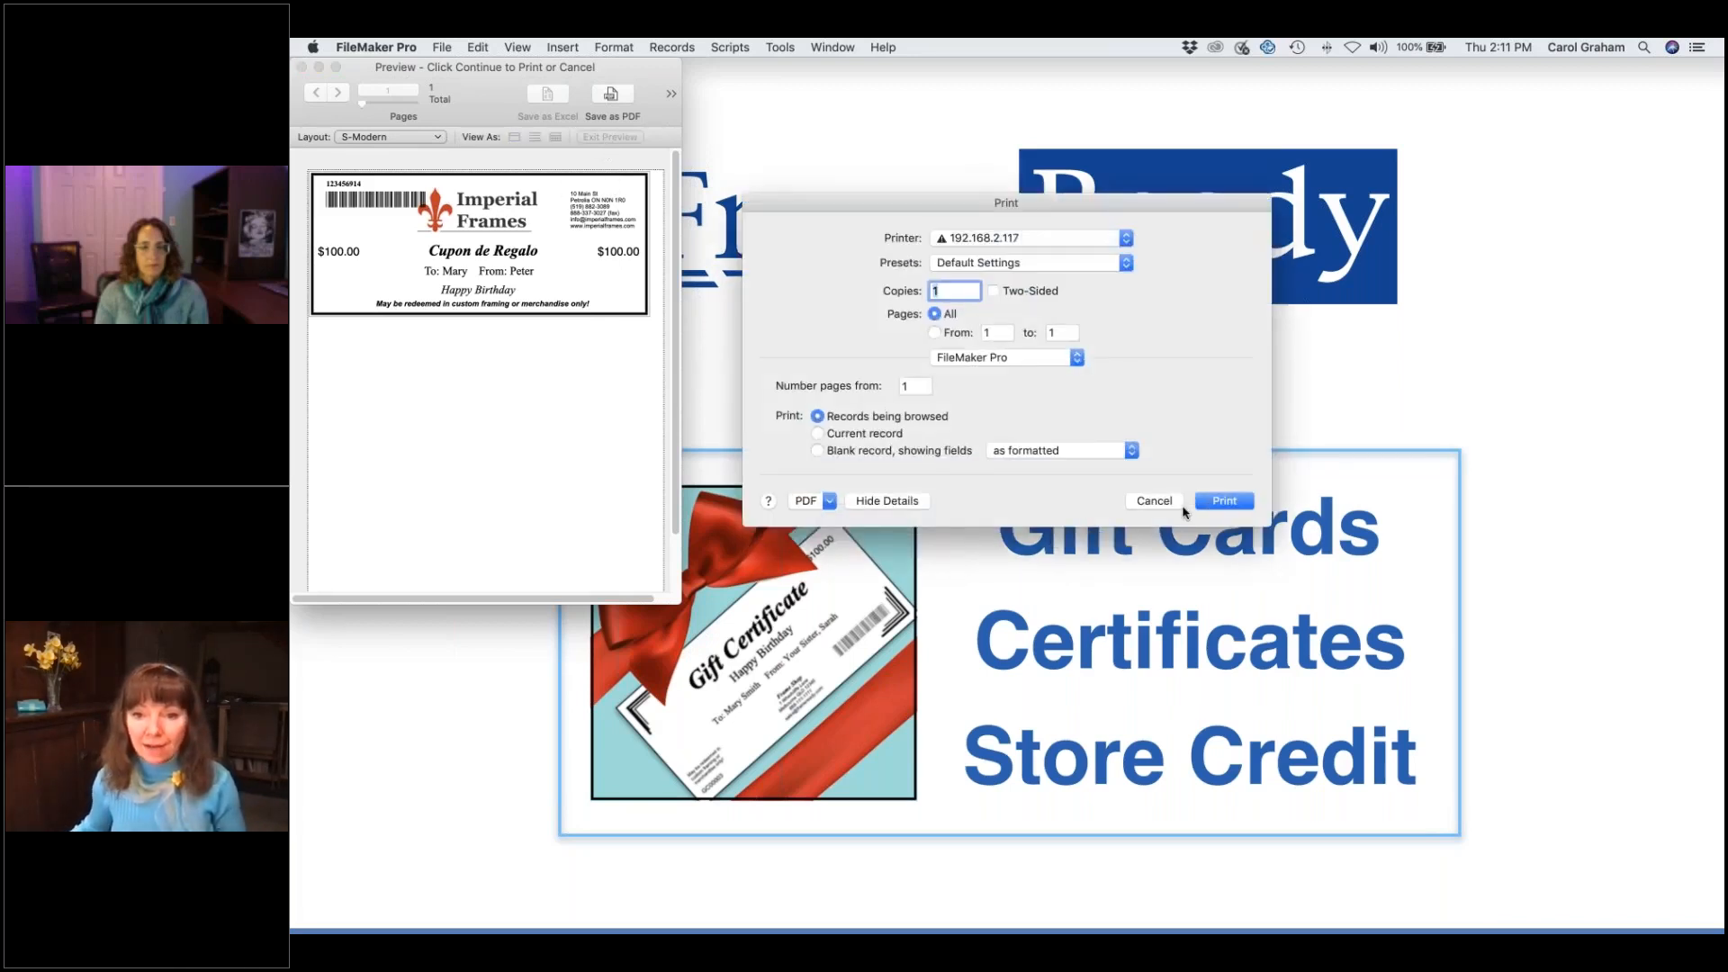
{"action": "left_click", "coordinate": [1170, 502]}
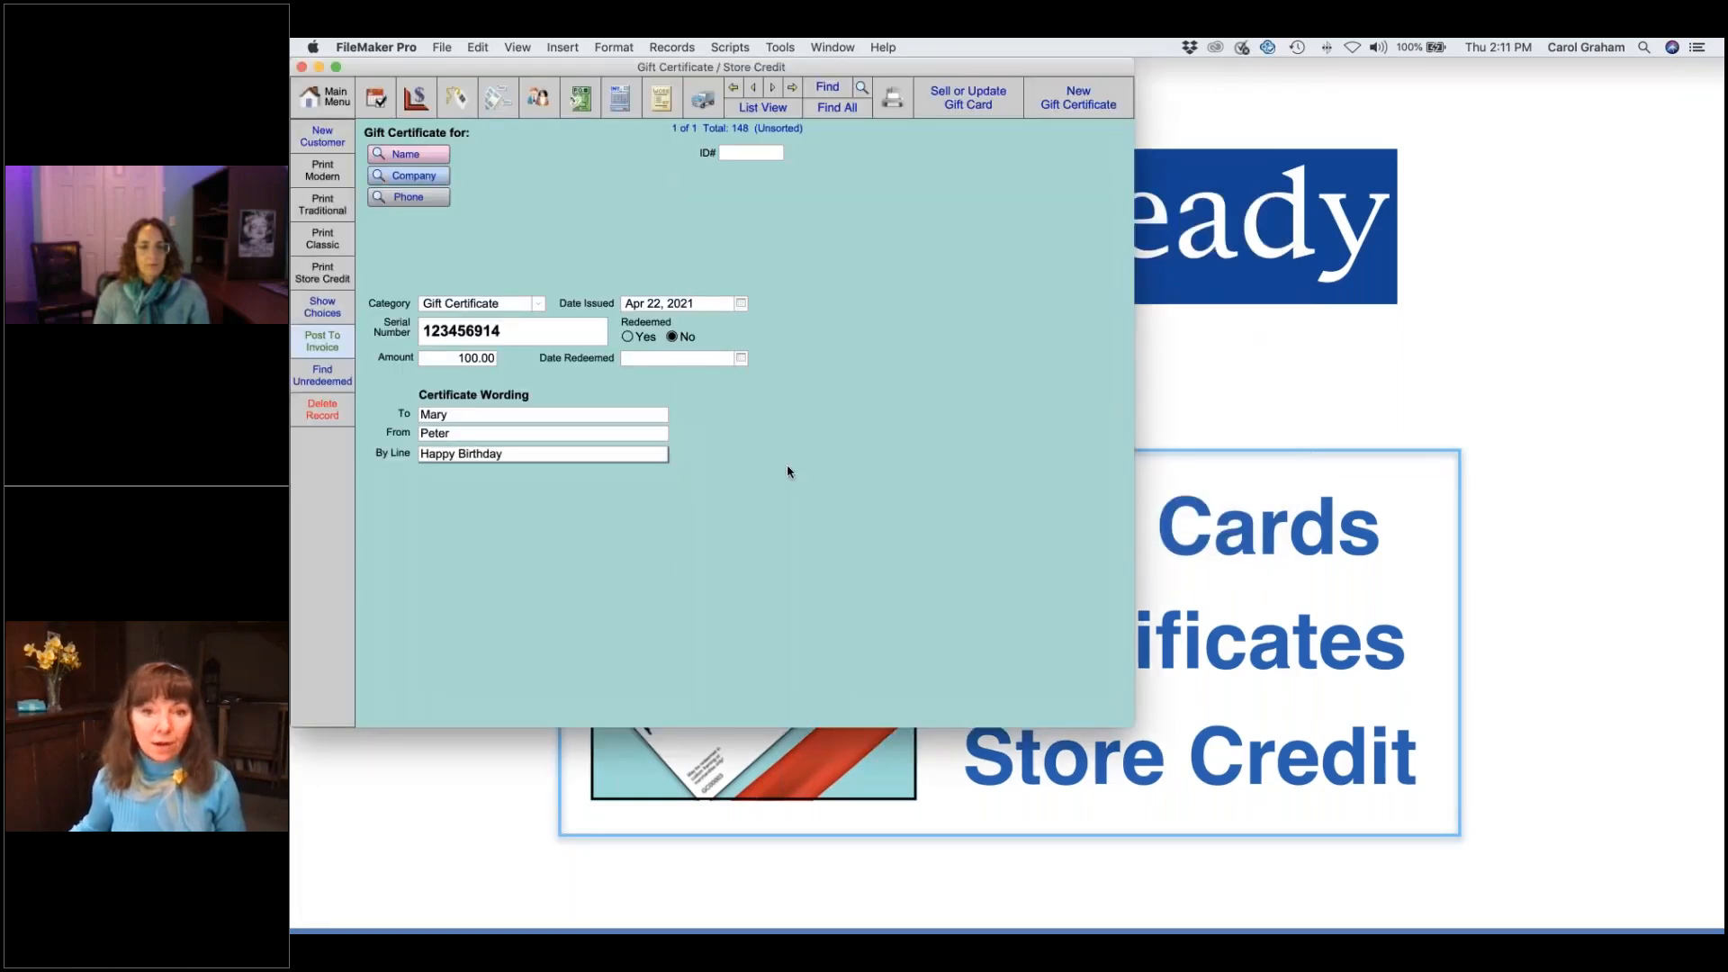
- Preview the Traditional certificate design, then cancel printing
{"action": "left_click", "coordinate": [332, 211]}
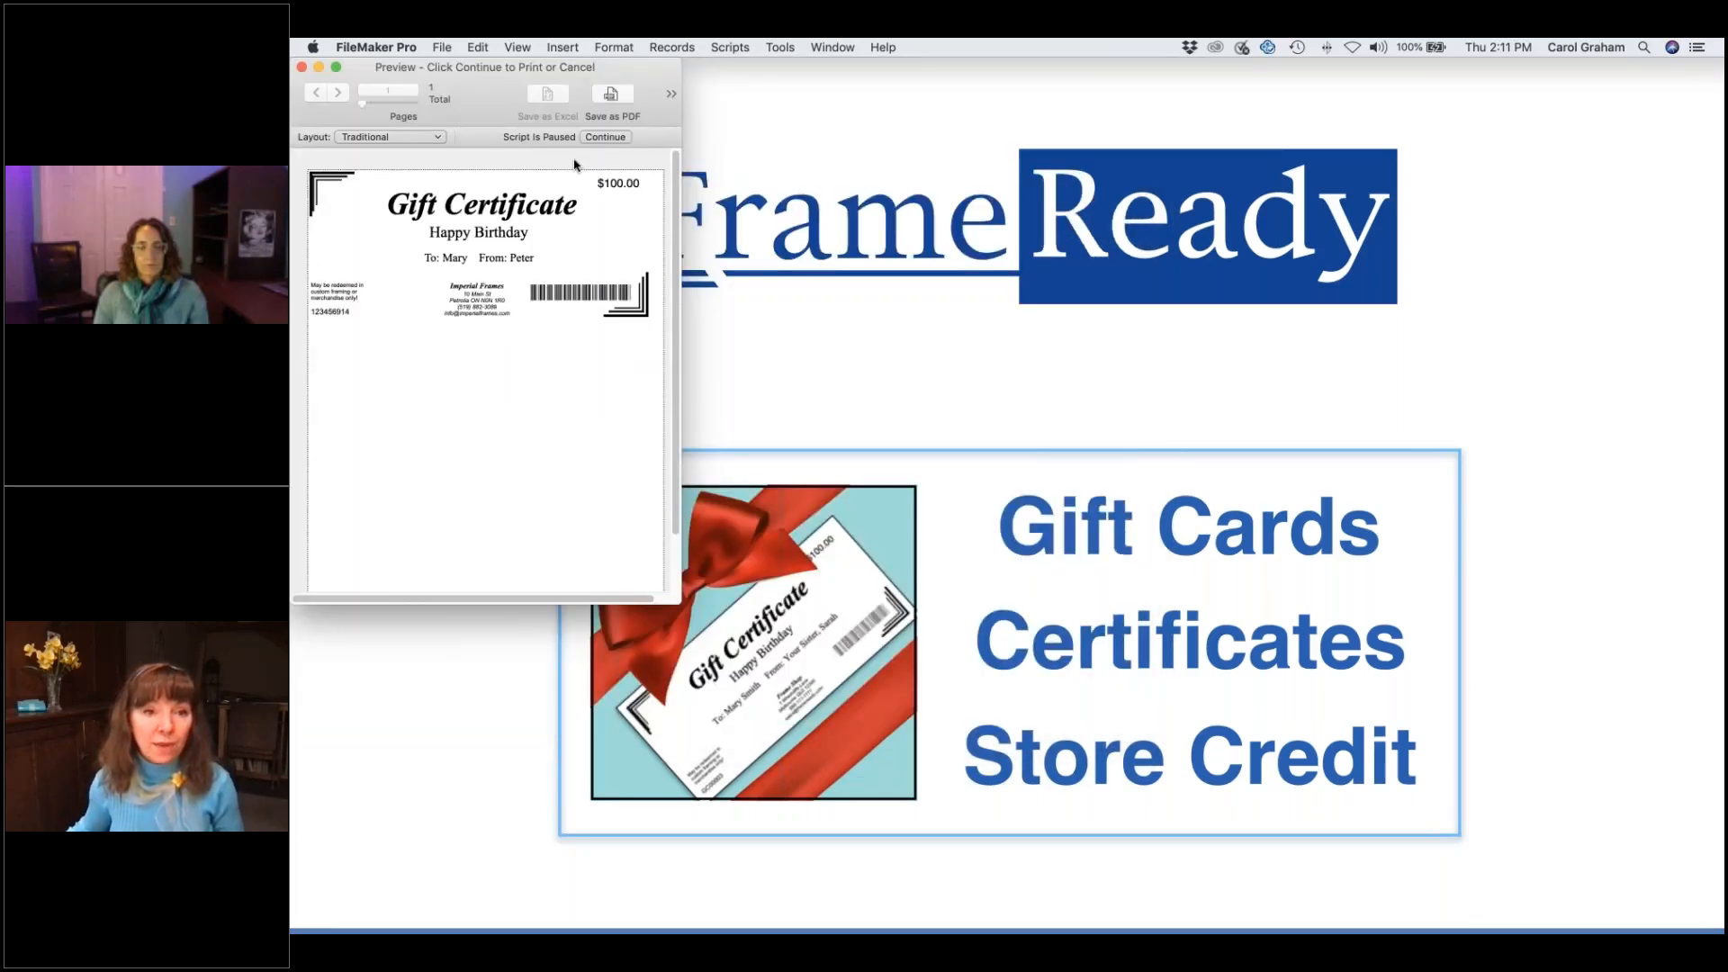
{"action": "left_click", "coordinate": [603, 136]}
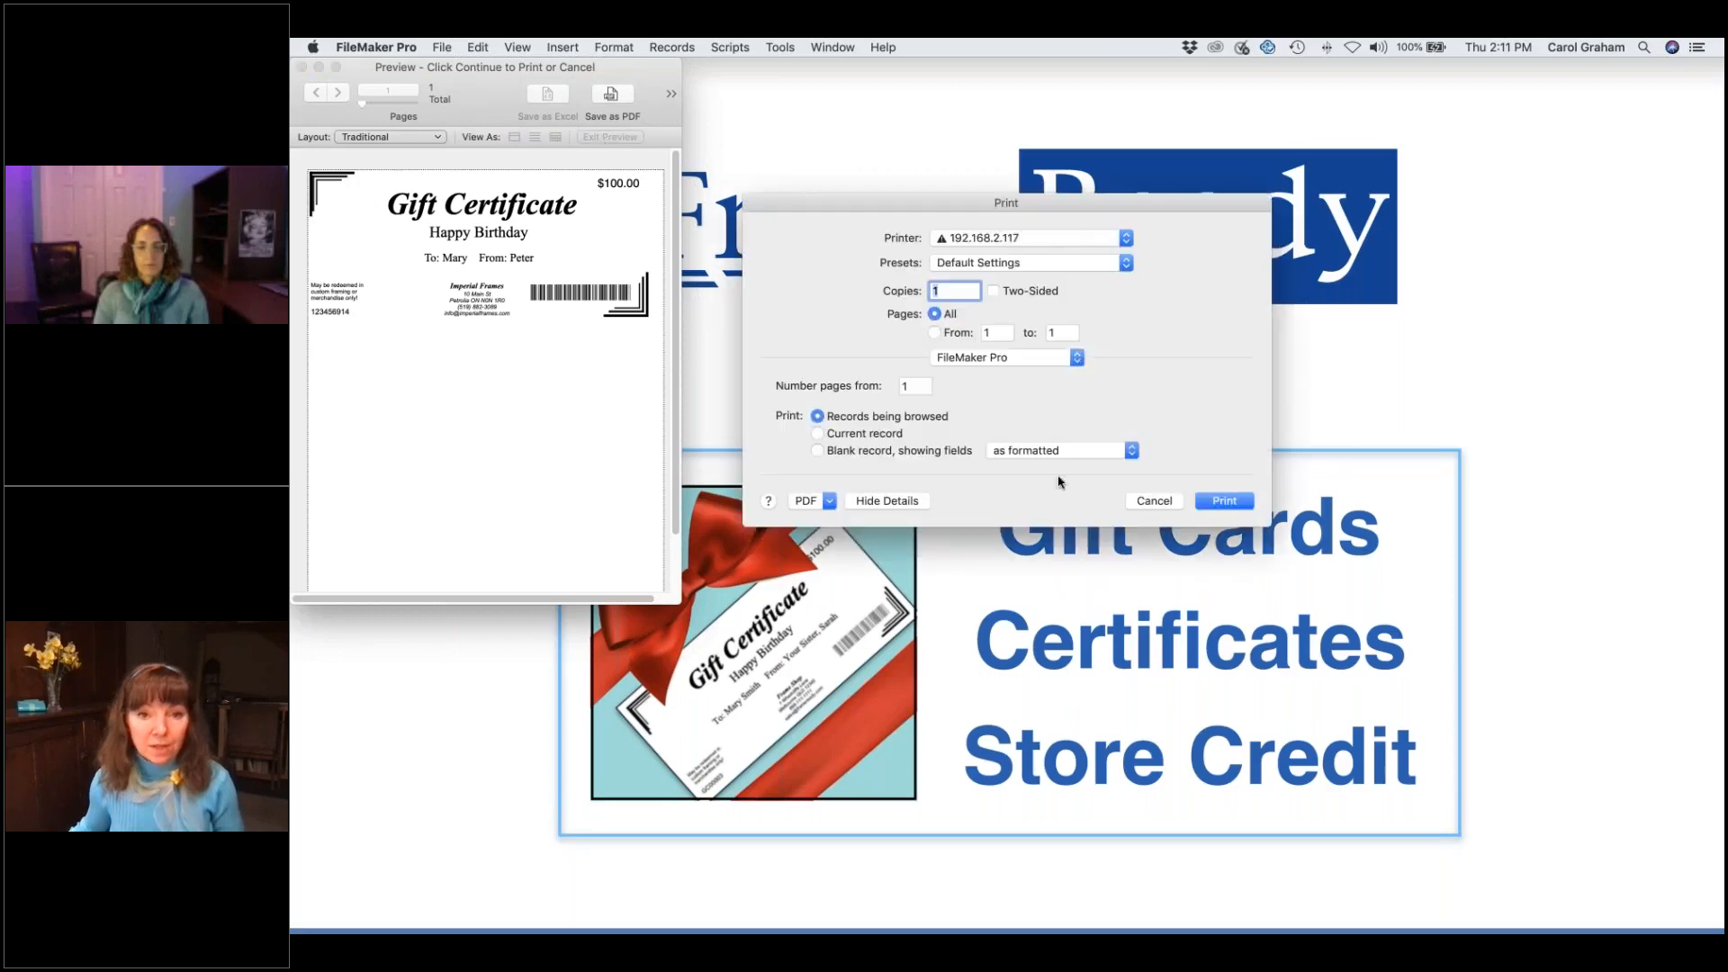
{"action": "left_click", "coordinate": [1152, 500]}
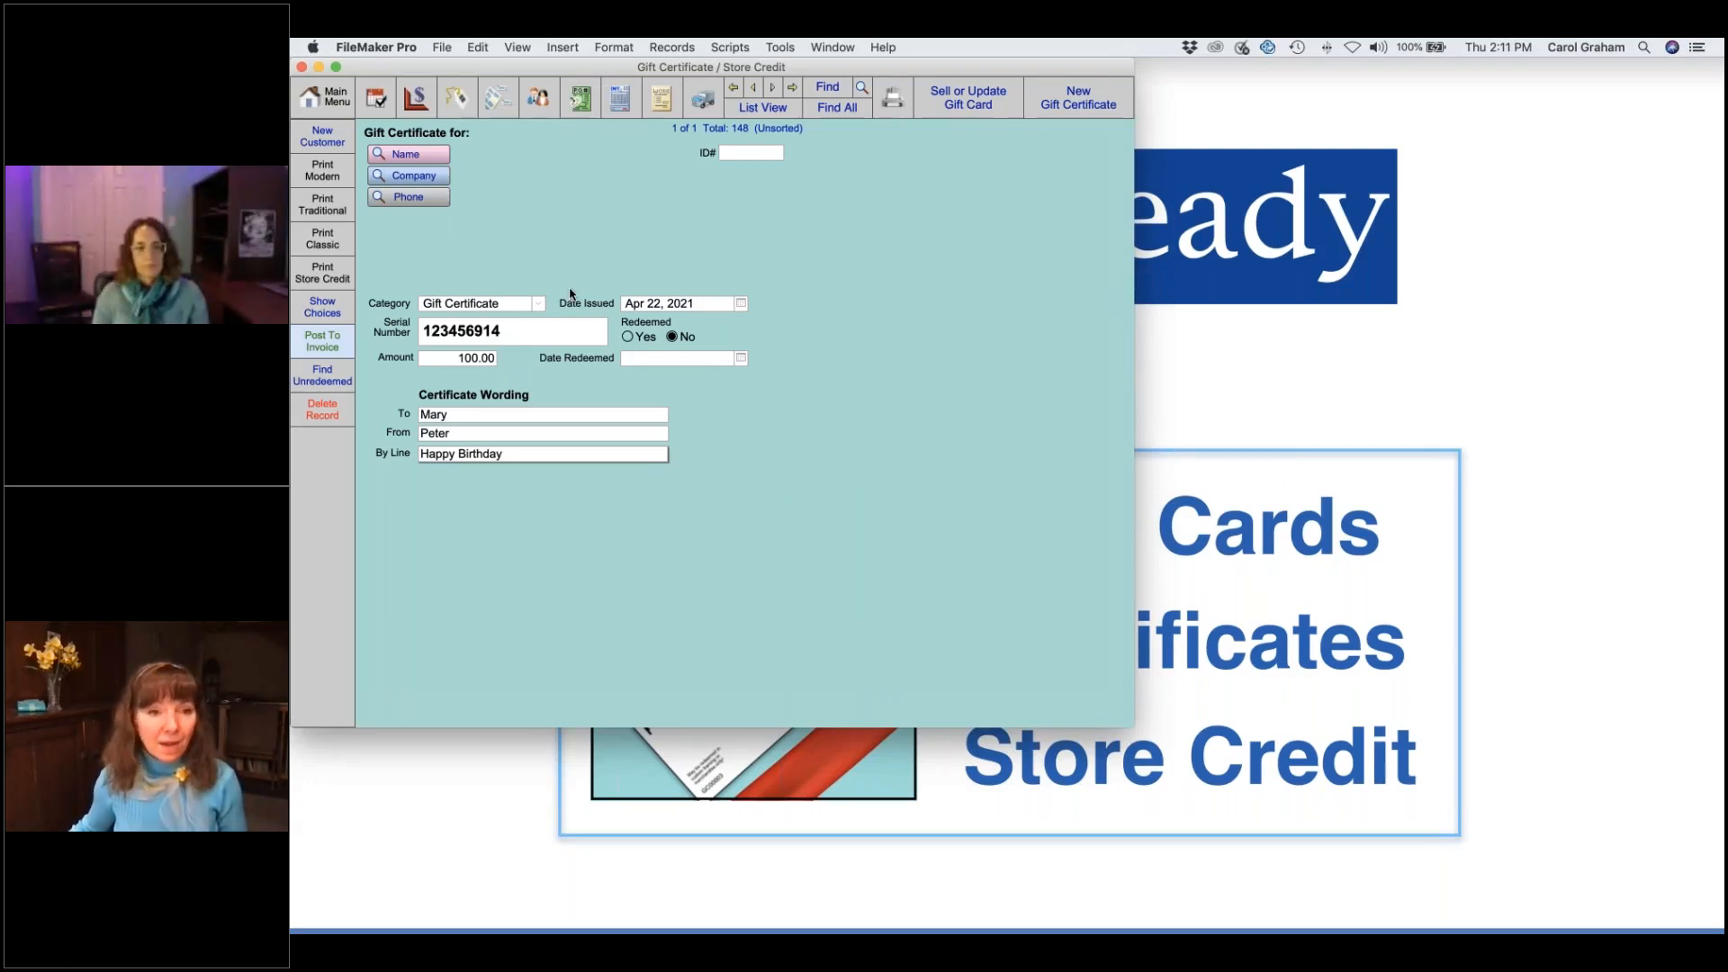
- Search customers by name using the buyer's first name and last-name initial
{"action": "left_click", "coordinate": [429, 155]}
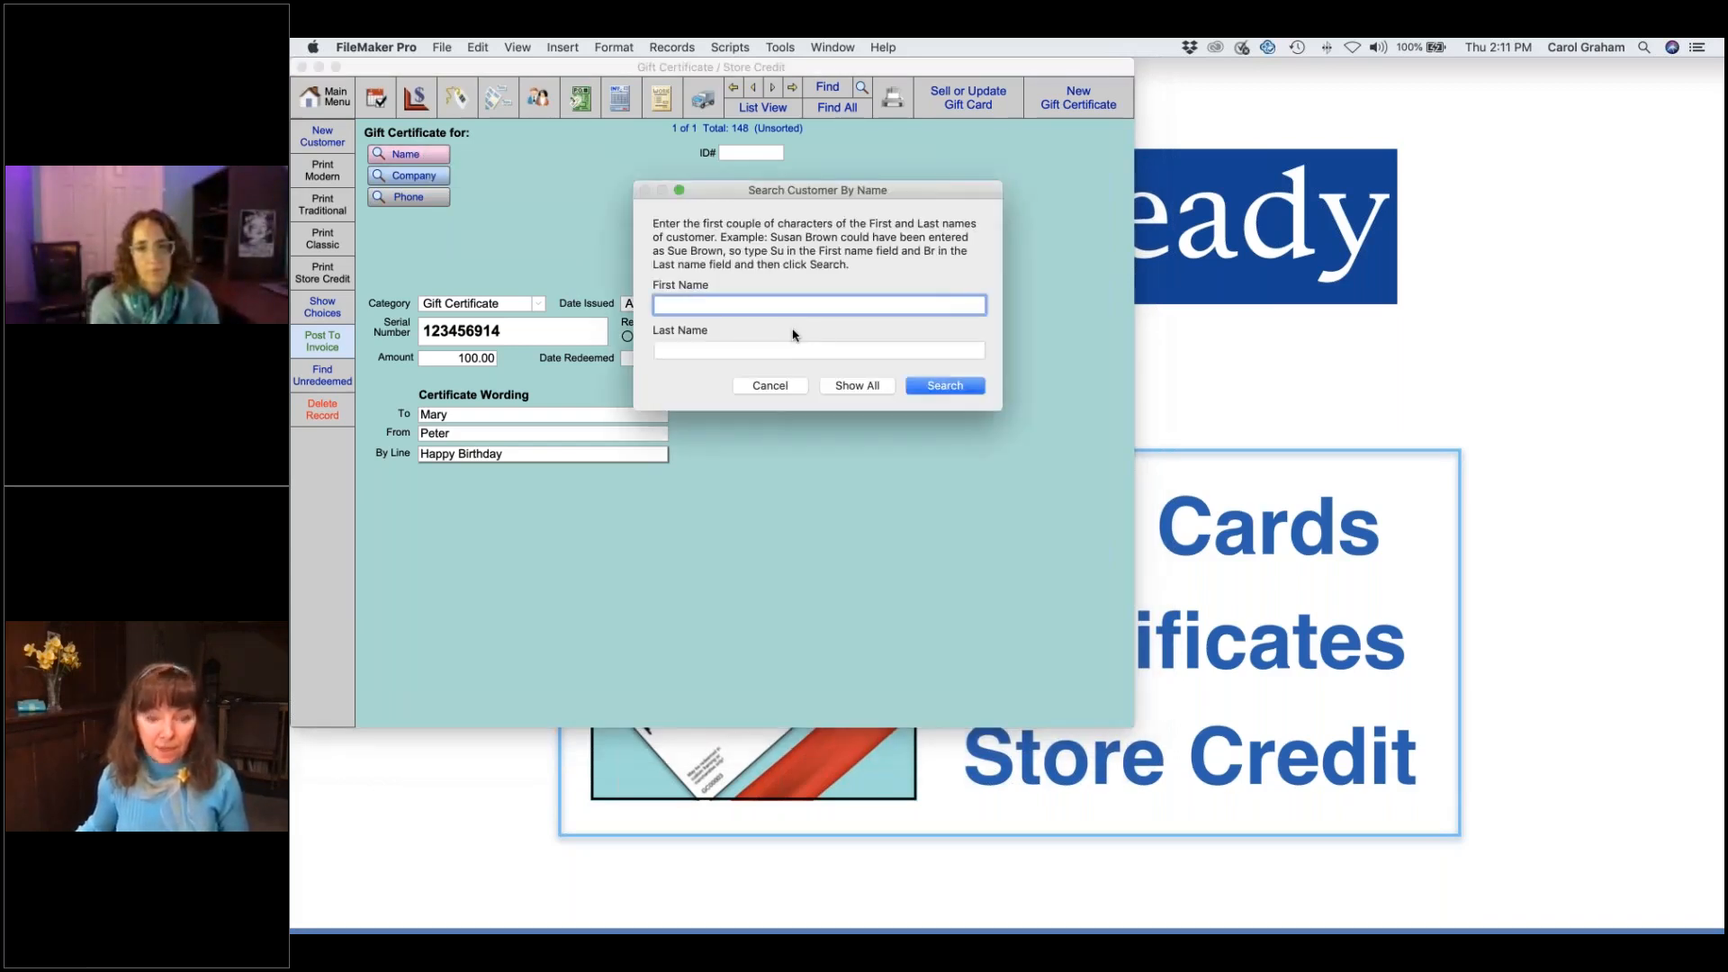
{"action": "type", "text": "peter"}
{"action": "key", "text": "Tab"}
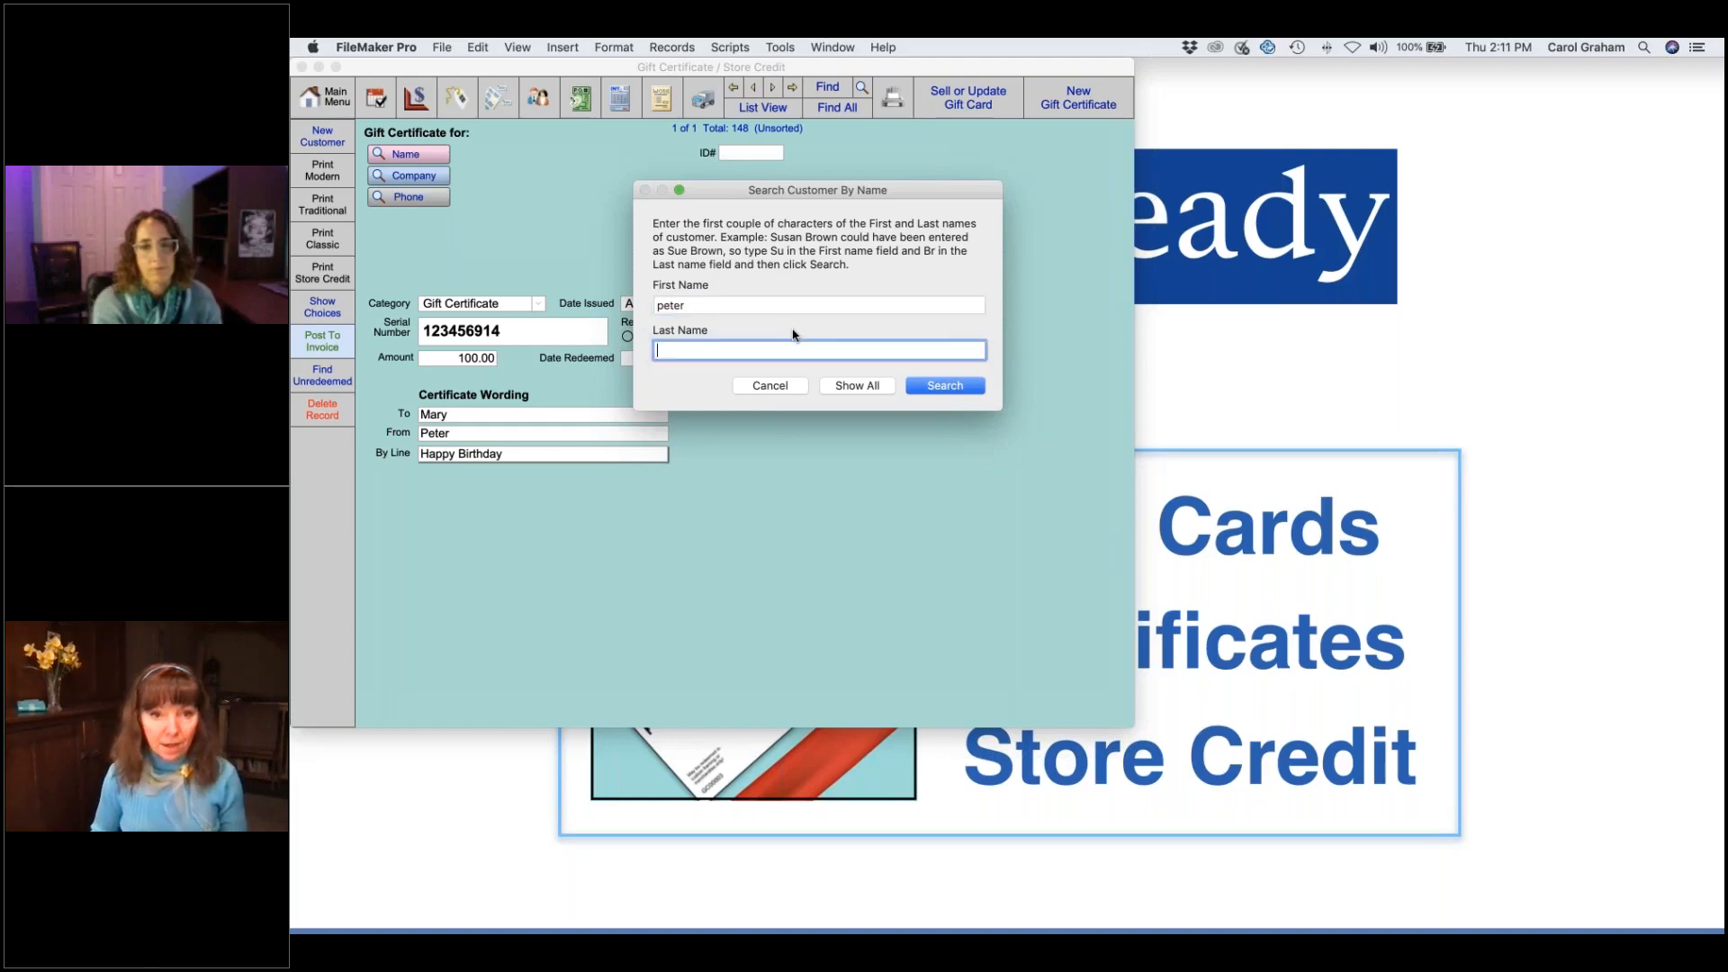
{"action": "type", "text": "s"}
{"action": "key", "text": "Return"}
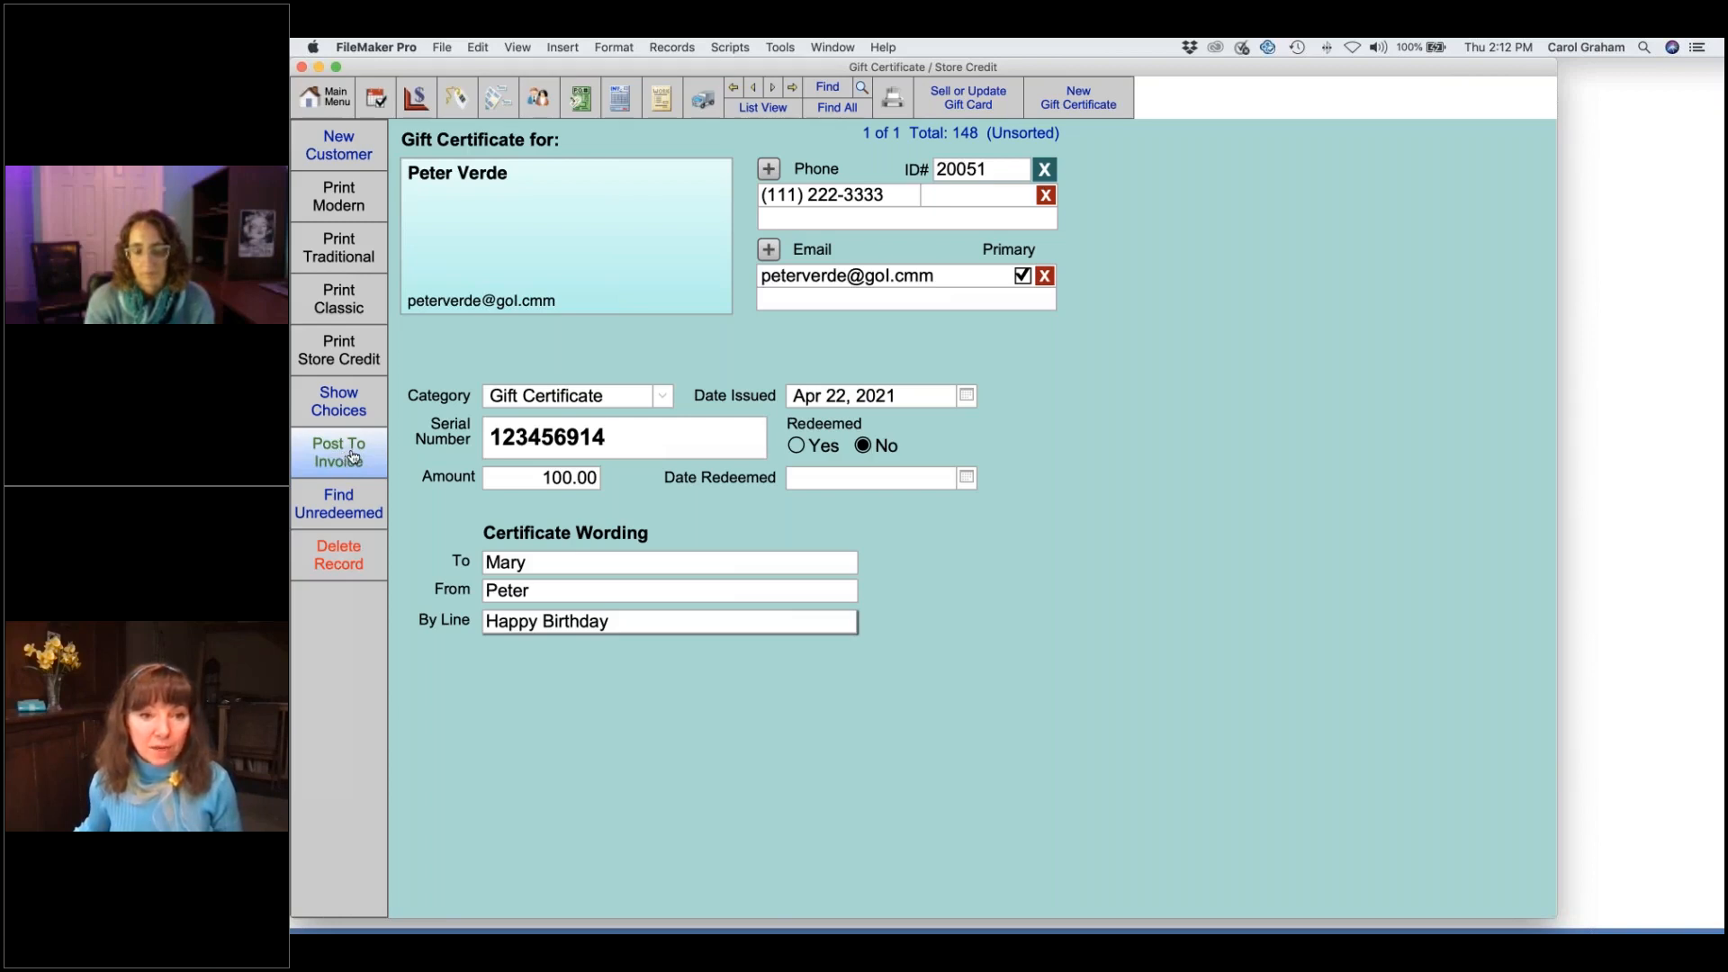
- Post the $100 gift certificate as a line item on new invoice 100947
{"action": "left_click", "coordinate": [353, 457]}
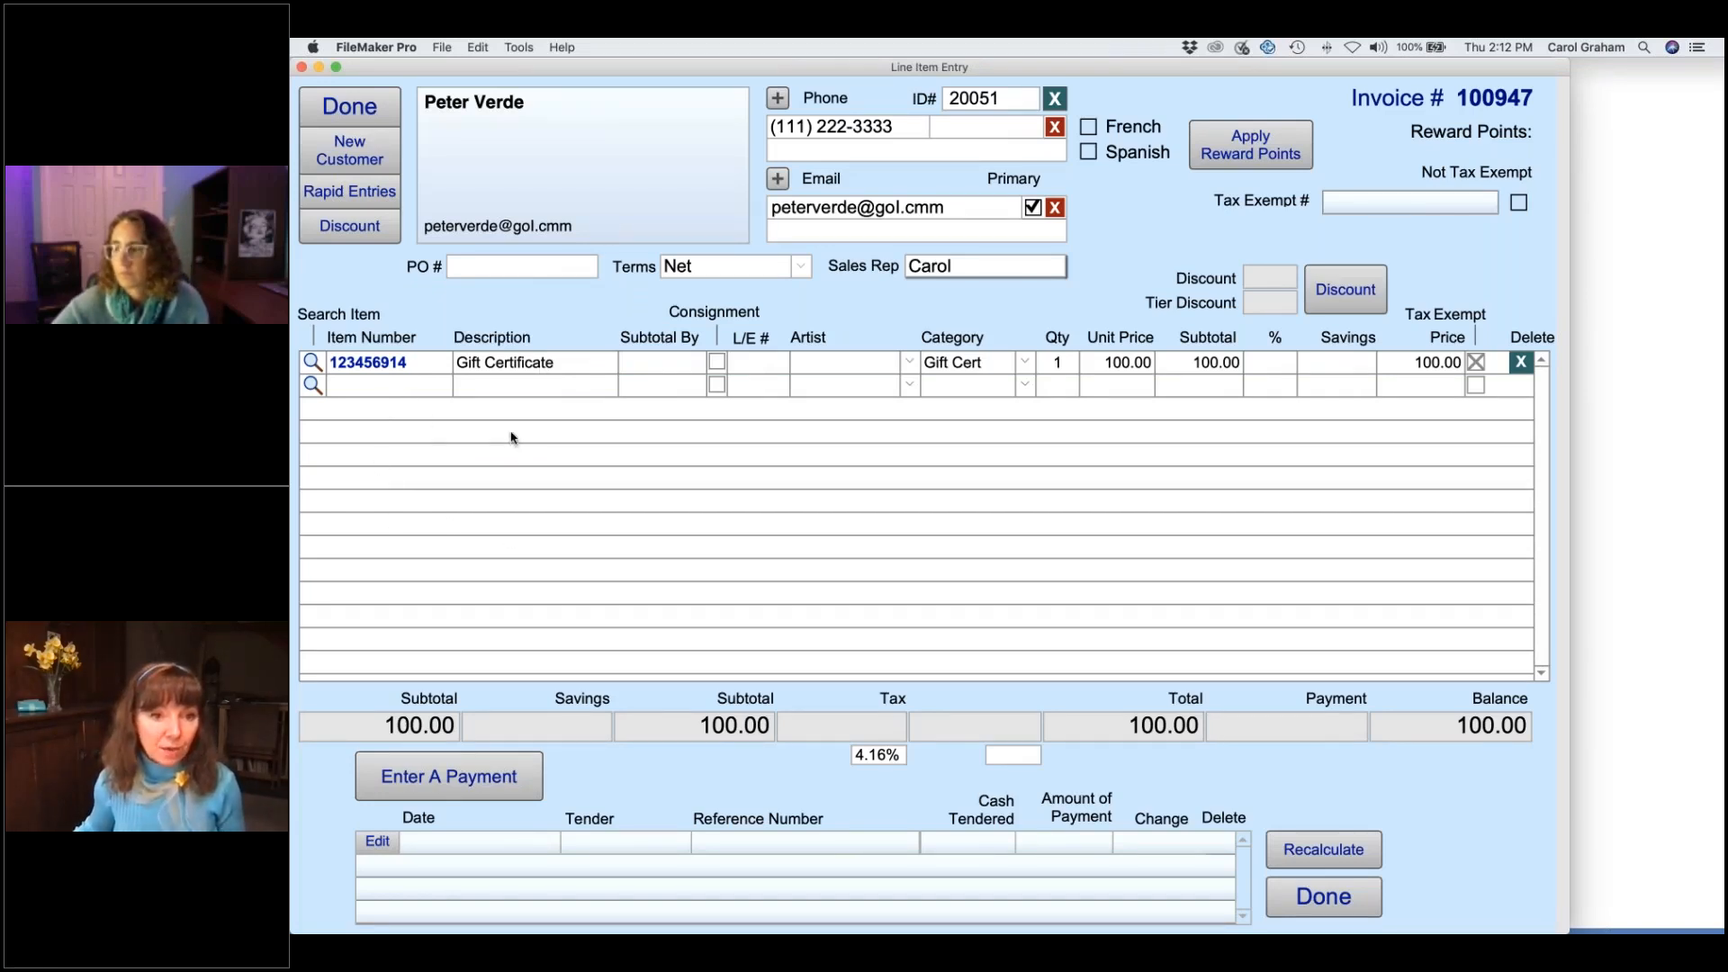
- Search item descriptions for 'vase' and add Vase, Green 10" at 45.00, totalling 146.87
{"action": "left_click", "coordinate": [312, 385]}
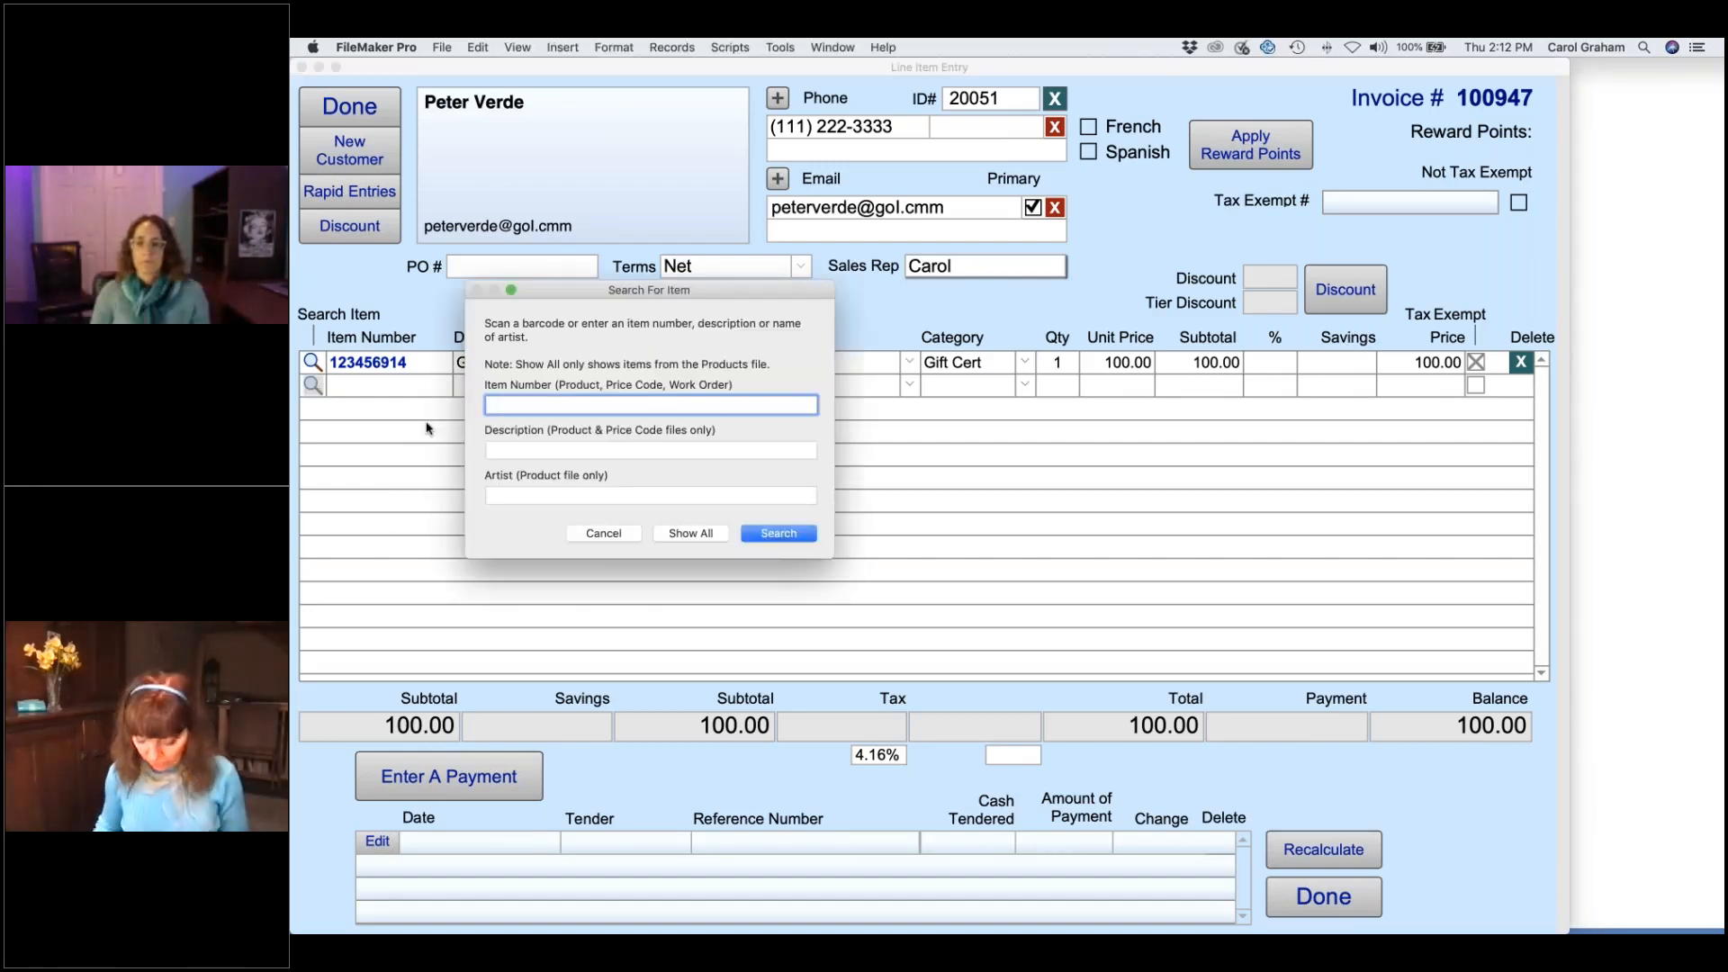
{"action": "left_click", "coordinate": [557, 449]}
{"action": "type", "text": "vase"}
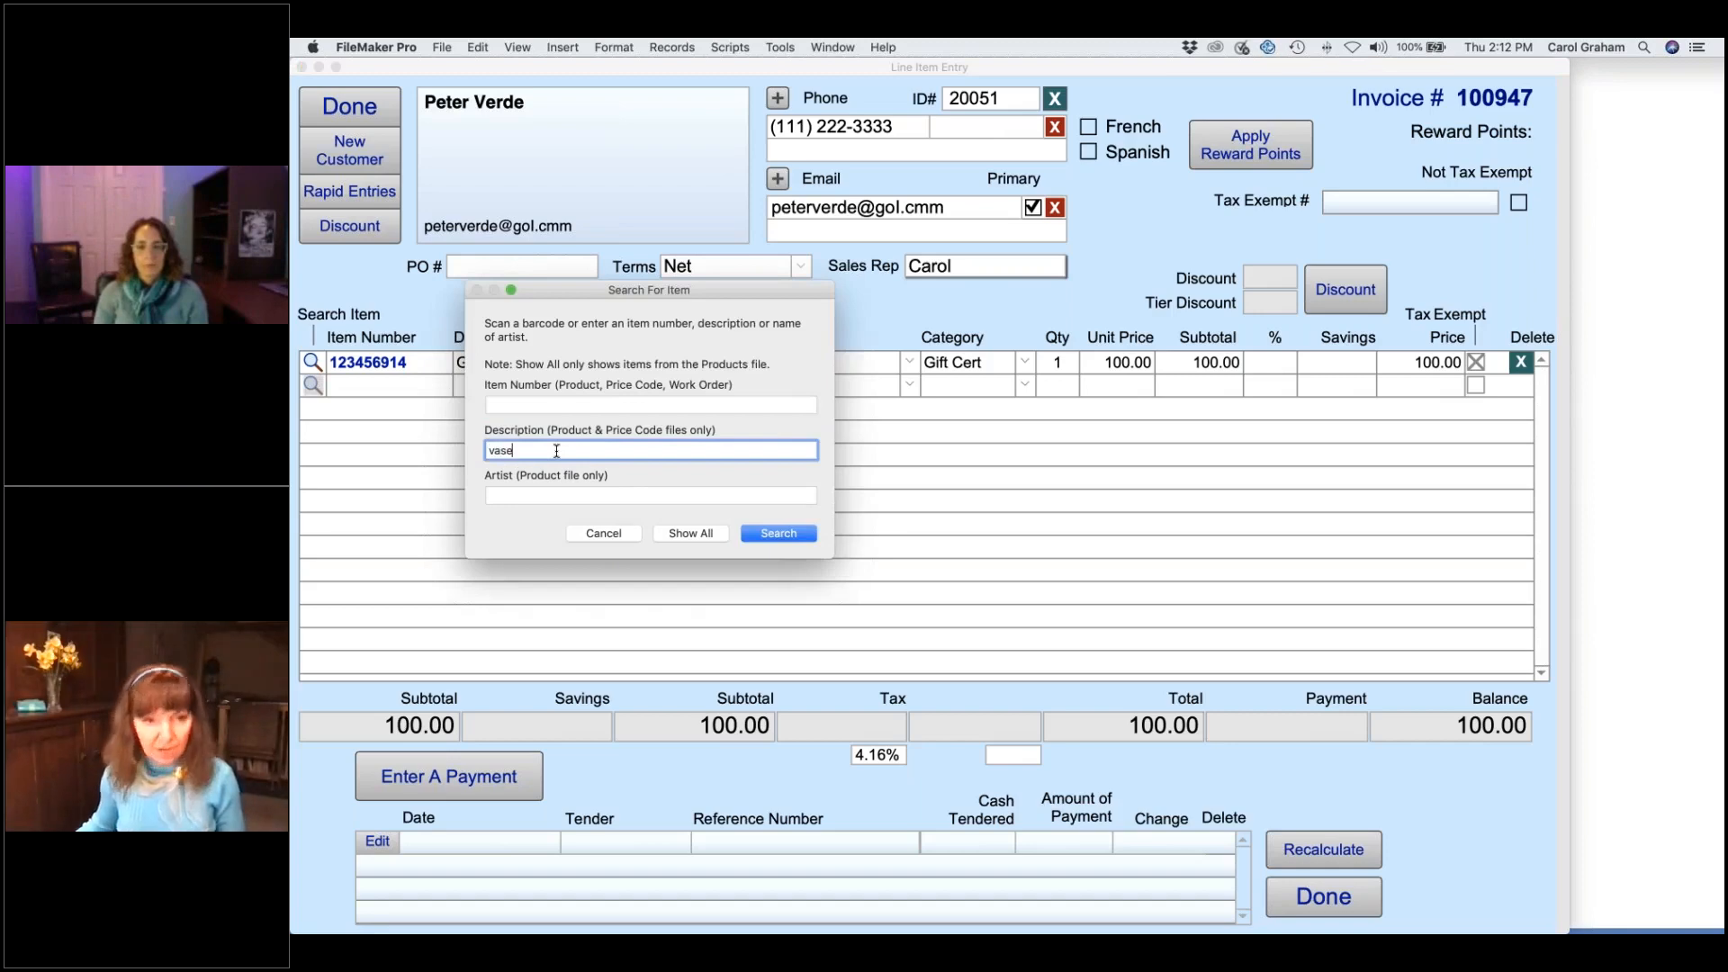
{"action": "key", "text": "Return"}
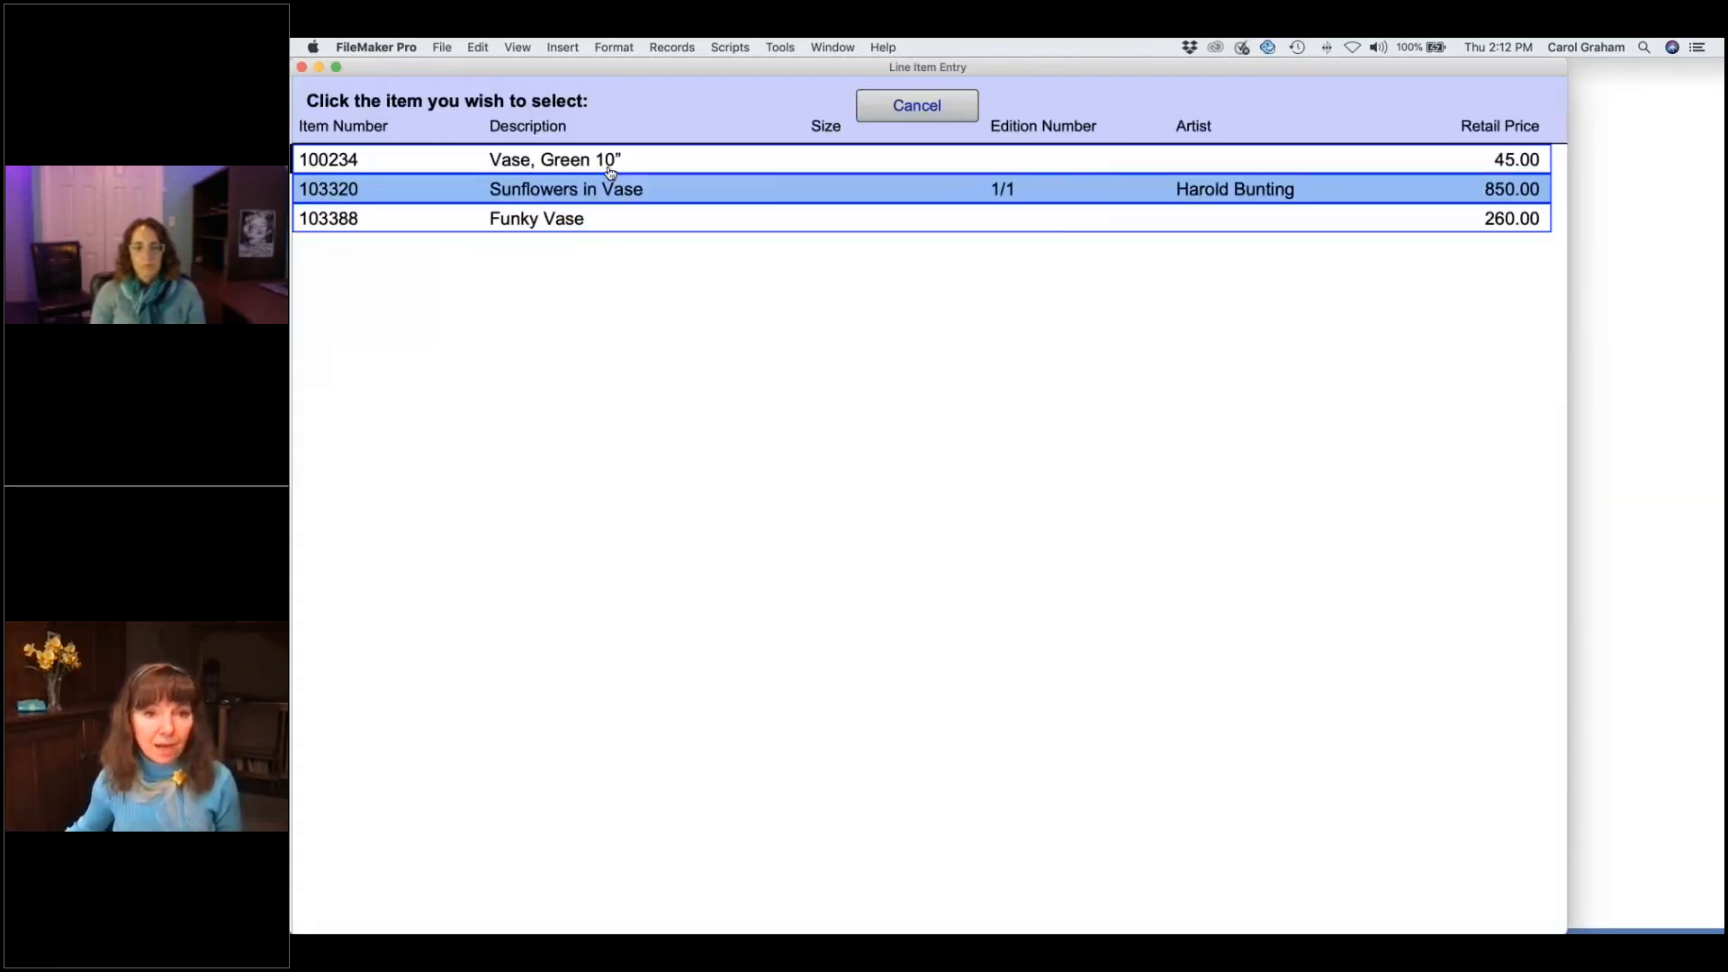
{"action": "left_click", "coordinate": [609, 171]}
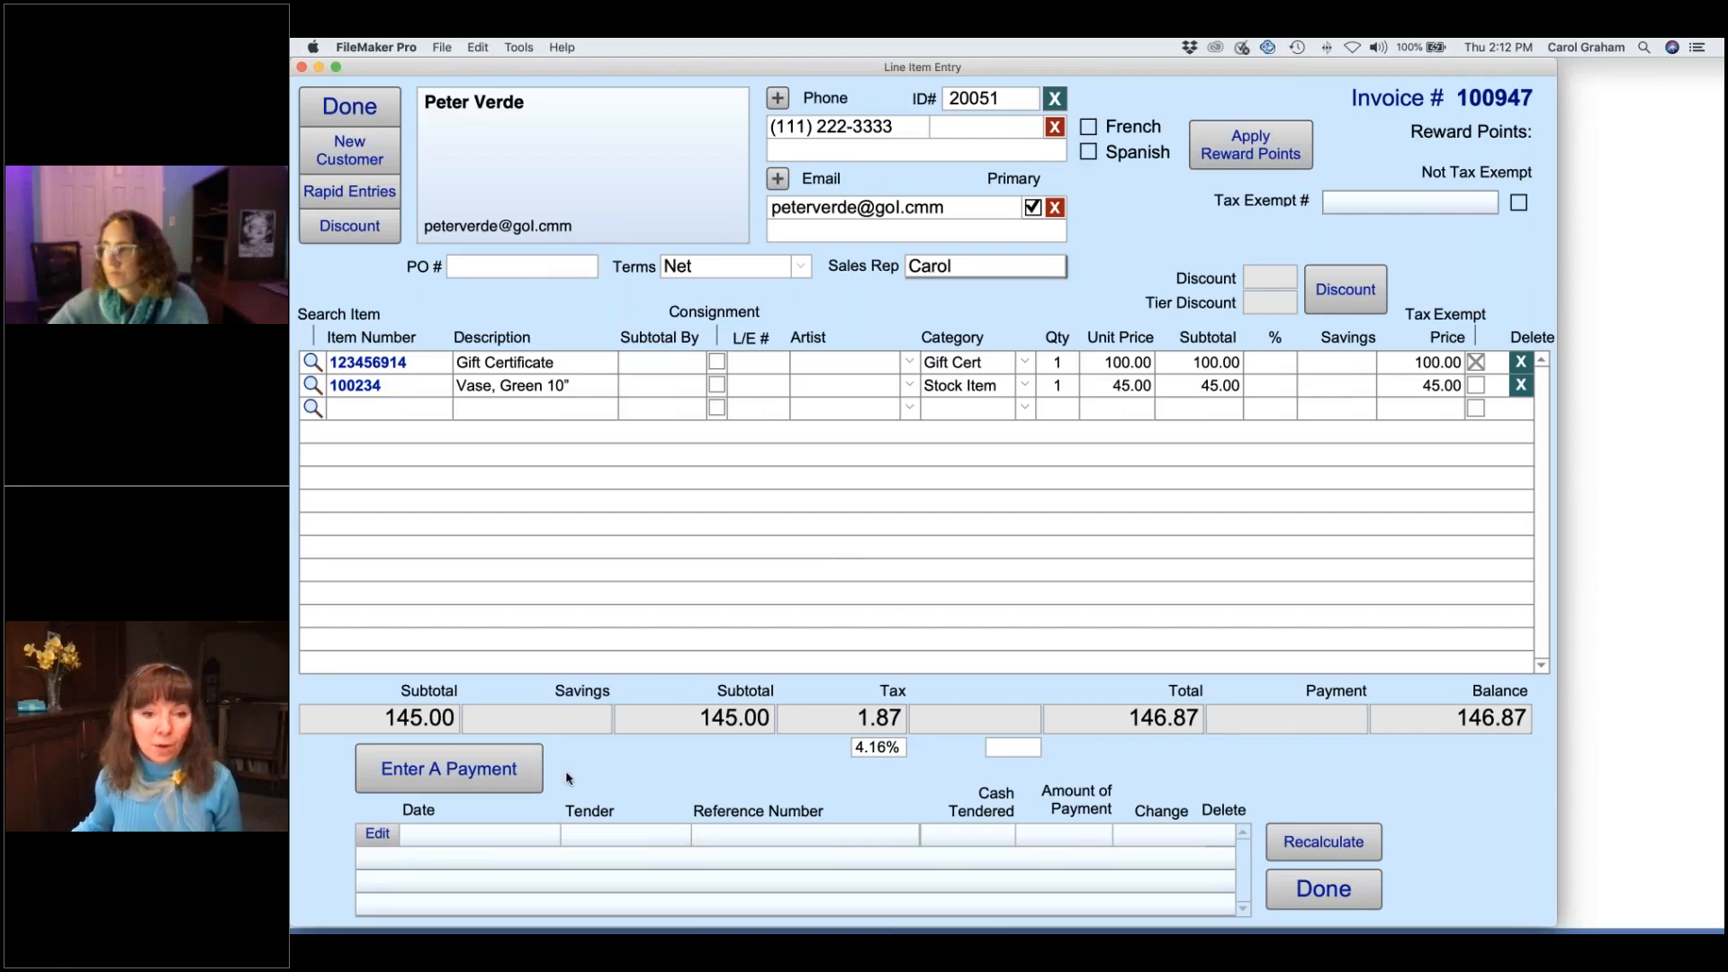
{"action": "left_click", "coordinate": [479, 776]}
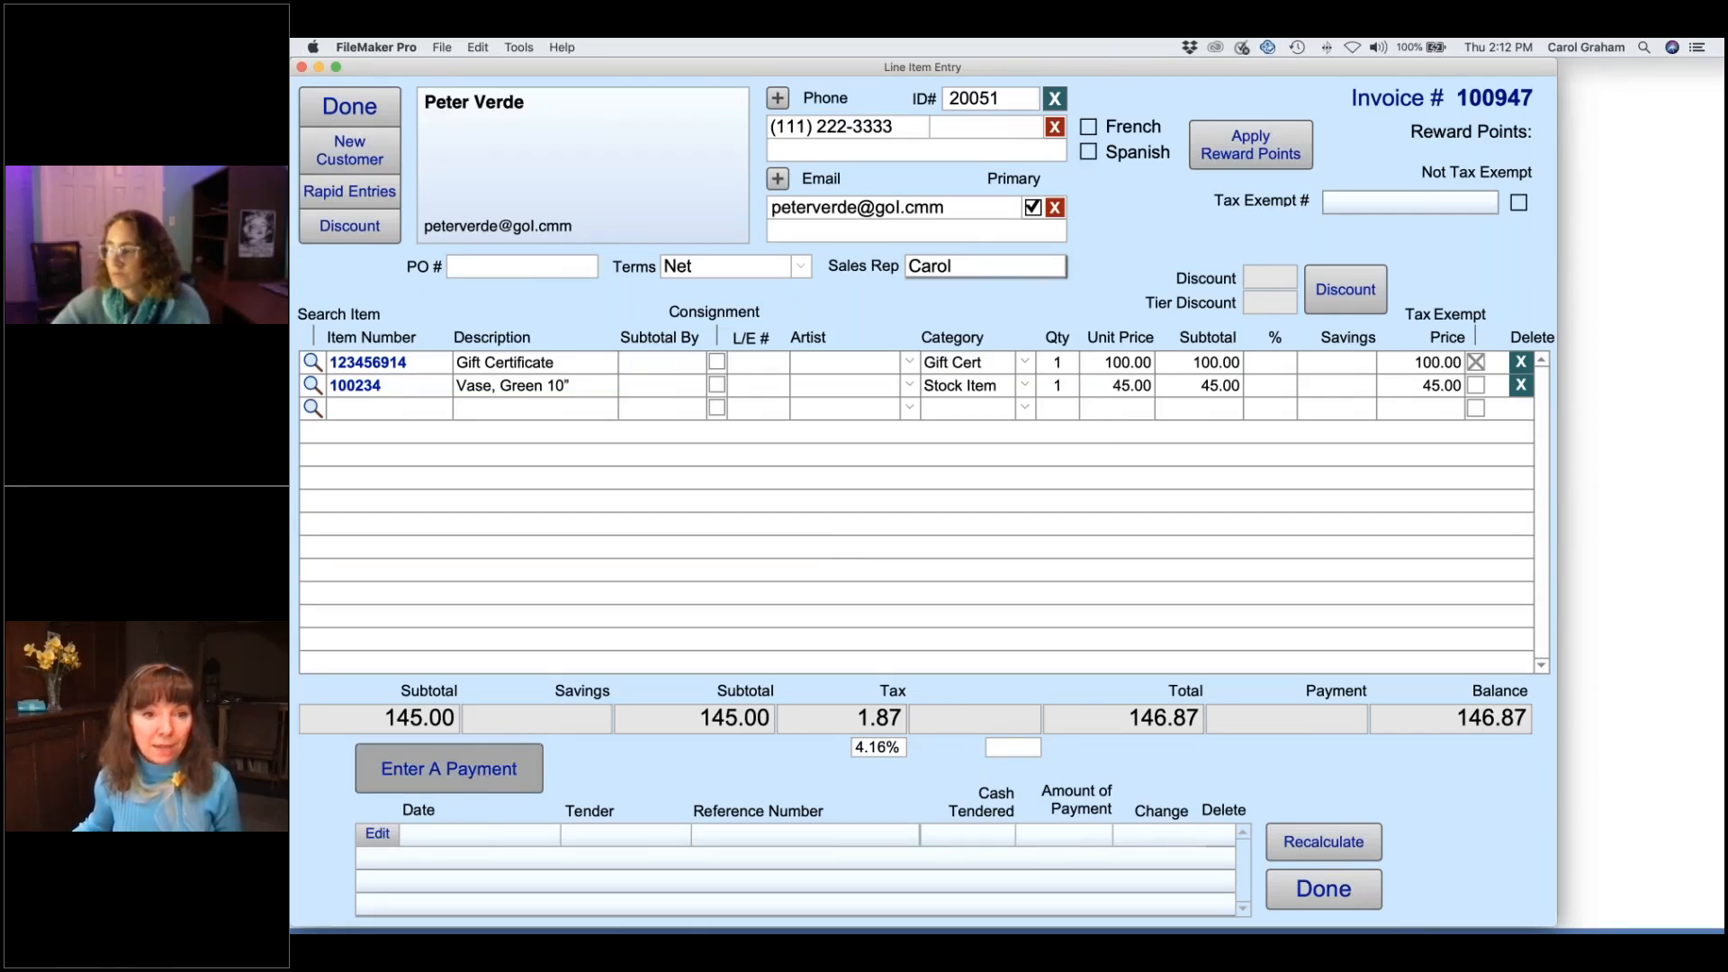
- Record a 146.87 VISA payment with its reference number and return to the invoice form
{"action": "left_click", "coordinate": [474, 315]}
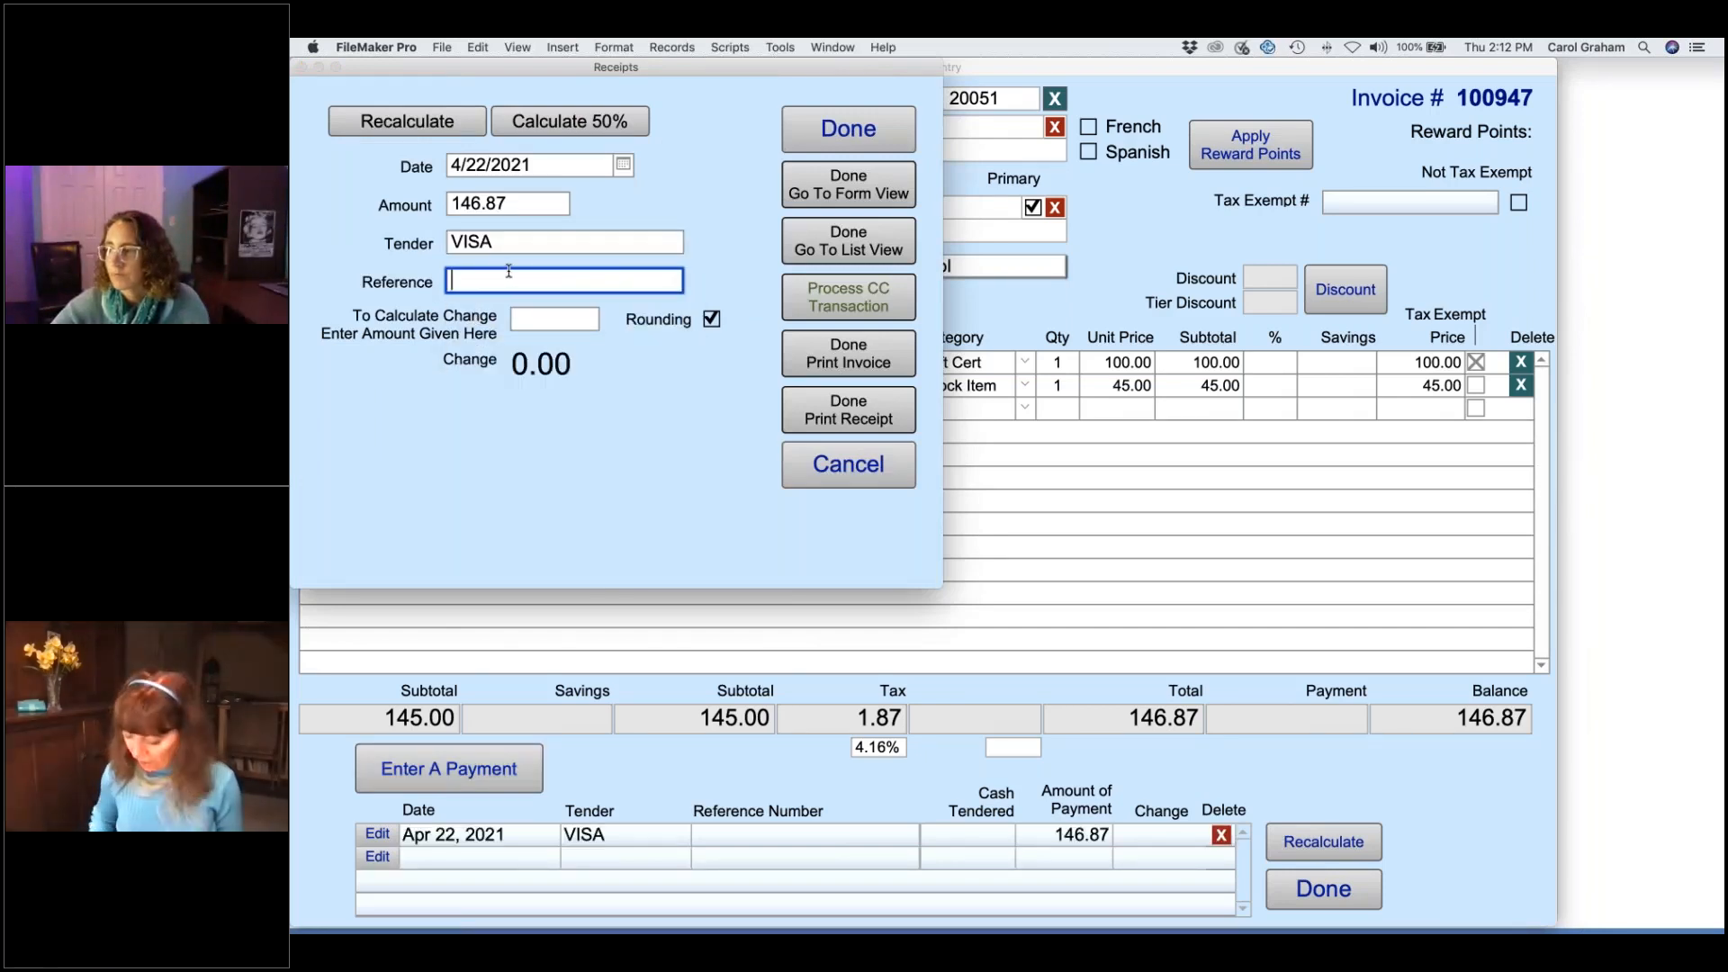
{"action": "type", "text": "120645"}
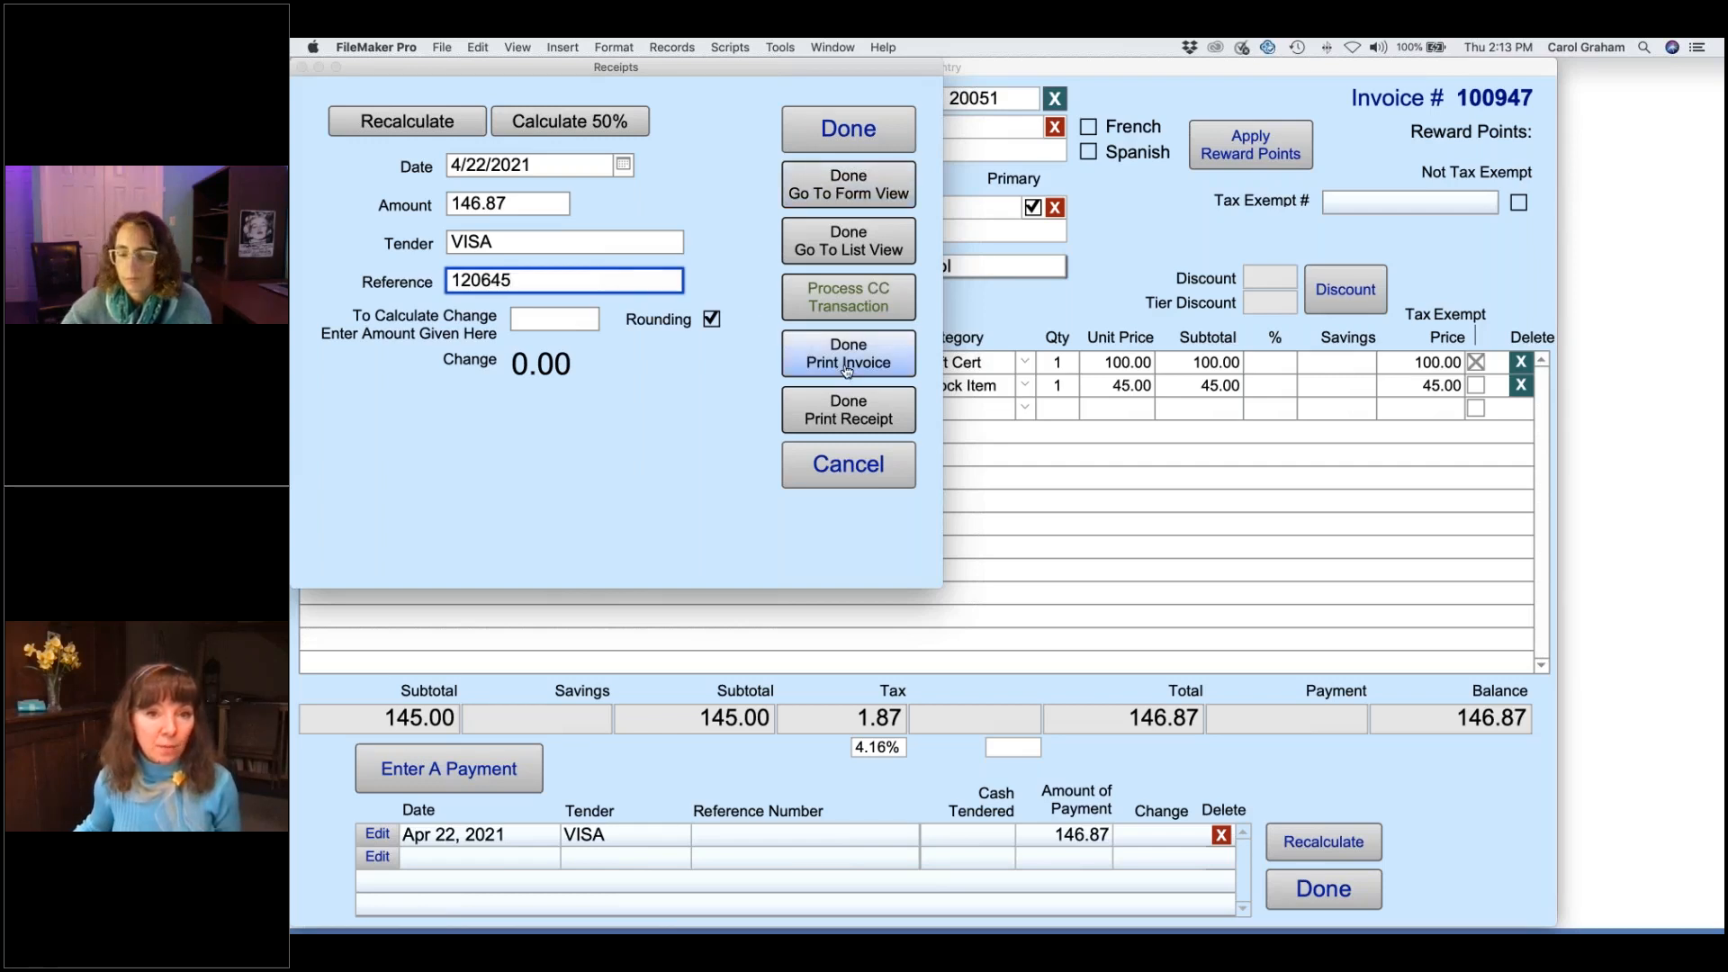
{"action": "left_click", "coordinate": [849, 185]}
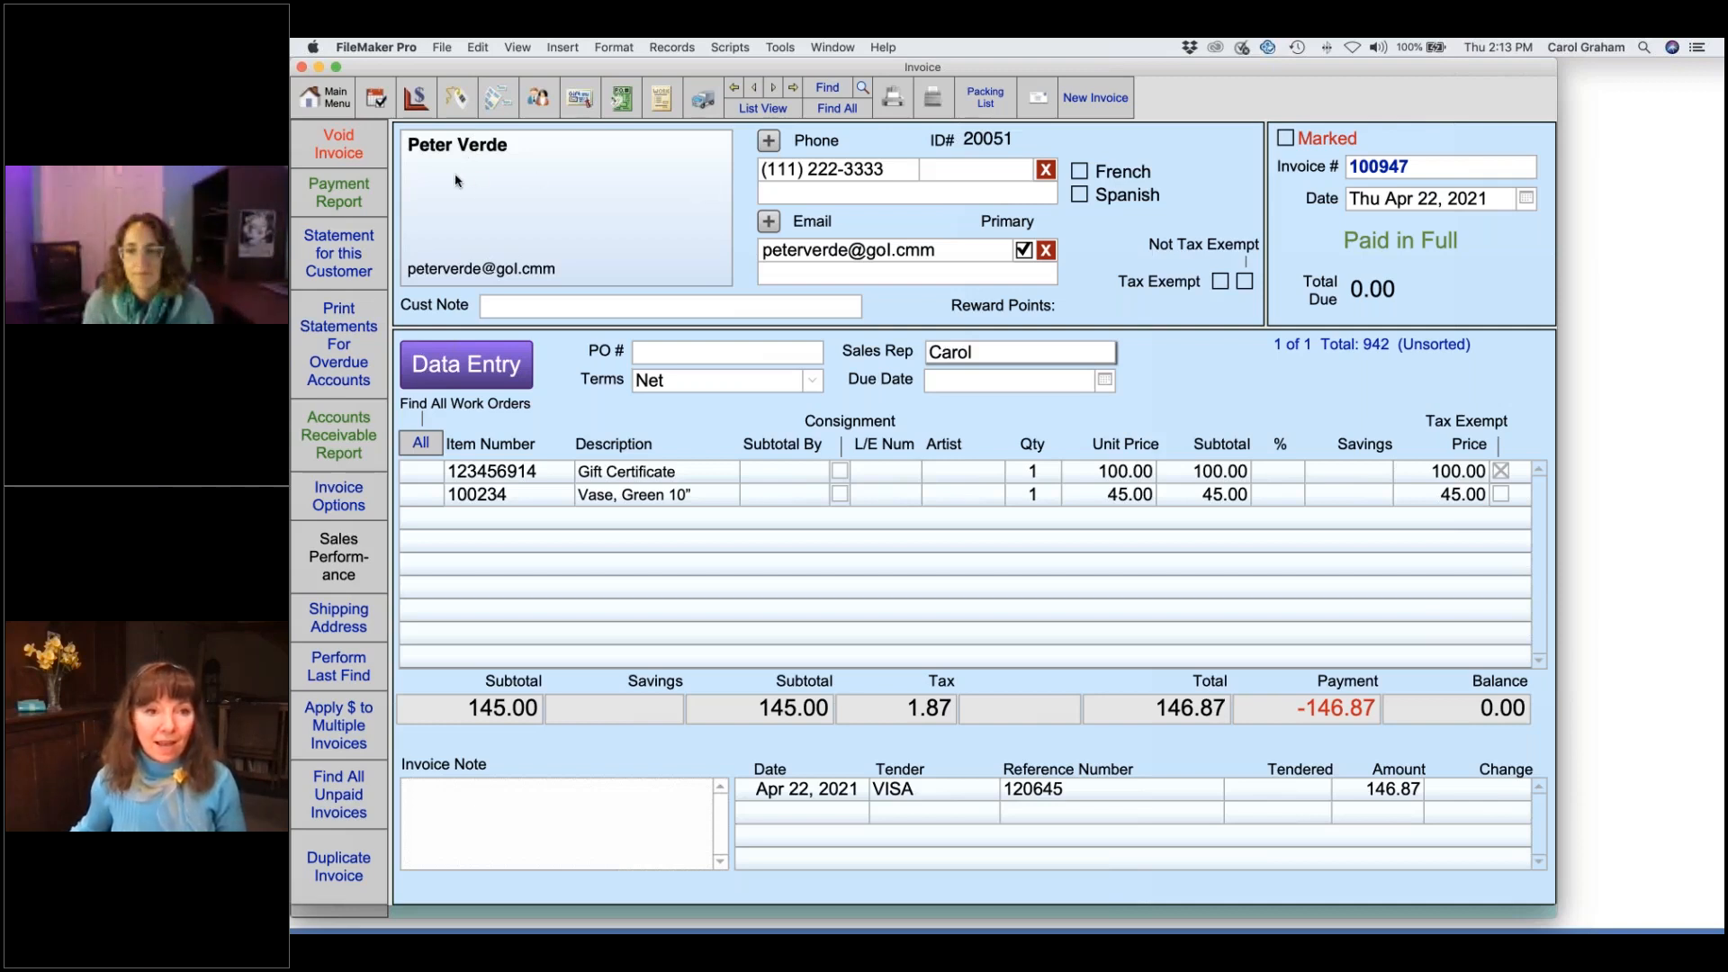
- Return to the Main Menu and create new invoice 100948
{"action": "left_click", "coordinate": [333, 102]}
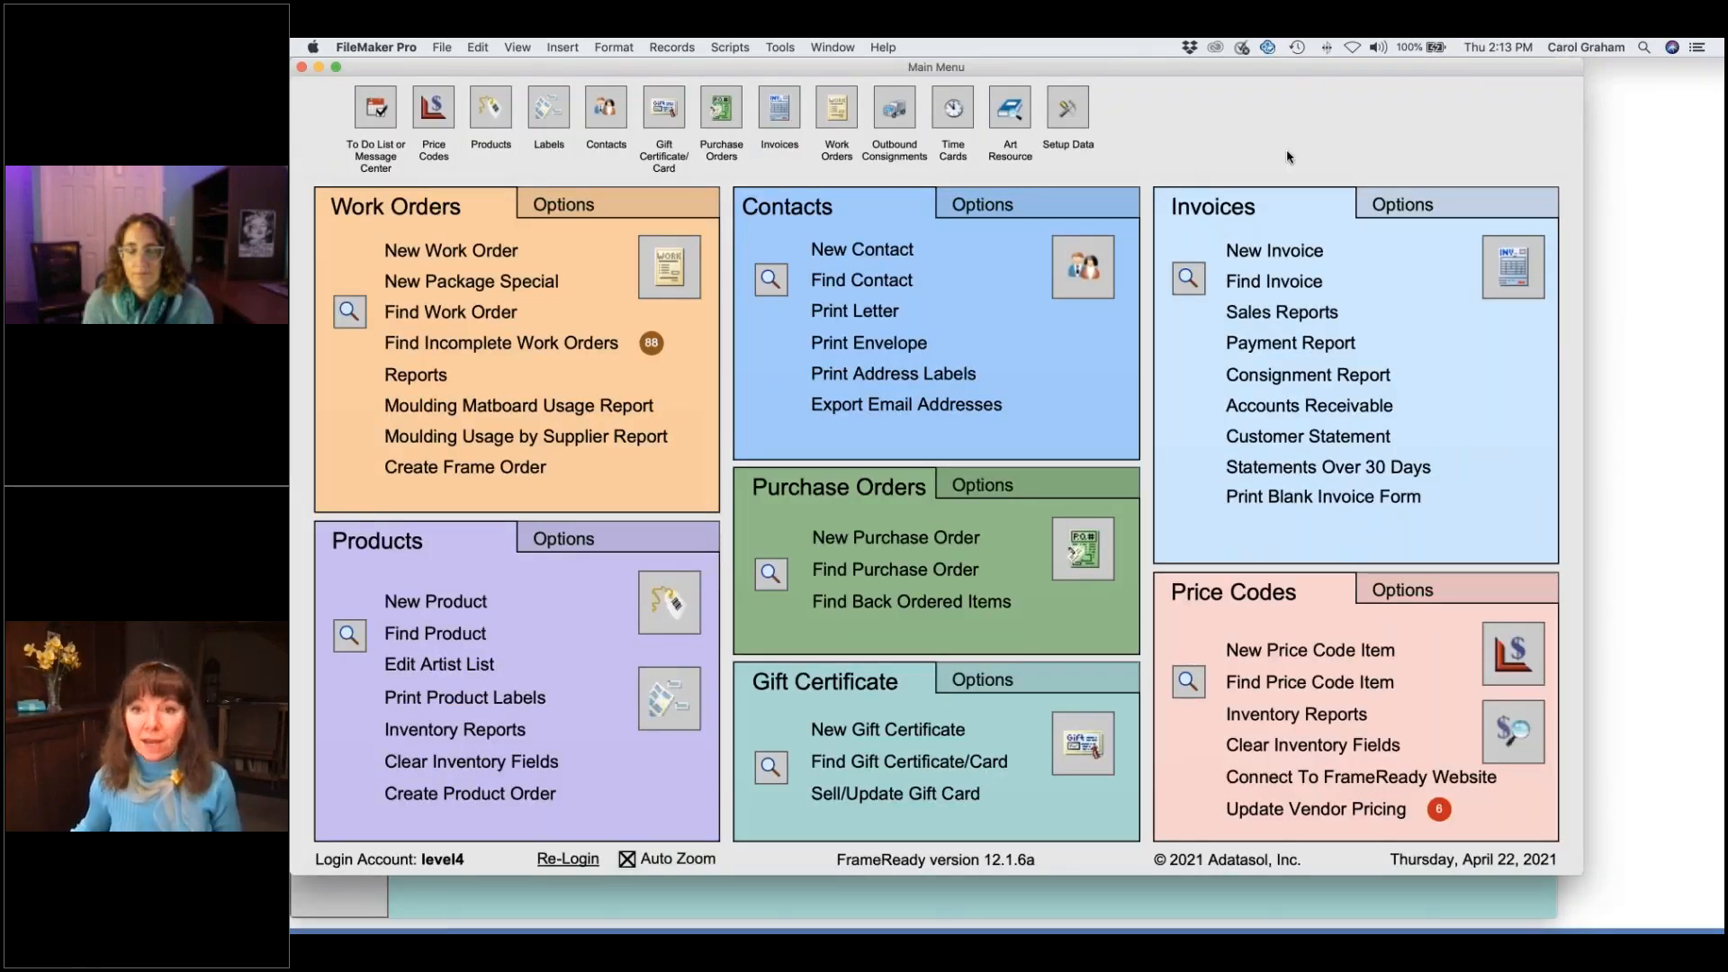
{"action": "left_click", "coordinate": [1217, 120]}
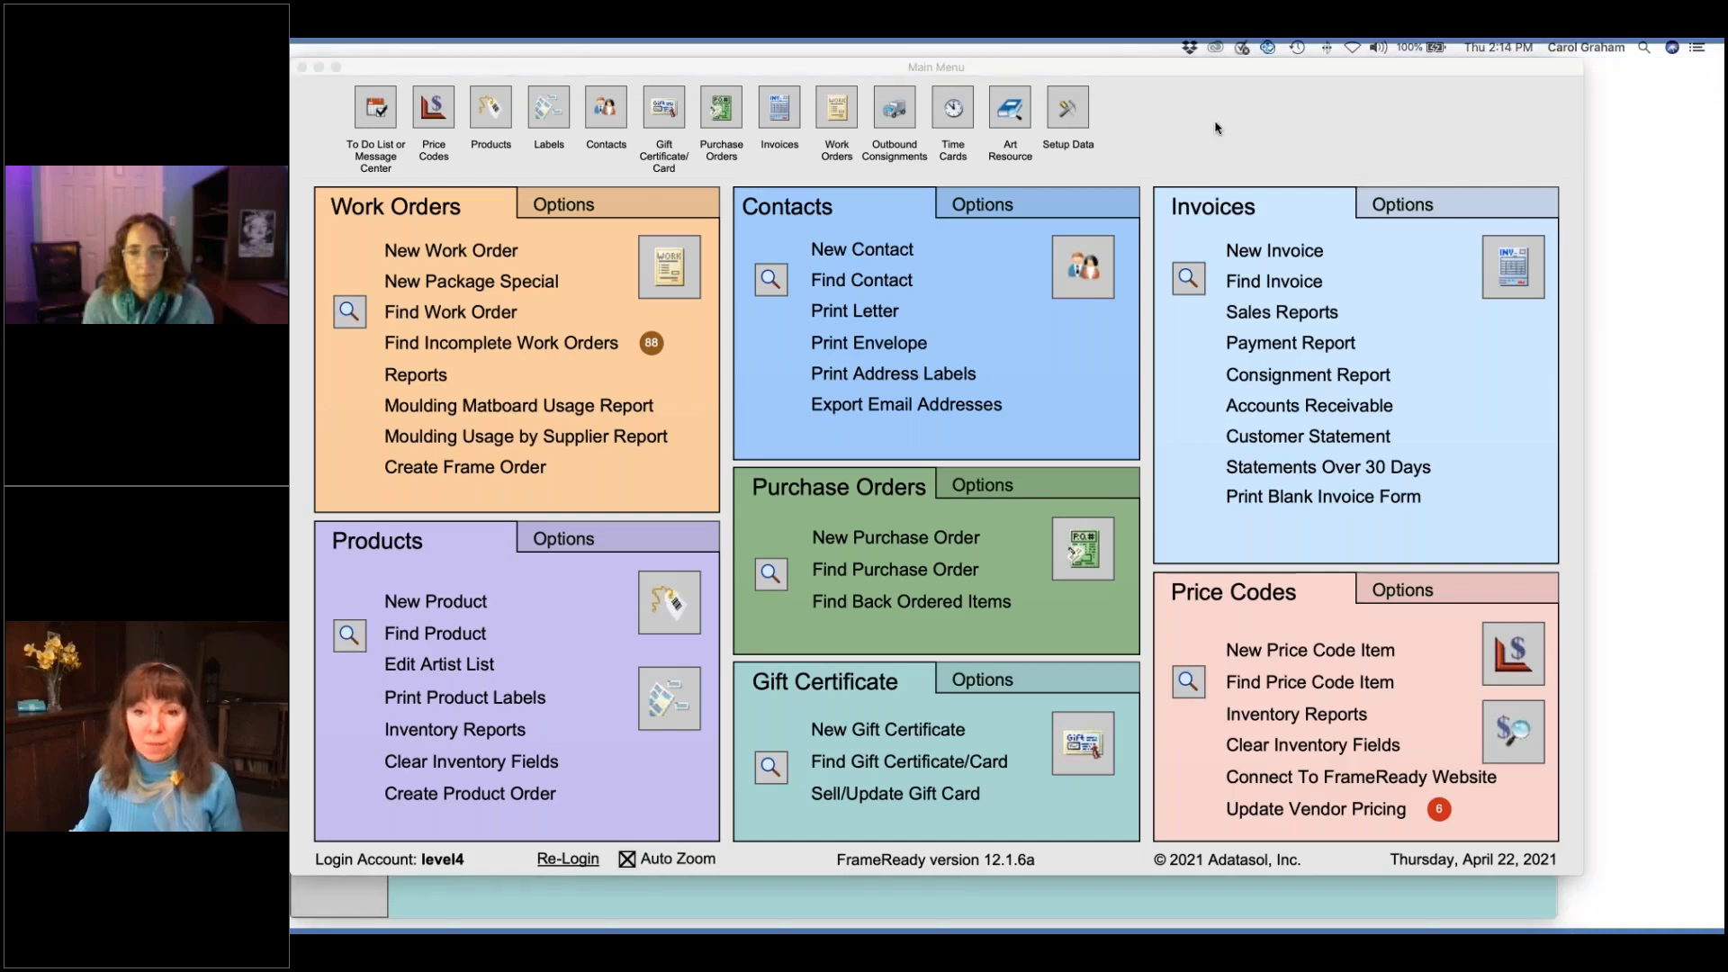
{"action": "left_click", "coordinate": [1239, 132]}
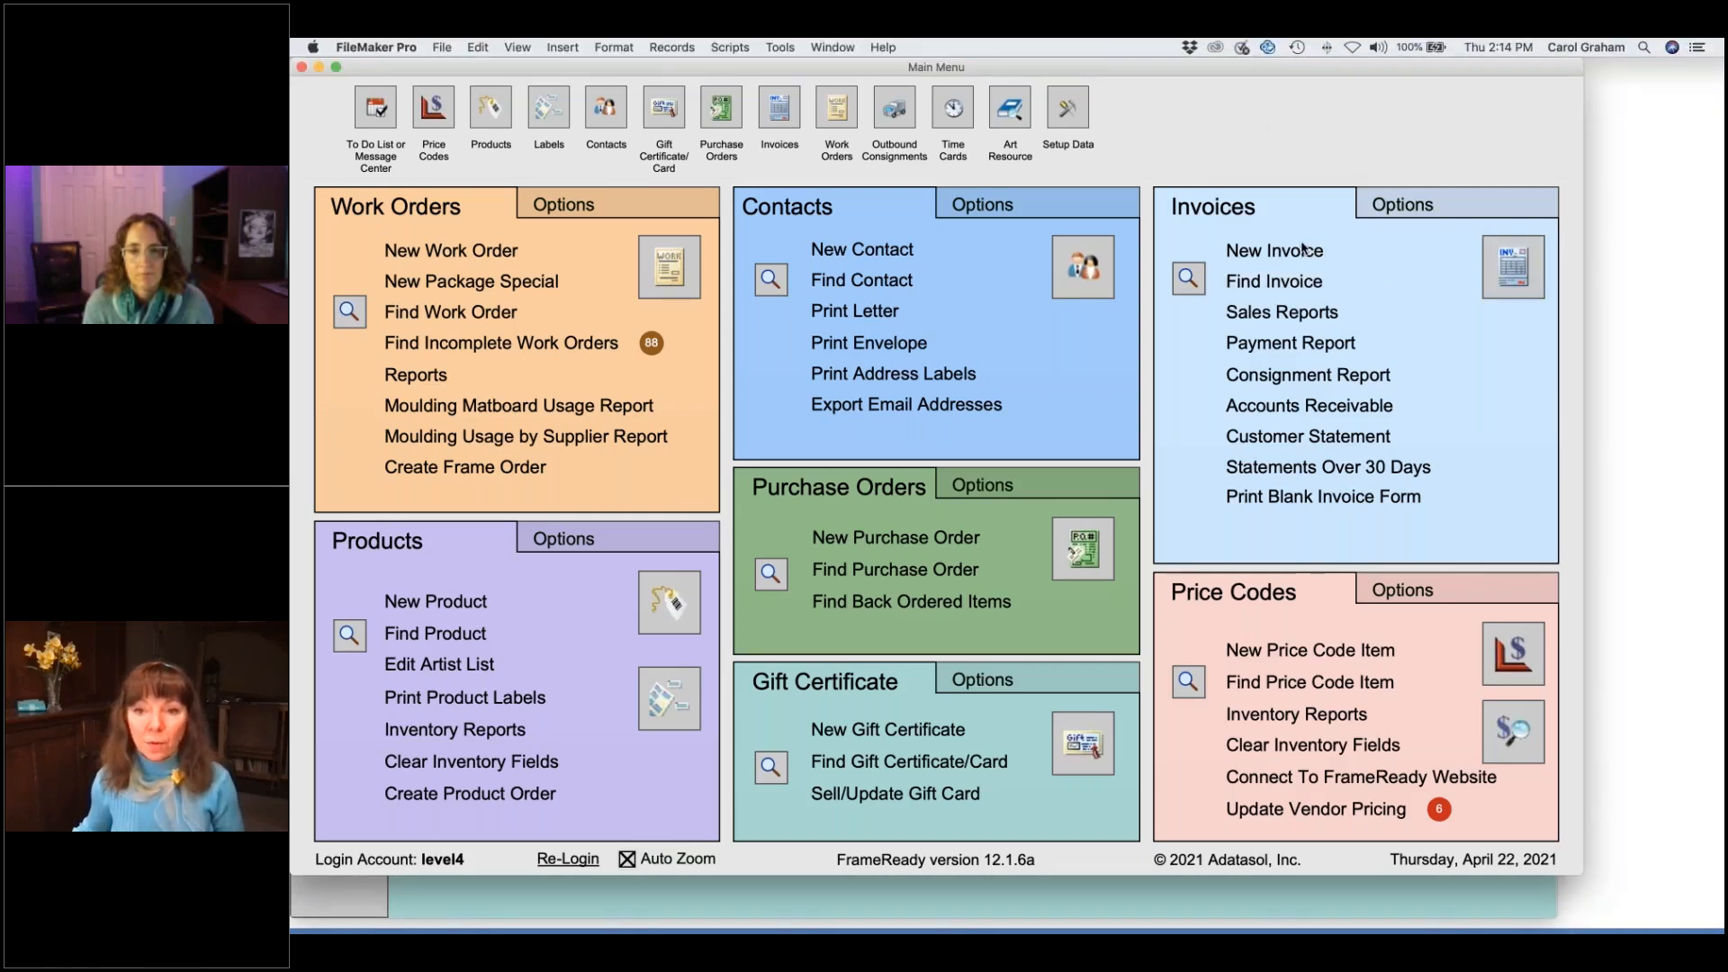
{"action": "left_click", "coordinate": [1301, 256]}
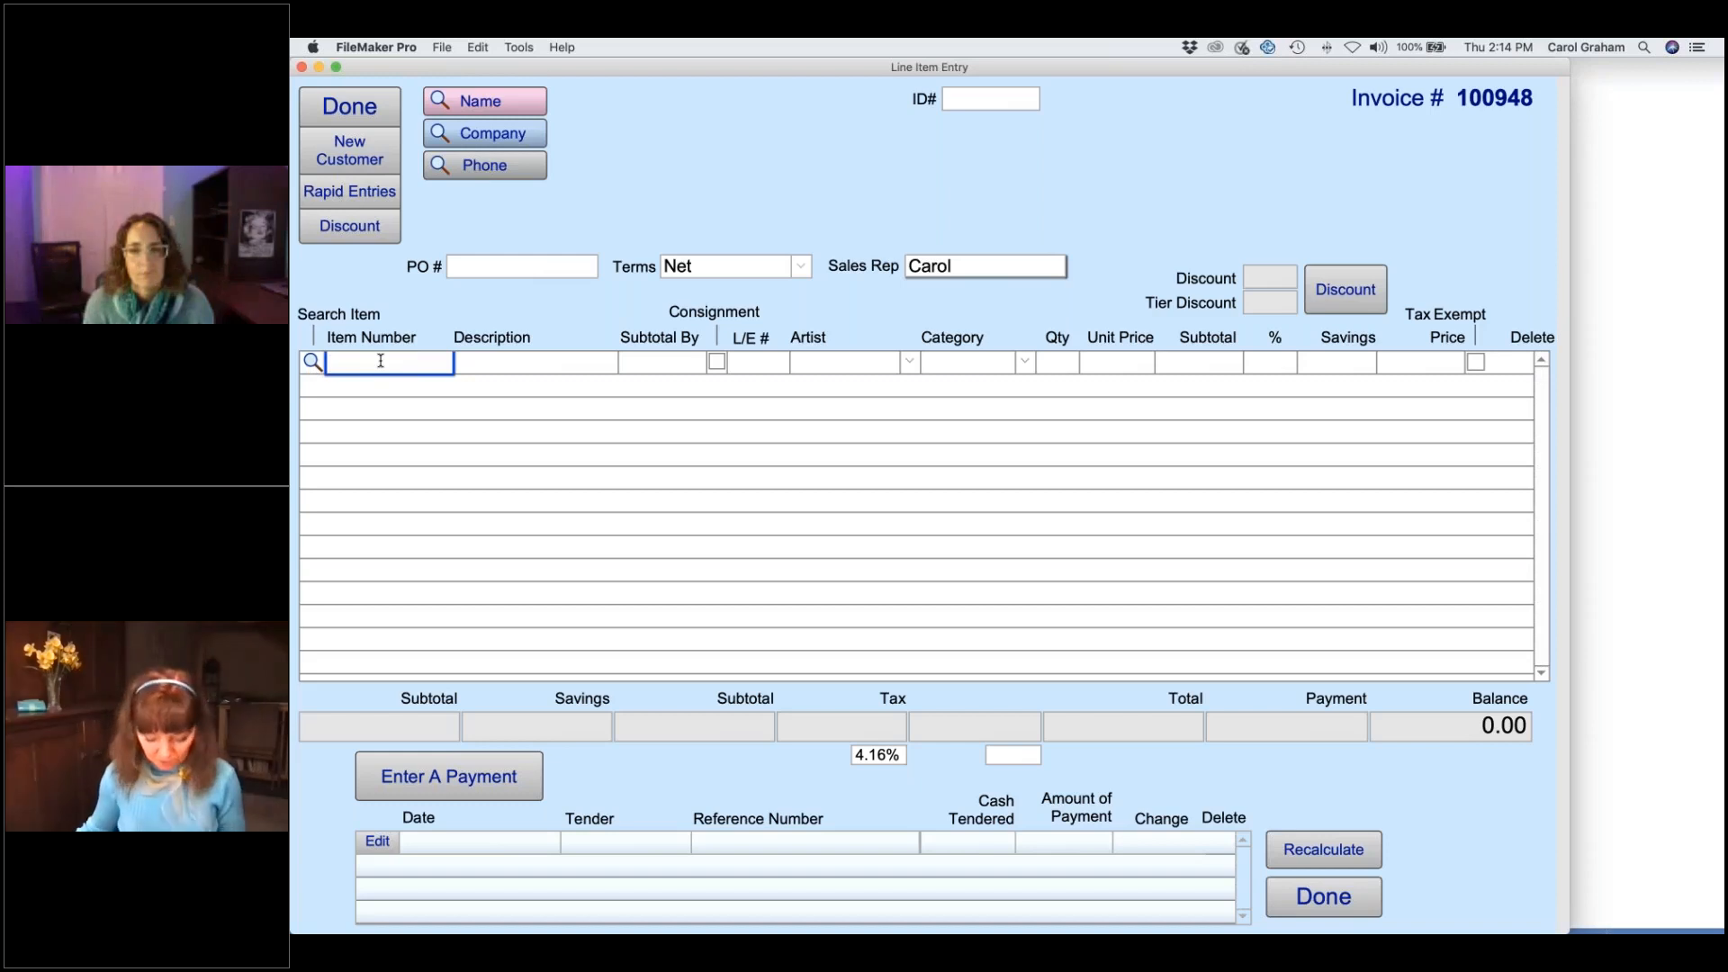
- Search items for 'vase', add the 260.00 Funky Vase, then start a customer name search
{"action": "left_click", "coordinate": [312, 363]}
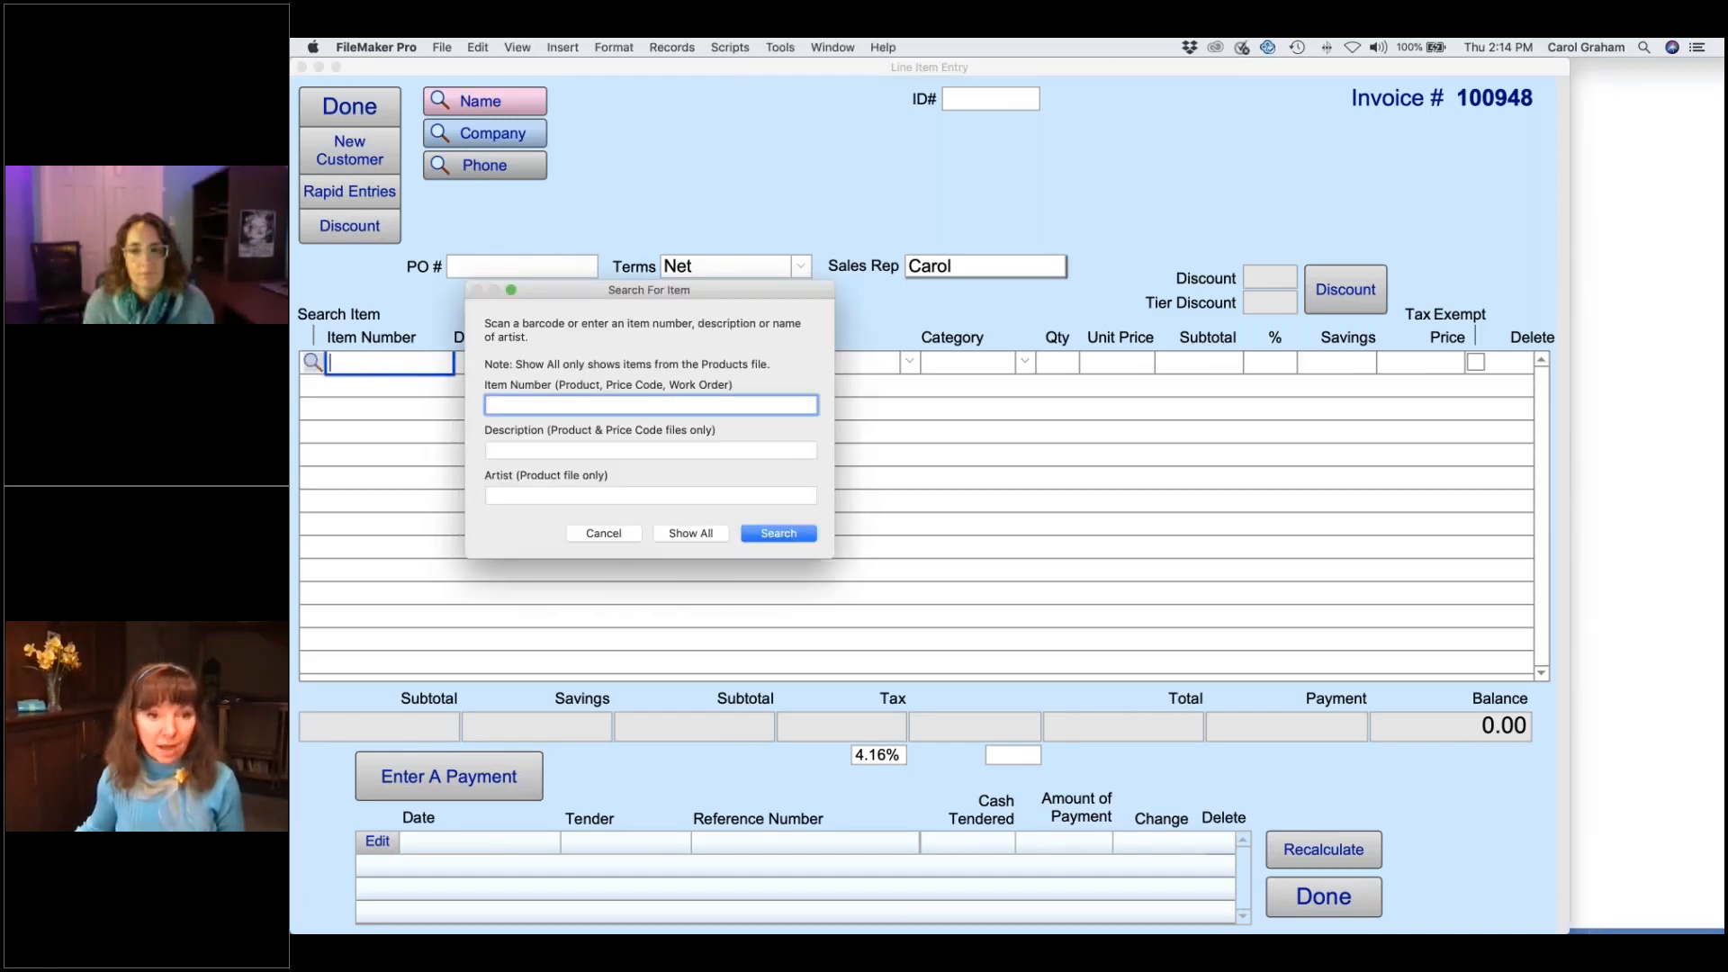
{"action": "left_click", "coordinate": [538, 451]}
{"action": "type", "text": "vase"}
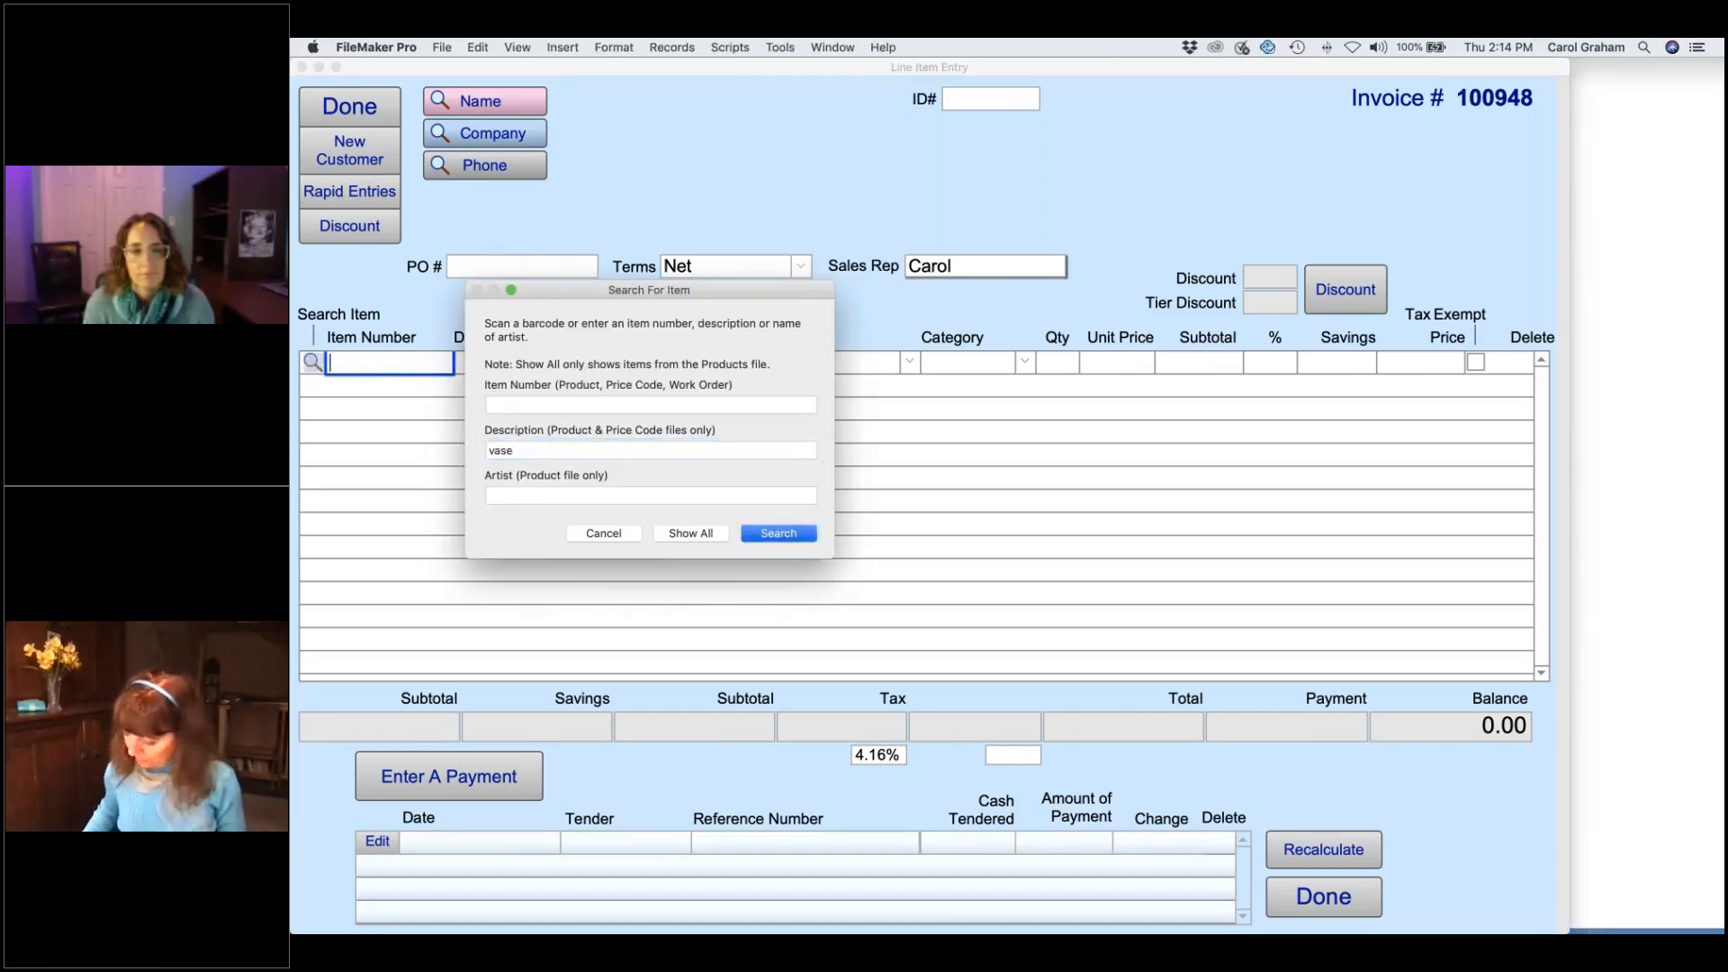
{"action": "key", "text": "Return"}
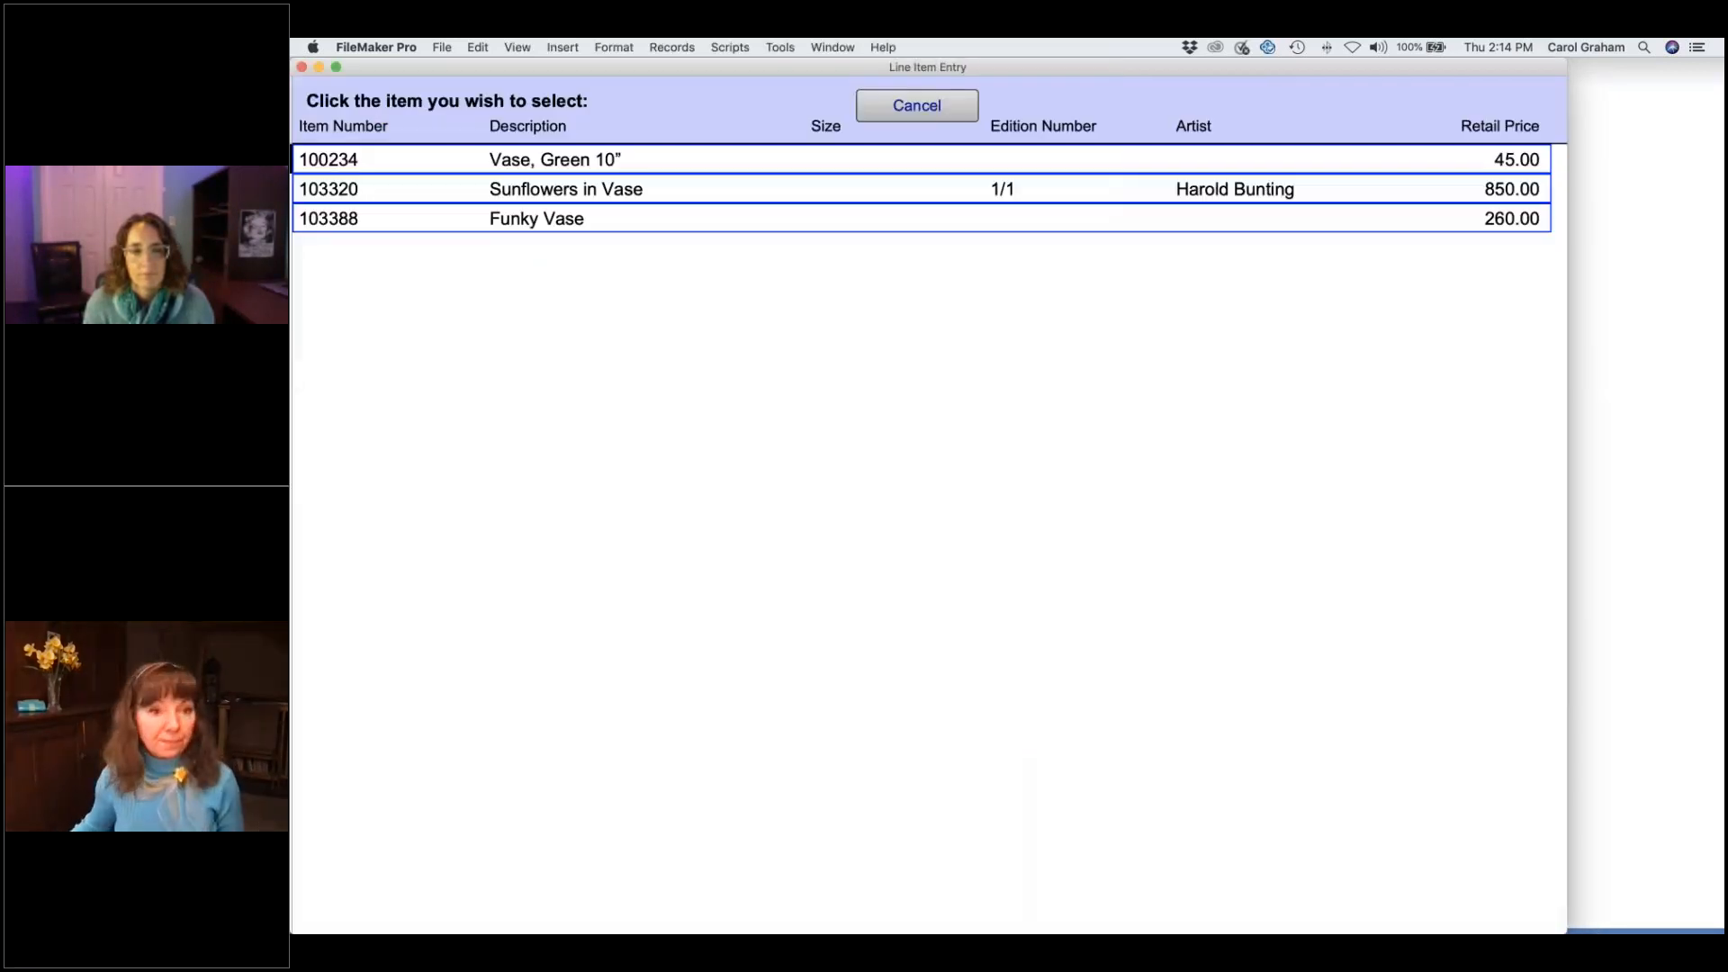
{"action": "left_click", "coordinate": [534, 225]}
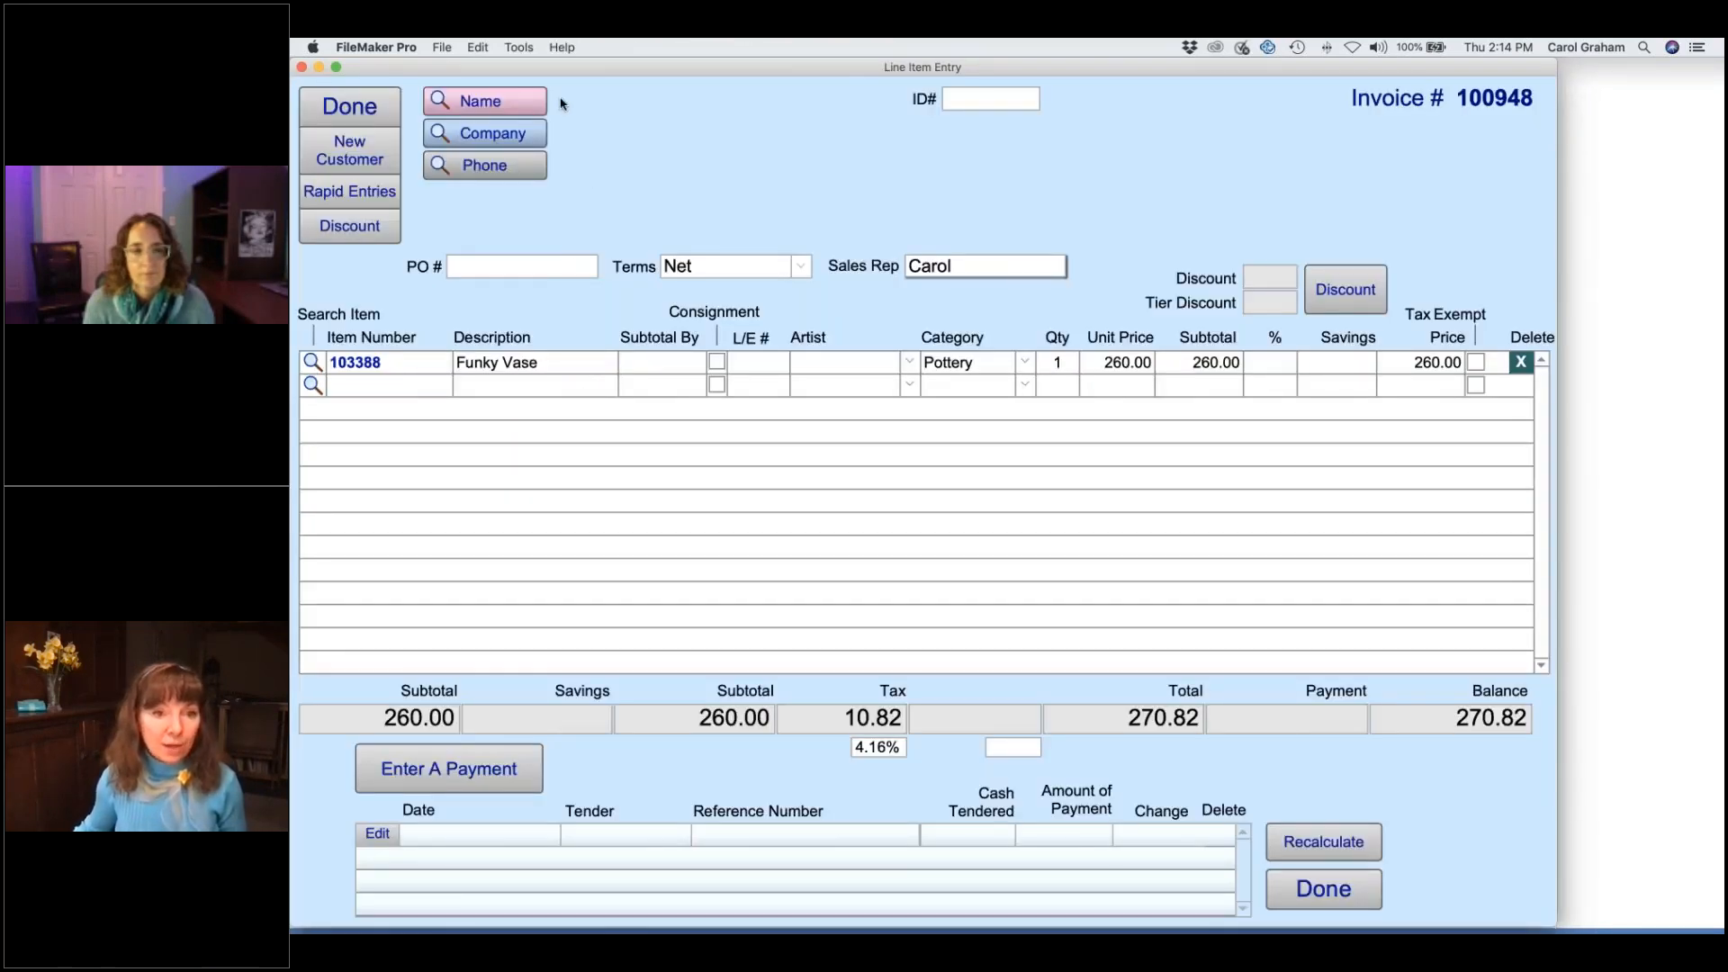
{"action": "left_click", "coordinate": [522, 103]}
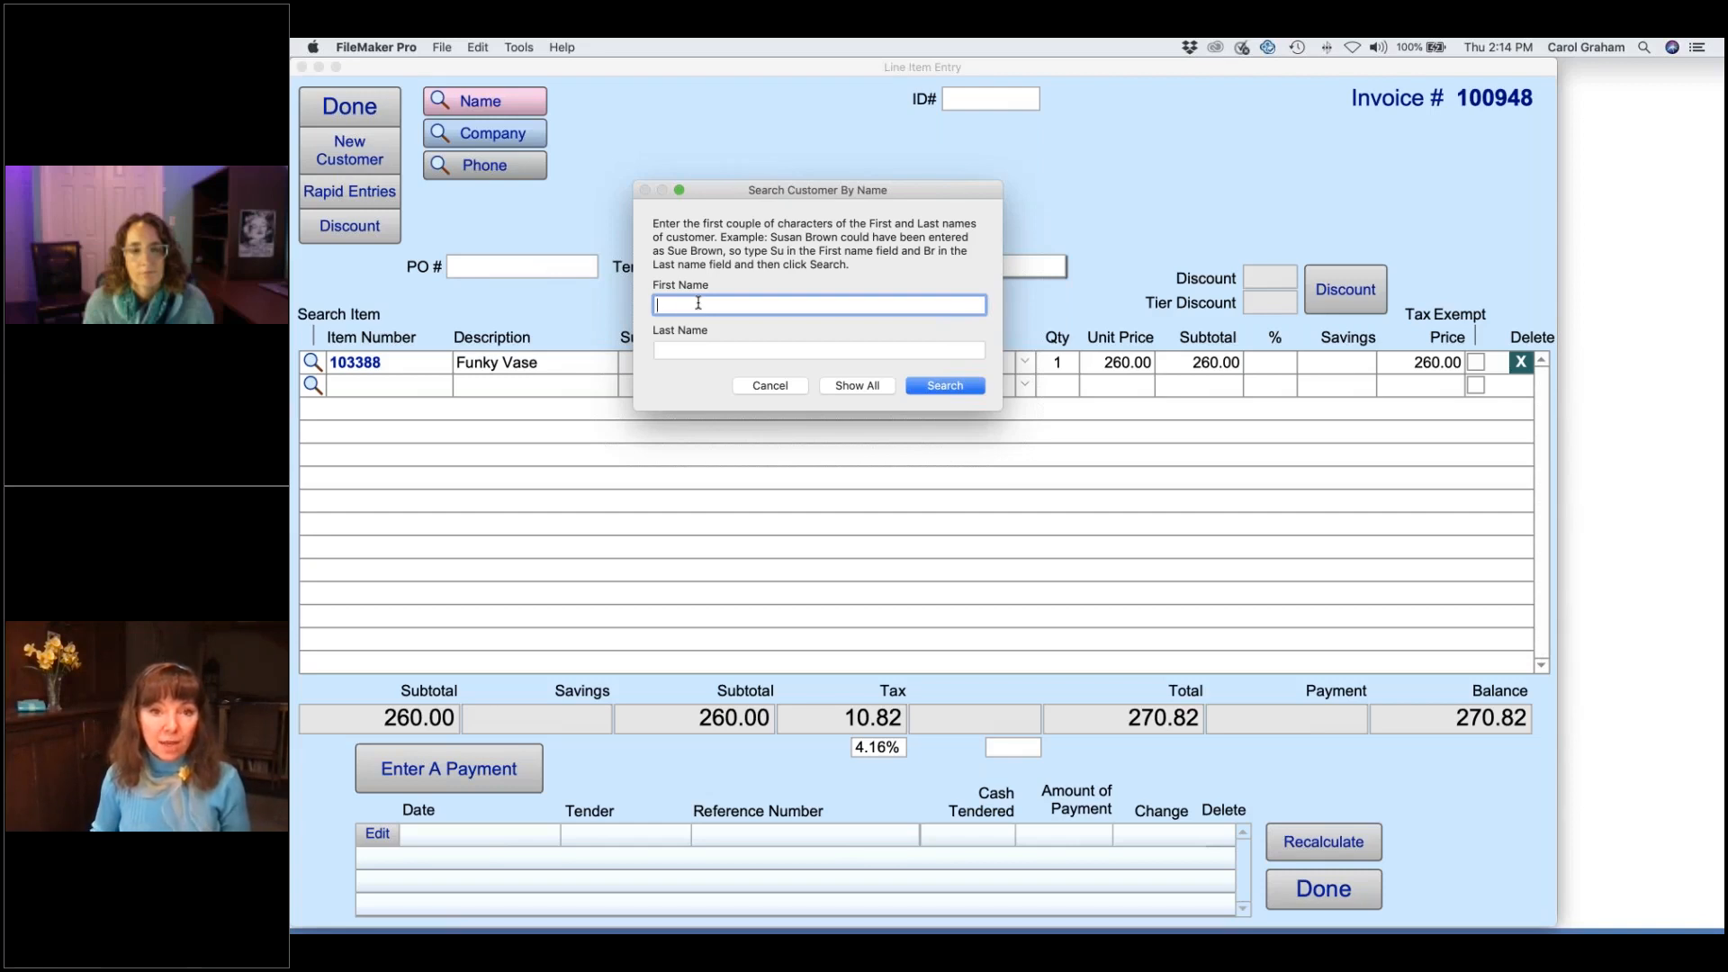
- Search for the customer by first and last name and, finding no match, start a new contact for her
{"action": "key", "text": "Tab"}
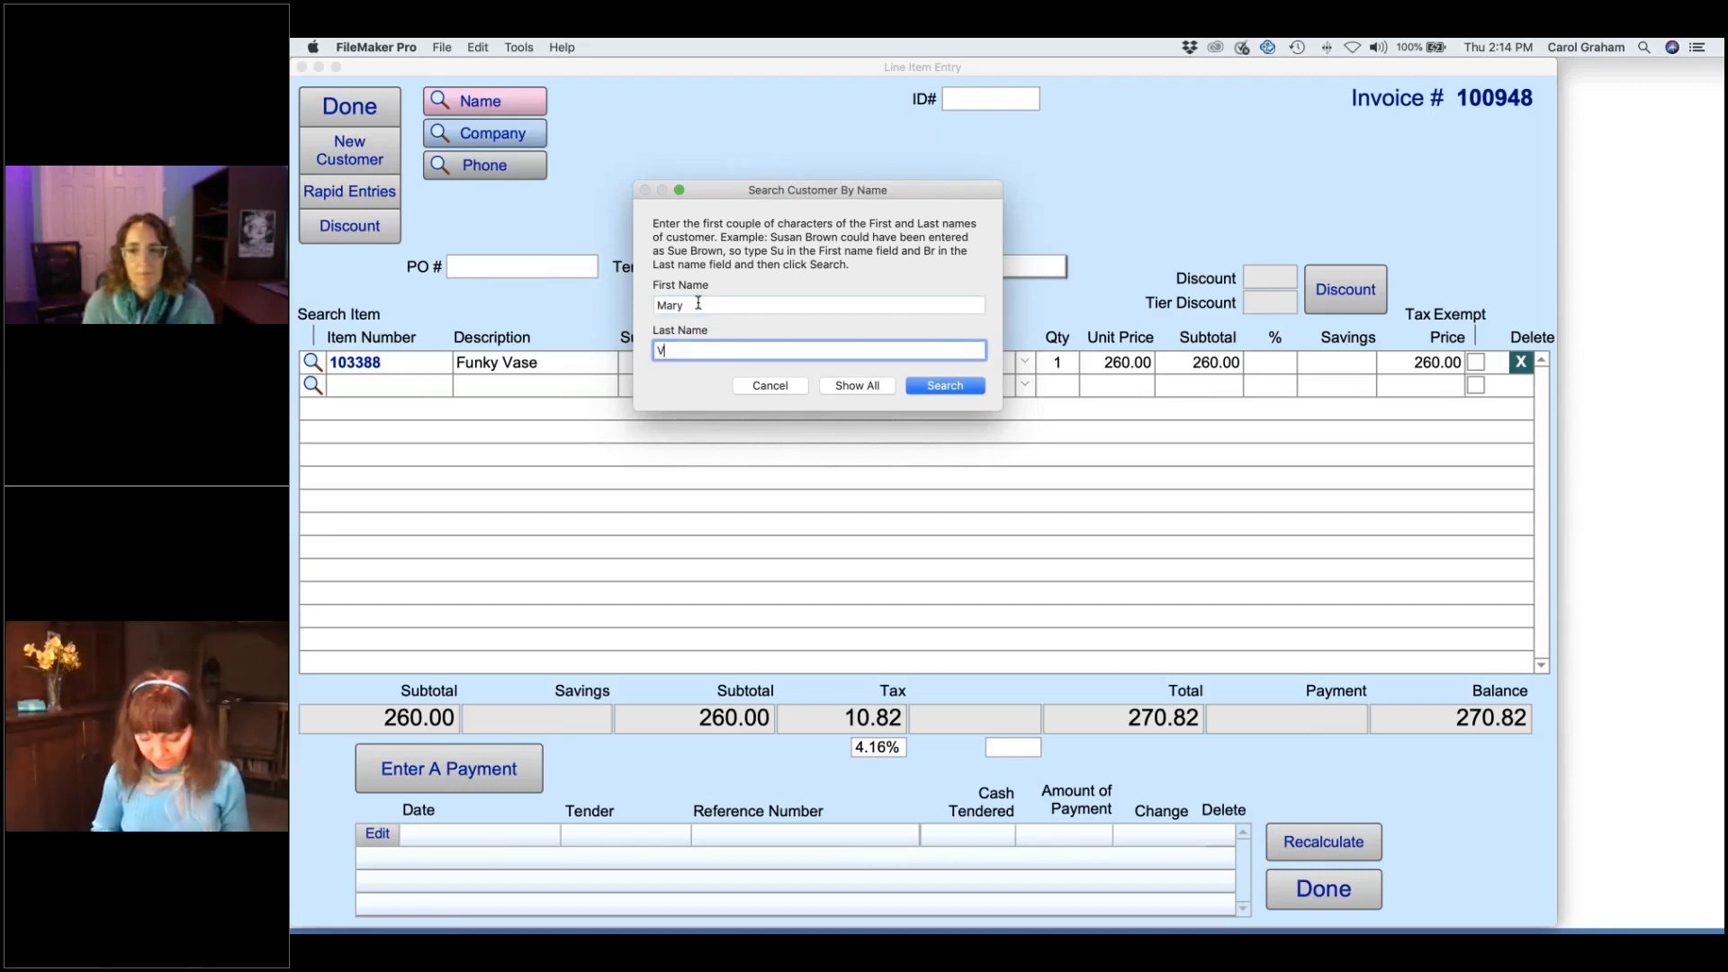
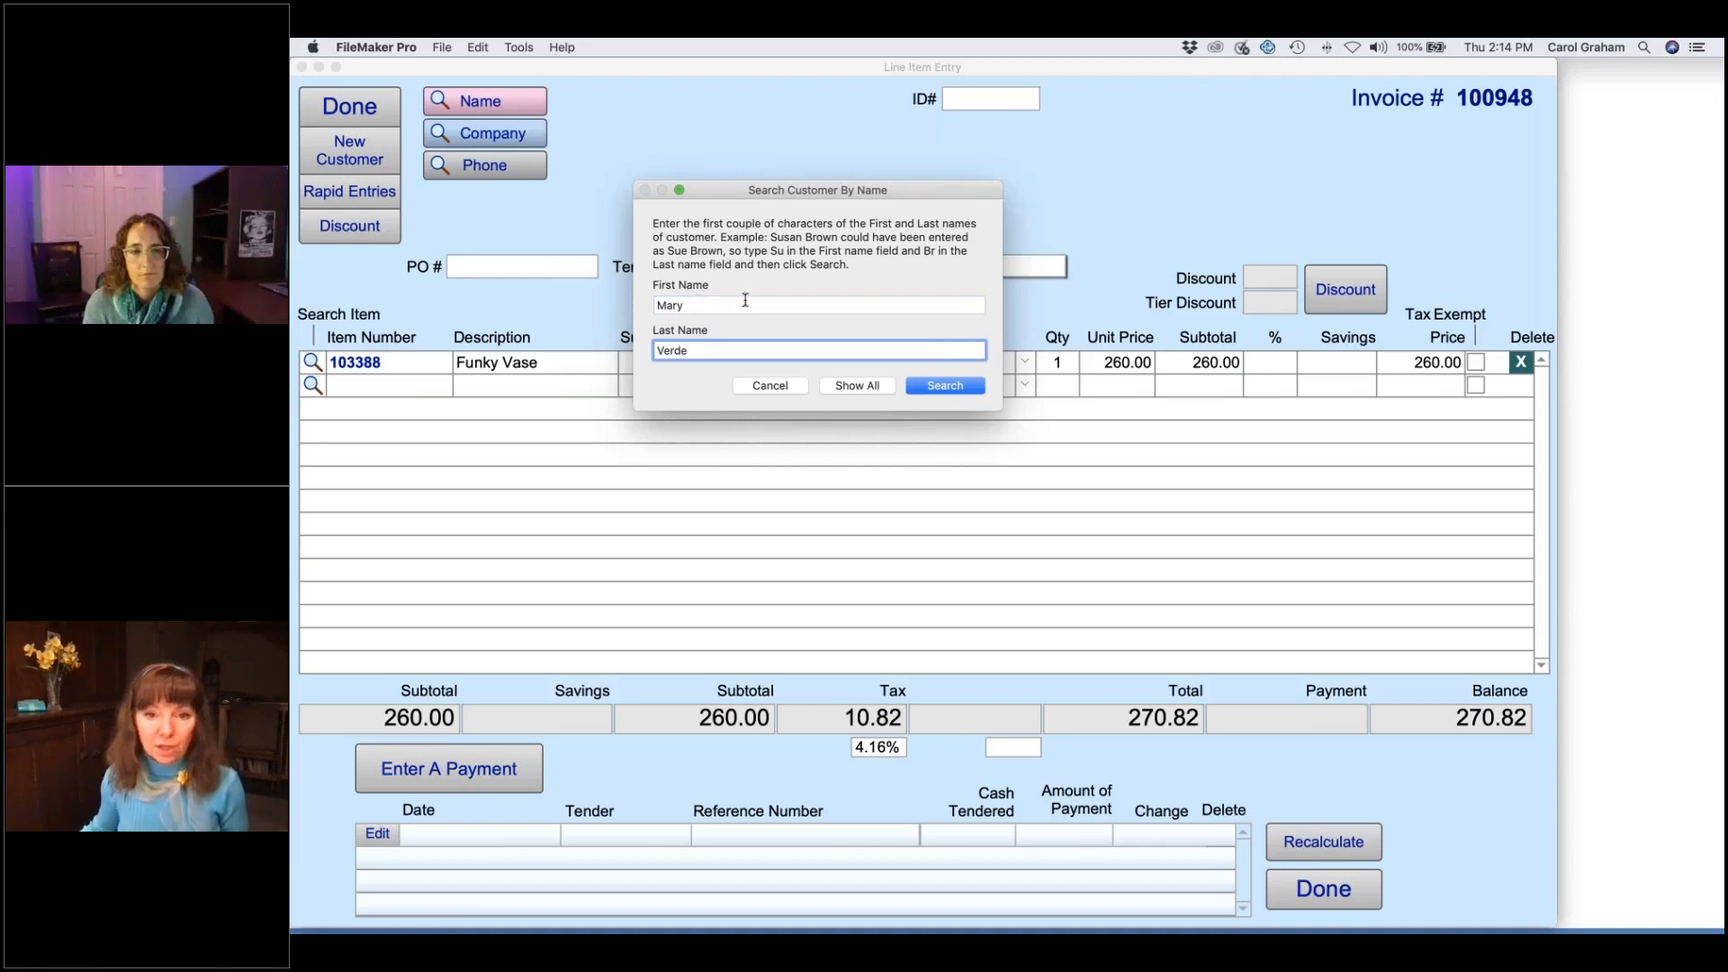
{"action": "left_click", "coordinate": [945, 386]}
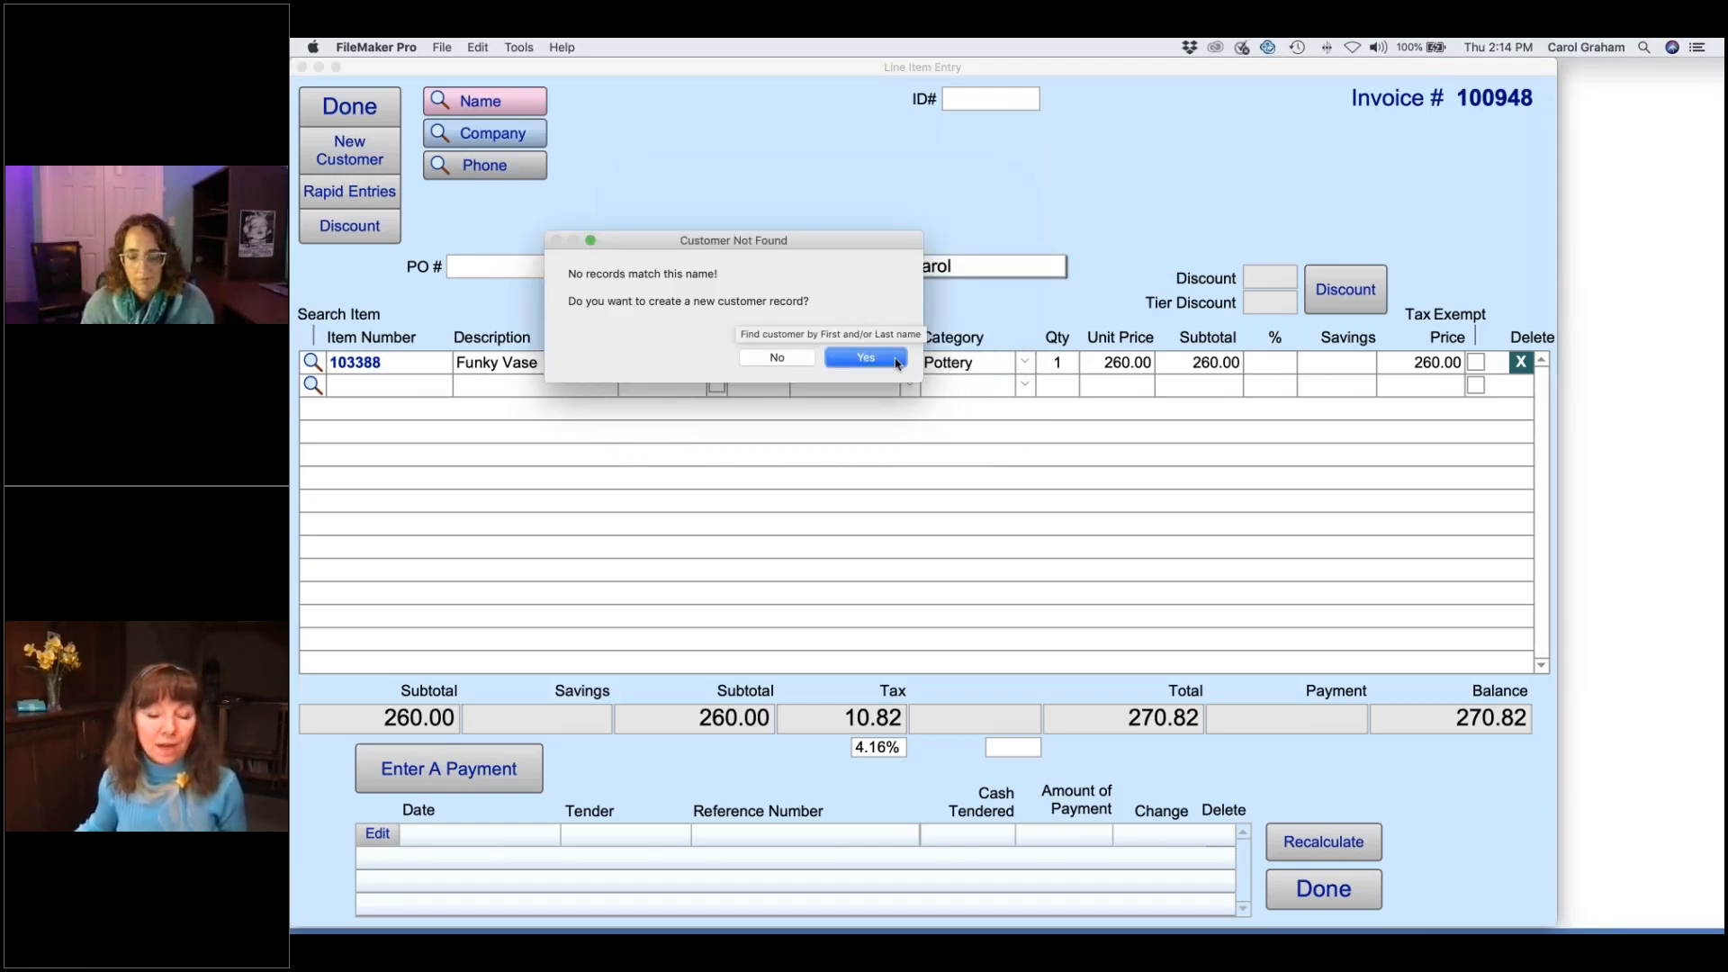
{"action": "left_click", "coordinate": [866, 358]}
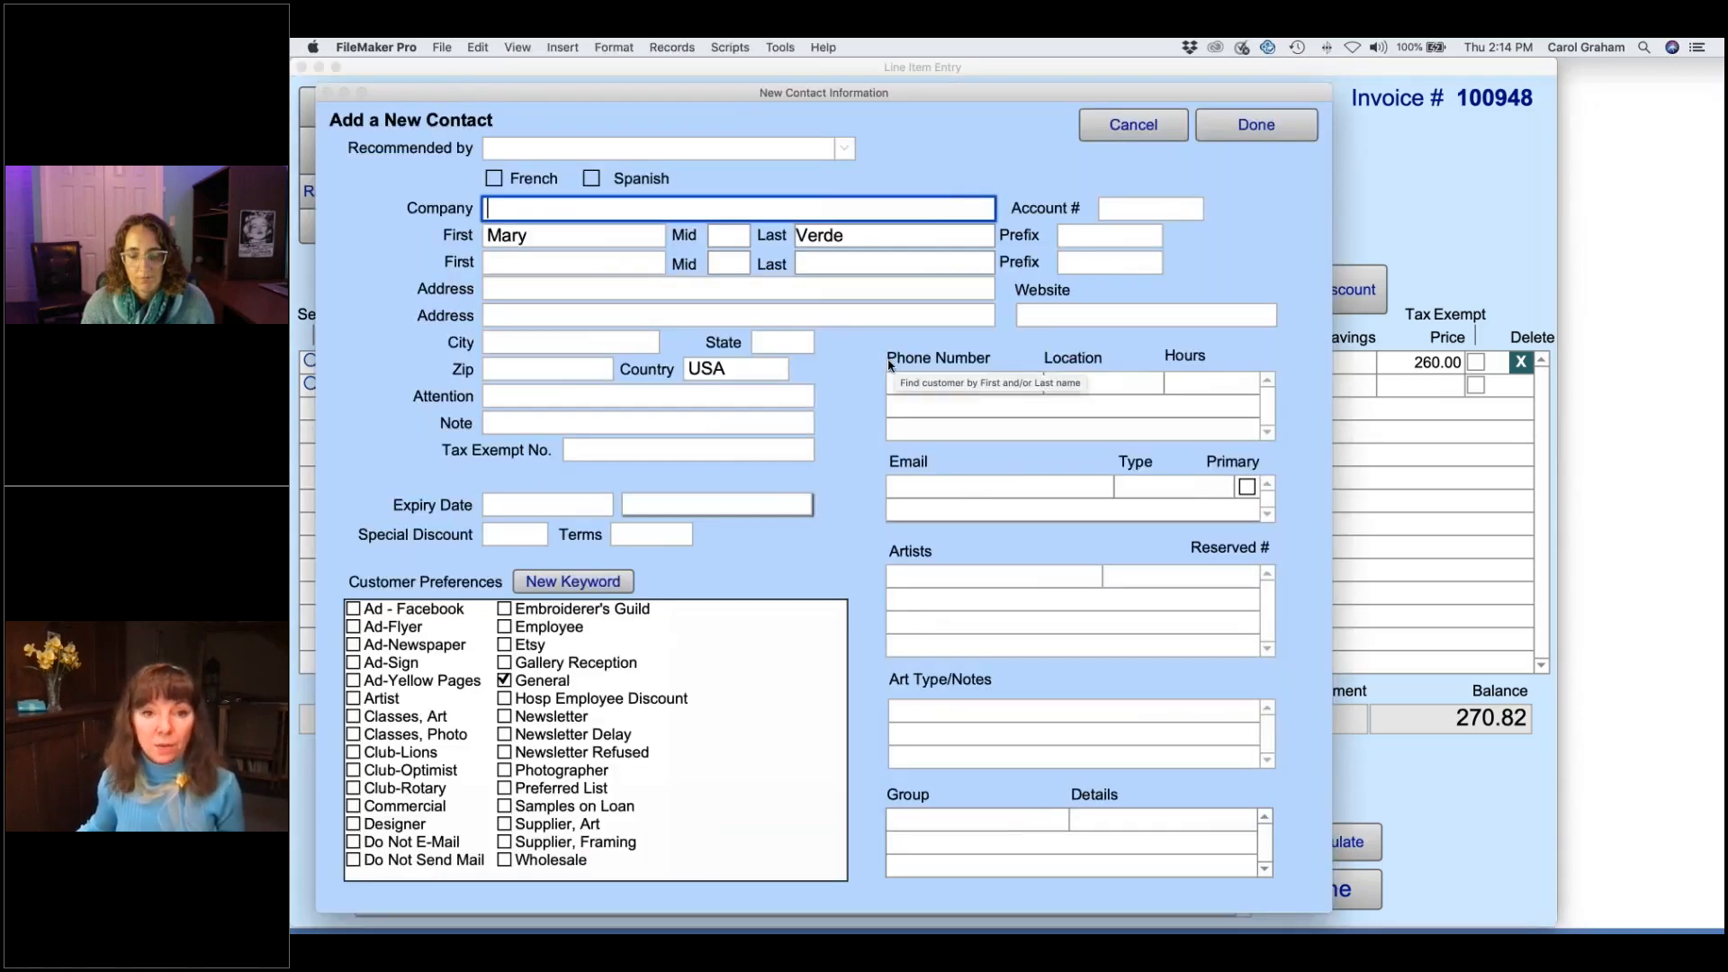
- Choose the referring contact in the Recommended by list
{"action": "left_click", "coordinate": [845, 150]}
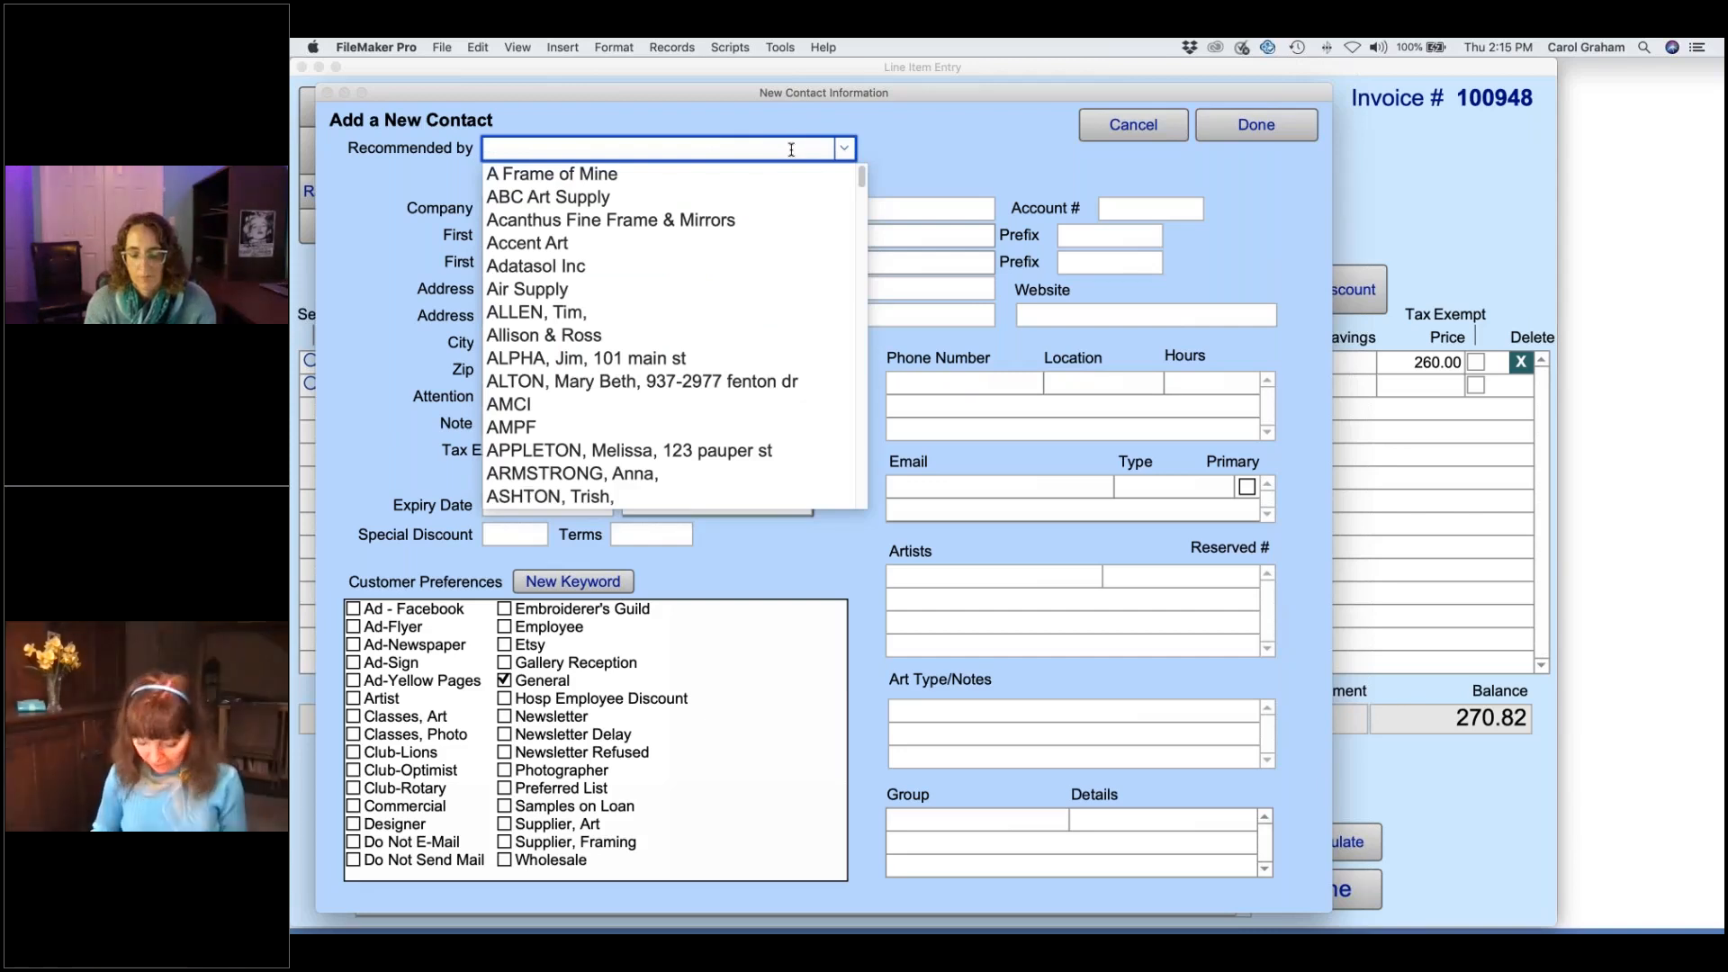
{"action": "type", "text": "ve"}
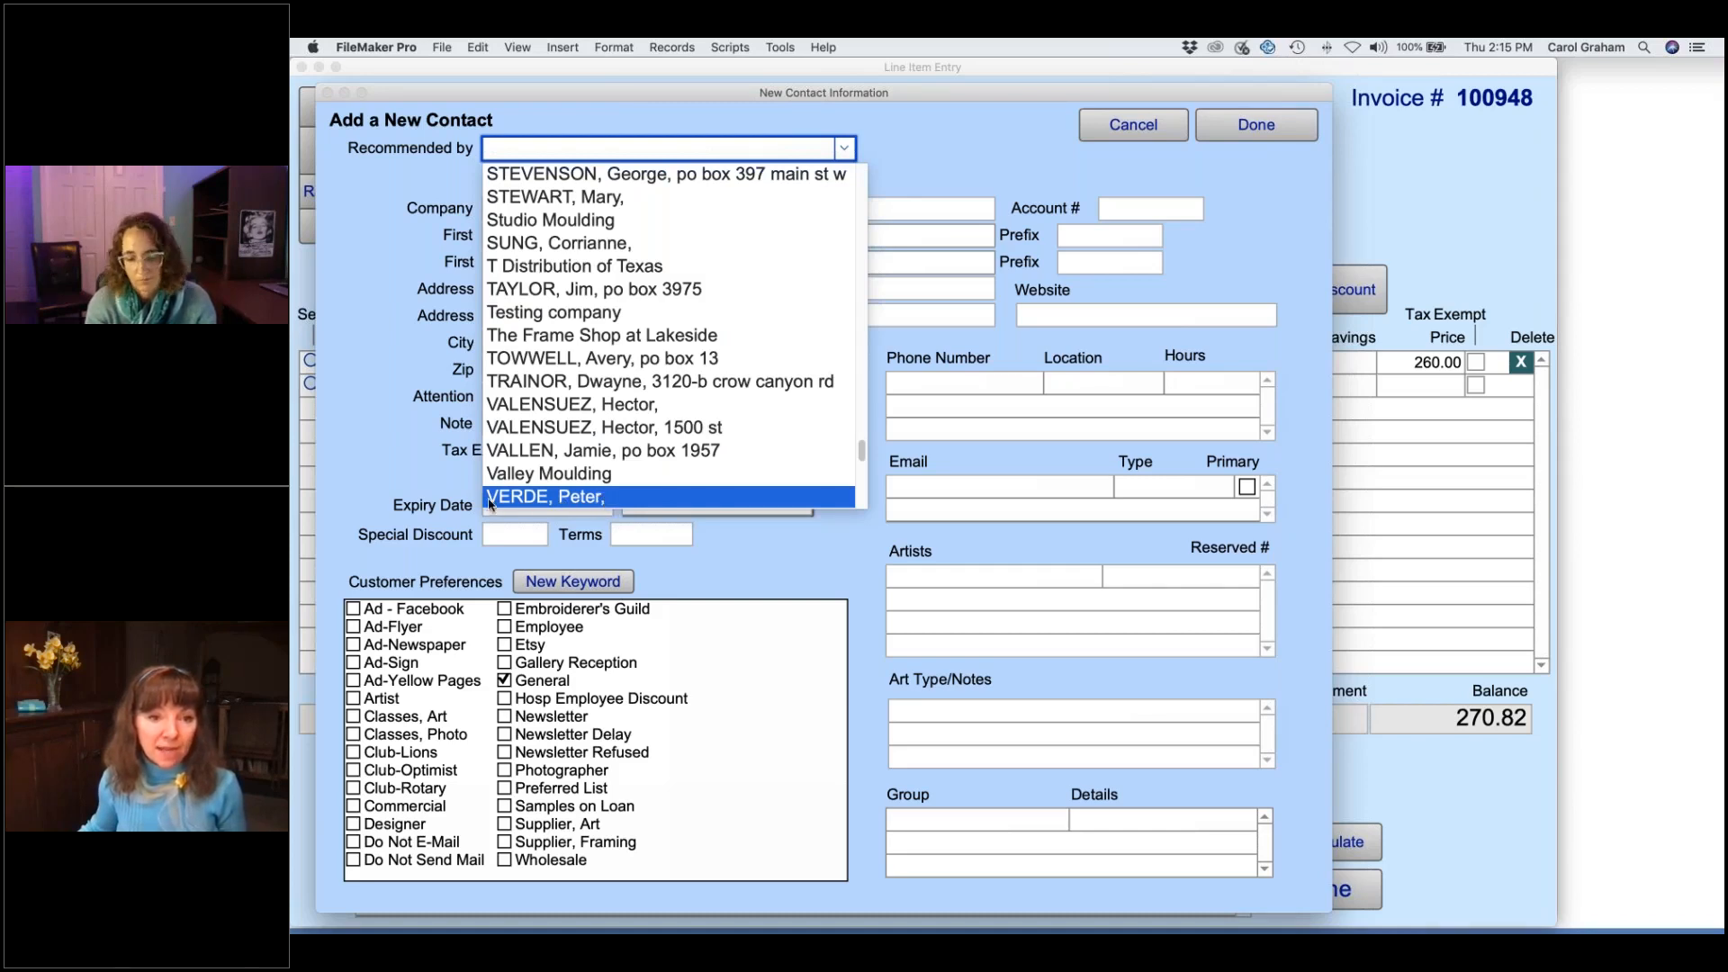
{"action": "left_click", "coordinate": [620, 498]}
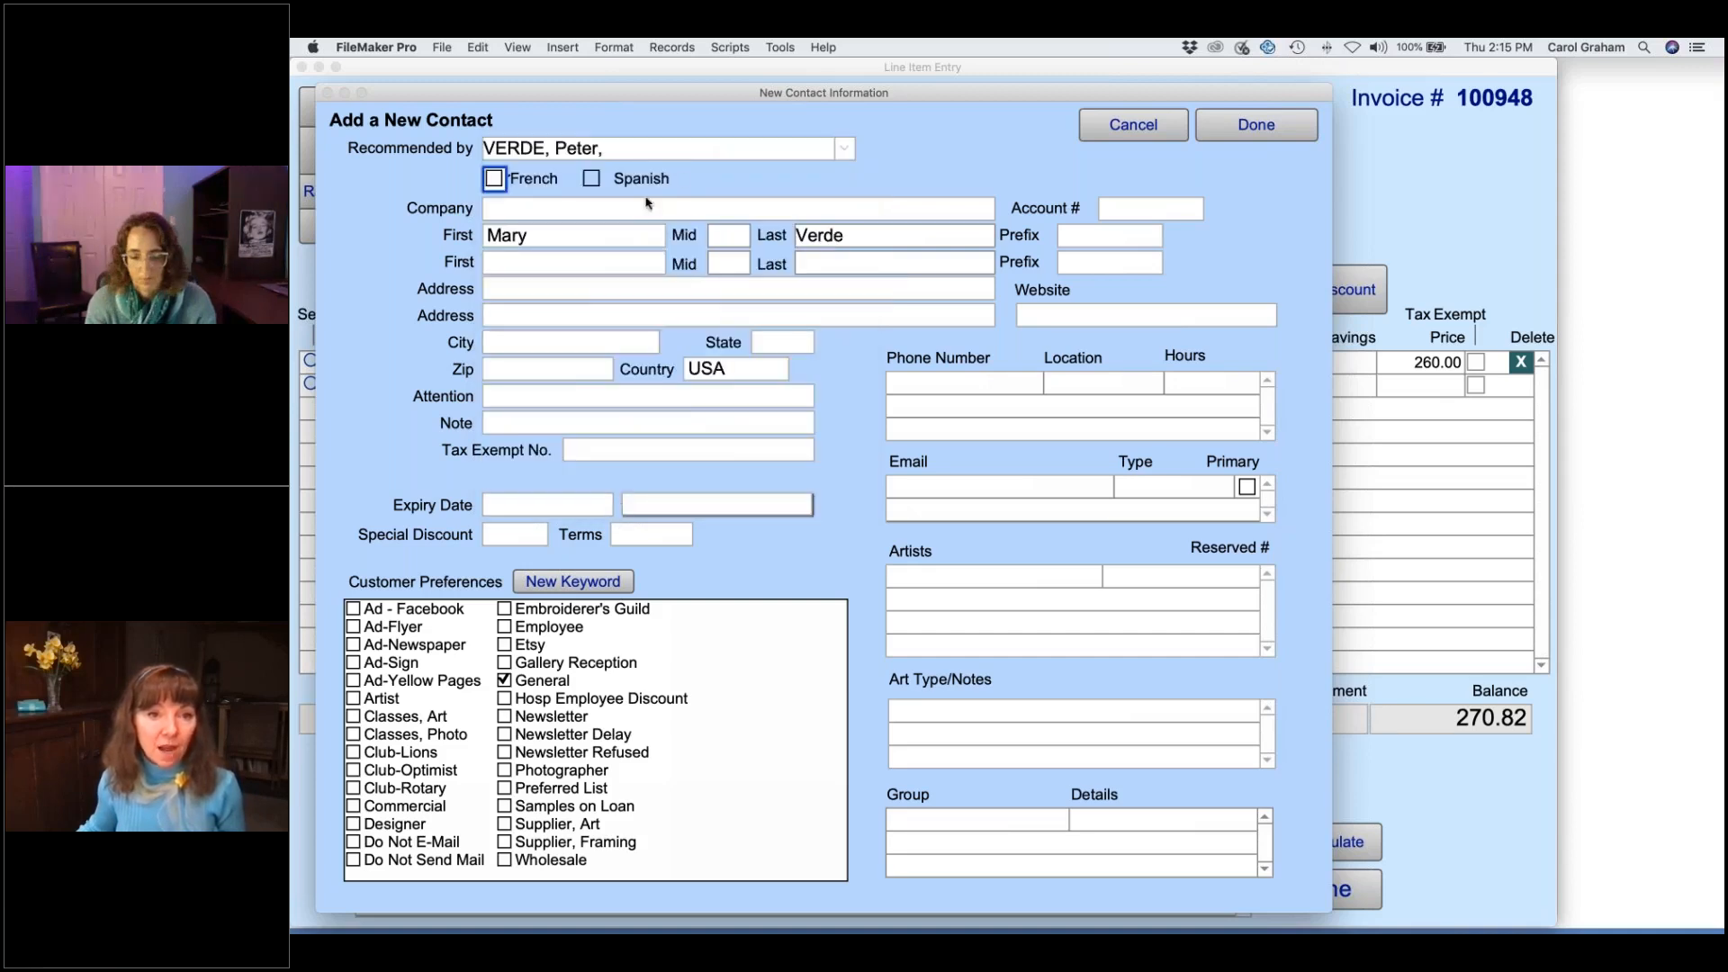
{"action": "left_click", "coordinate": [702, 173]}
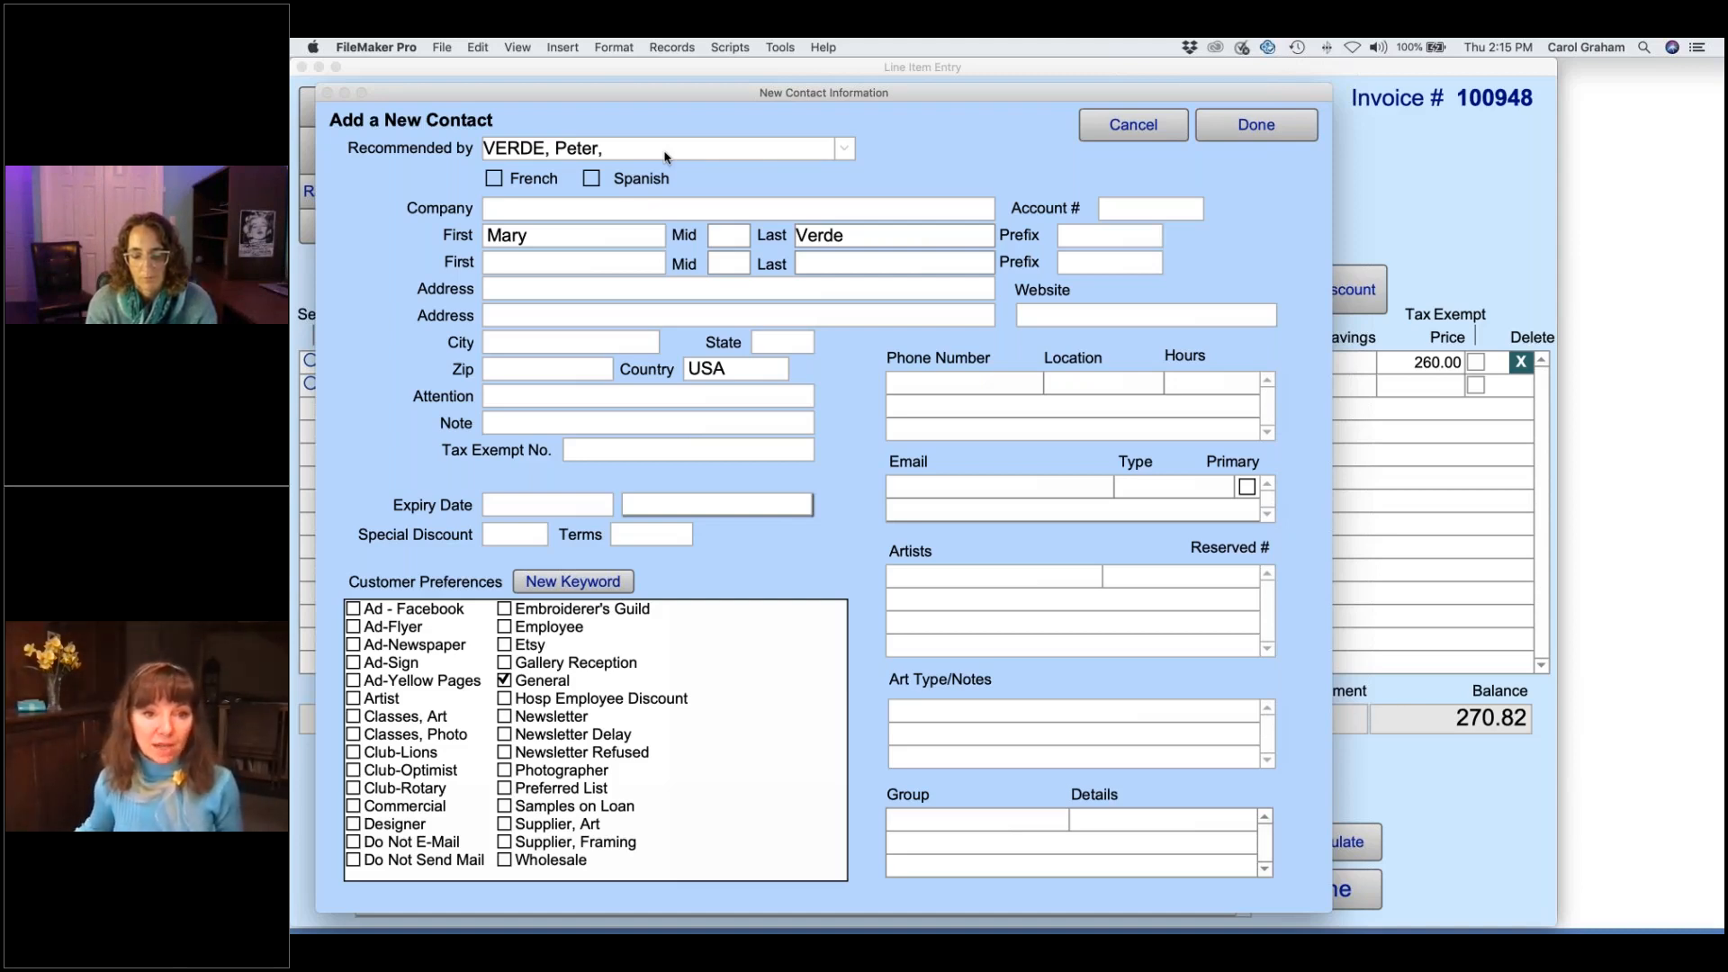
- Enter the customer's phone number, tick Newsletter and Club-Optimist, and save her onto the invoice
{"action": "left_click", "coordinate": [994, 389]}
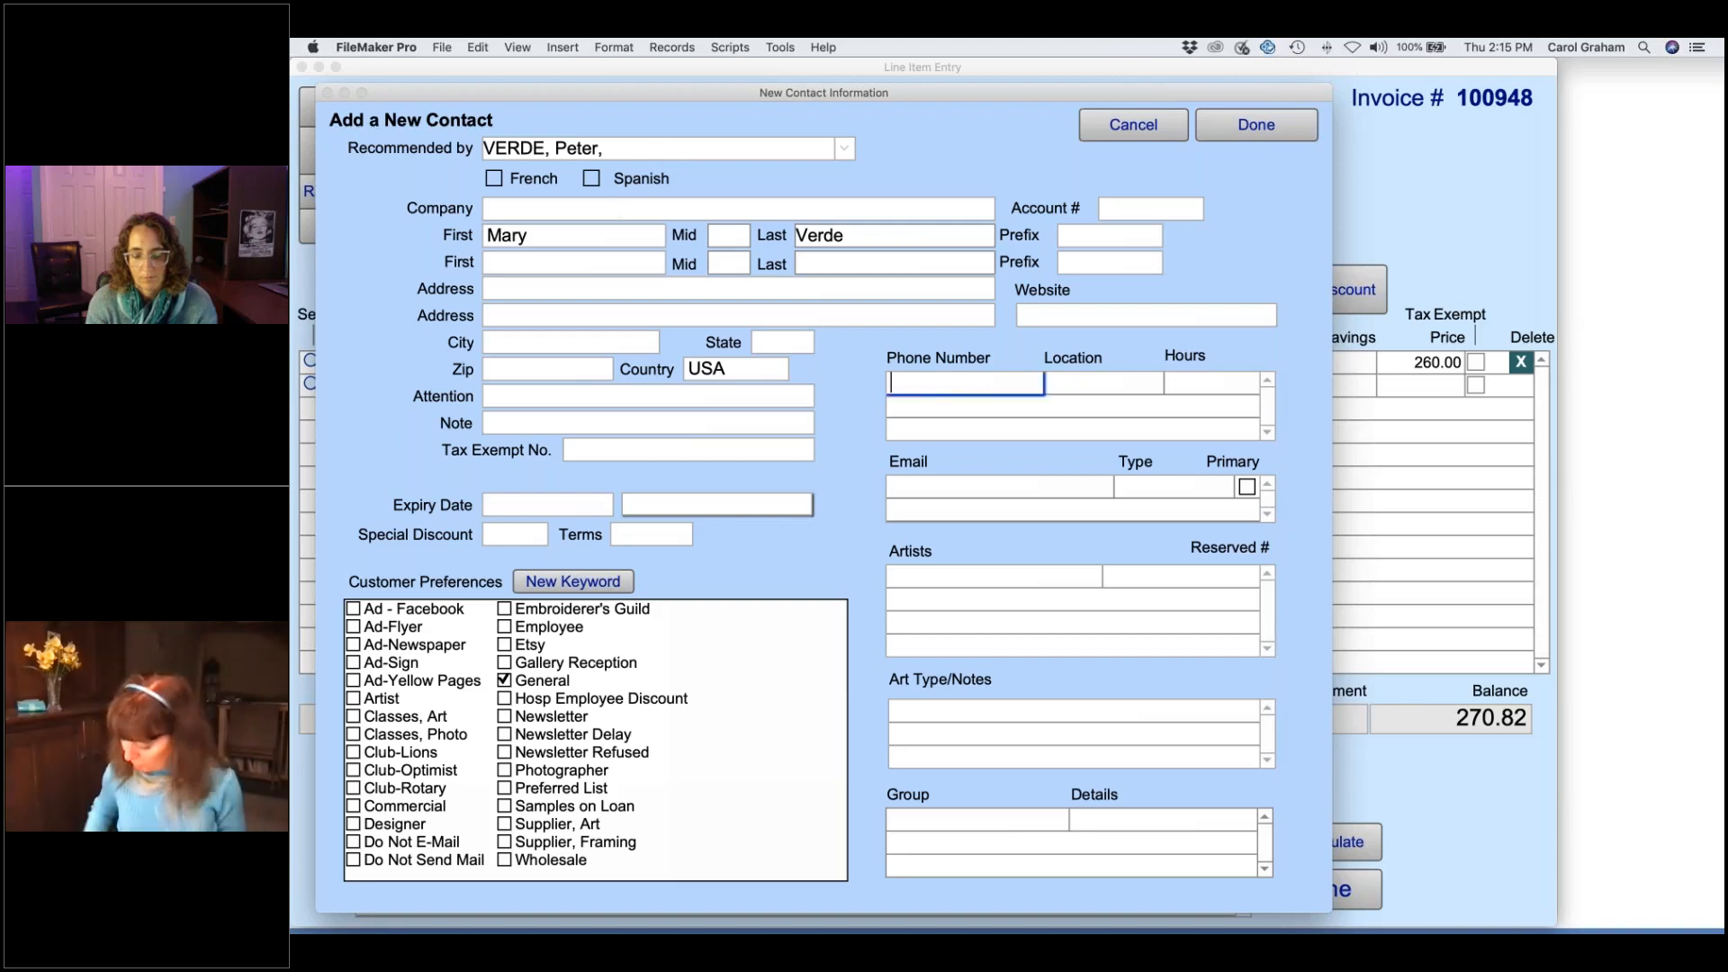
{"action": "type", "text": "111-222-"}
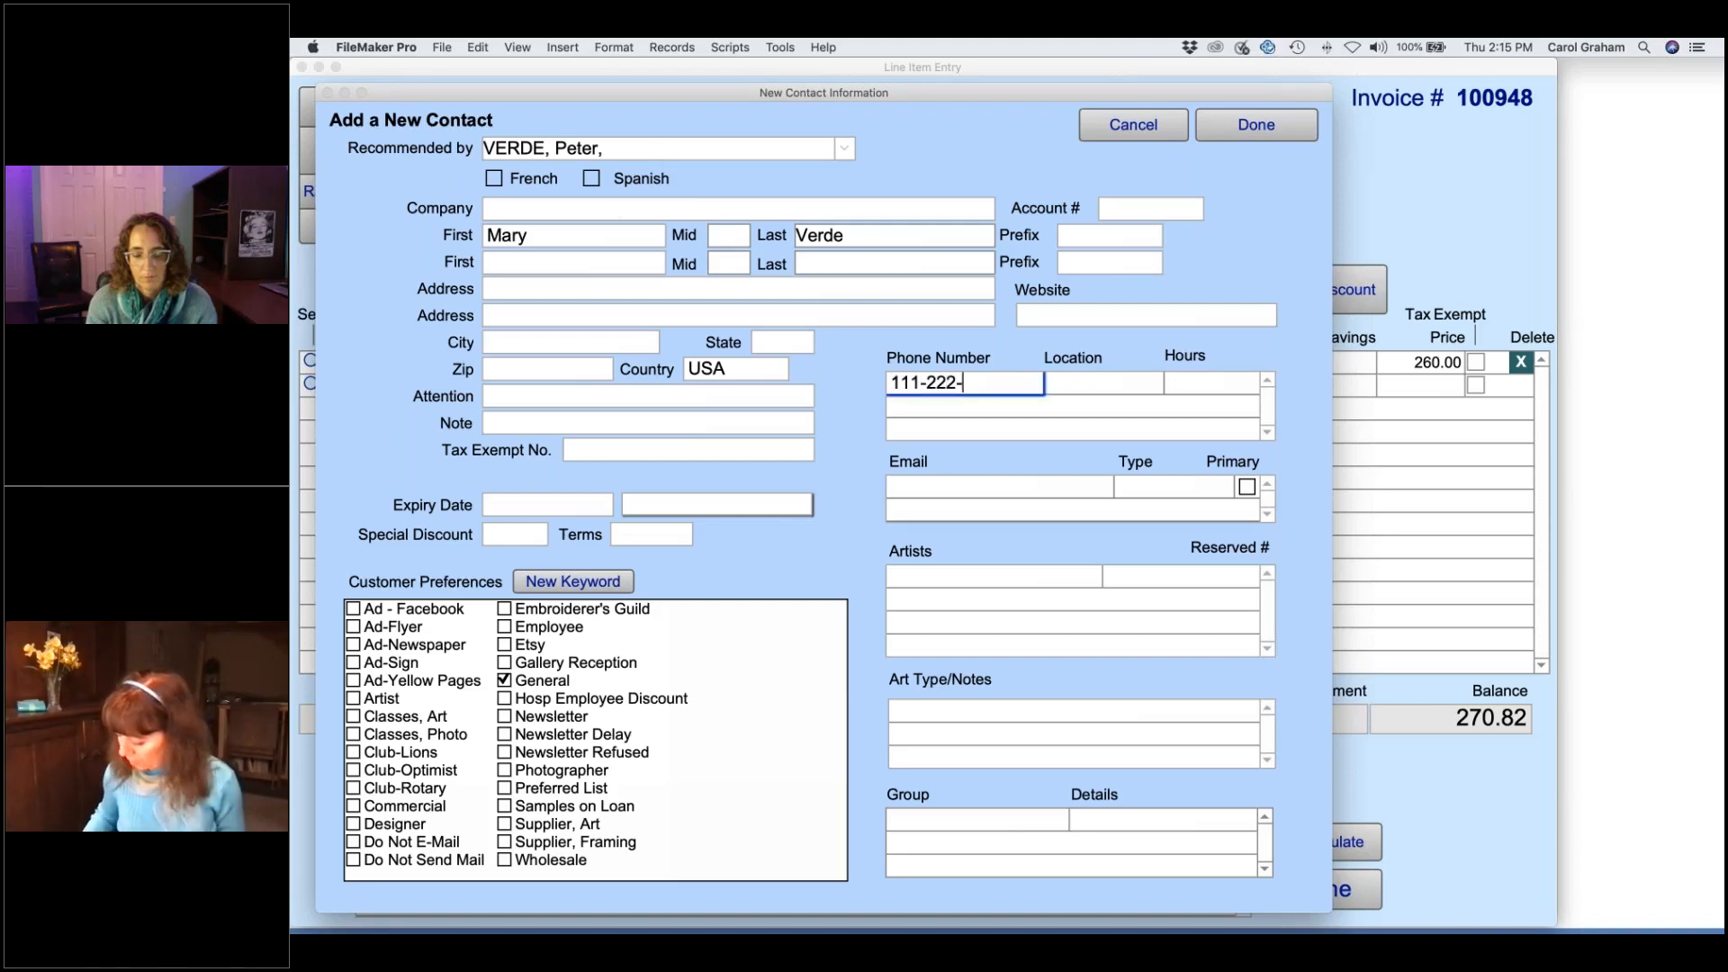
{"action": "type", "text": "5555"}
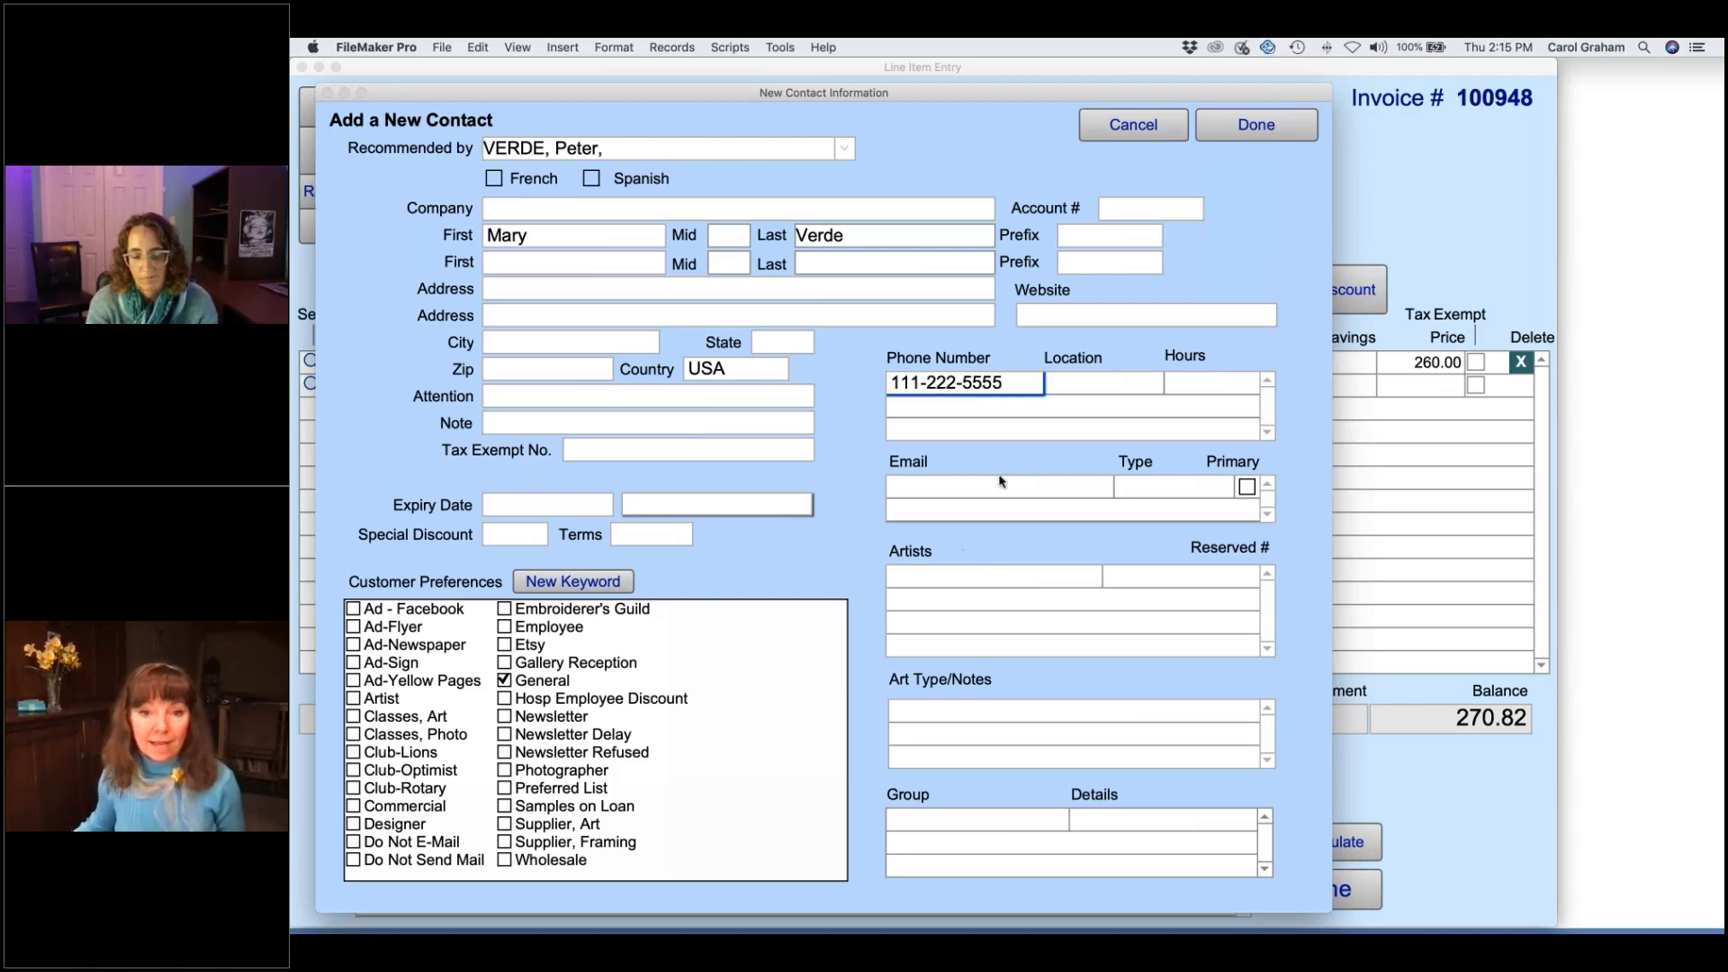
{"action": "left_click", "coordinate": [995, 484]}
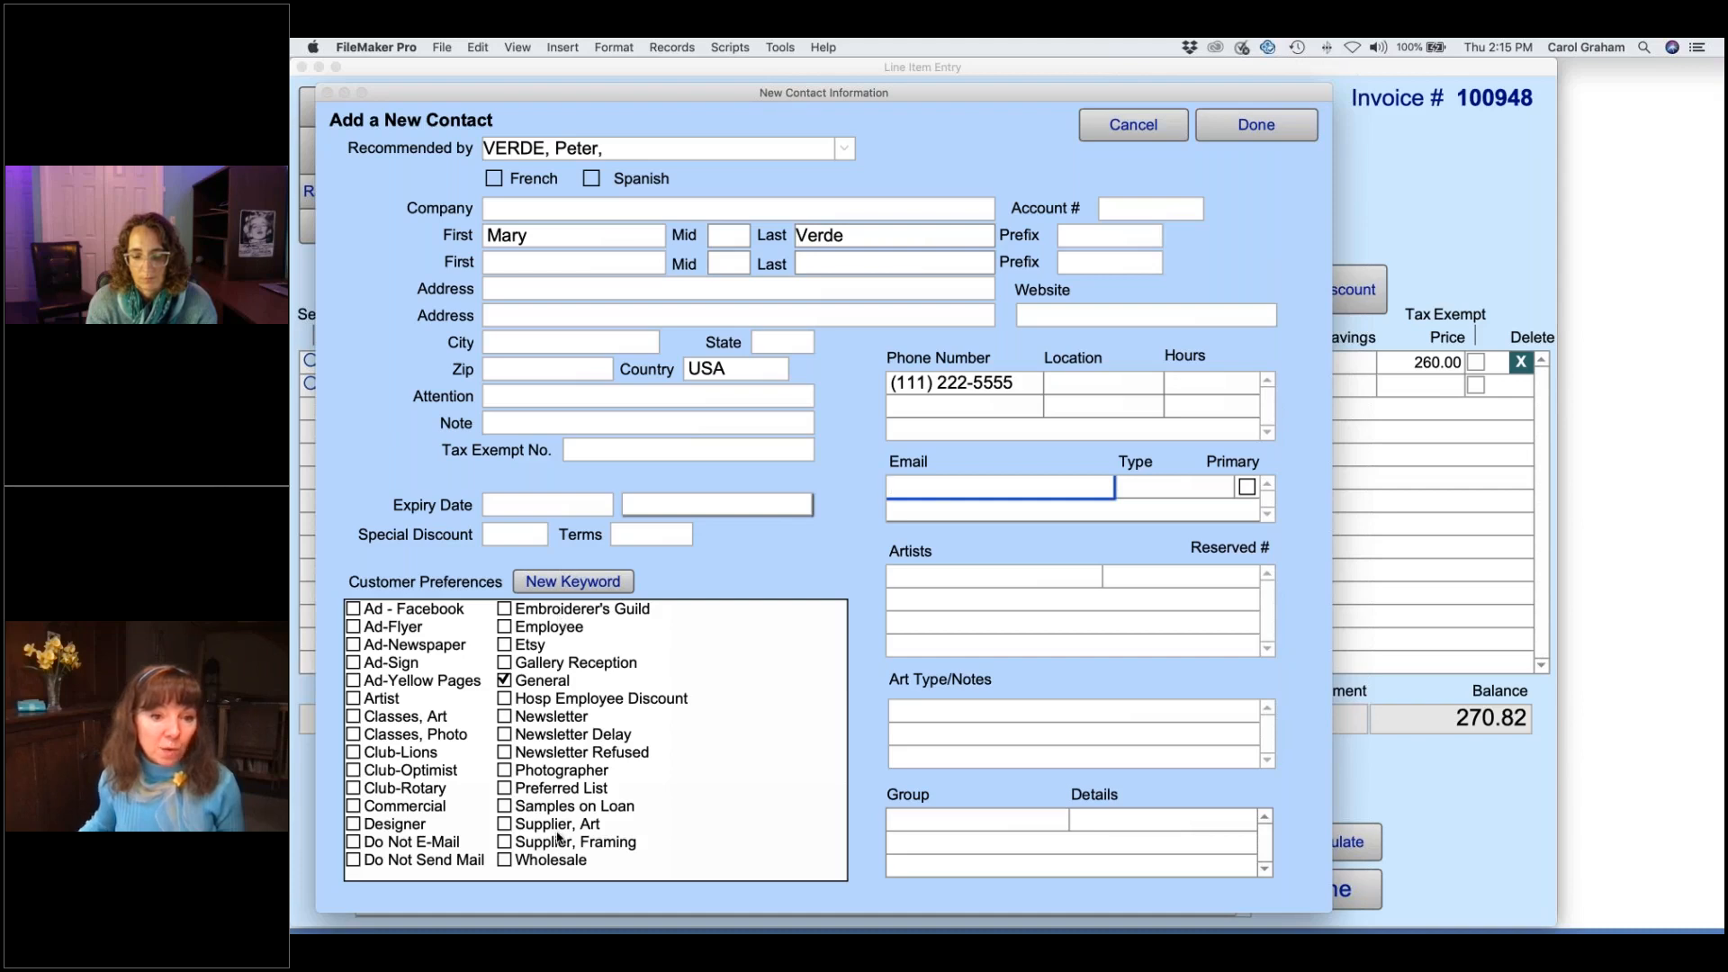
{"action": "left_click", "coordinate": [505, 717]}
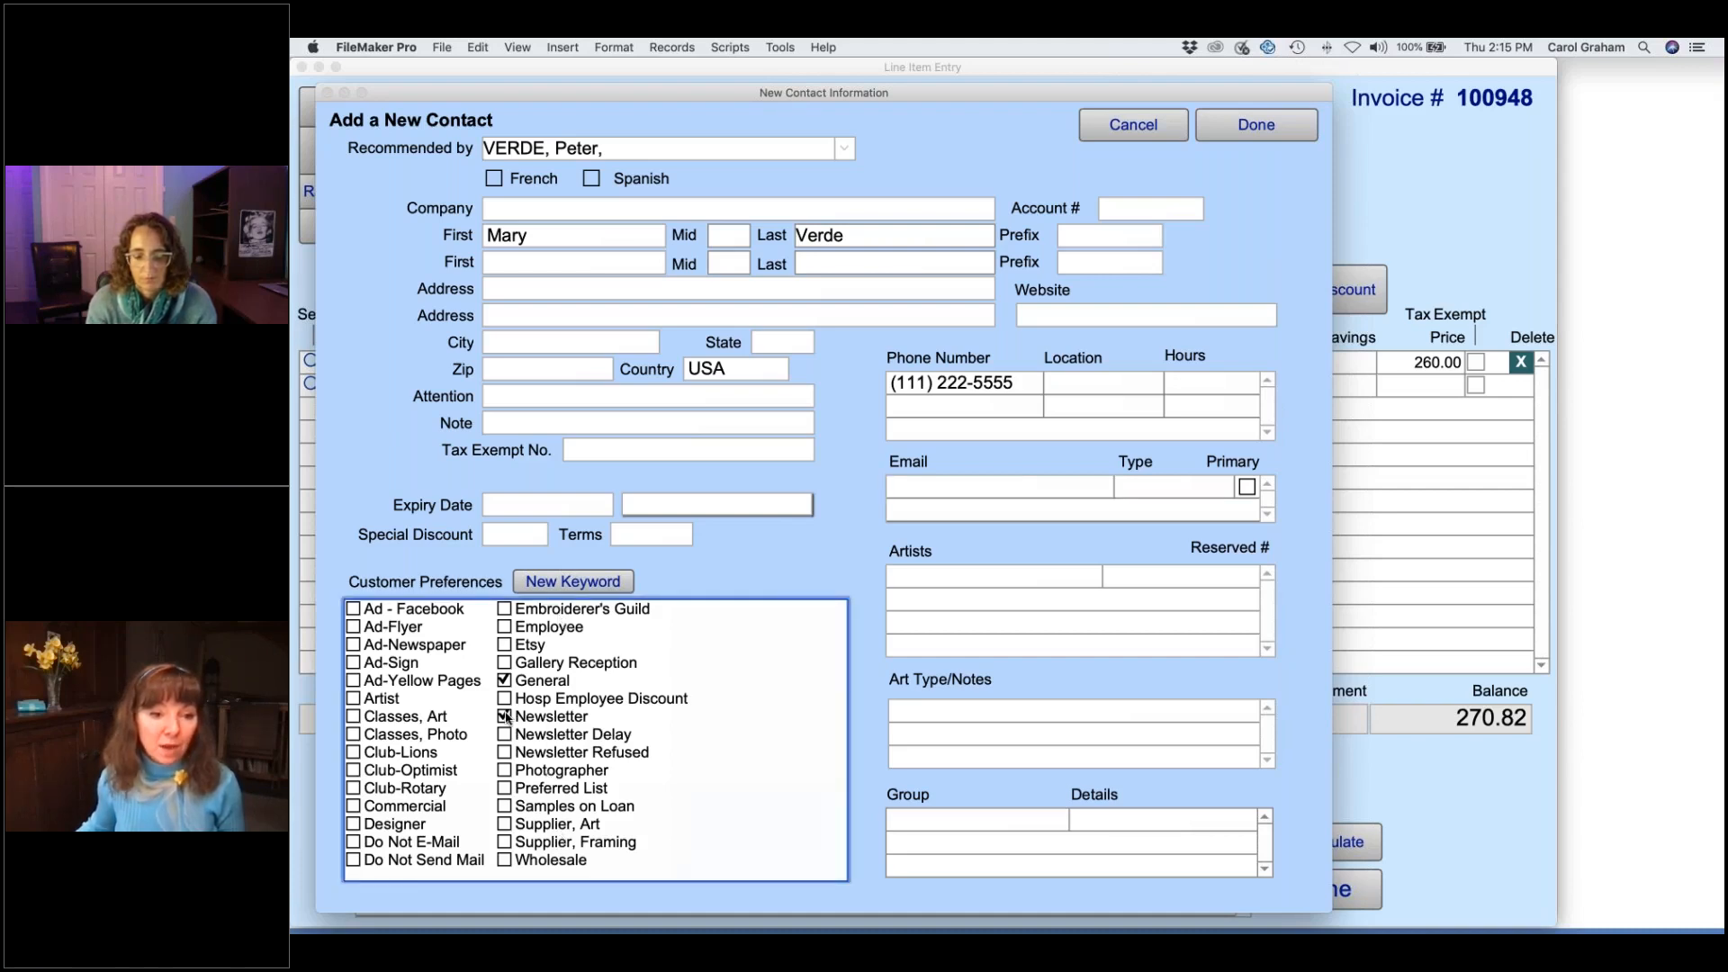
{"action": "left_click", "coordinate": [354, 773]}
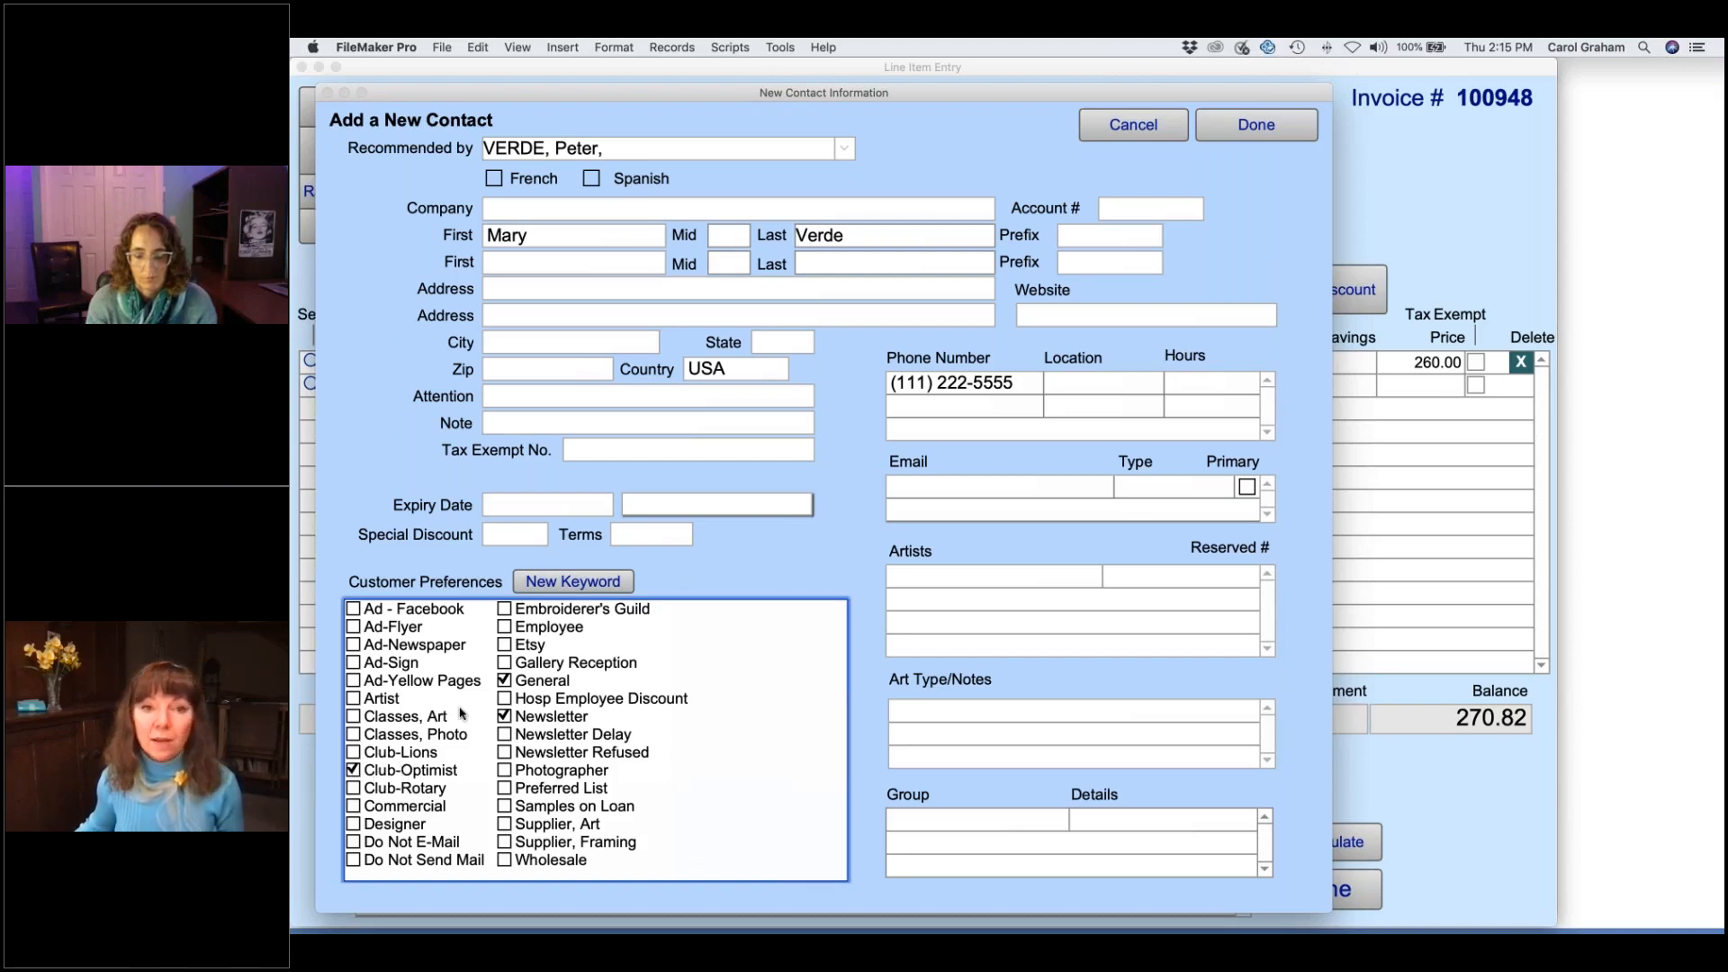
{"action": "left_click", "coordinate": [1260, 125]}
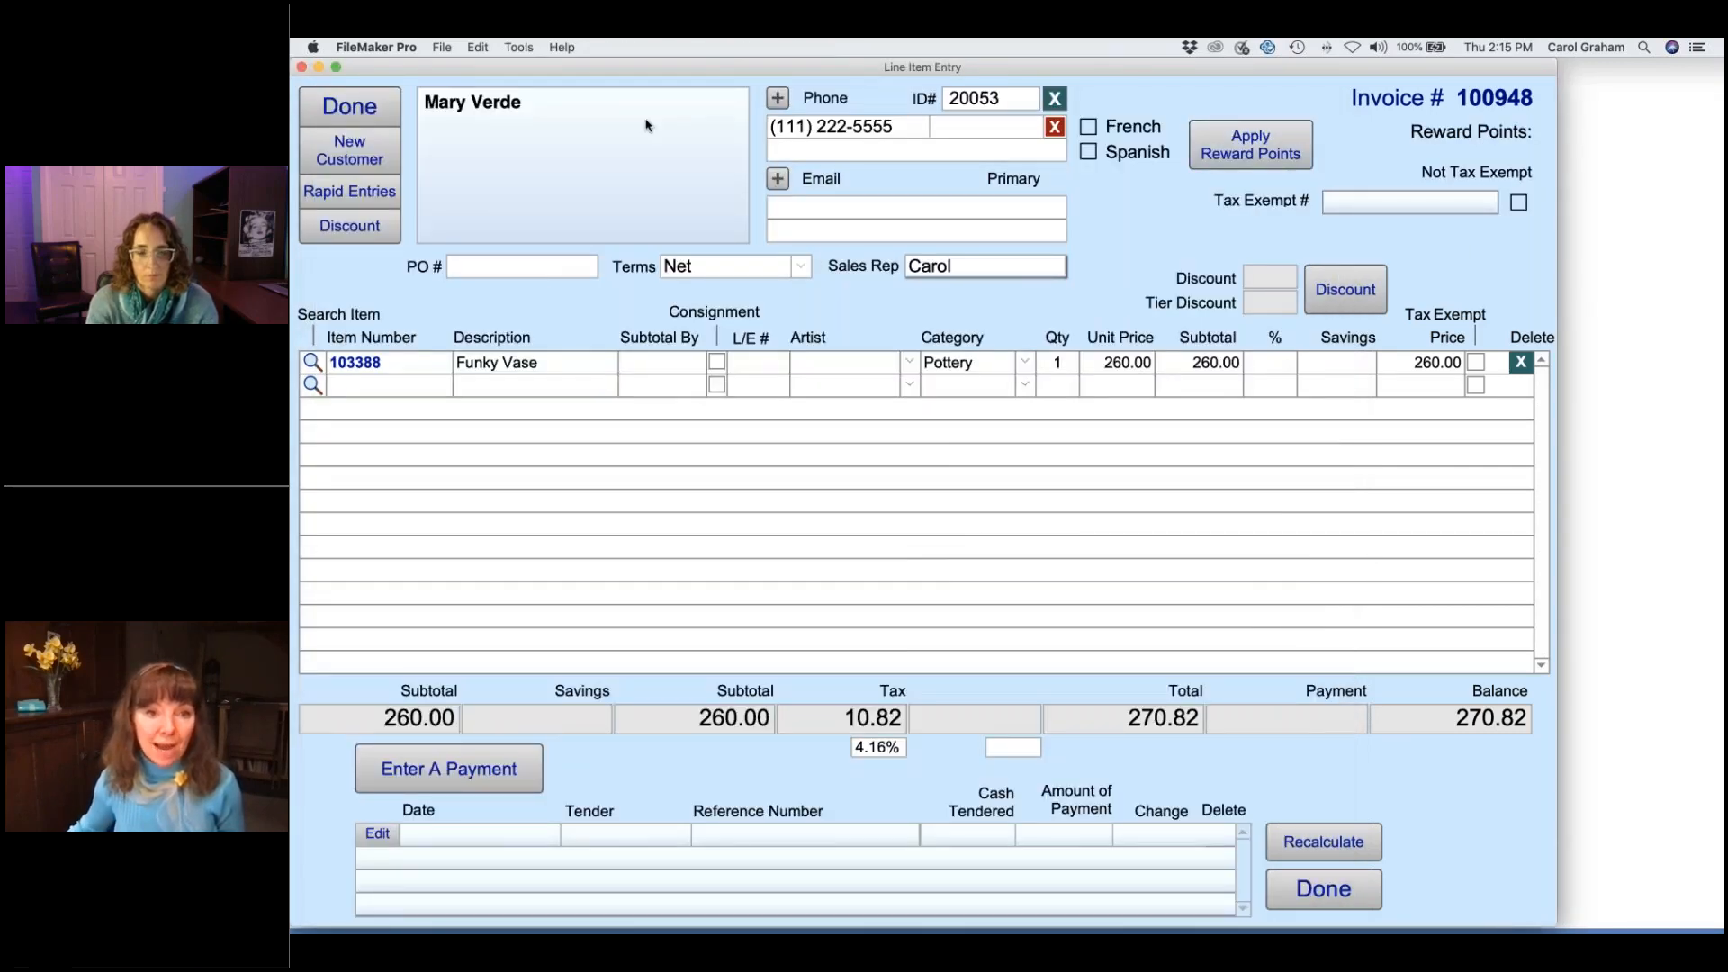
- Record a Gift Certificate payment with the certificate's serial number, accepting the $100 store-credit limit
{"action": "left_click", "coordinate": [496, 772]}
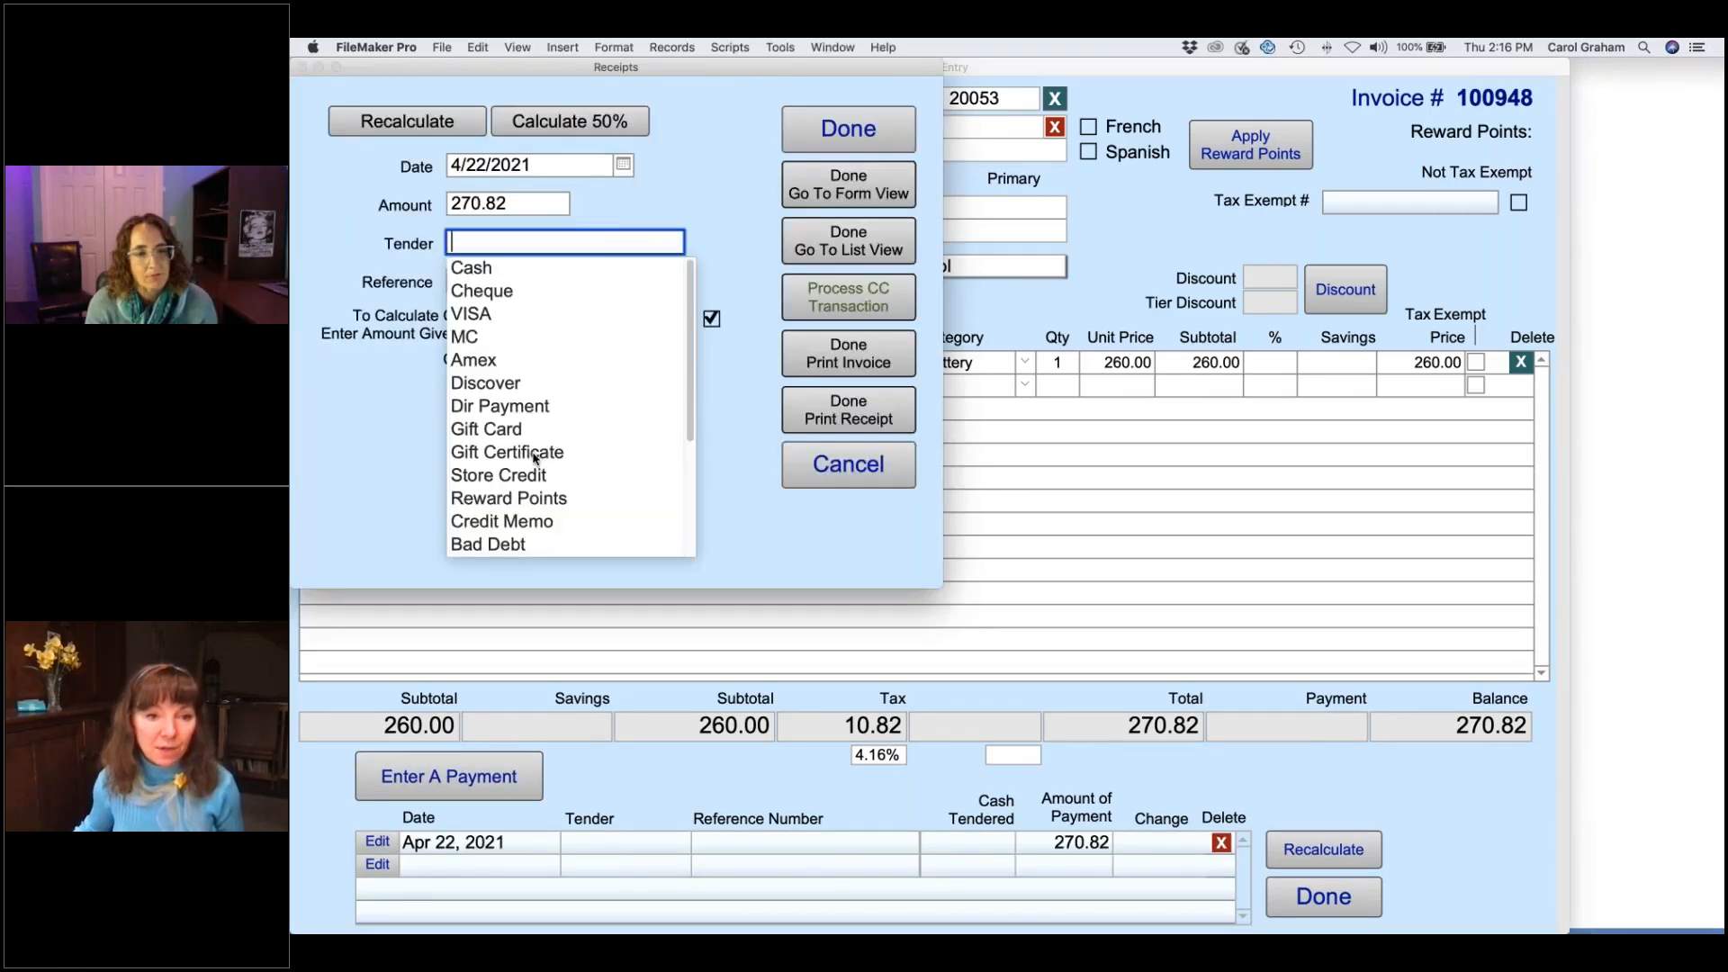
{"action": "left_click", "coordinate": [534, 453]}
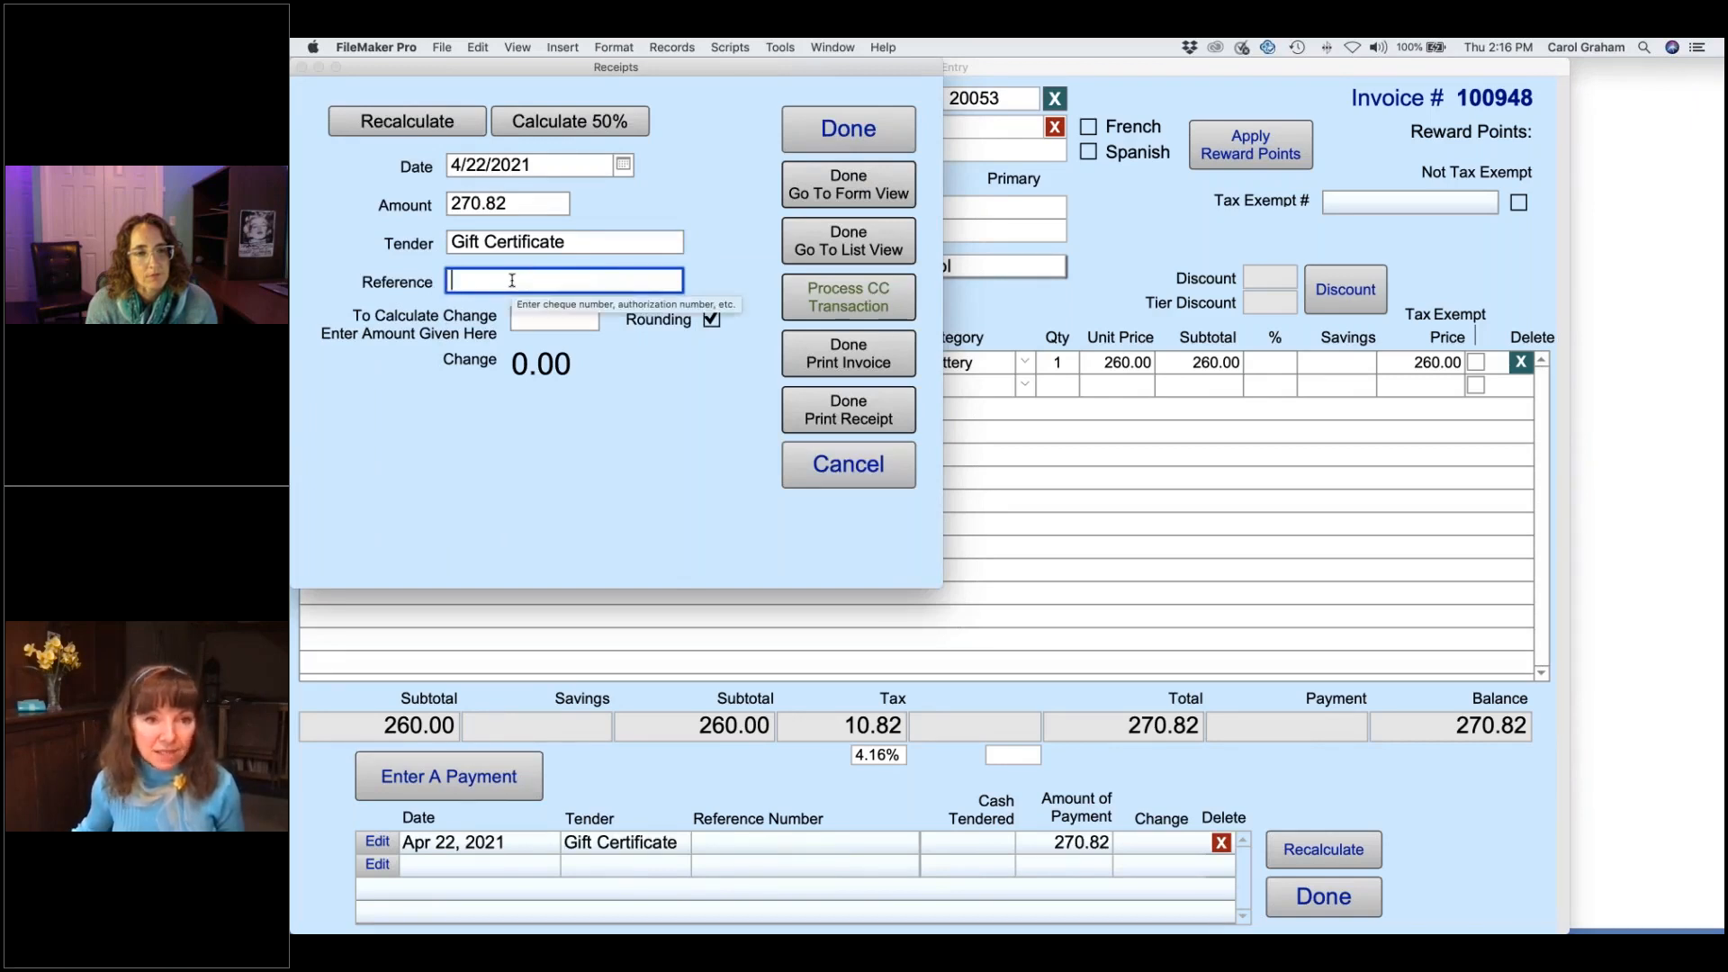
{"action": "type", "text": "123456914"}
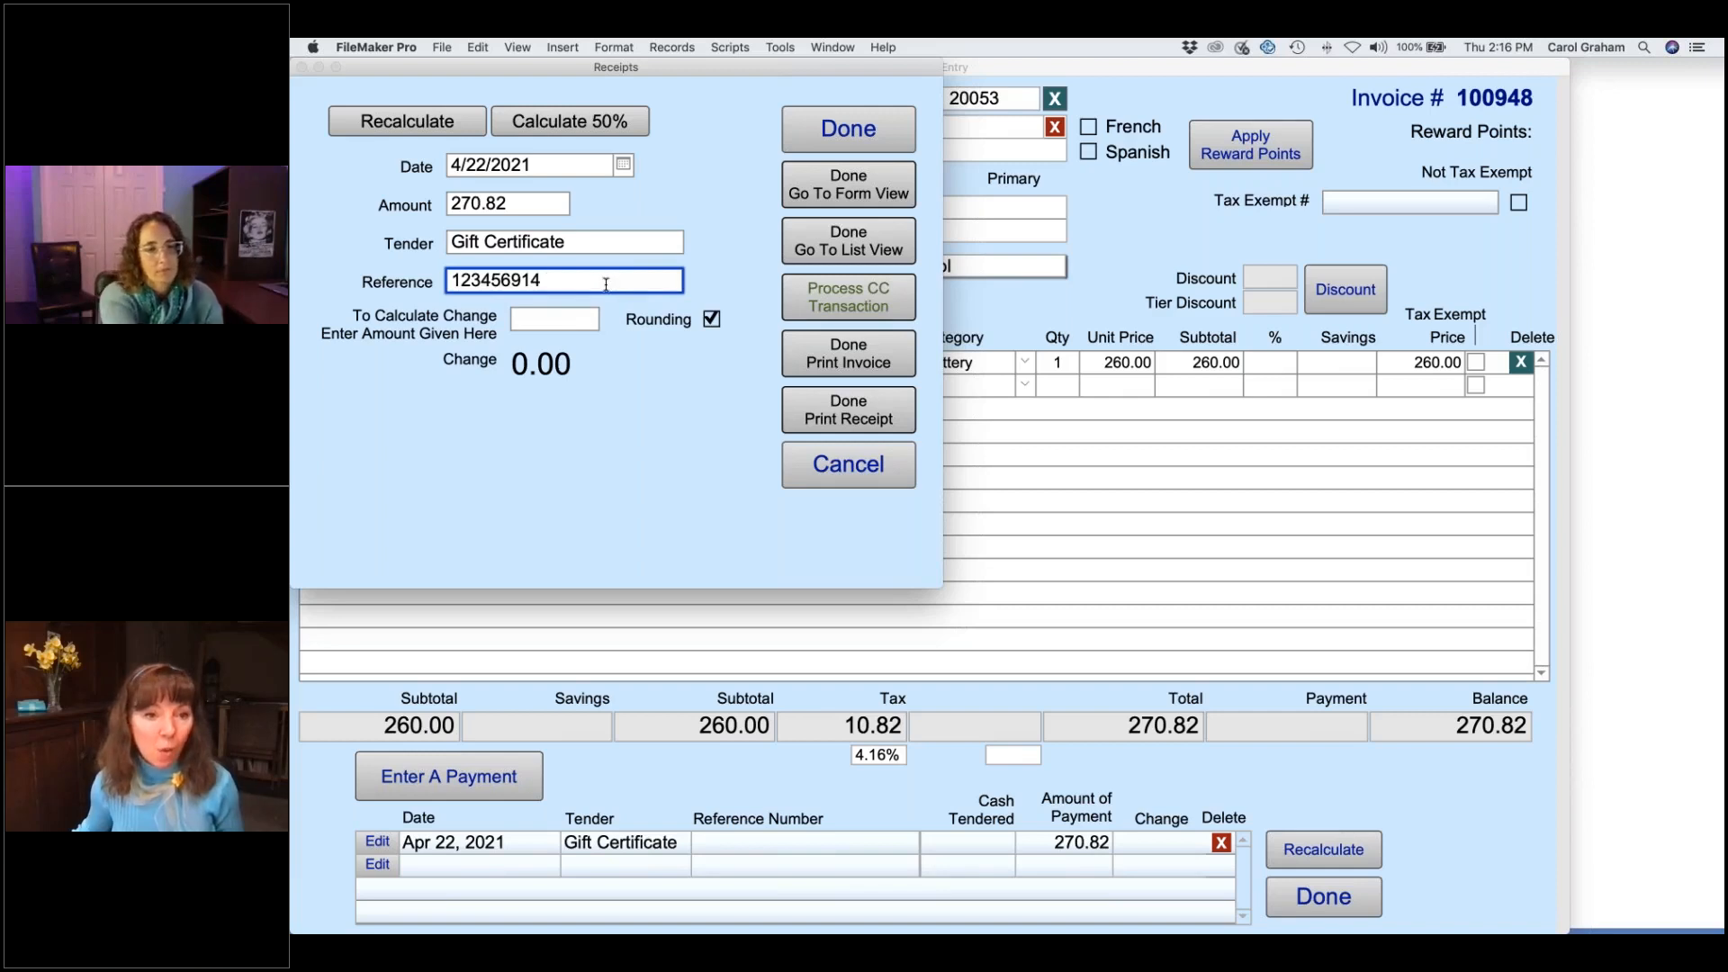
{"action": "left_click", "coordinate": [731, 255]}
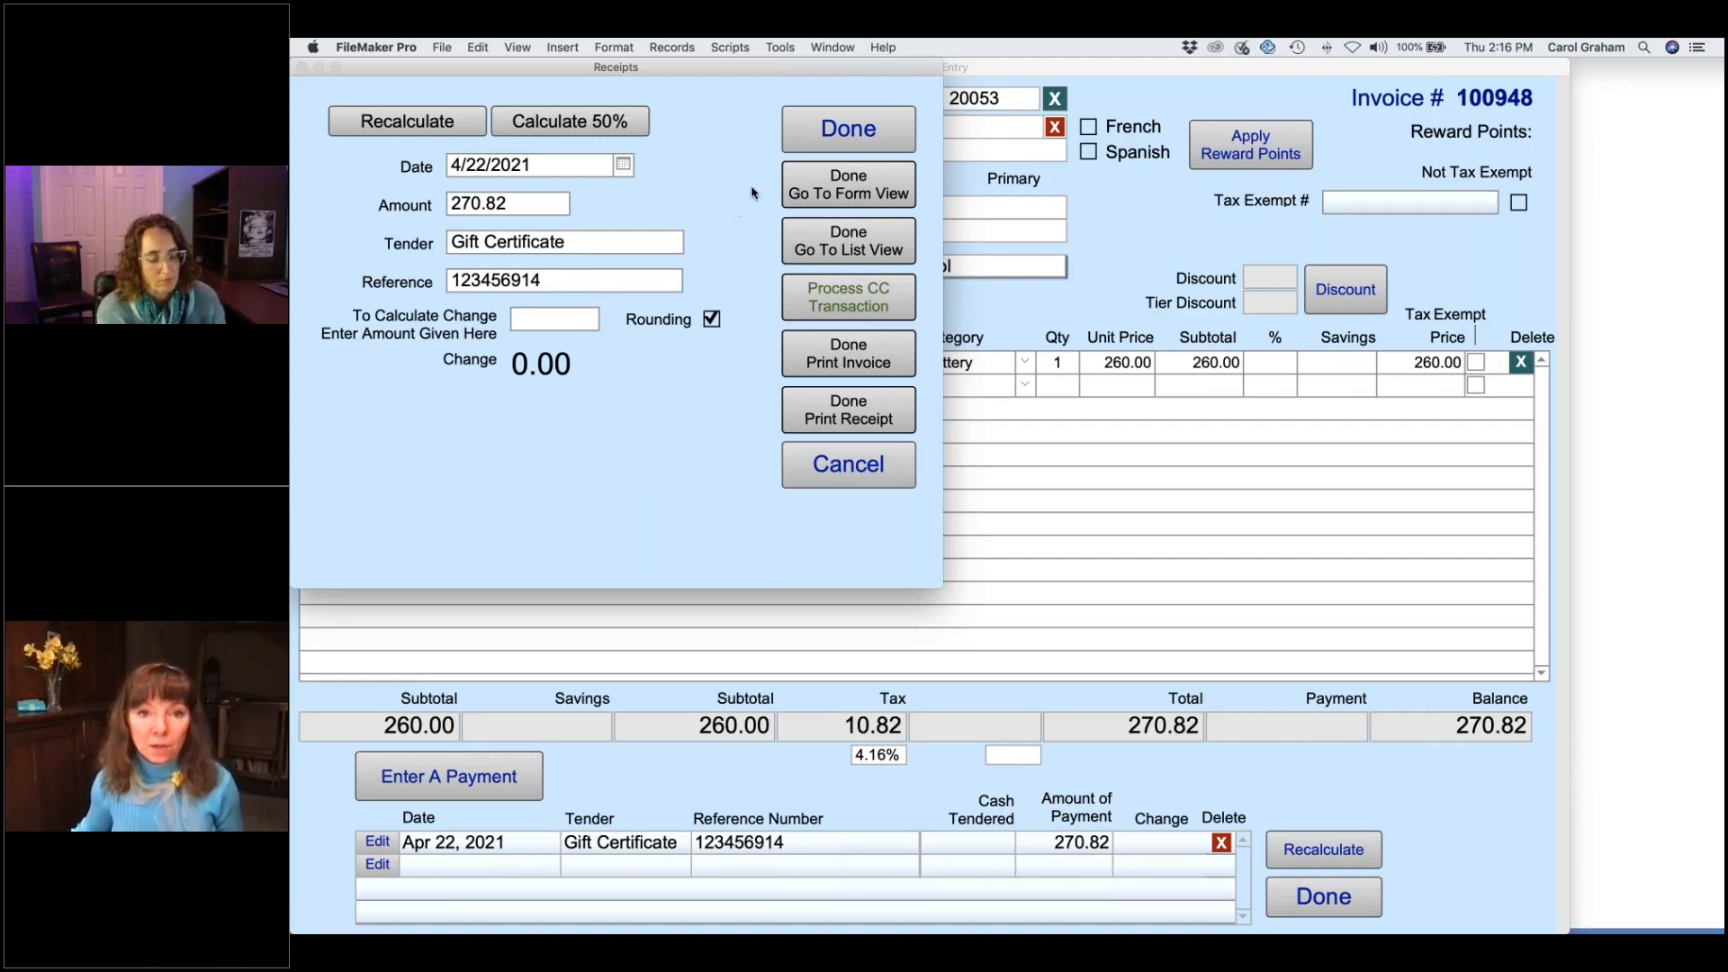
{"action": "left_click", "coordinate": [842, 134]}
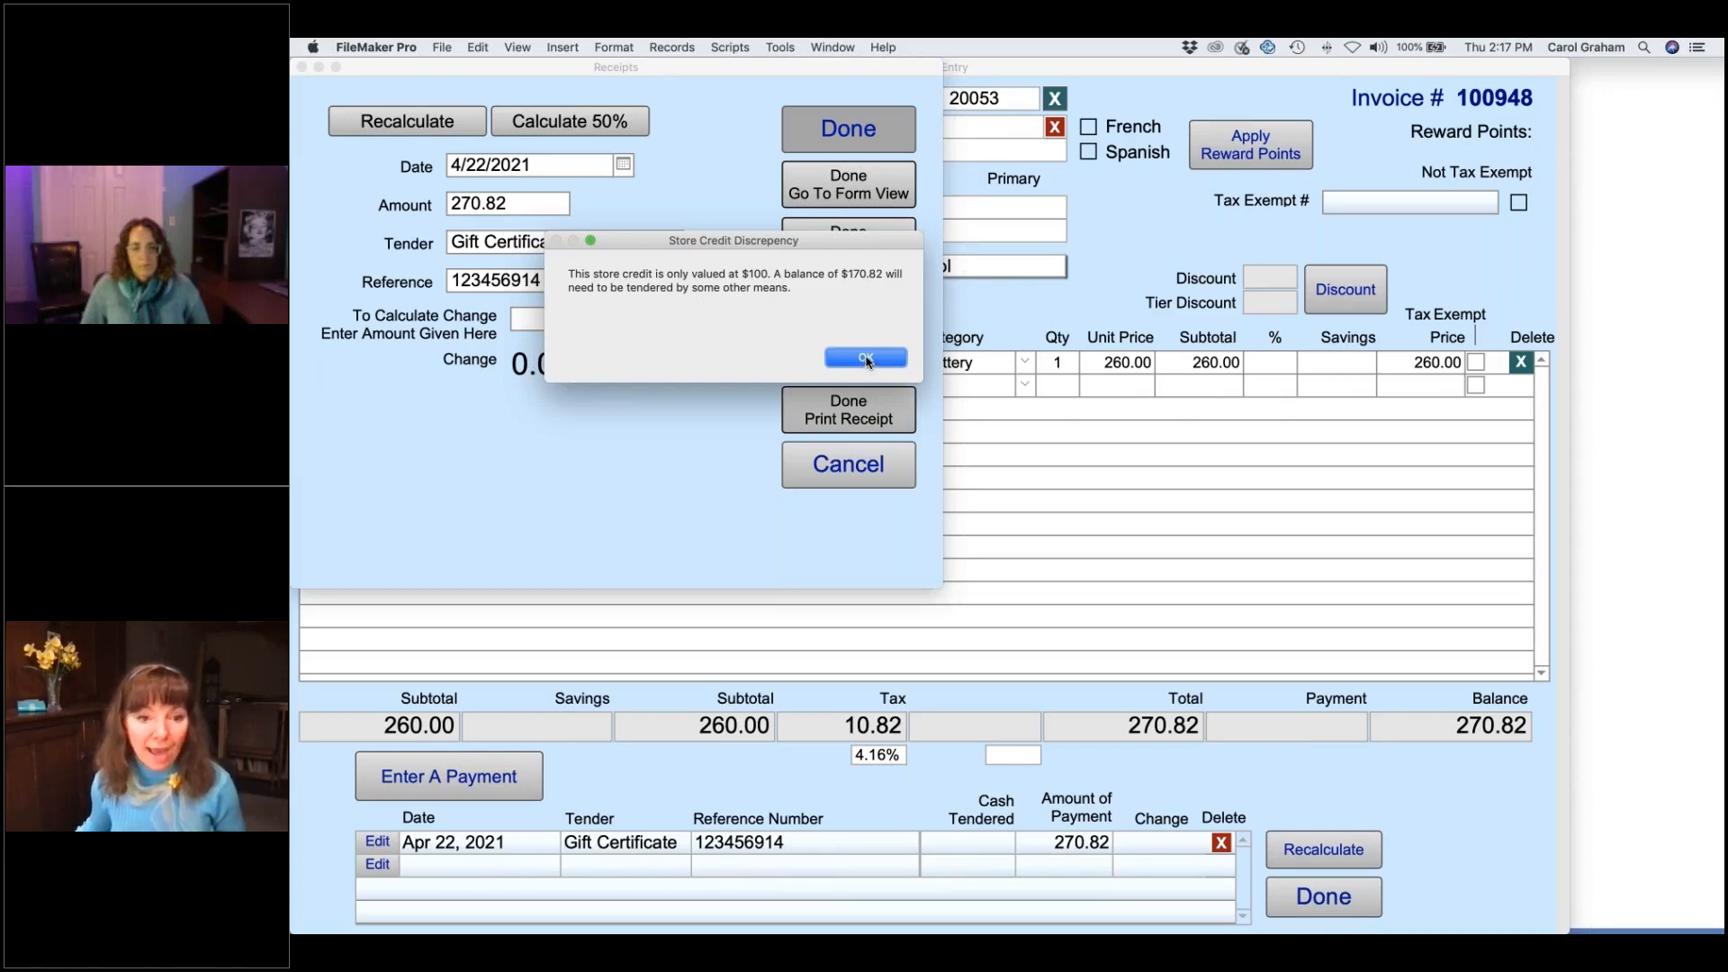
{"action": "left_click", "coordinate": [866, 359]}
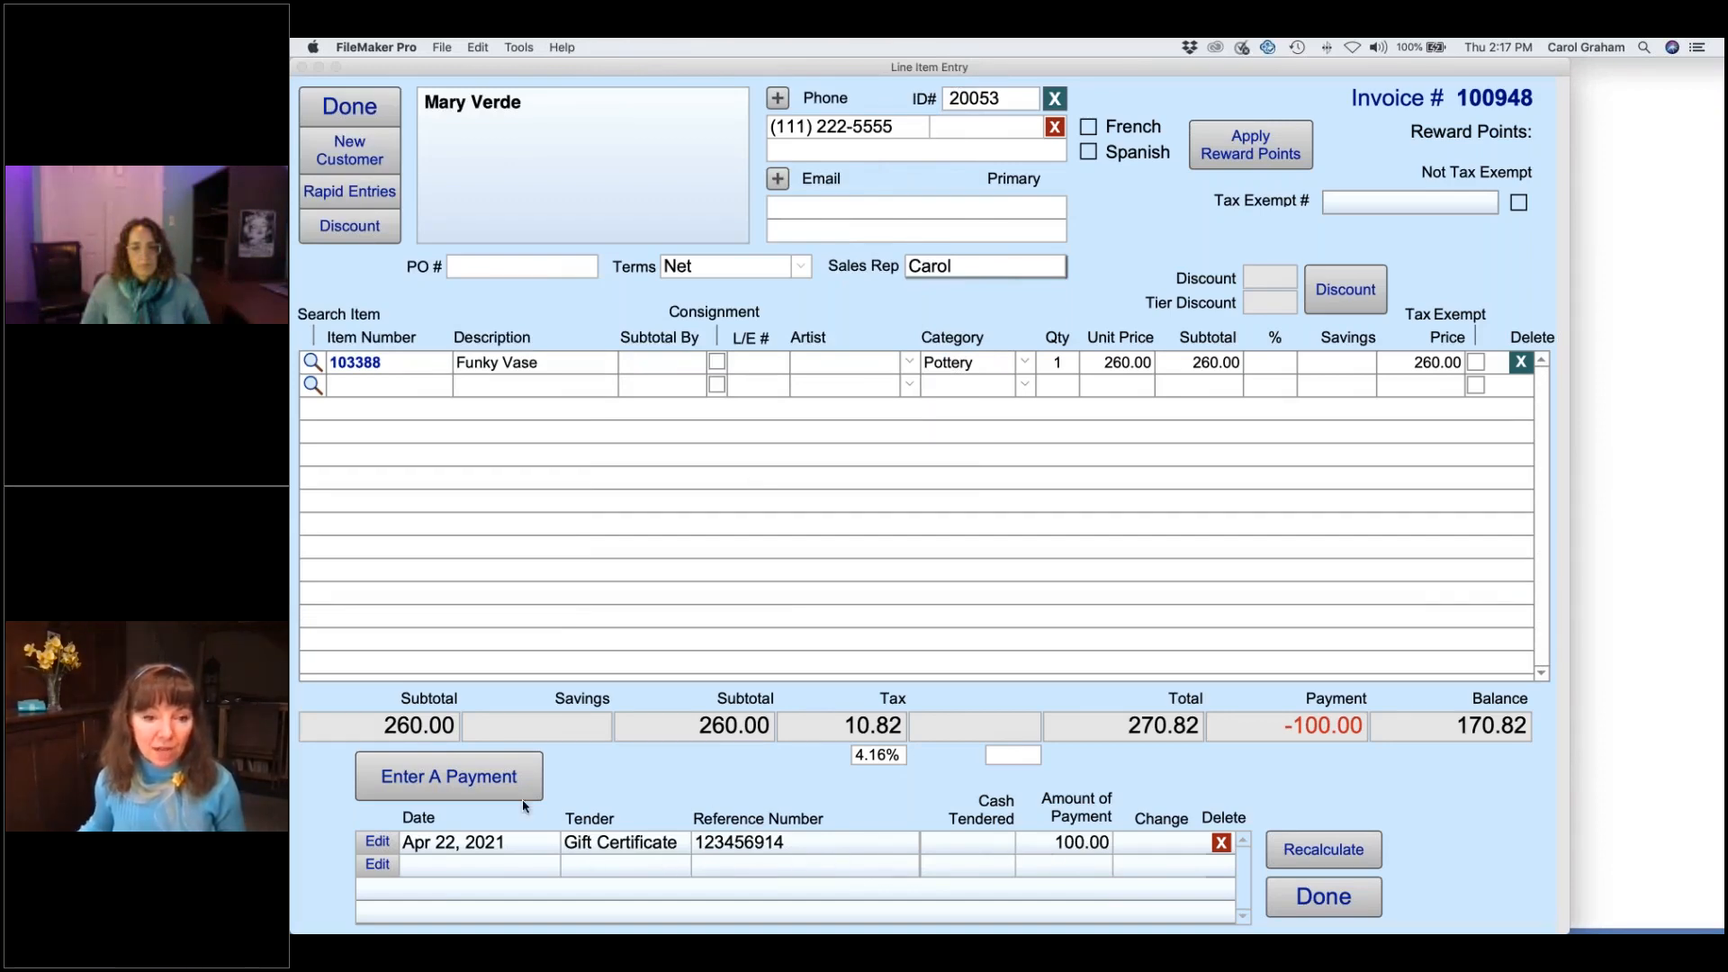
- Pay the remaining 170.82 by VISA, then view the now-redeemed gift certificate record
{"action": "left_click", "coordinate": [485, 780]}
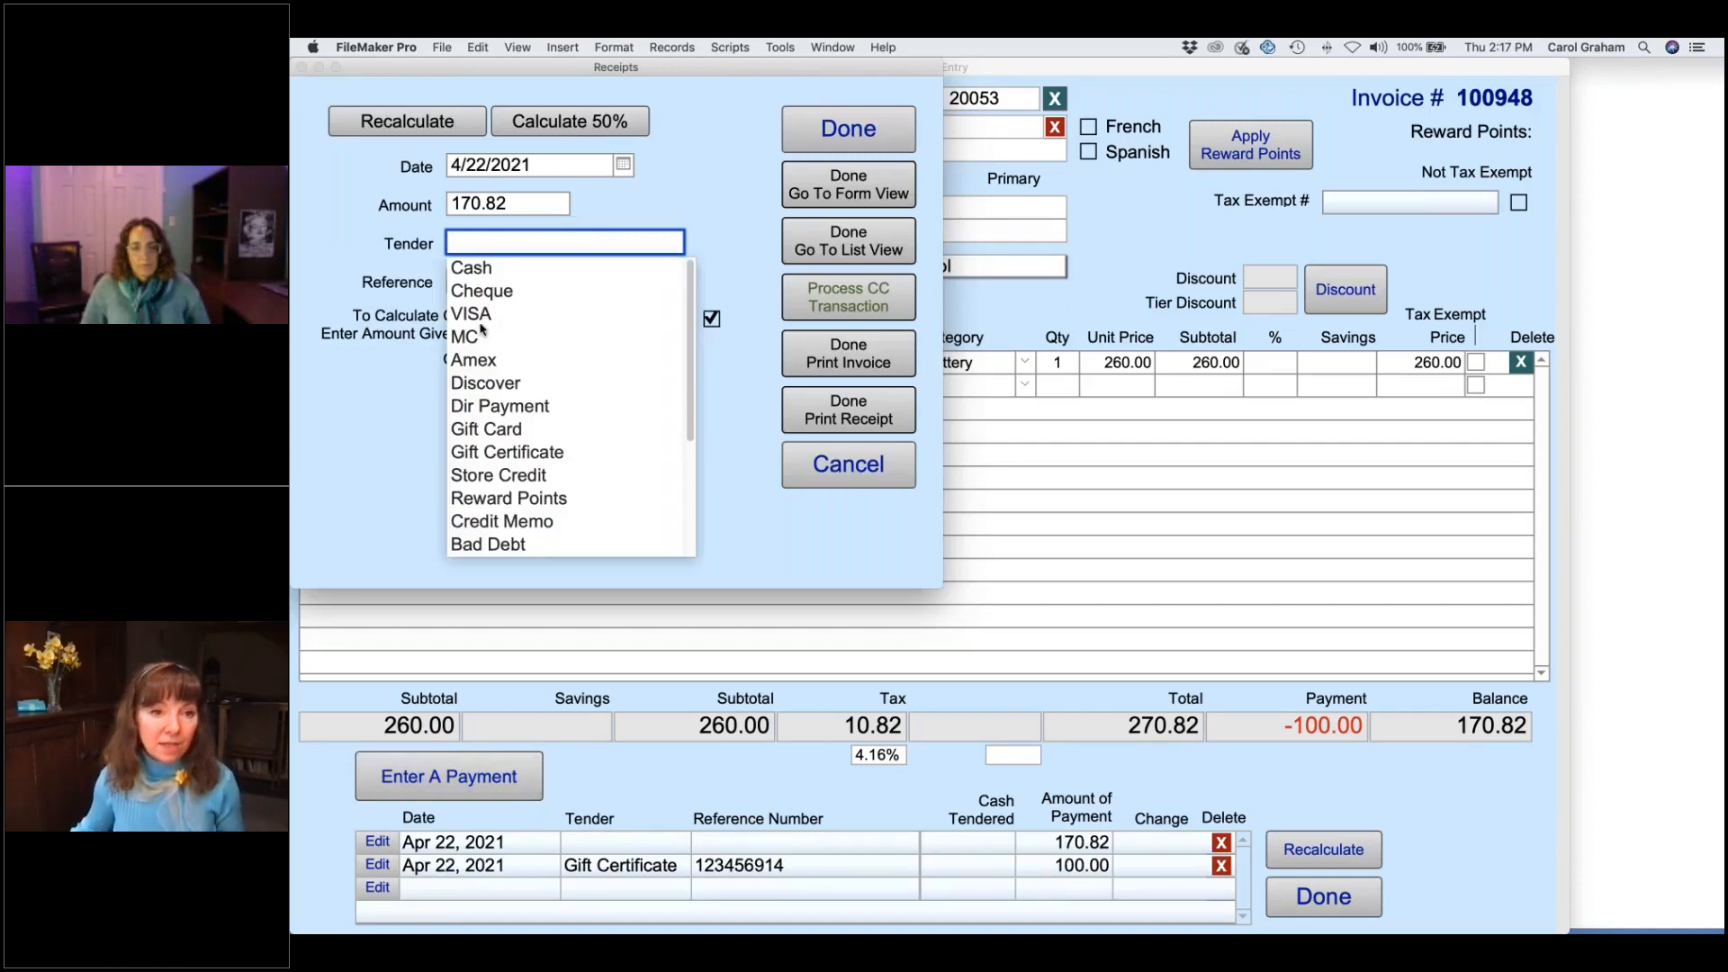
{"action": "left_click", "coordinate": [484, 315]}
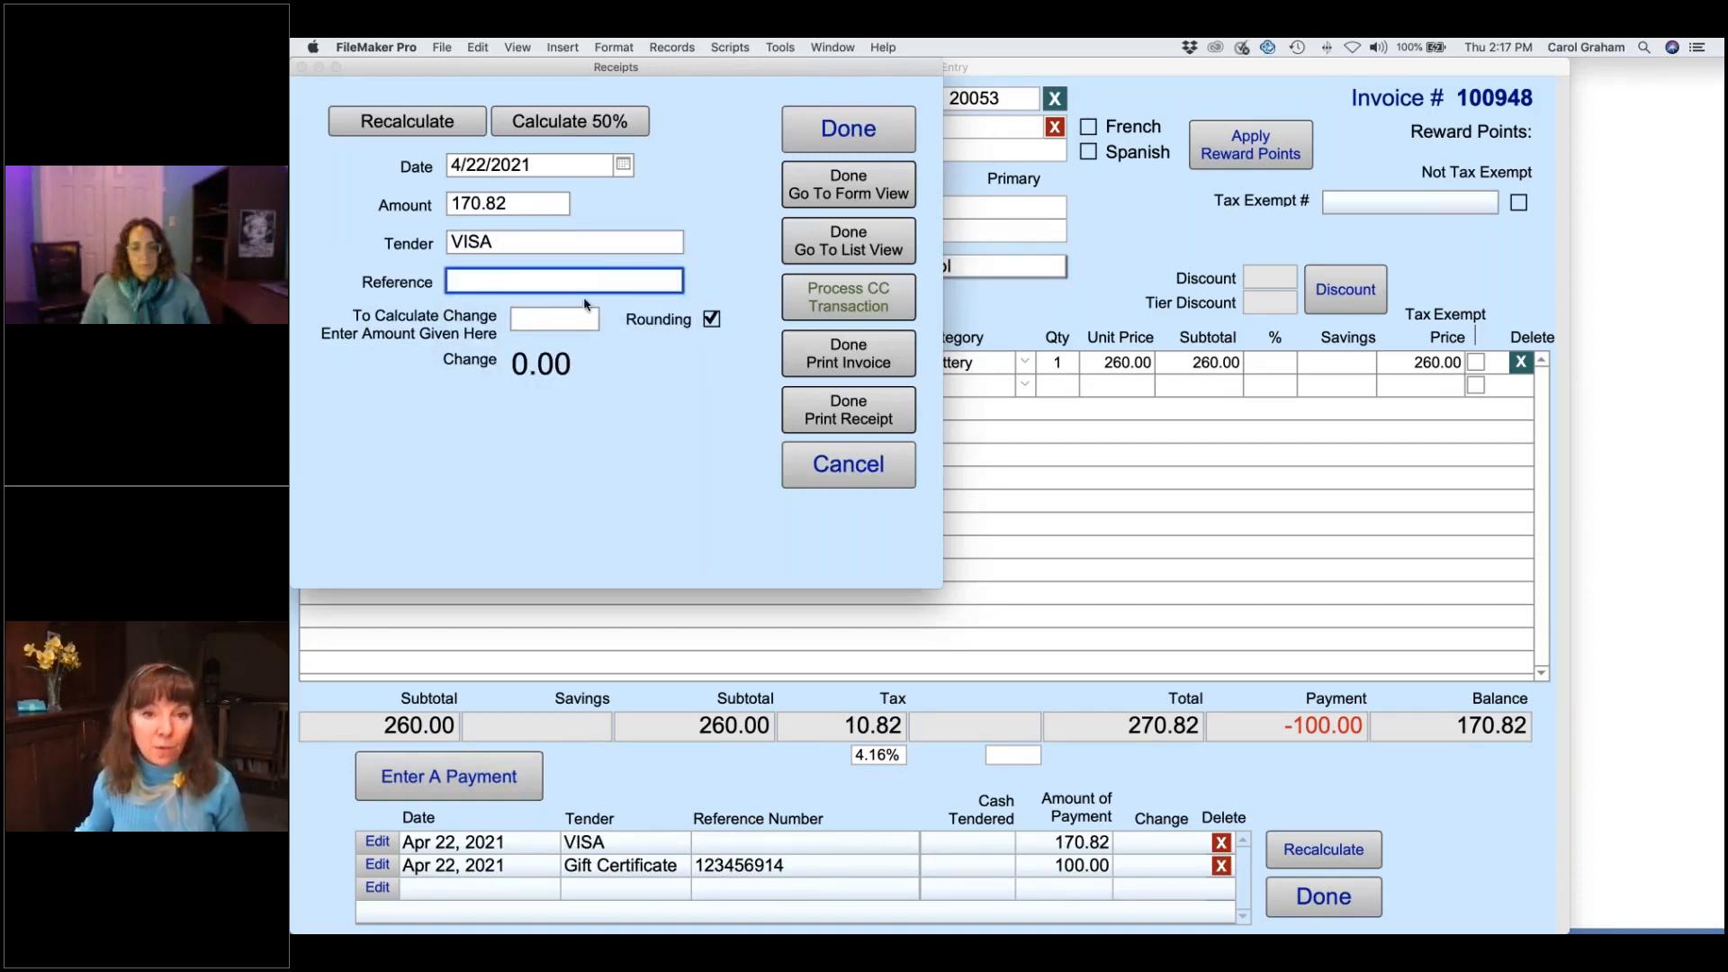
{"action": "left_click", "coordinate": [812, 191]}
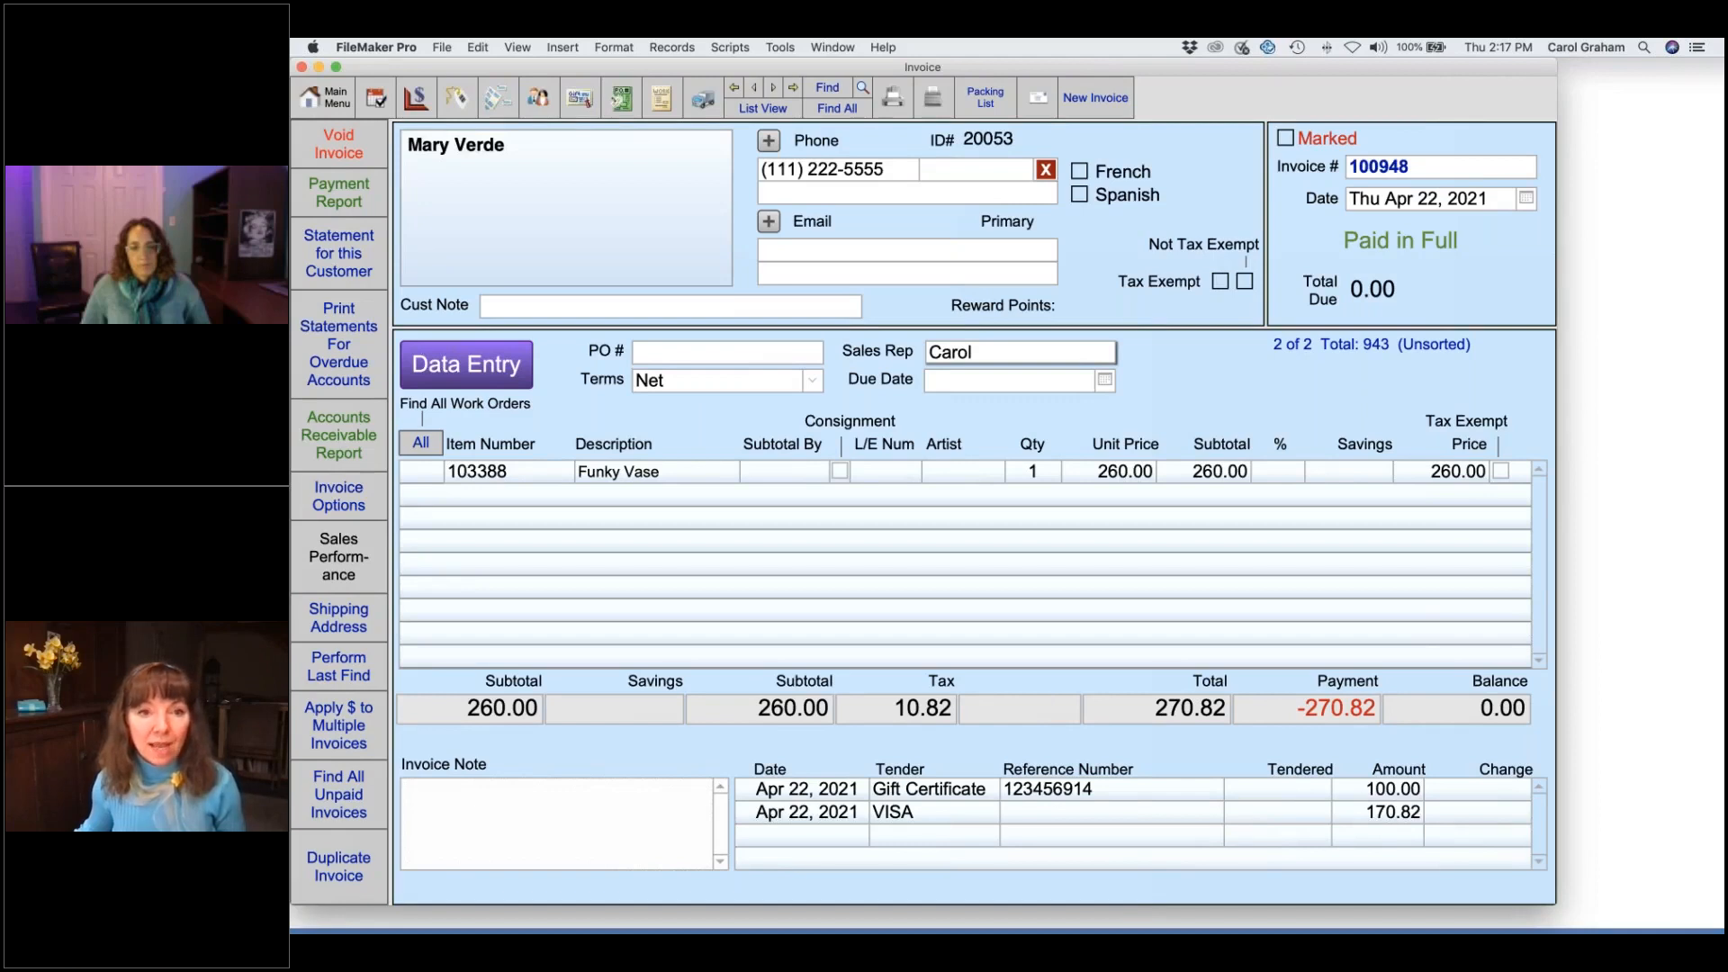
{"action": "left_click", "coordinate": [581, 96]}
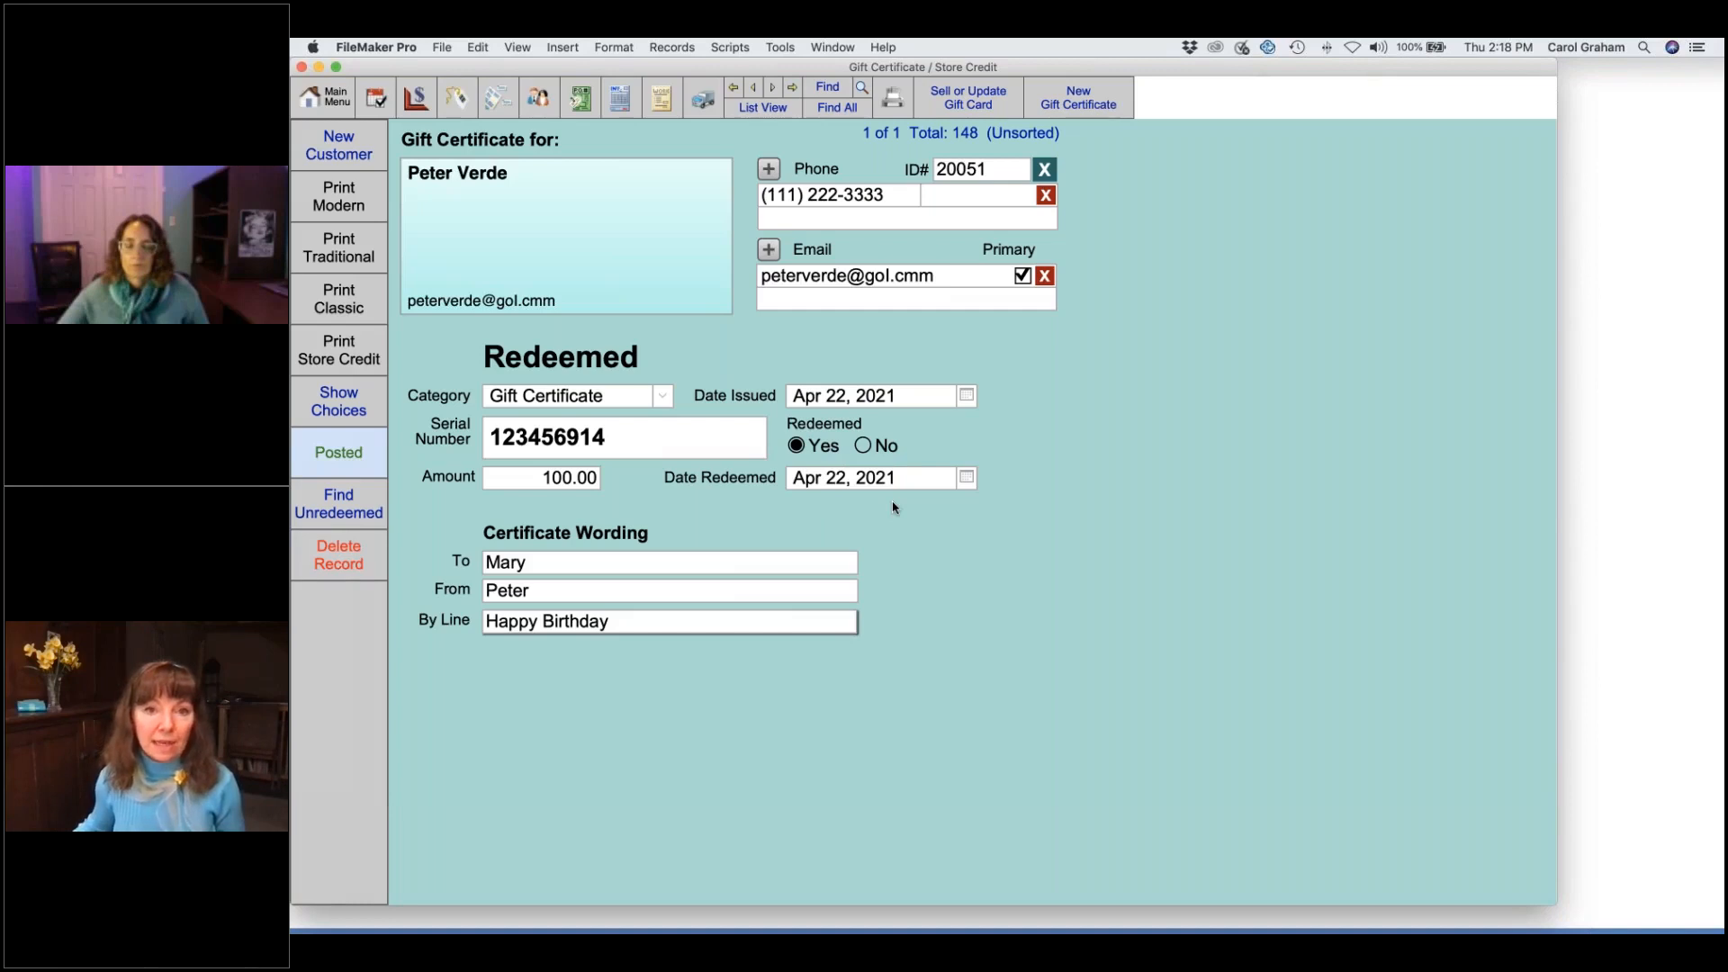
- Find the unredeemed gift certificates (Redeemed No, category Gift Certificate), then return to the Funky Vase invoice
{"action": "left_click", "coordinate": [765, 110]}
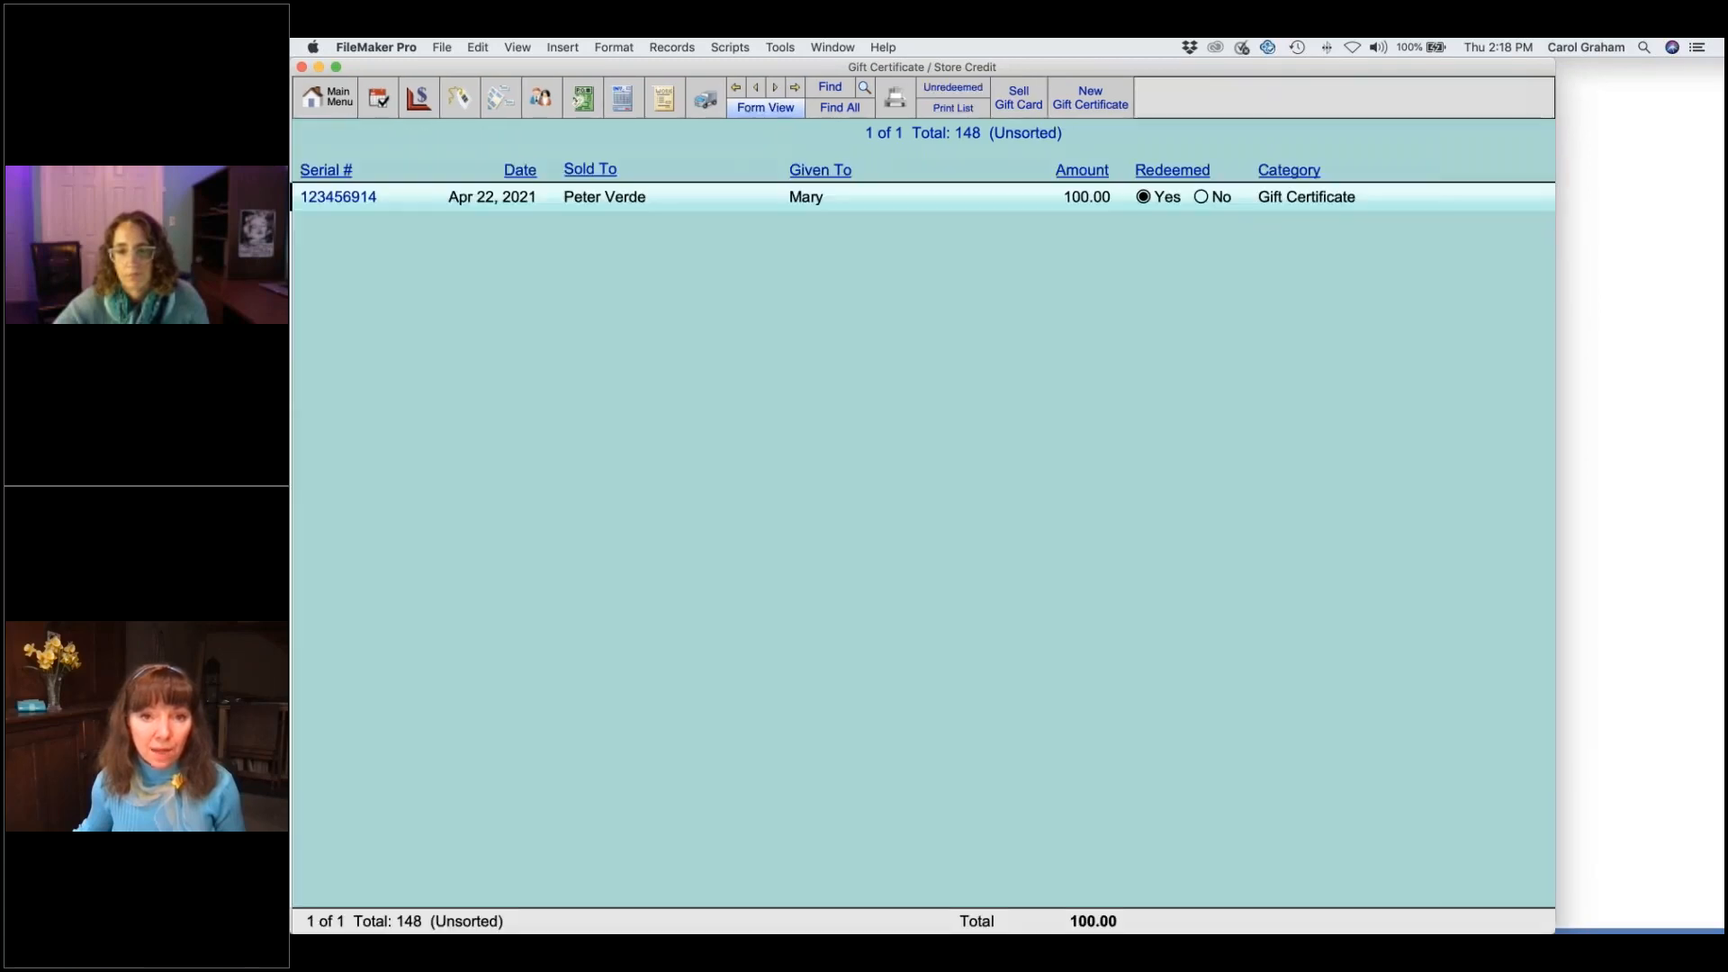
{"action": "left_click", "coordinate": [965, 91]}
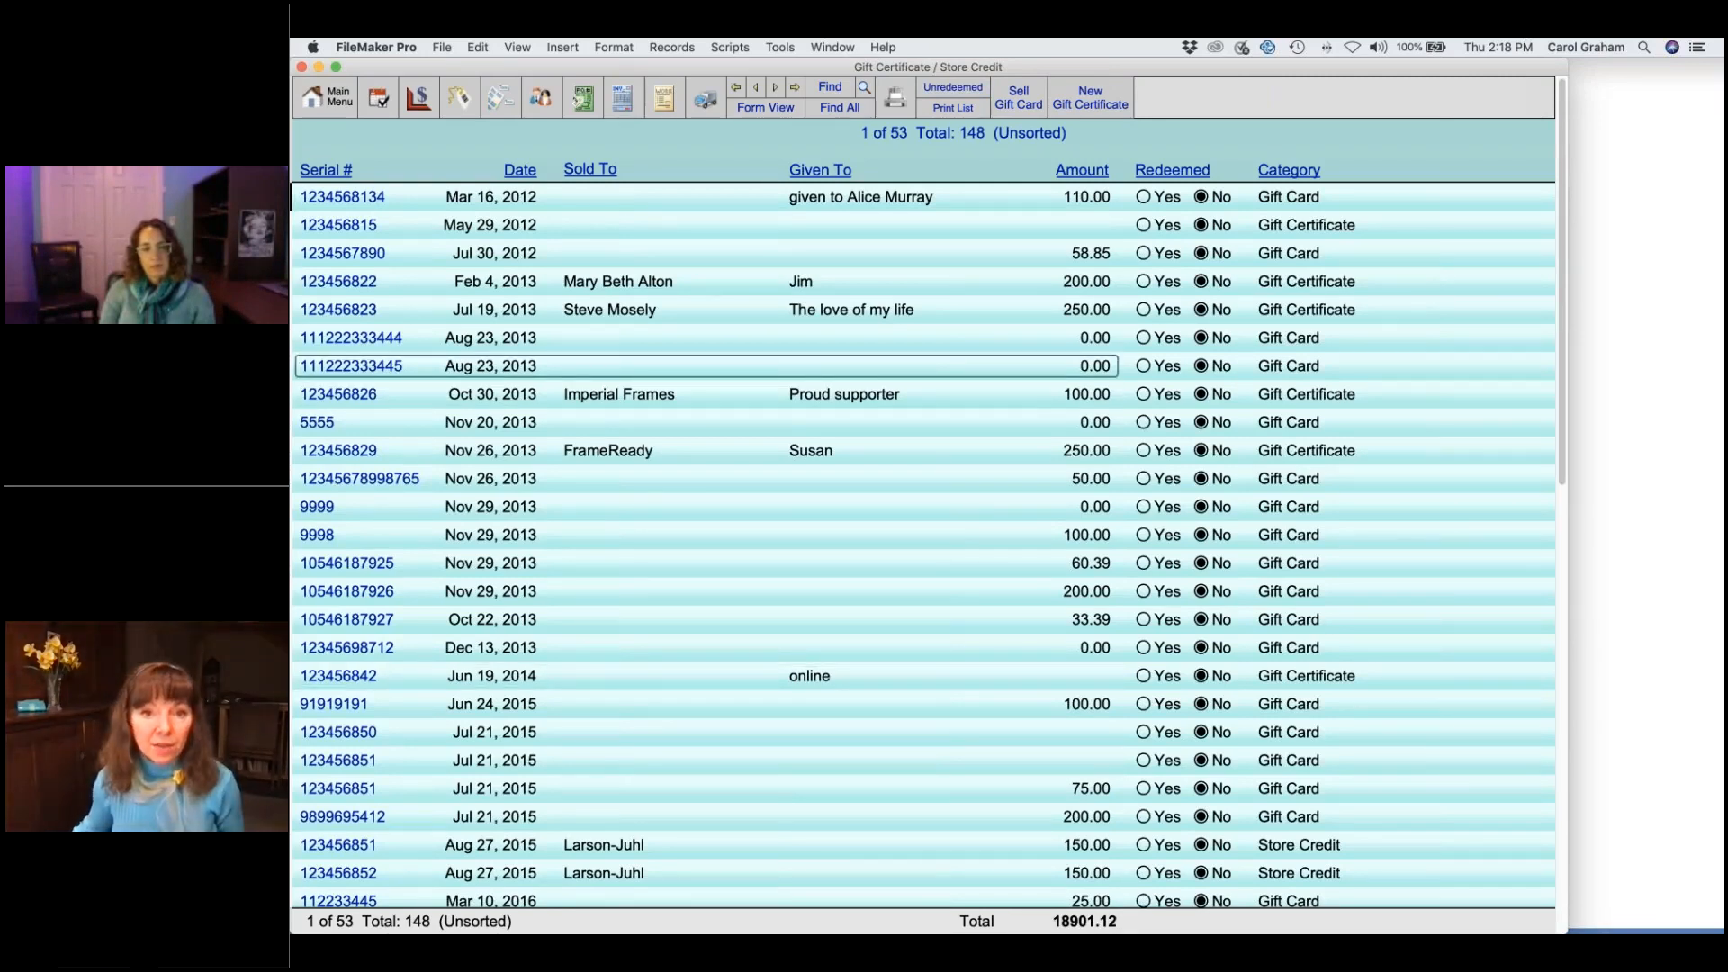
{"action": "left_click", "coordinate": [834, 88]}
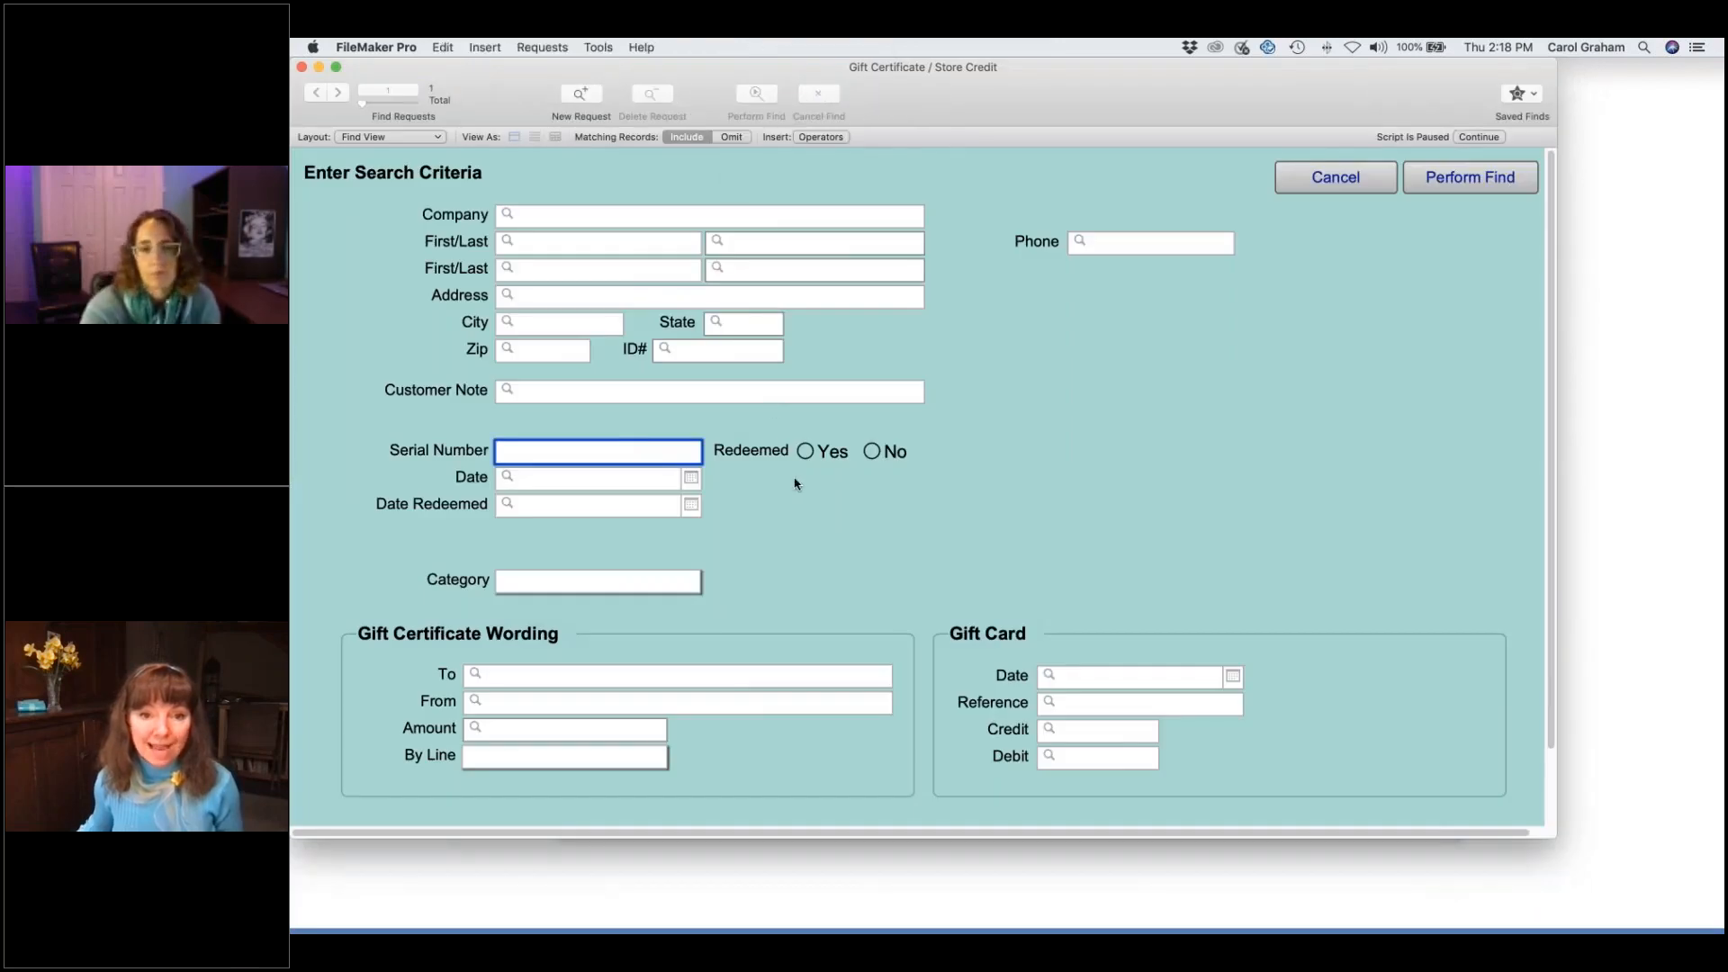
{"action": "left_click", "coordinate": [872, 452]}
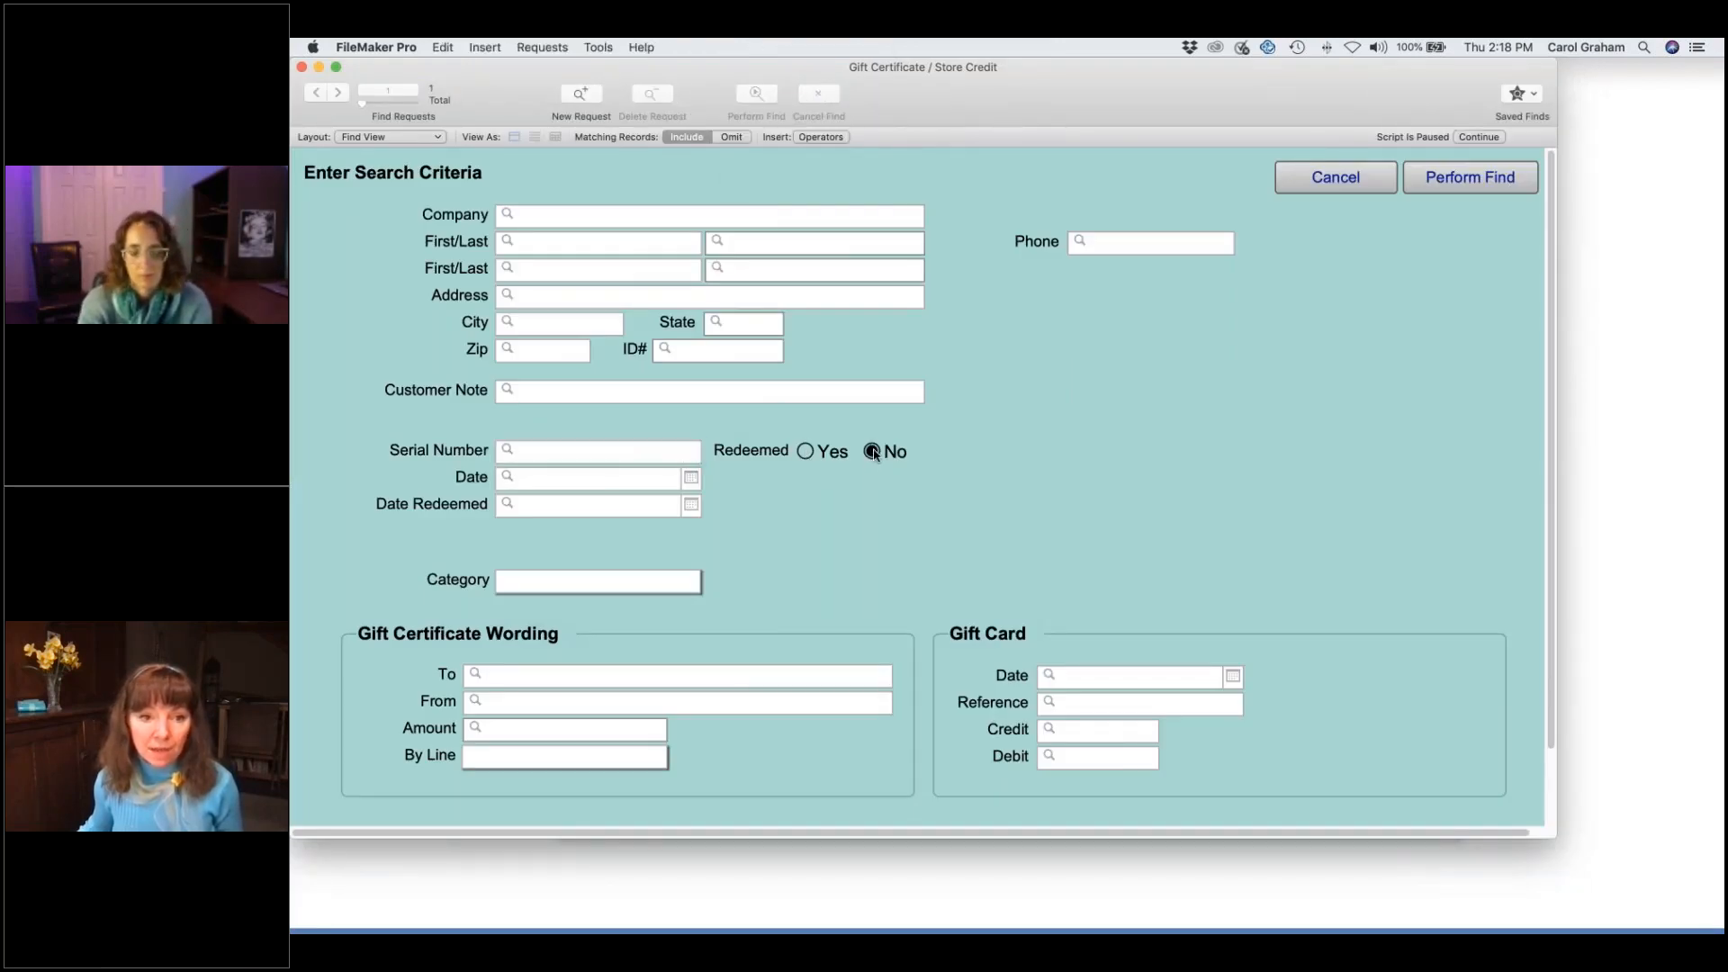
{"action": "left_click", "coordinate": [681, 580]}
{"action": "left_click", "coordinate": [681, 583]}
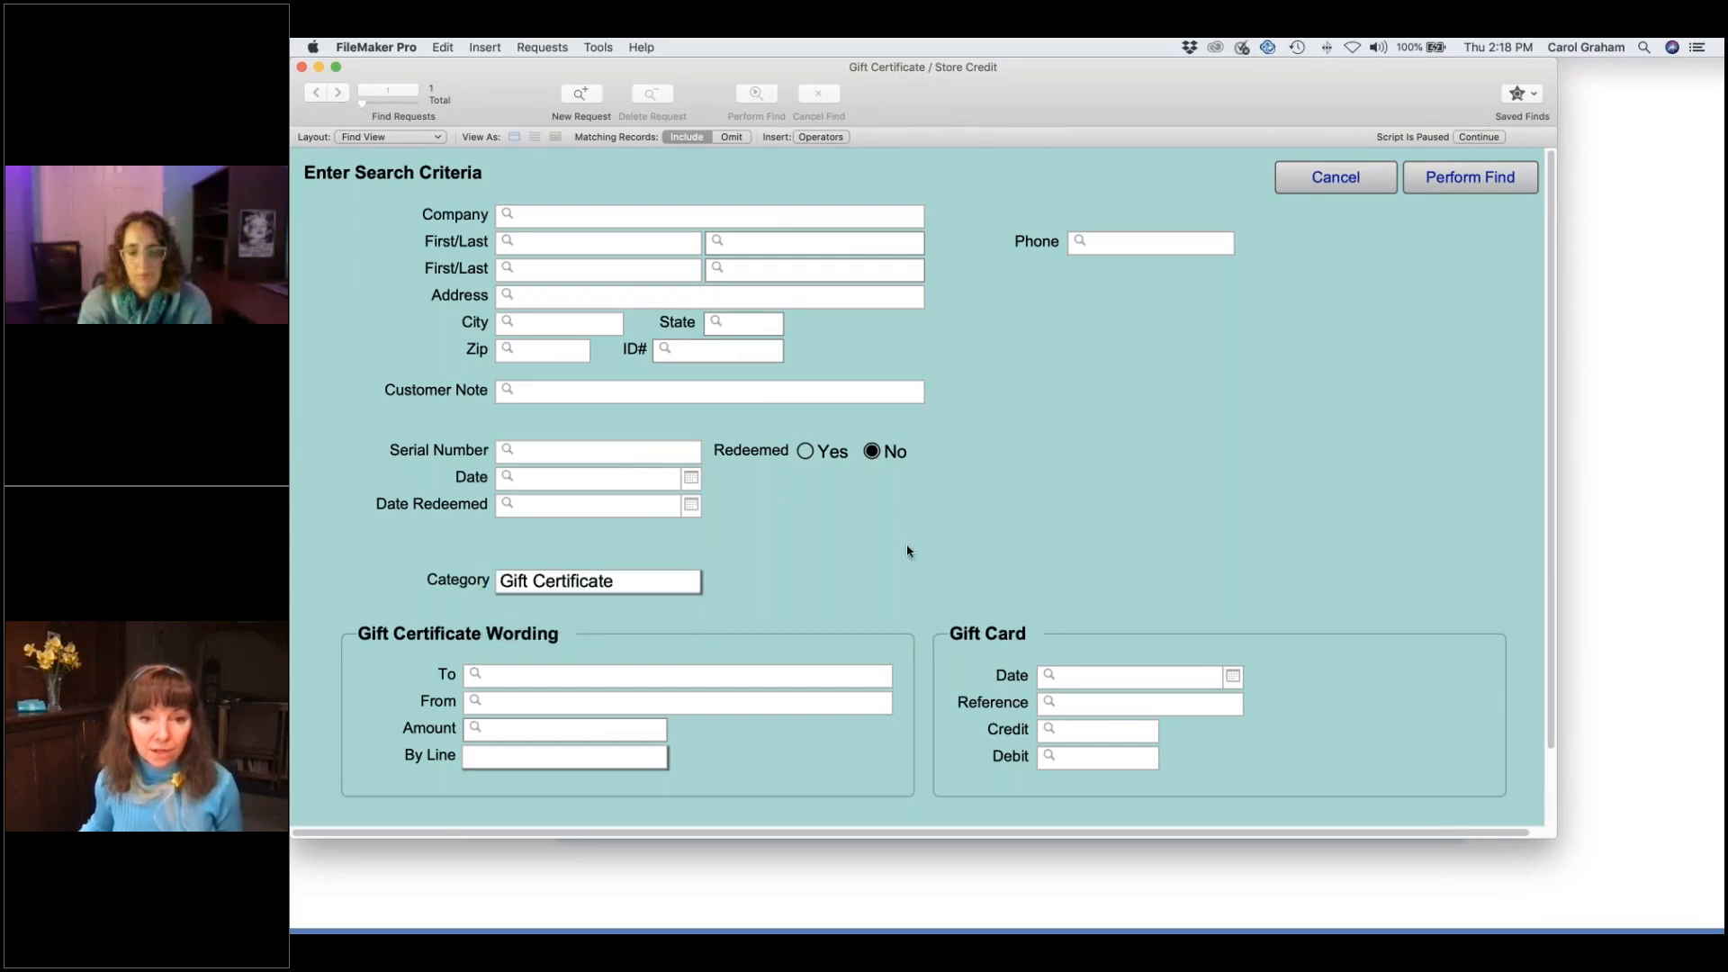
{"action": "left_click", "coordinate": [1469, 179]}
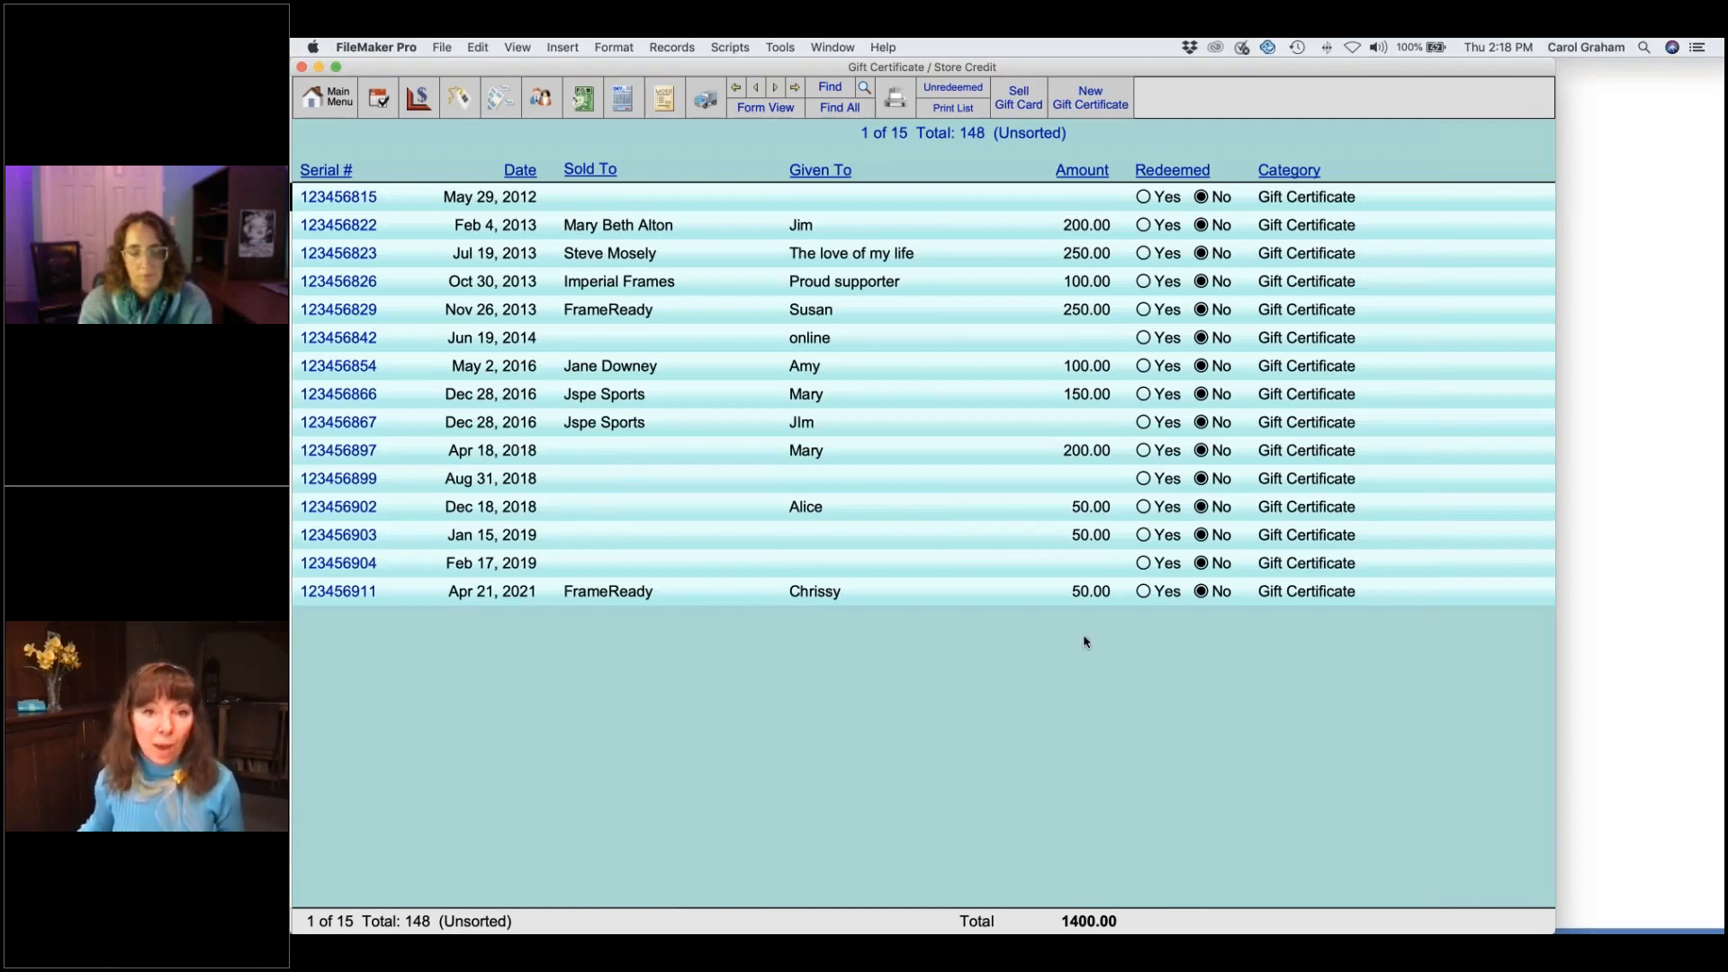
{"action": "left_click", "coordinate": [774, 109]}
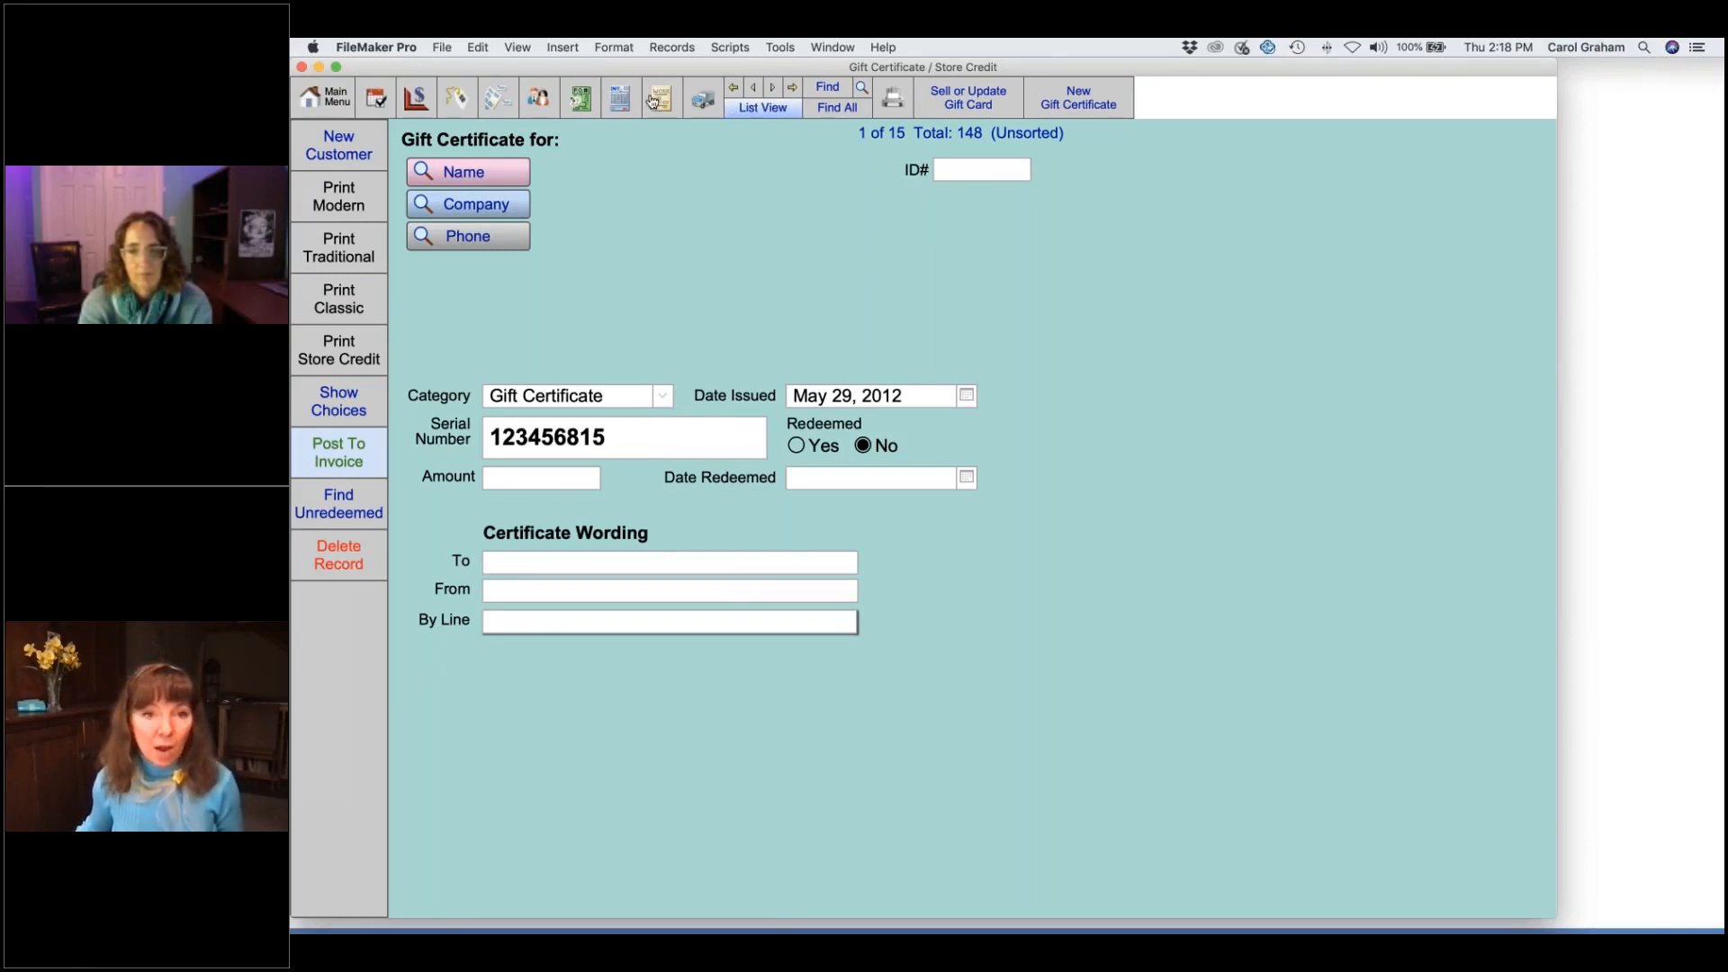
{"action": "left_click", "coordinate": [621, 97]}
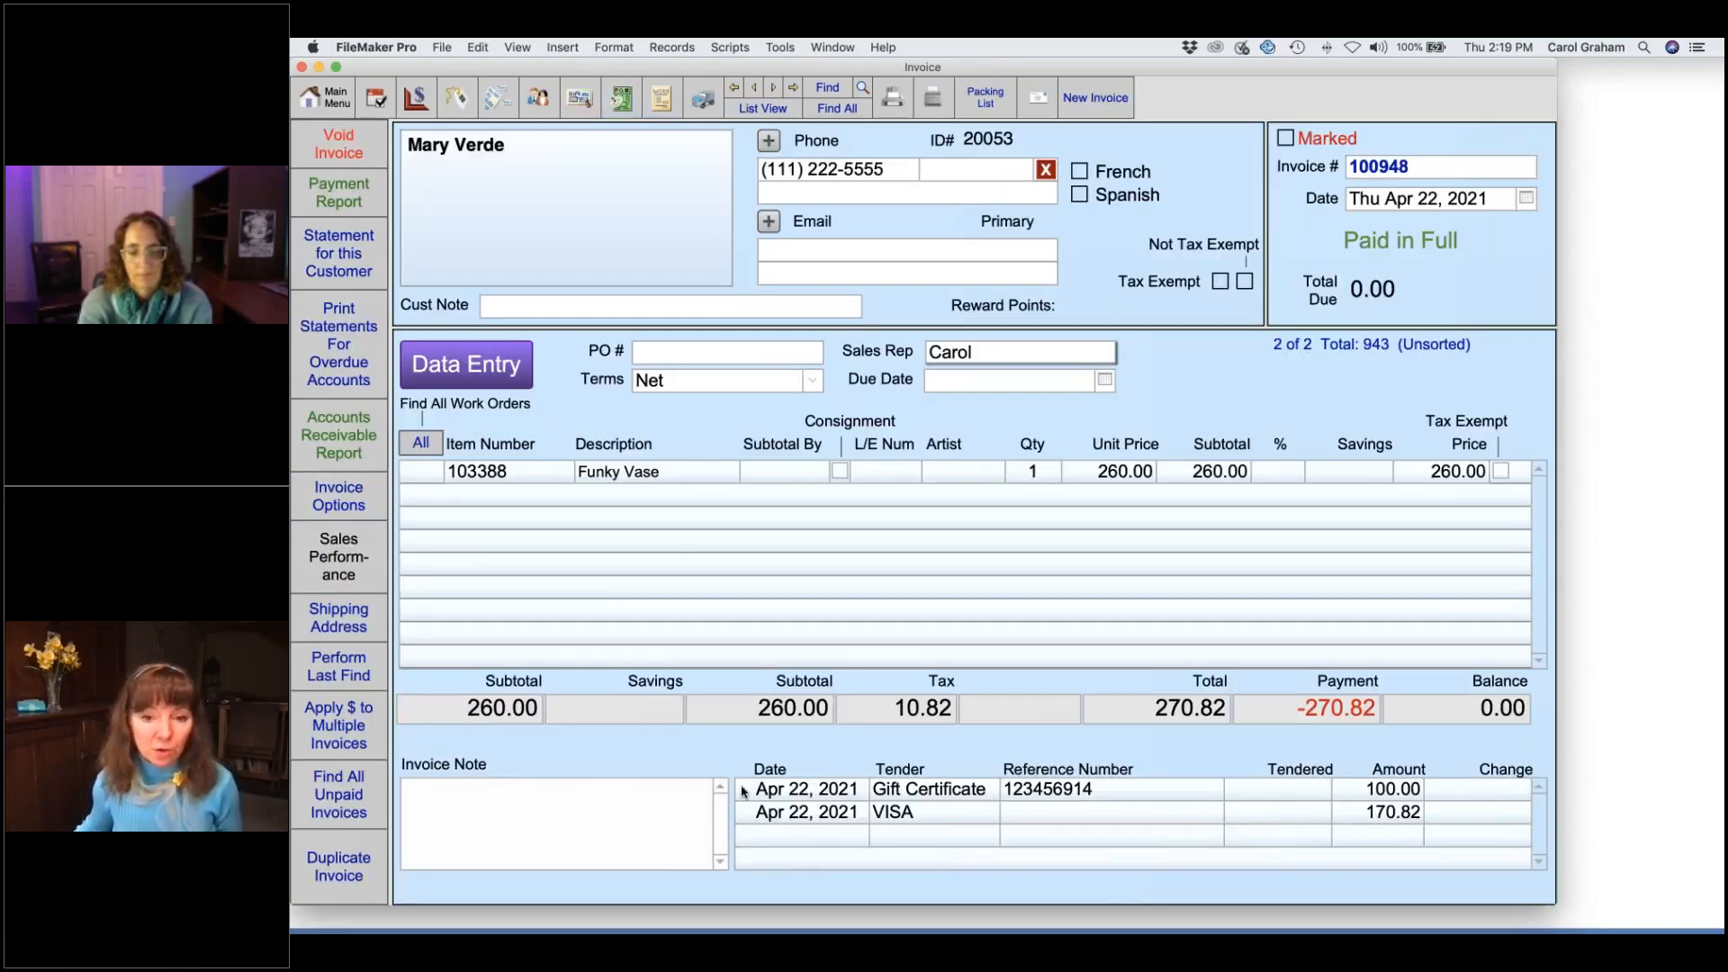
- Reopen the paid-in-full Funky Vase invoice in Data Entry, continuing past the Paid in Full warning
{"action": "left_click", "coordinate": [492, 369]}
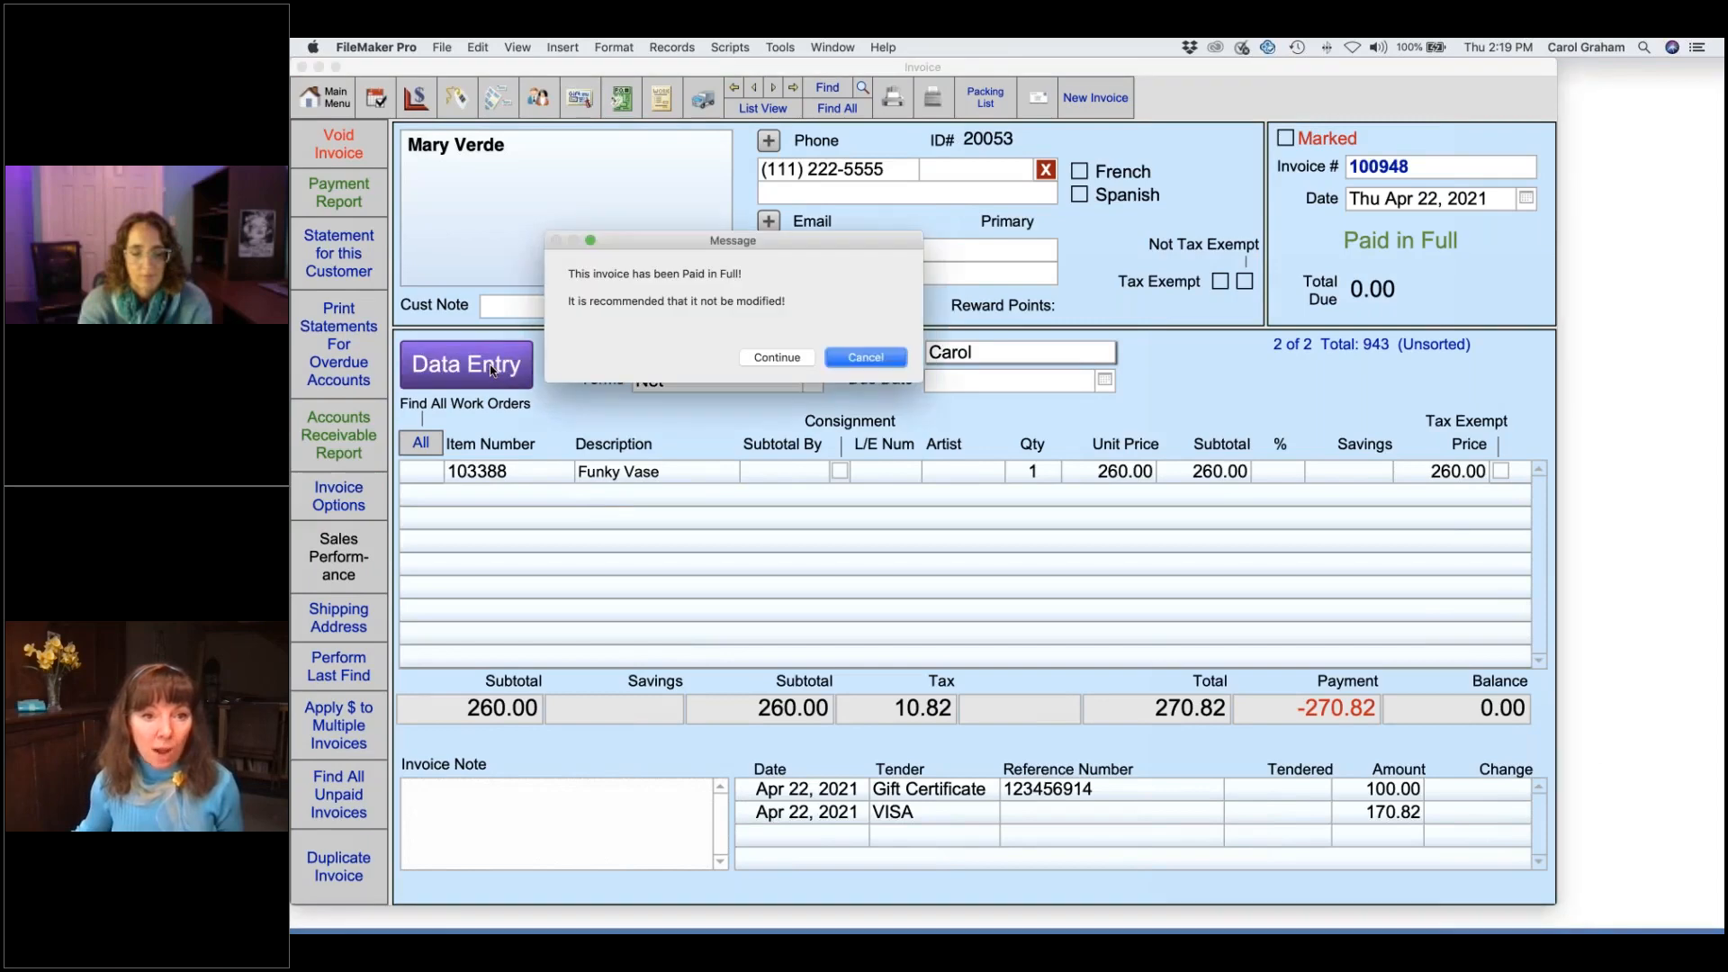
{"action": "left_click", "coordinate": [792, 359]}
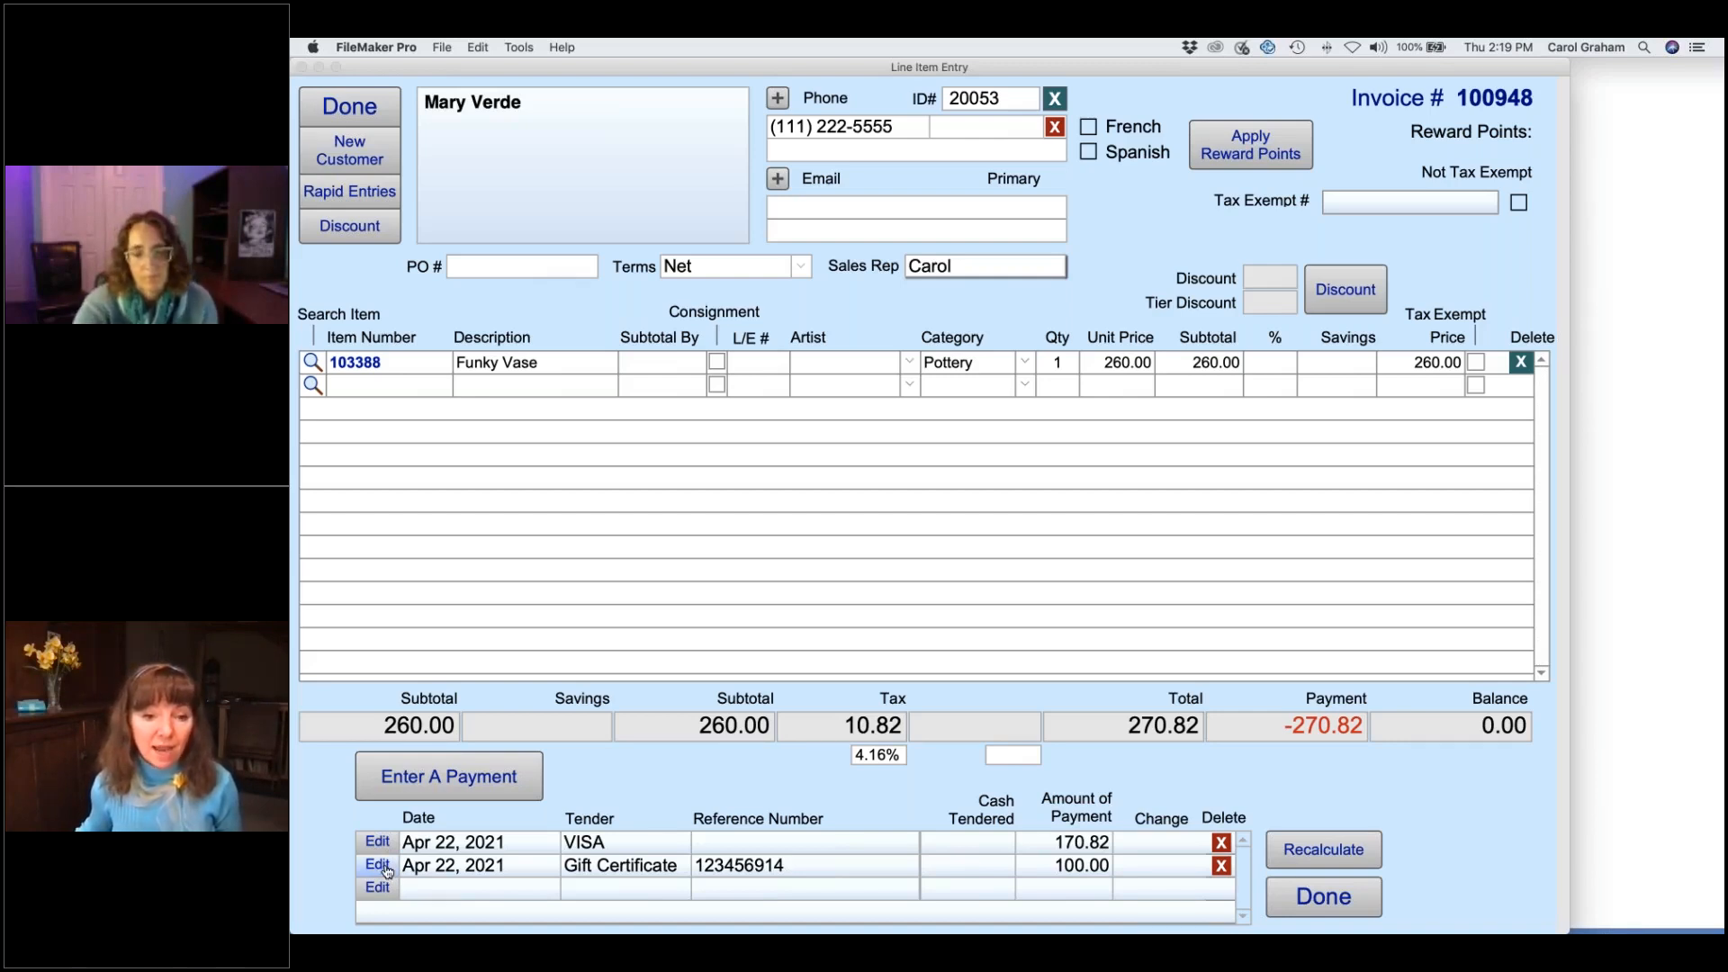
- Drop the Gift Certificate payment row so the invoice owes 100.00, then open the gift certificate records
{"action": "left_click", "coordinate": [377, 864]}
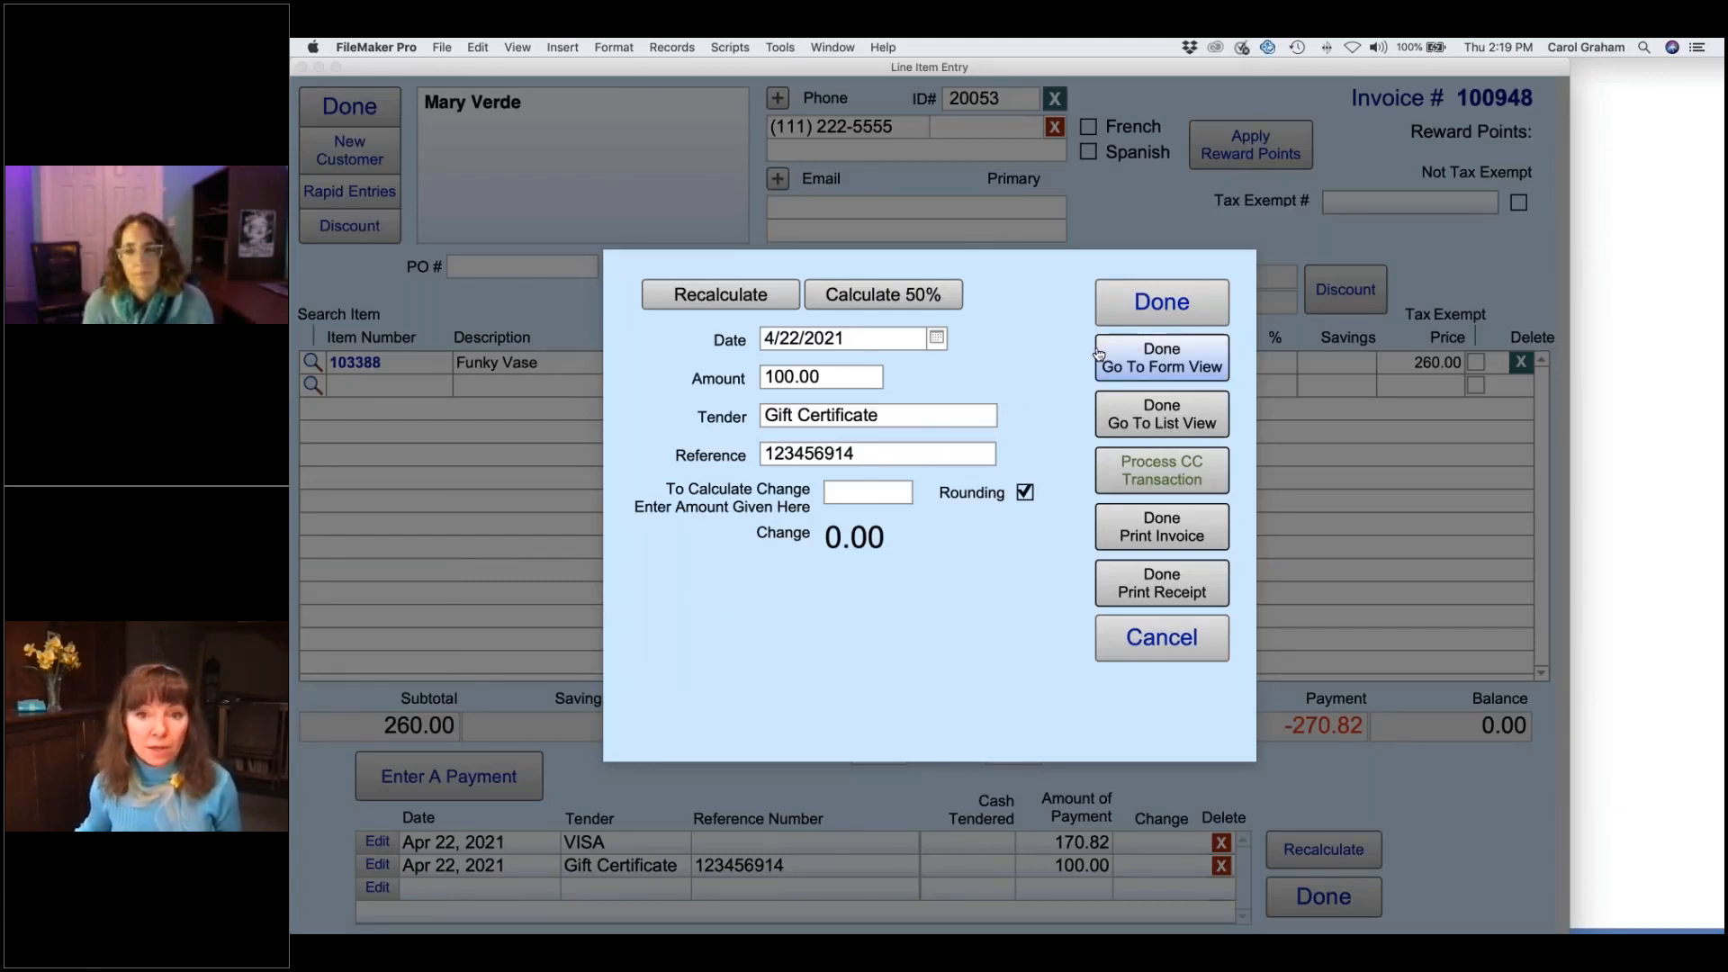
{"action": "left_click", "coordinate": [1170, 310]}
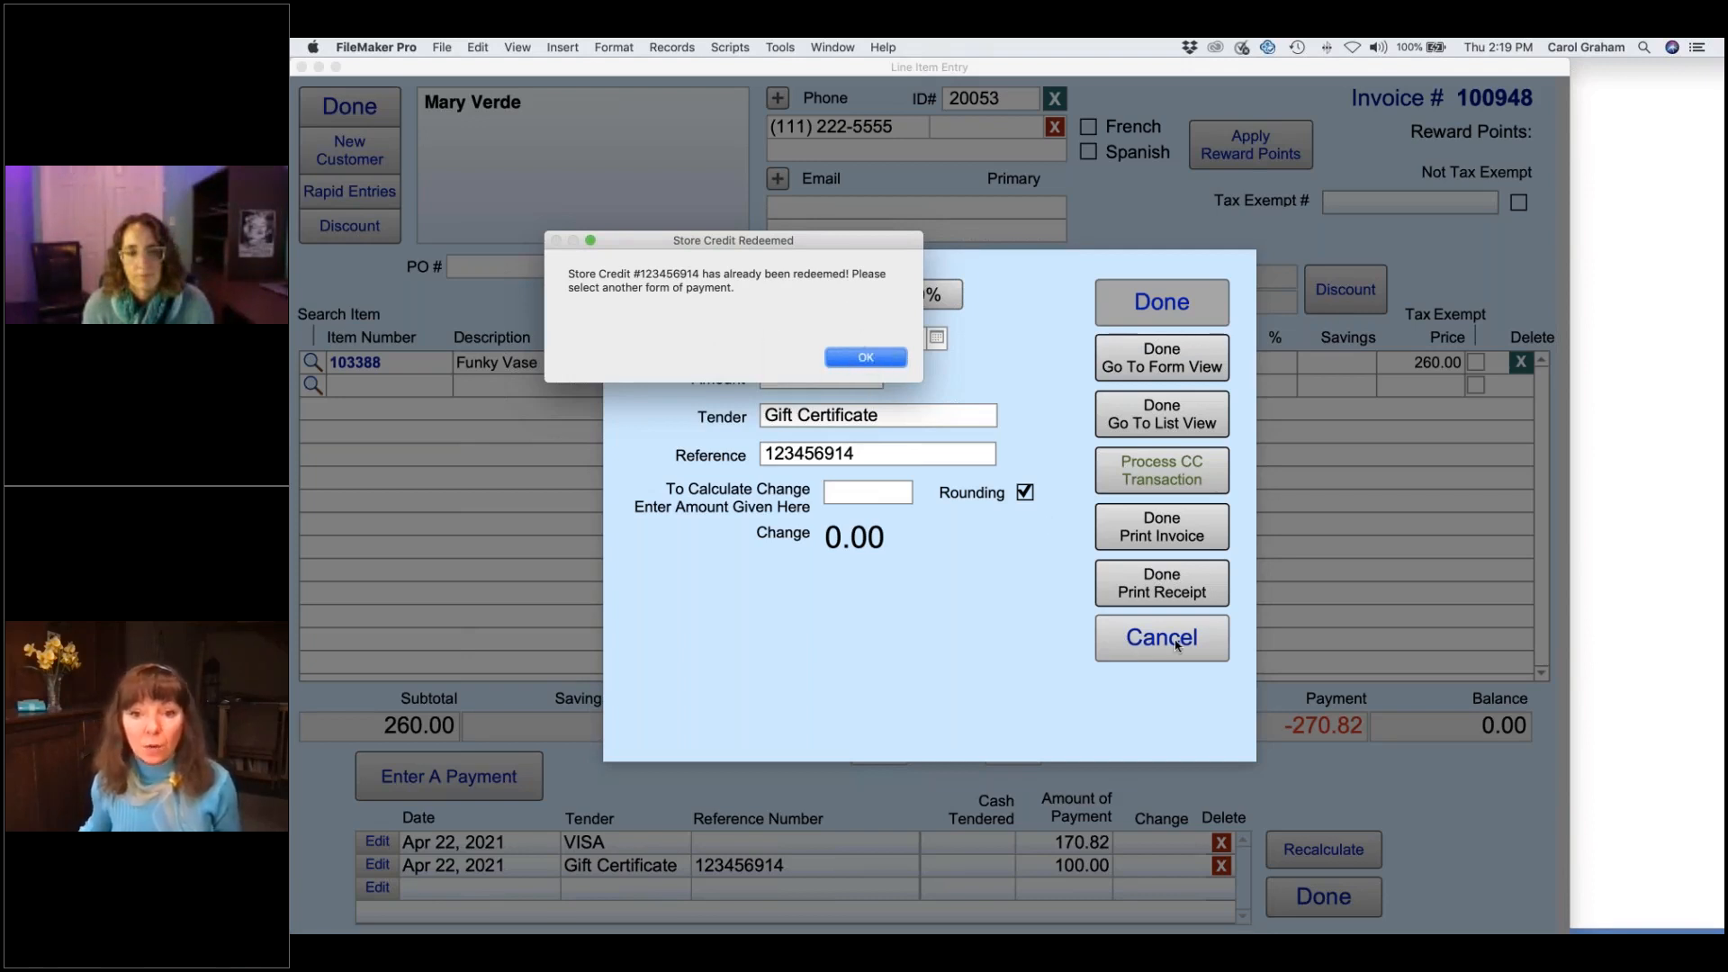
{"action": "left_click", "coordinate": [865, 358]}
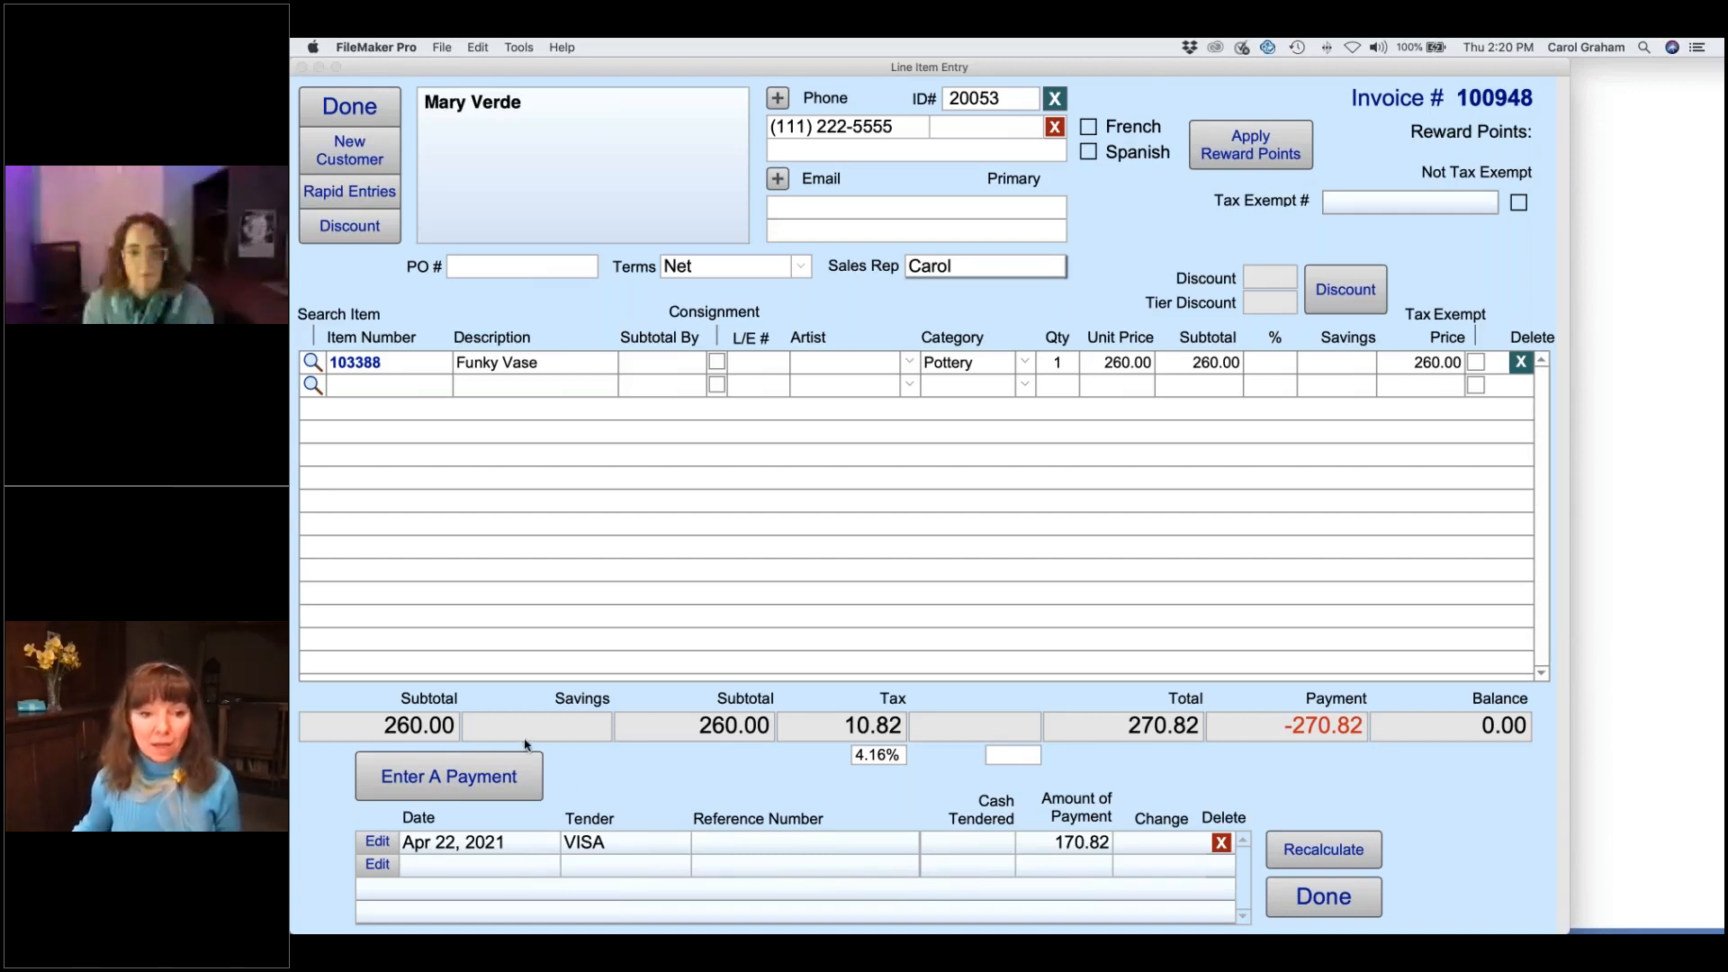
{"action": "left_click", "coordinate": [351, 108]}
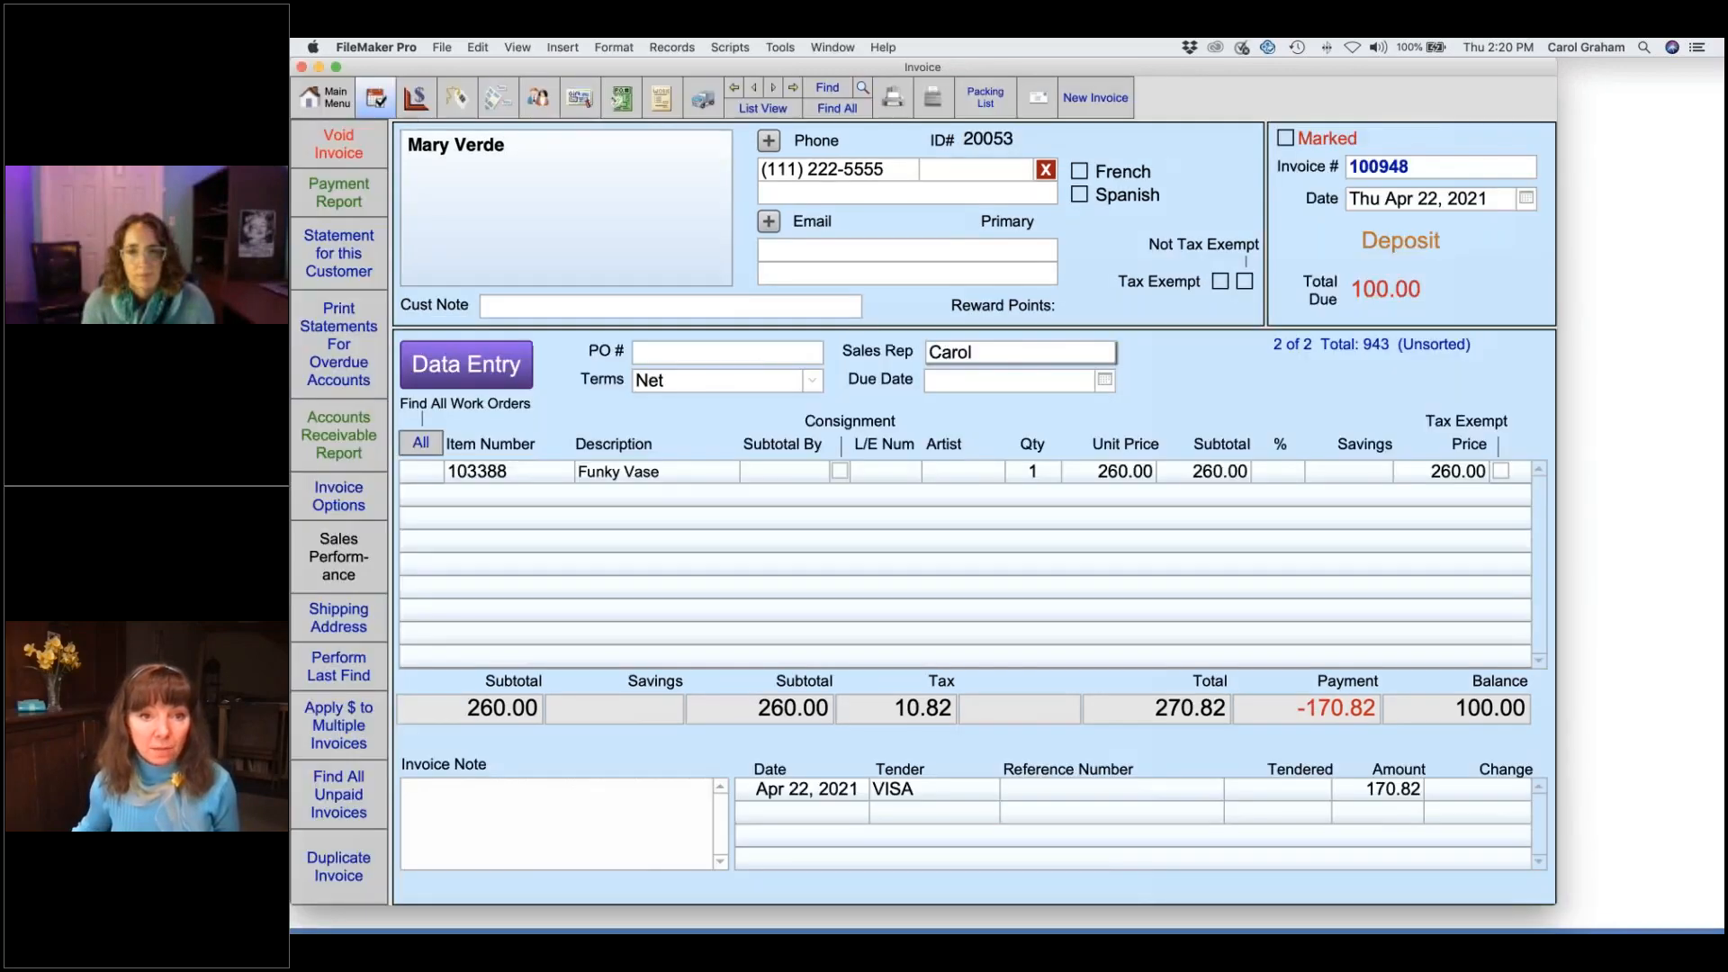
{"action": "left_click", "coordinate": [580, 97]}
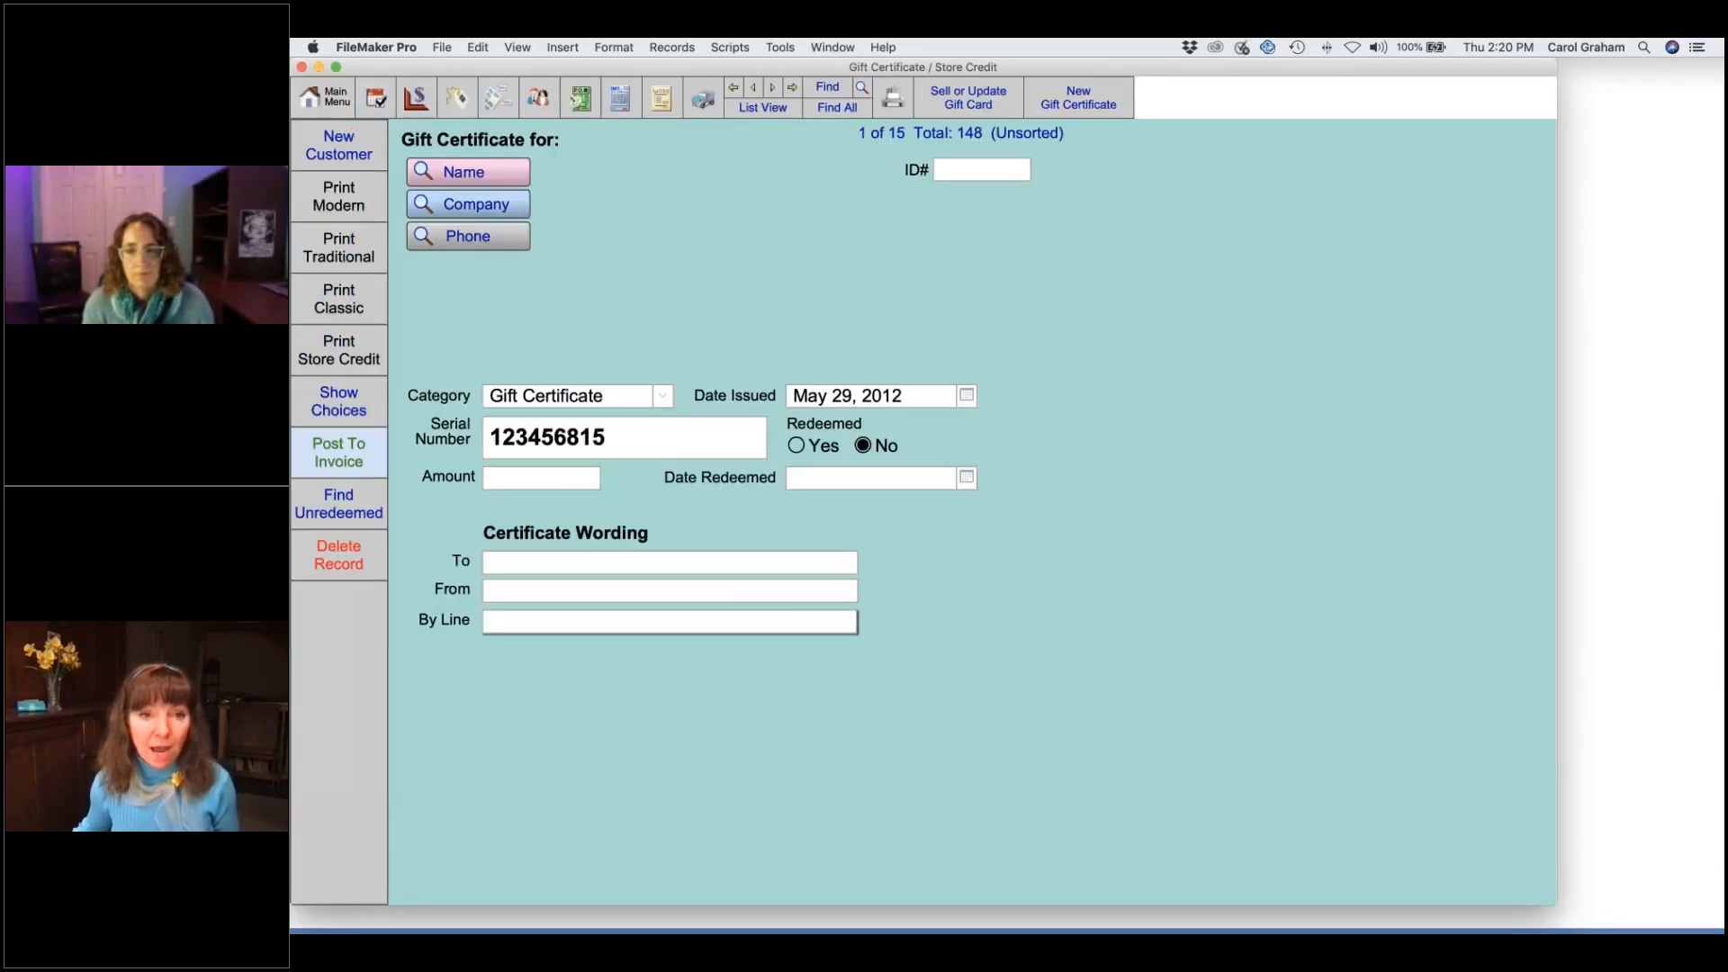
- Find the certificate by serial number, set Redeemed to No, clear its Date Redeemed, and return to the invoice
{"action": "left_click", "coordinate": [827, 90]}
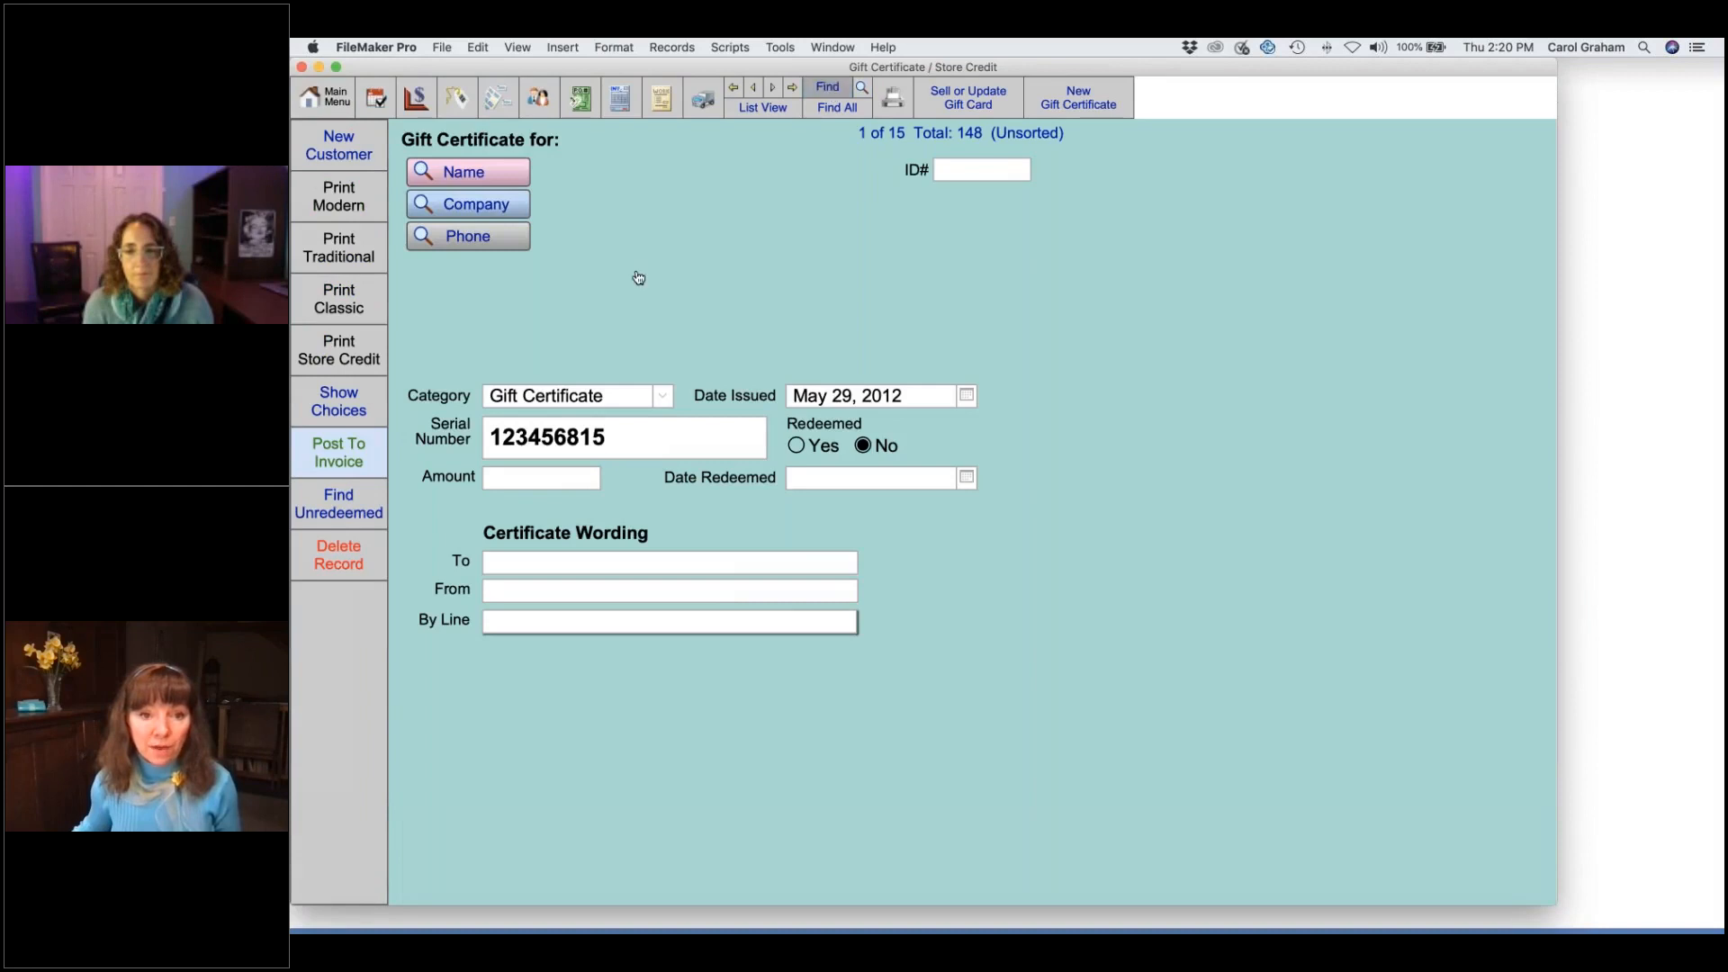
{"action": "type", "text": "123456914"}
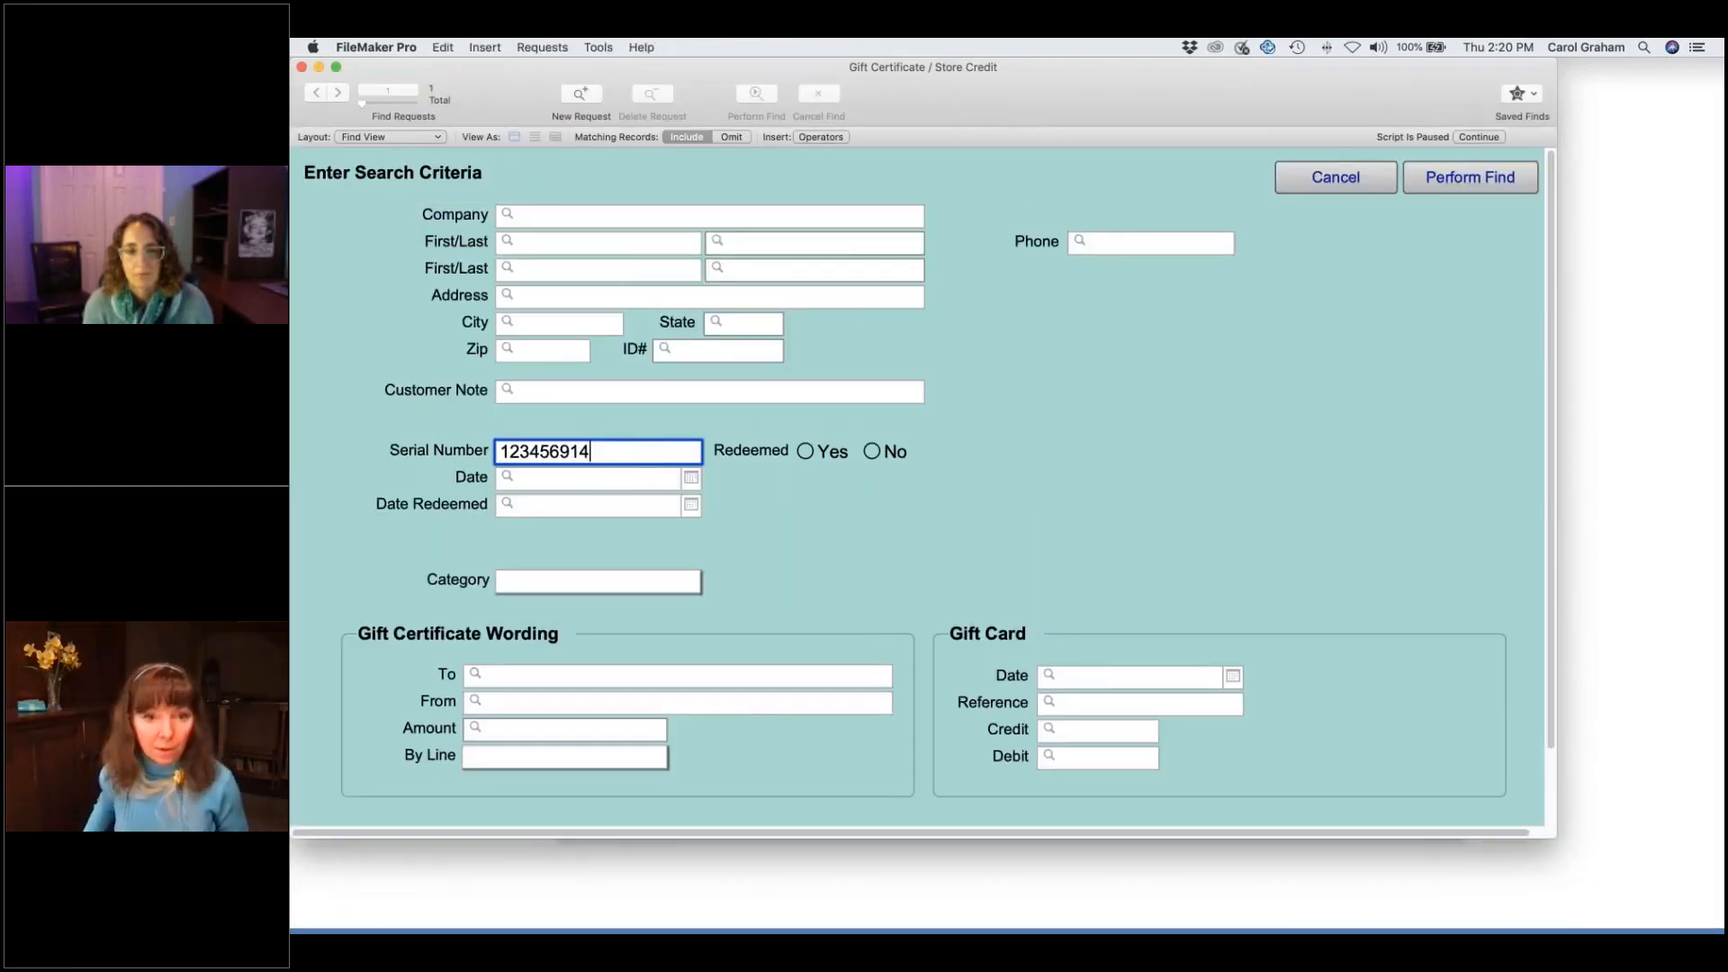
{"action": "key", "text": "Return"}
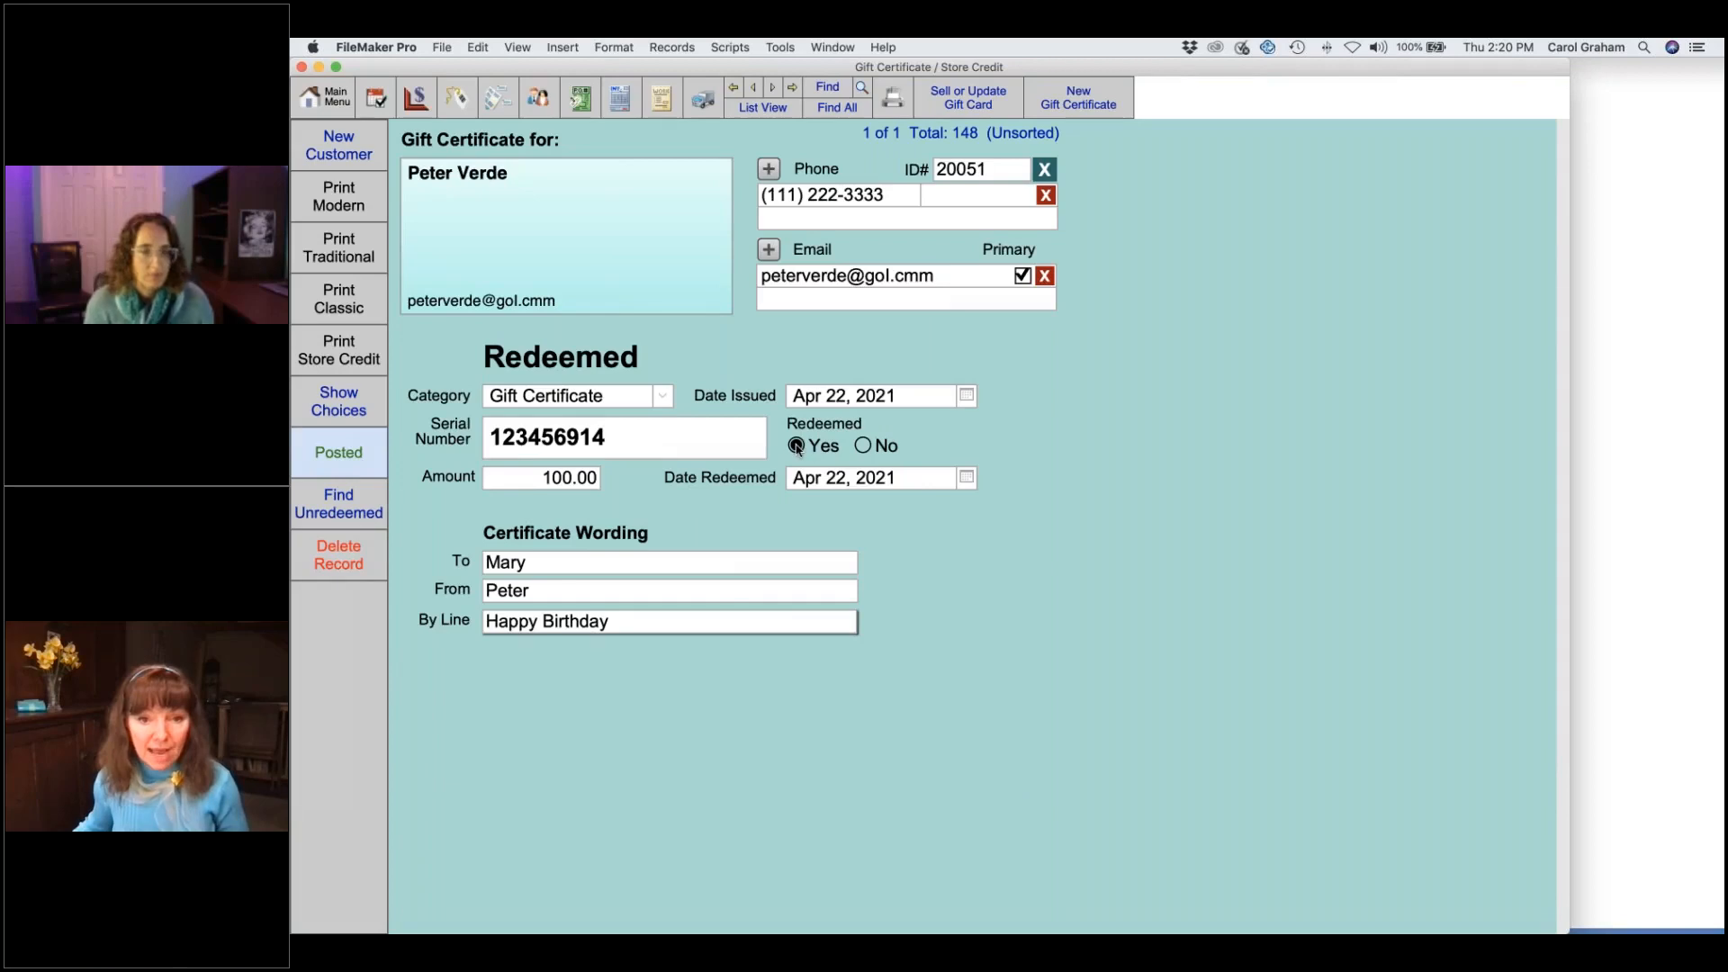
{"action": "left_click", "coordinate": [863, 446]}
{"action": "left_click", "coordinate": [911, 480]}
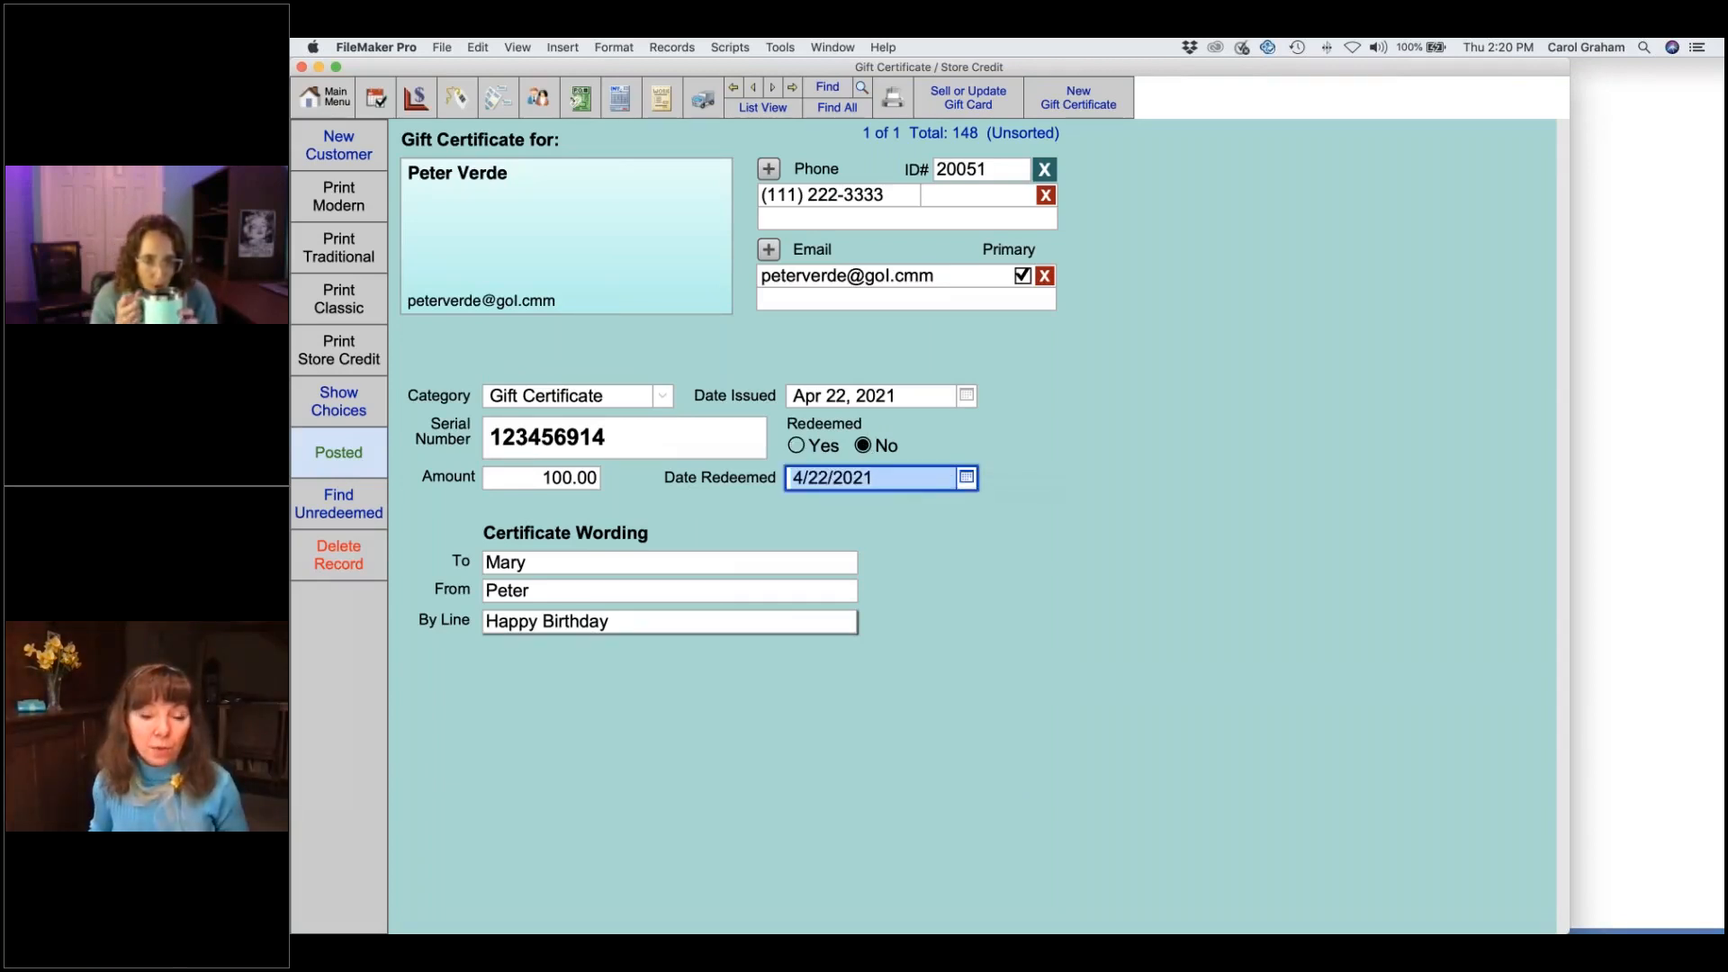
{"action": "key", "text": "BackSpace"}
{"action": "left_click", "coordinate": [985, 579]}
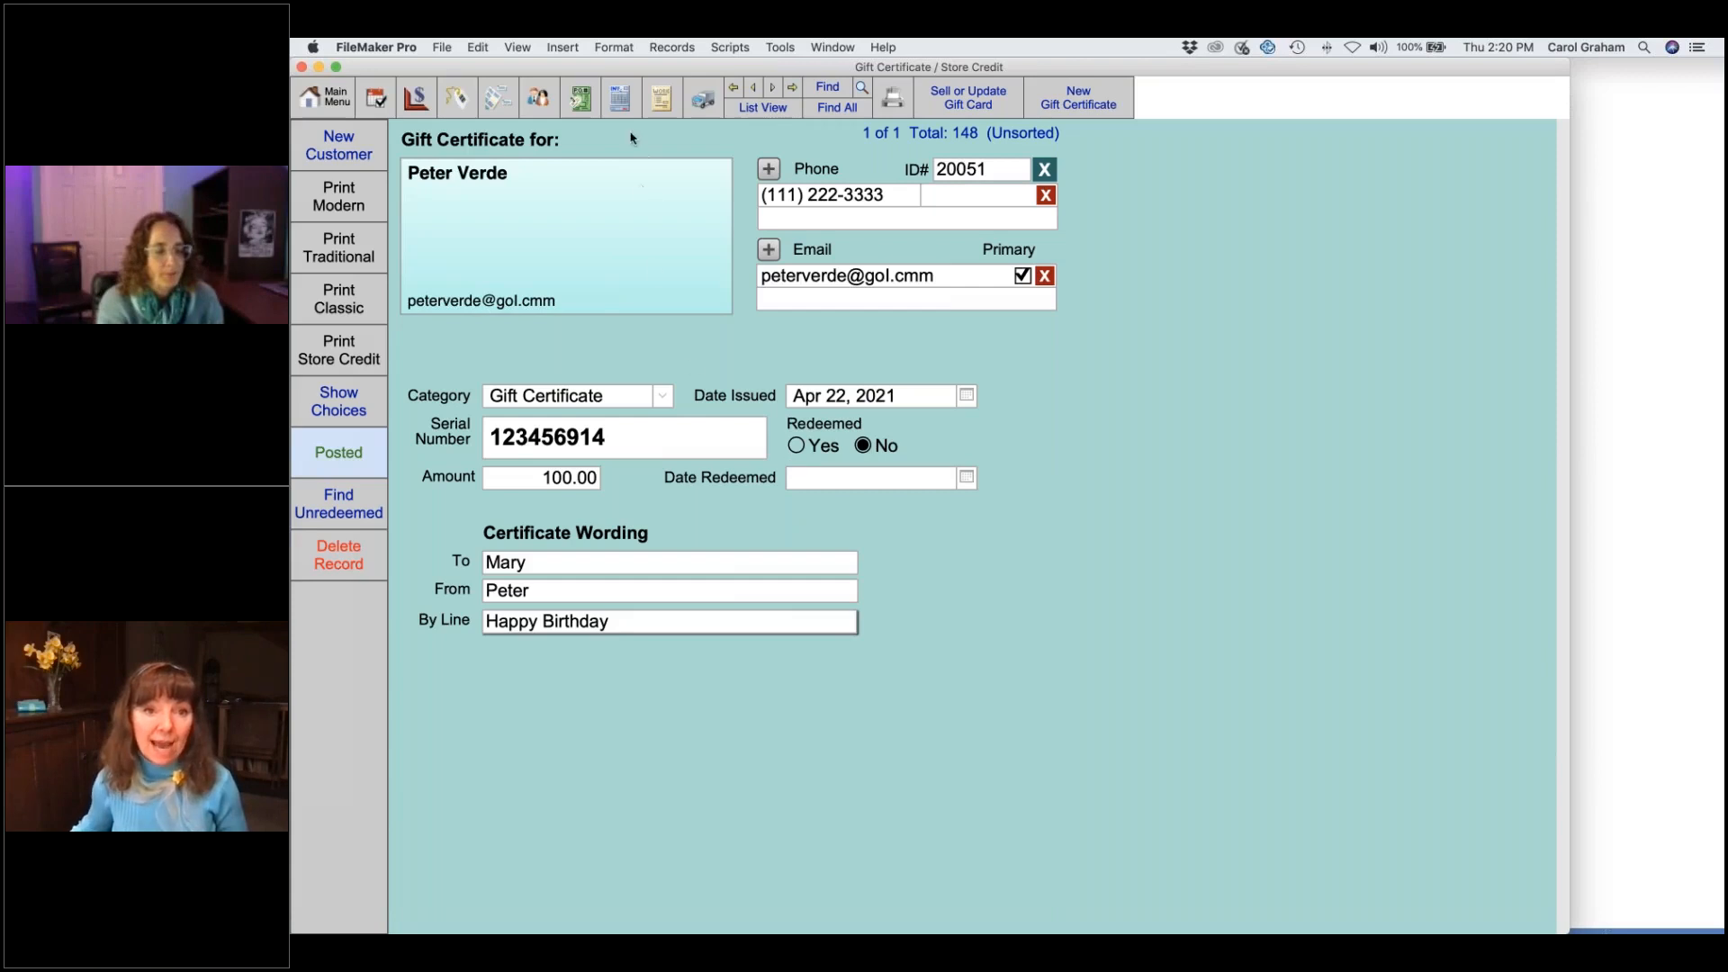
{"action": "left_click", "coordinate": [621, 102]}
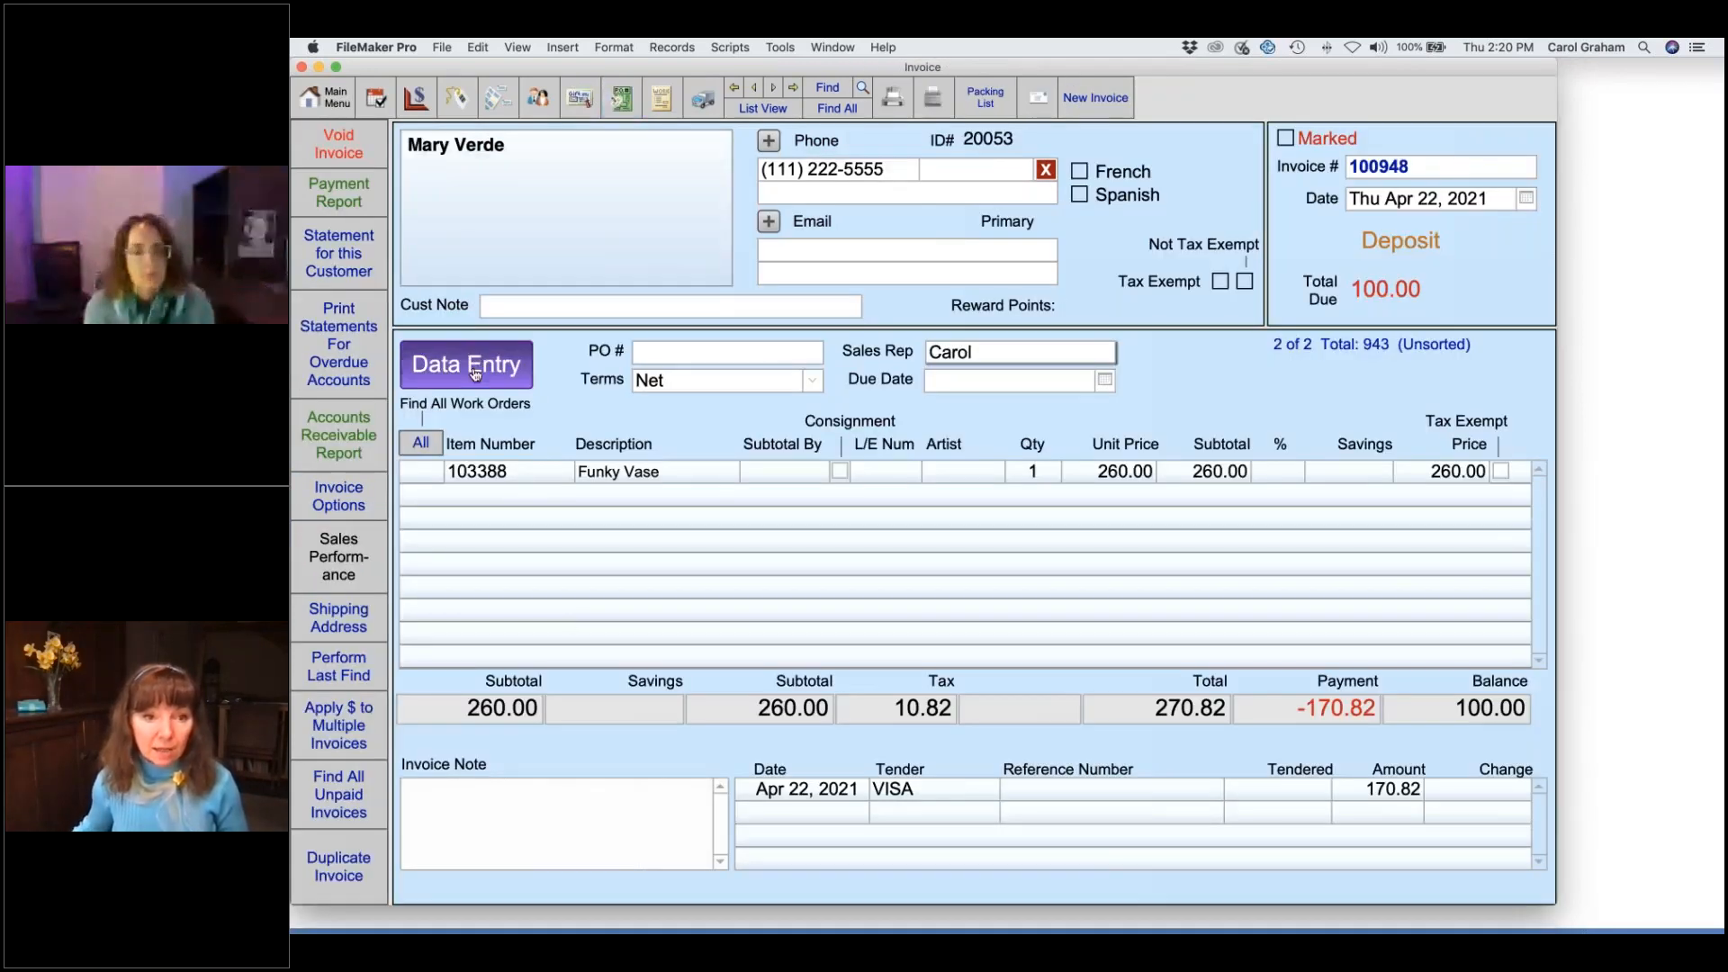
- Re-apply the 100.00 Gift Certificate payment by serial number so the invoice is Paid in Full, then go to Main Menu
{"action": "left_click", "coordinate": [475, 362]}
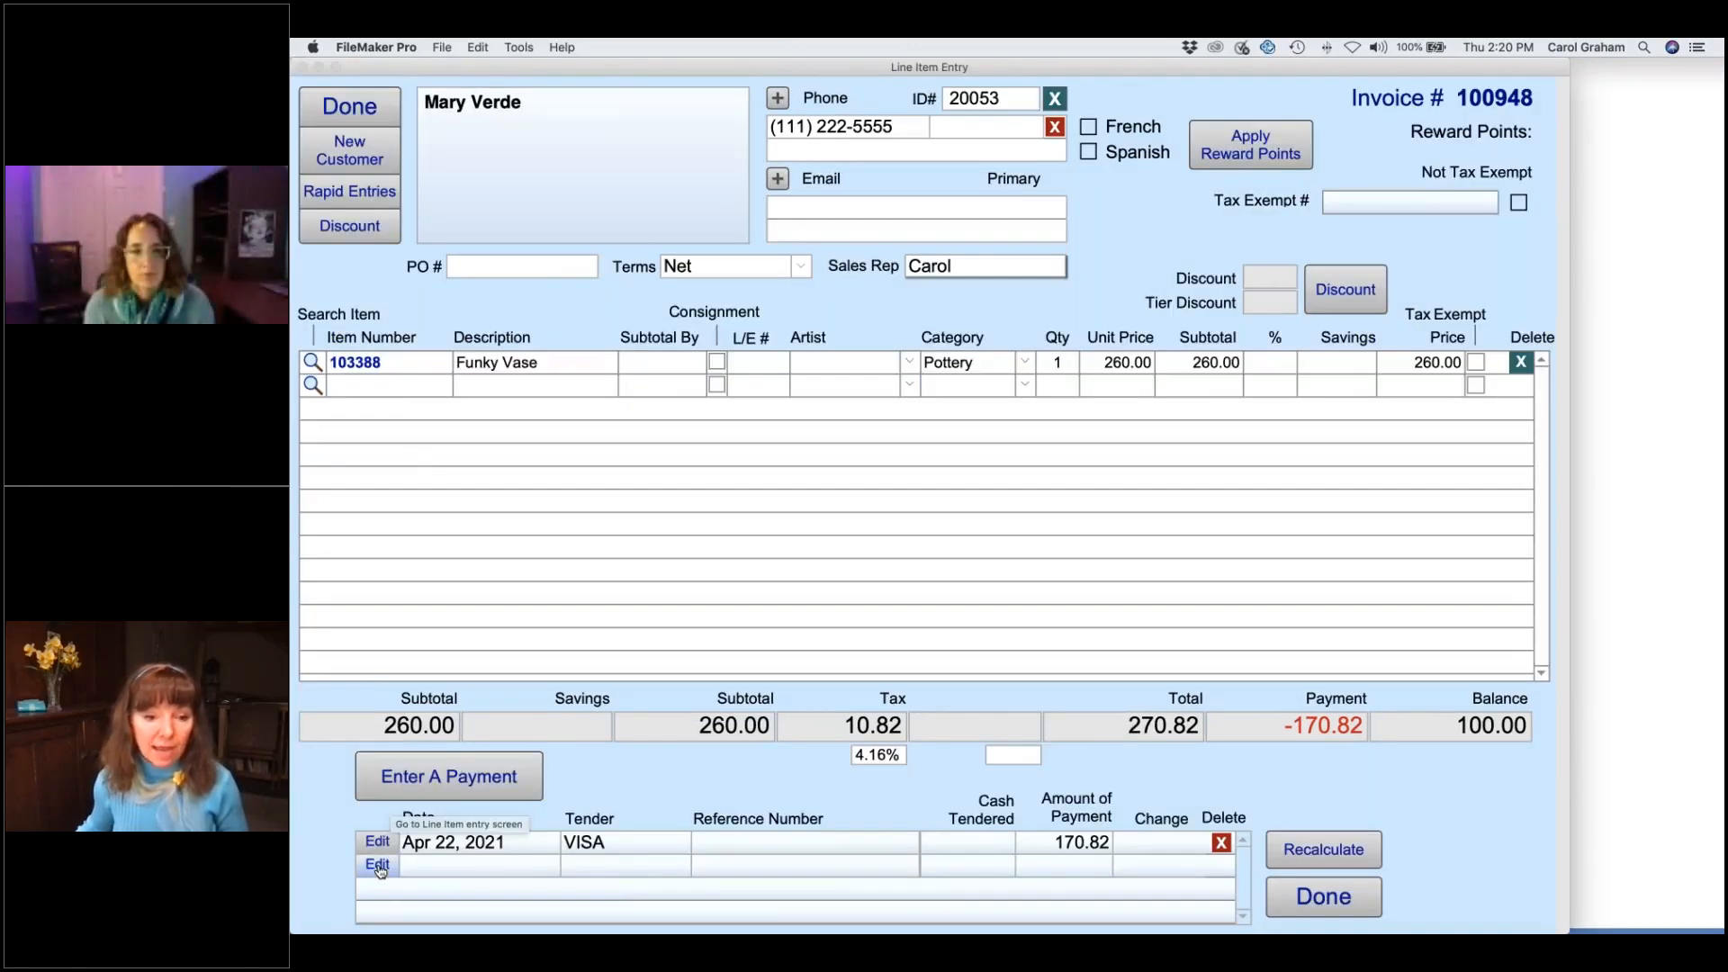
{"action": "left_click", "coordinate": [423, 790]}
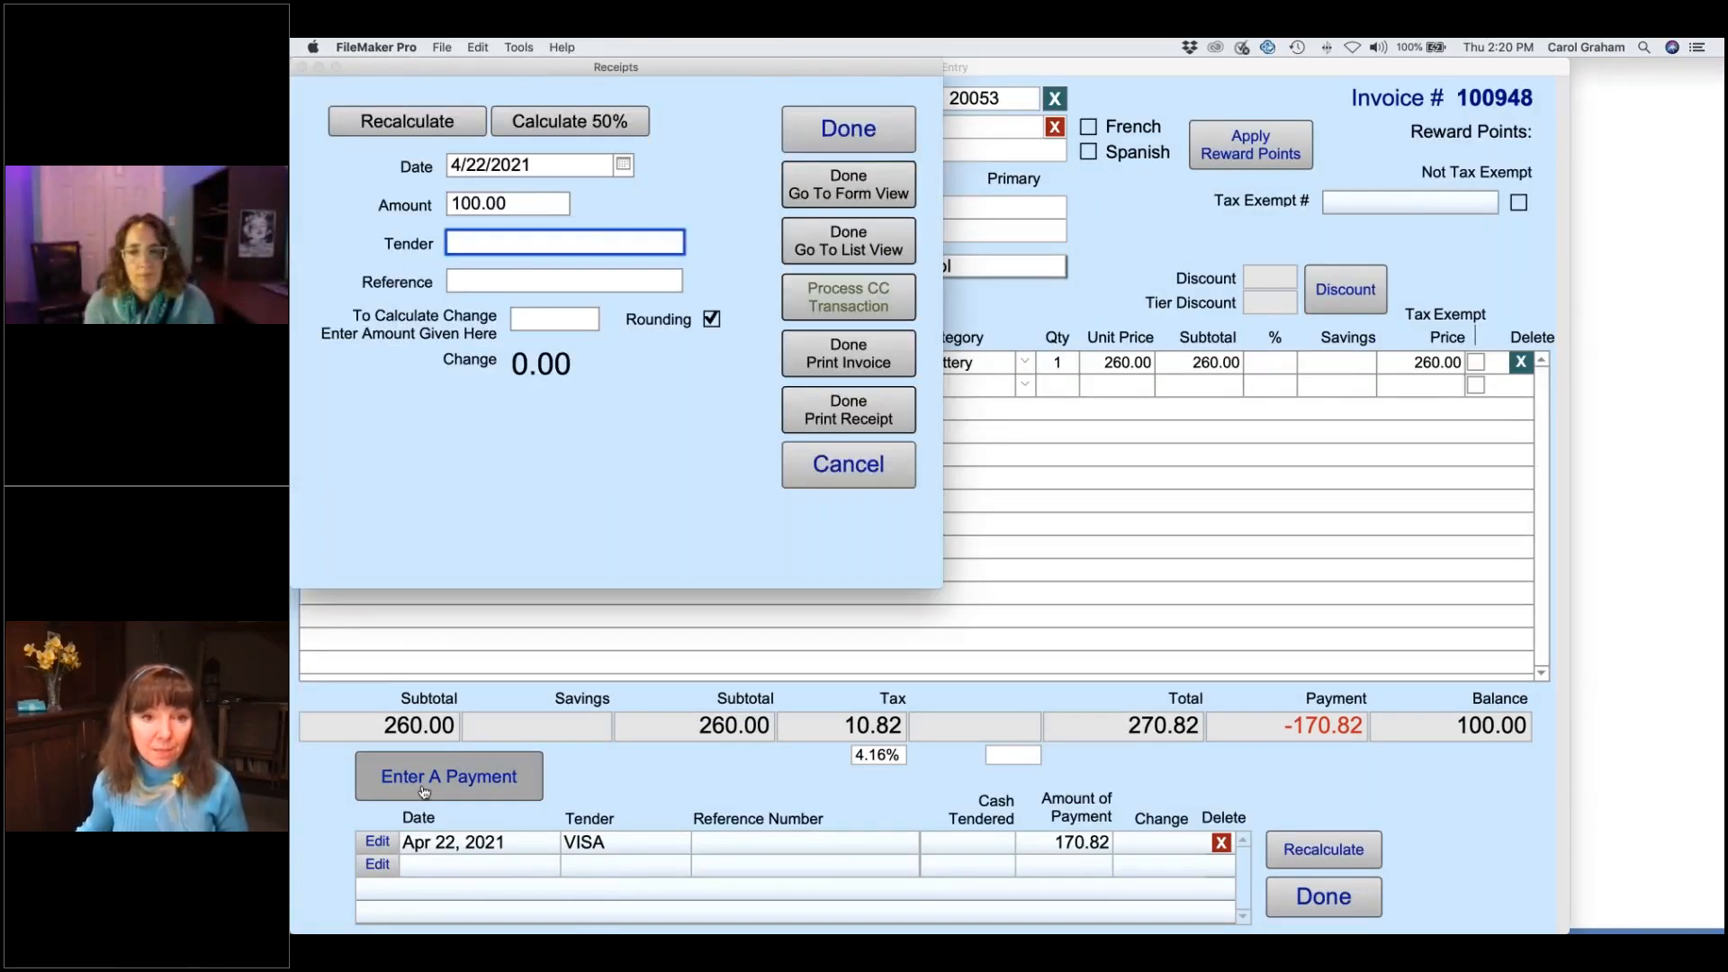
{"action": "left_click", "coordinate": [546, 454]}
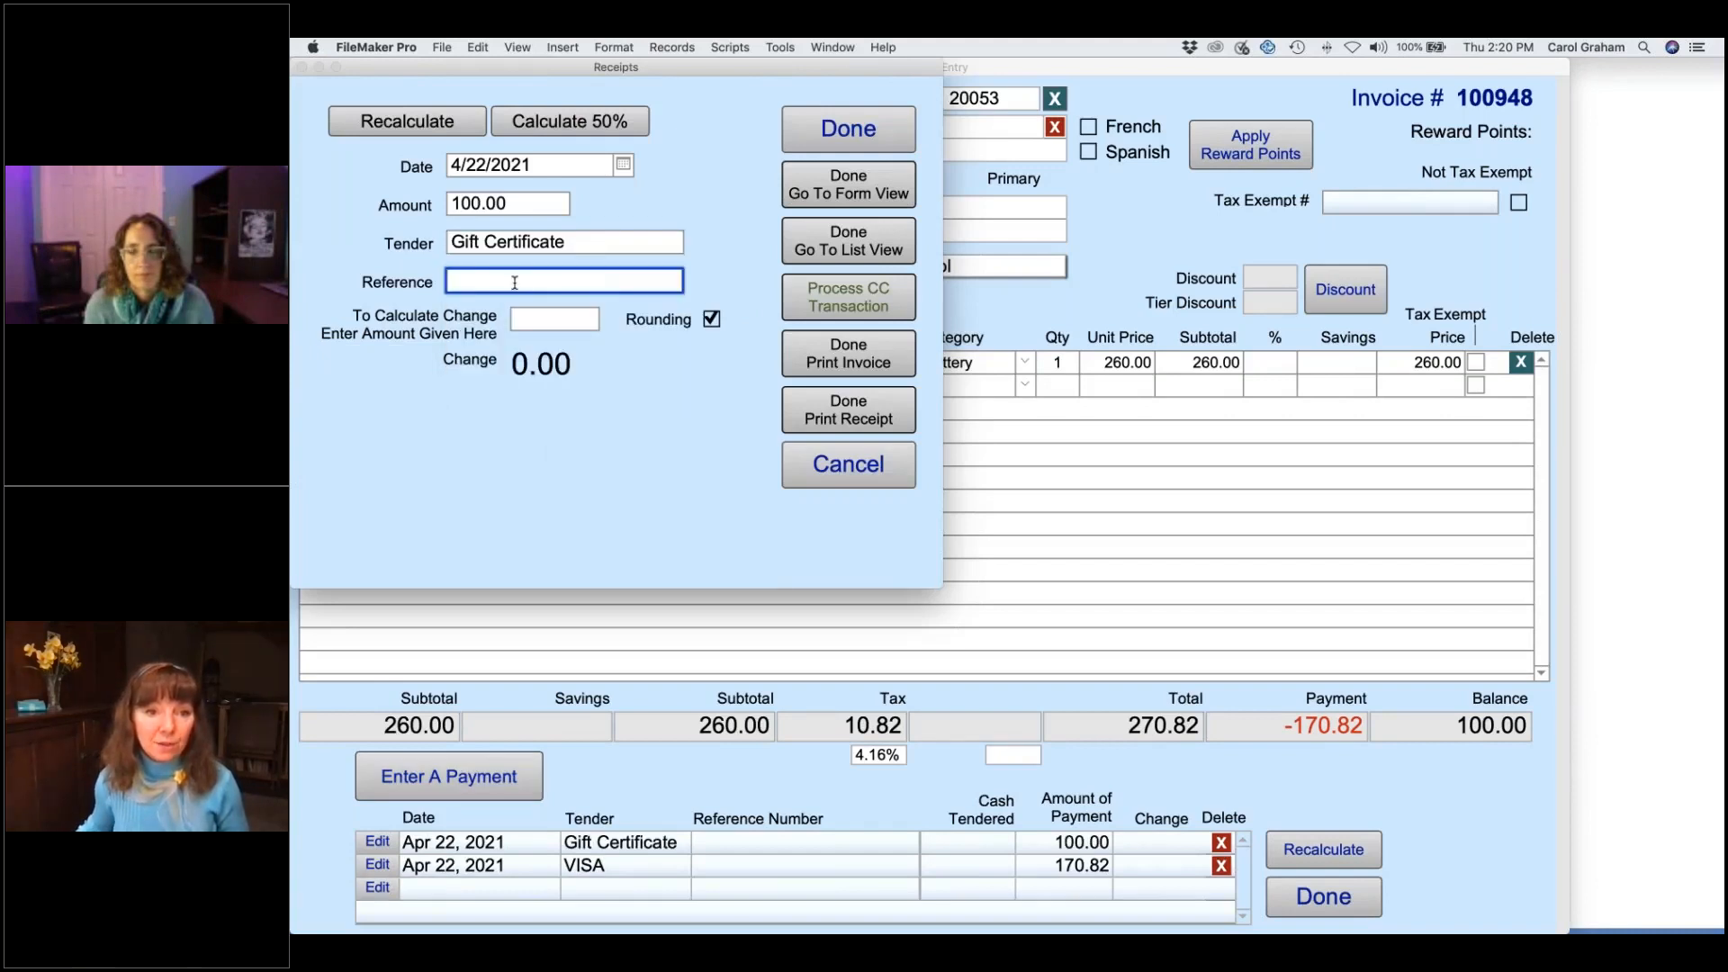
{"action": "type", "text": "123456914"}
{"action": "left_click", "coordinate": [528, 425]}
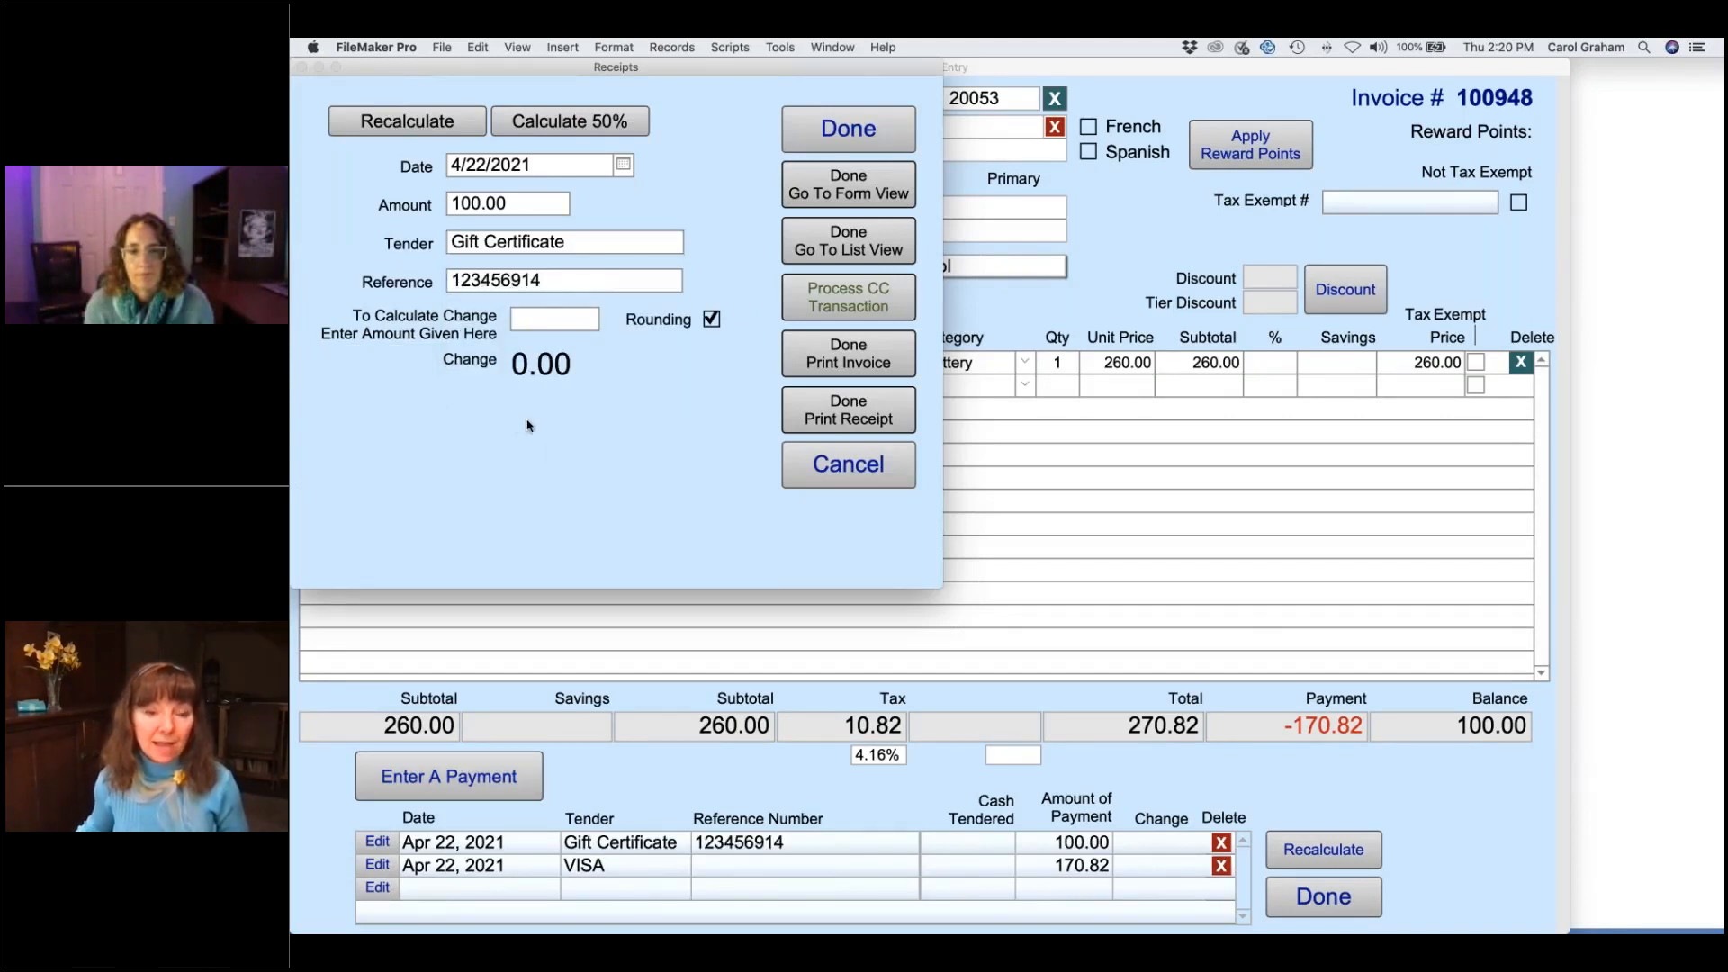
{"action": "left_click", "coordinate": [830, 147]}
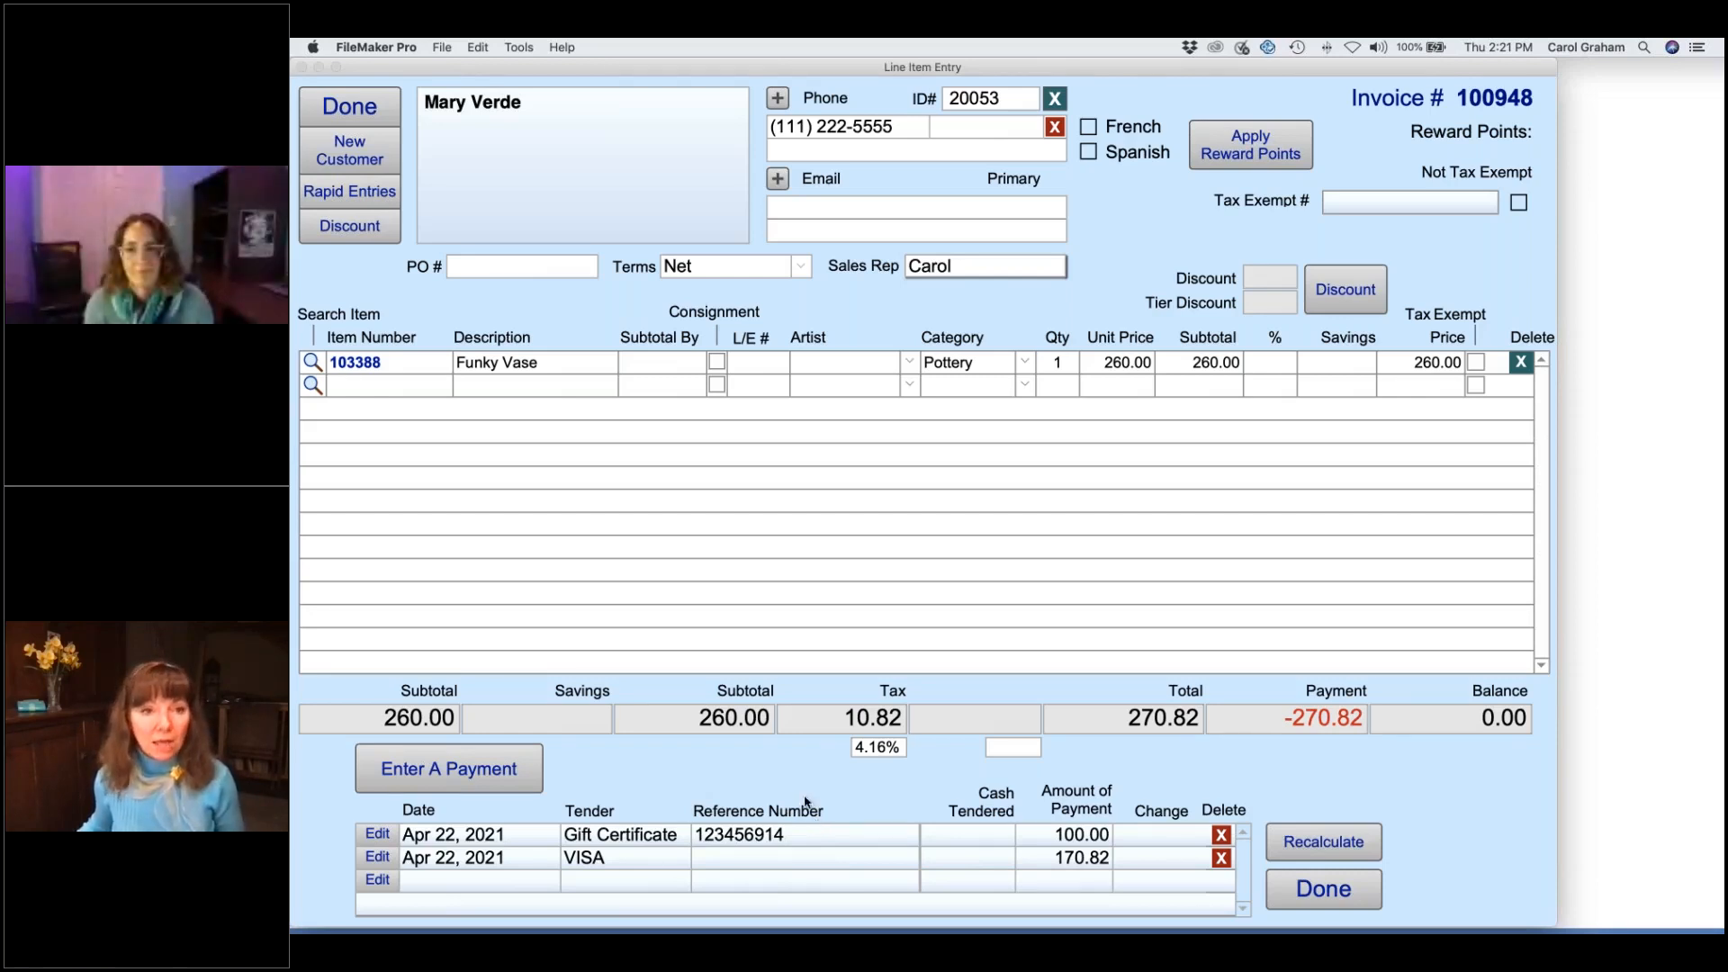
{"action": "left_click", "coordinate": [349, 107]}
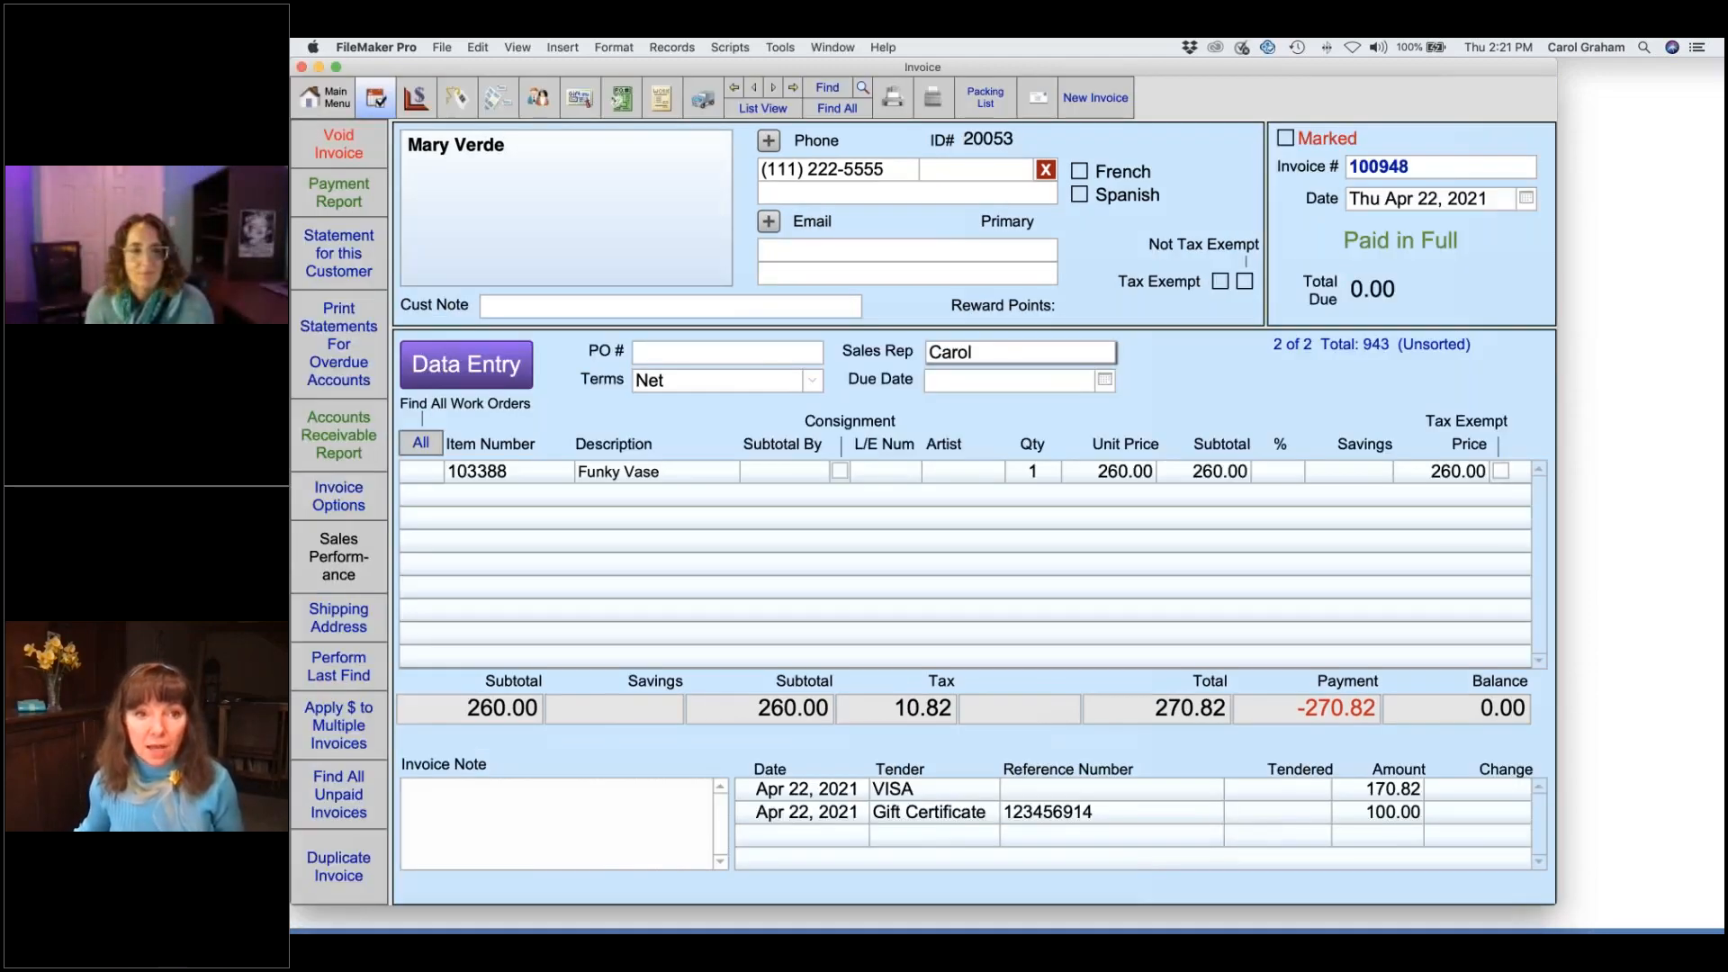
{"action": "left_click", "coordinate": [328, 98]}
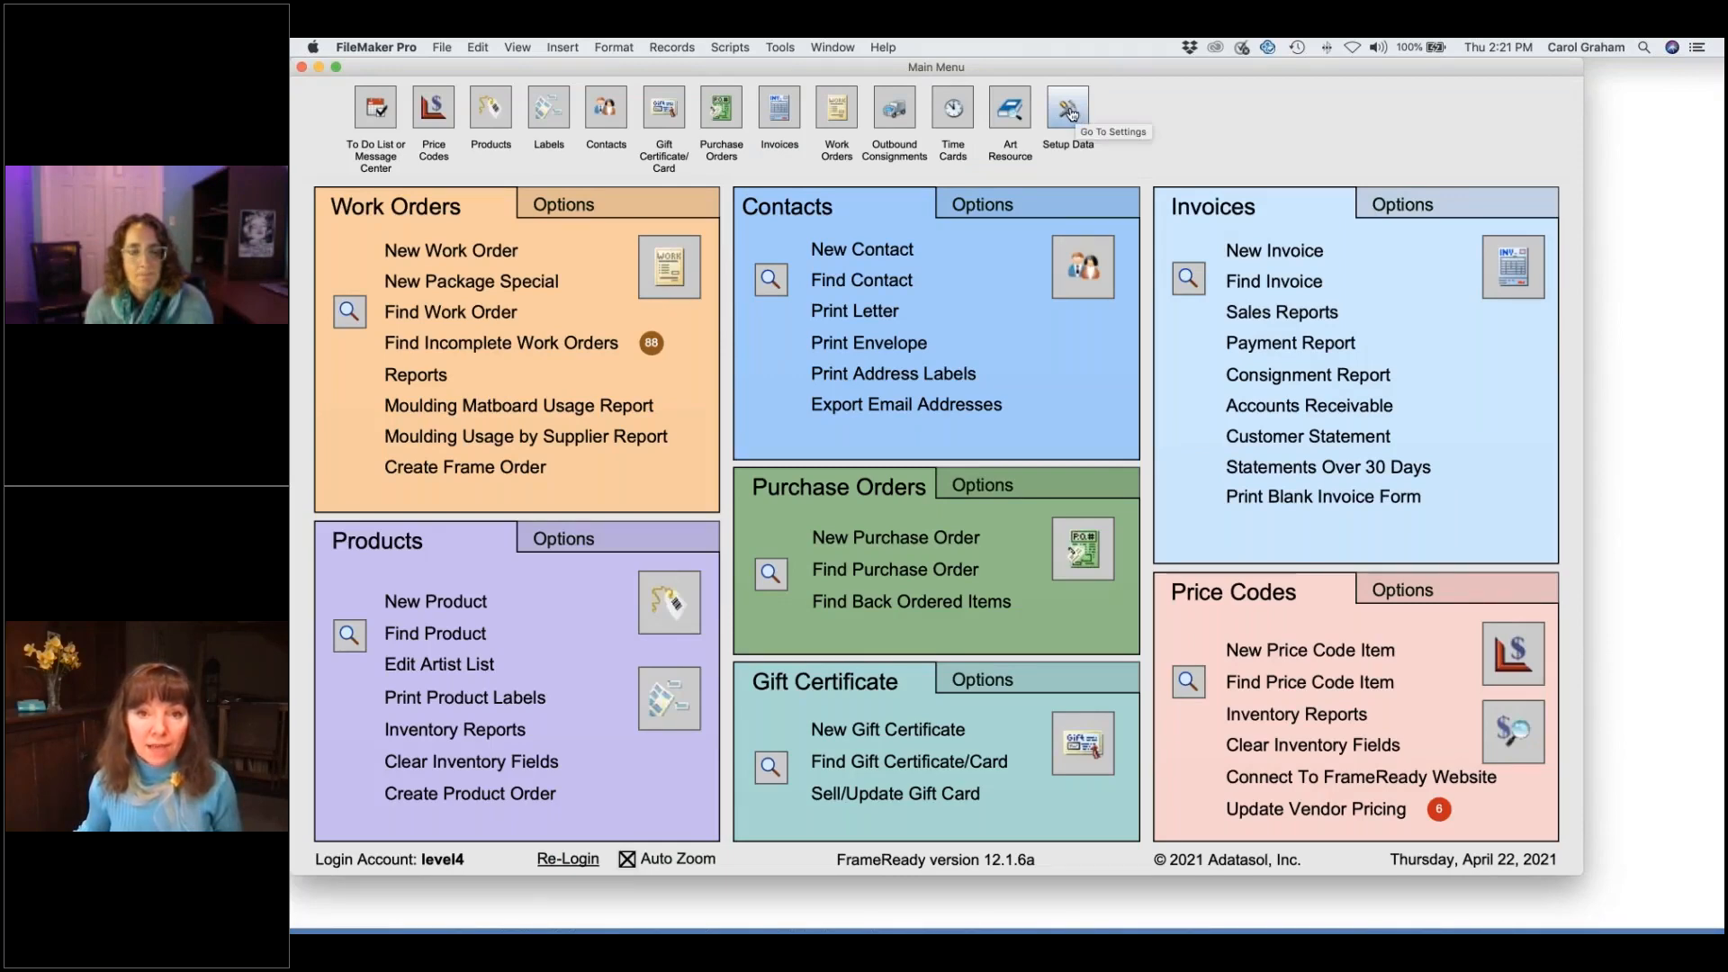
- Review the Logo tab in Setup Data, then reopen Setup Data on the Imperial Frames Info page
{"action": "left_click", "coordinate": [1070, 110]}
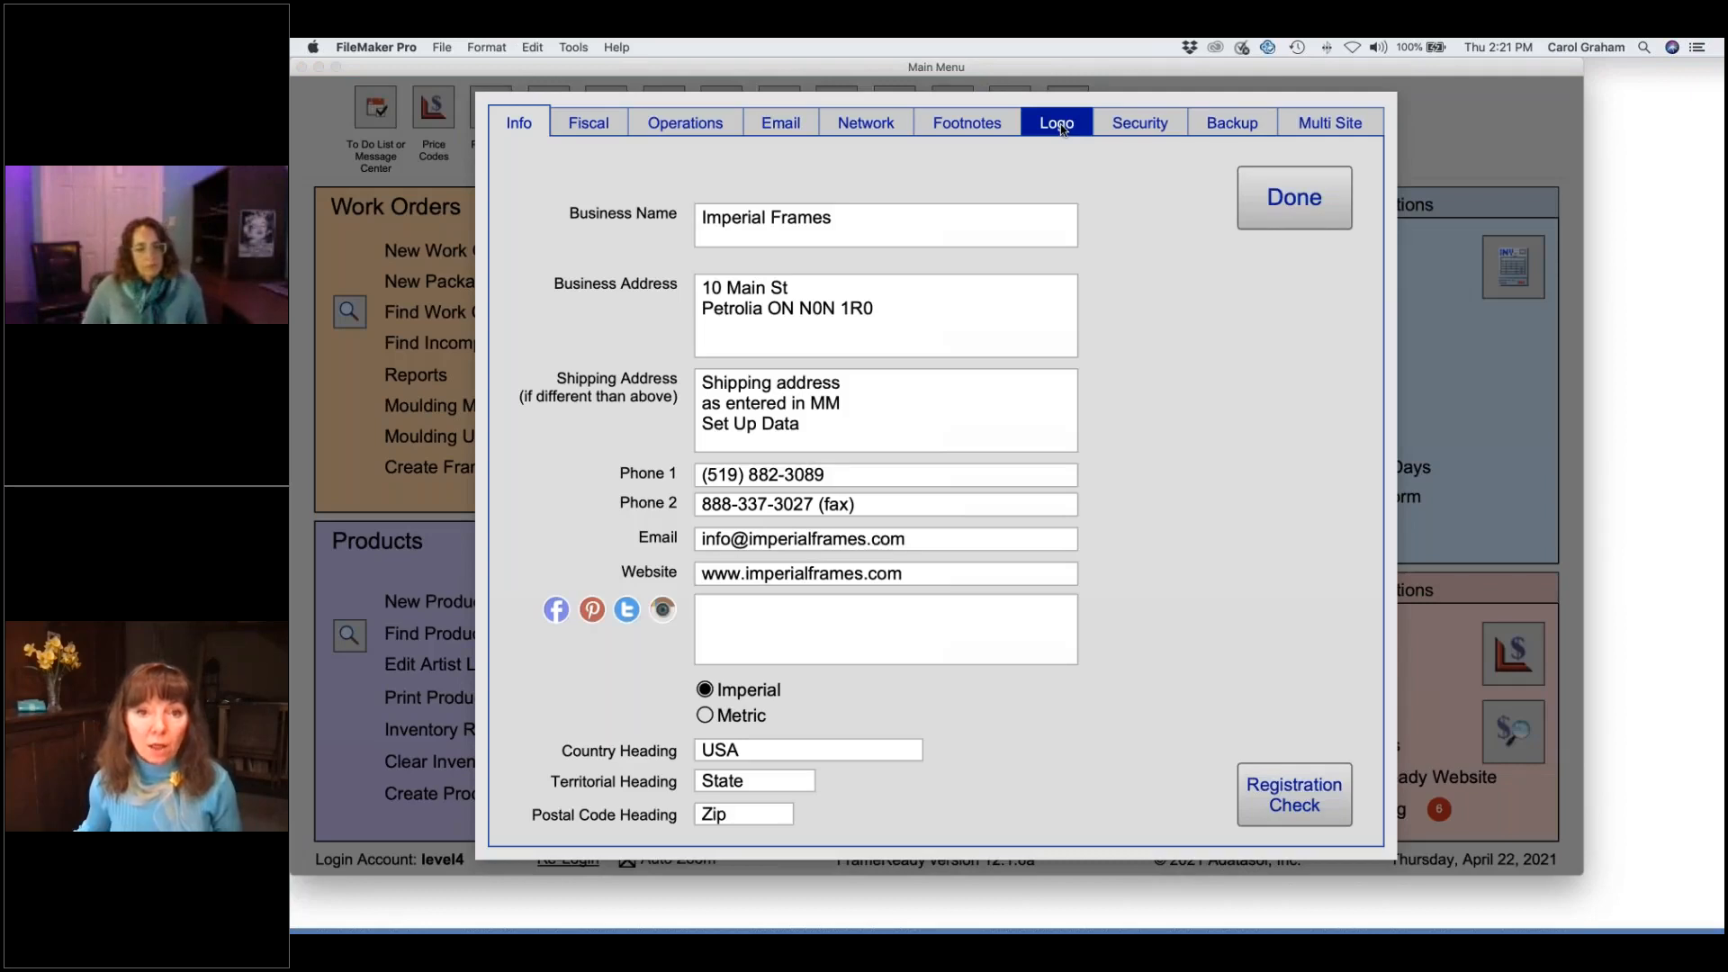
{"action": "left_click", "coordinate": [1060, 126]}
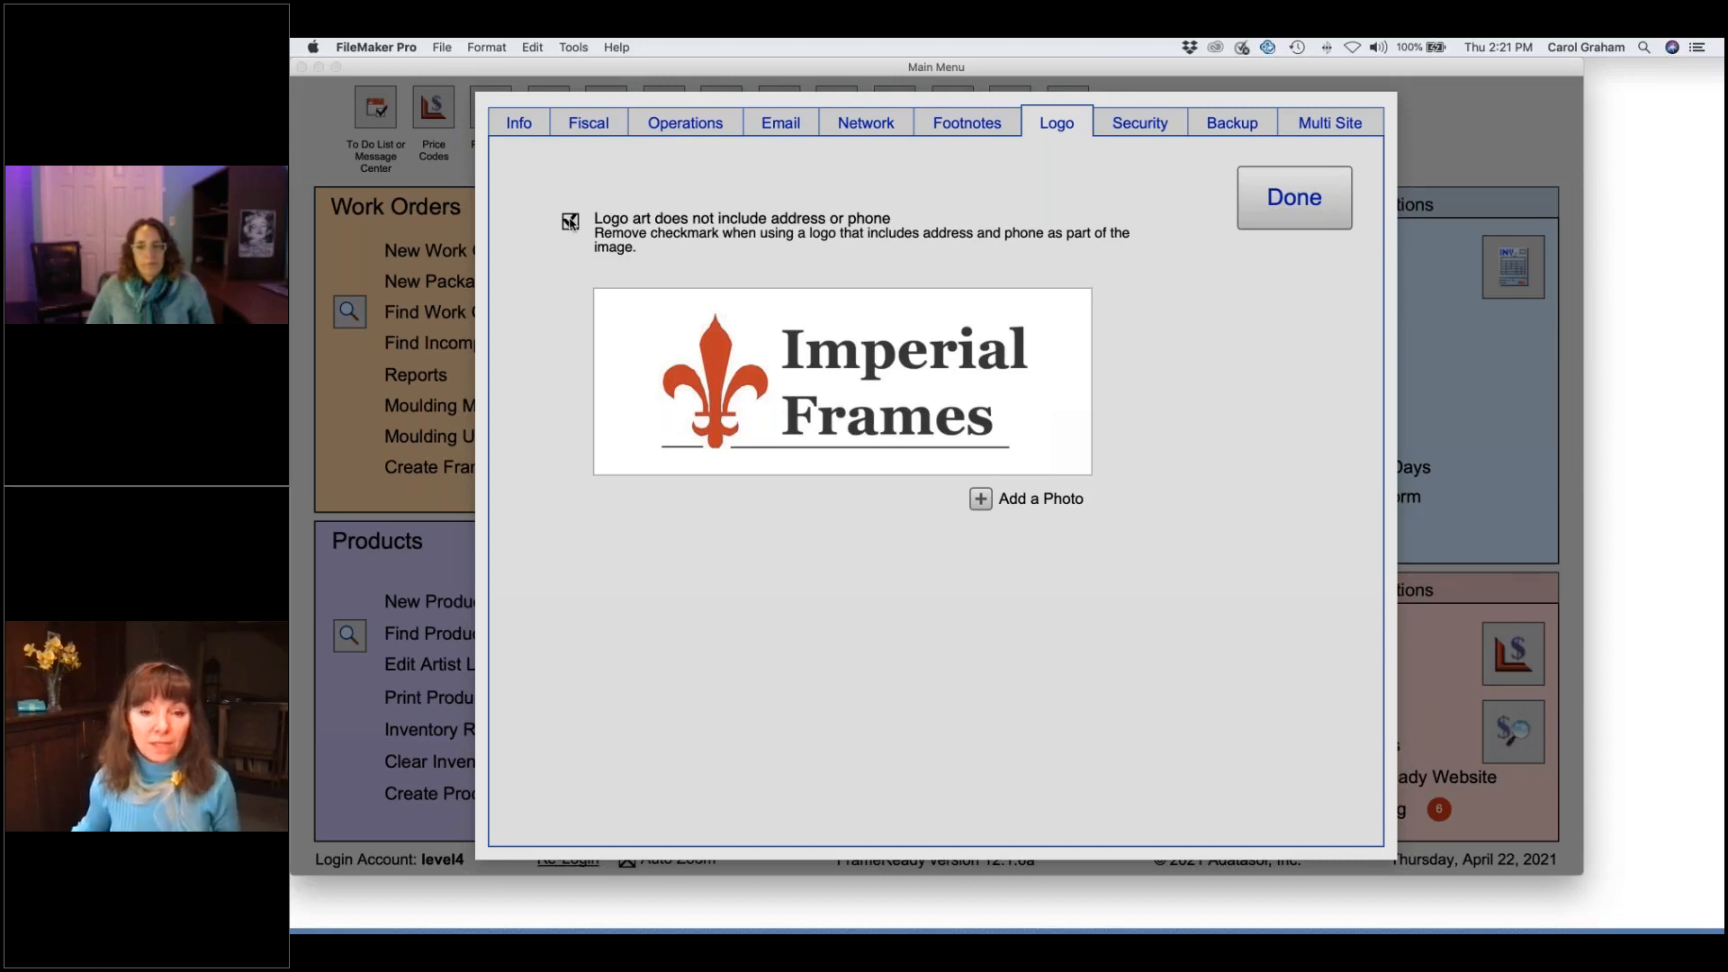
{"action": "left_click", "coordinate": [519, 124]}
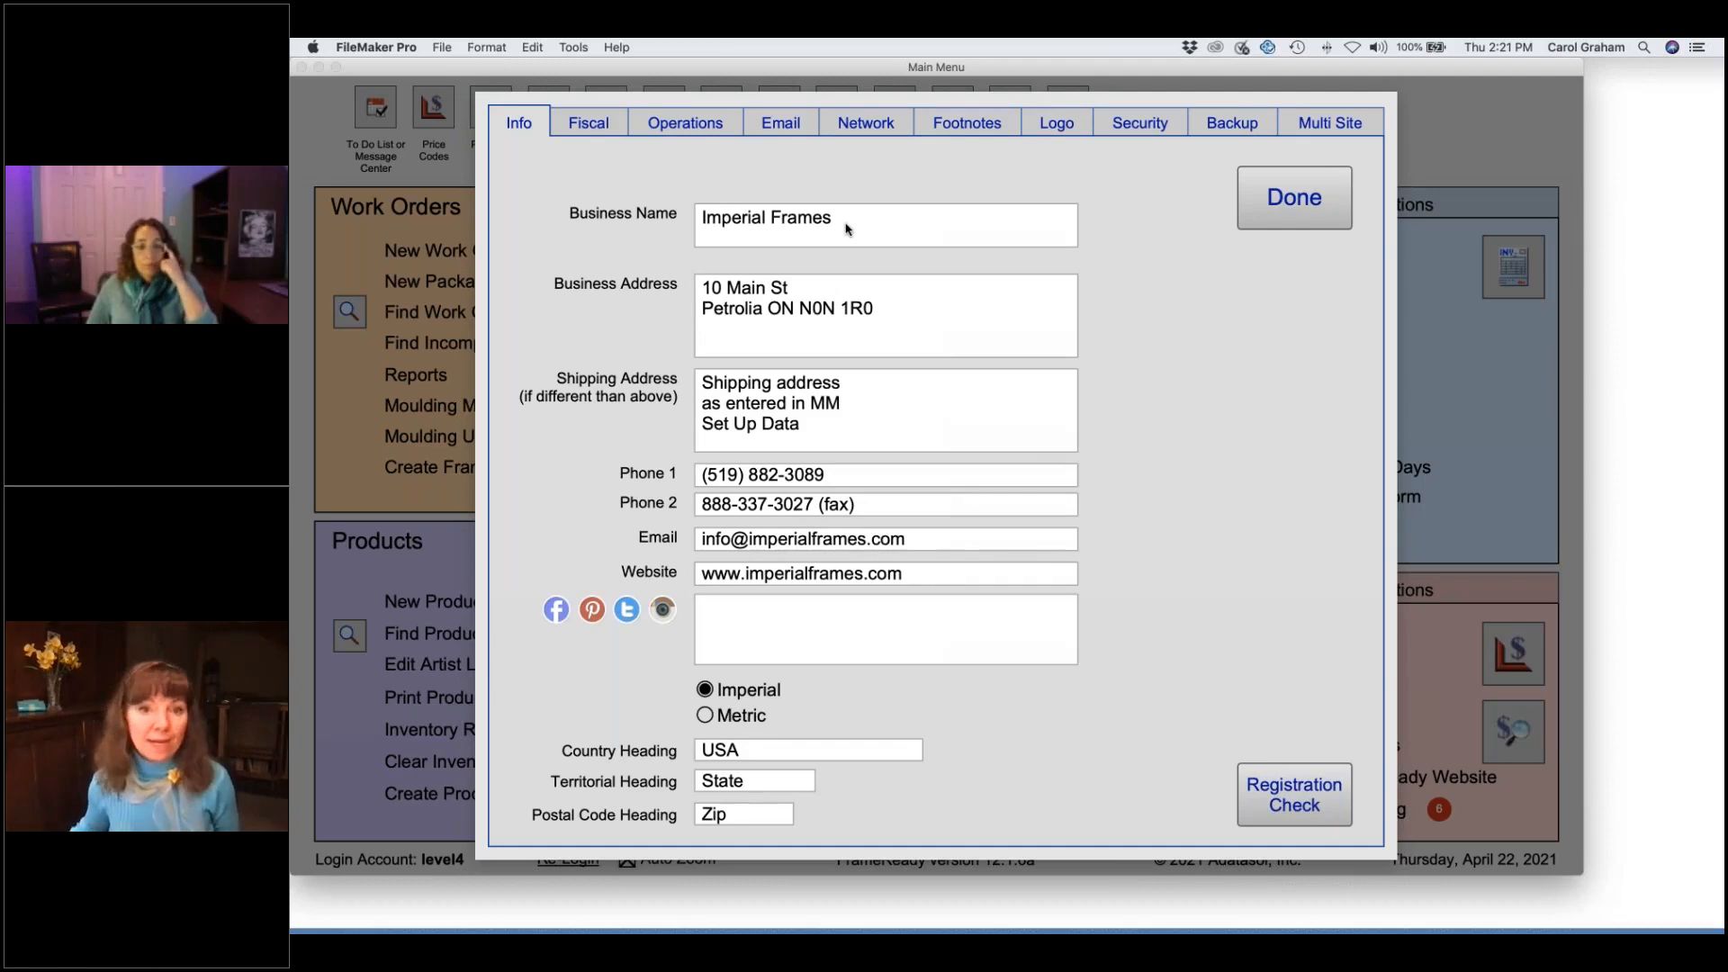
{"action": "left_click", "coordinate": [1285, 214]}
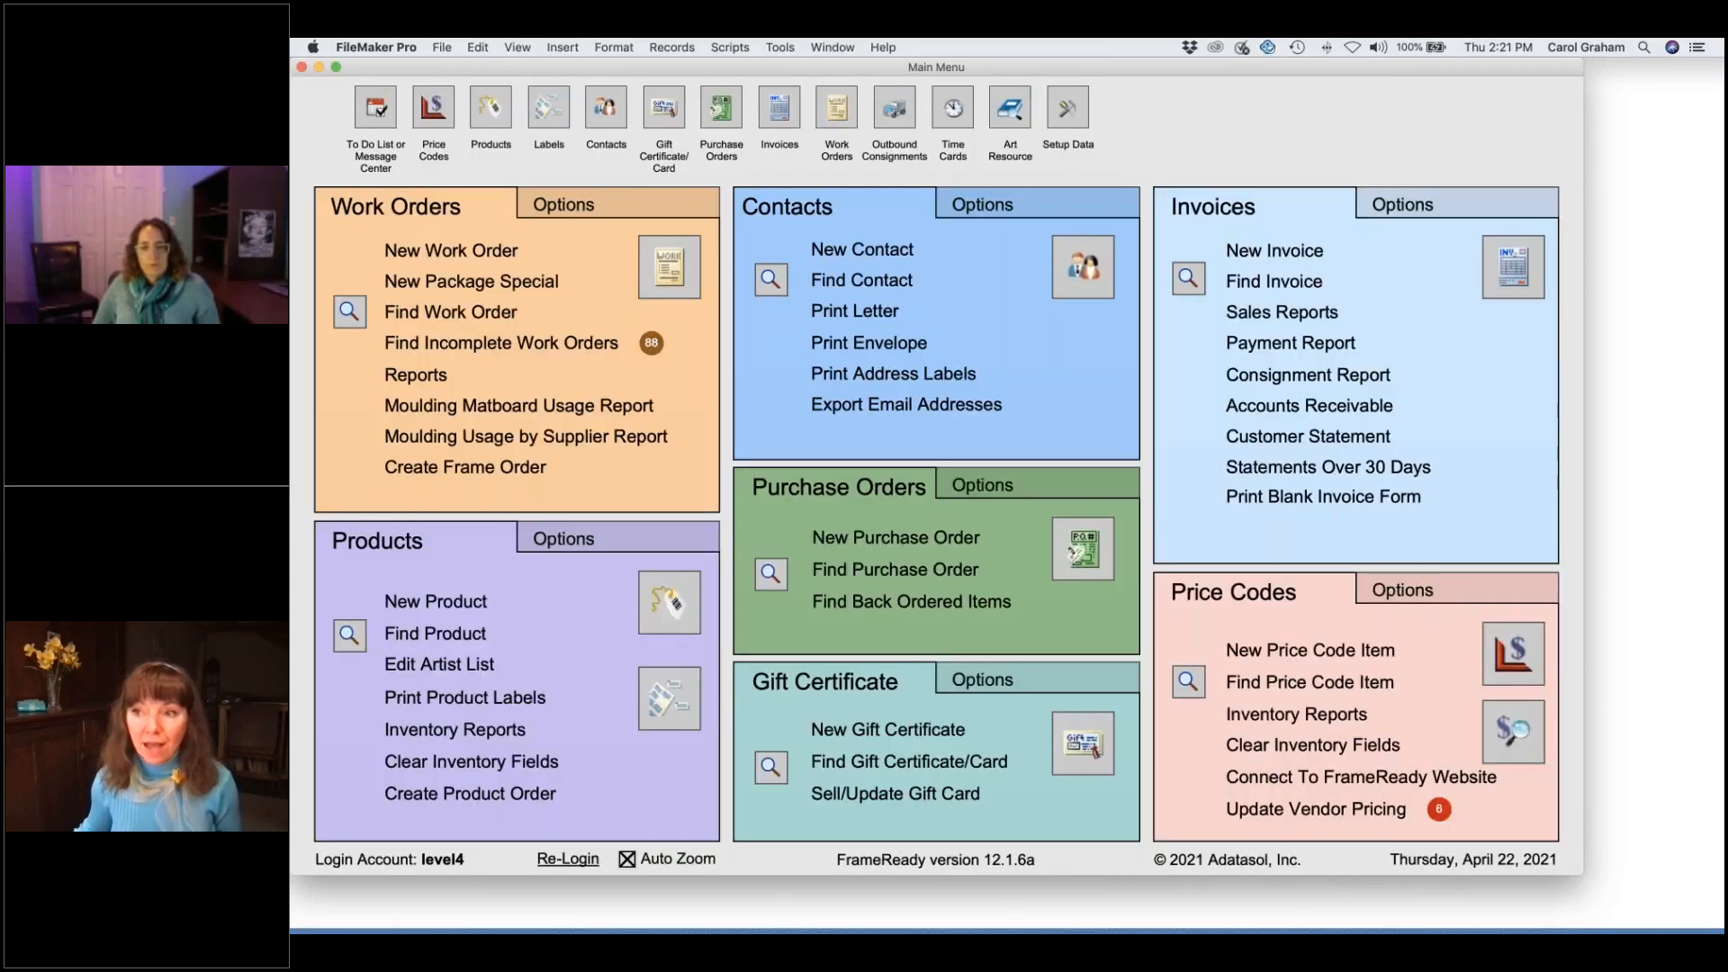
{"action": "left_click", "coordinate": [1073, 115]}
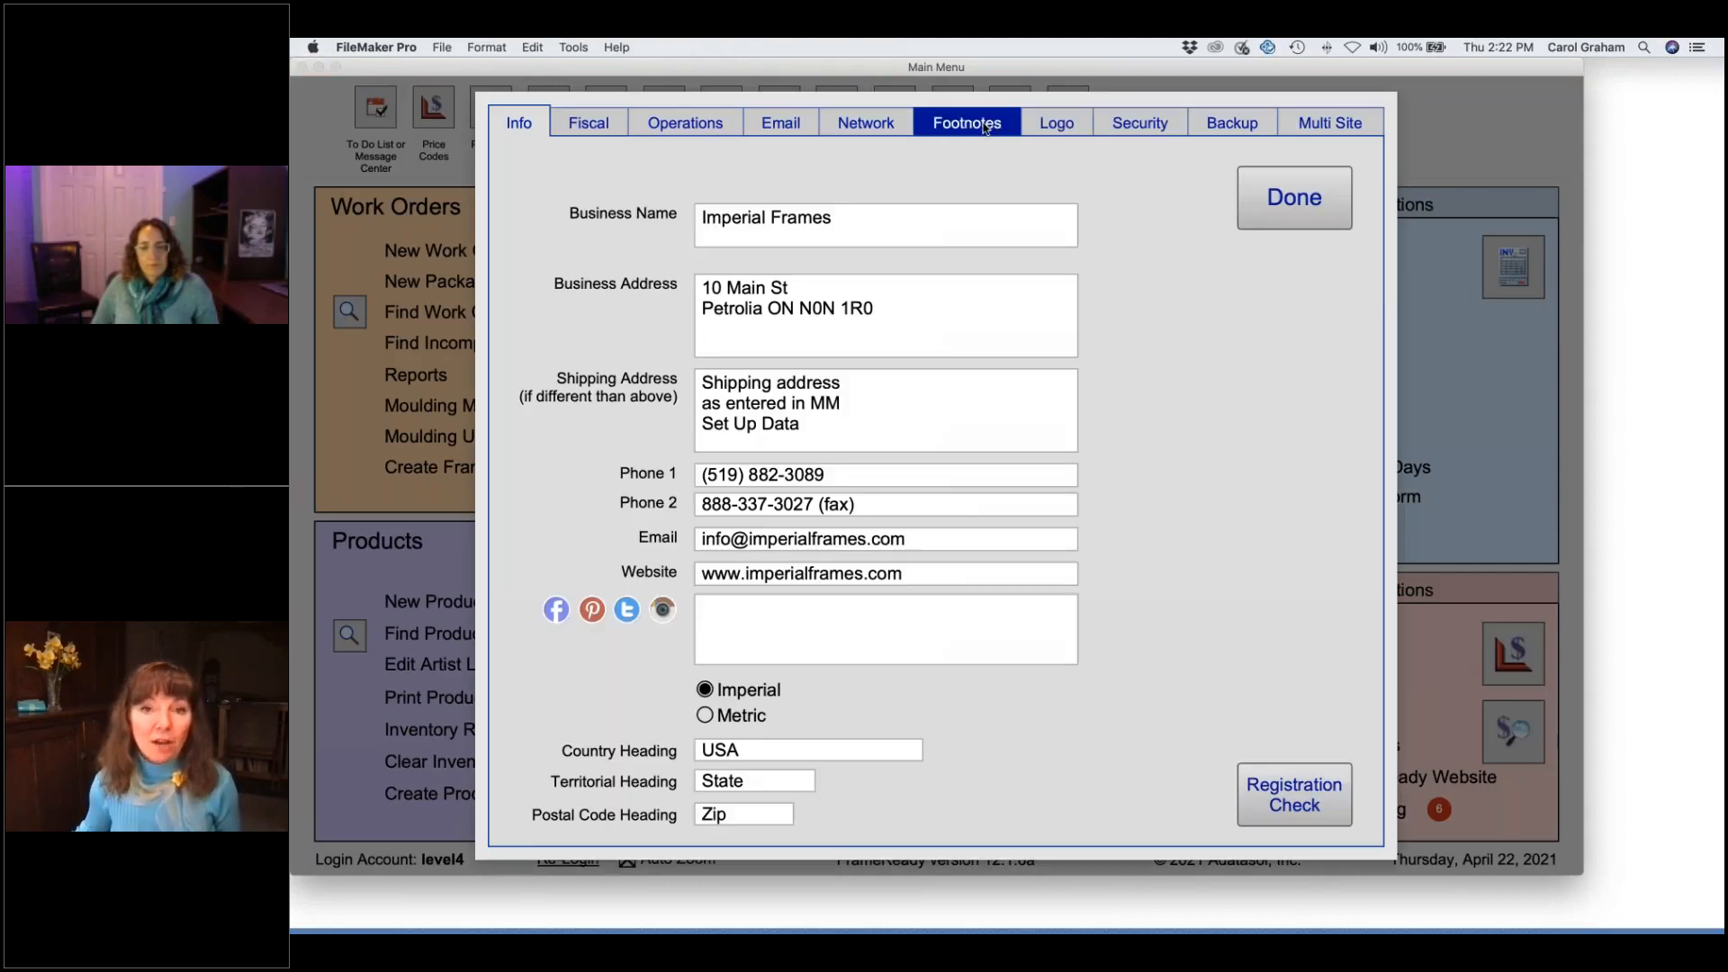
- Look over the Gift Certificate Footnote on the Footnotes tab, then close Setup Data
{"action": "left_click", "coordinate": [986, 129]}
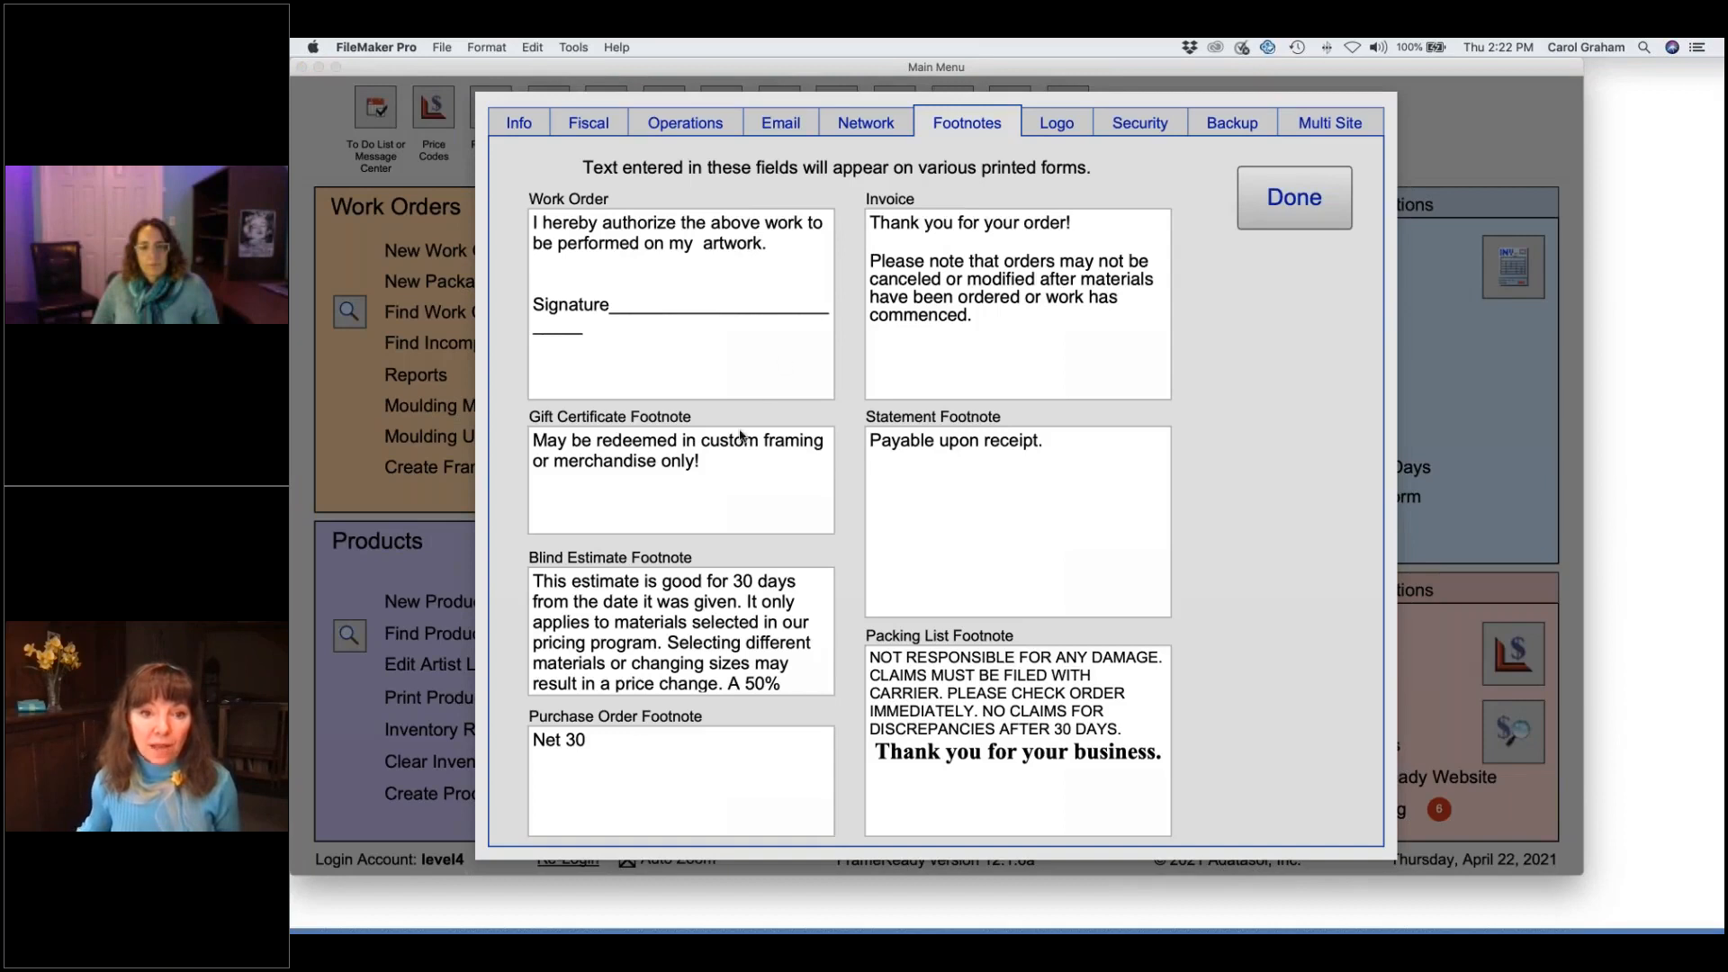
{"action": "left_click", "coordinate": [744, 482]}
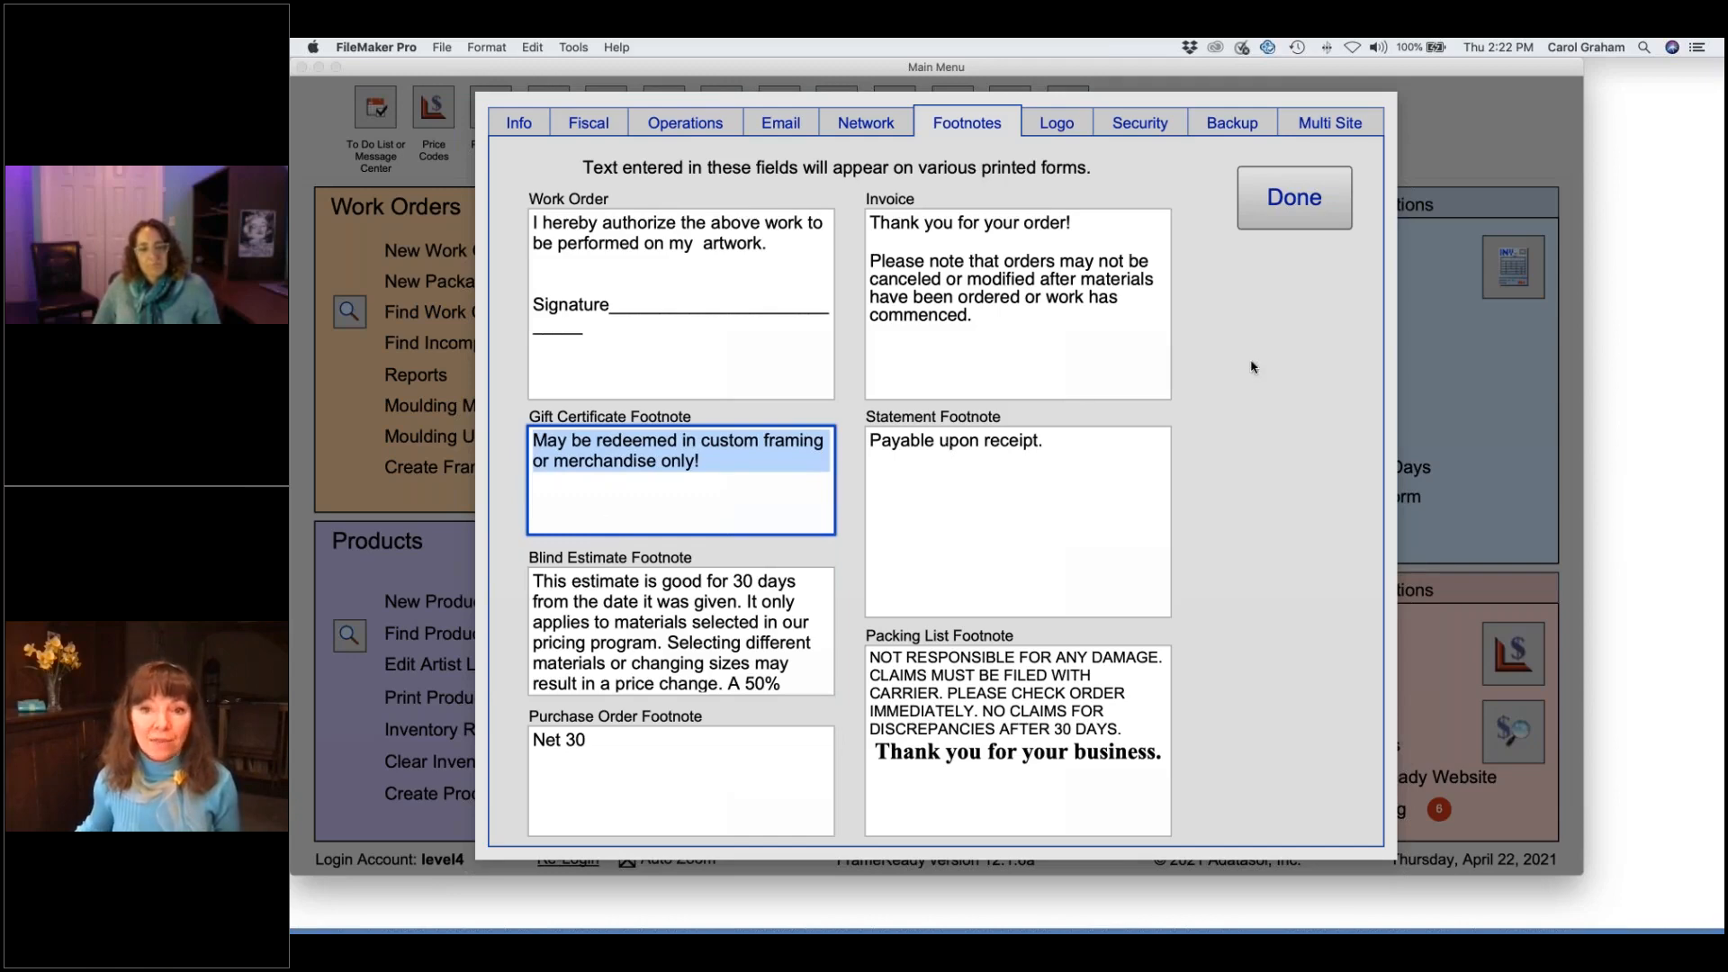
{"action": "left_click", "coordinate": [1286, 217]}
{"action": "left_click", "coordinate": [1294, 209]}
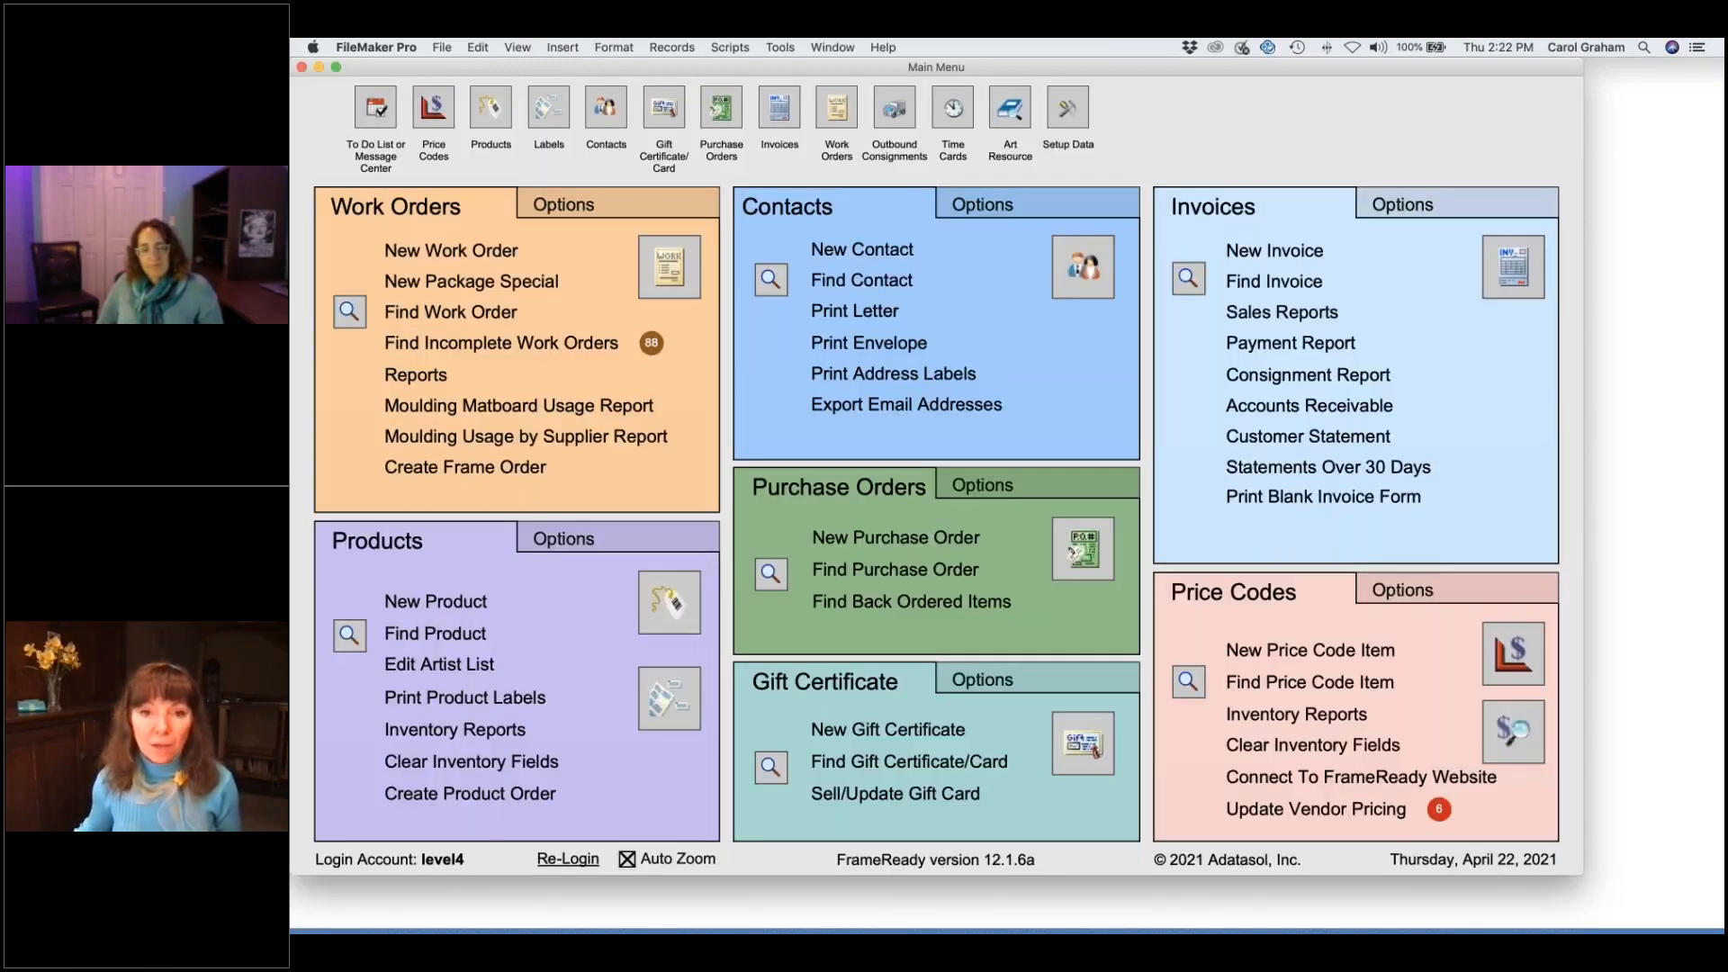
- Preview a single Standard #10 envelope, skipping sort and page setup, then cancel the print
{"action": "left_click", "coordinate": [888, 348]}
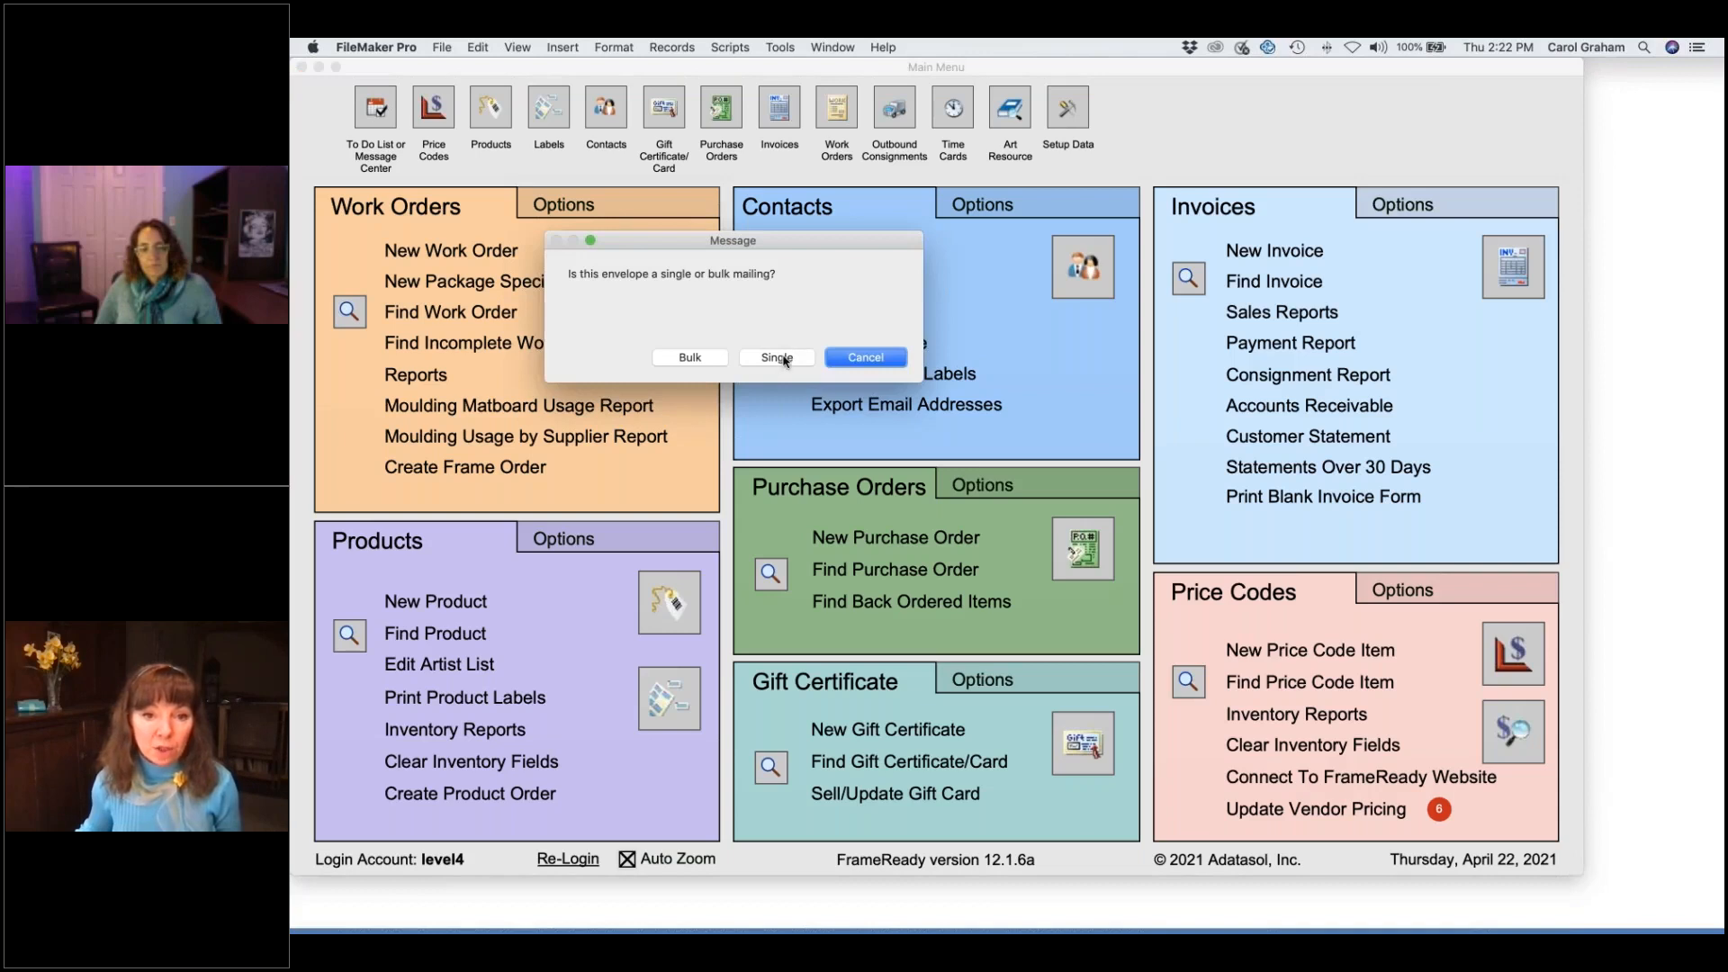
{"action": "left_click", "coordinate": [777, 358]}
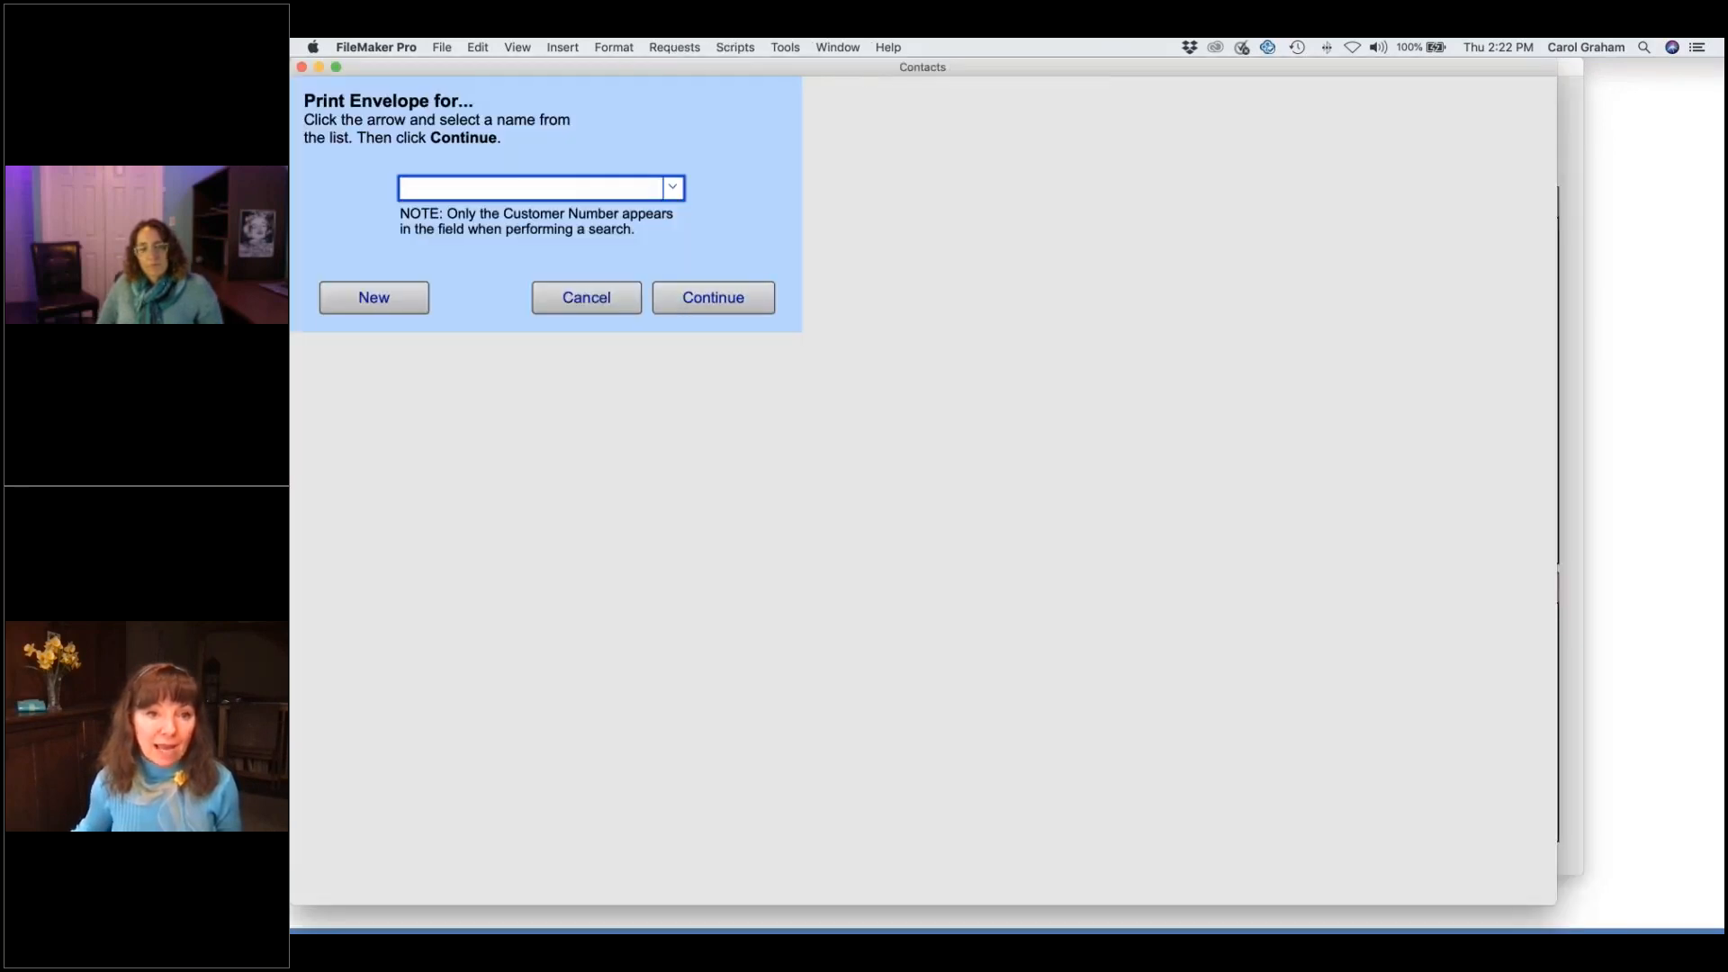
{"action": "left_click", "coordinate": [725, 304]}
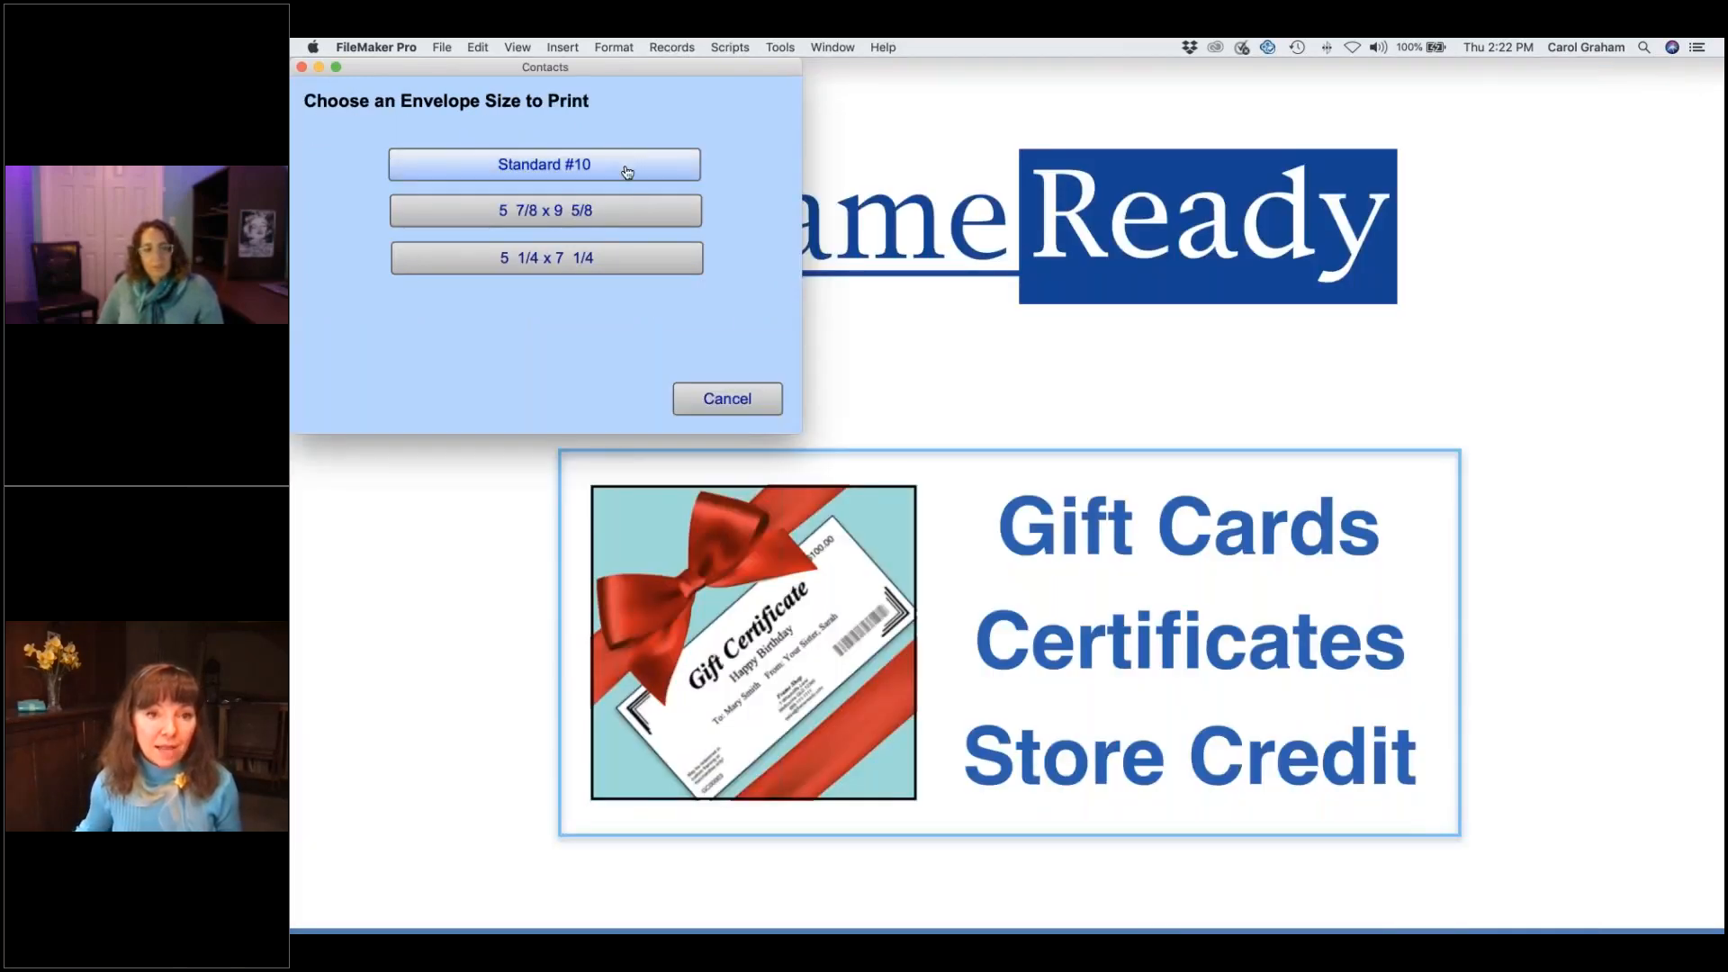
{"action": "left_click", "coordinate": [628, 172]}
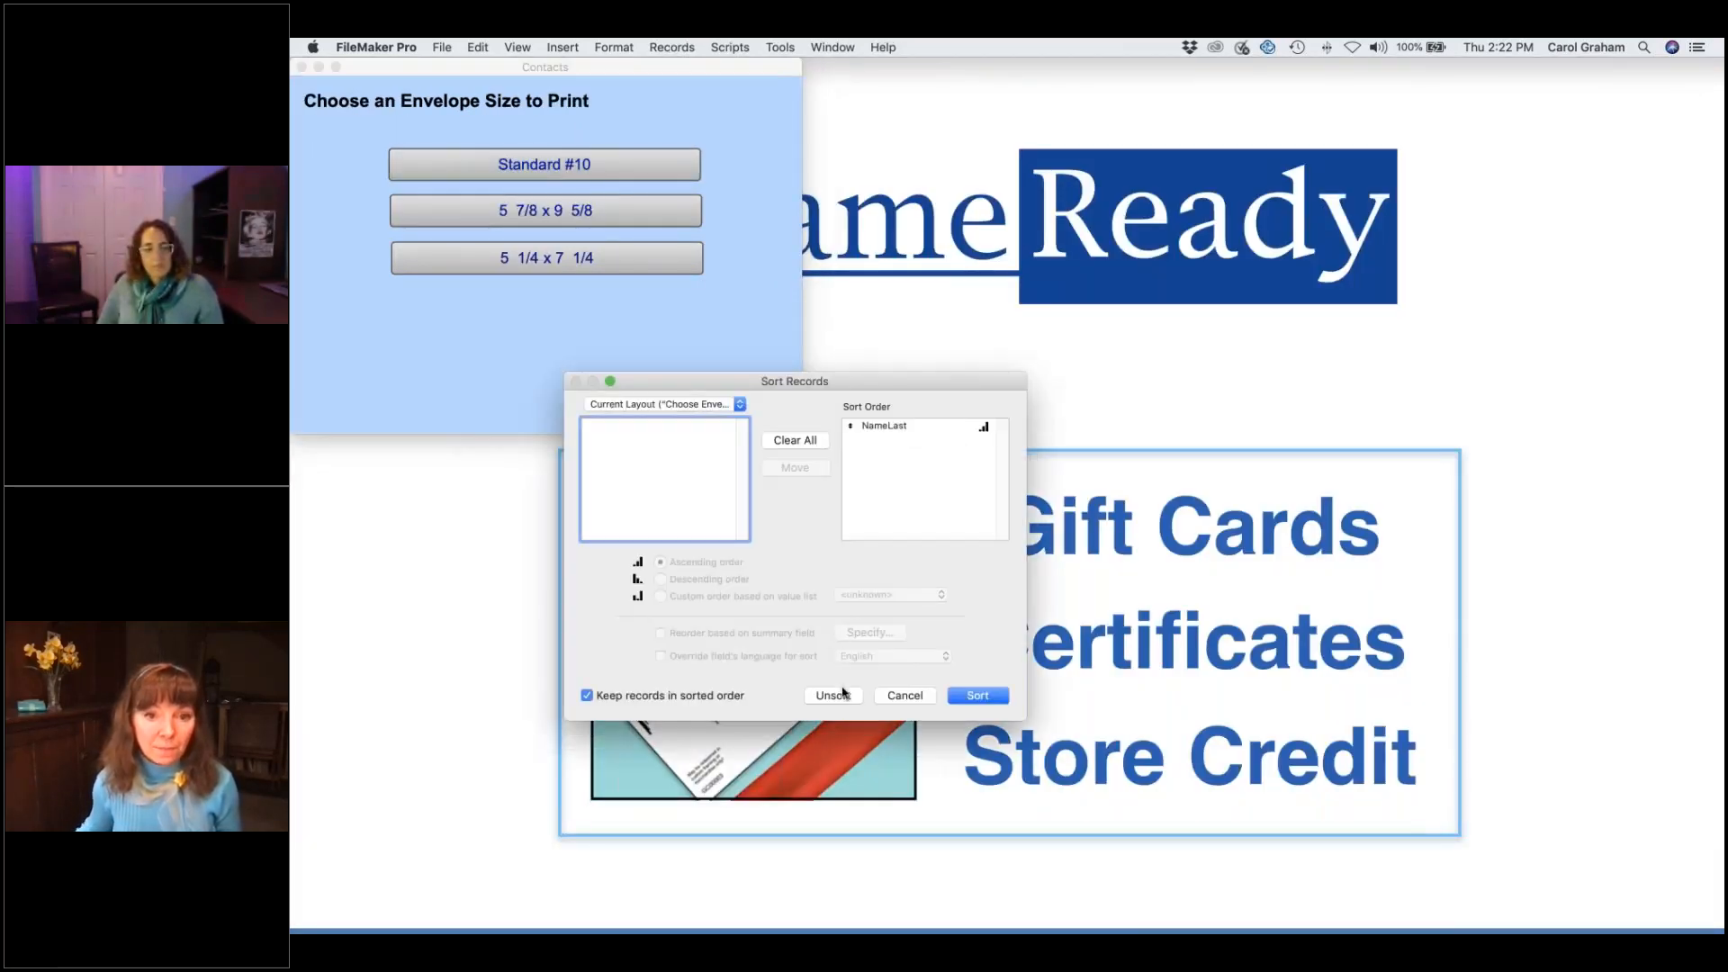
{"action": "left_click", "coordinate": [905, 695]}
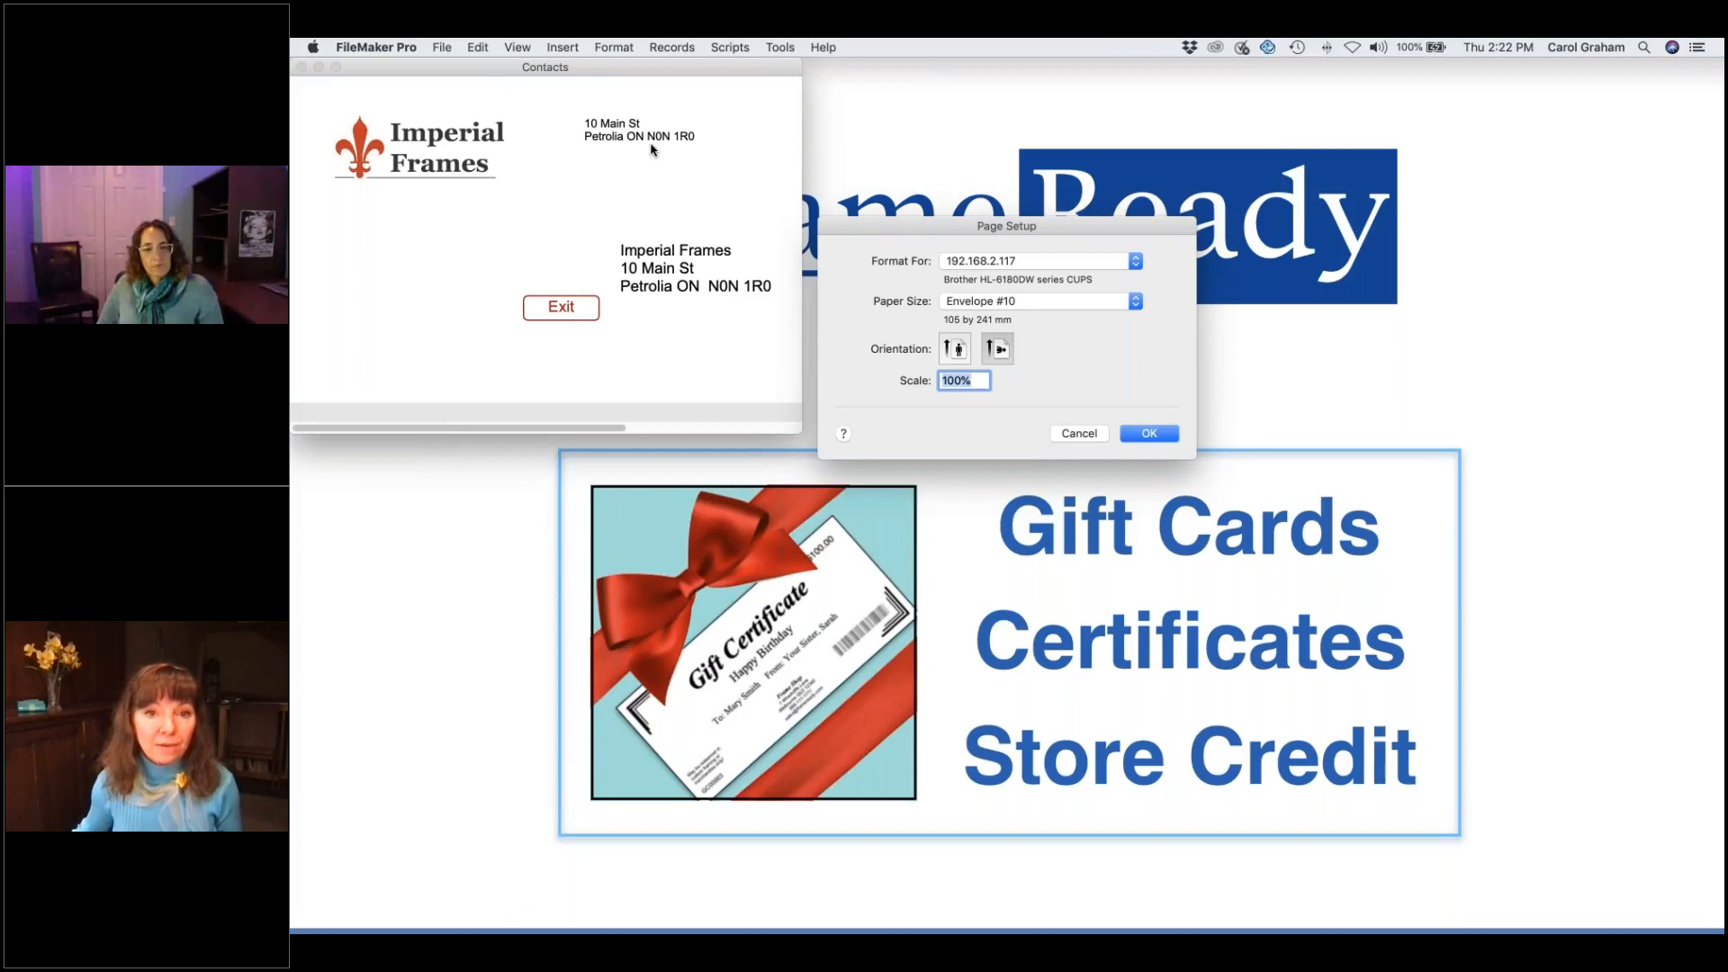
{"action": "left_click", "coordinate": [1080, 433]}
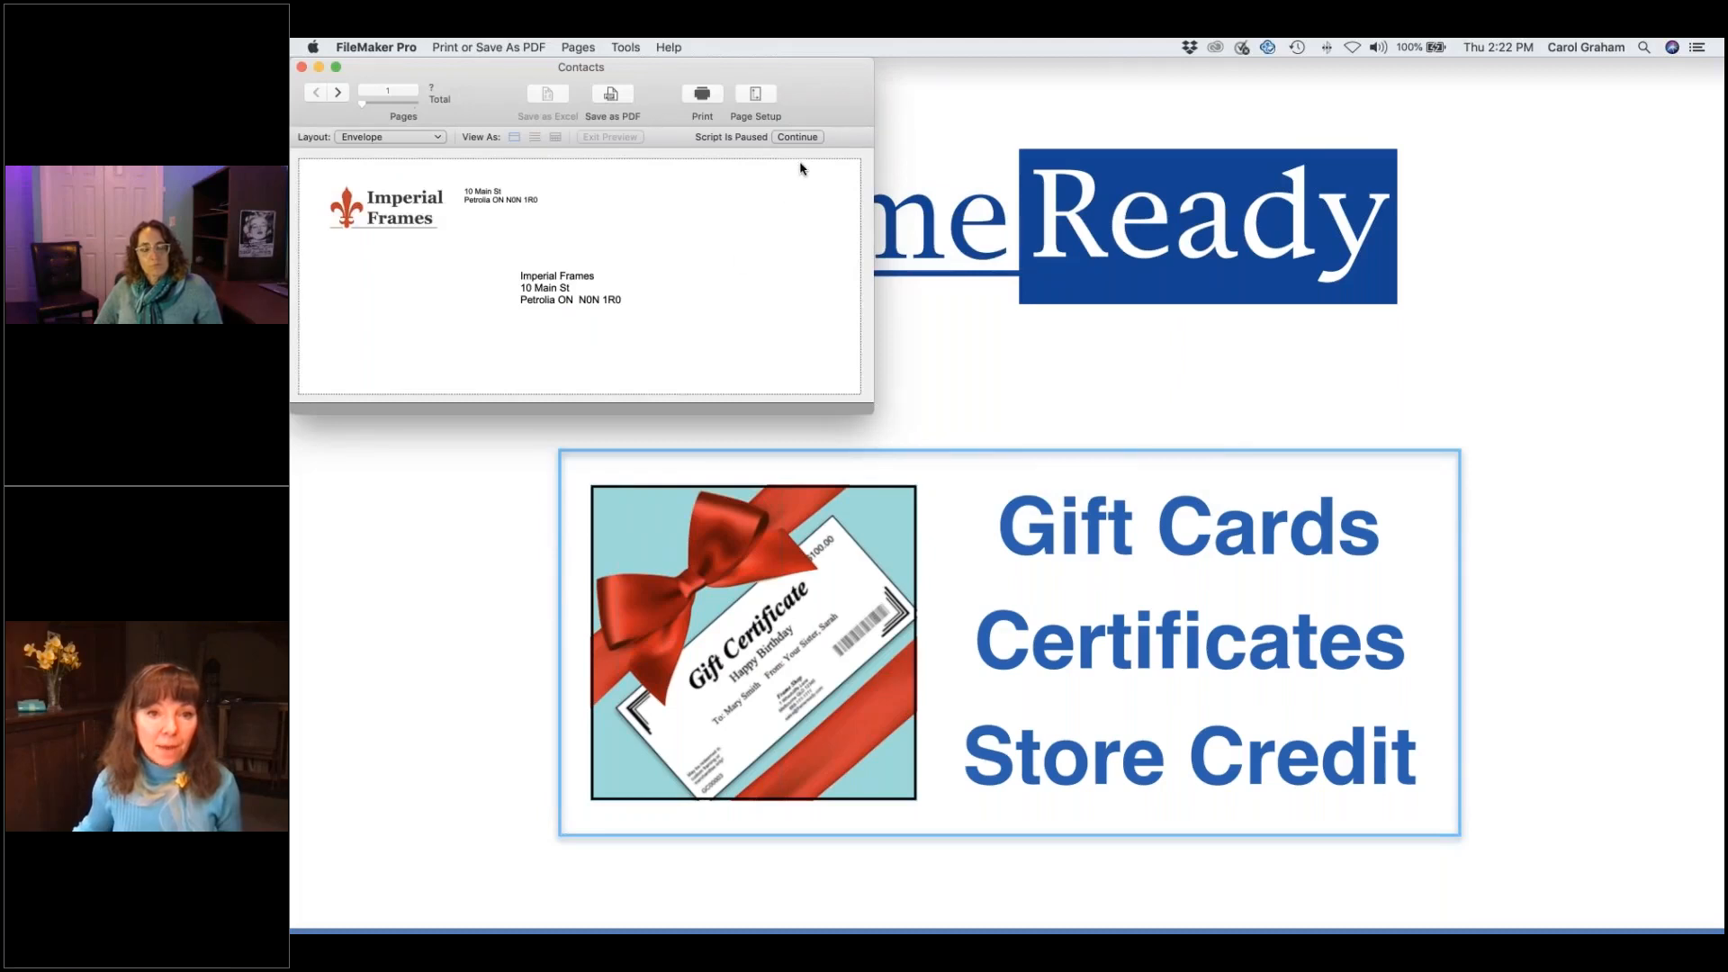
{"action": "left_click", "coordinate": [804, 137]}
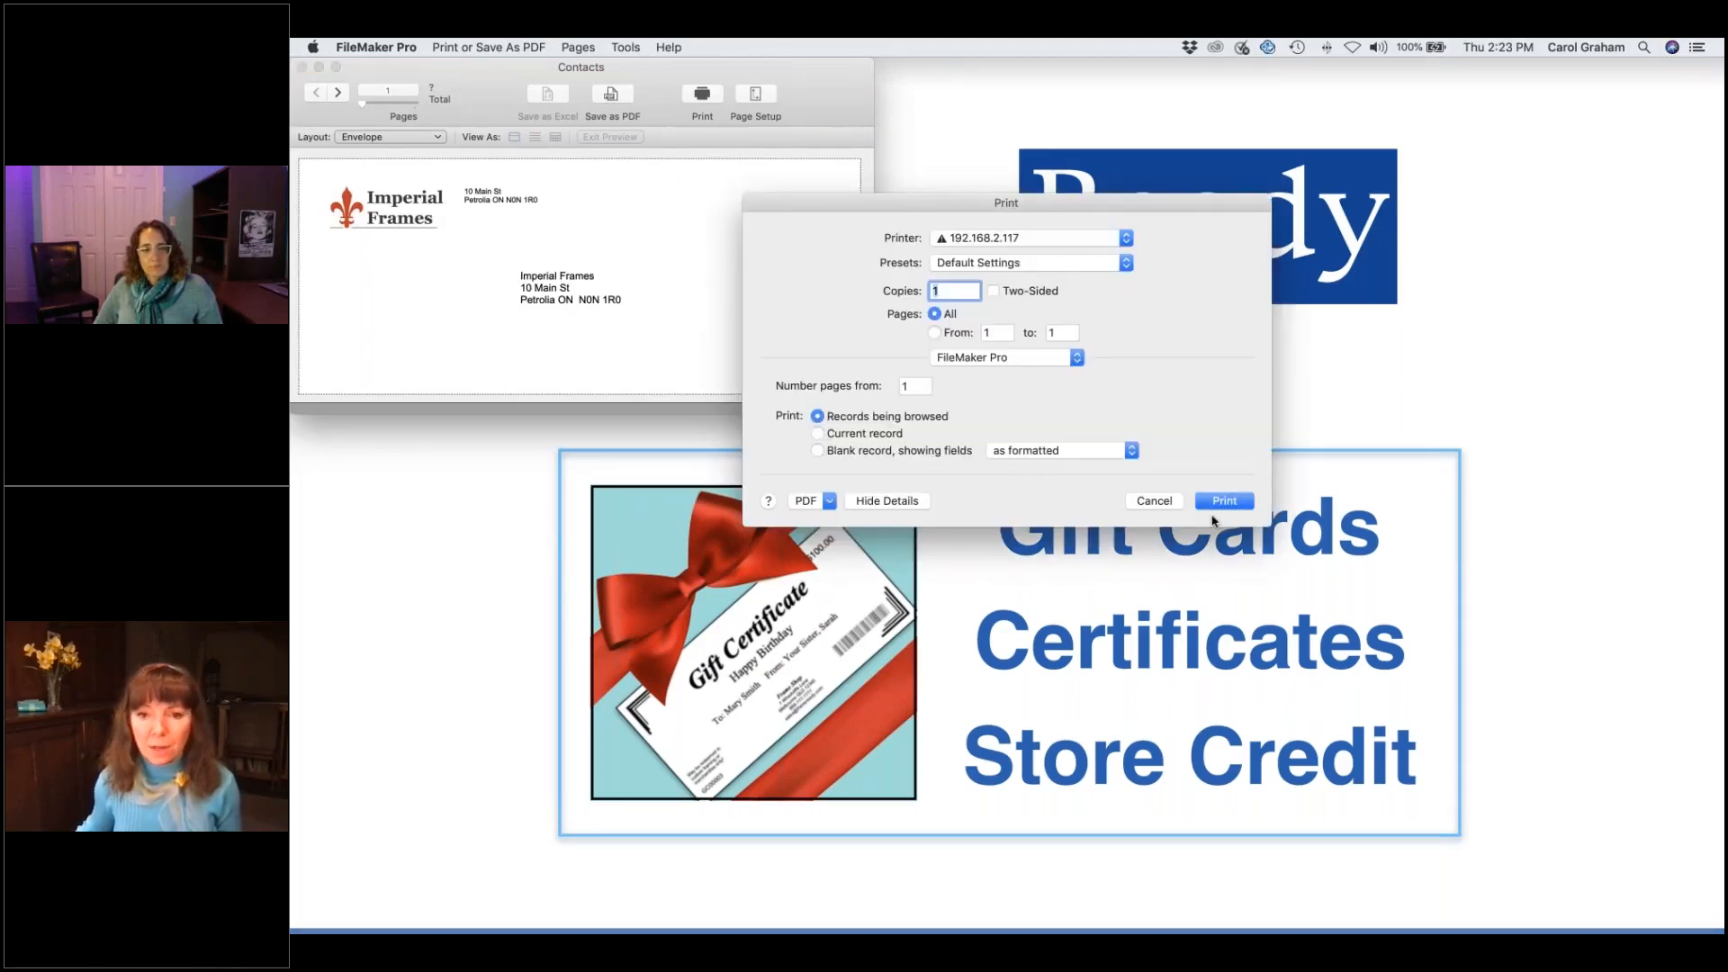
{"action": "left_click", "coordinate": [1172, 502]}
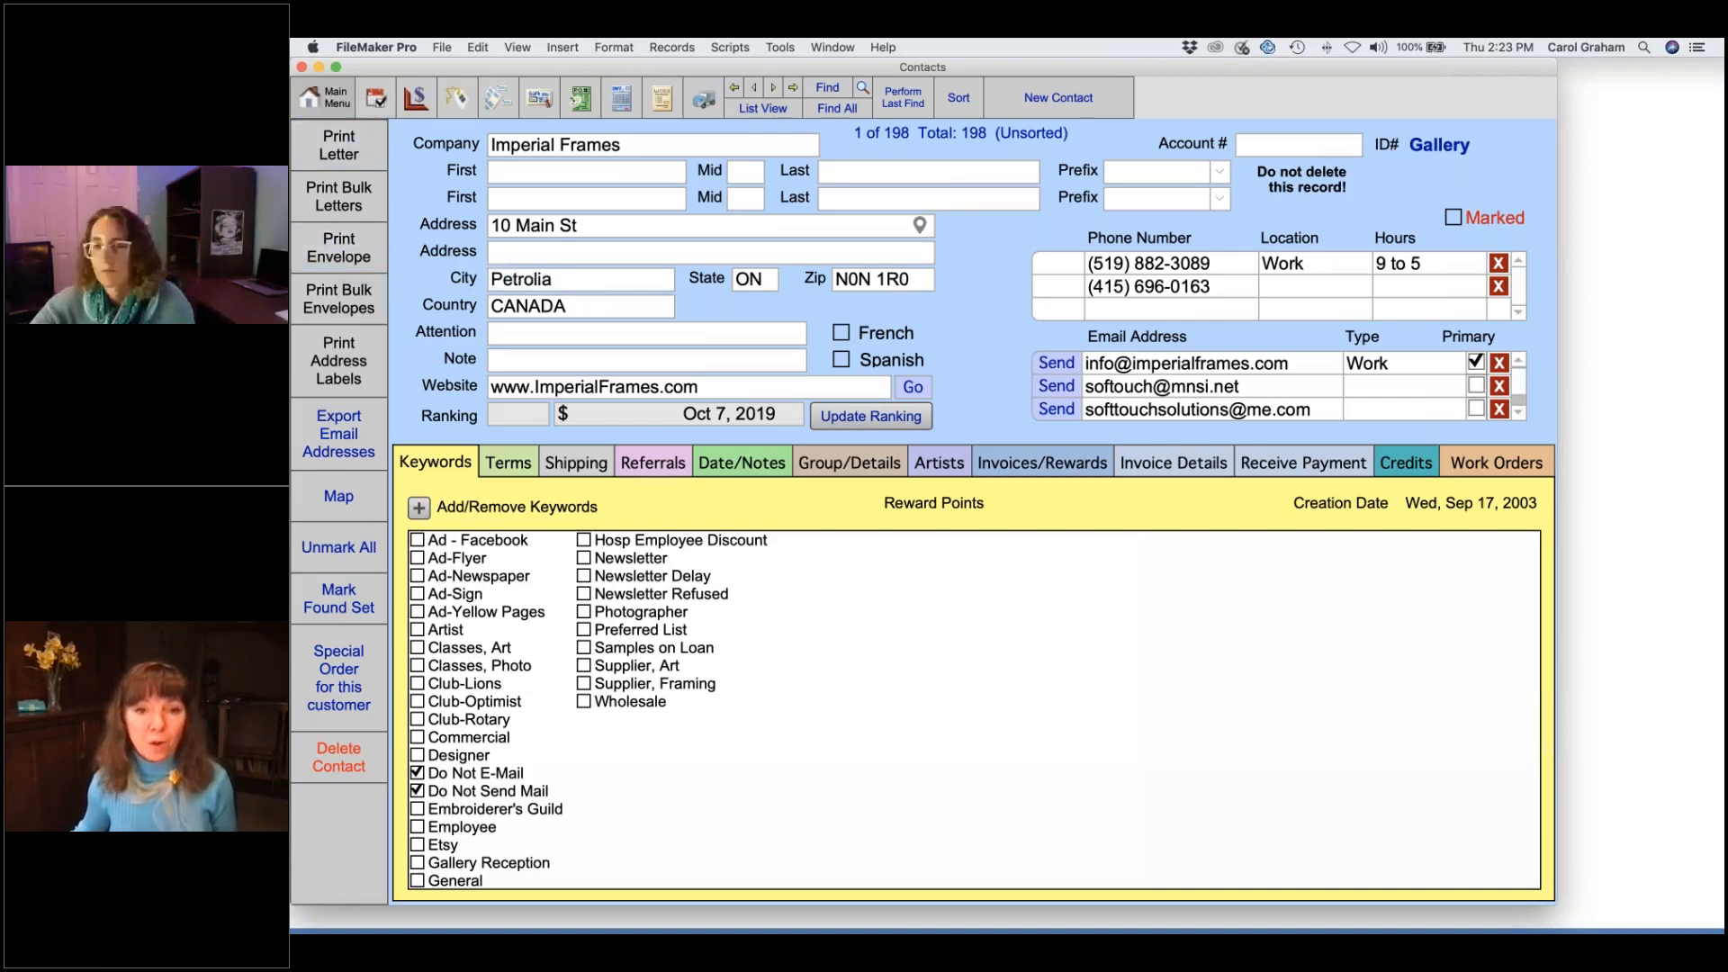
- Close the Imperial Frames contact record and go back to the Main Menu
{"action": "left_click", "coordinate": [324, 97]}
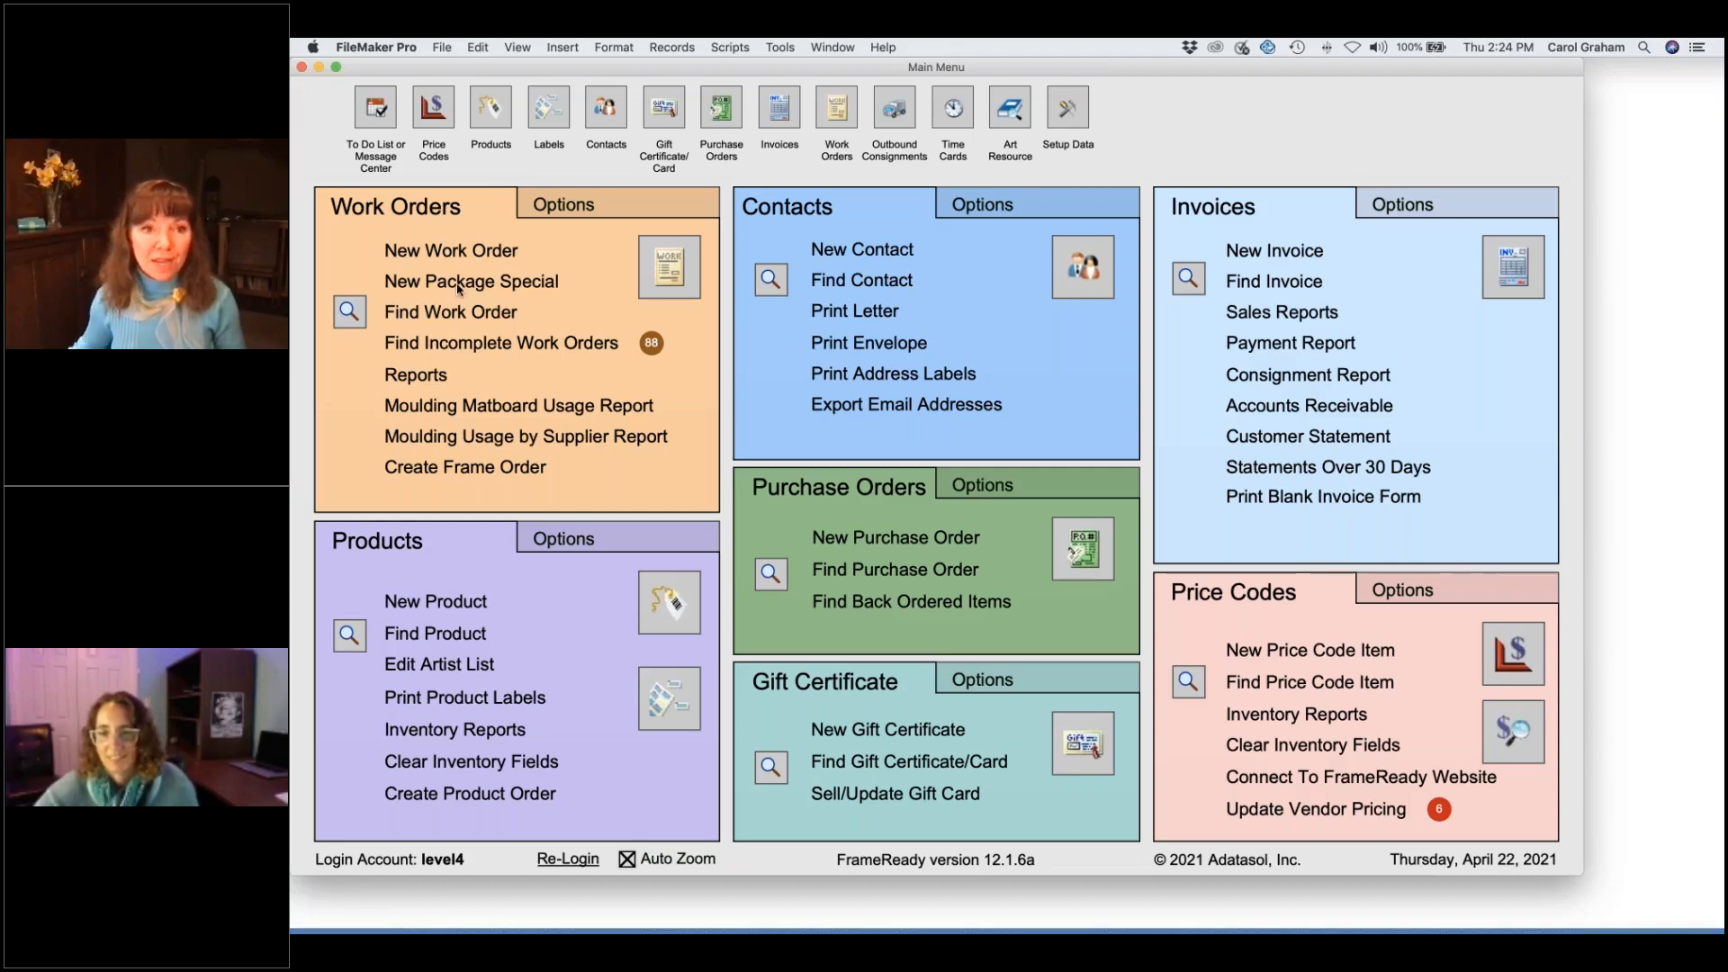
- Minimize the FrameReady Main Menu to reveal the 'Gift Cards, Certificates, Store Credit' slide
{"action": "left_click", "coordinate": [320, 68]}
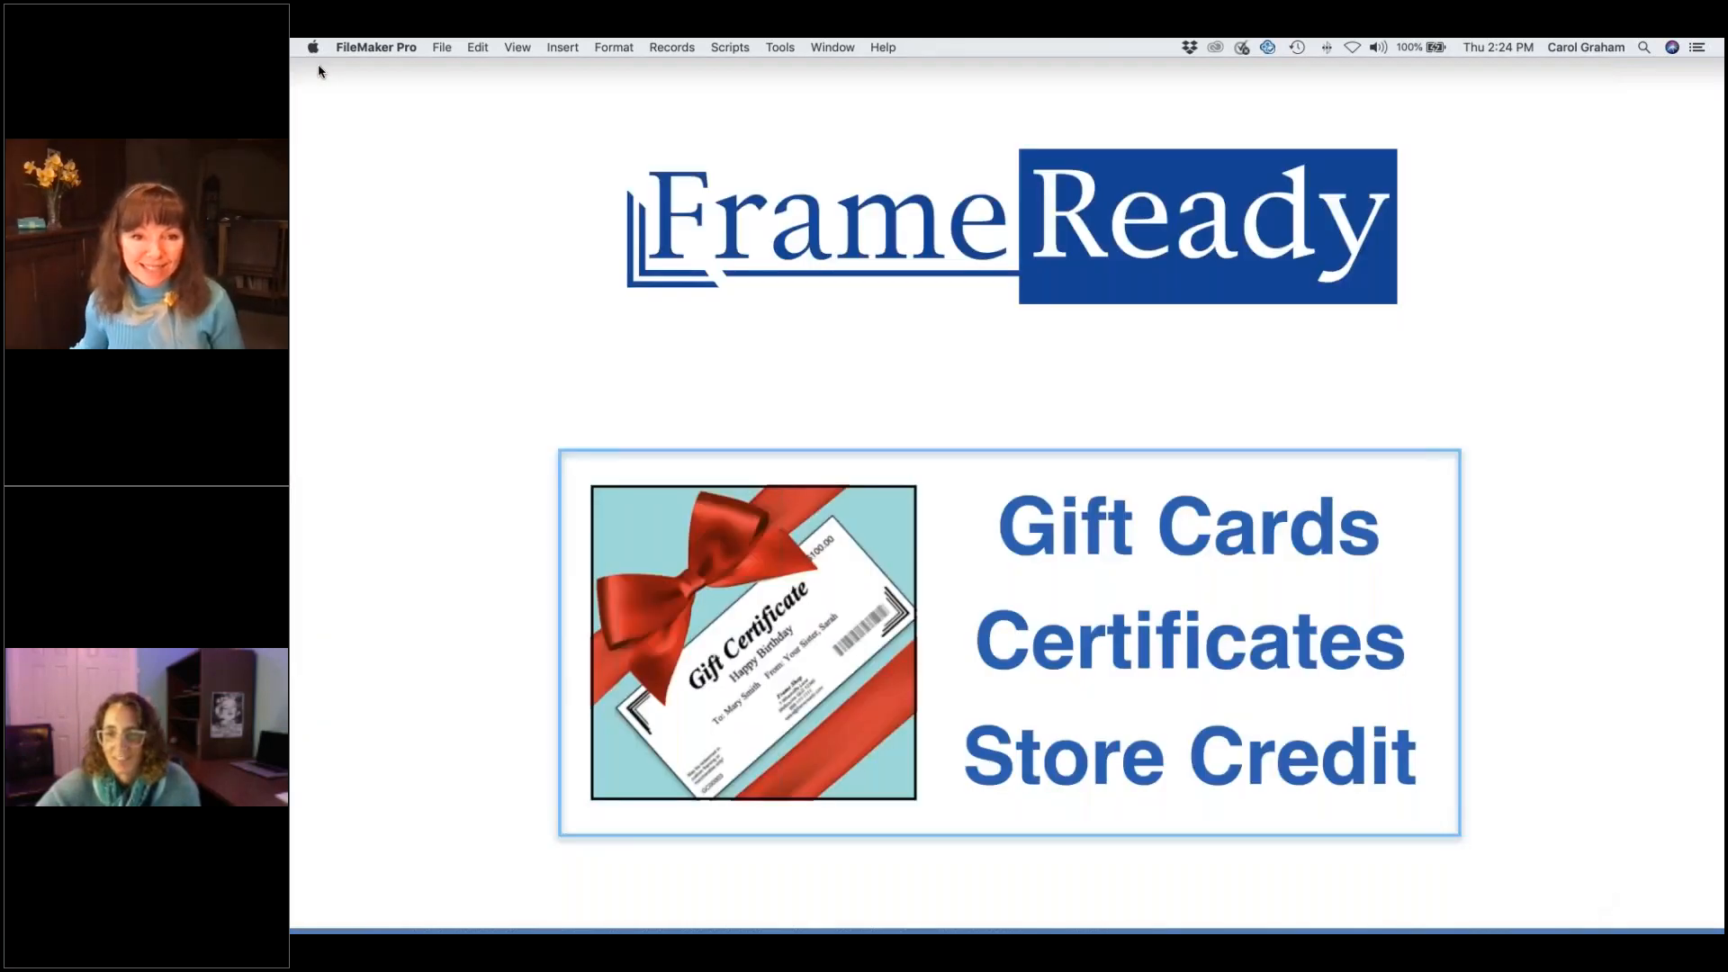
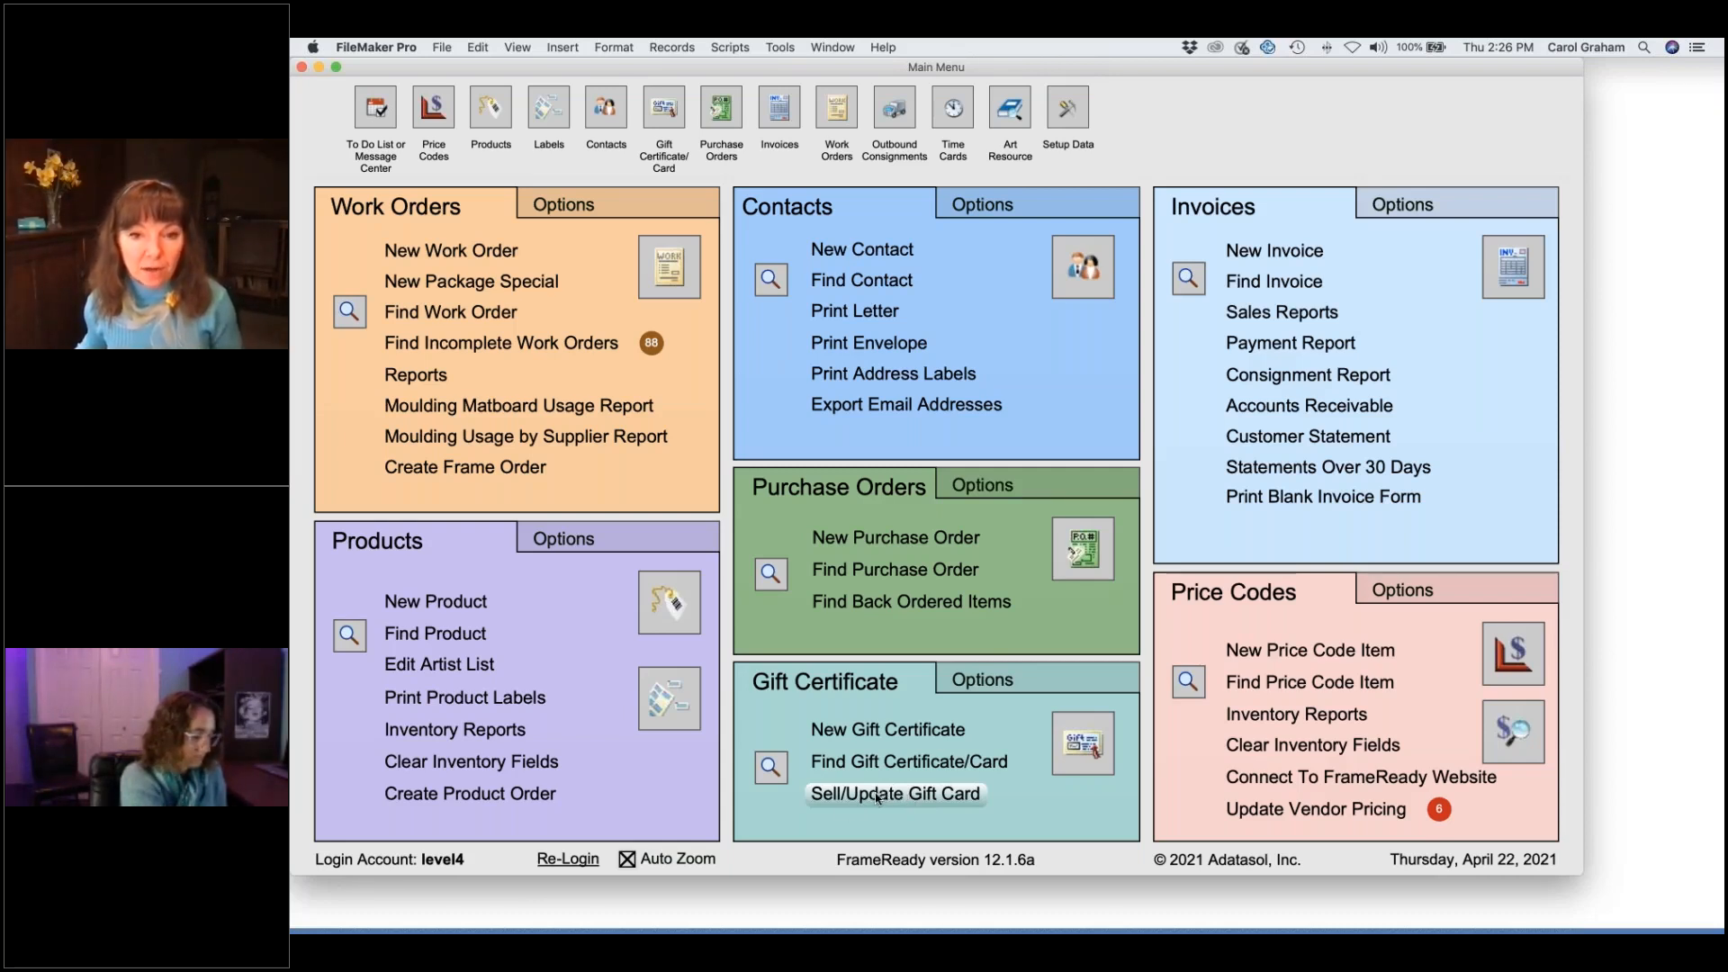
- Sell a new gift card worth 50 on invoice 100949, entering the card's number
{"action": "left_click", "coordinate": [878, 795]}
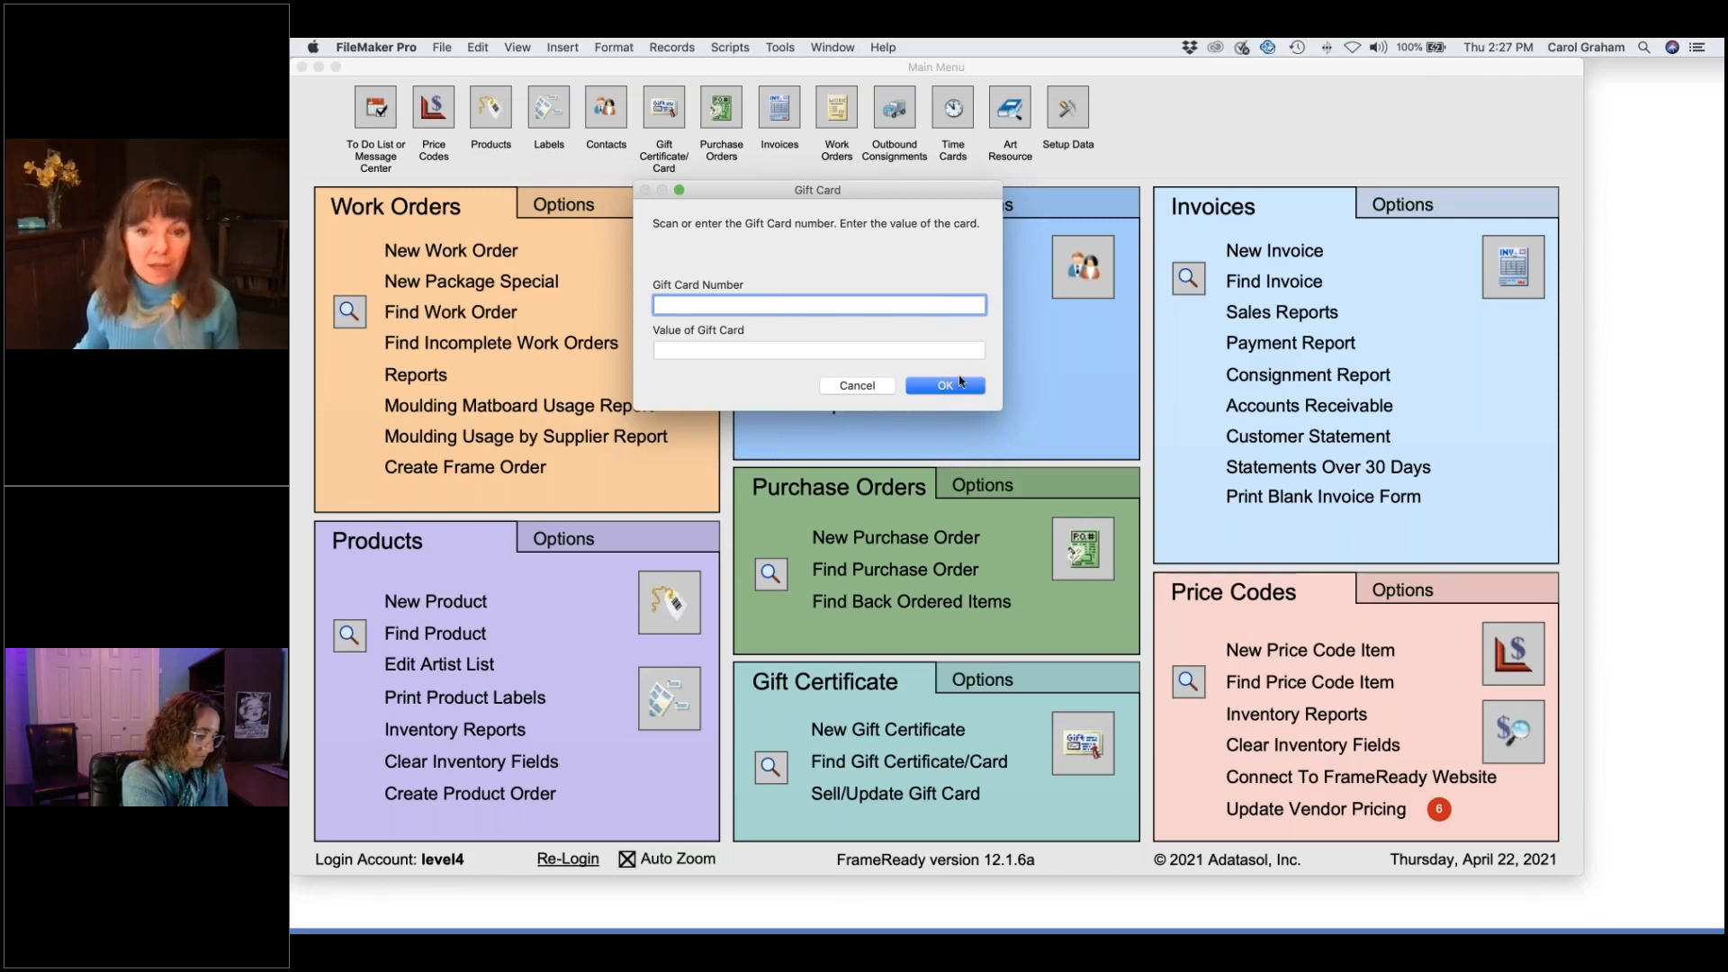
{"action": "left_click", "coordinate": [695, 352]}
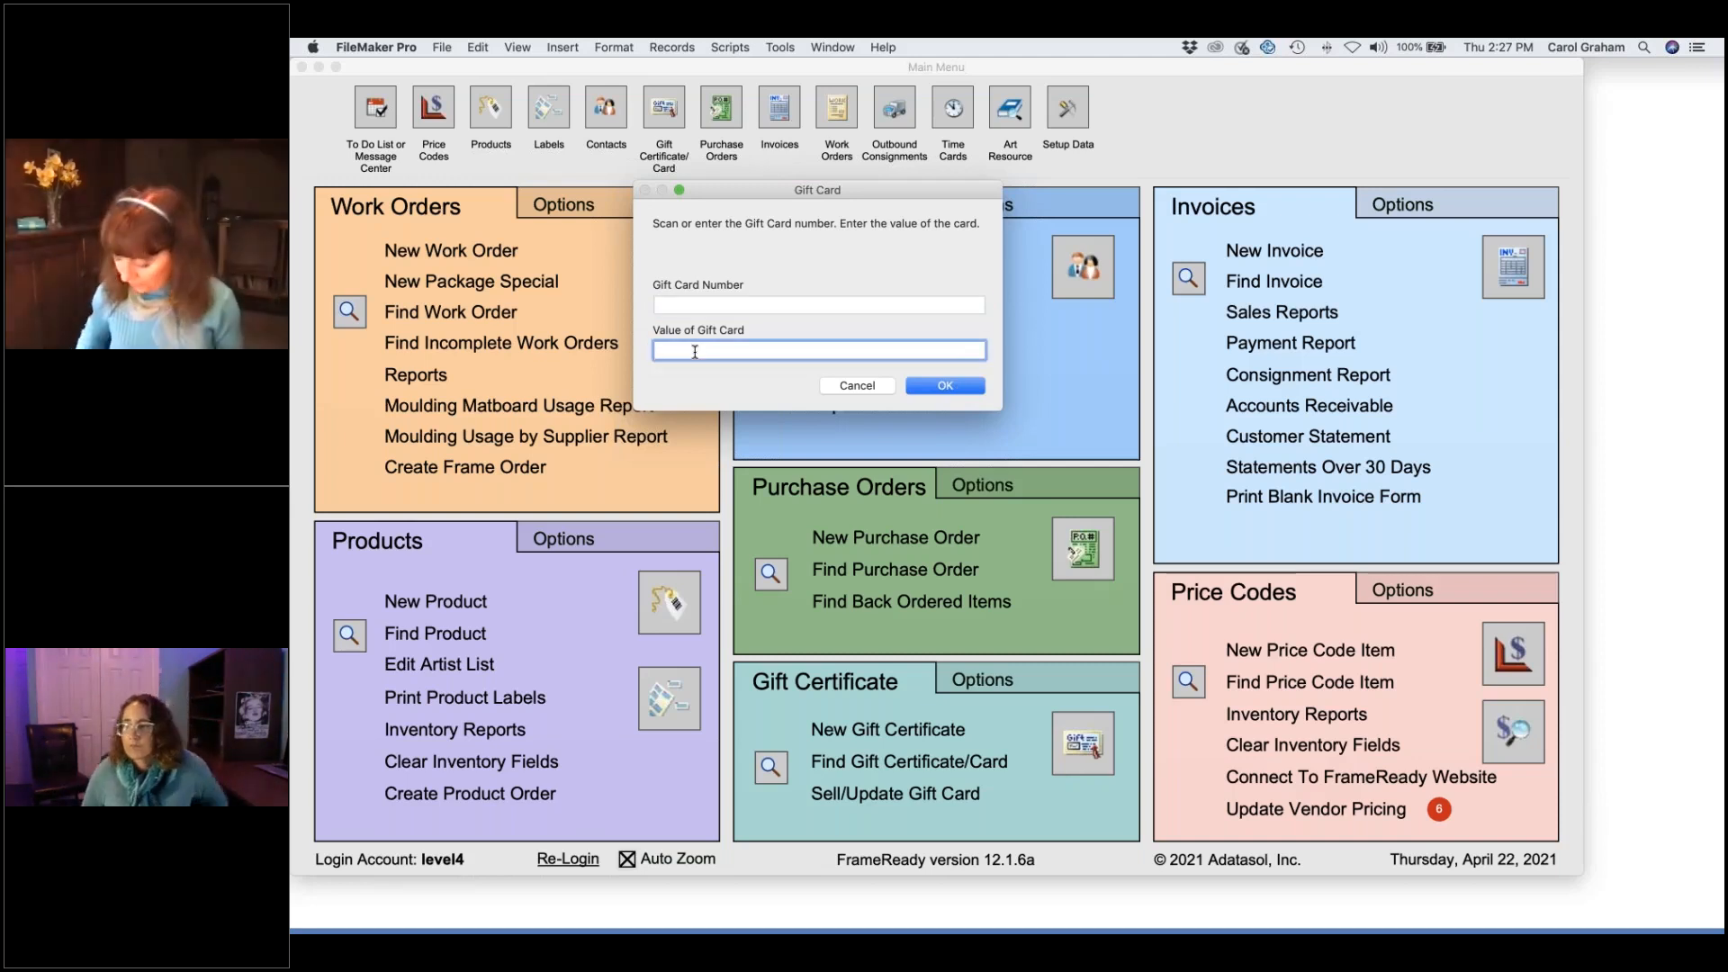
{"action": "type", "text": "50"}
{"action": "left_click", "coordinate": [701, 305]}
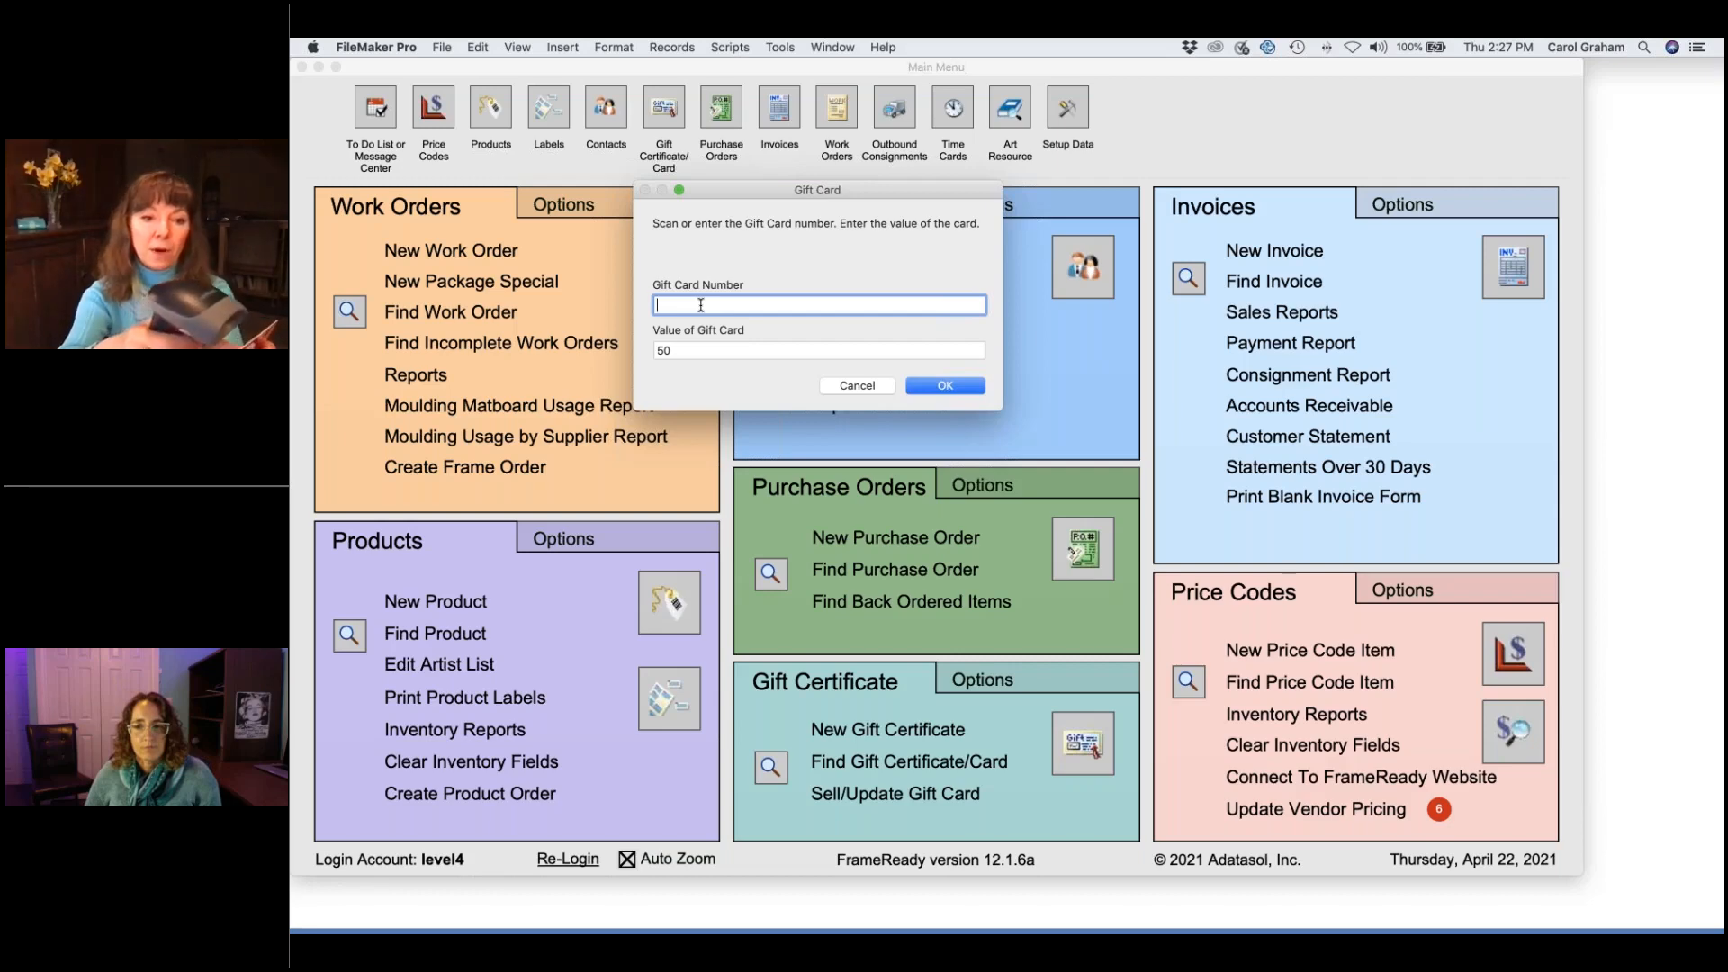
{"action": "type", "text": "677104801000000110"}
{"action": "key", "text": "Return"}
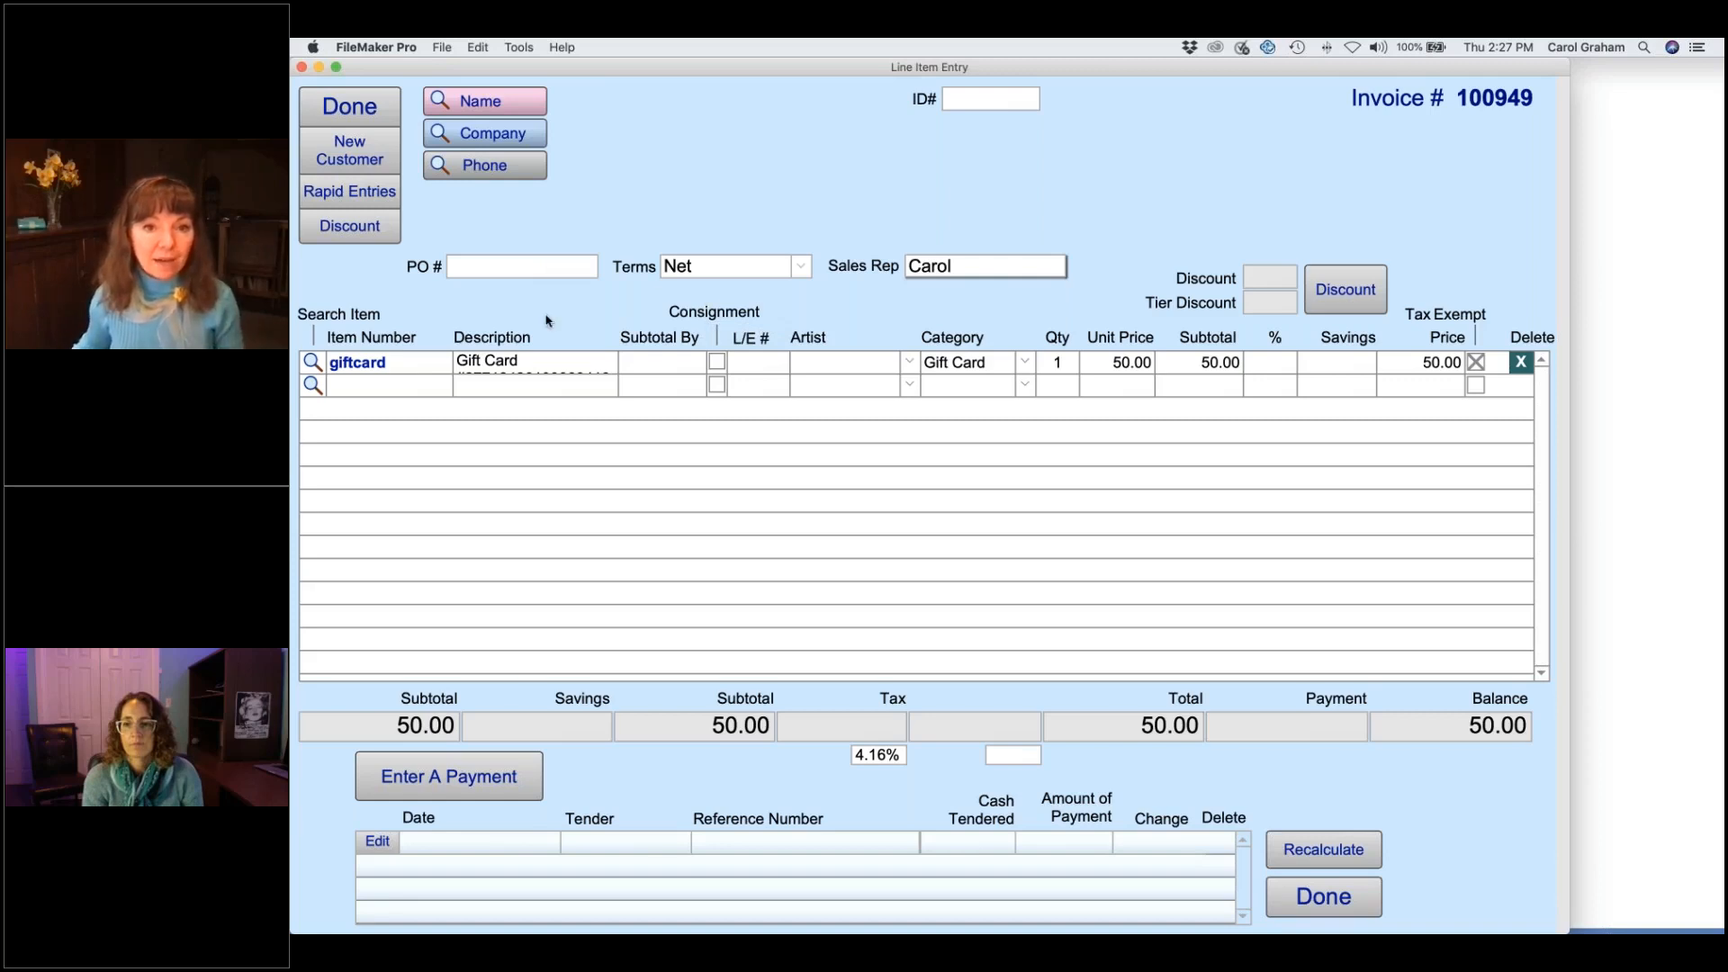
- Pay invoice 100949's 50.00 balance by VISA and close the receipt
{"action": "left_click", "coordinate": [475, 778]}
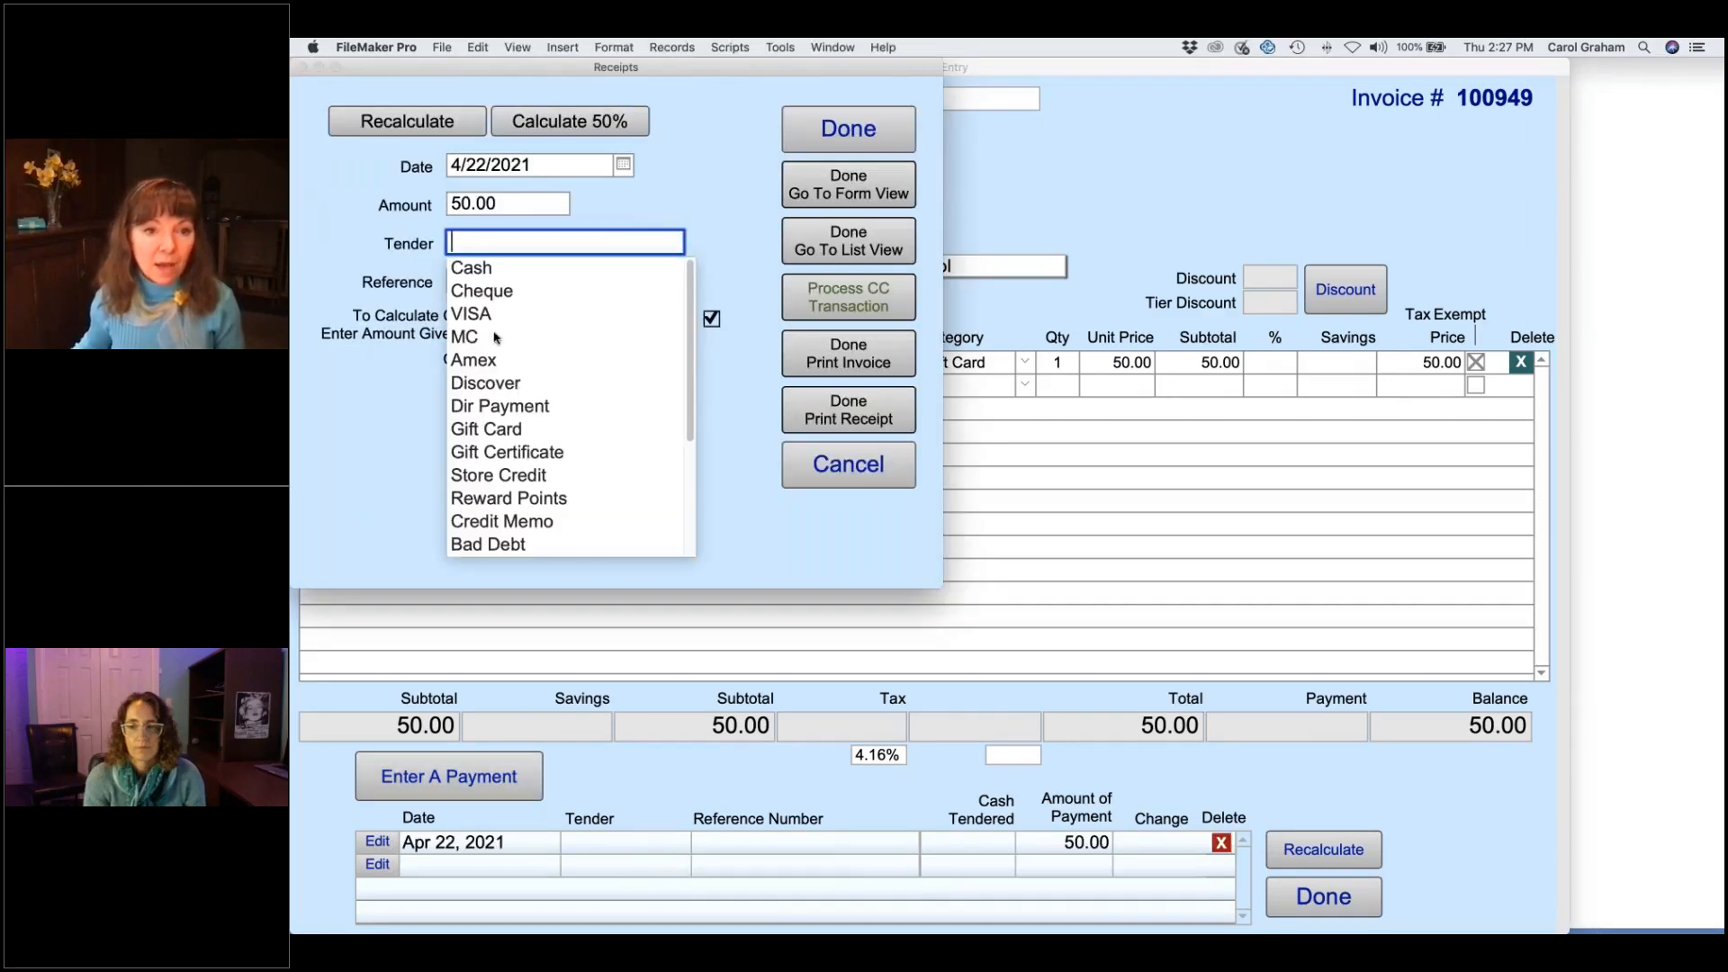
{"action": "left_click", "coordinate": [477, 315]}
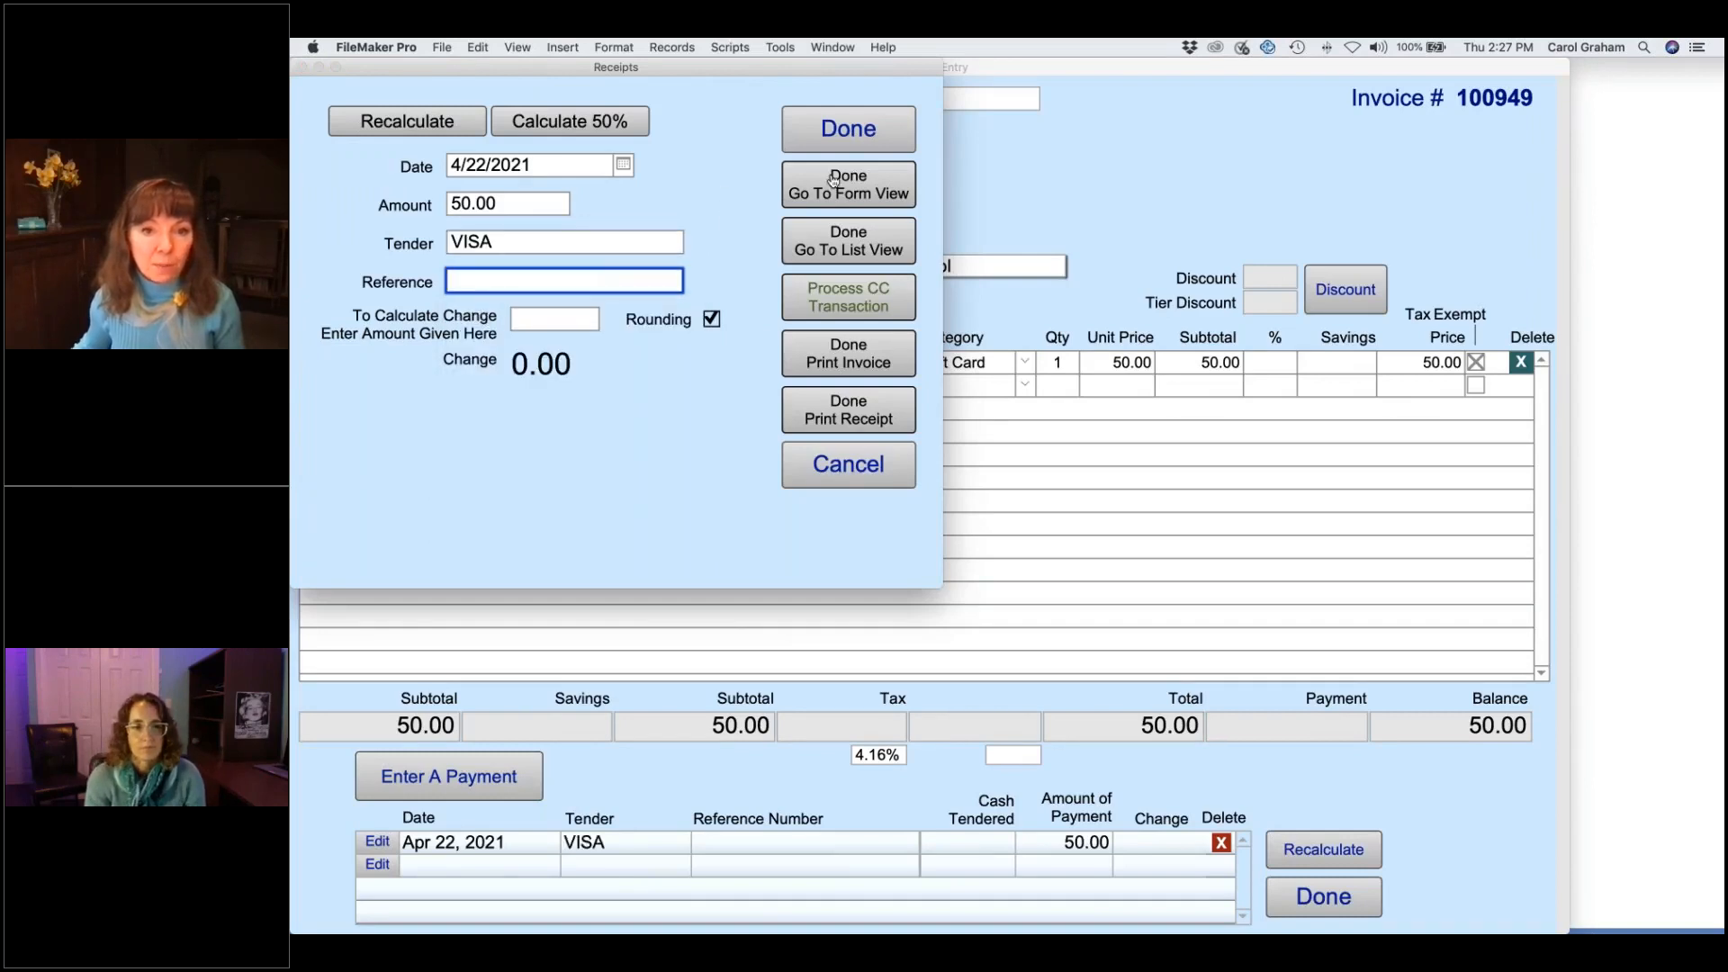
{"action": "left_click", "coordinate": [848, 131]}
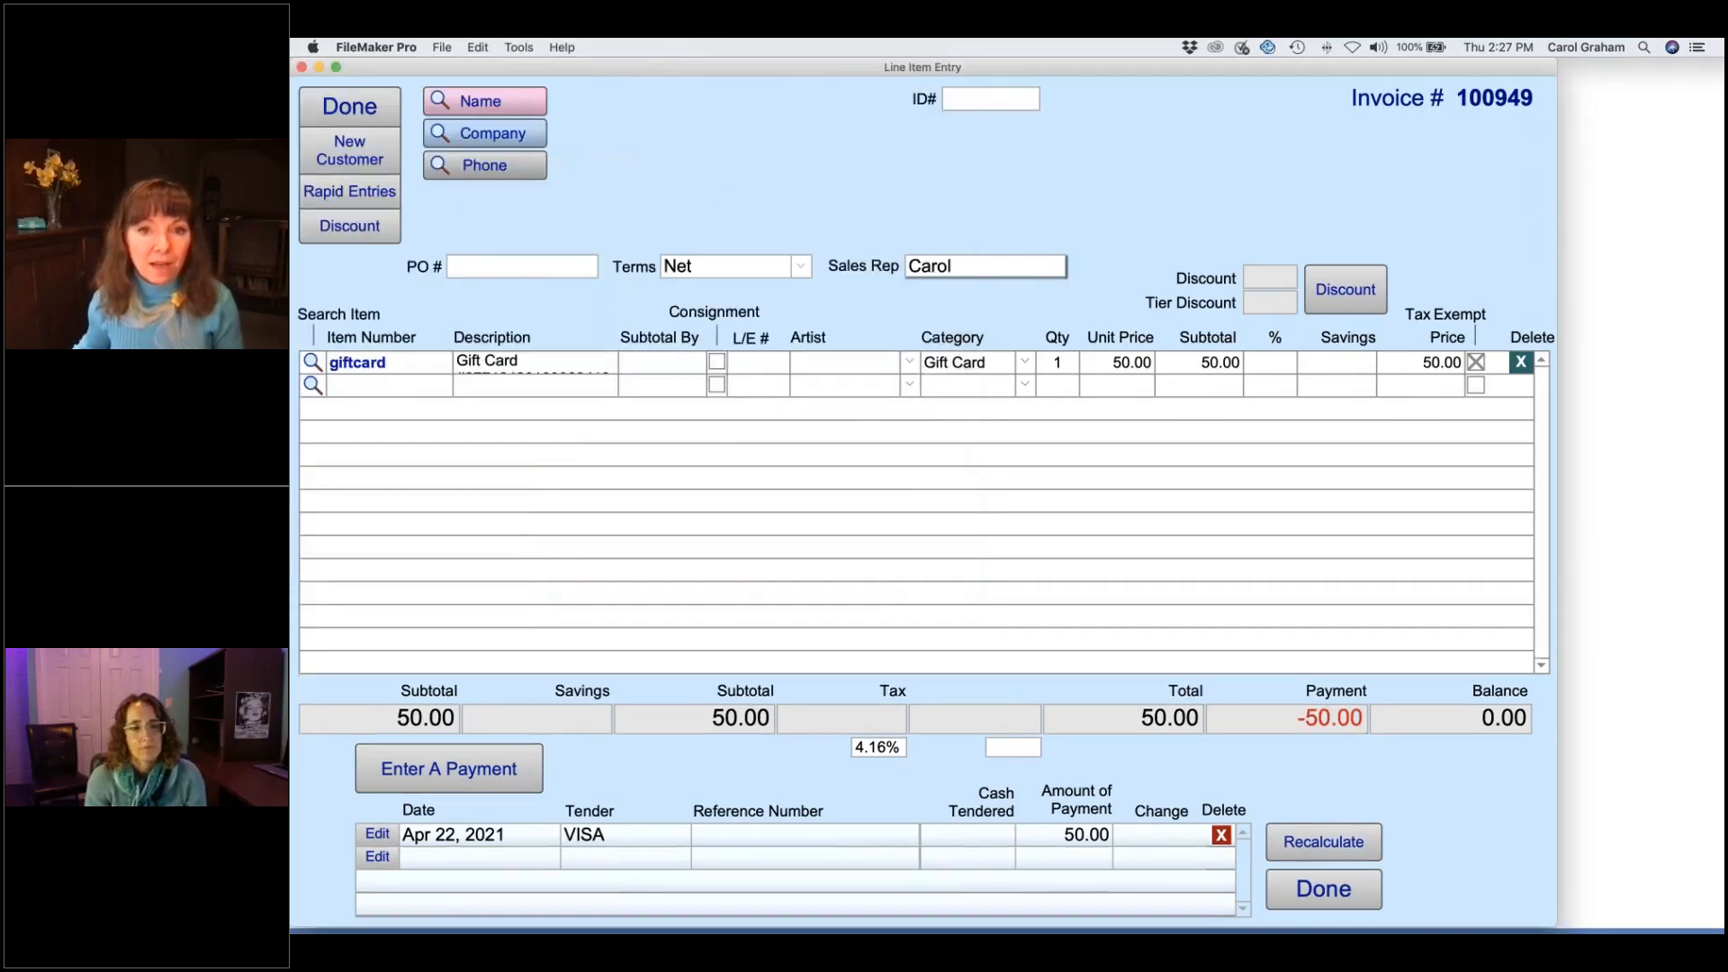
- Find the existing customer by first- and last-name fragments, attach them, and finish line item entry
{"action": "left_click", "coordinate": [538, 109]}
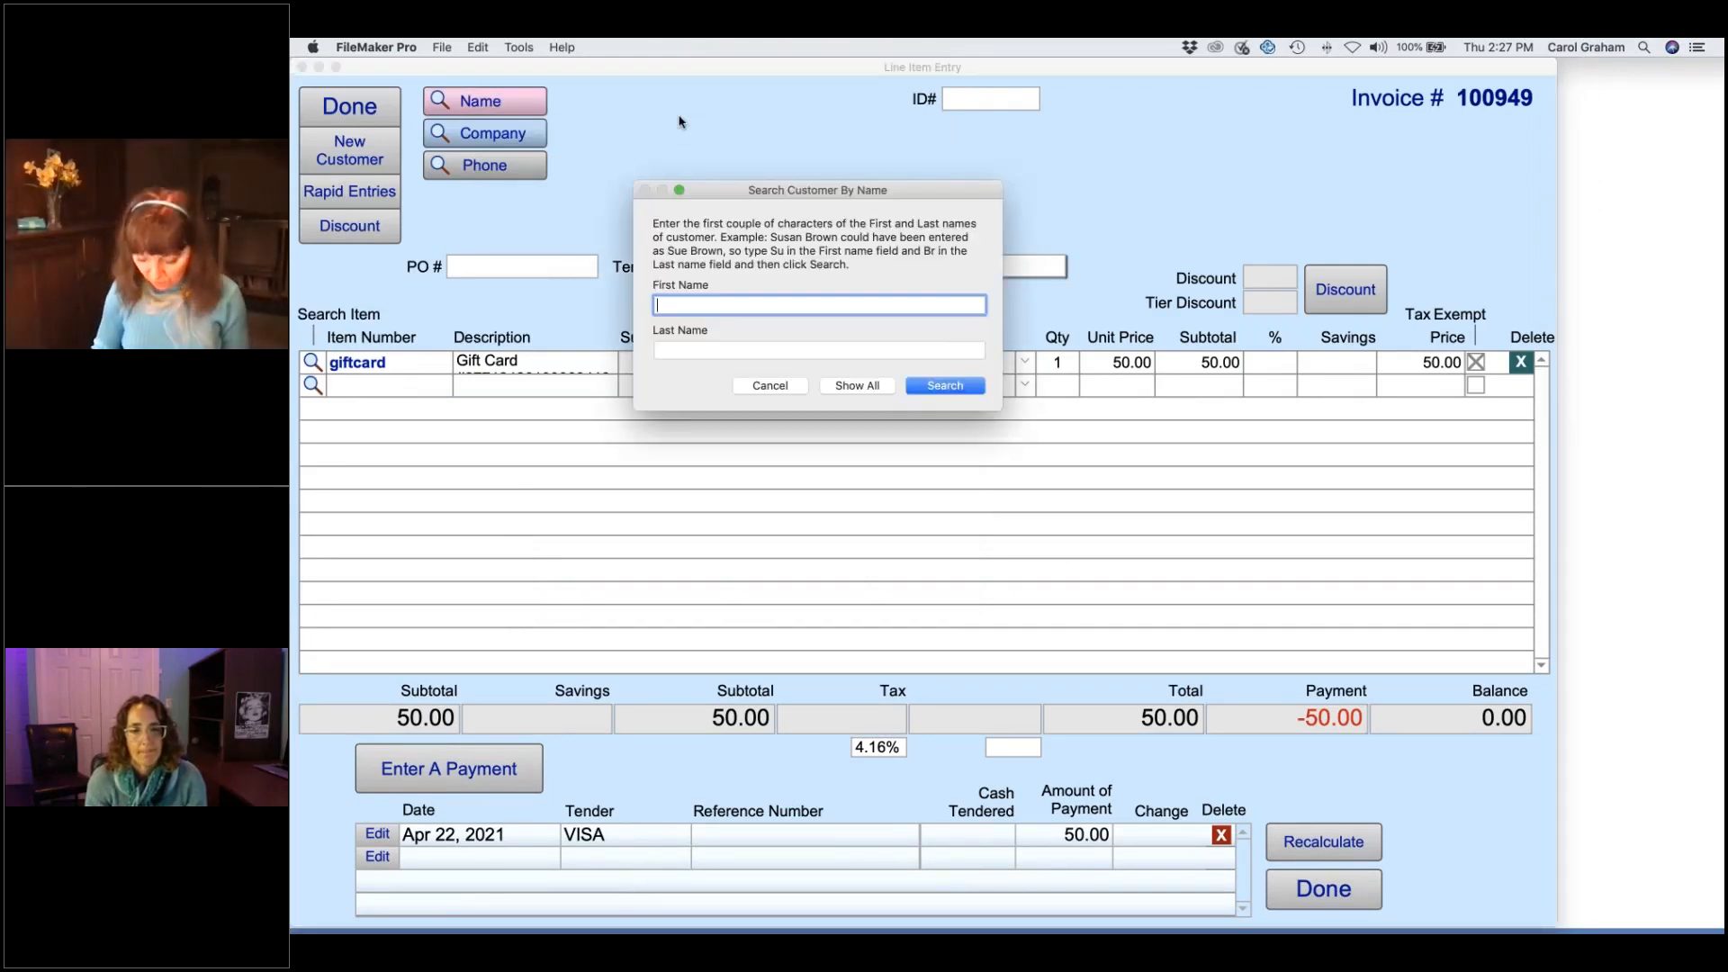
{"action": "type", "text": "jim"}
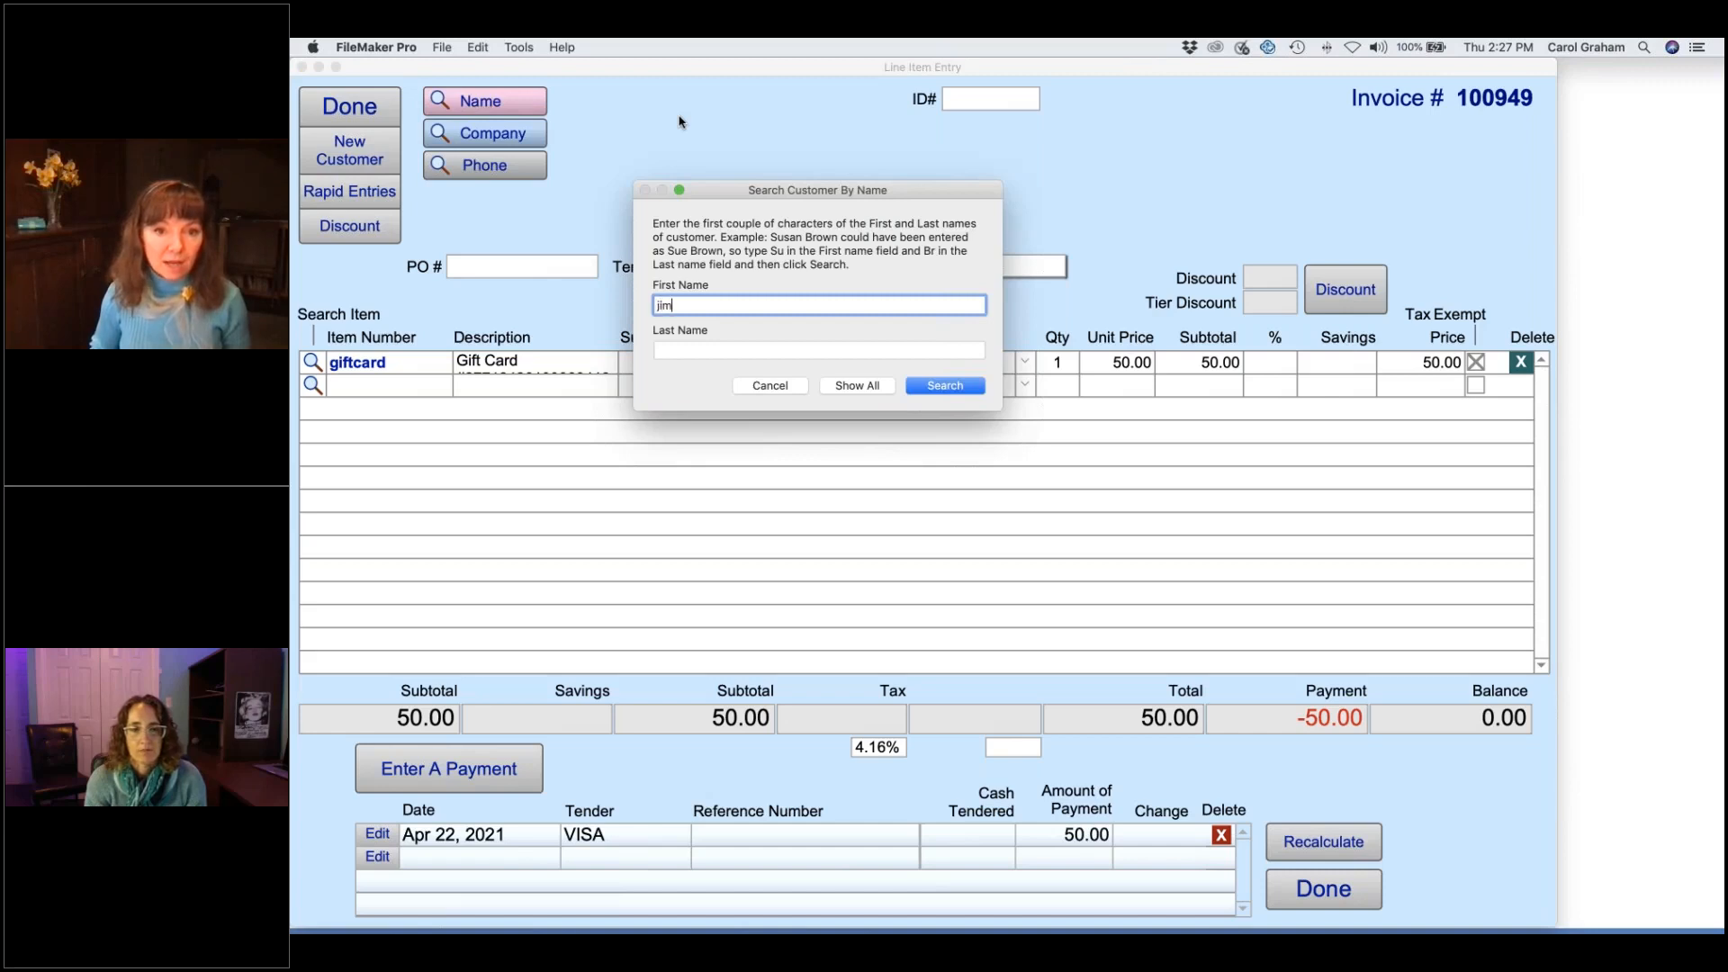
{"action": "key", "text": "Tab"}
{"action": "type", "text": "tay"}
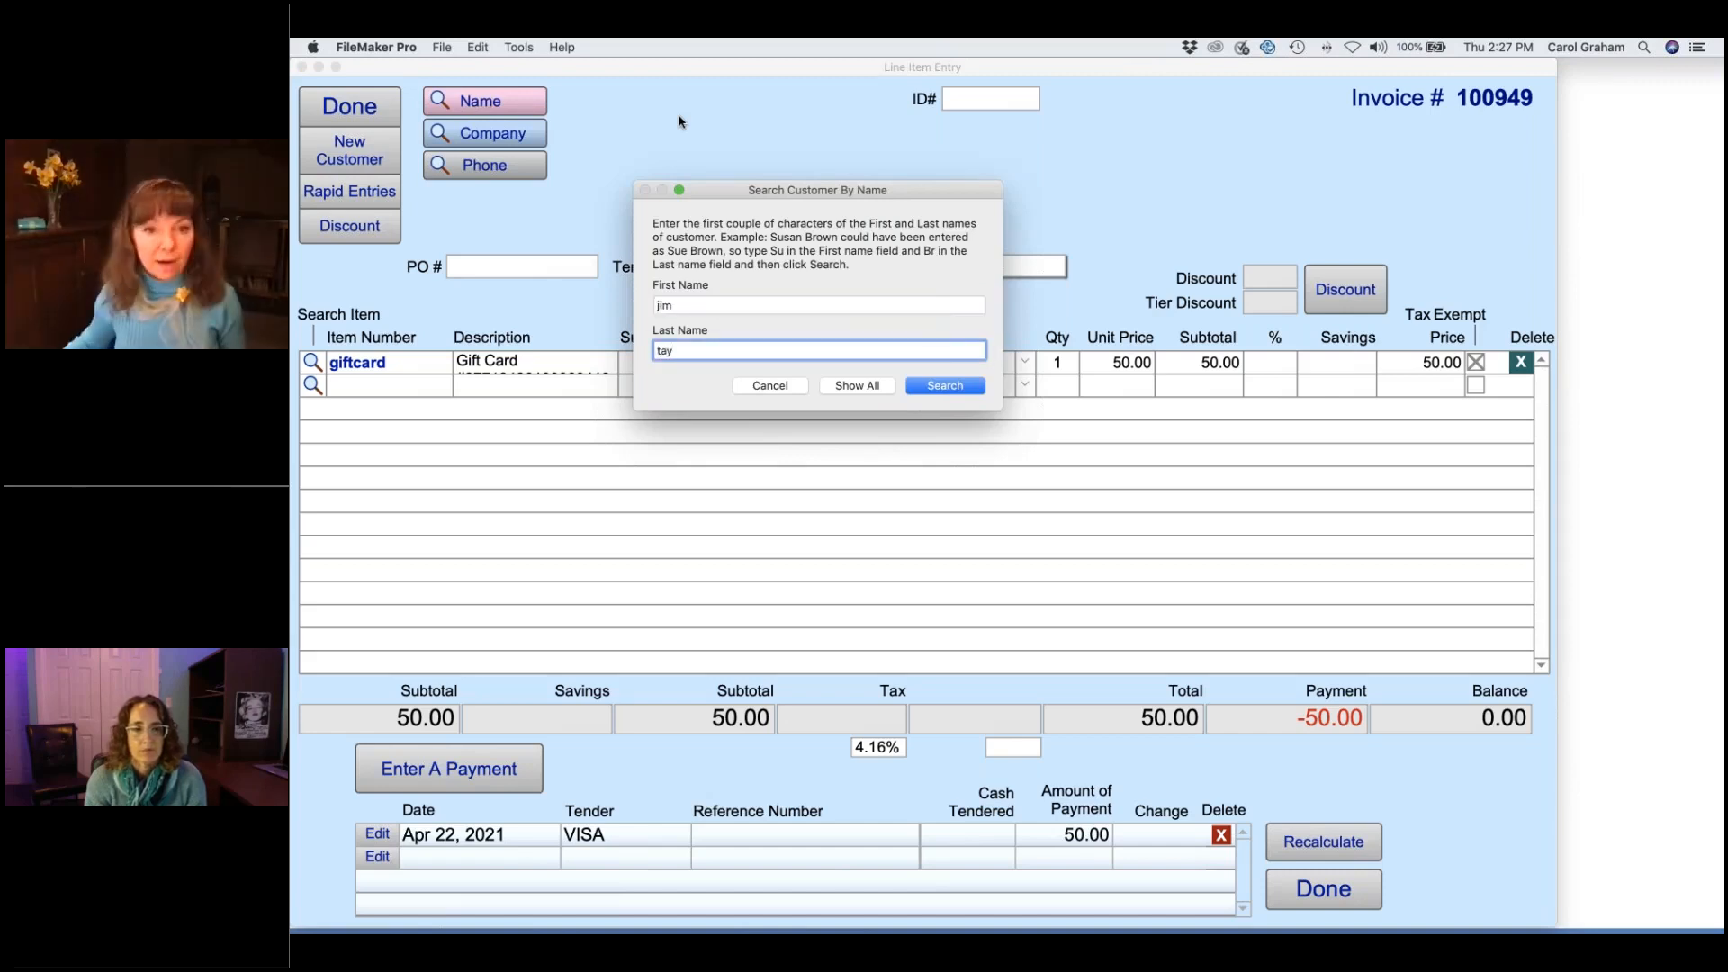
{"action": "key", "text": "Return"}
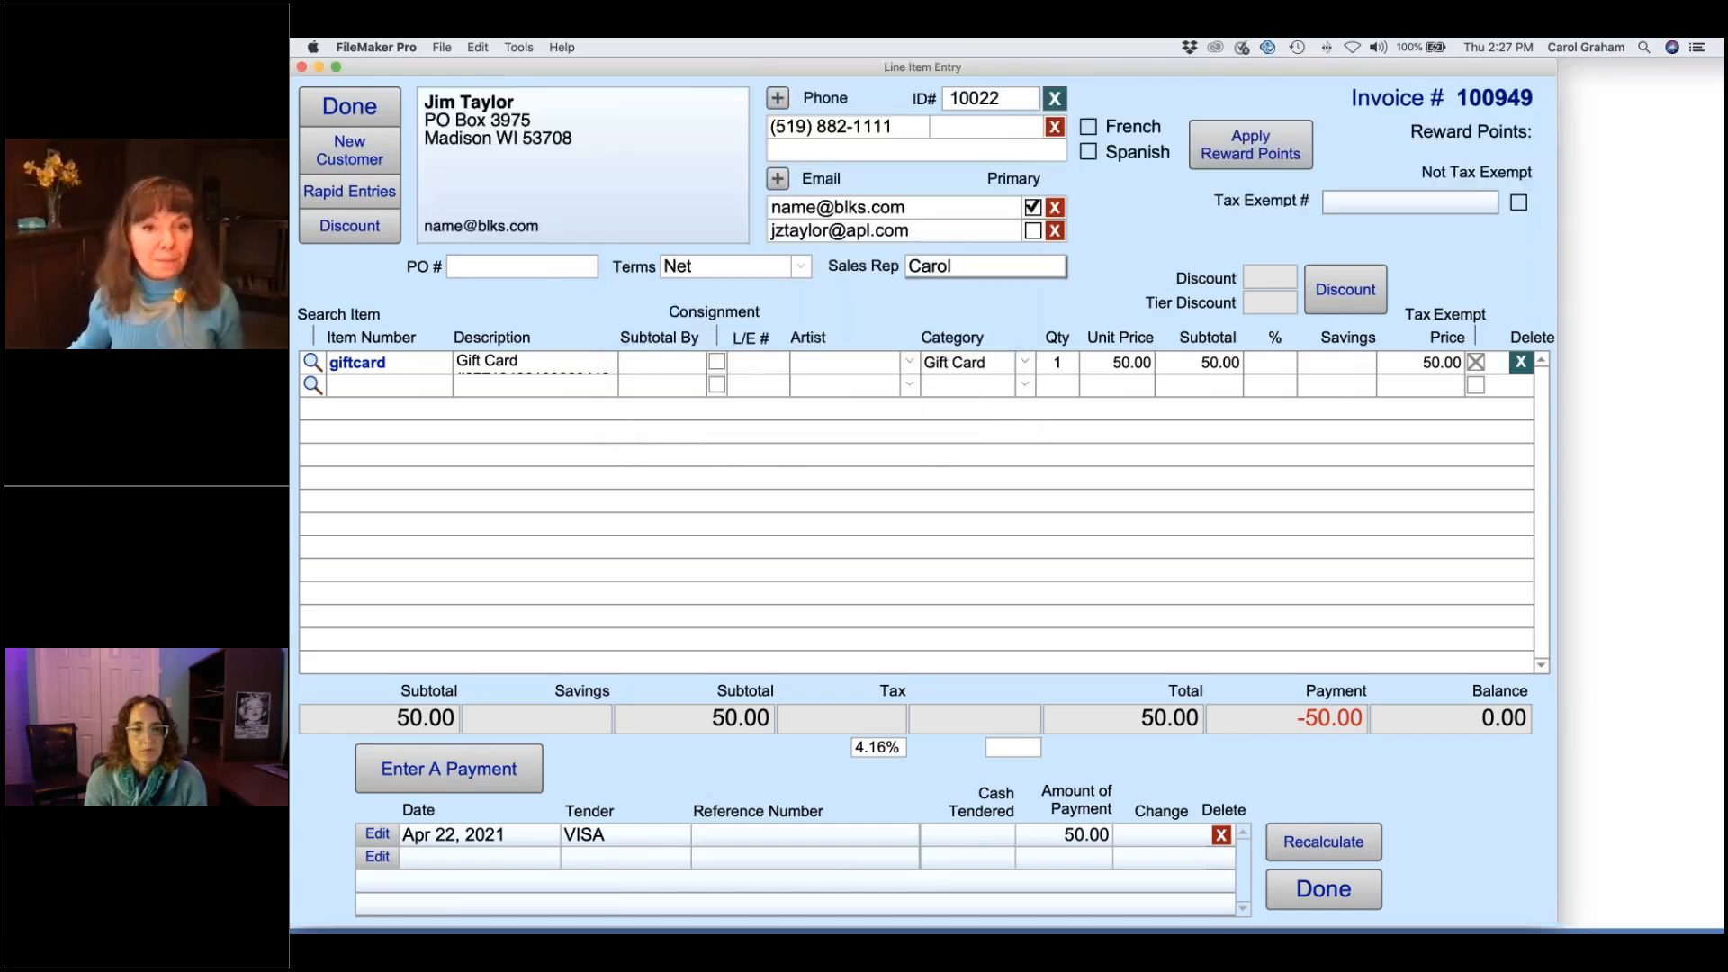
{"action": "left_click", "coordinate": [357, 110]}
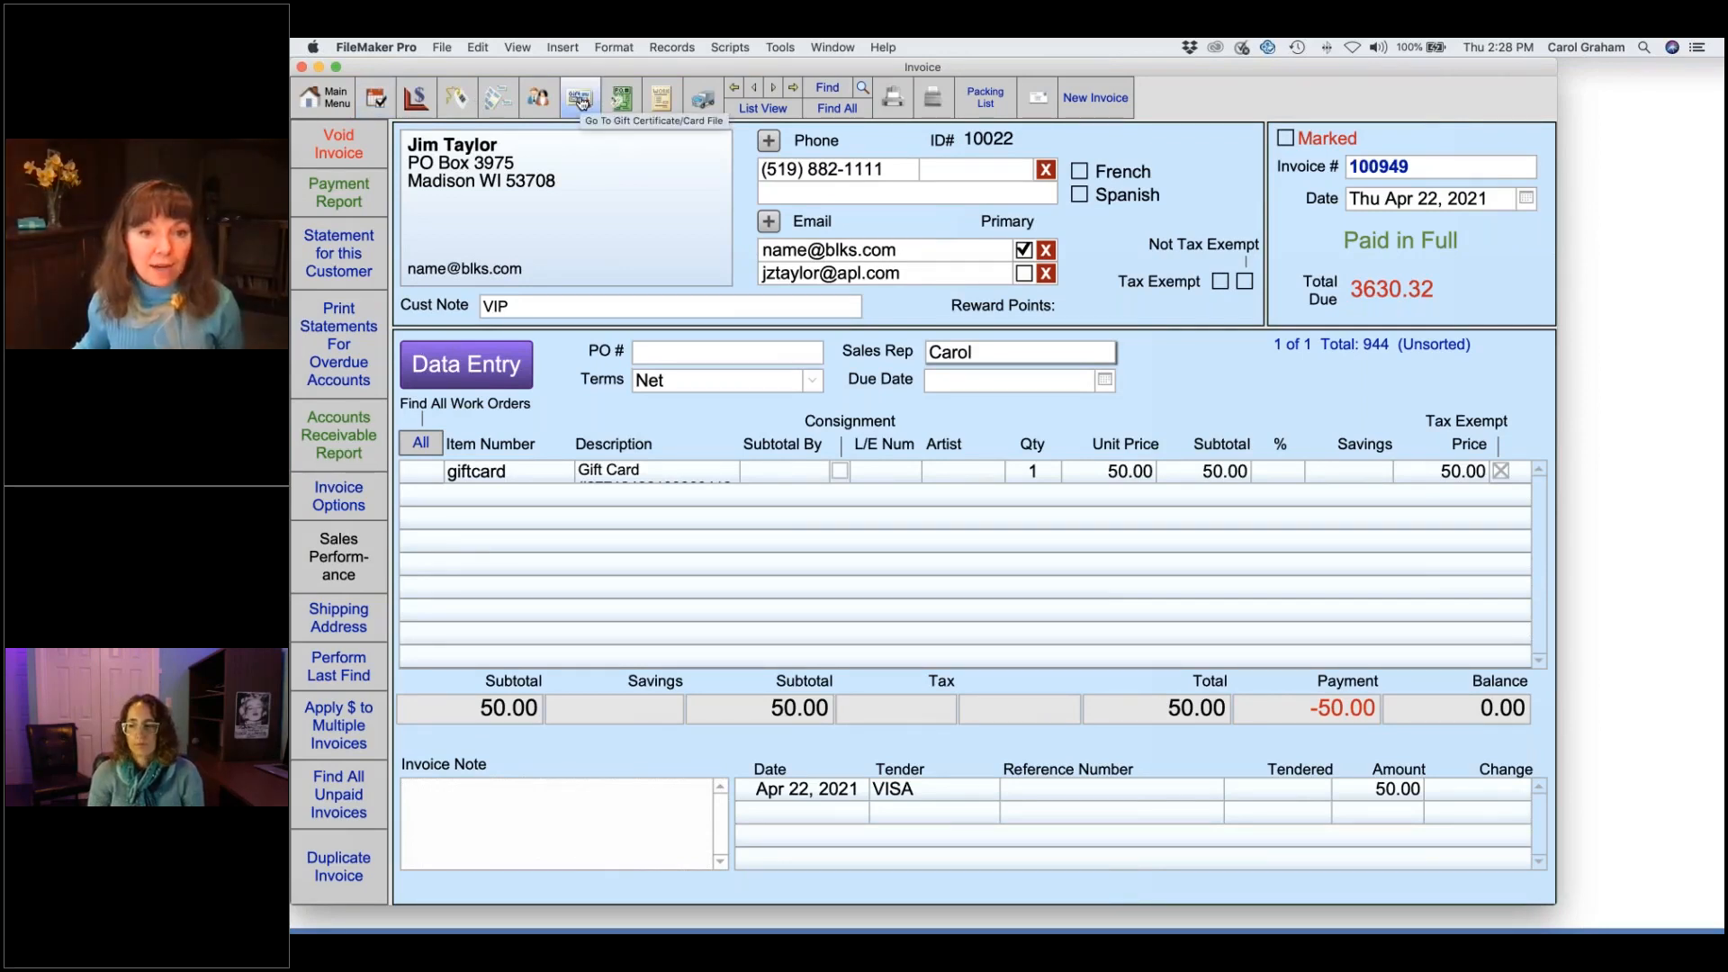
- Show all gift card records, review the newest one's 50 credit, then return to the Main Menu
{"action": "left_click", "coordinate": [580, 101]}
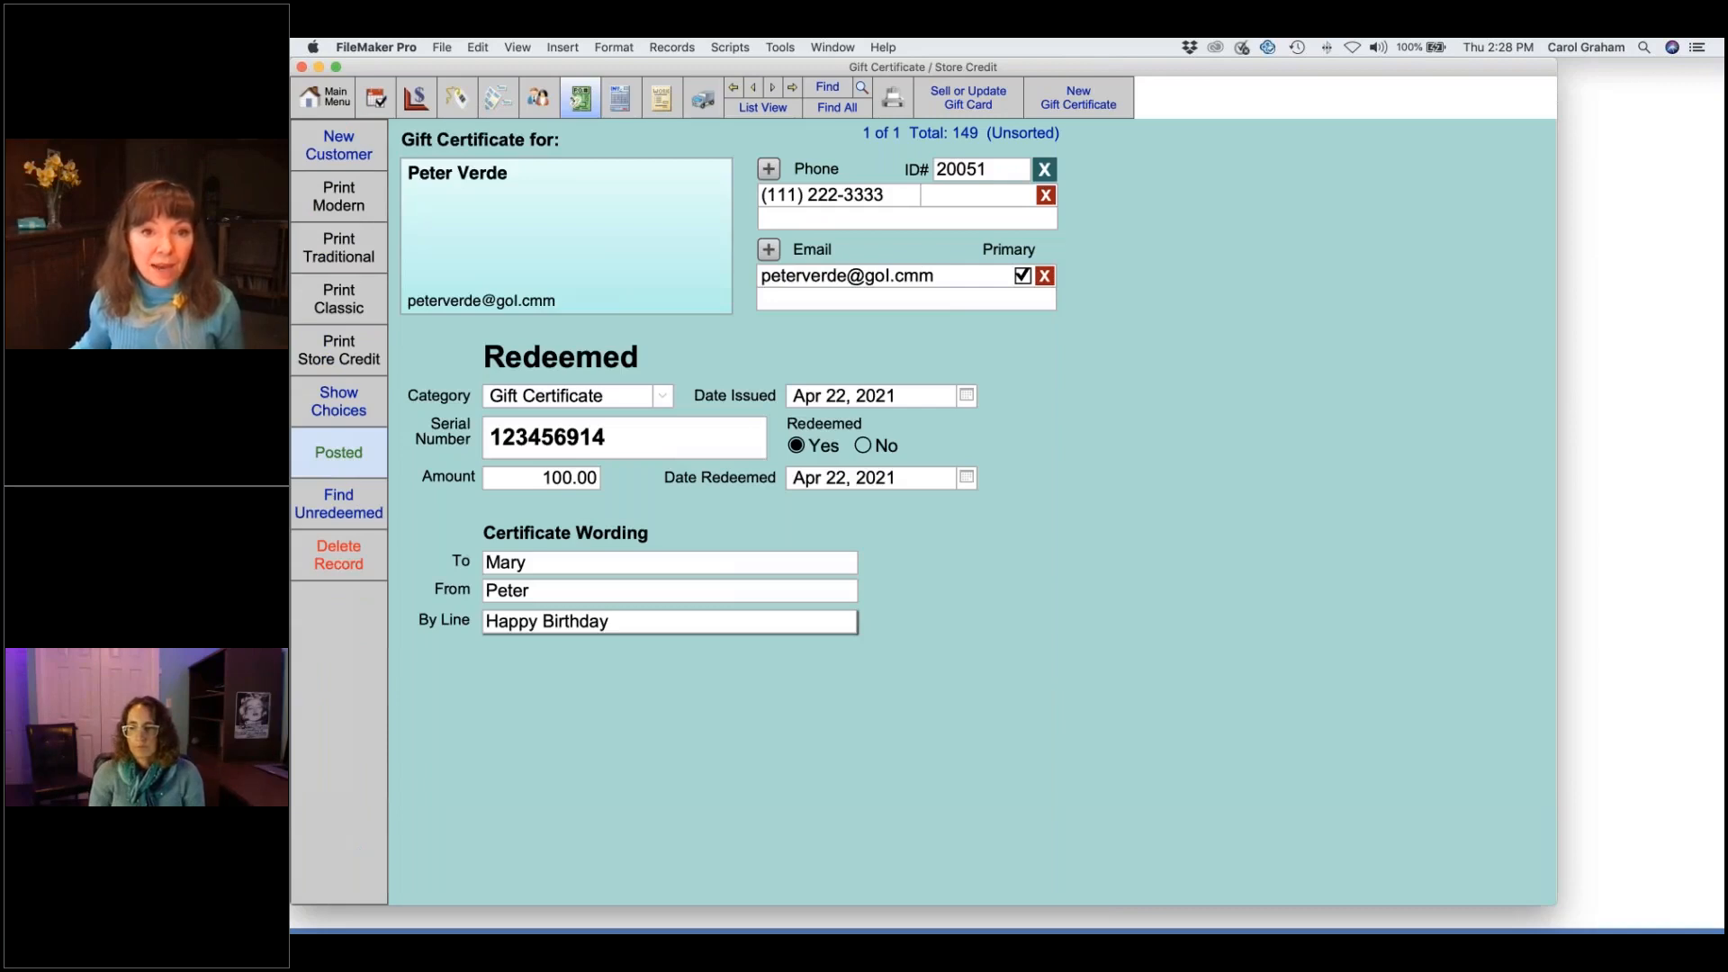
{"action": "left_click", "coordinate": [837, 107]}
{"action": "left_click", "coordinate": [792, 87]}
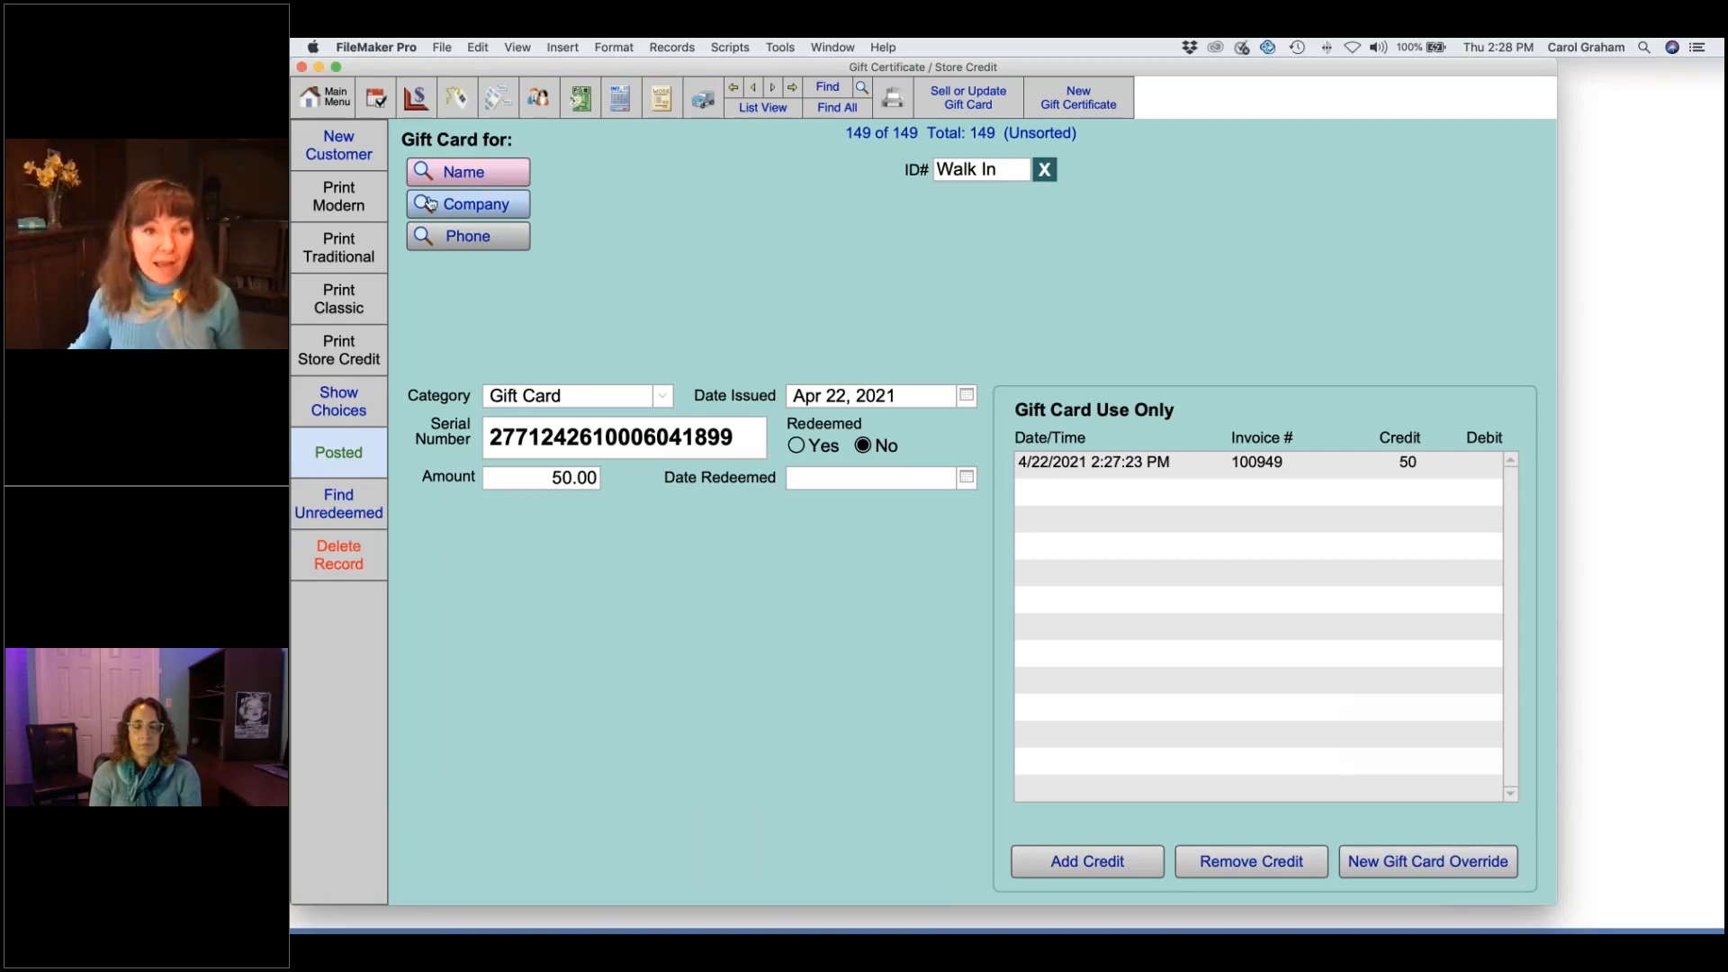
{"action": "left_click", "coordinate": [323, 101]}
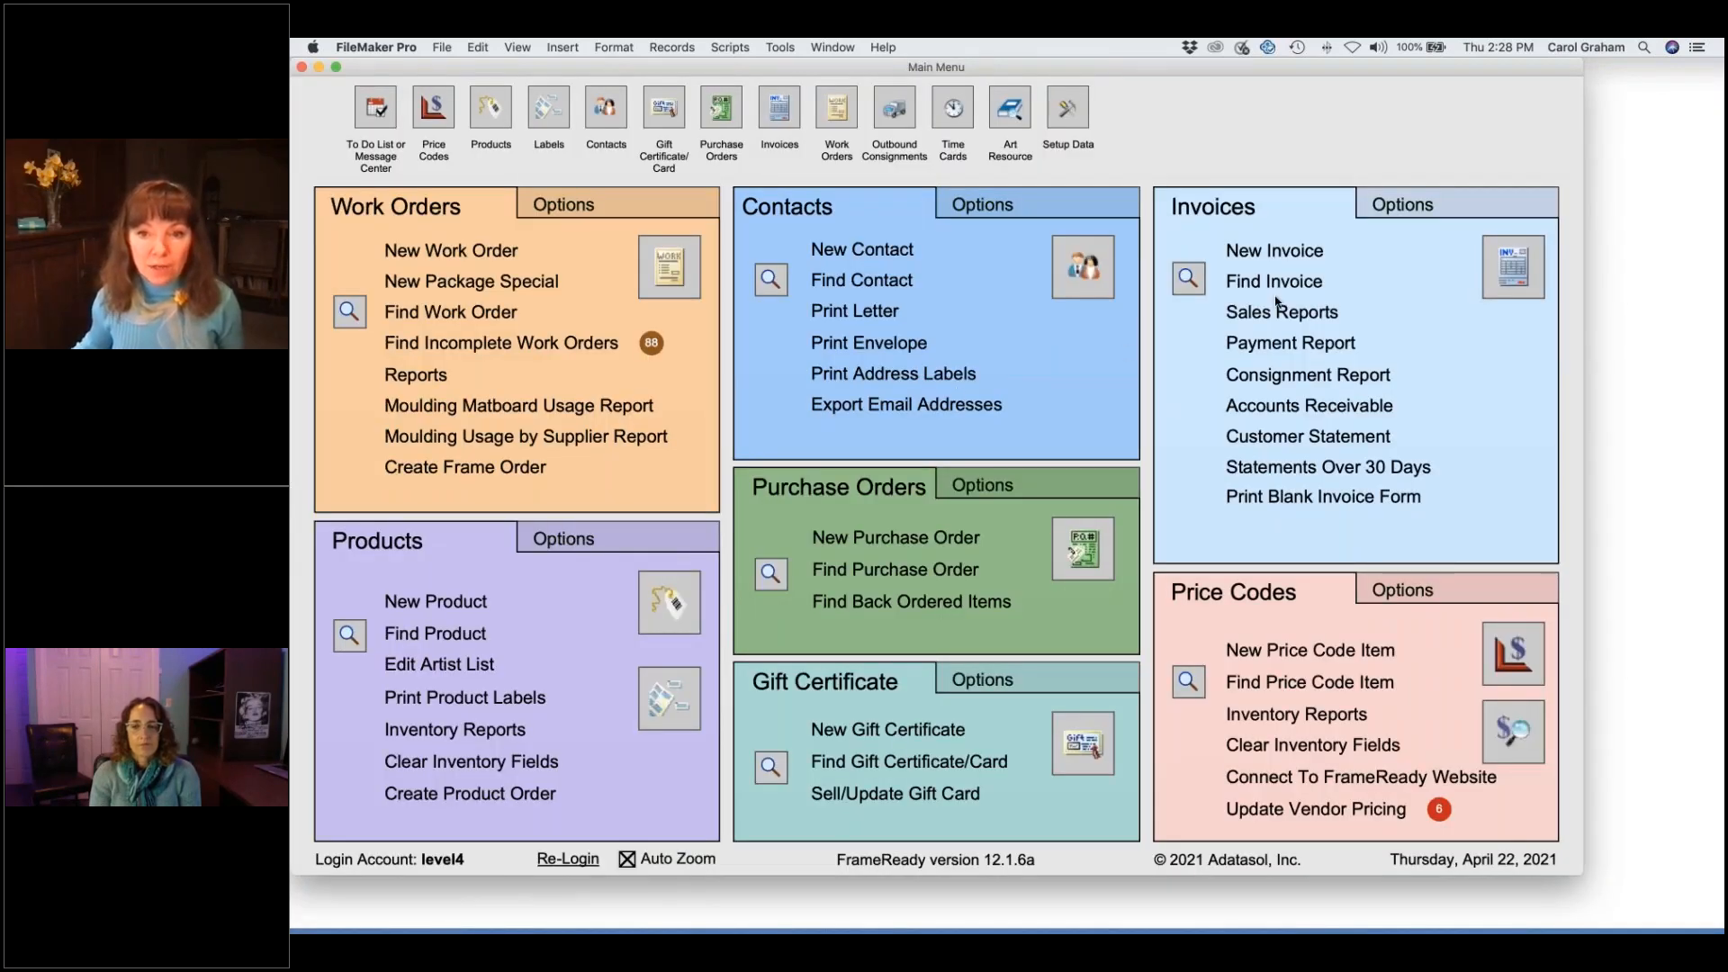
- Start invoice 100950 and add the Vase, Green 10" item found by searching 'vase'
{"action": "left_click", "coordinate": [1300, 257]}
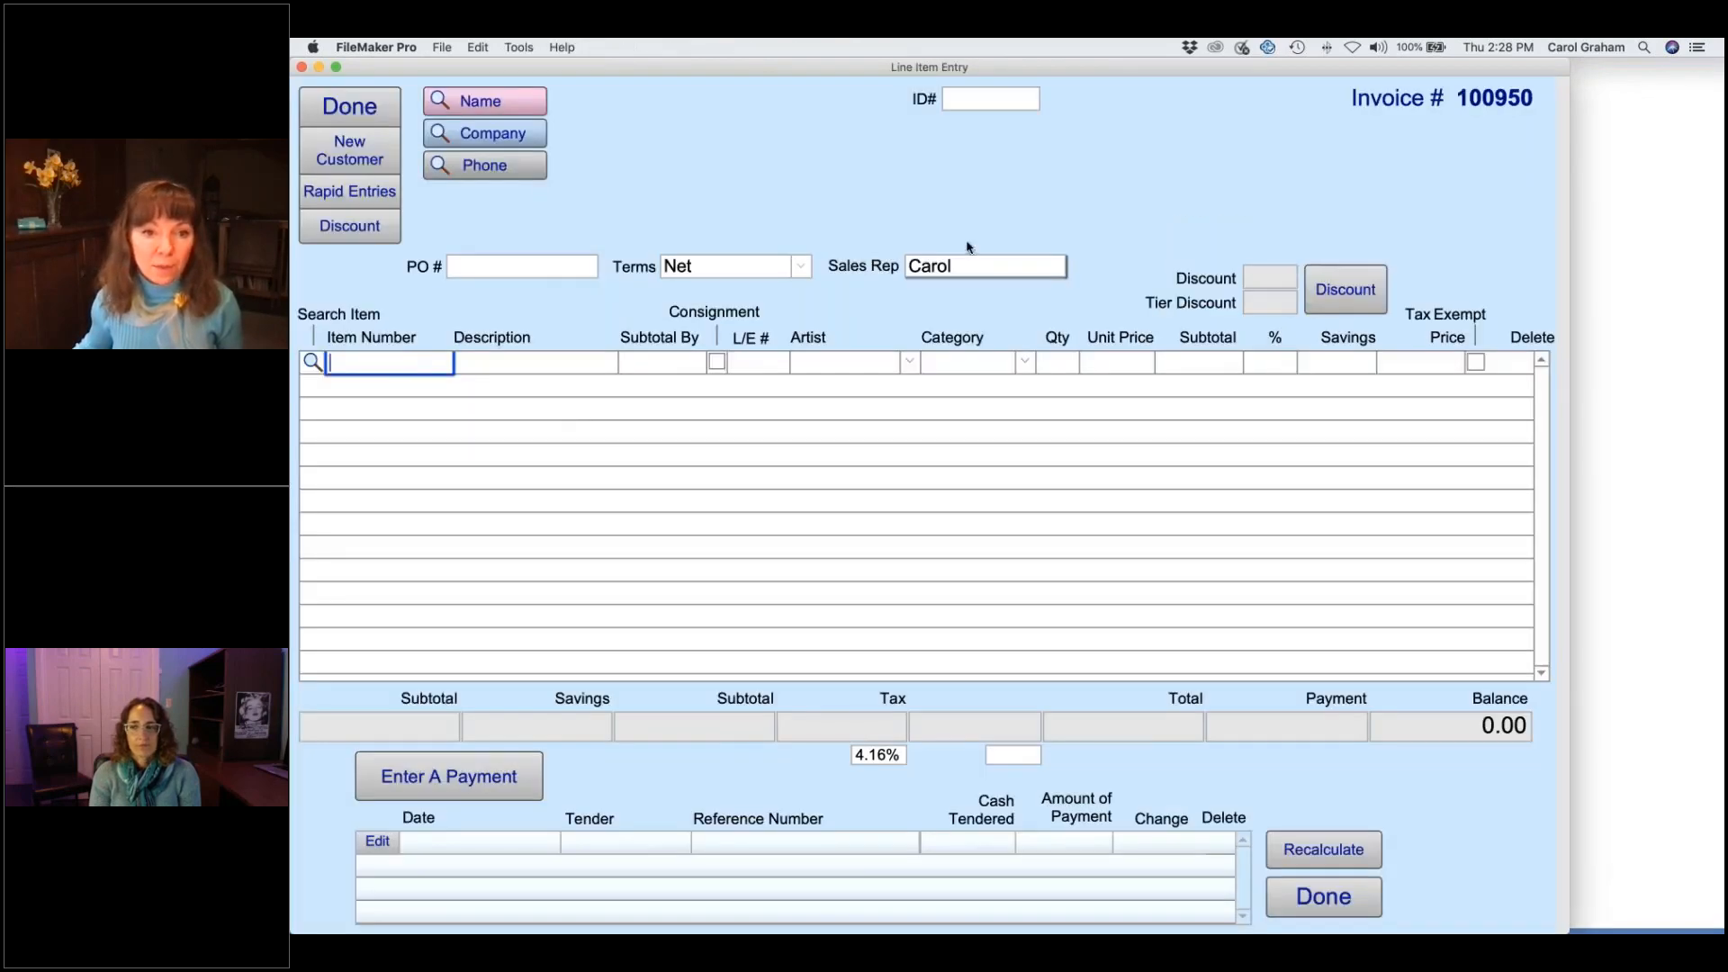
{"action": "left_click", "coordinate": [313, 362]}
{"action": "left_click", "coordinate": [577, 450]}
{"action": "type", "text": "vase"}
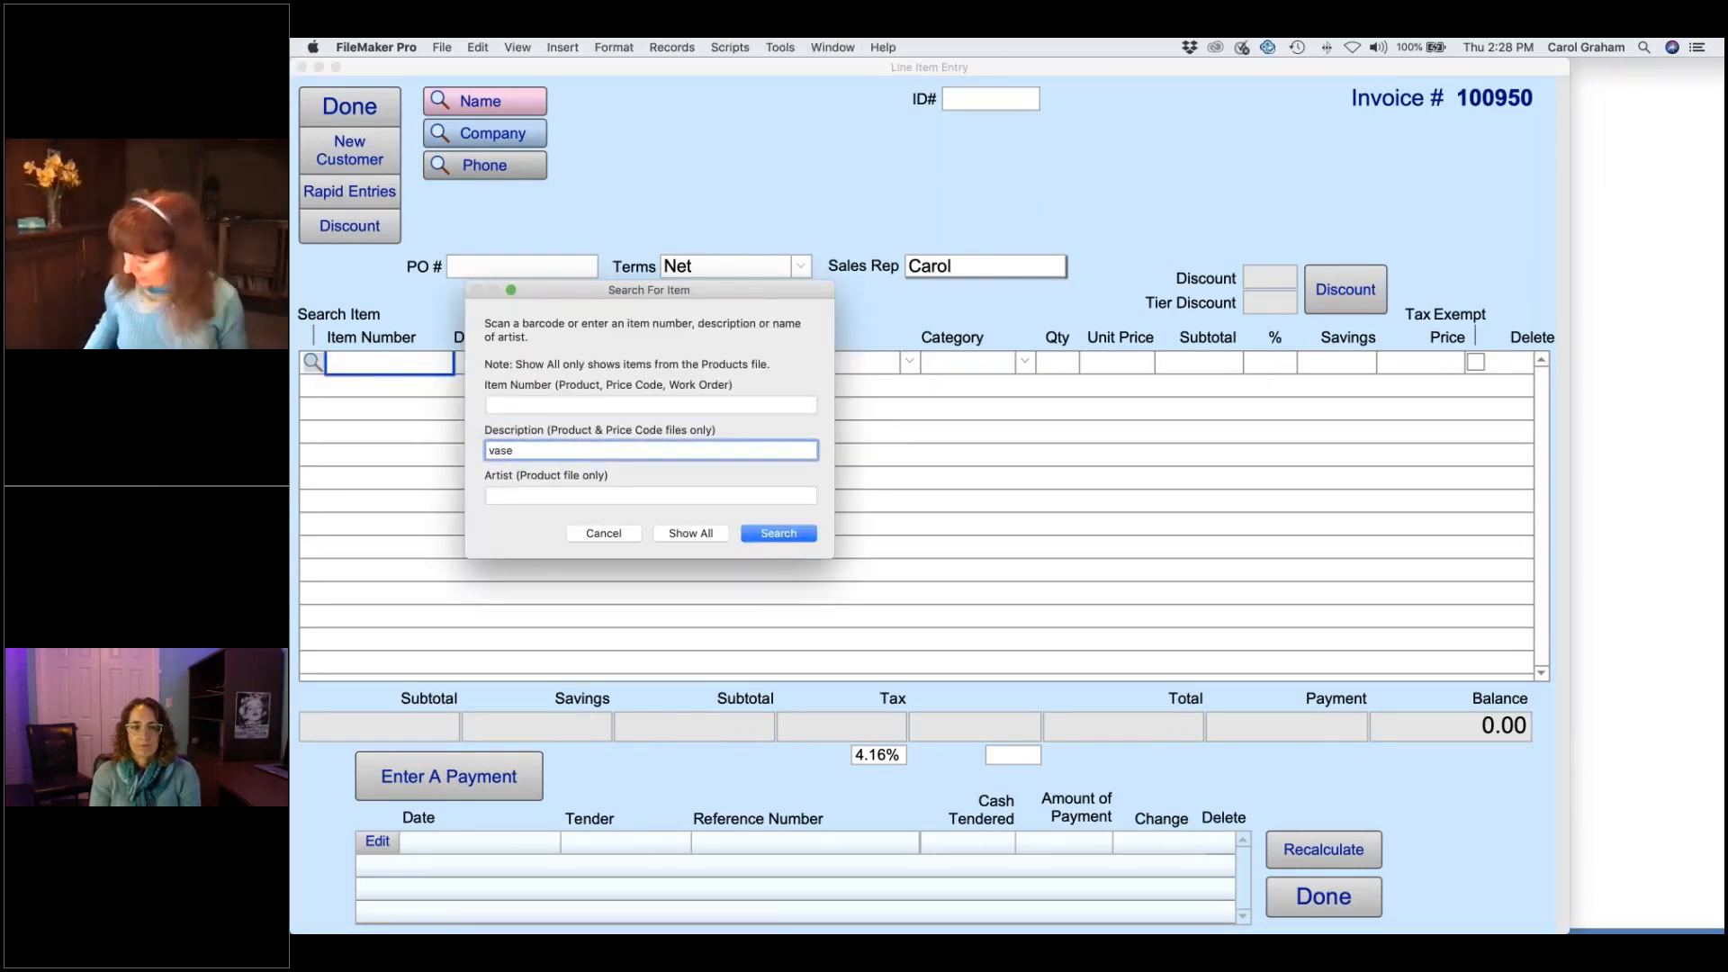
{"action": "key", "text": "Return"}
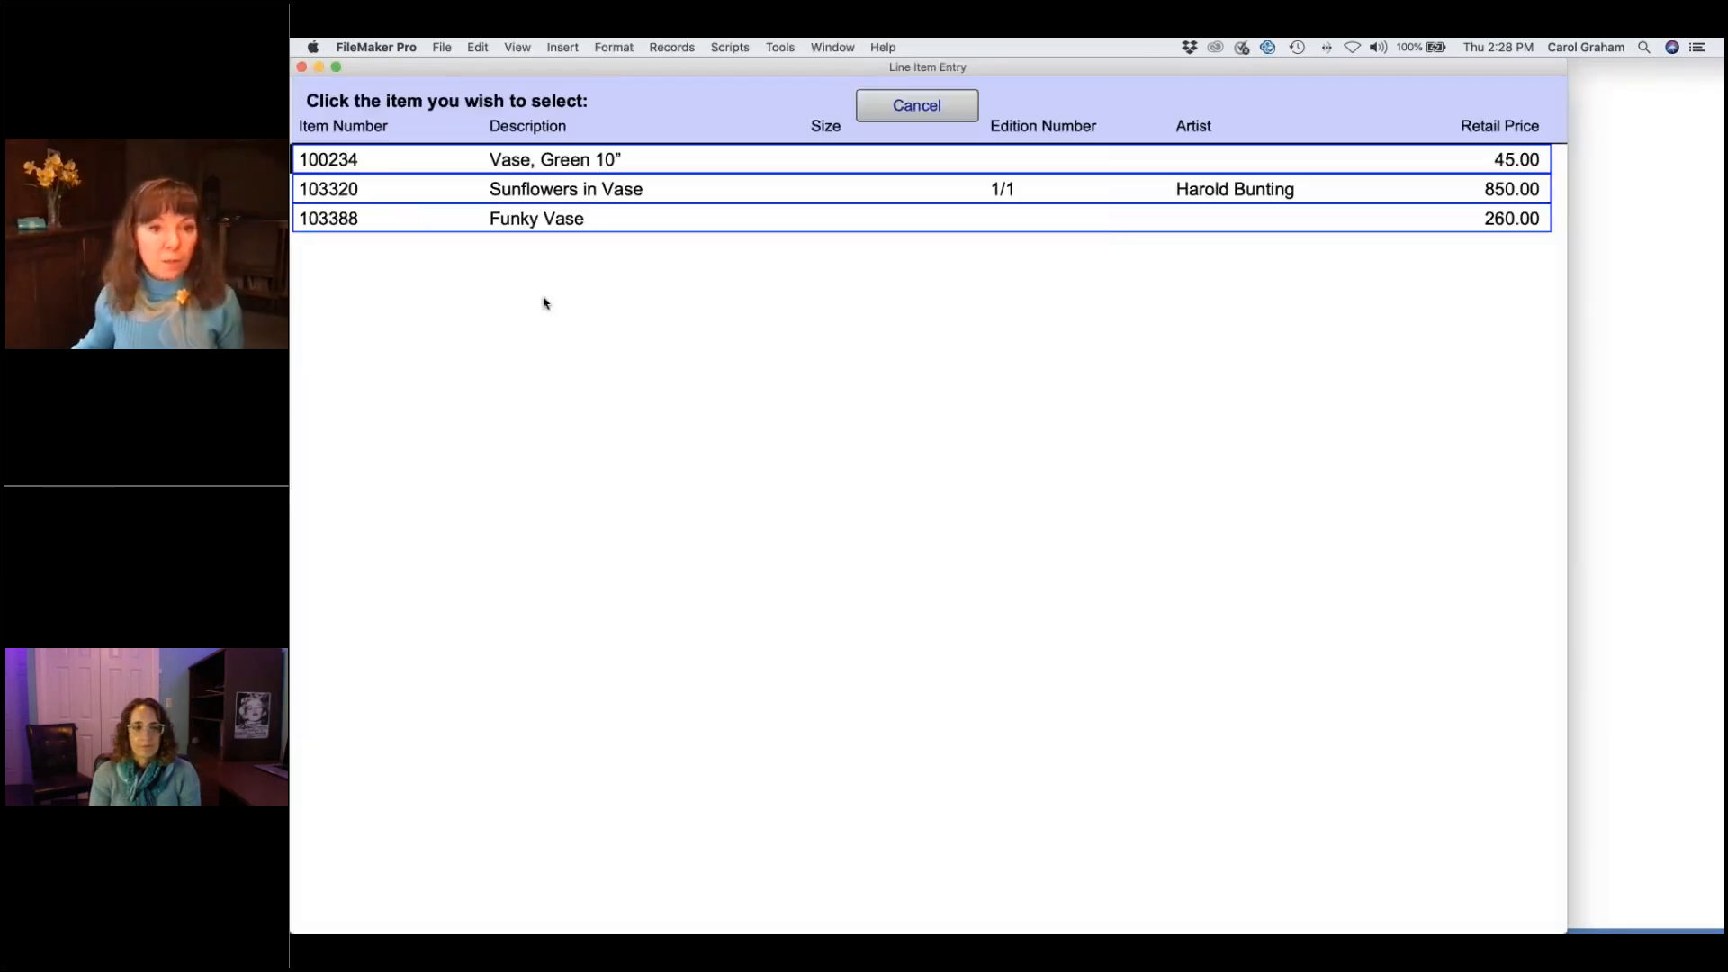
{"action": "left_click", "coordinate": [573, 168]}
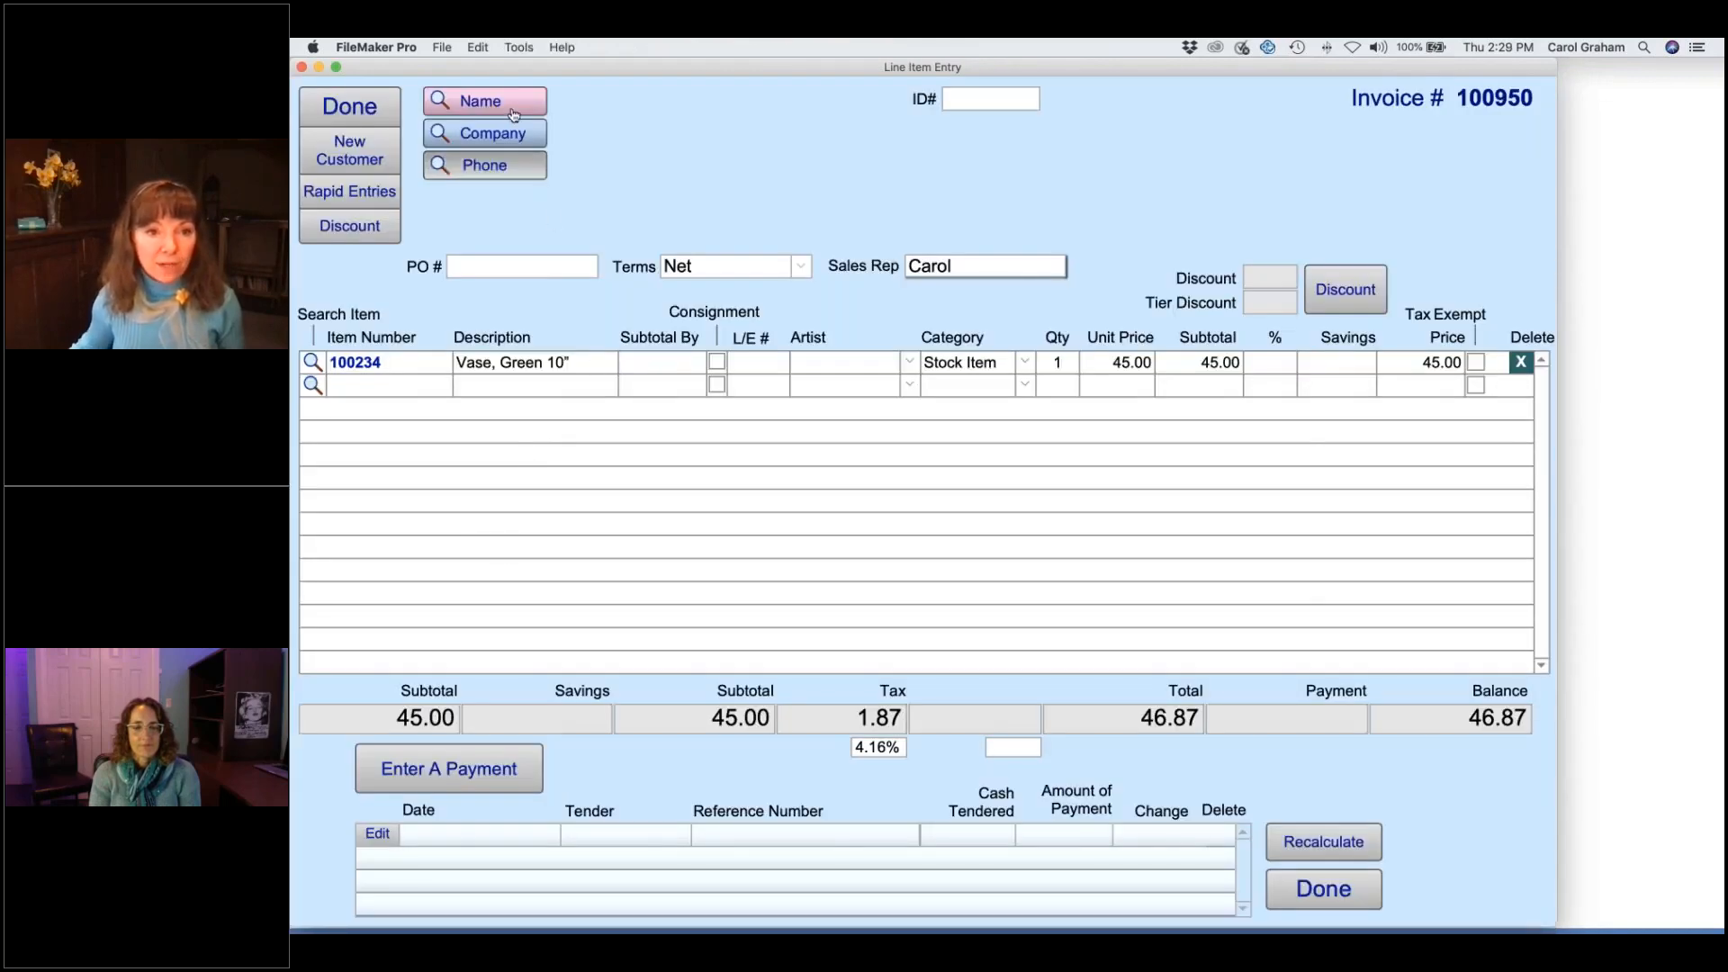
- Search for the customer by first and last name
{"action": "left_click", "coordinate": [484, 101]}
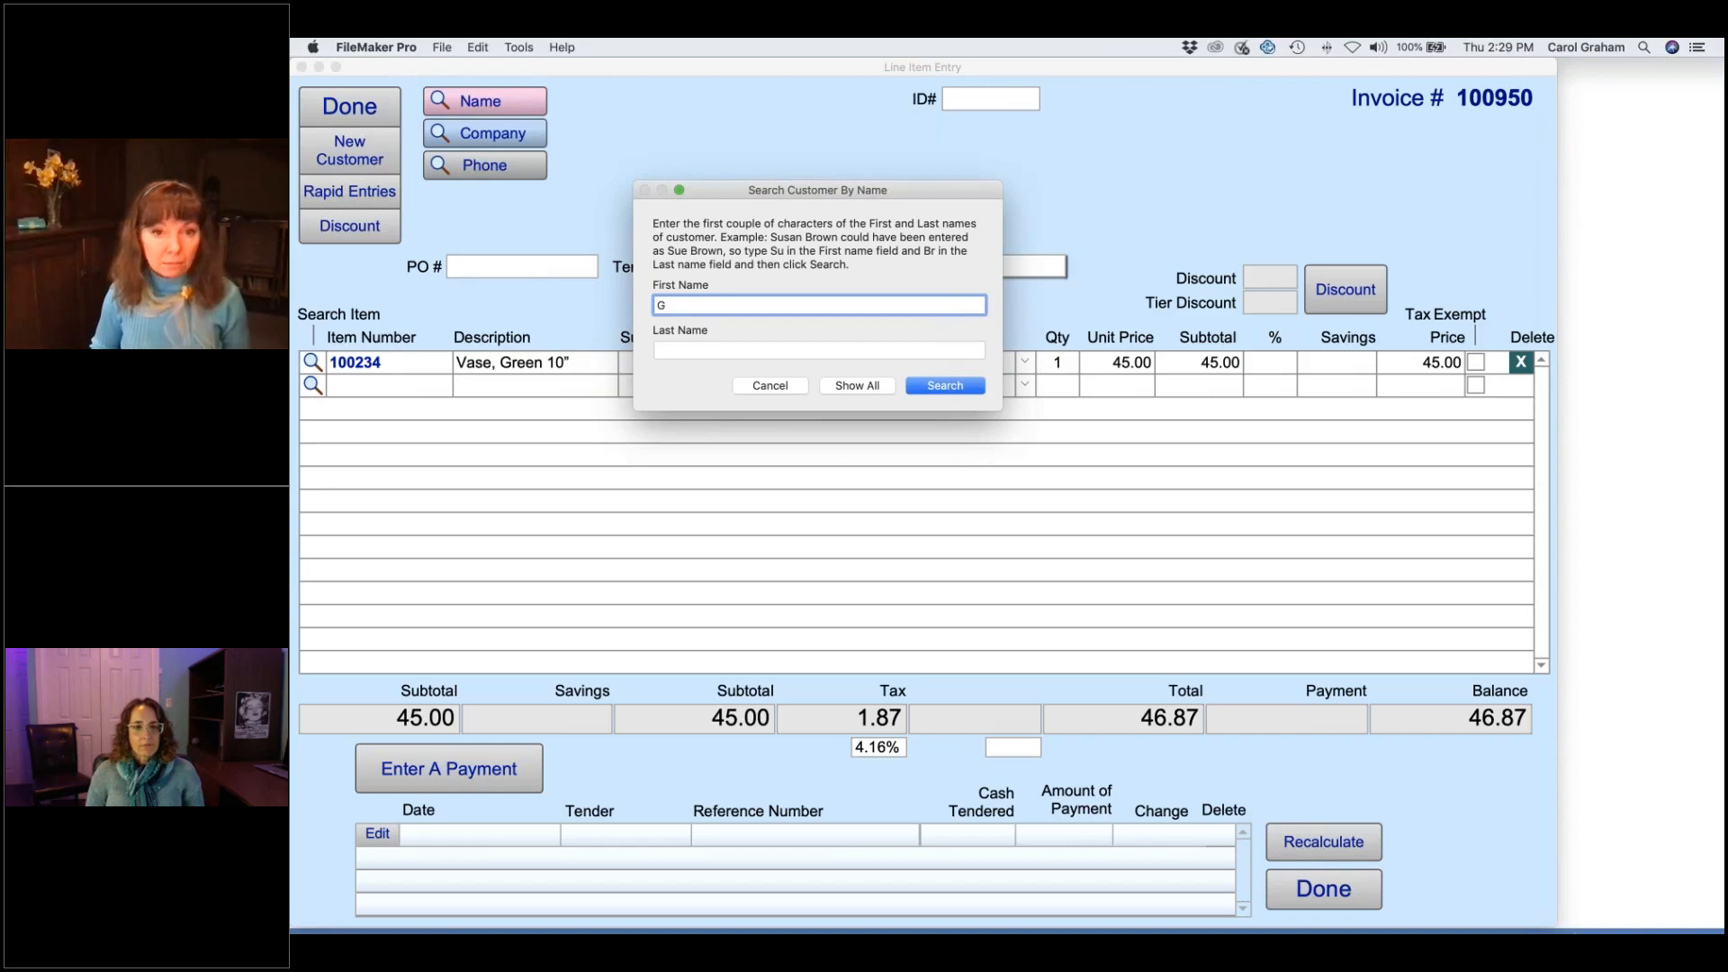
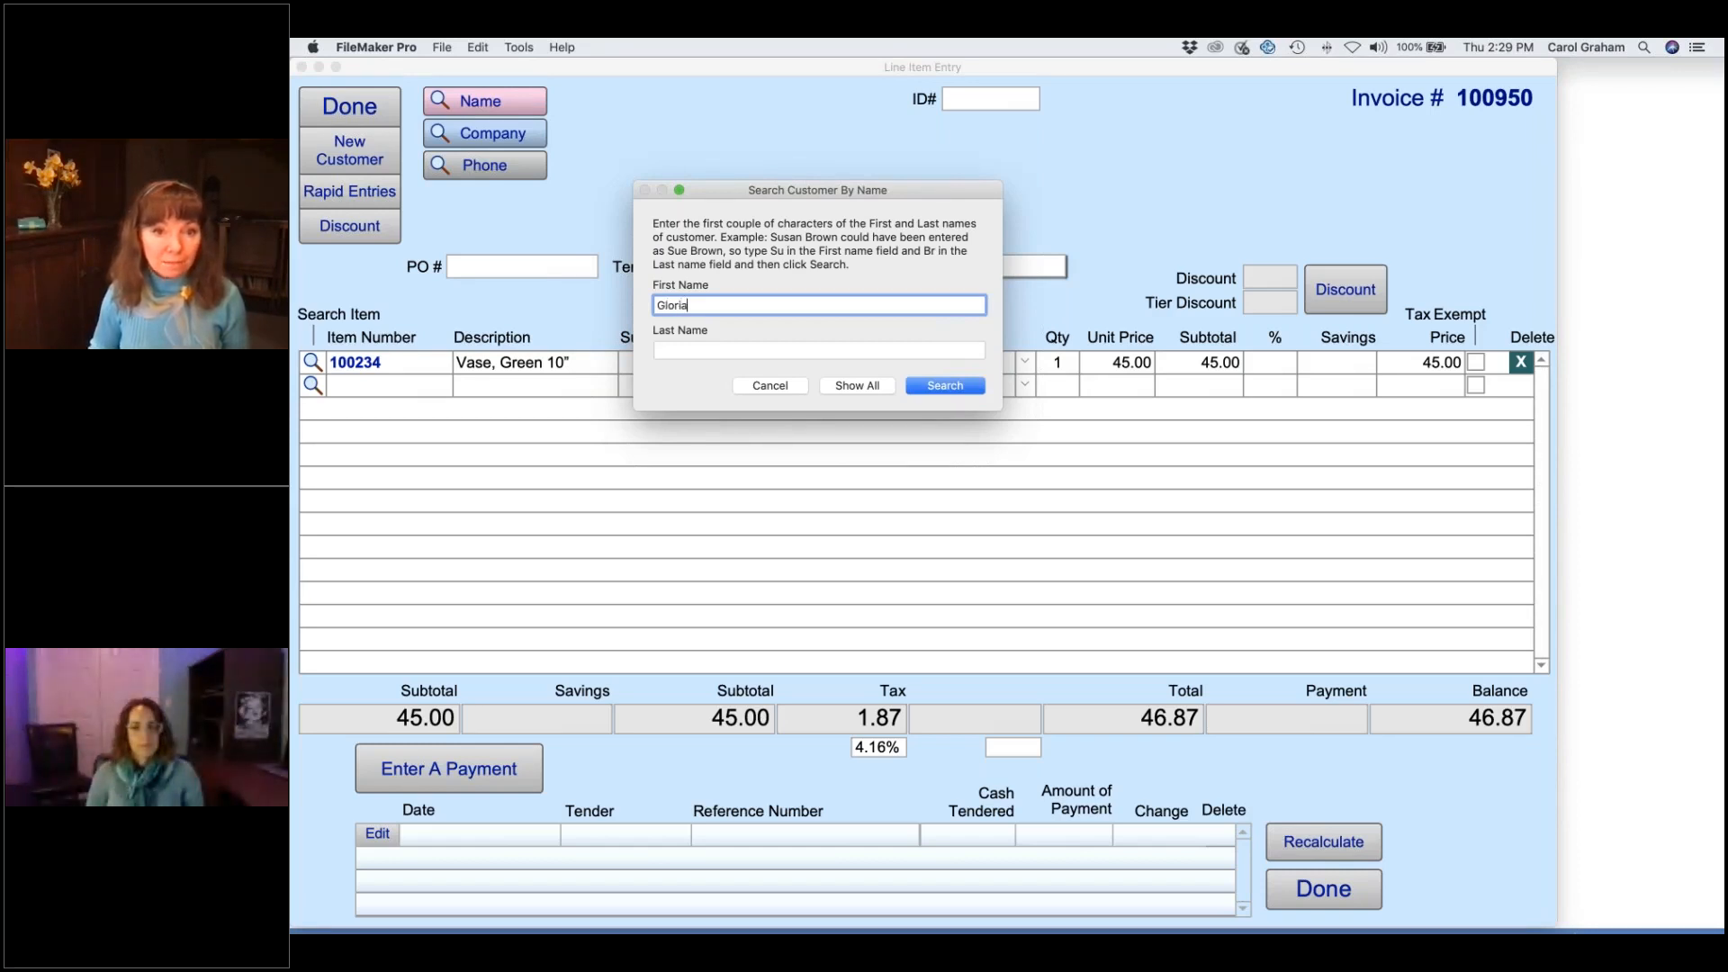
{"action": "key", "text": "Tab"}
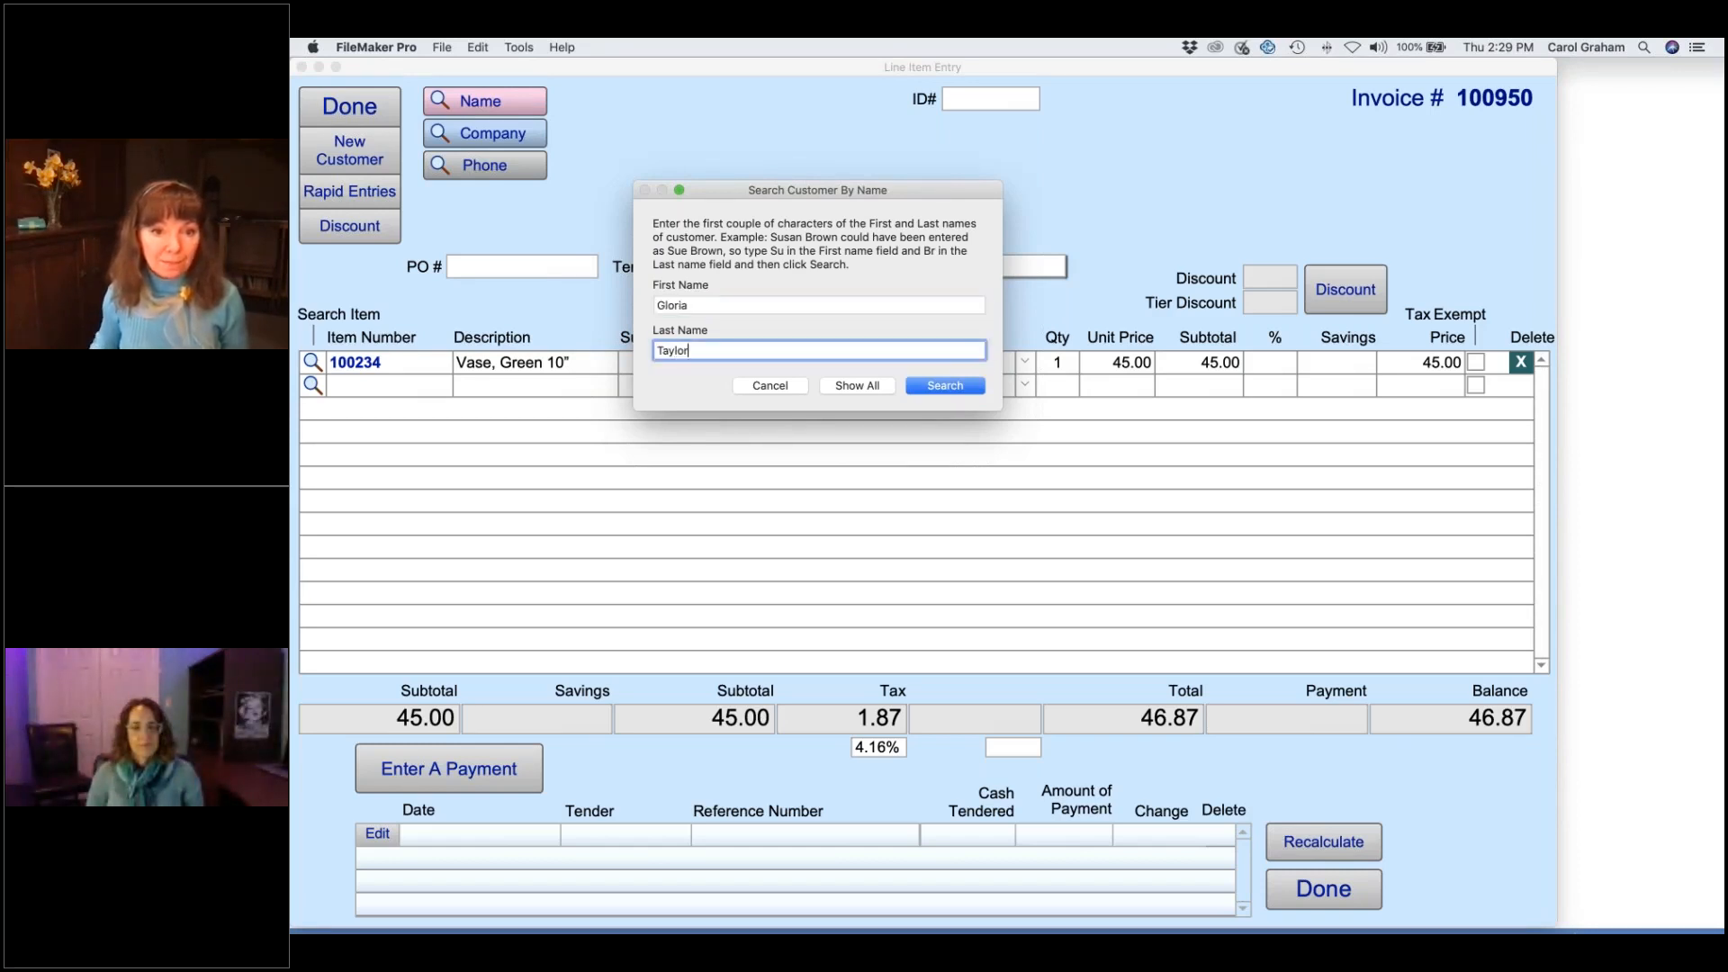
{"action": "left_click", "coordinate": [960, 394]}
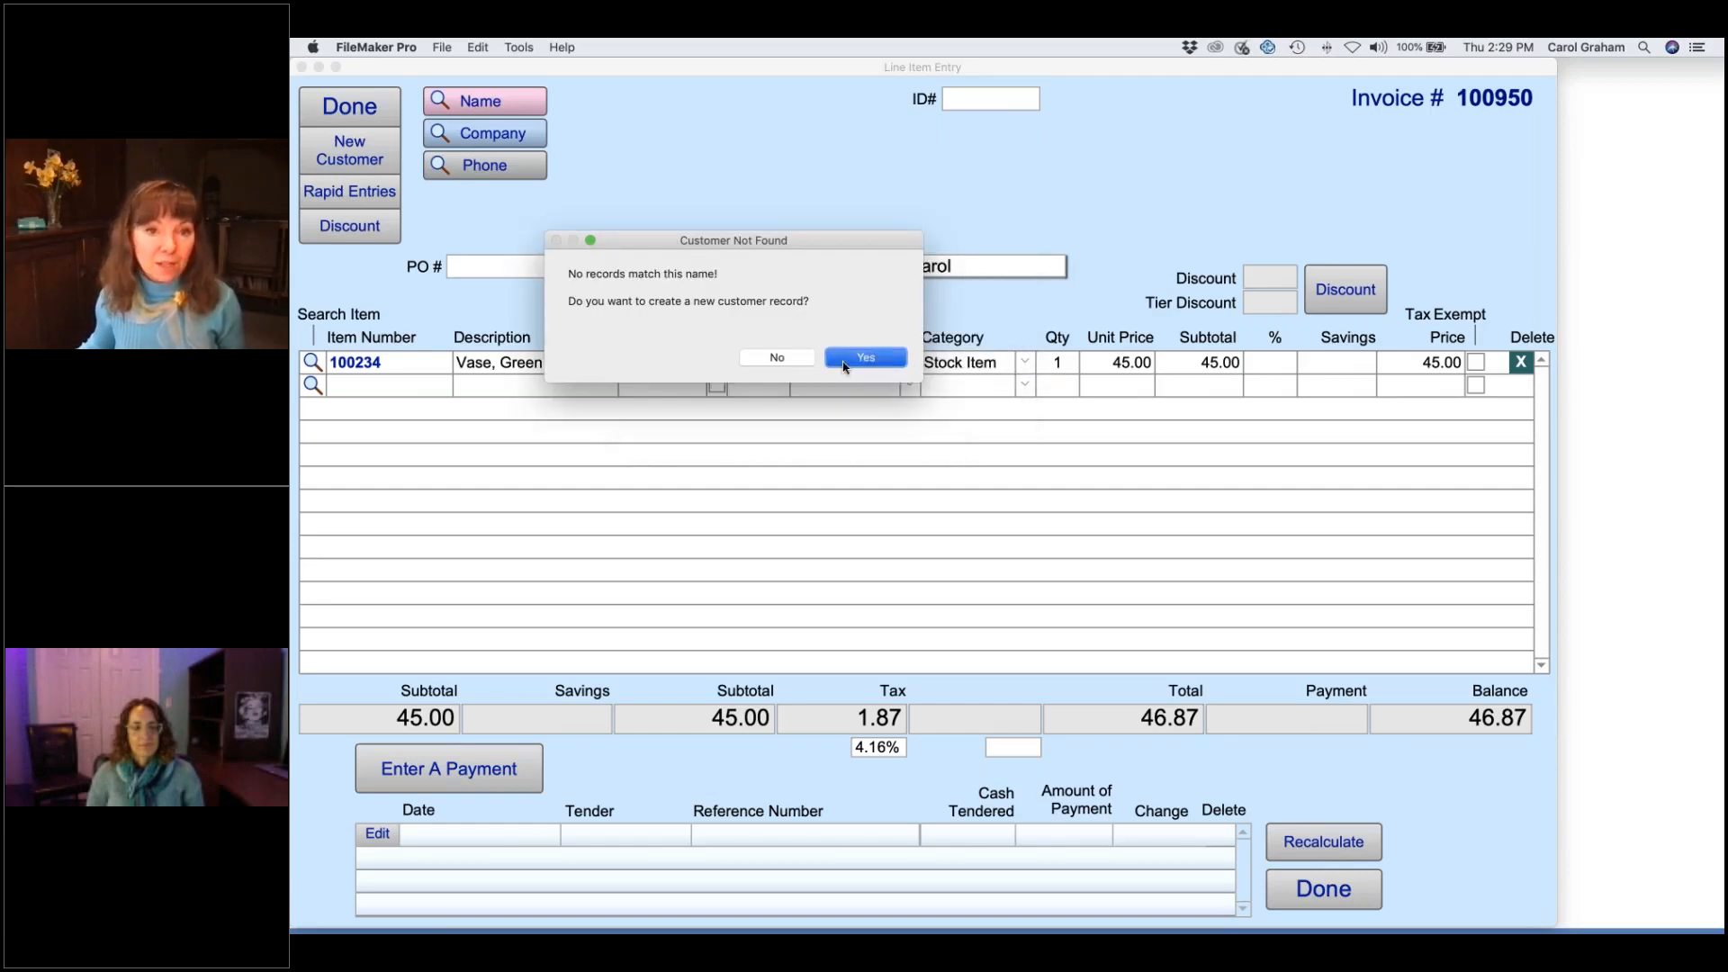
- Create the new customer contact with a Recommended by referrer and attach it to invoice 100950
{"action": "left_click", "coordinate": [846, 364]}
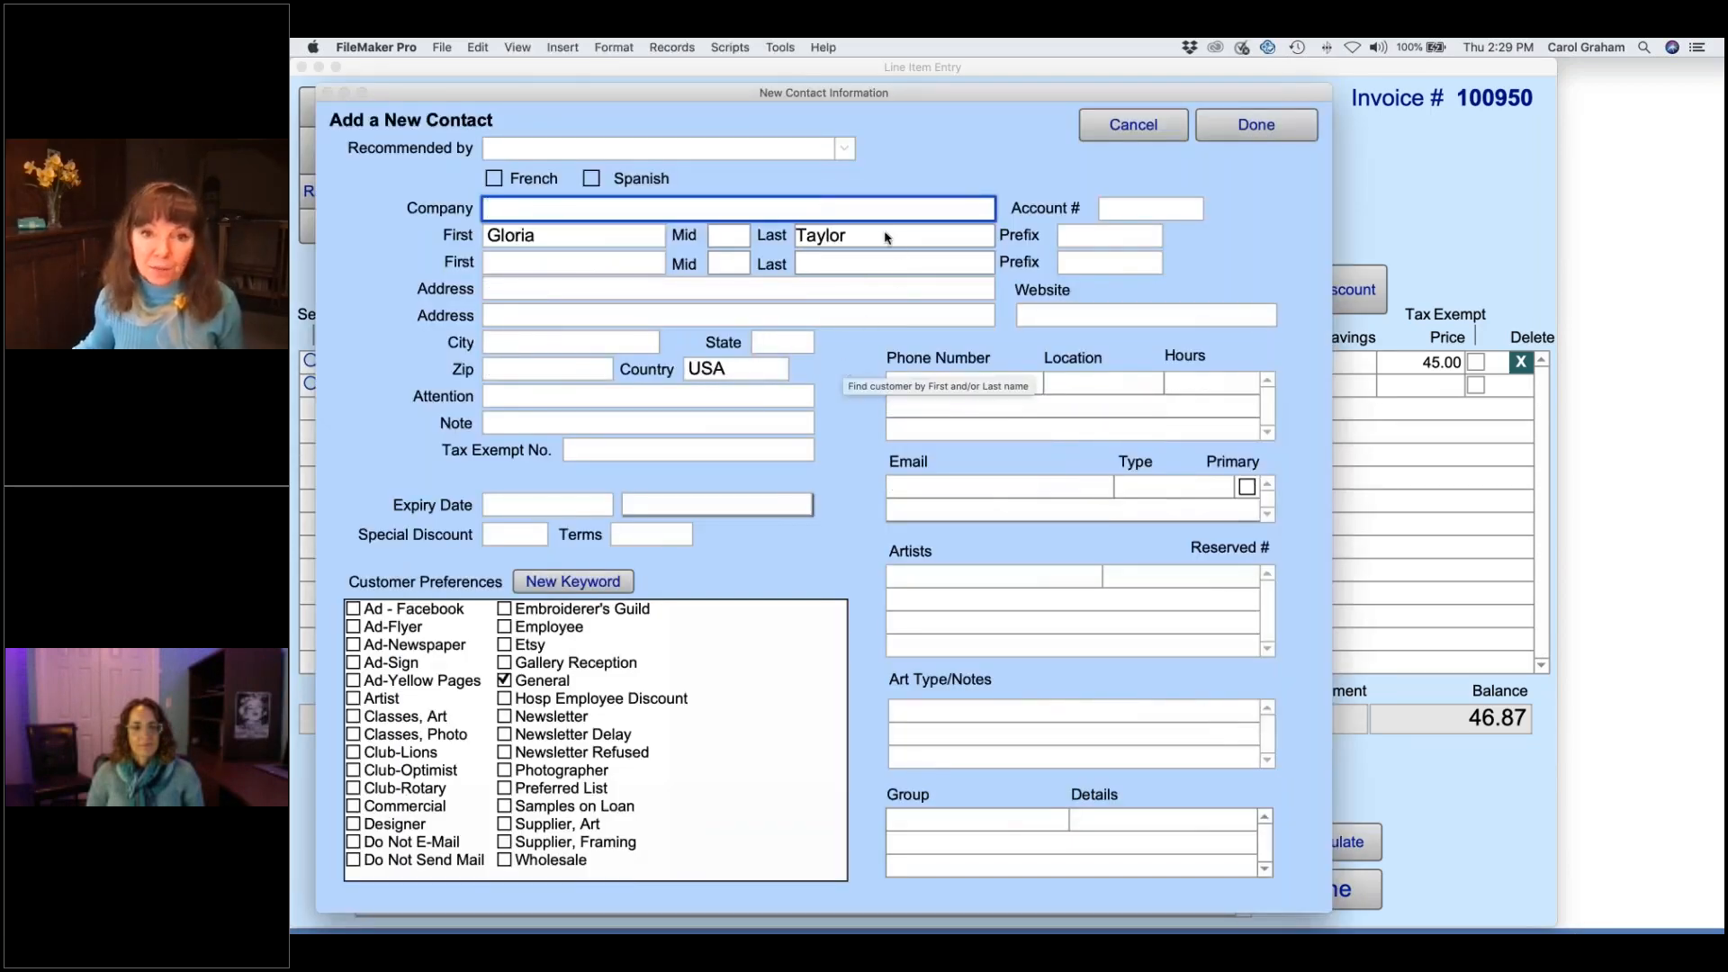
{"action": "left_click", "coordinate": [843, 149]}
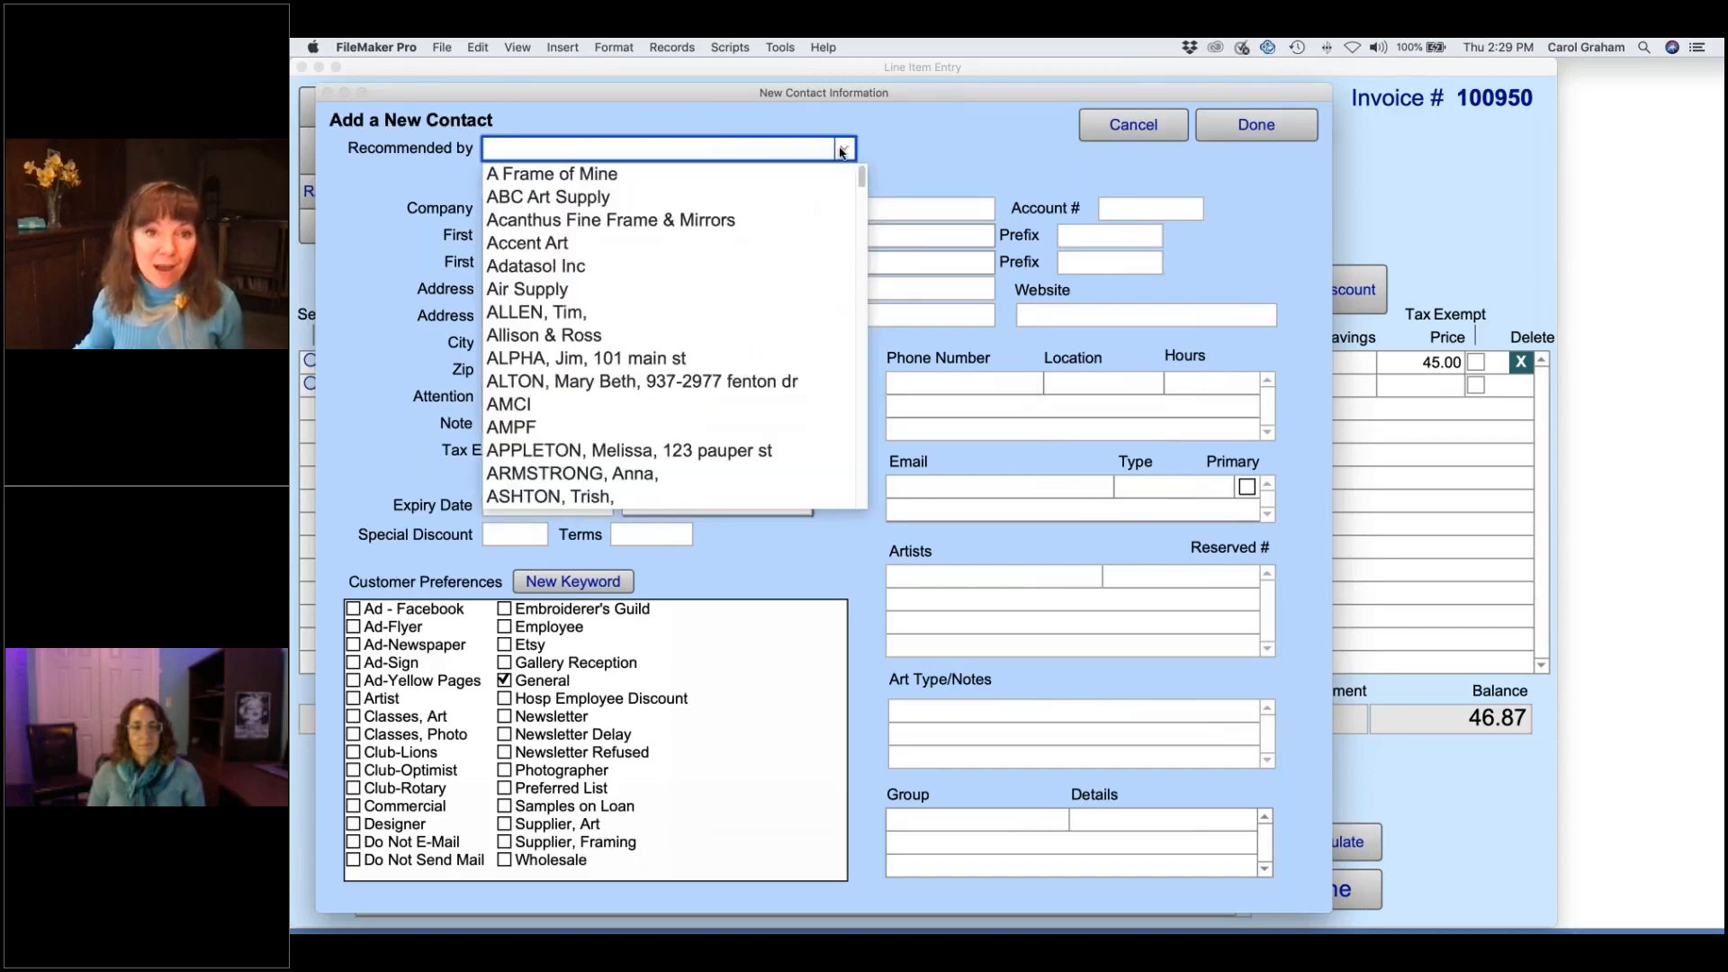
{"action": "type", "text": "ta"}
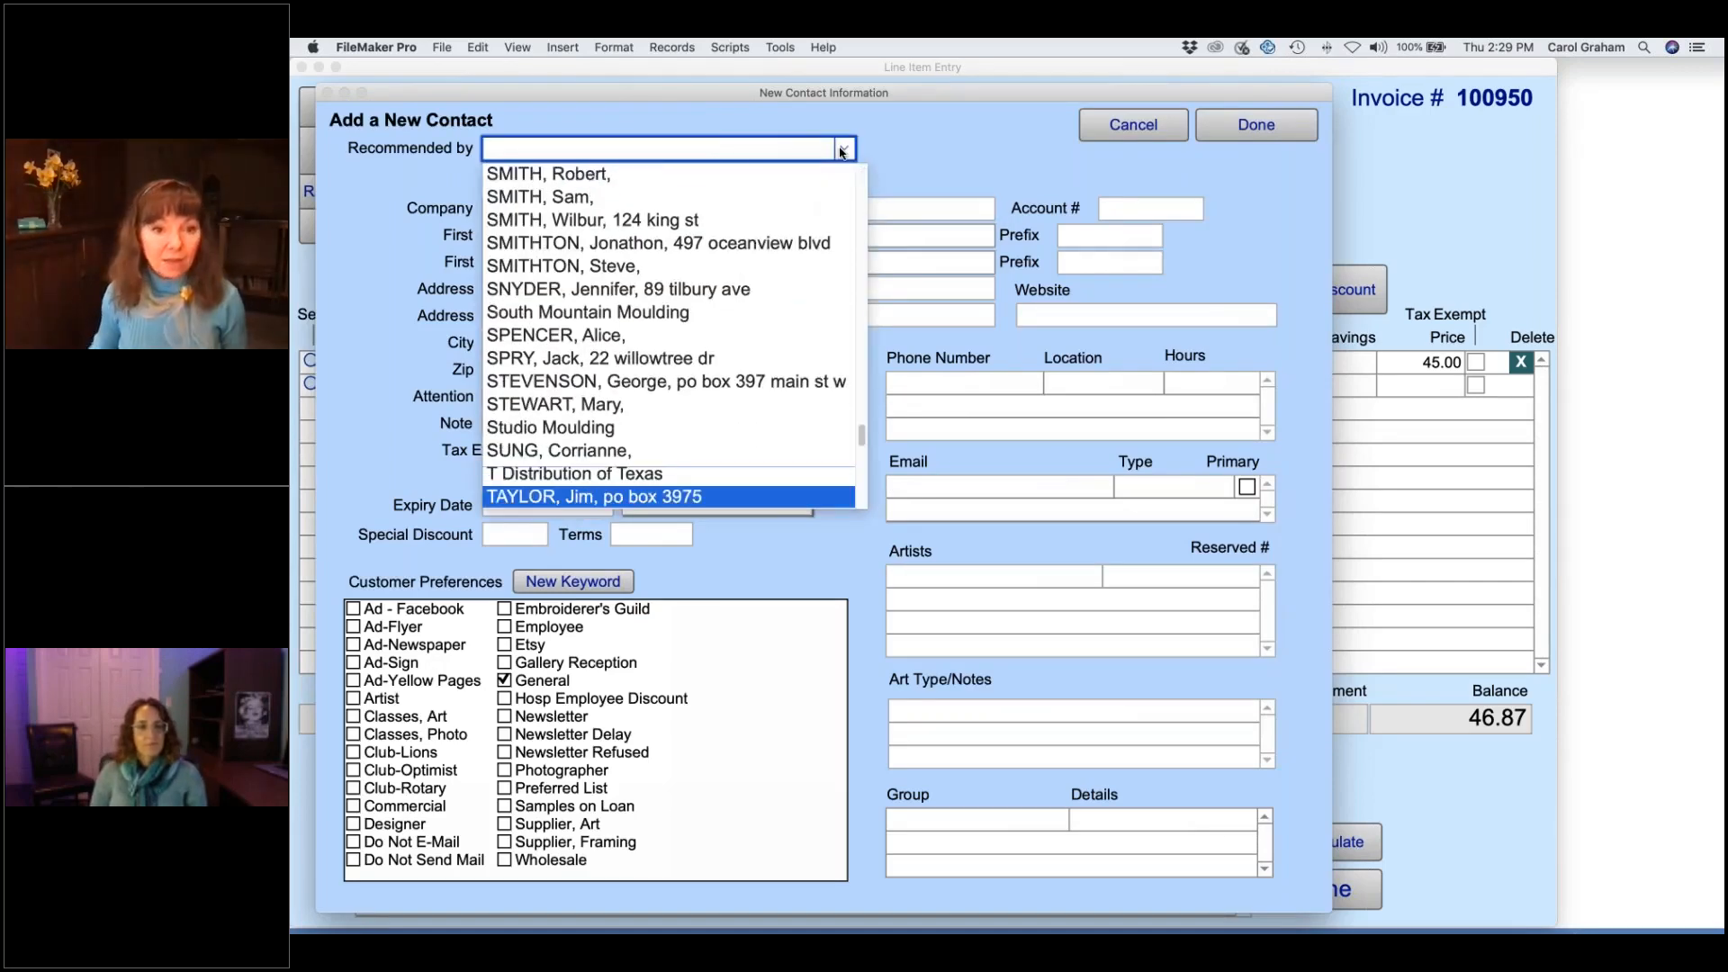
{"action": "left_click", "coordinate": [601, 469]}
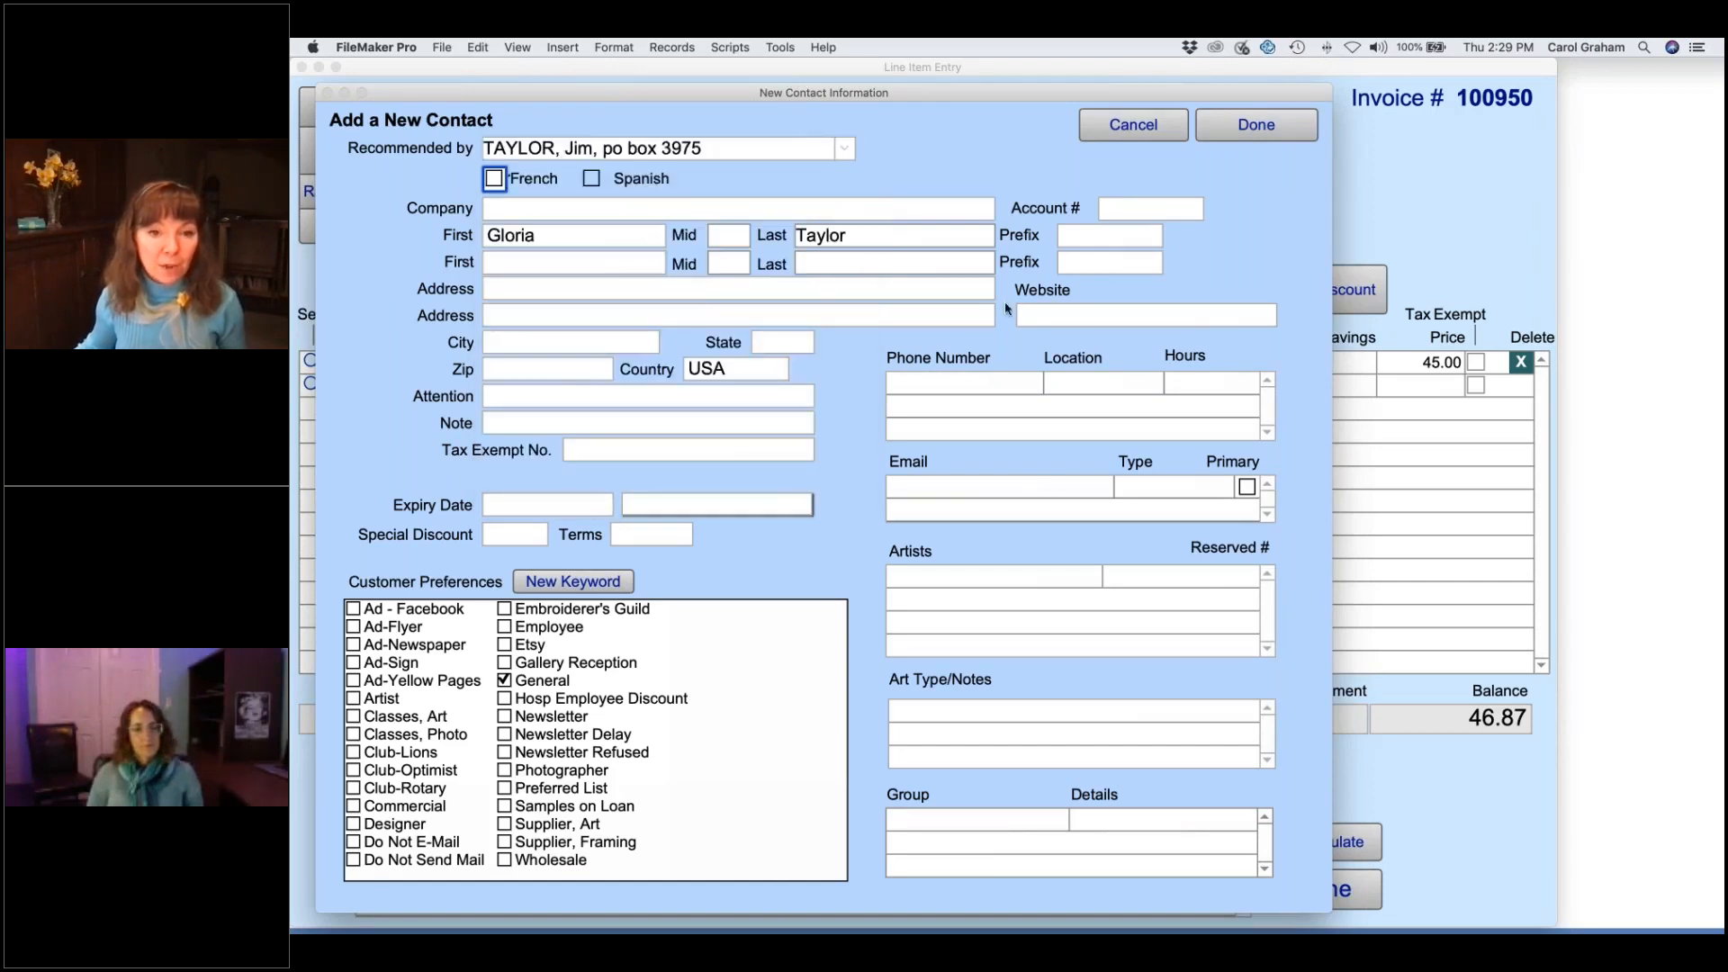
{"action": "left_click", "coordinate": [1241, 135]}
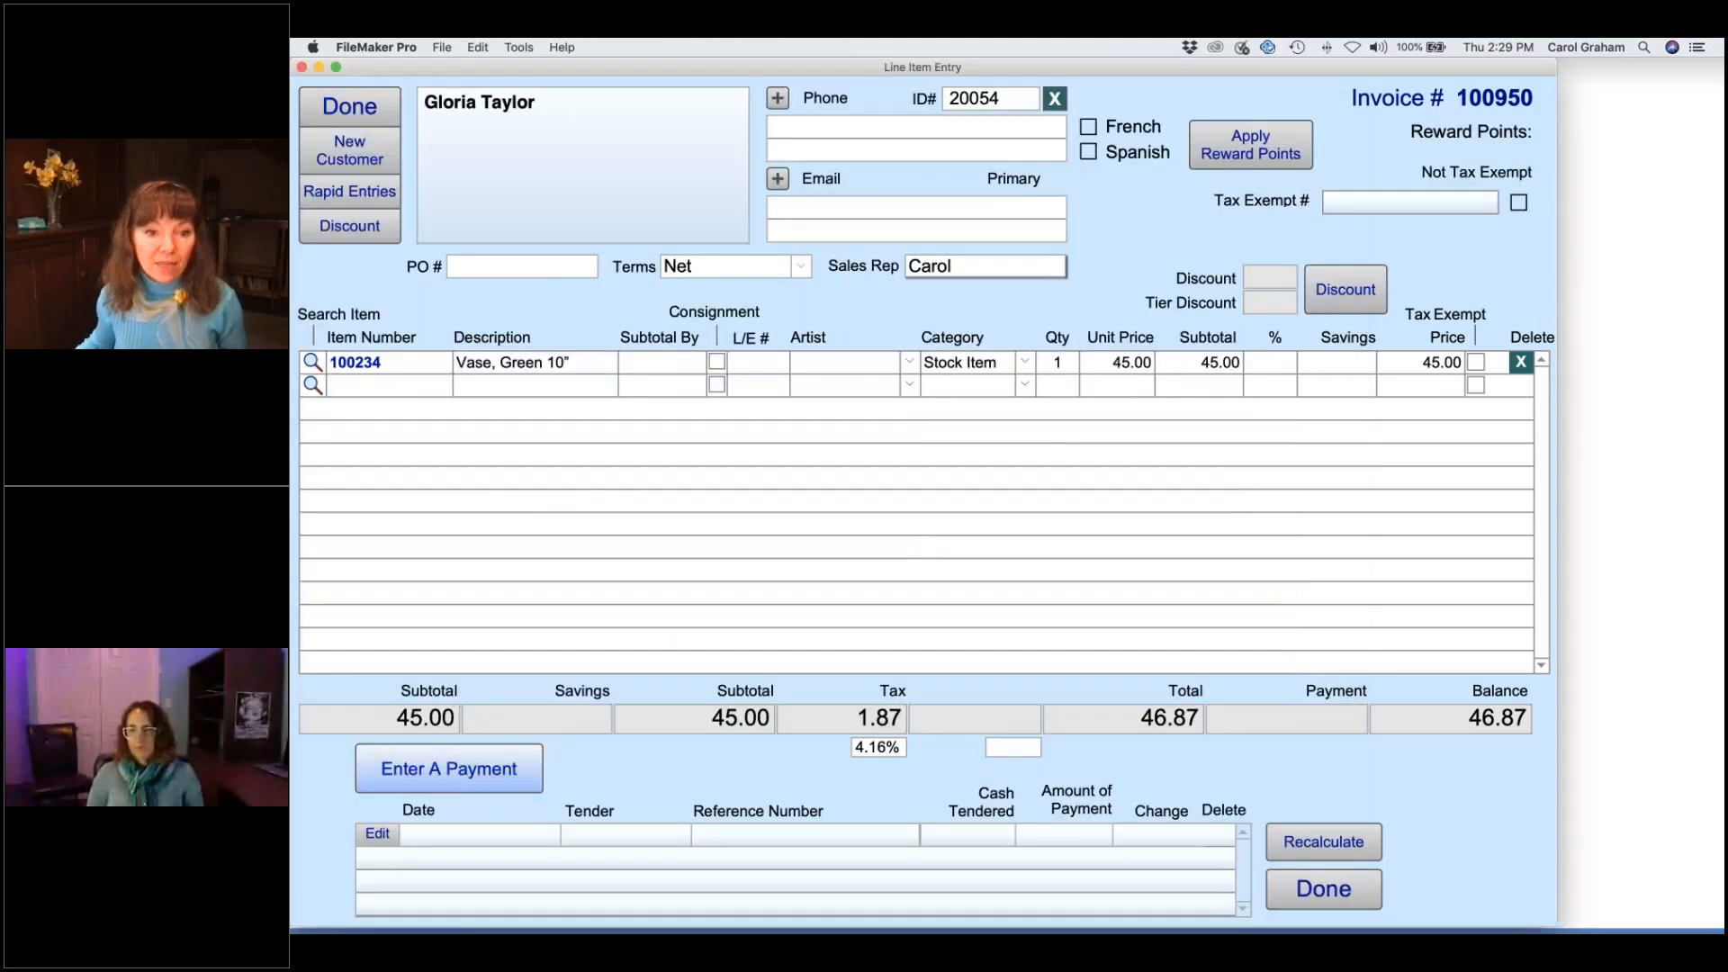
- Pay invoice 100950's 46.87 with the gift card, entering its number as reference, and acknowledge the $3.13 credit
{"action": "left_click", "coordinate": [474, 772]}
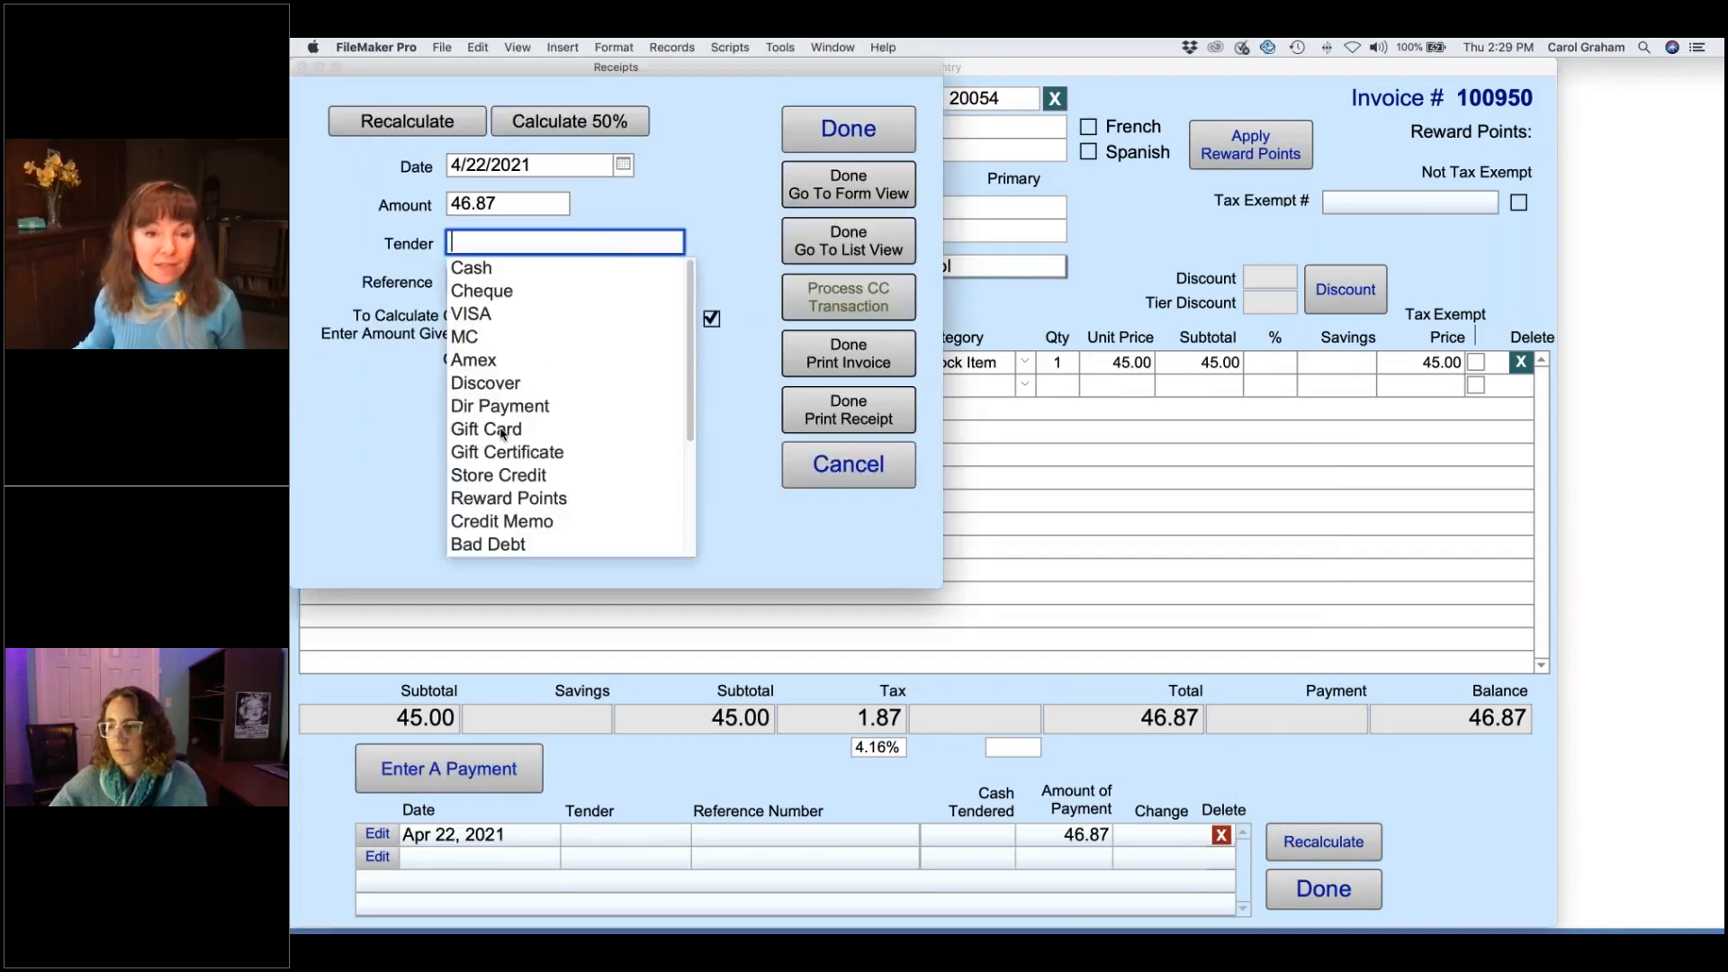
{"action": "left_click", "coordinate": [502, 430]}
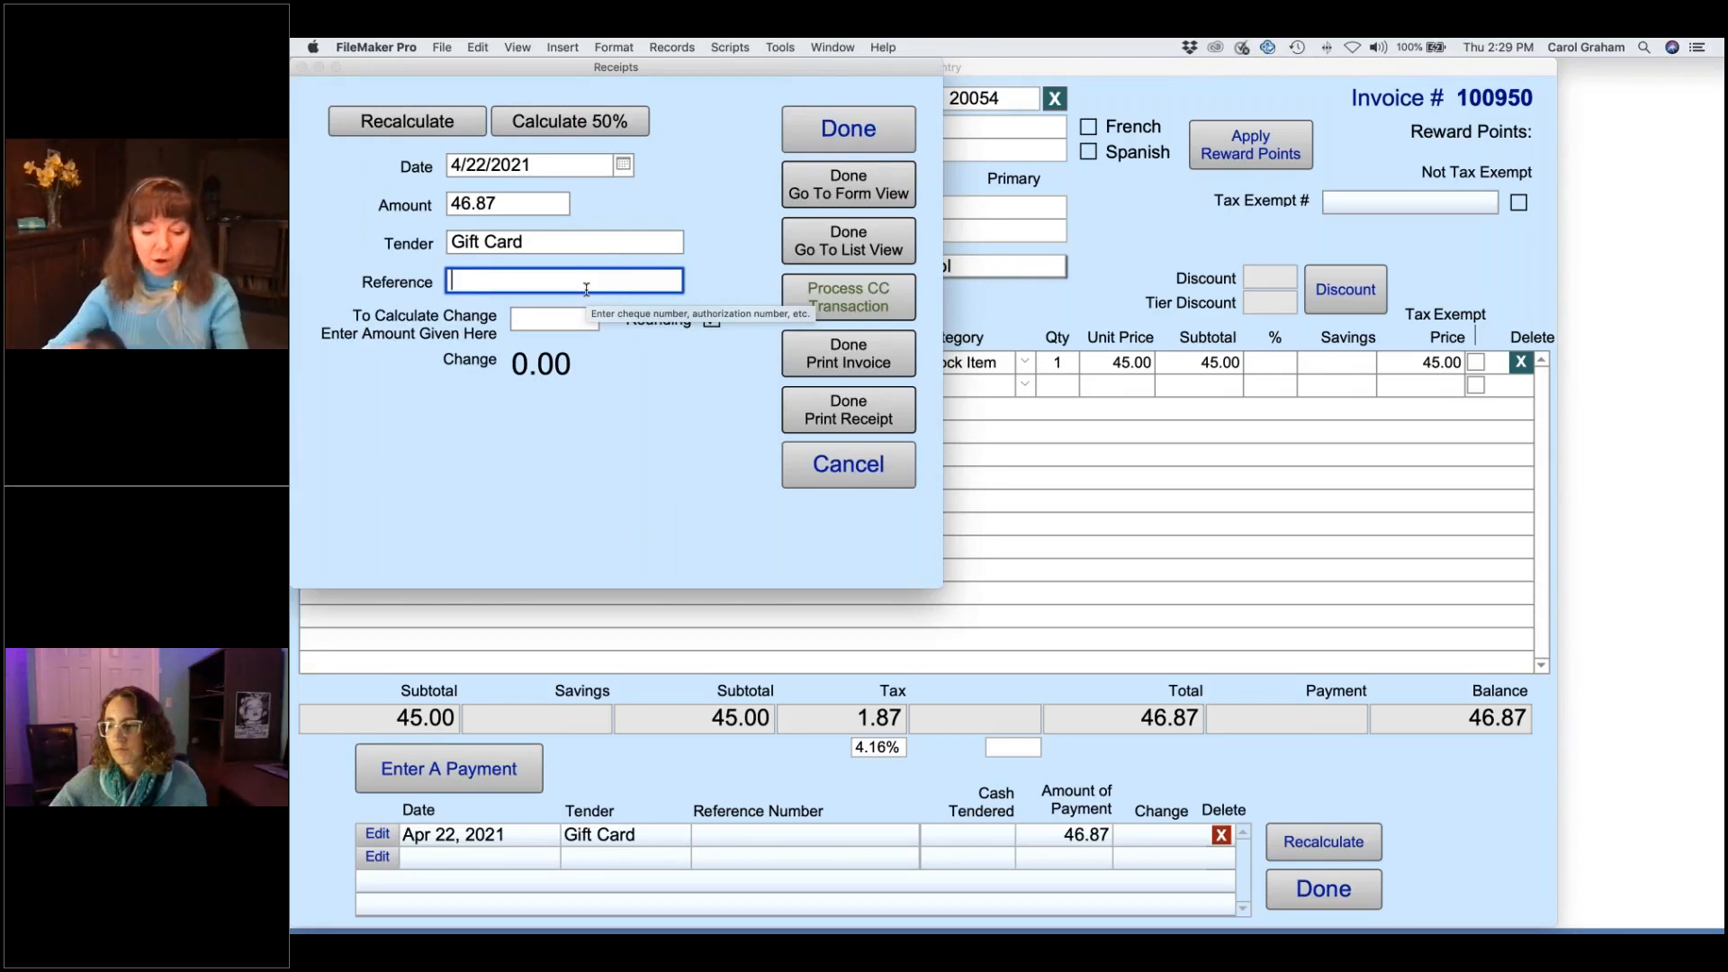
{"action": "type", "text": "2771242610006041899"}
{"action": "key", "text": "Tab"}
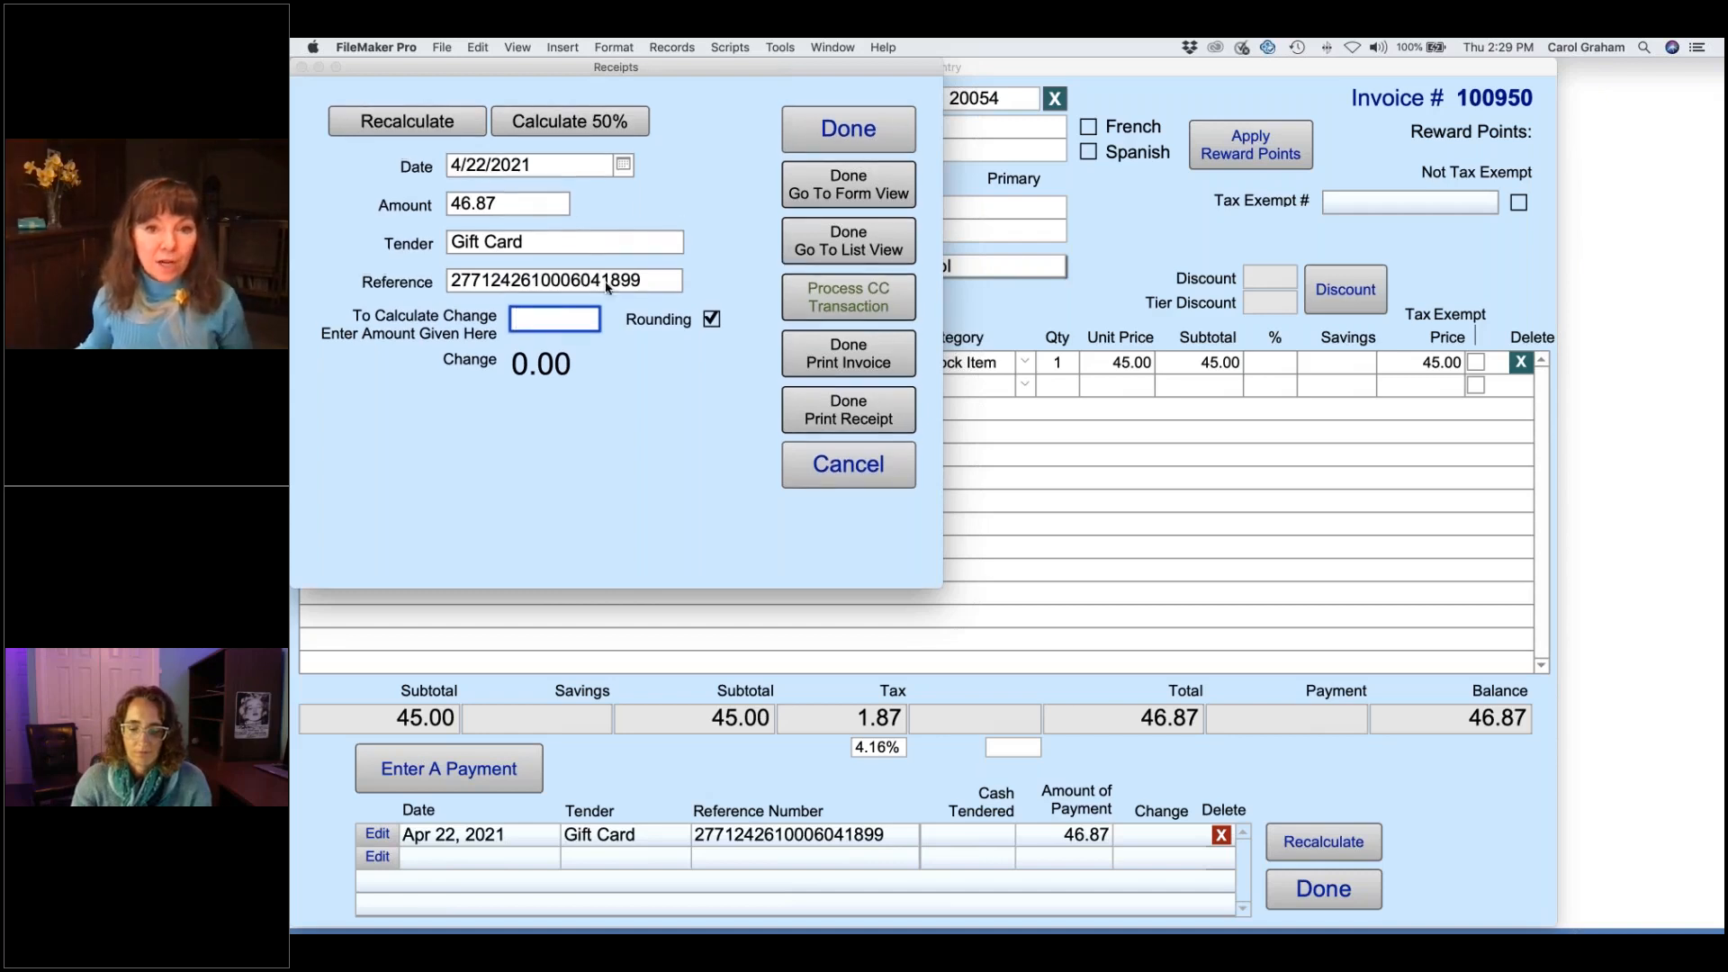
{"action": "left_click", "coordinate": [847, 187]}
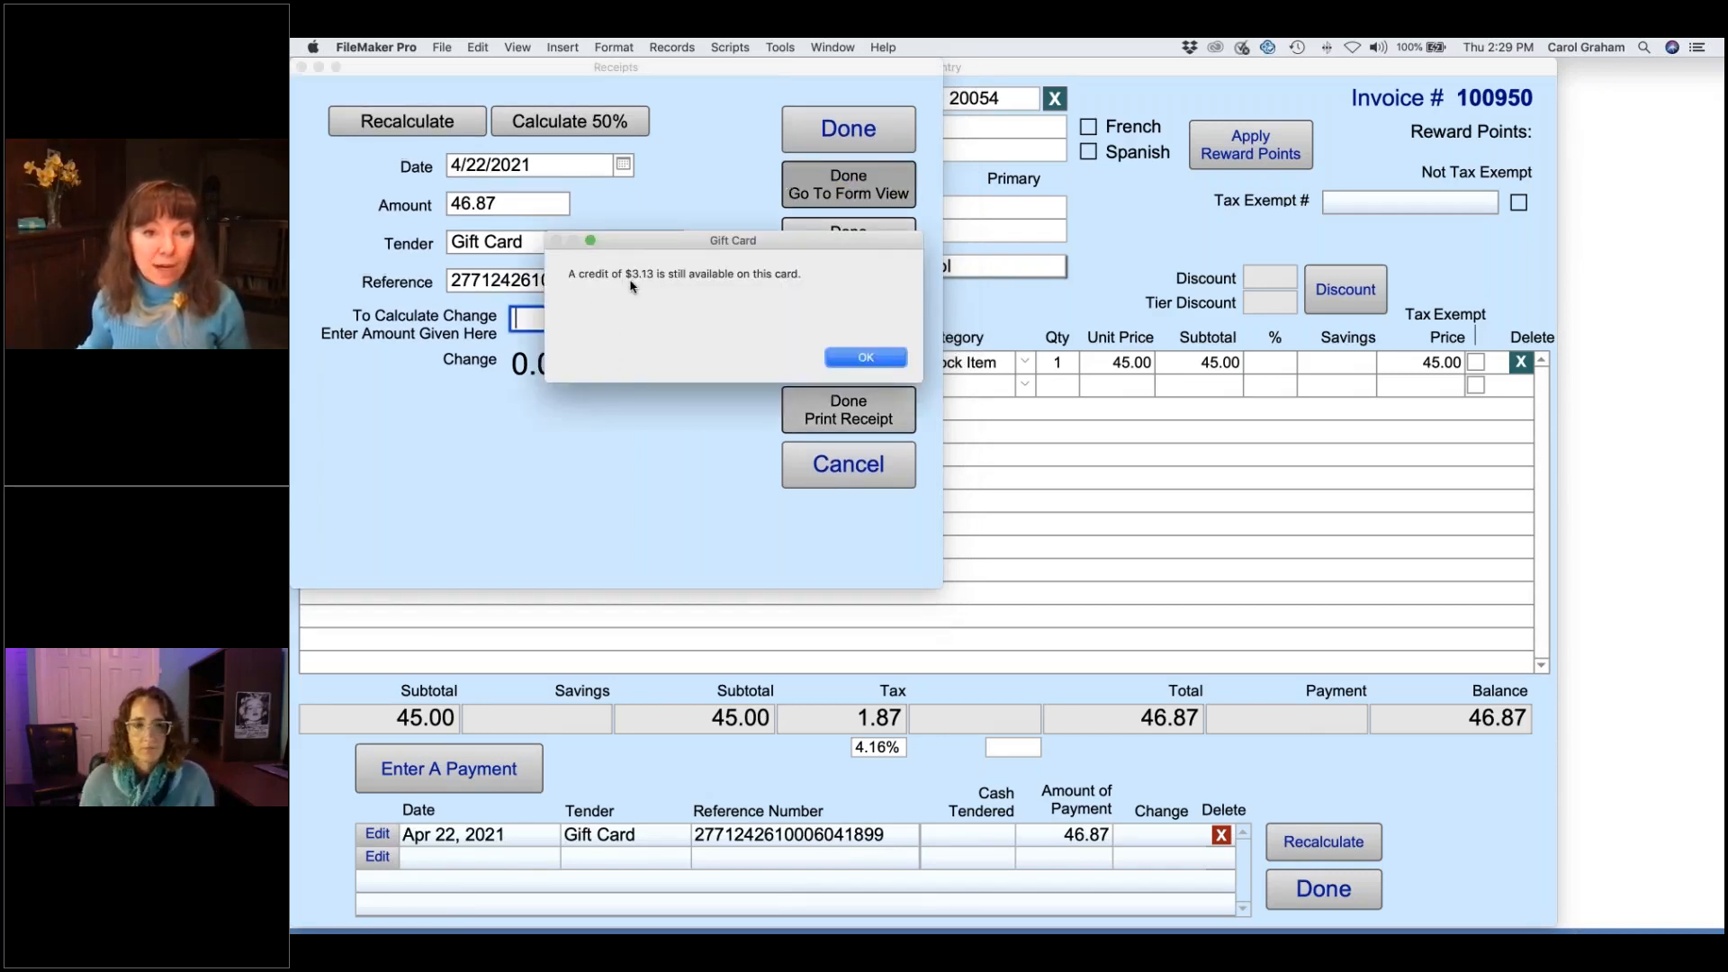
{"action": "left_click", "coordinate": [866, 359]}
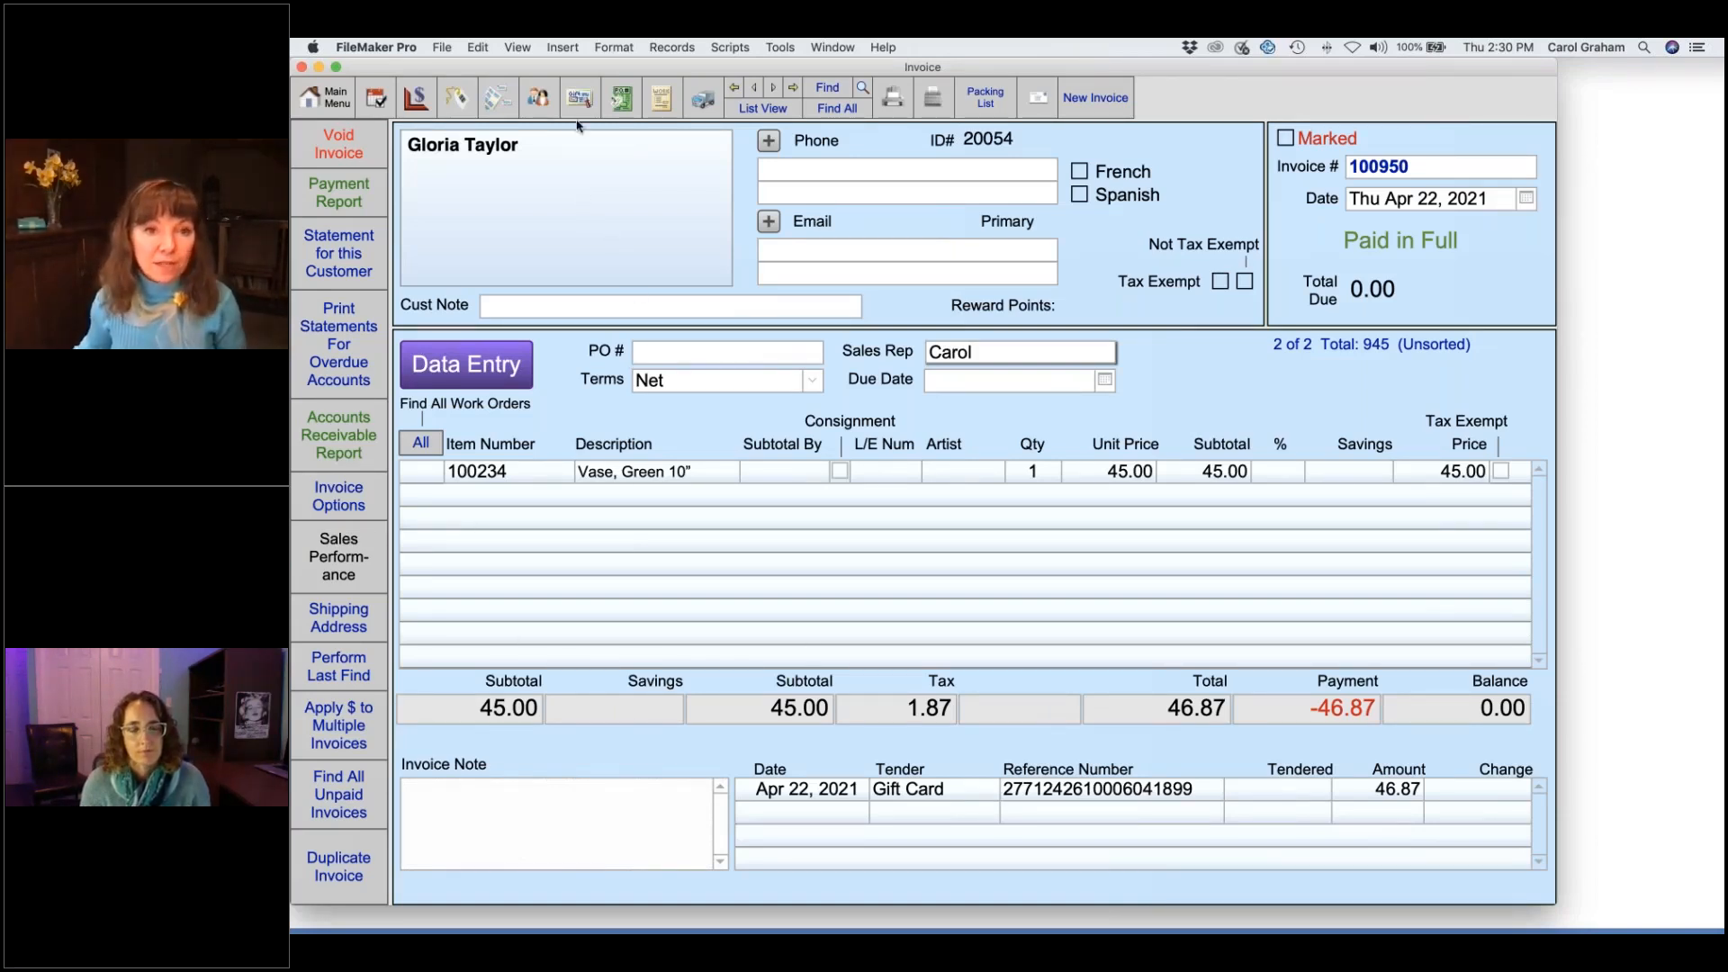
- Check the gift card record showing the 46.87 debit and 3.13 remaining, then return to the Main Menu
{"action": "left_click", "coordinate": [579, 98]}
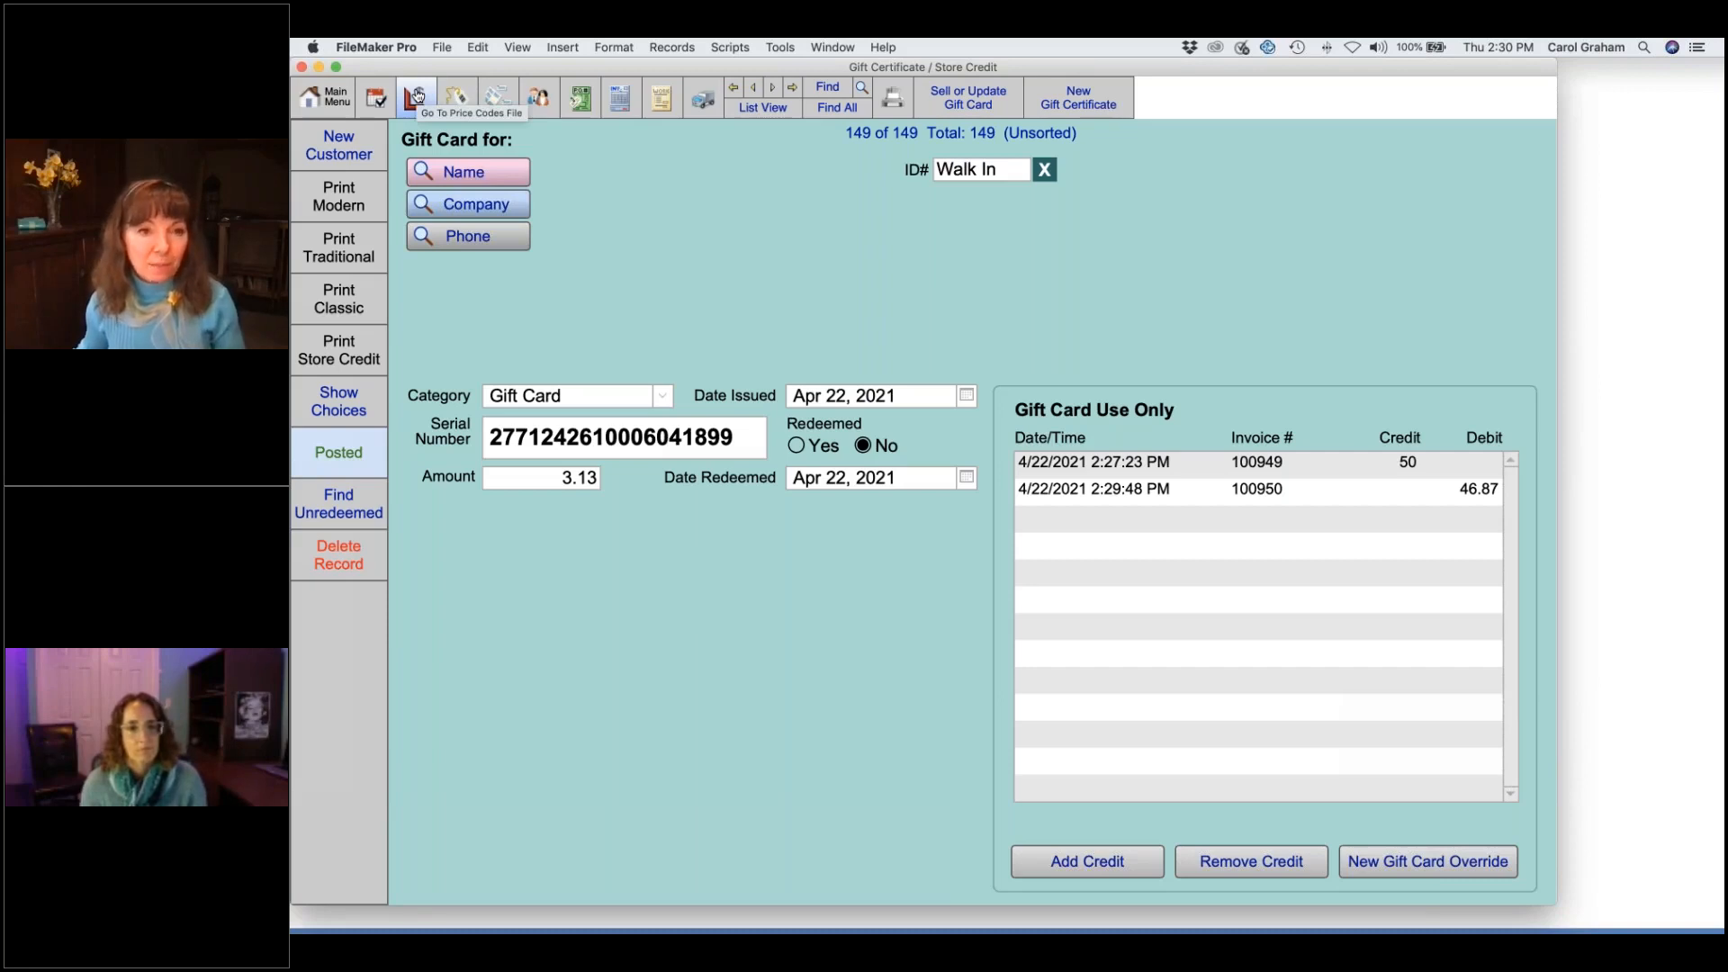
{"action": "left_click", "coordinate": [334, 101]}
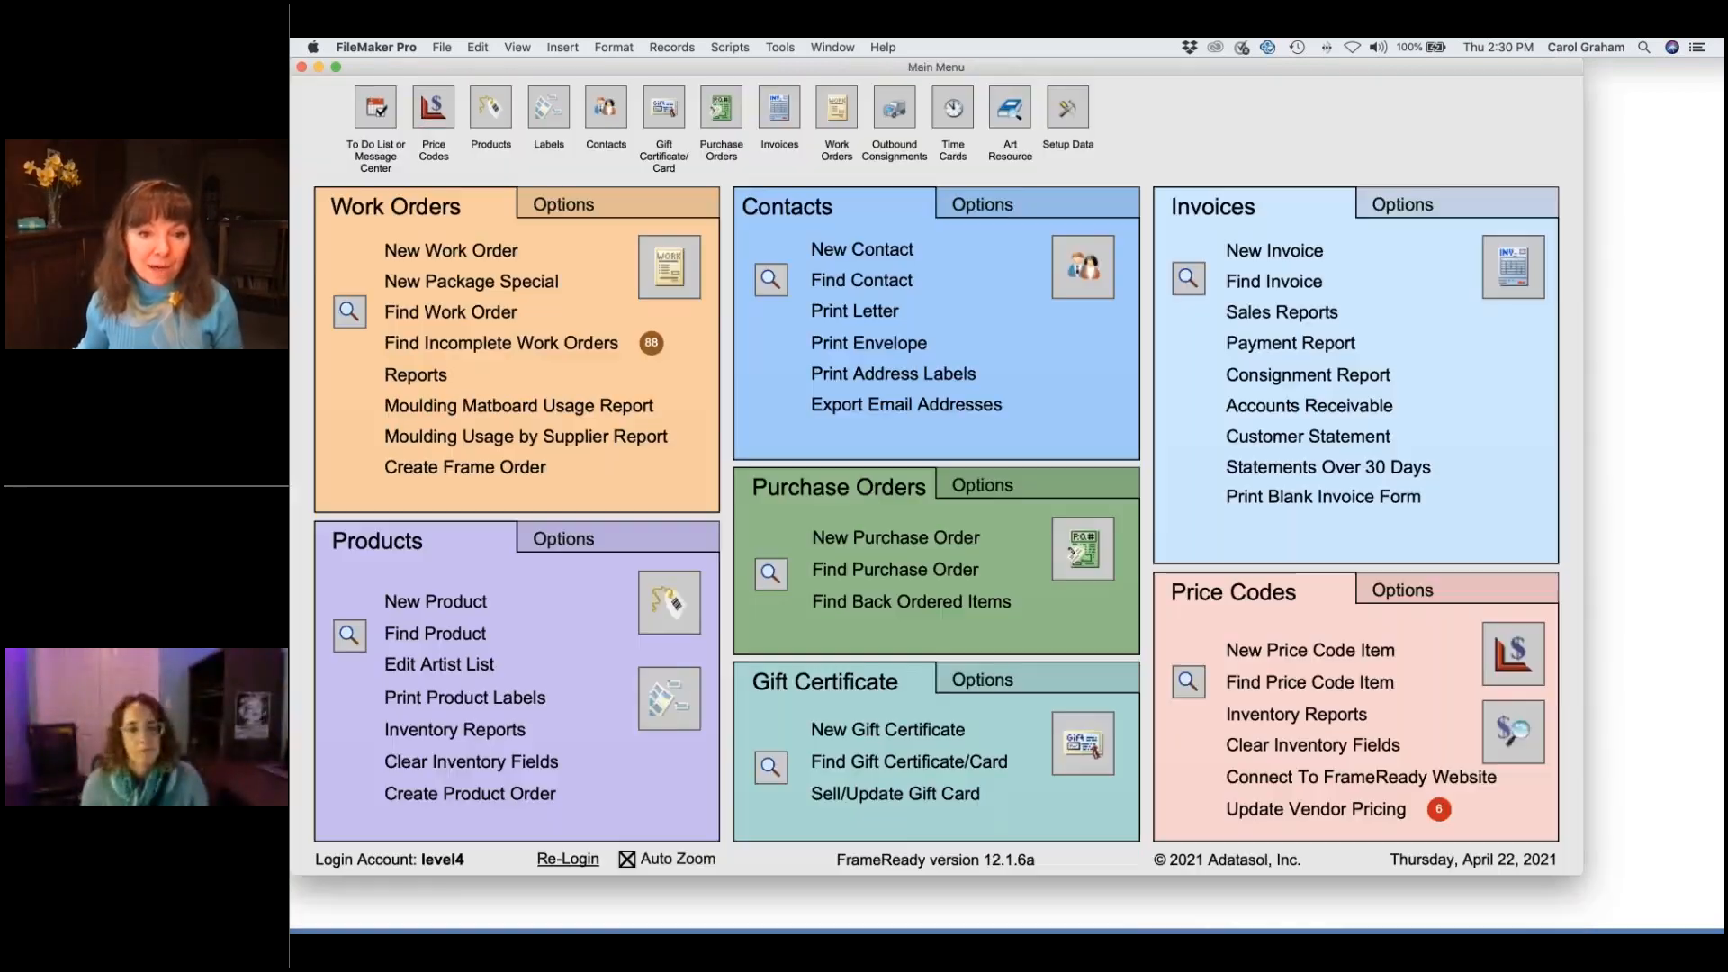
- Reload the existing gift card with 50 on new invoice 100951, entering the card's number
{"action": "left_click", "coordinate": [909, 795]}
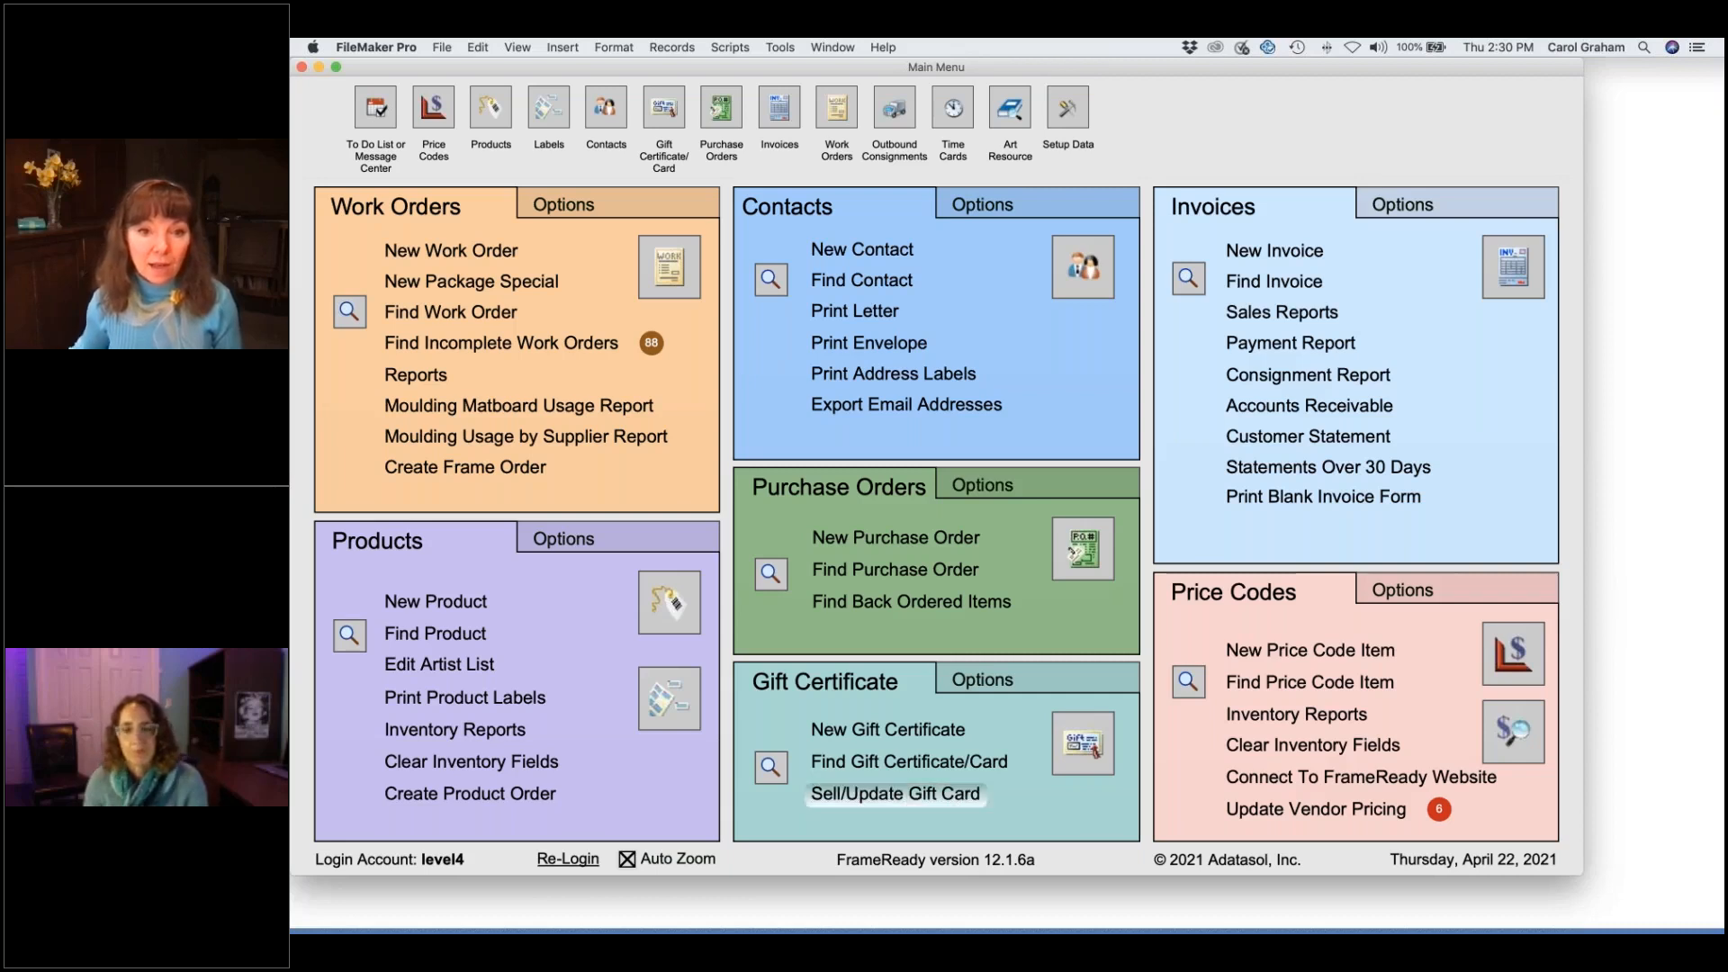
{"action": "left_click", "coordinate": [699, 348]}
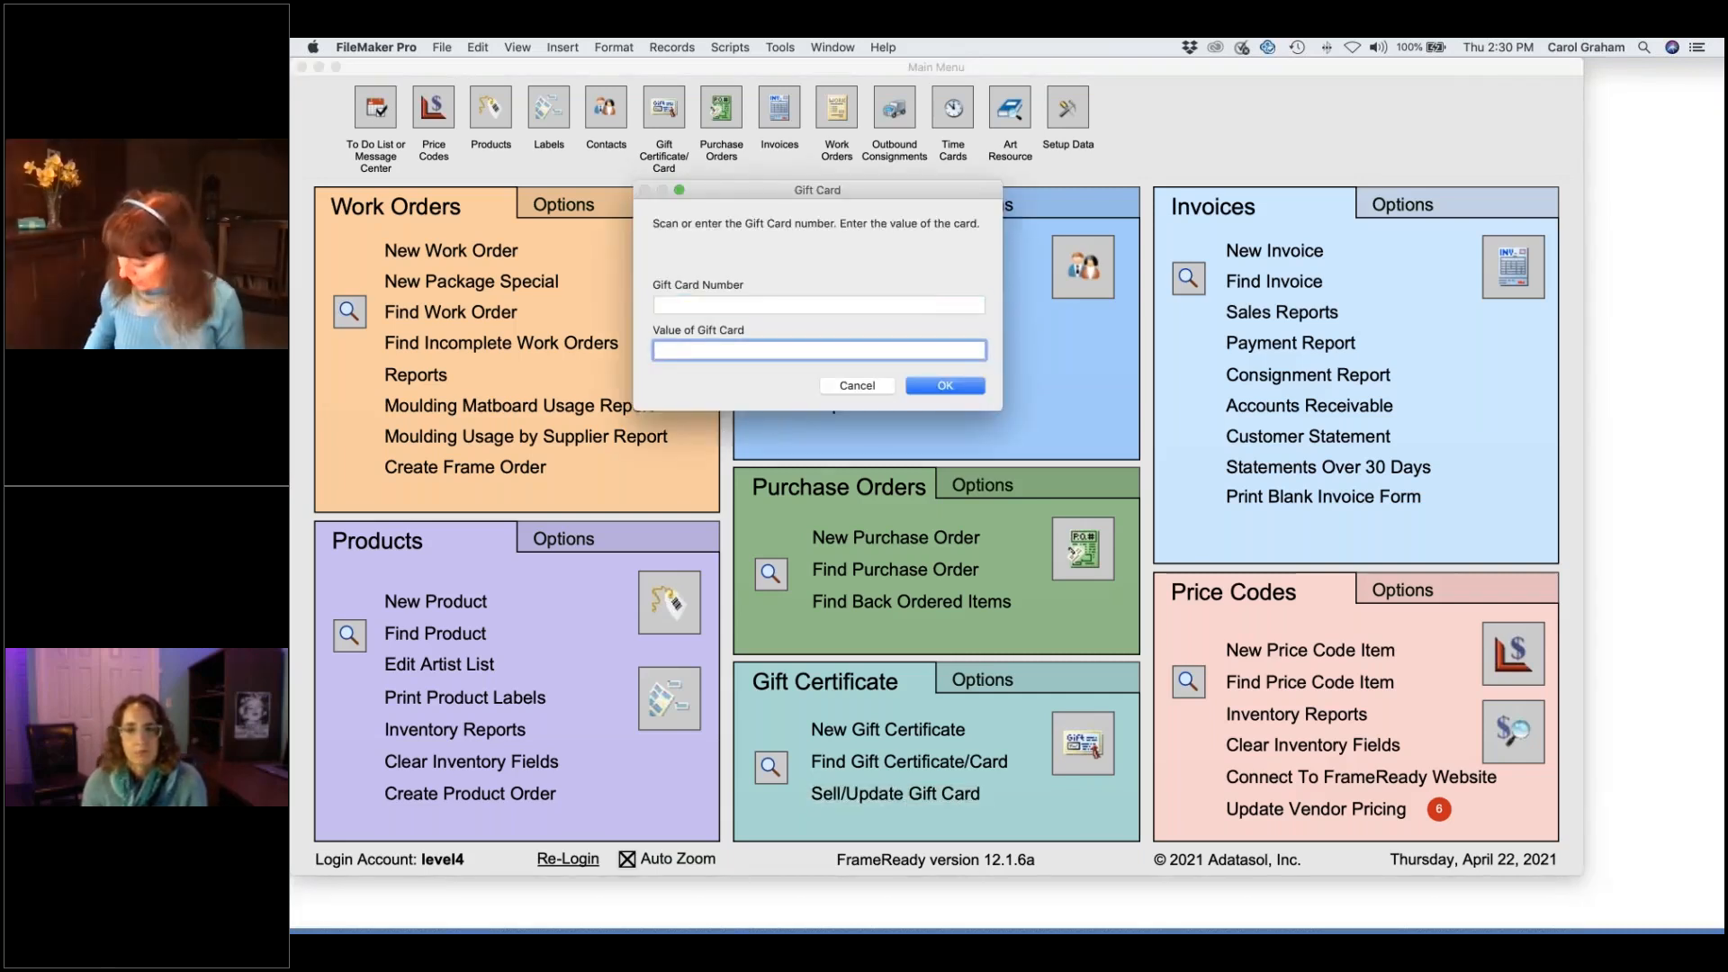
{"action": "type", "text": "50"}
{"action": "left_click", "coordinate": [729, 305]}
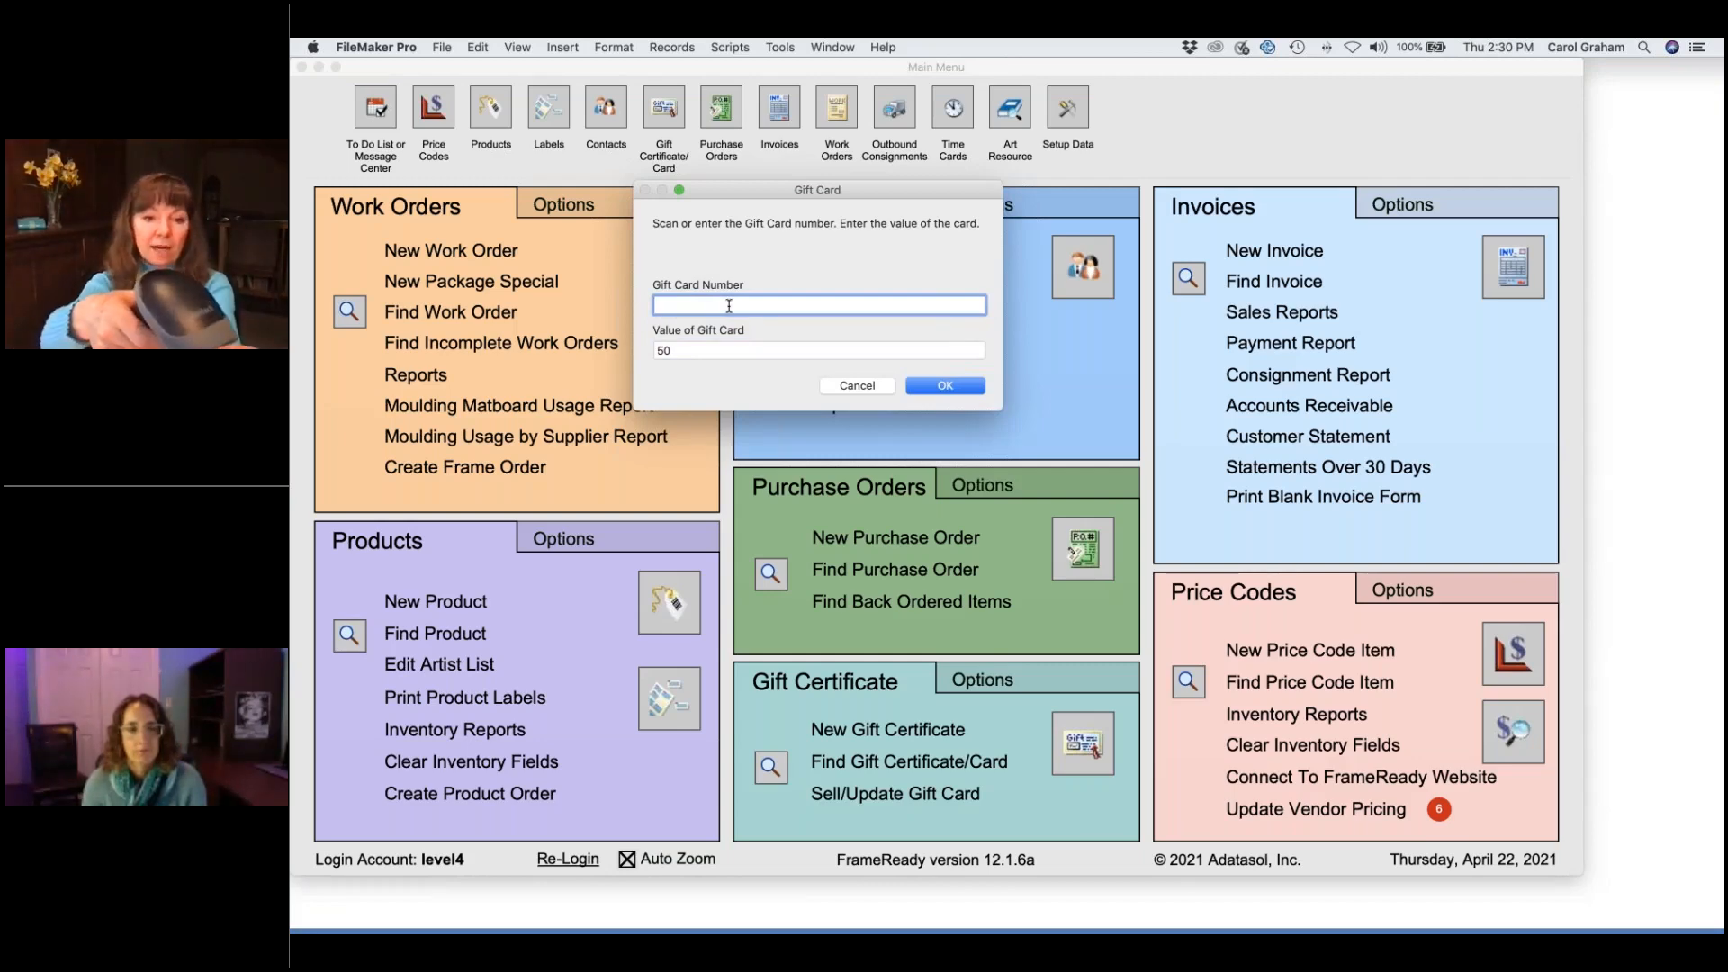
{"action": "type", "text": "27712430100000443"}
{"action": "key", "text": "Return"}
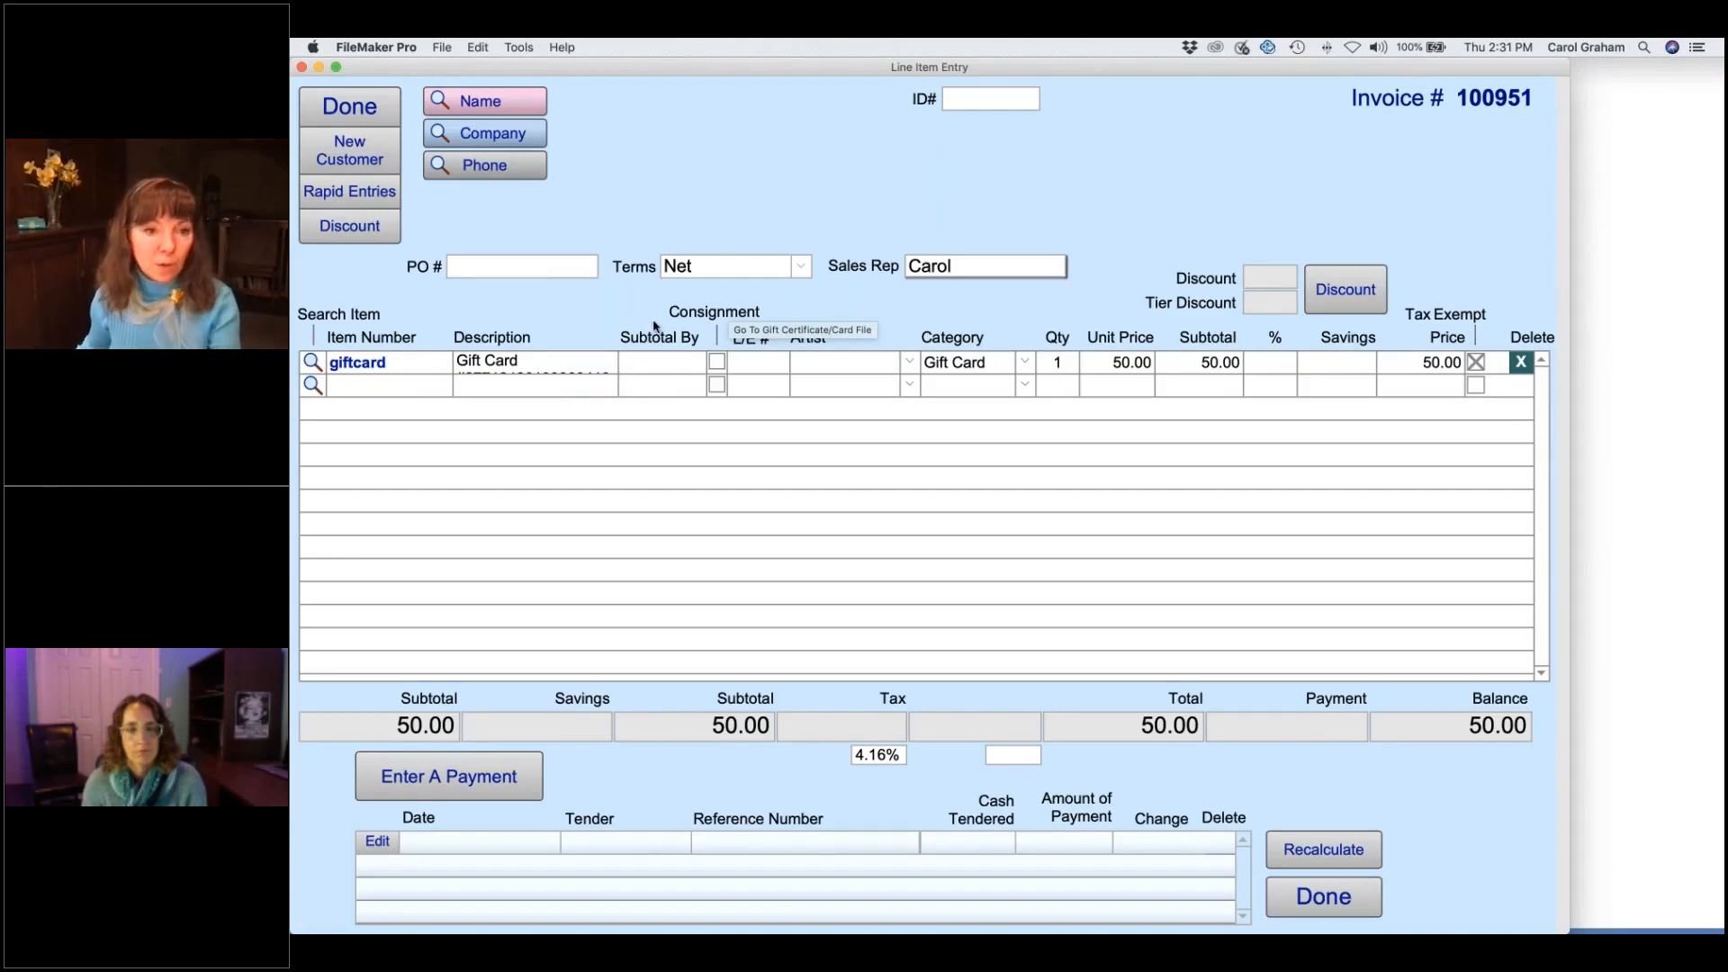
- Pay invoice 100951's 50.00 by VISA, skip customer info, and open the gift card record
{"action": "left_click", "coordinate": [448, 776]}
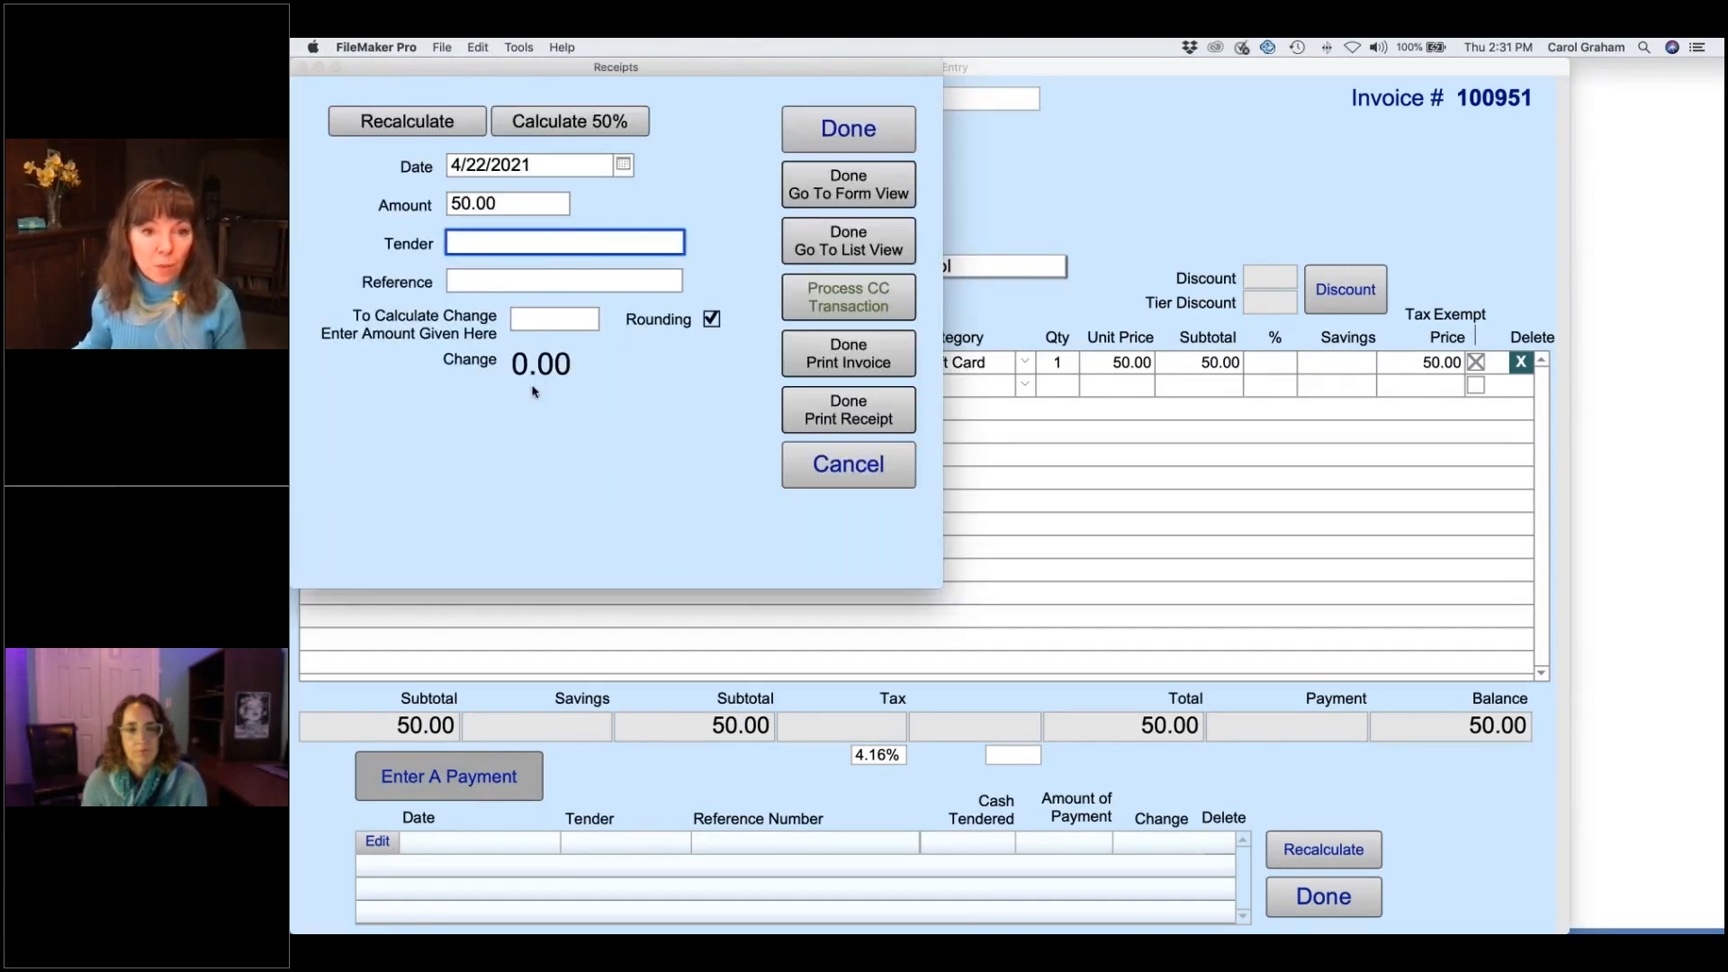
{"action": "left_click", "coordinate": [486, 313]}
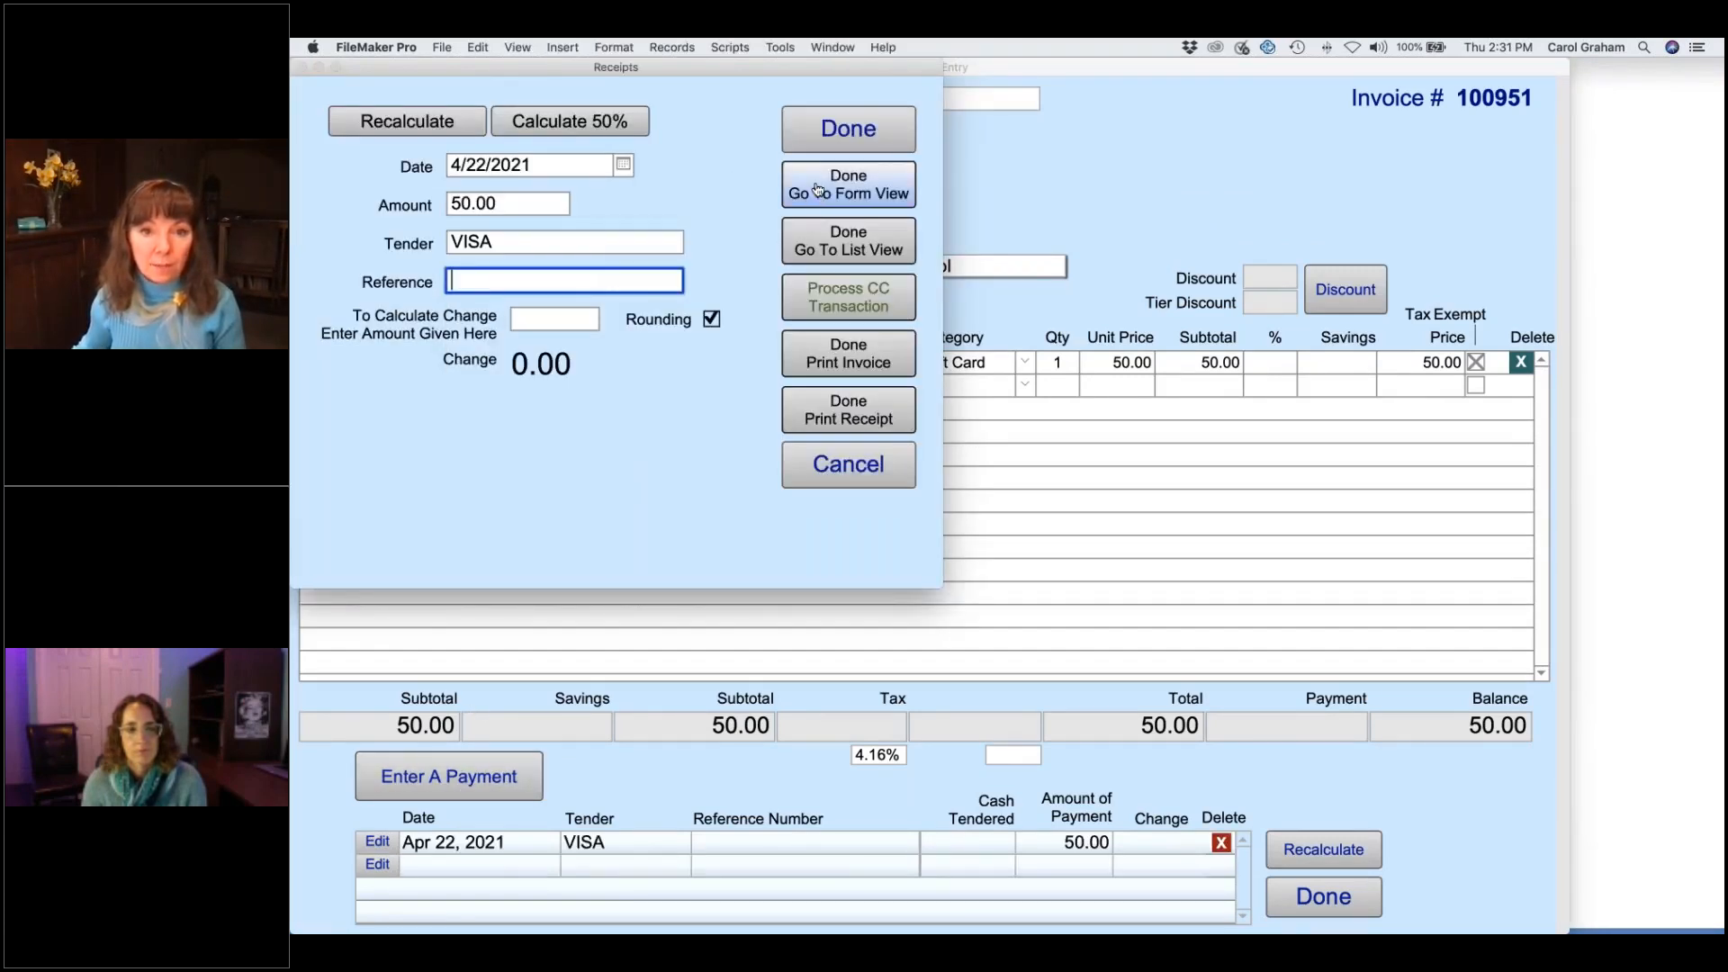
{"action": "left_click", "coordinate": [819, 194]}
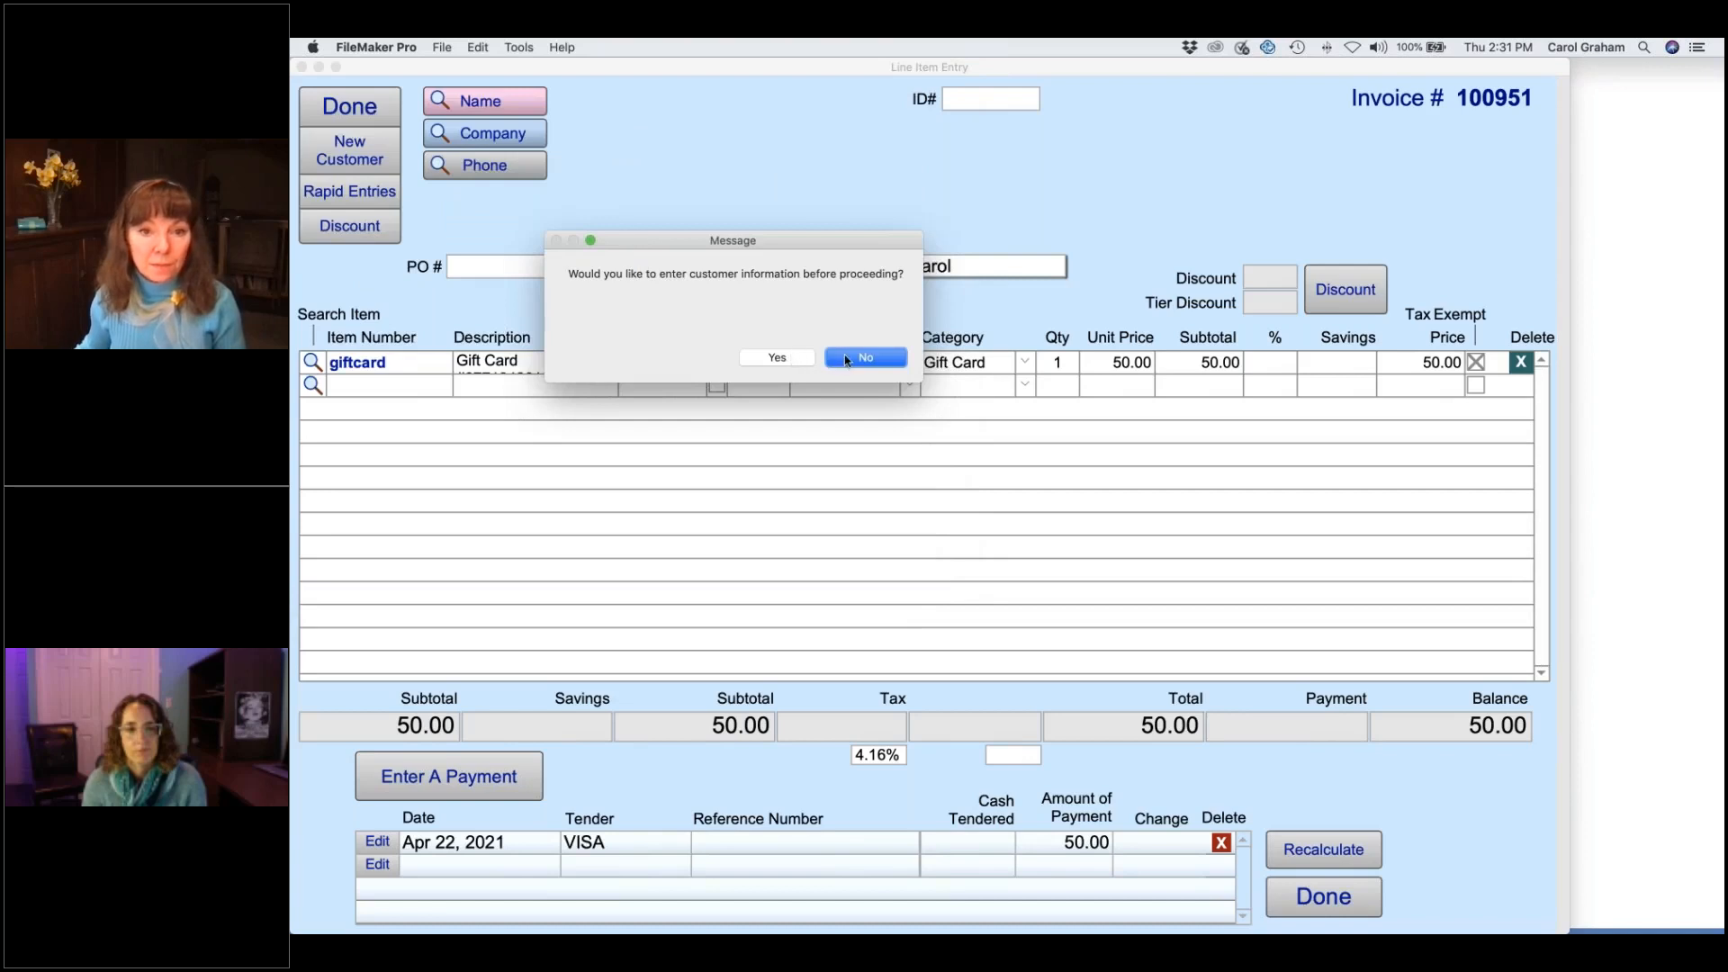
{"action": "left_click", "coordinate": [865, 357]}
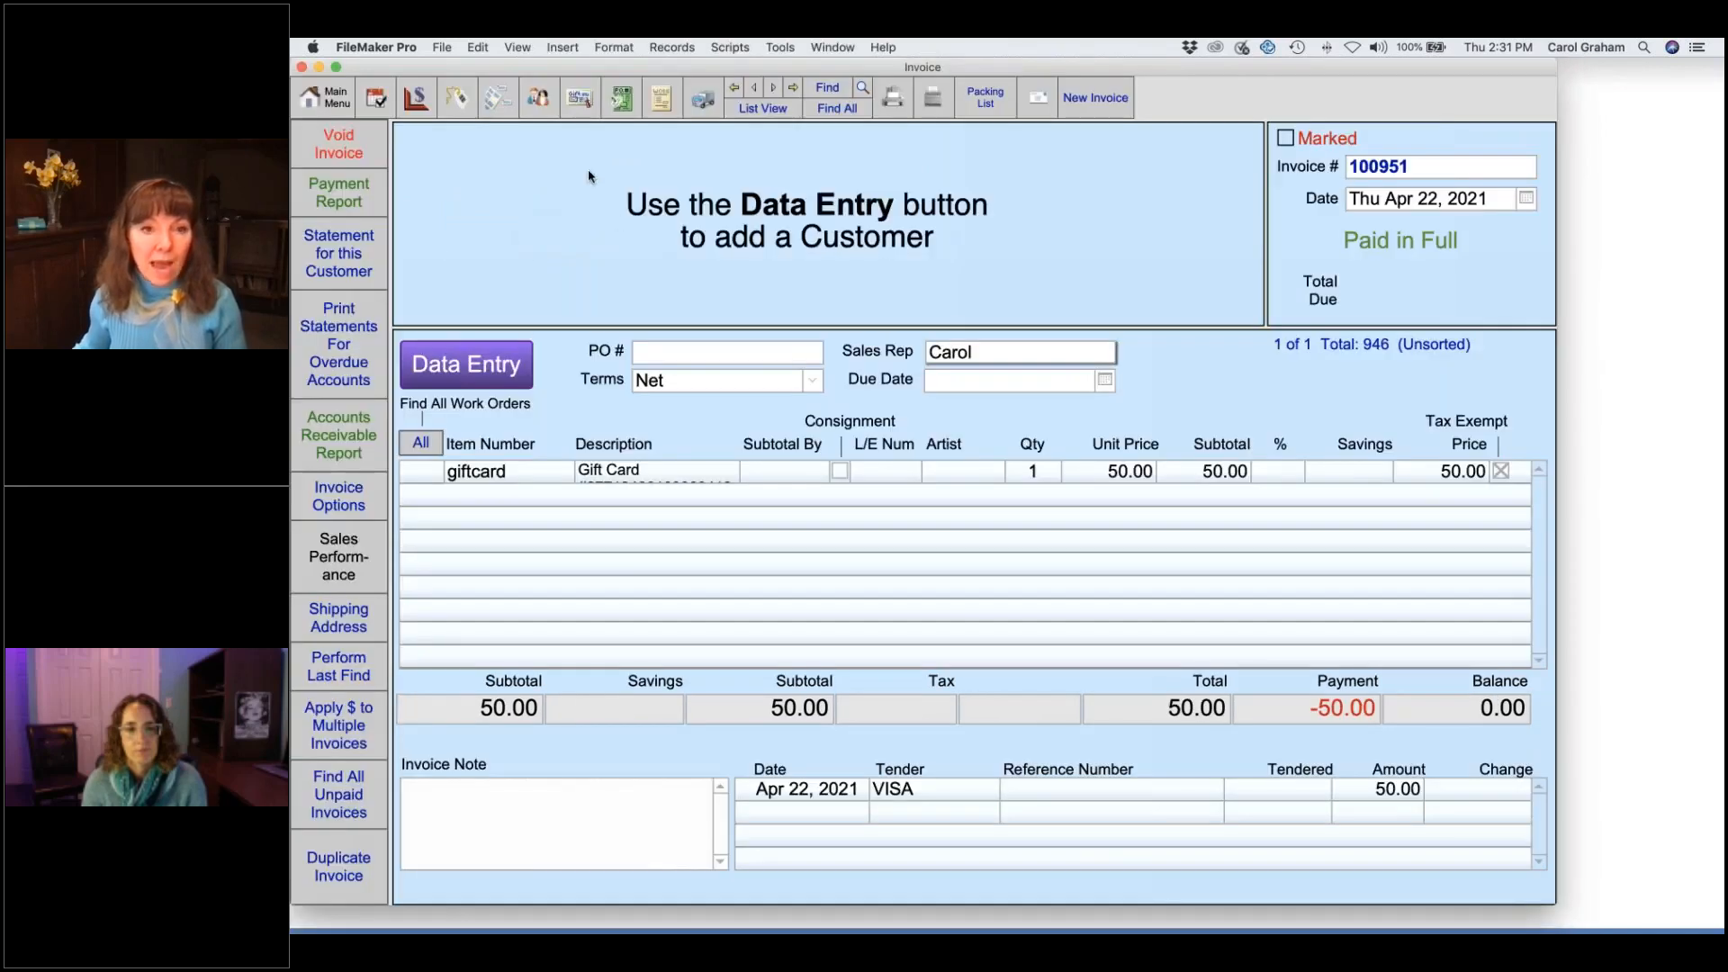
{"action": "left_click", "coordinate": [579, 99]}
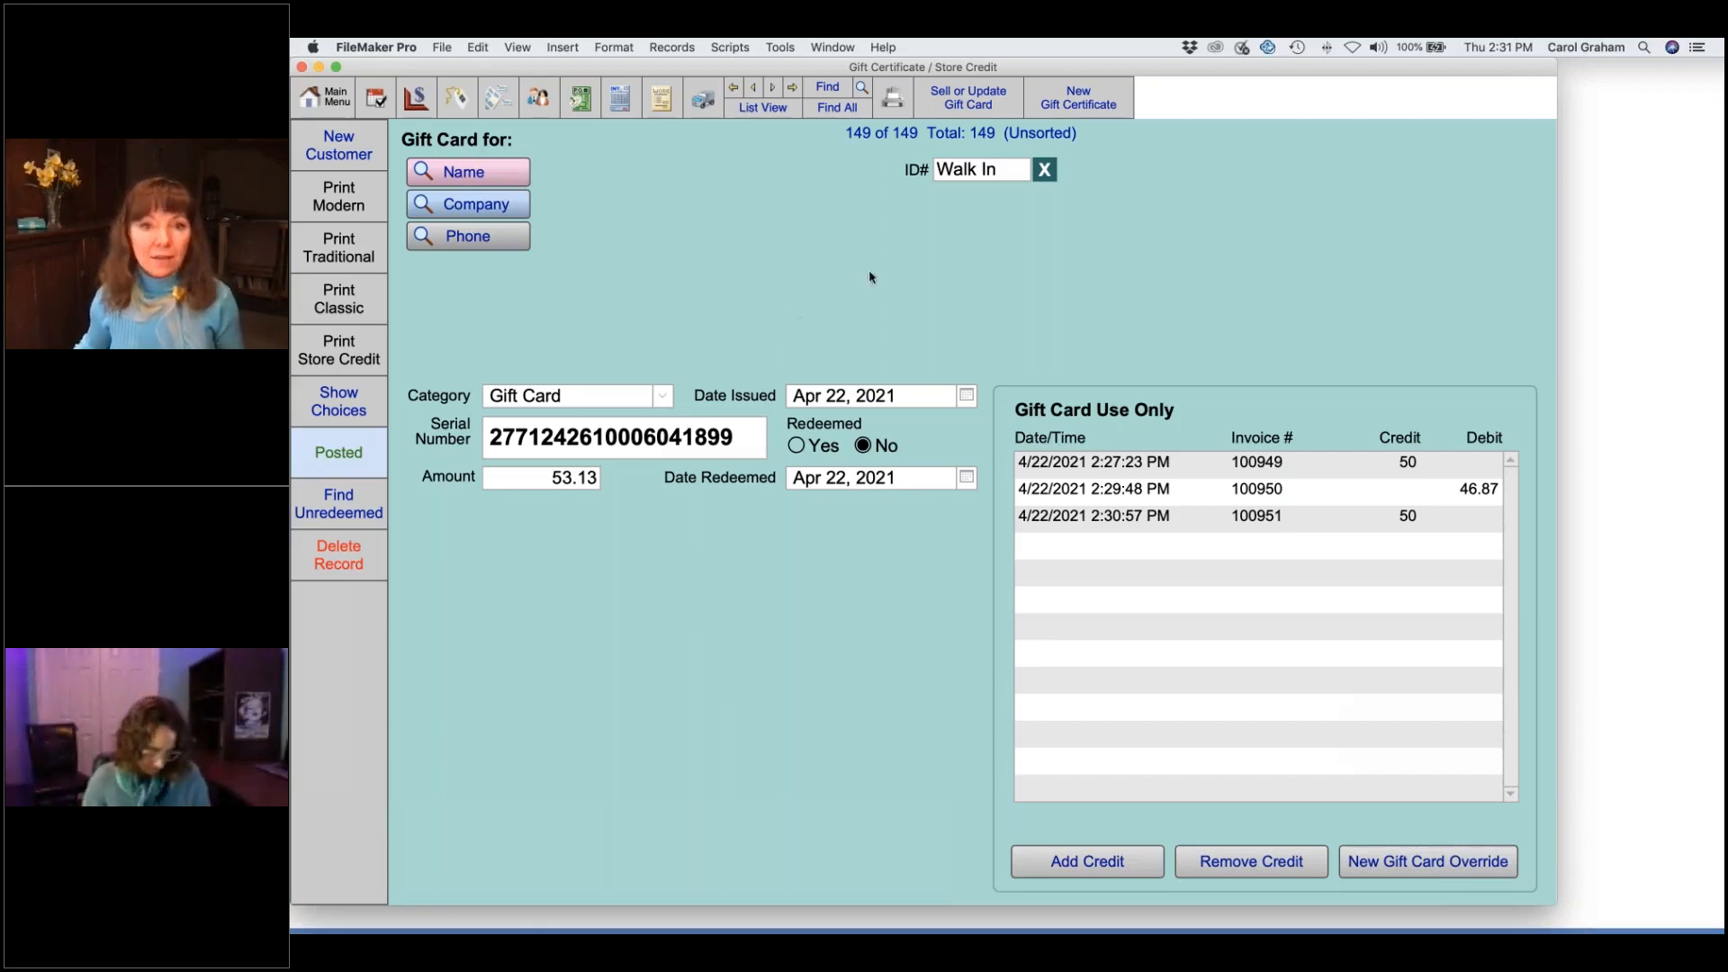
- Find the gift card by its scanned serial number, review its 28.13 balance and history, then return to the Main Menu
{"action": "left_click", "coordinate": [829, 90]}
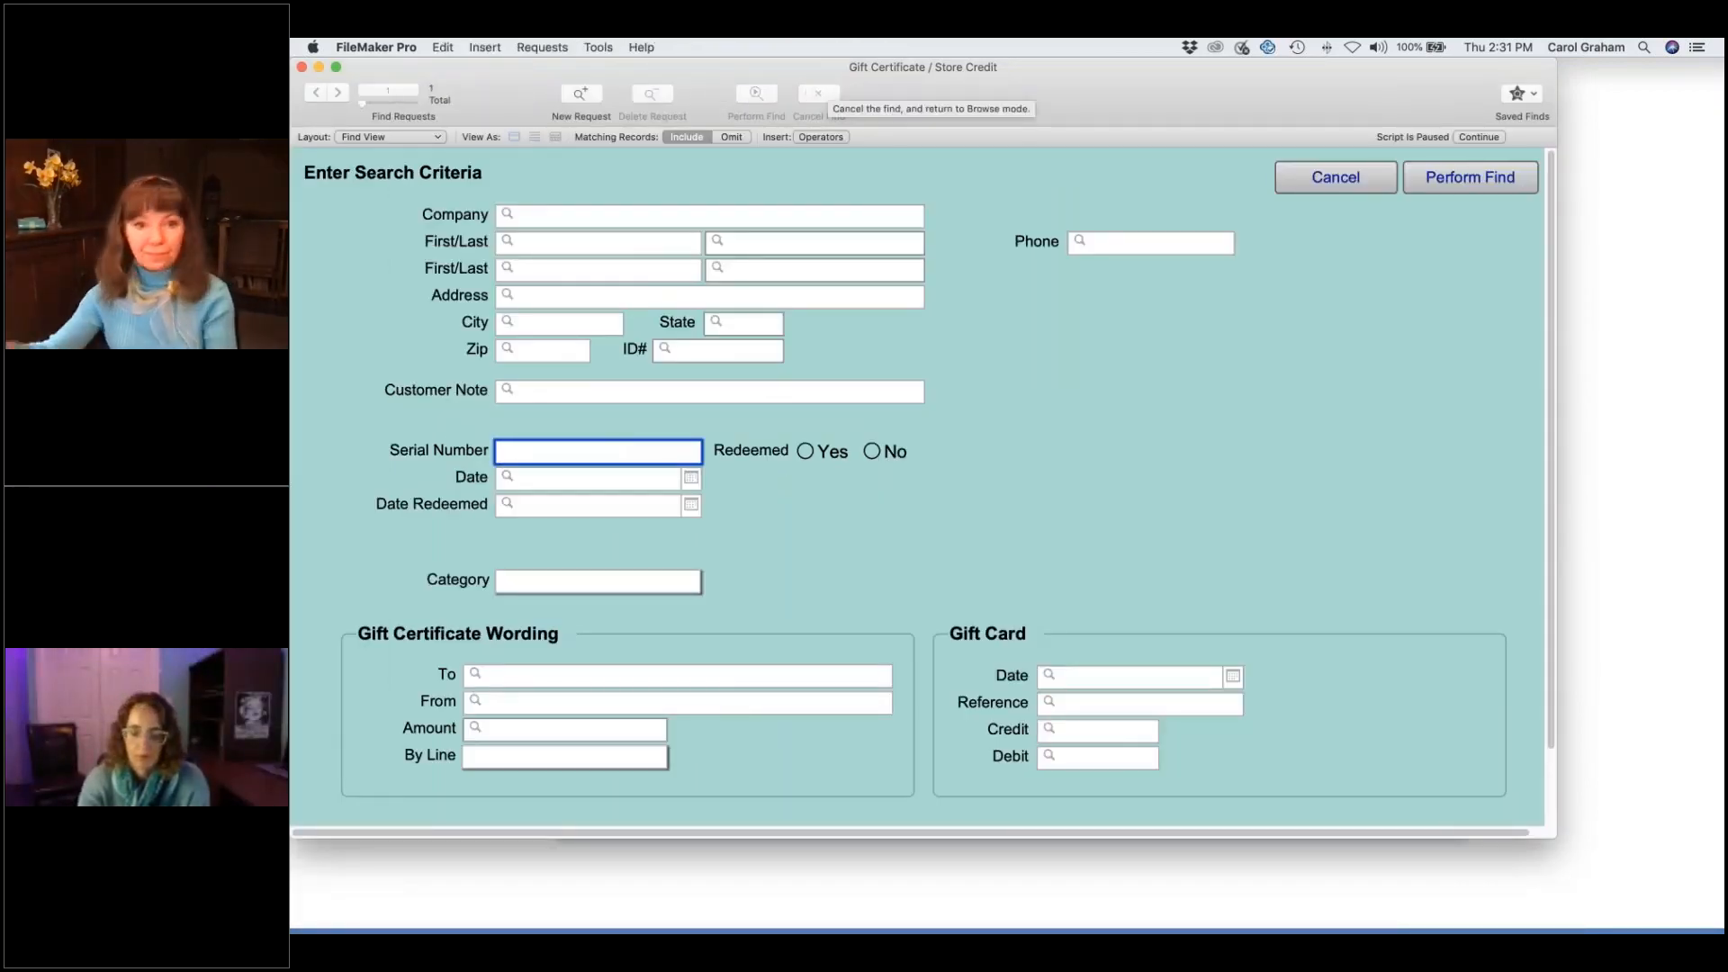
{"action": "type", "text": "100000892279"}
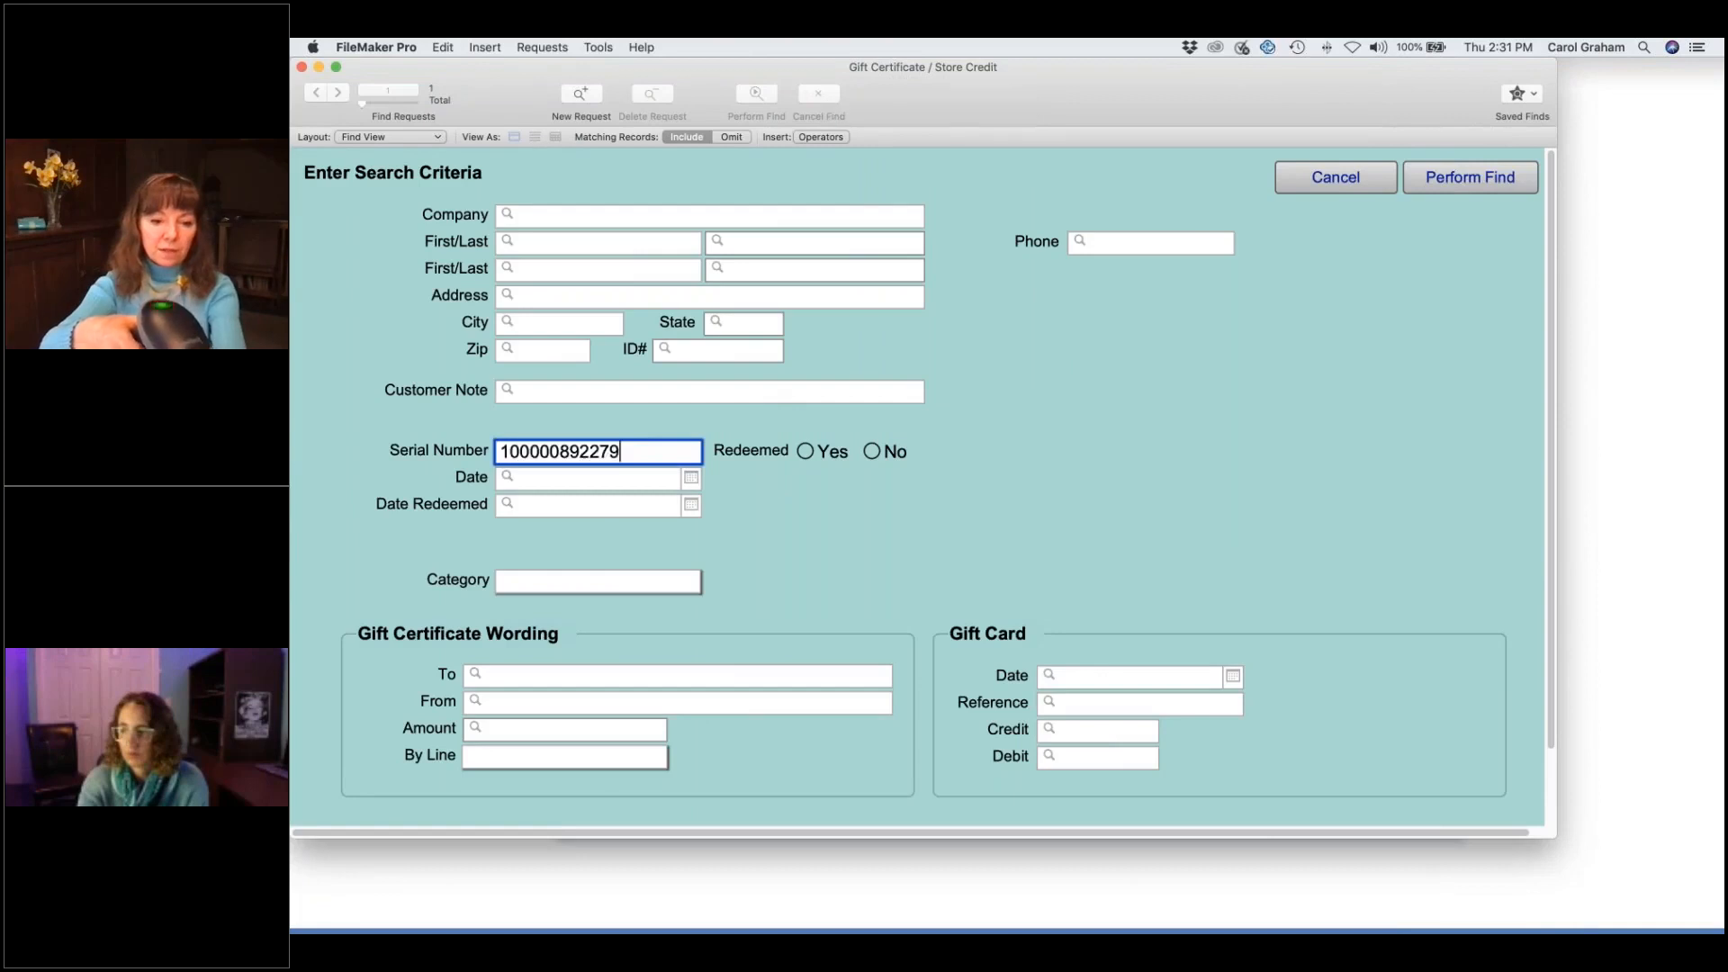
{"action": "key", "text": "Return"}
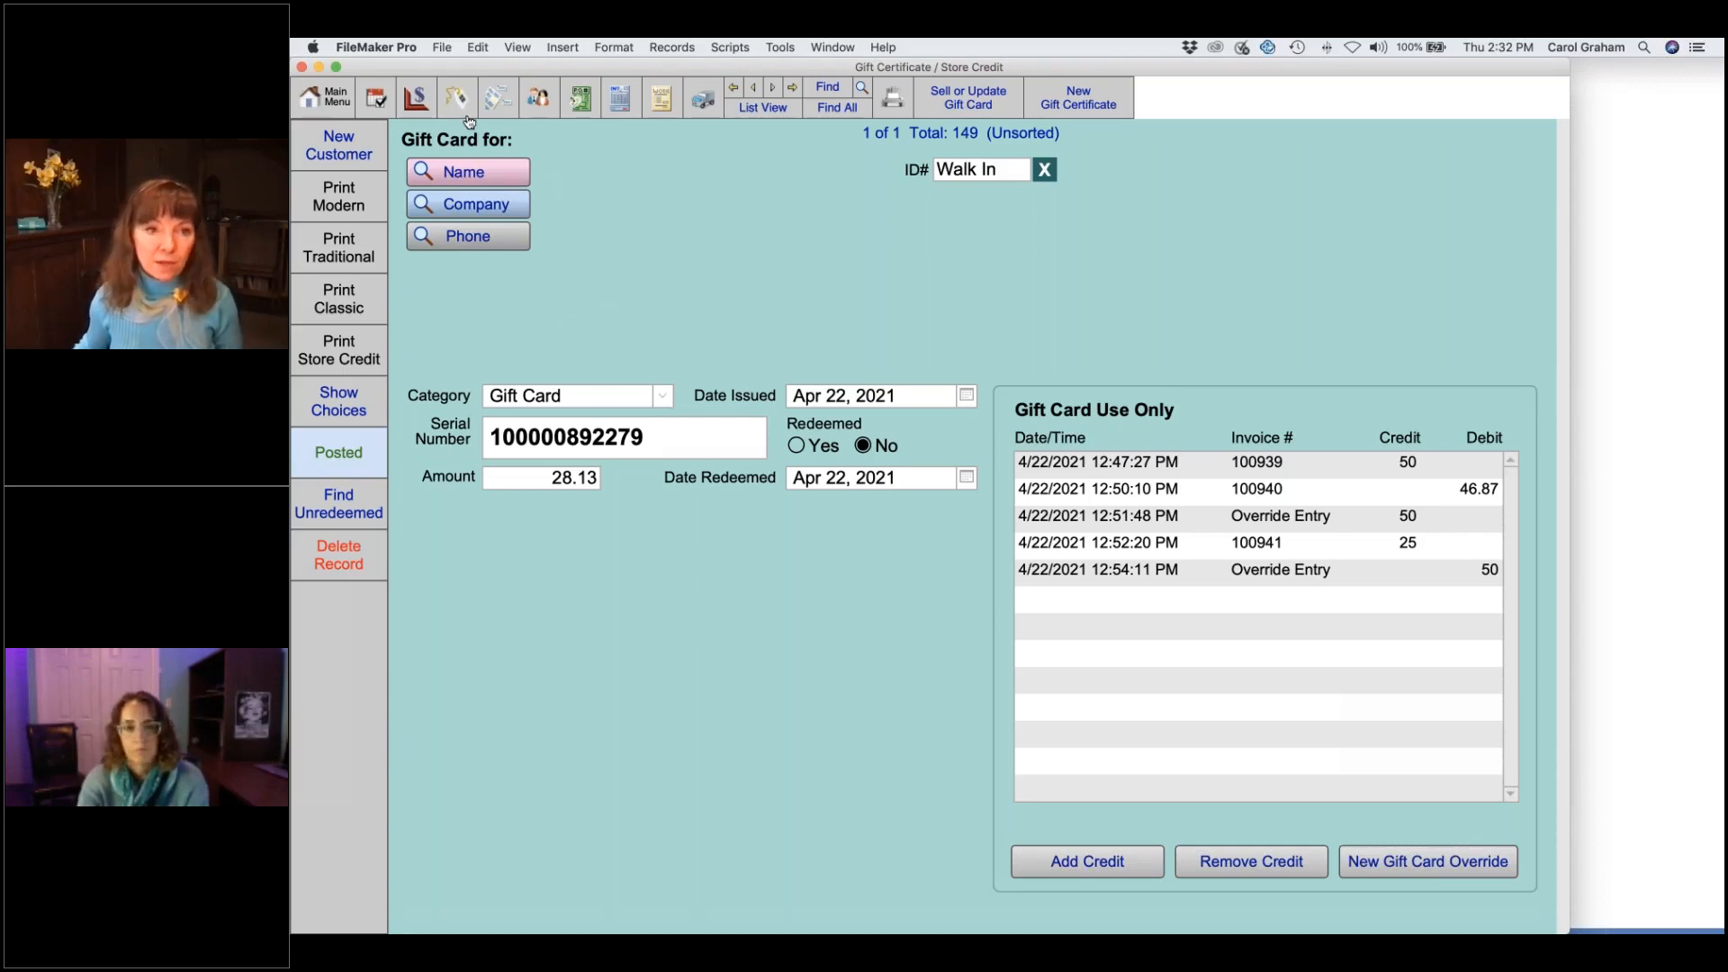
{"action": "left_click", "coordinate": [330, 106]}
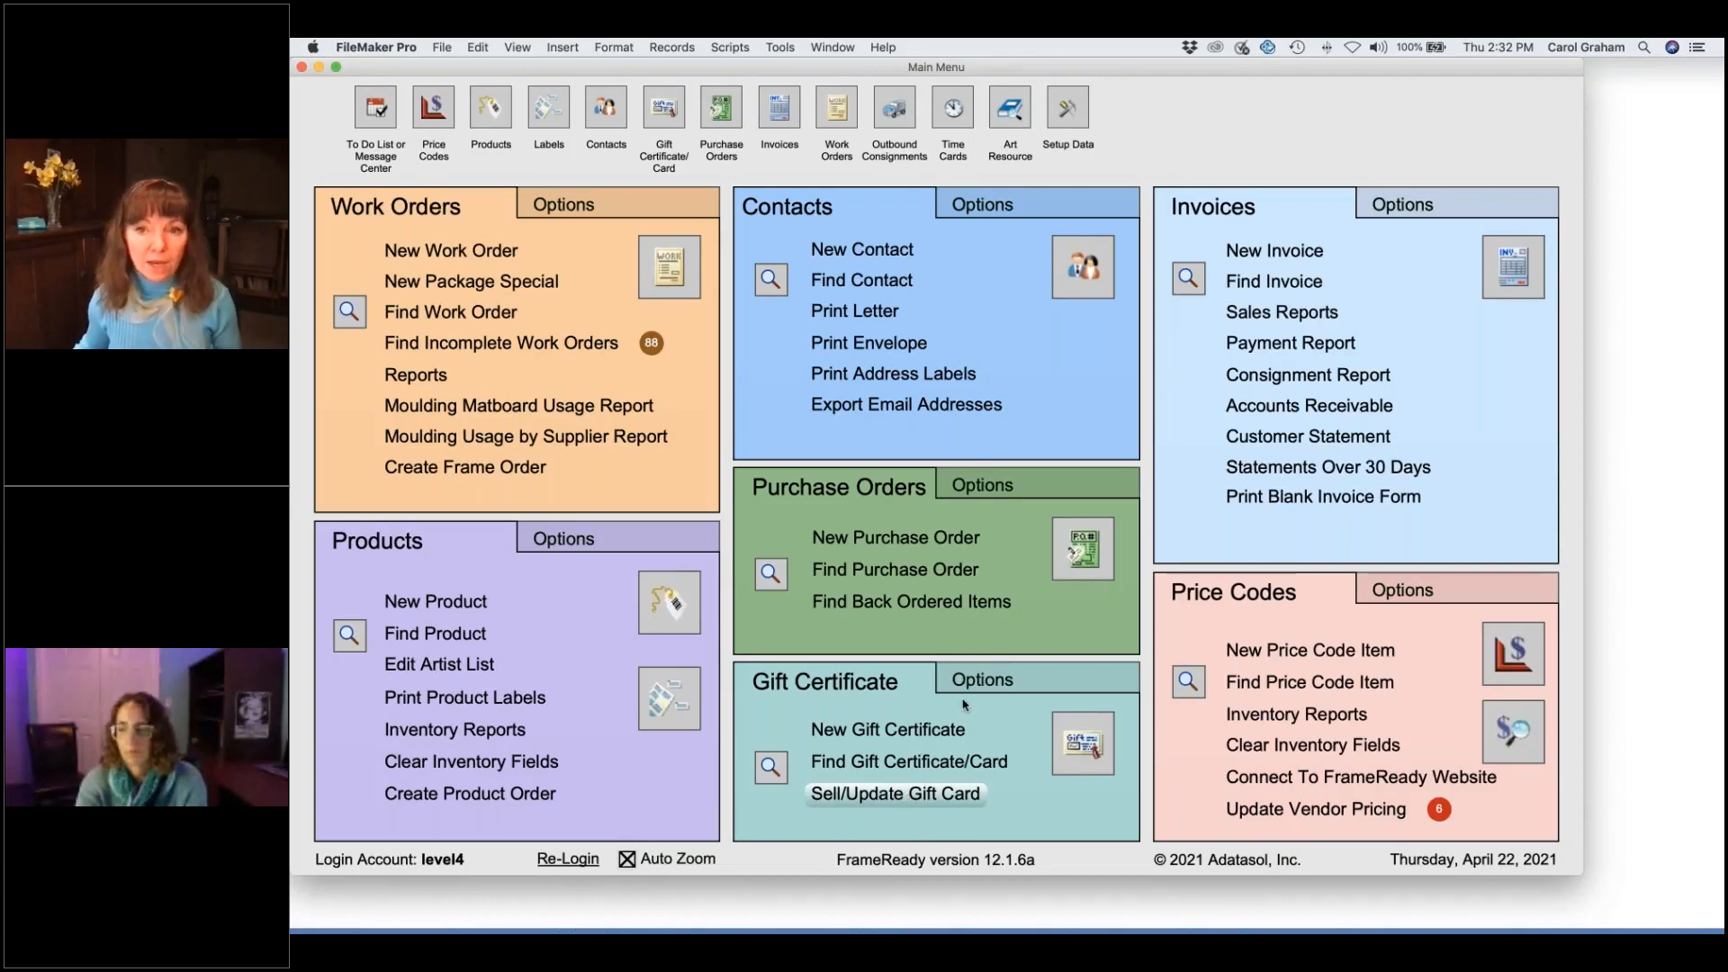
- Revisit the invoices and the gift card record, then minimize the database to reveal the presentation
{"action": "left_click", "coordinate": [1517, 267]}
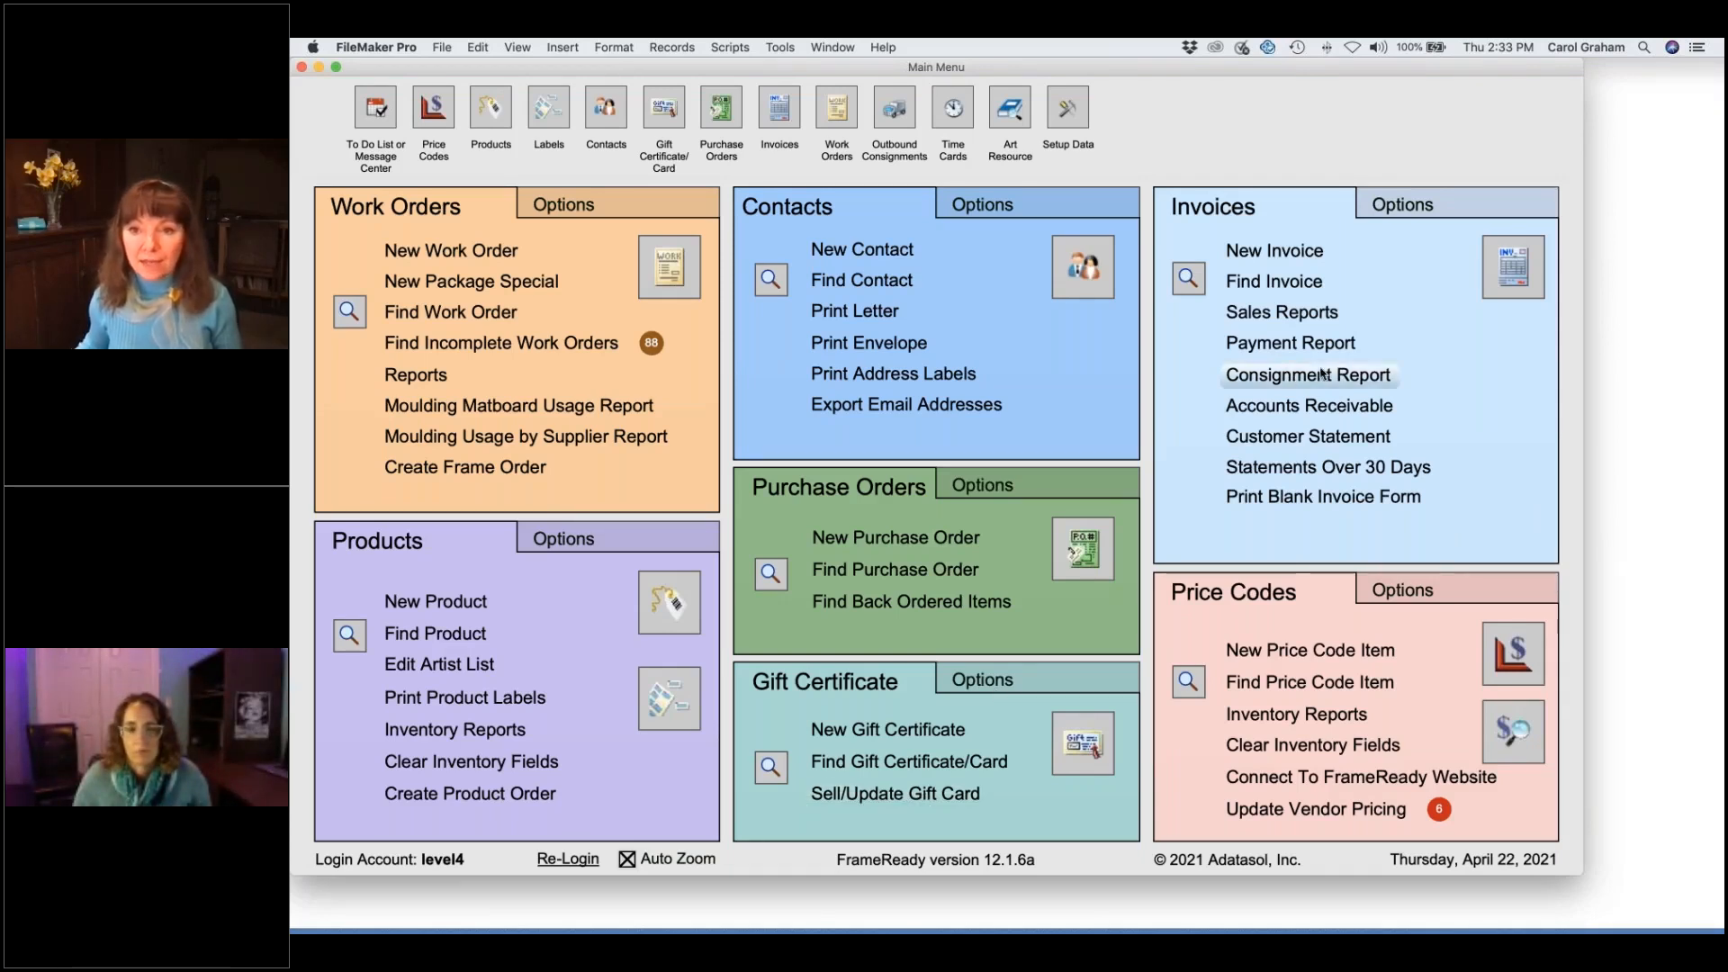
{"action": "left_click", "coordinate": [1083, 743]}
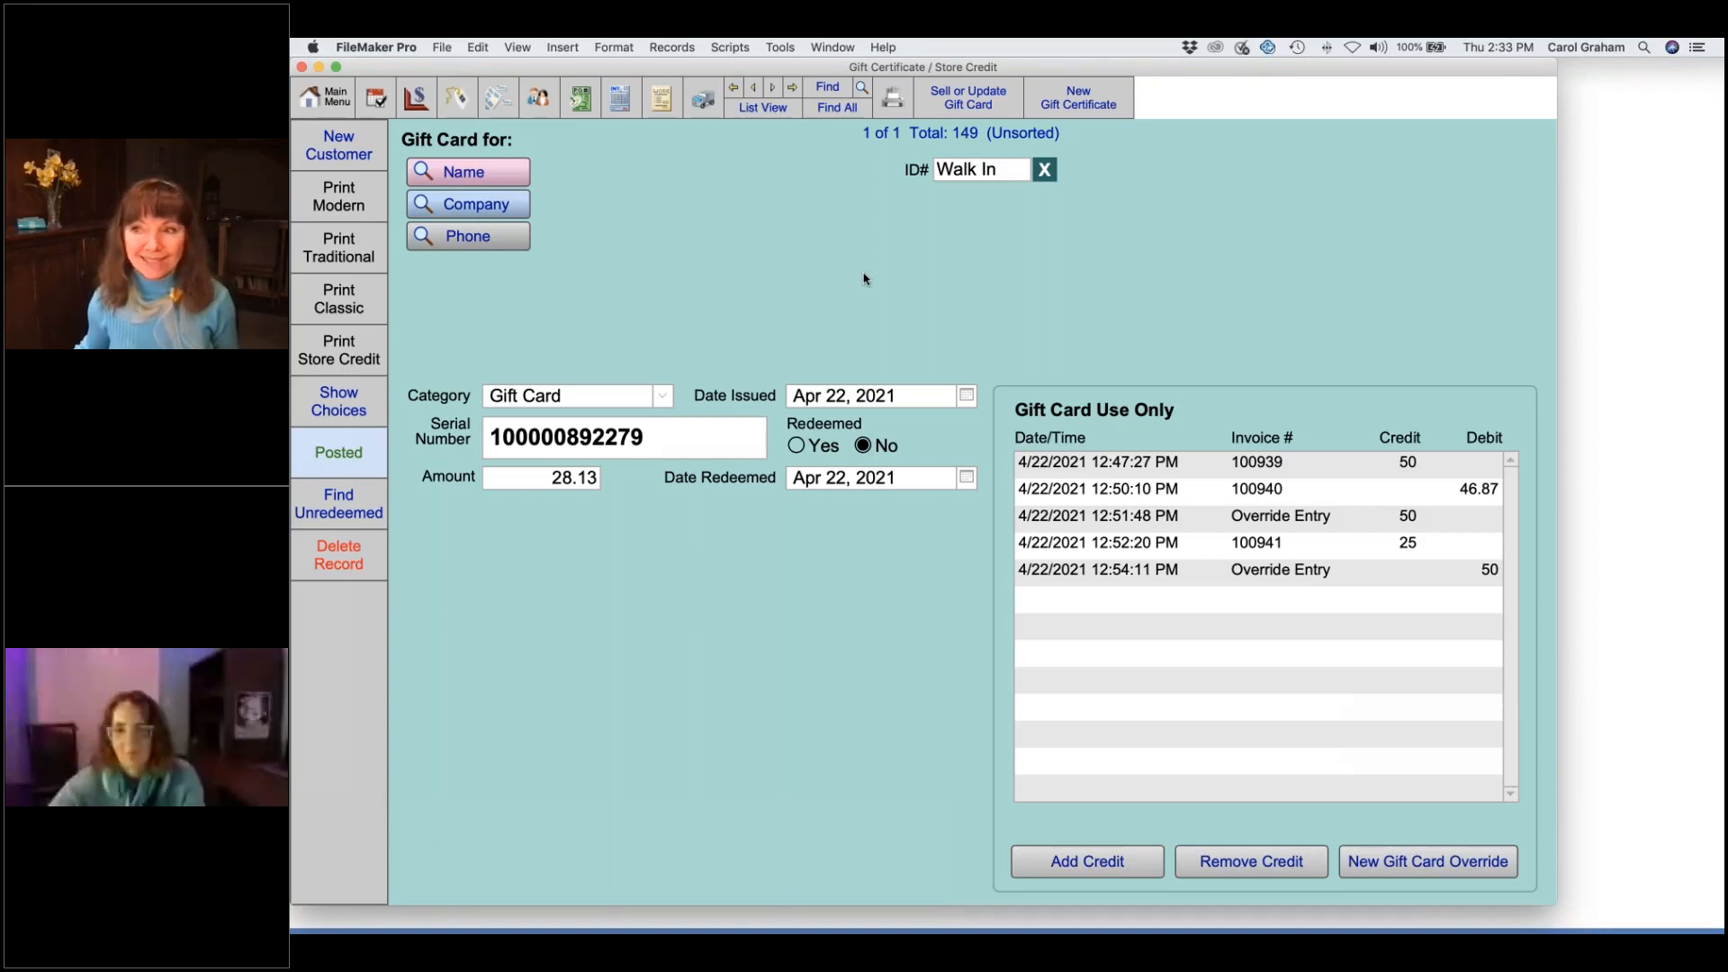
{"action": "left_click", "coordinate": [320, 68]}
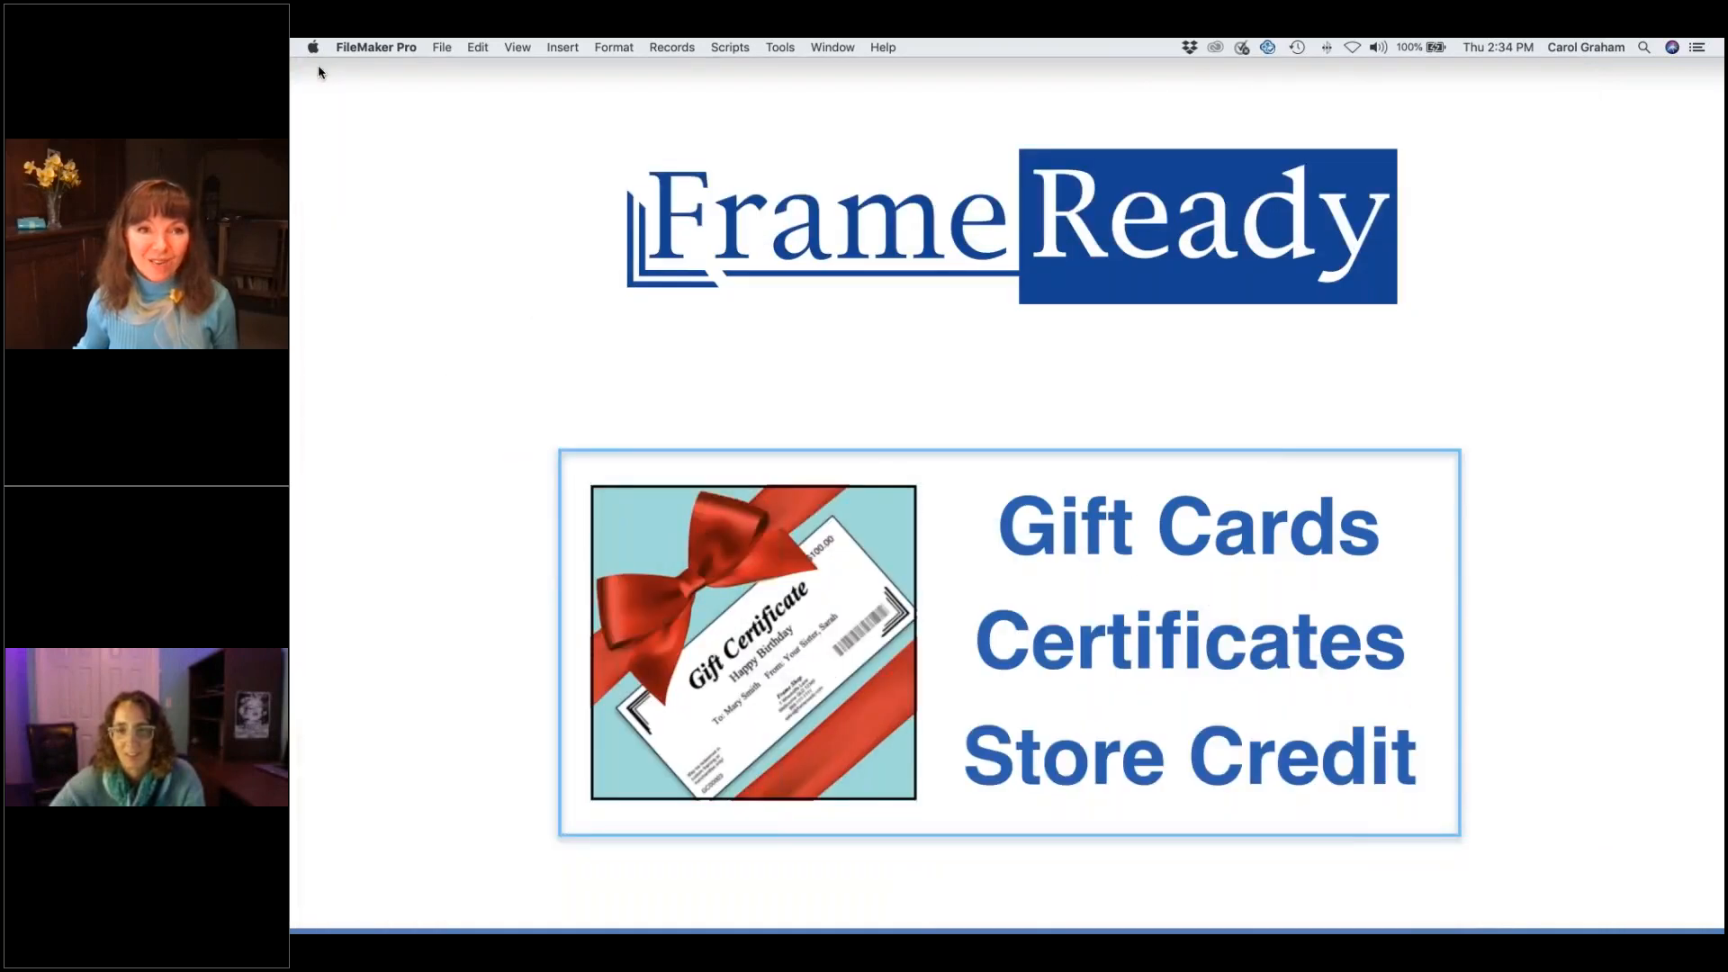
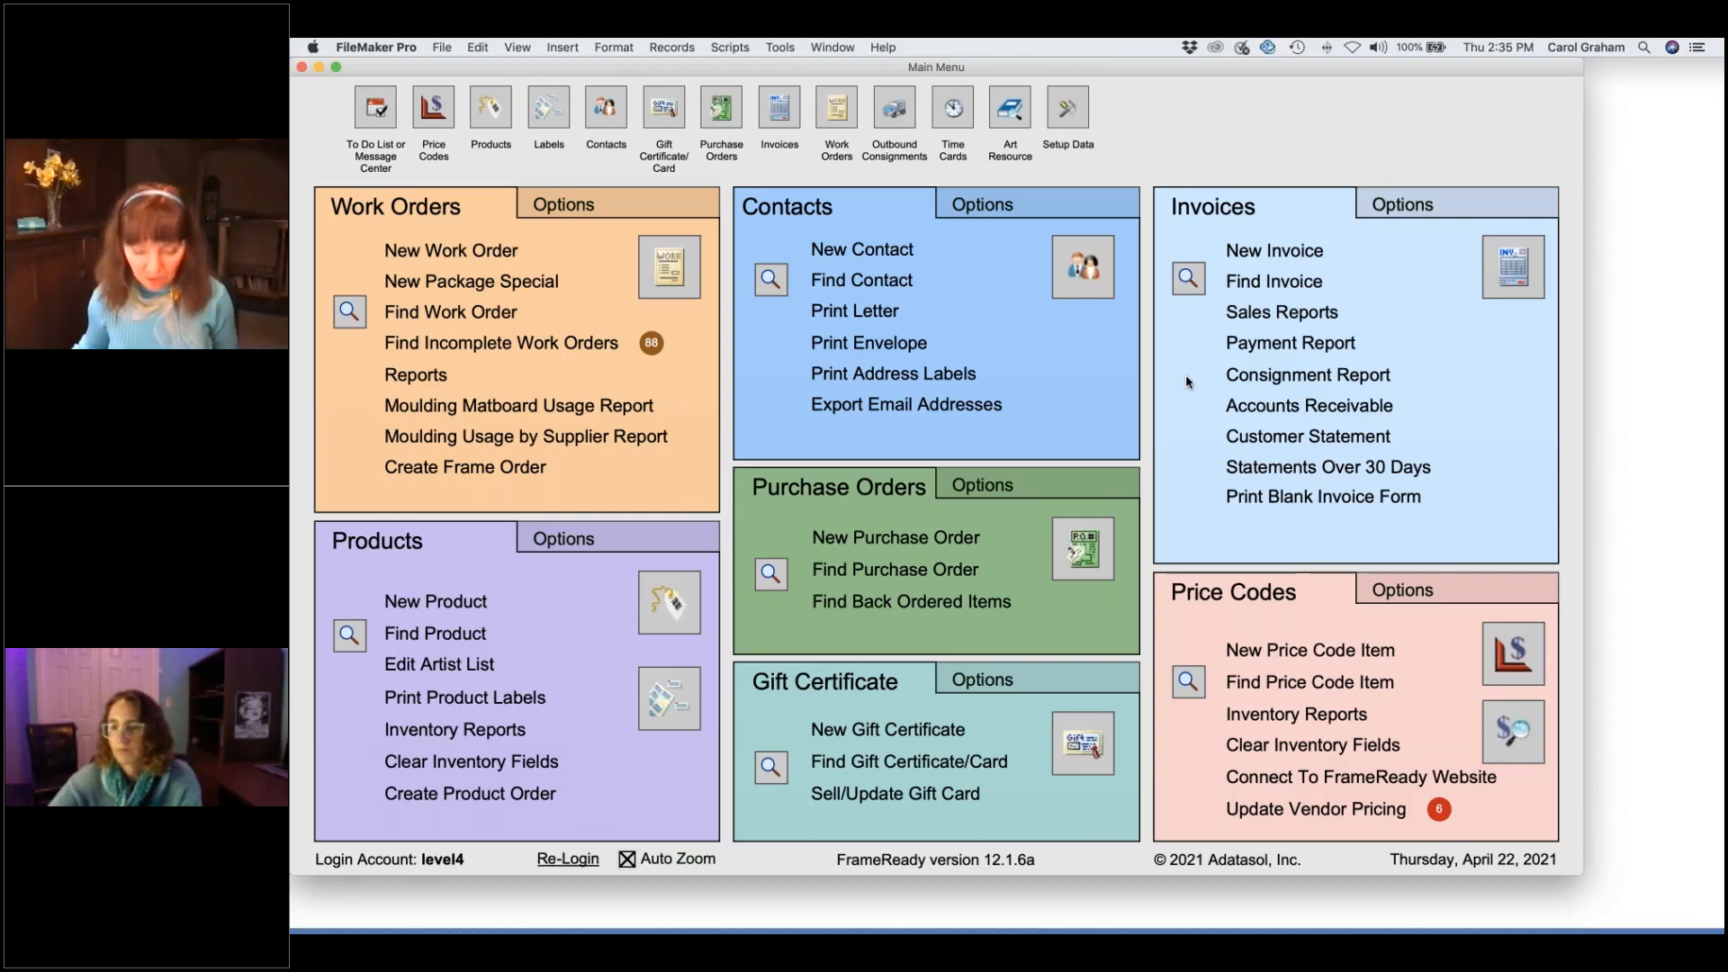
- List all invoices and open invoice 100948, the Funky Vase sale totalling 270.82, in full detail
{"action": "left_click", "coordinate": [1516, 275]}
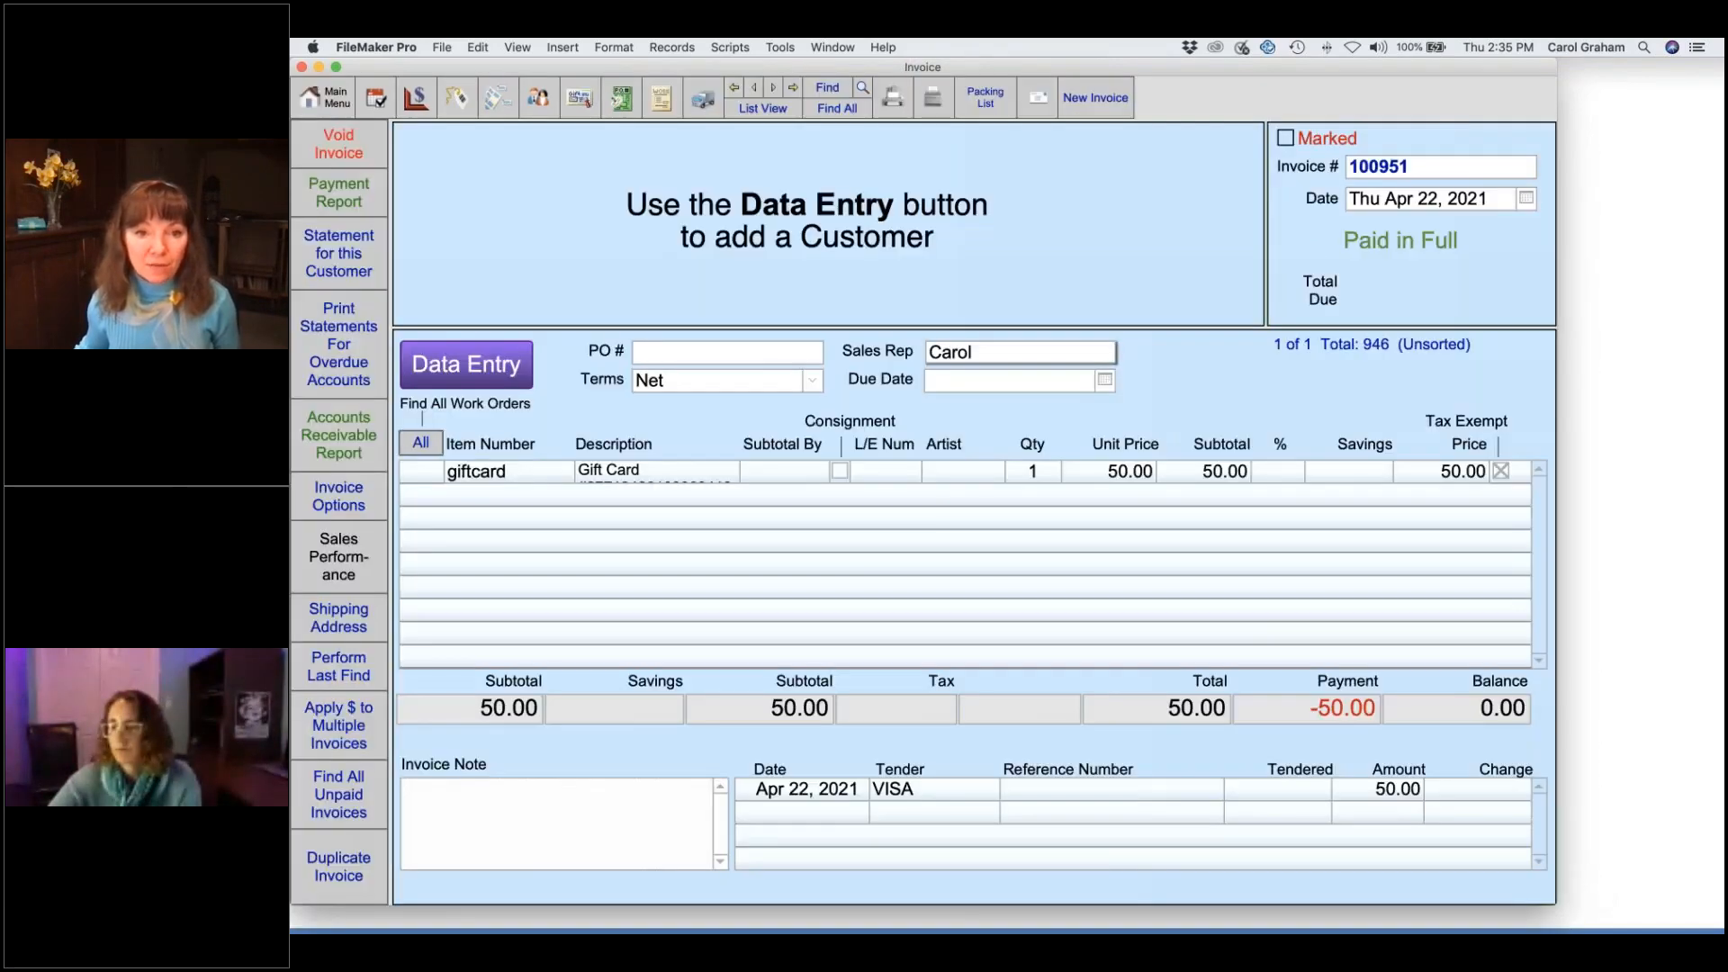
{"action": "left_click", "coordinate": [763, 108]}
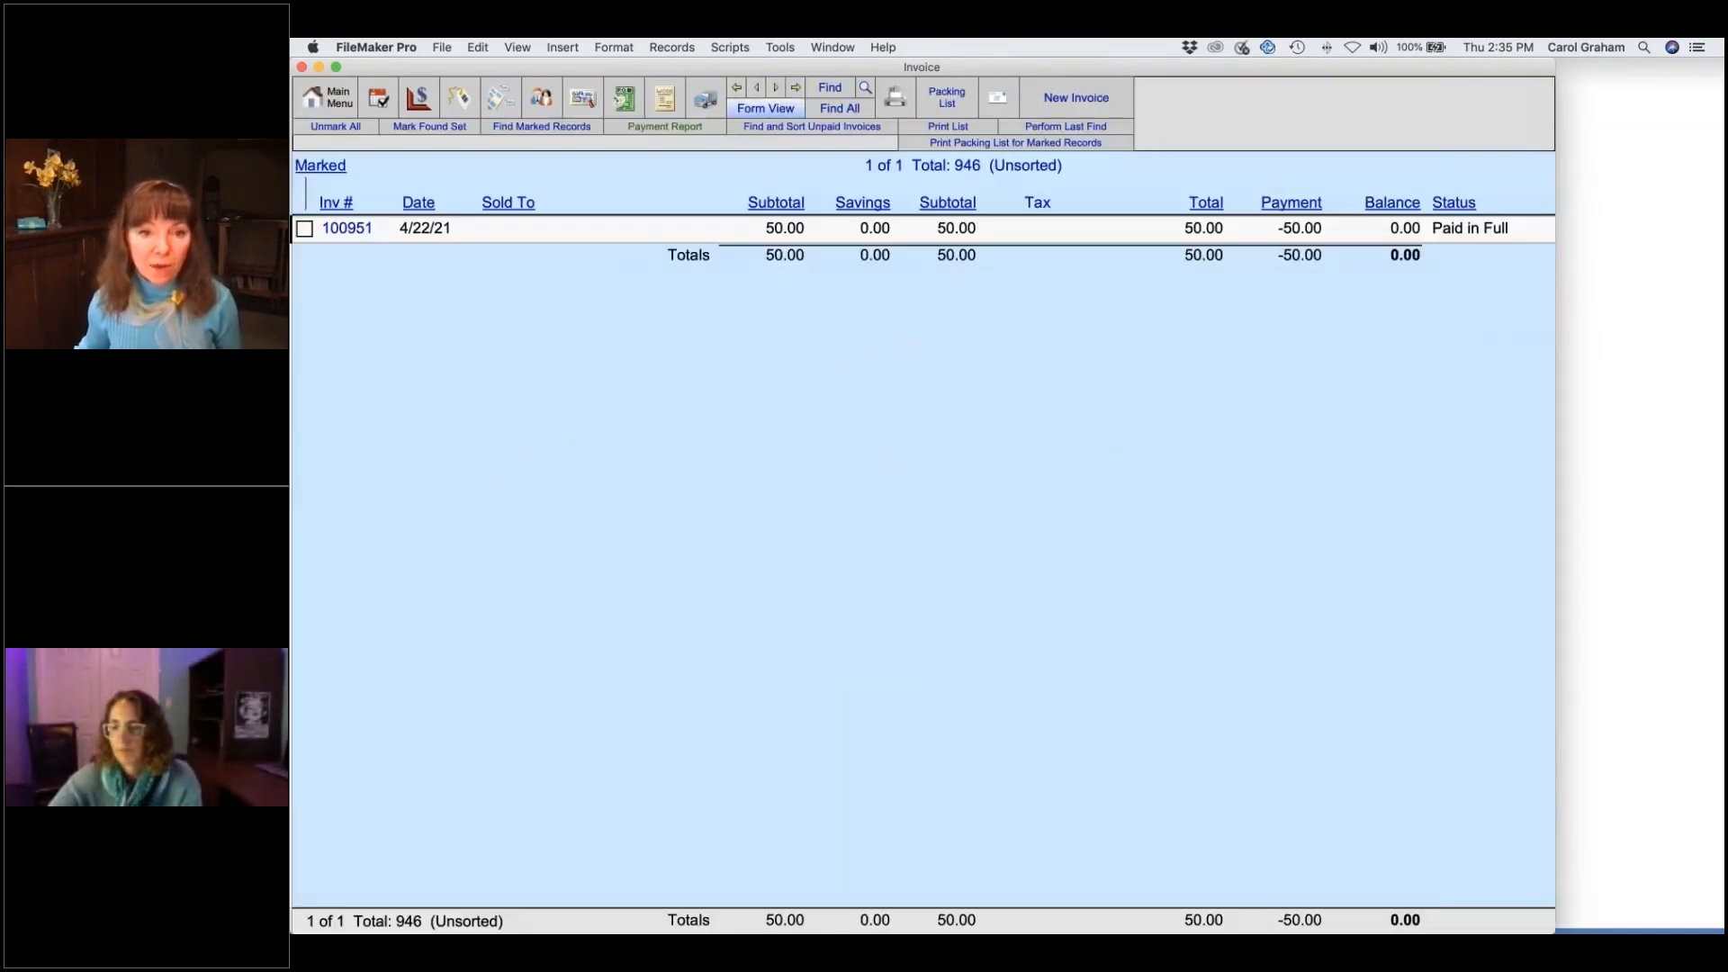
{"action": "left_click", "coordinate": [837, 109]}
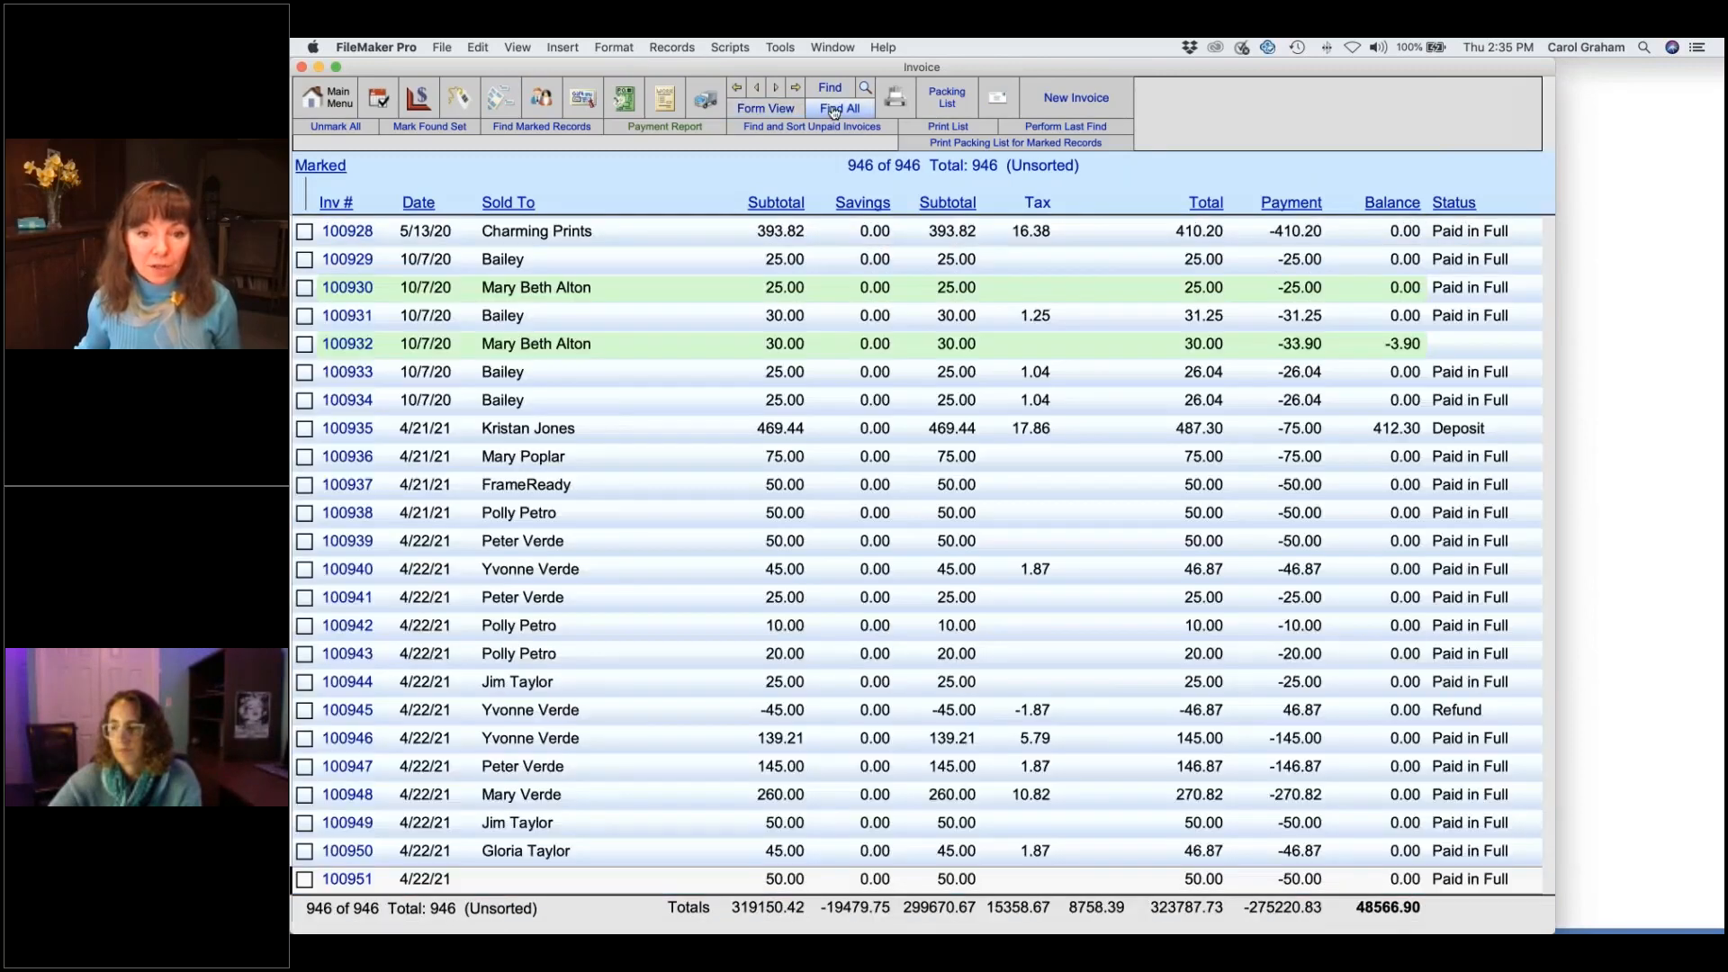
{"action": "left_click", "coordinate": [758, 524]}
{"action": "scroll", "coordinate": [684, 630], "scroll_direction": "down", "scroll_amount": 2}
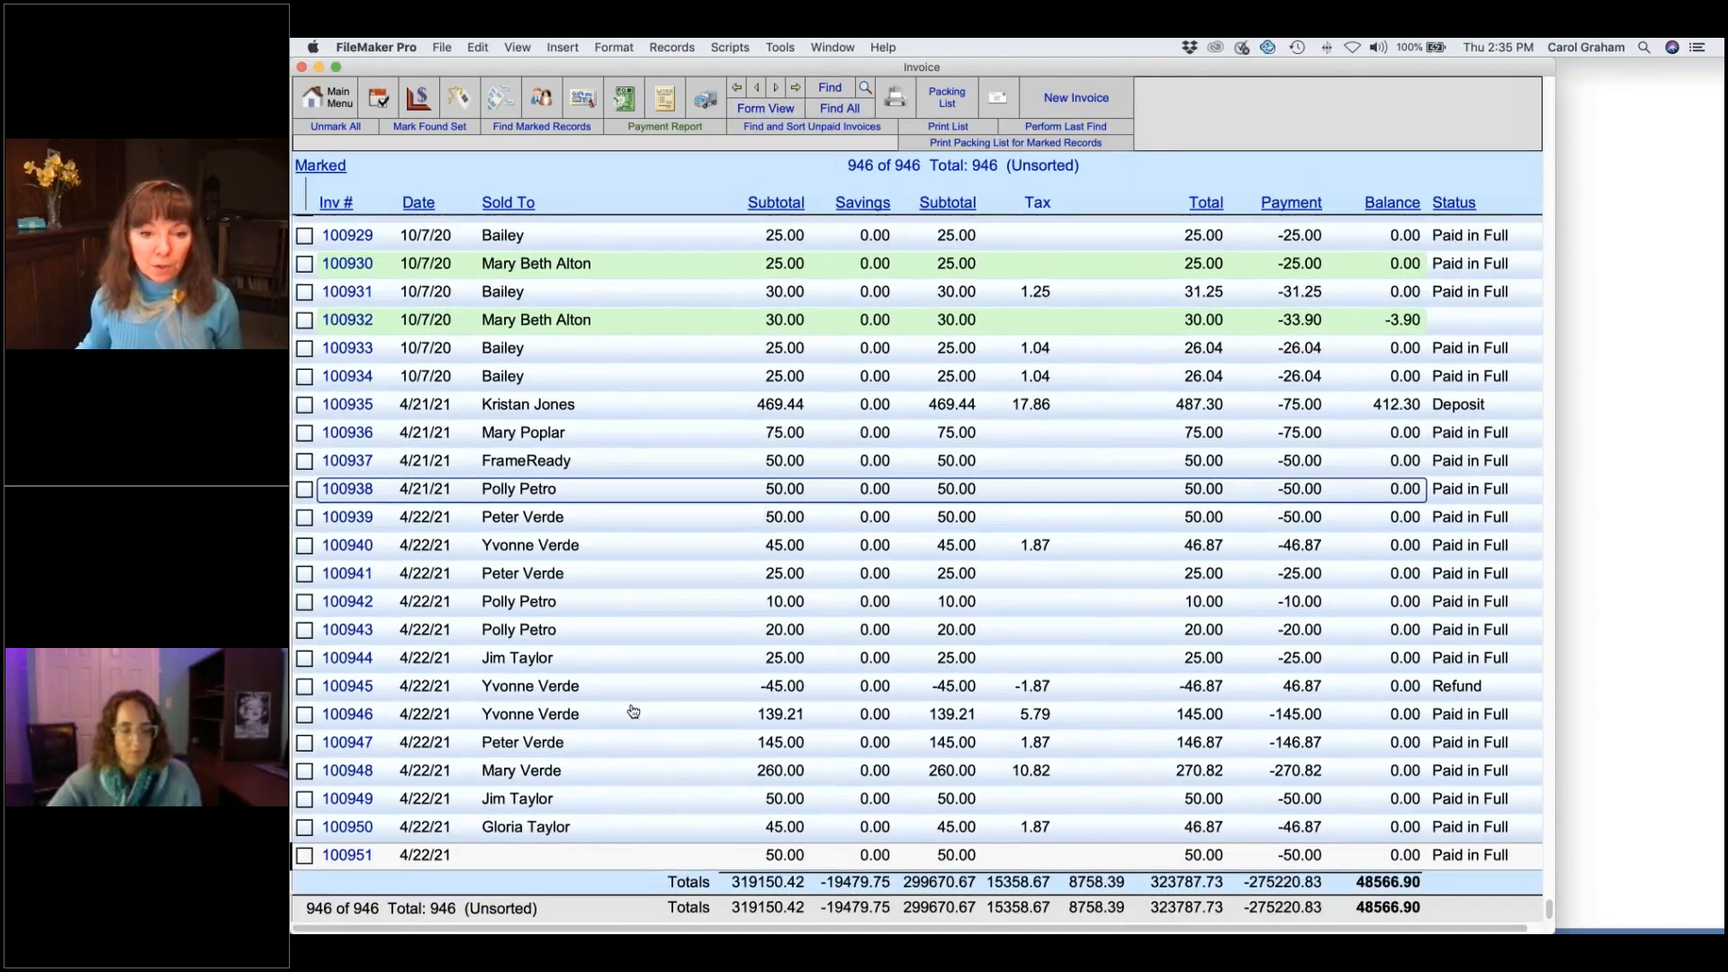
{"action": "left_click", "coordinate": [766, 775]}
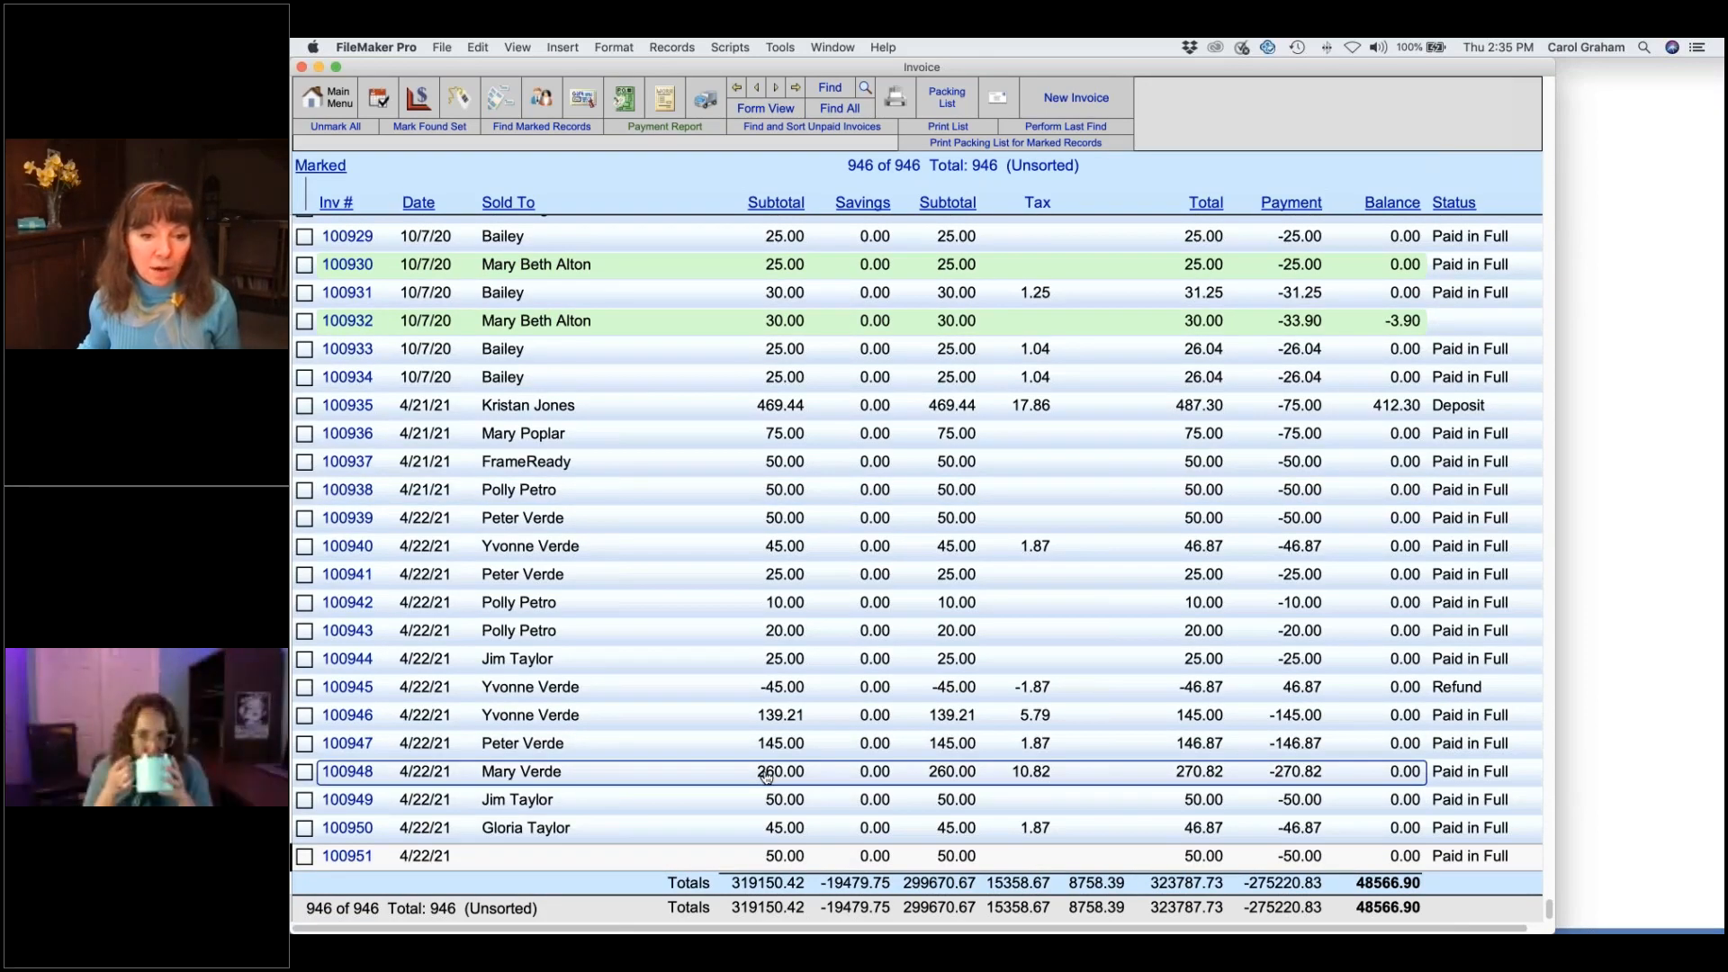
{"action": "double_click", "coordinate": [766, 776]}
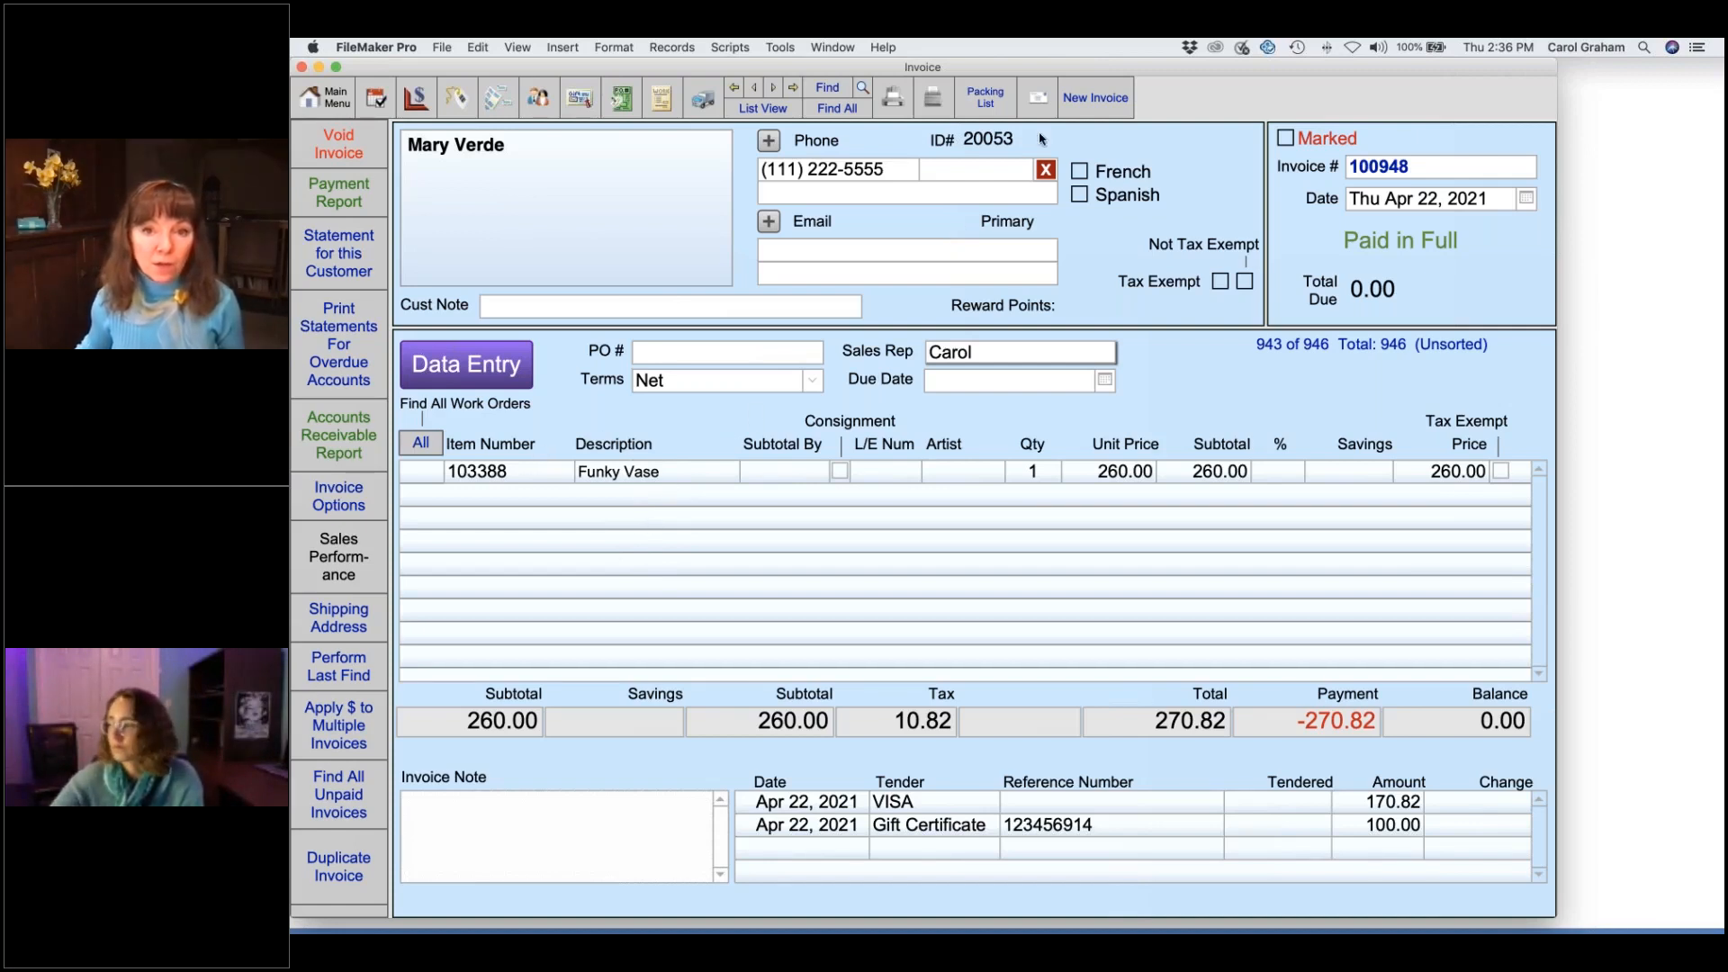
- Start new invoice 100952 with a Funky Vase return line at quantity -1
{"action": "left_click", "coordinate": [1096, 101]}
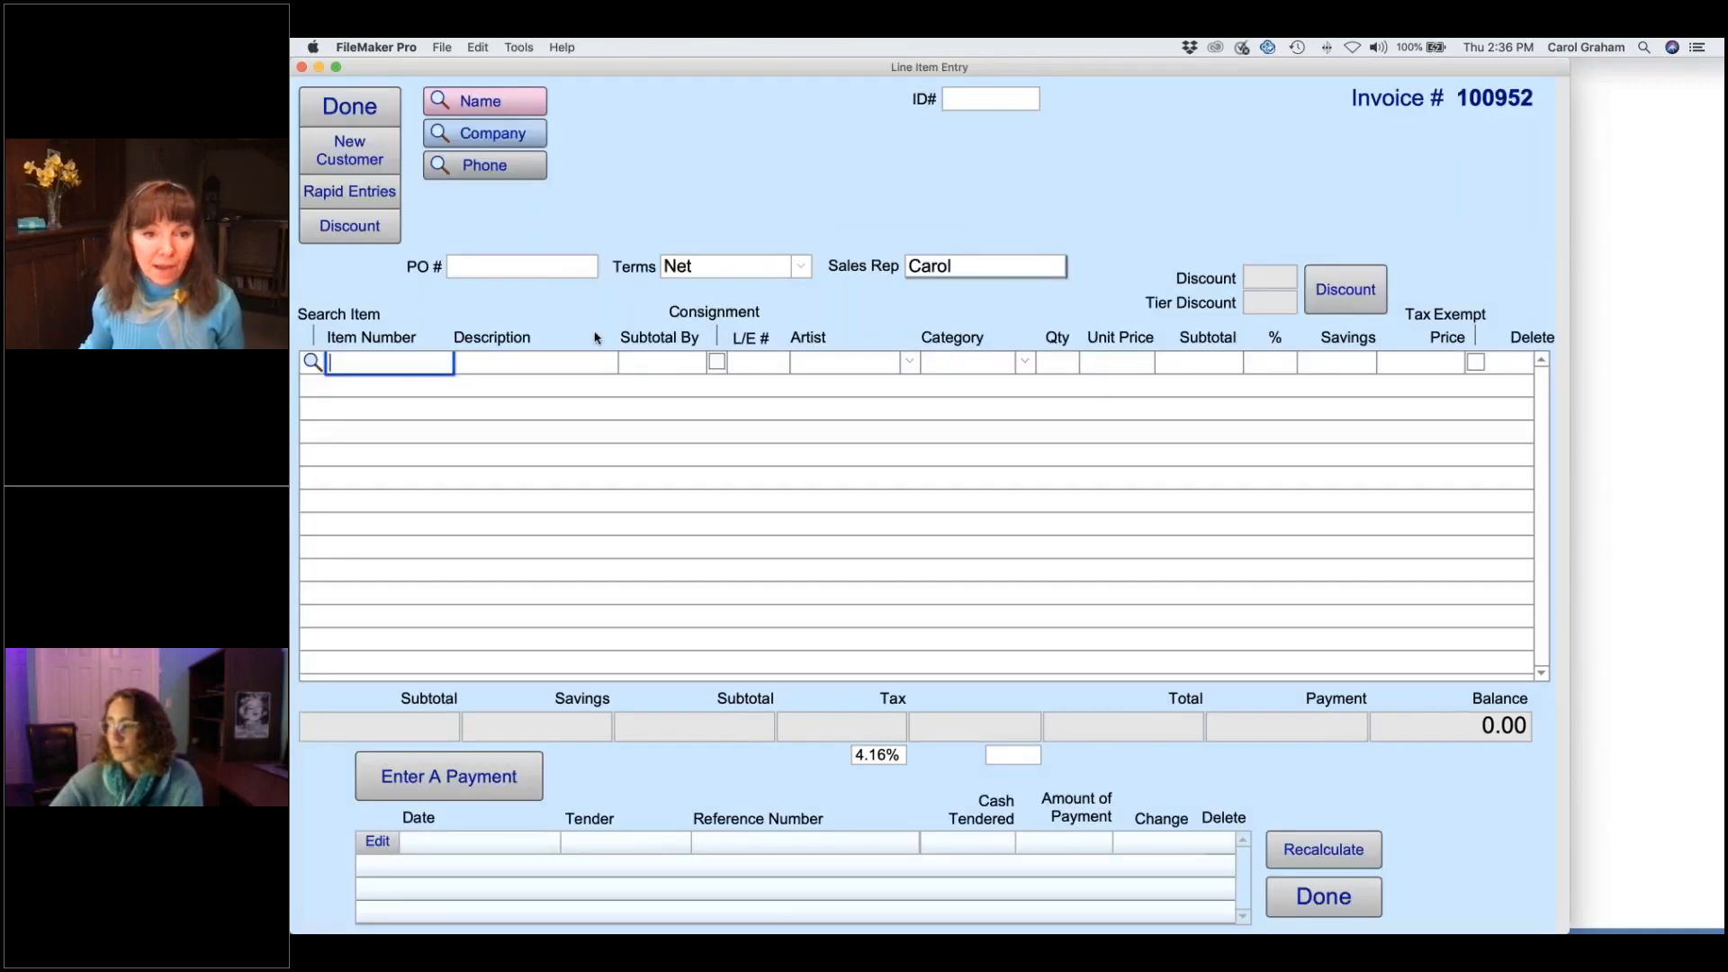
{"action": "left_click", "coordinate": [313, 362]}
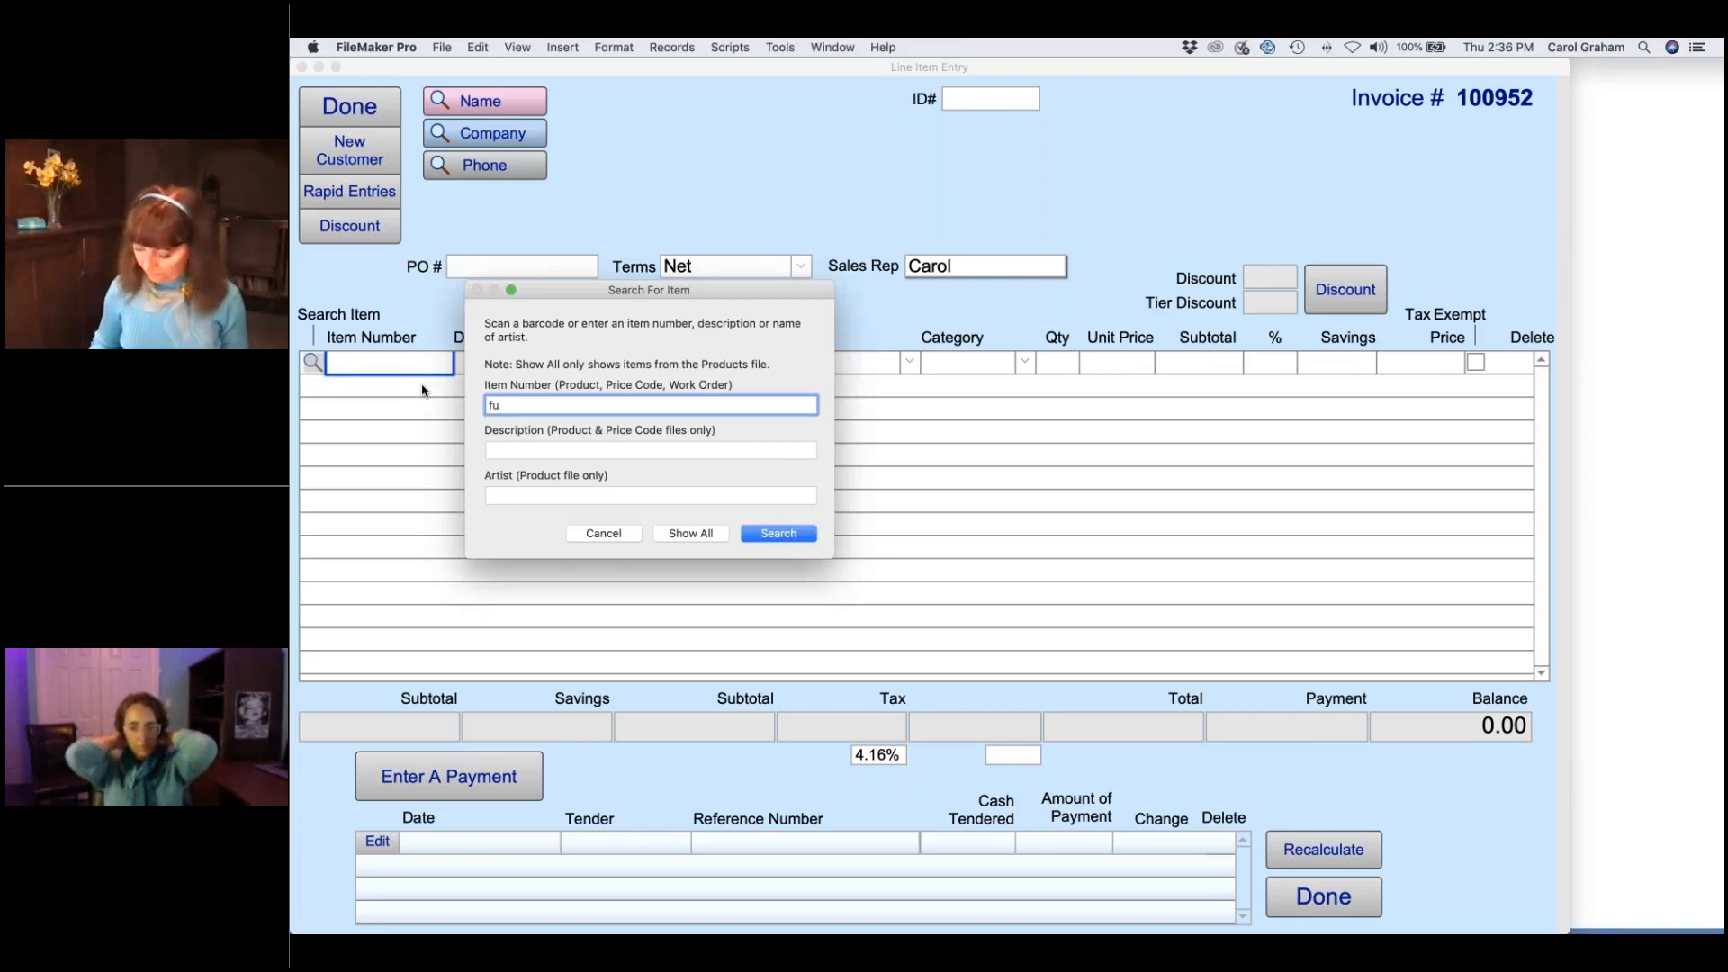
{"action": "left_click", "coordinate": [512, 452]}
{"action": "type", "text": "funky"}
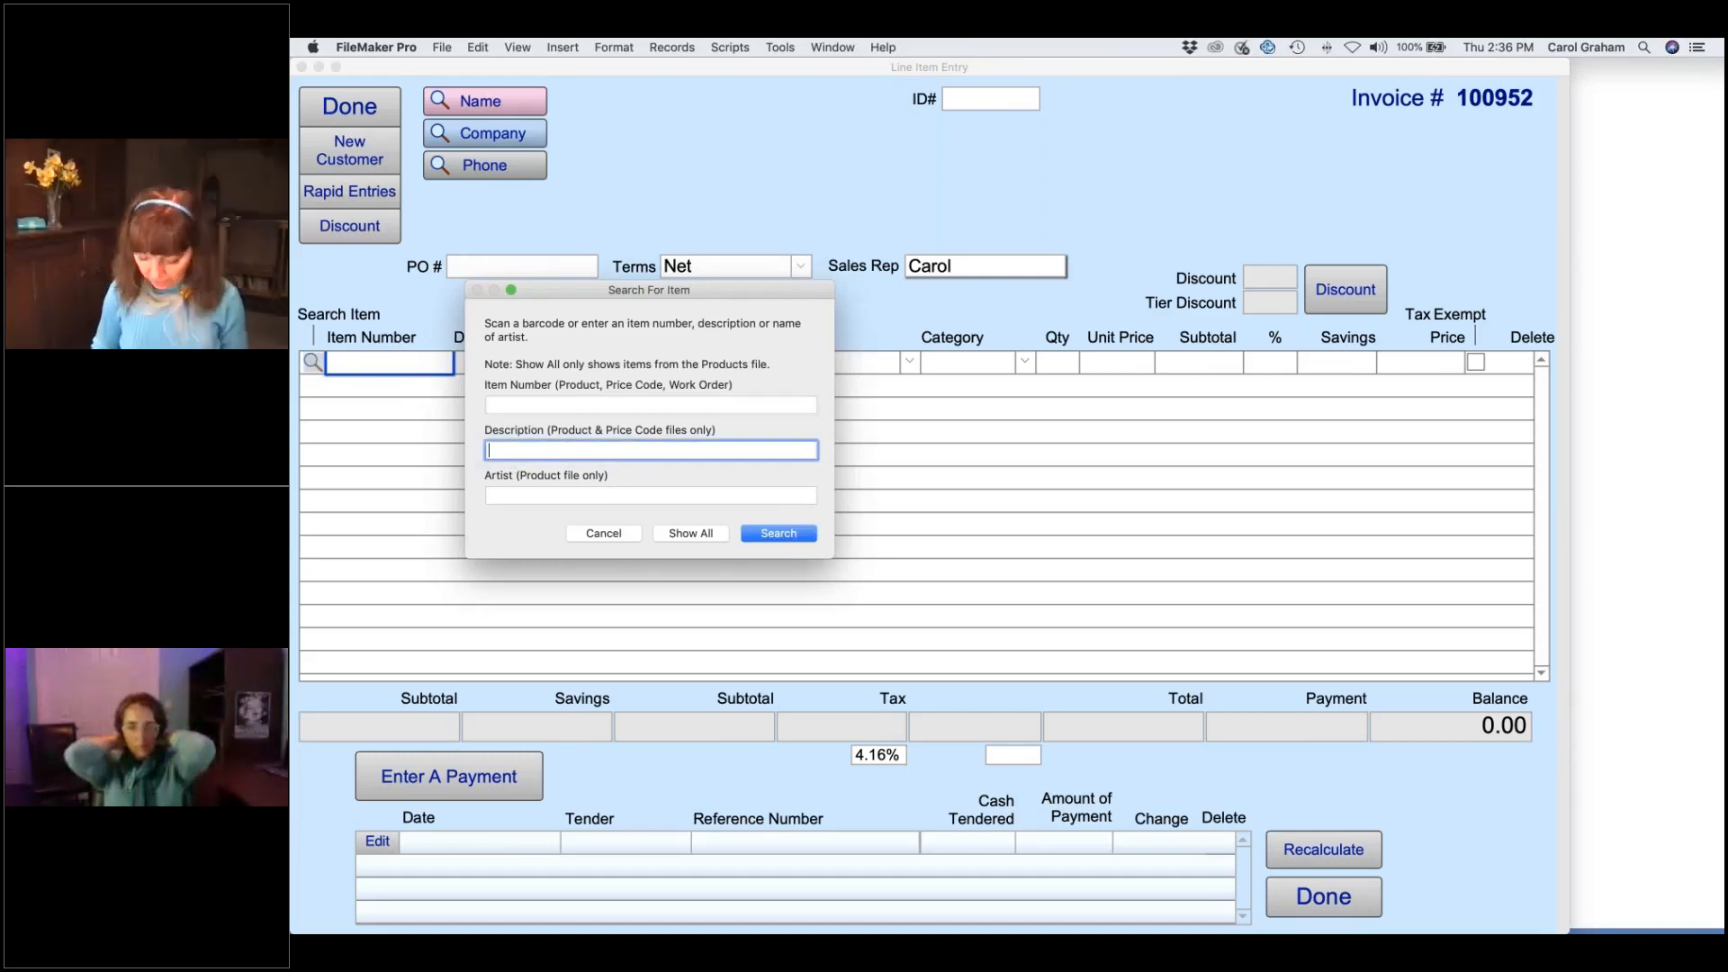
{"action": "key", "text": "Return"}
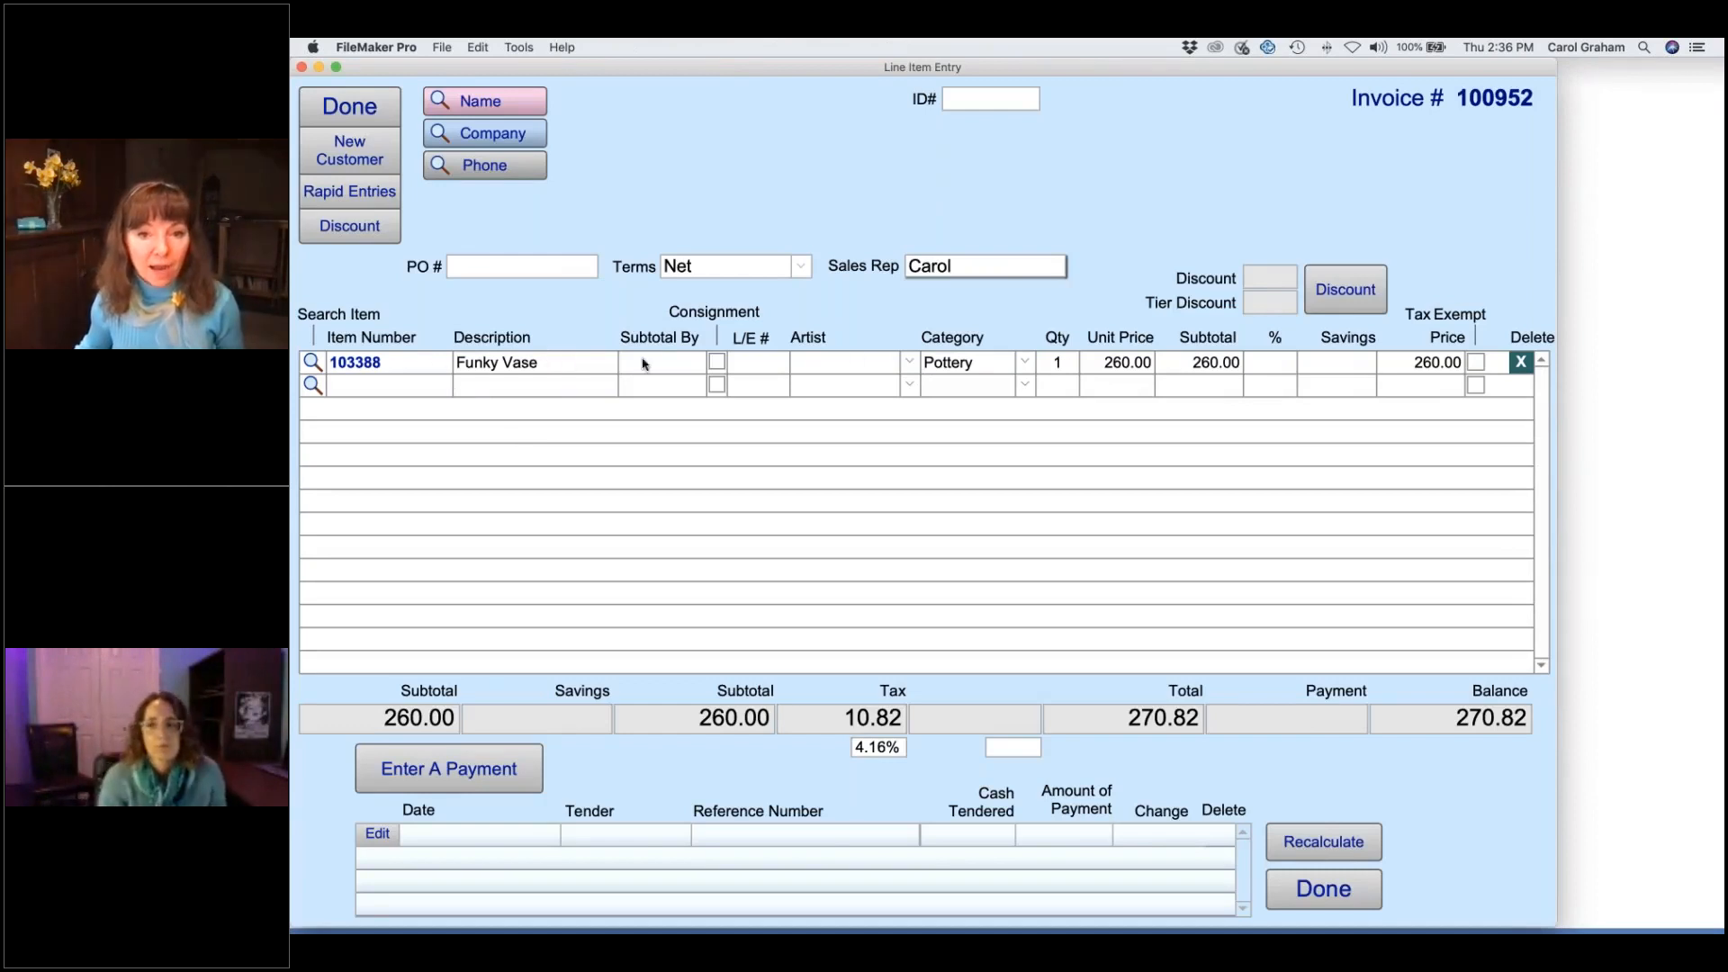
{"action": "left_click", "coordinate": [1071, 364]}
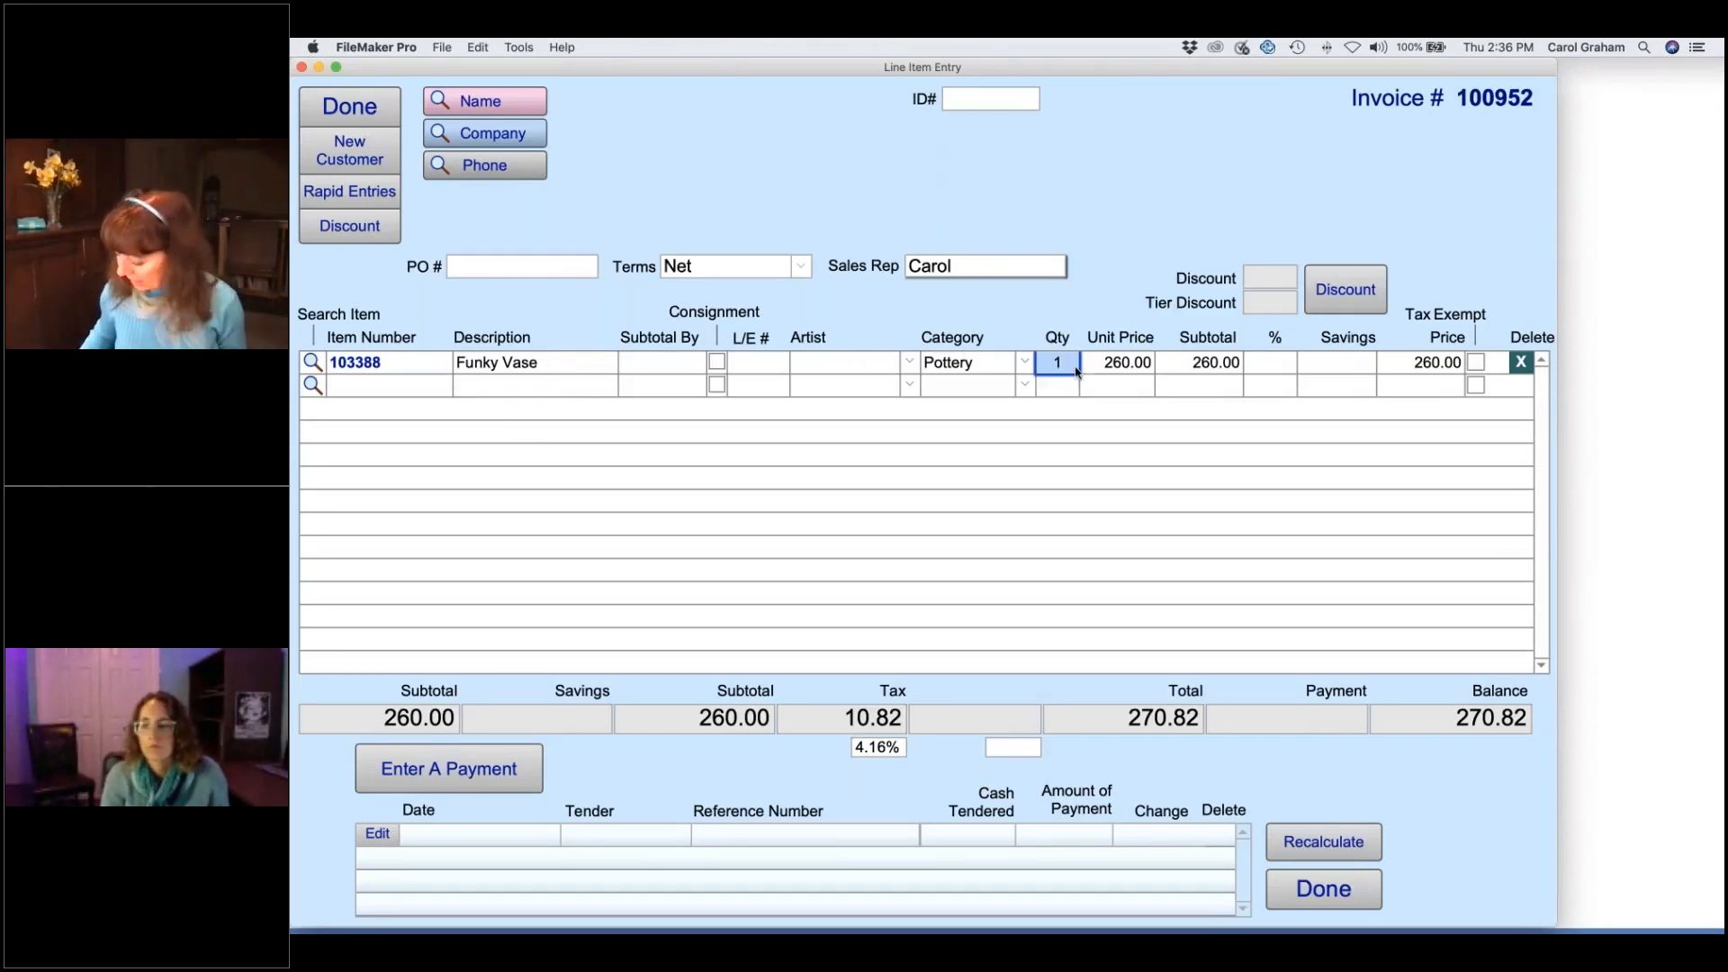
{"action": "type", "text": "-1"}
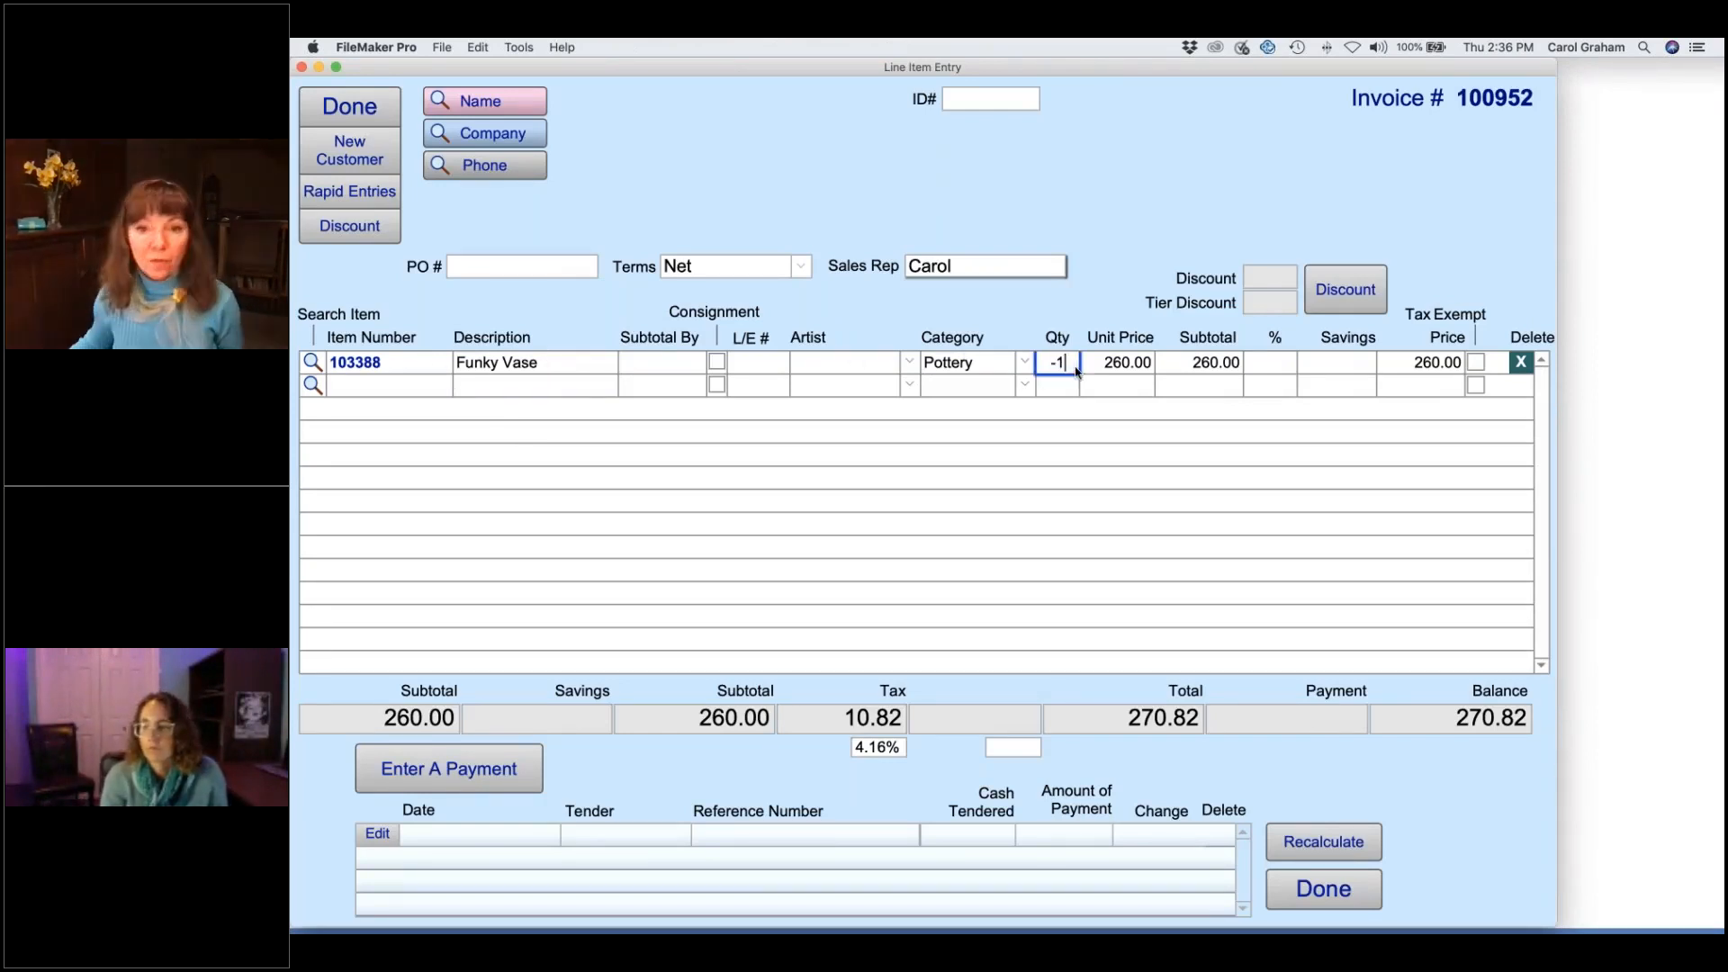
{"action": "left_click", "coordinate": [1006, 445]}
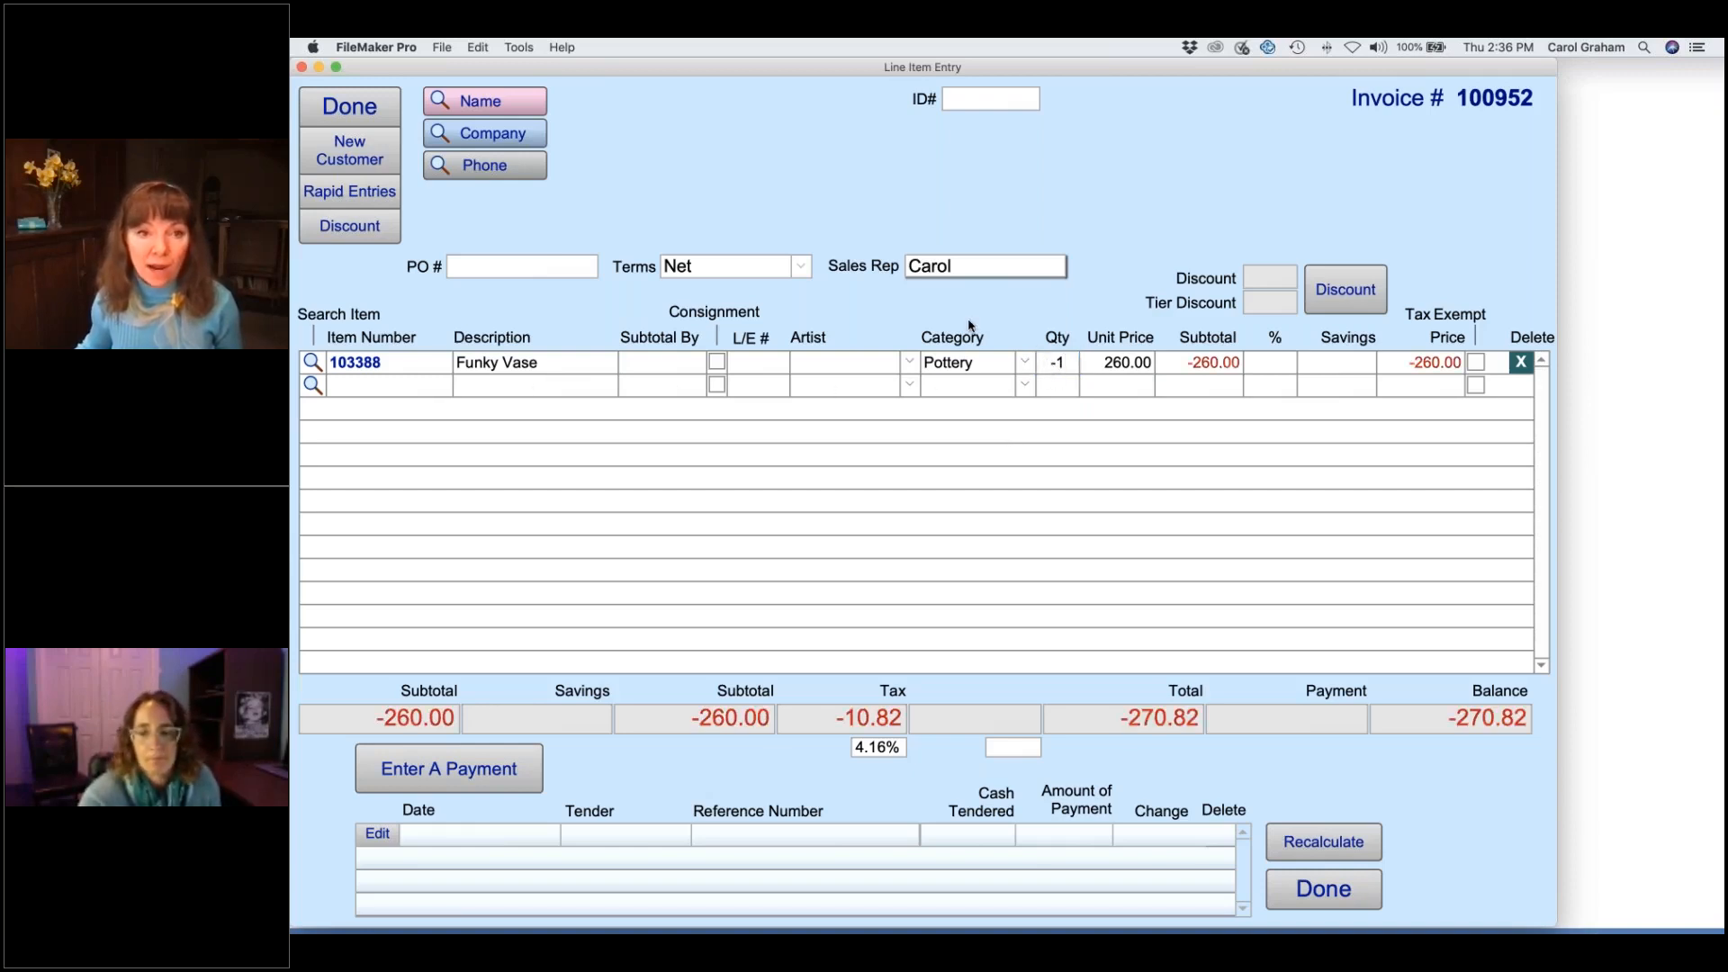
- Find the customer by partial first and last name and attach them to the invoice
{"action": "left_click", "coordinate": [526, 105]}
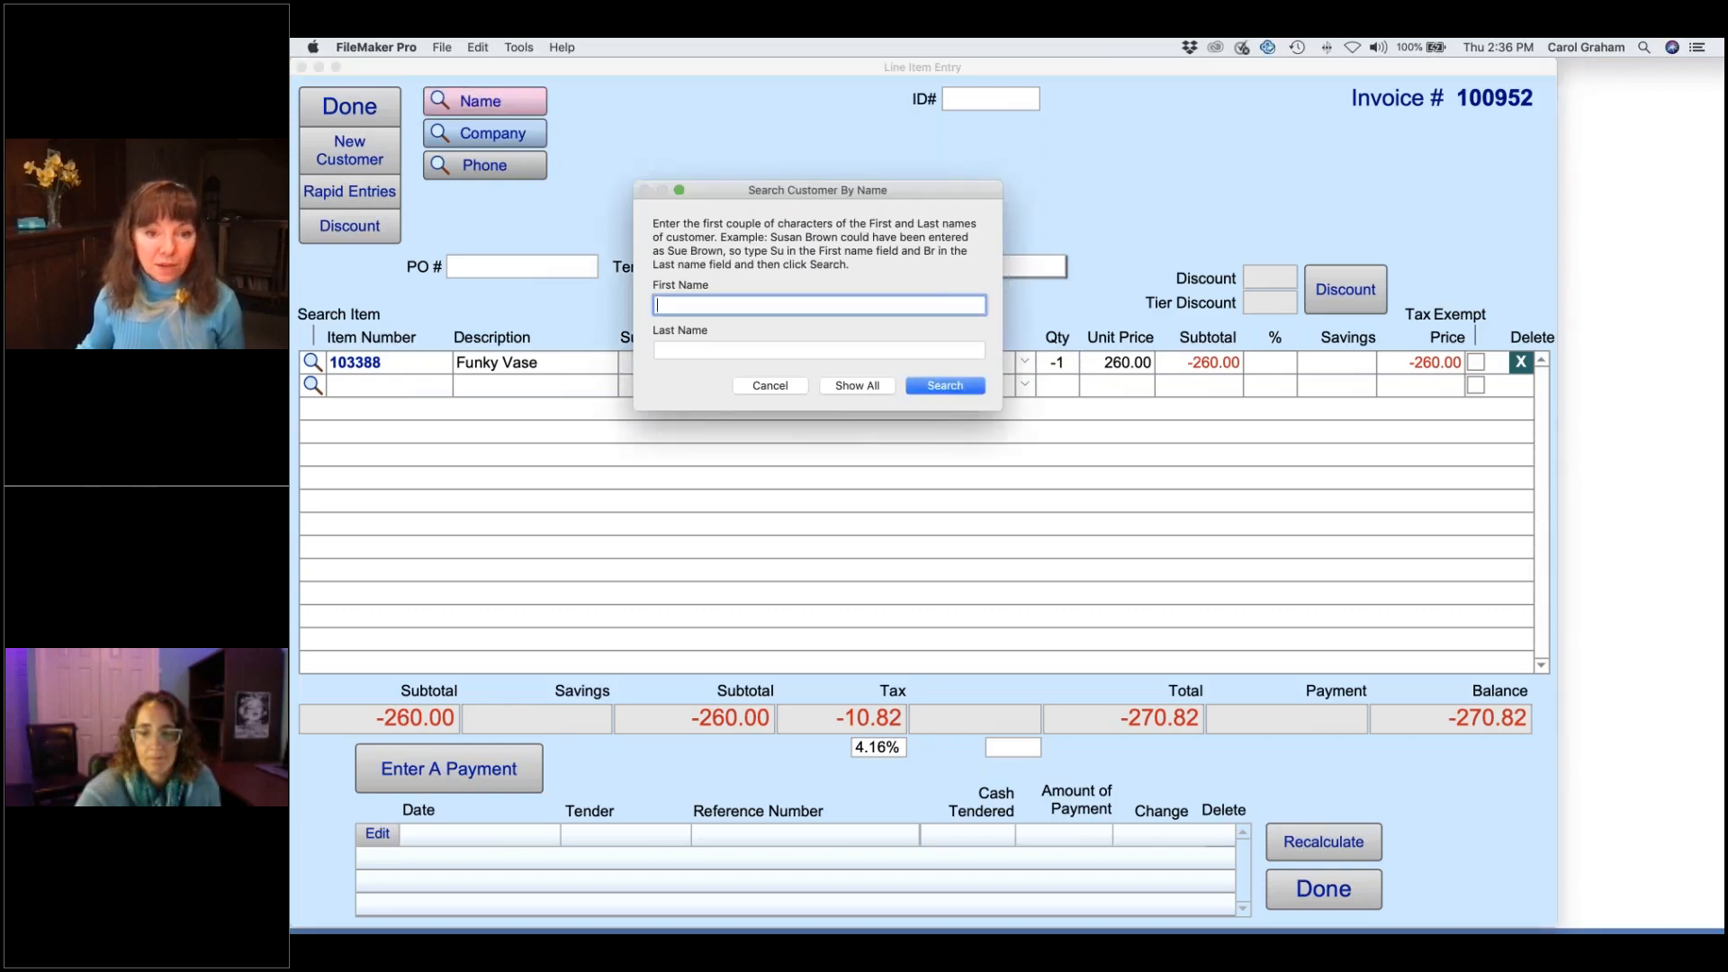
{"action": "type", "text": "mar"}
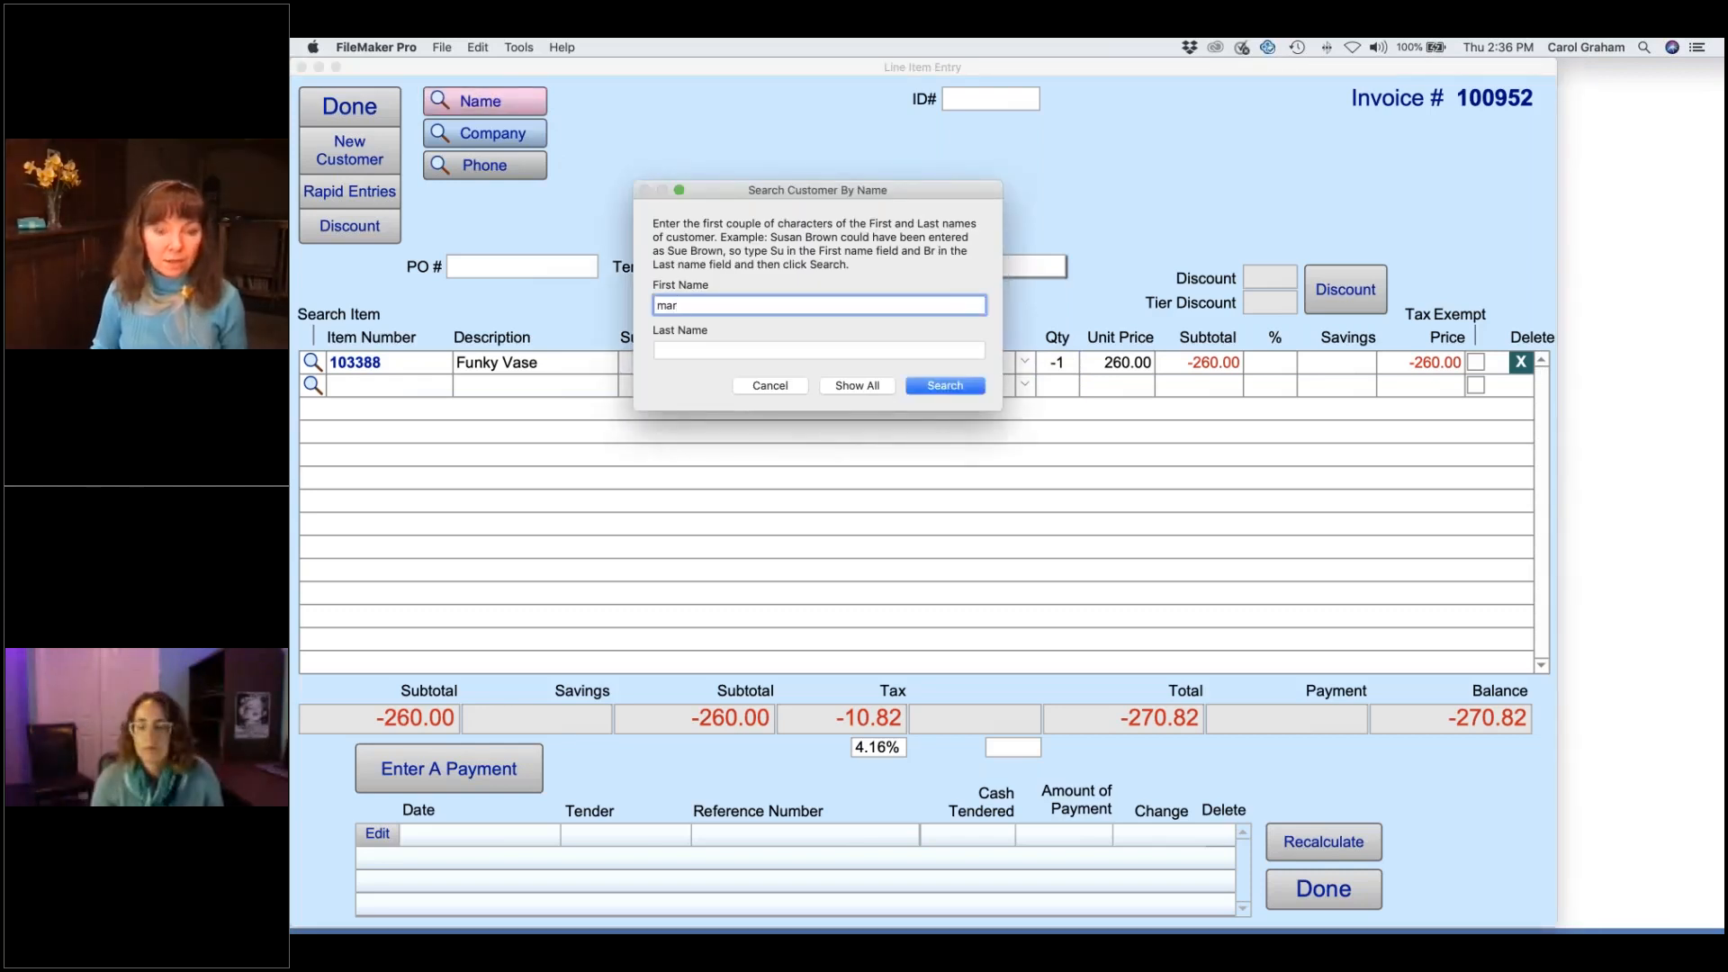
{"action": "key", "text": "Tab"}
{"action": "type", "text": "ver"}
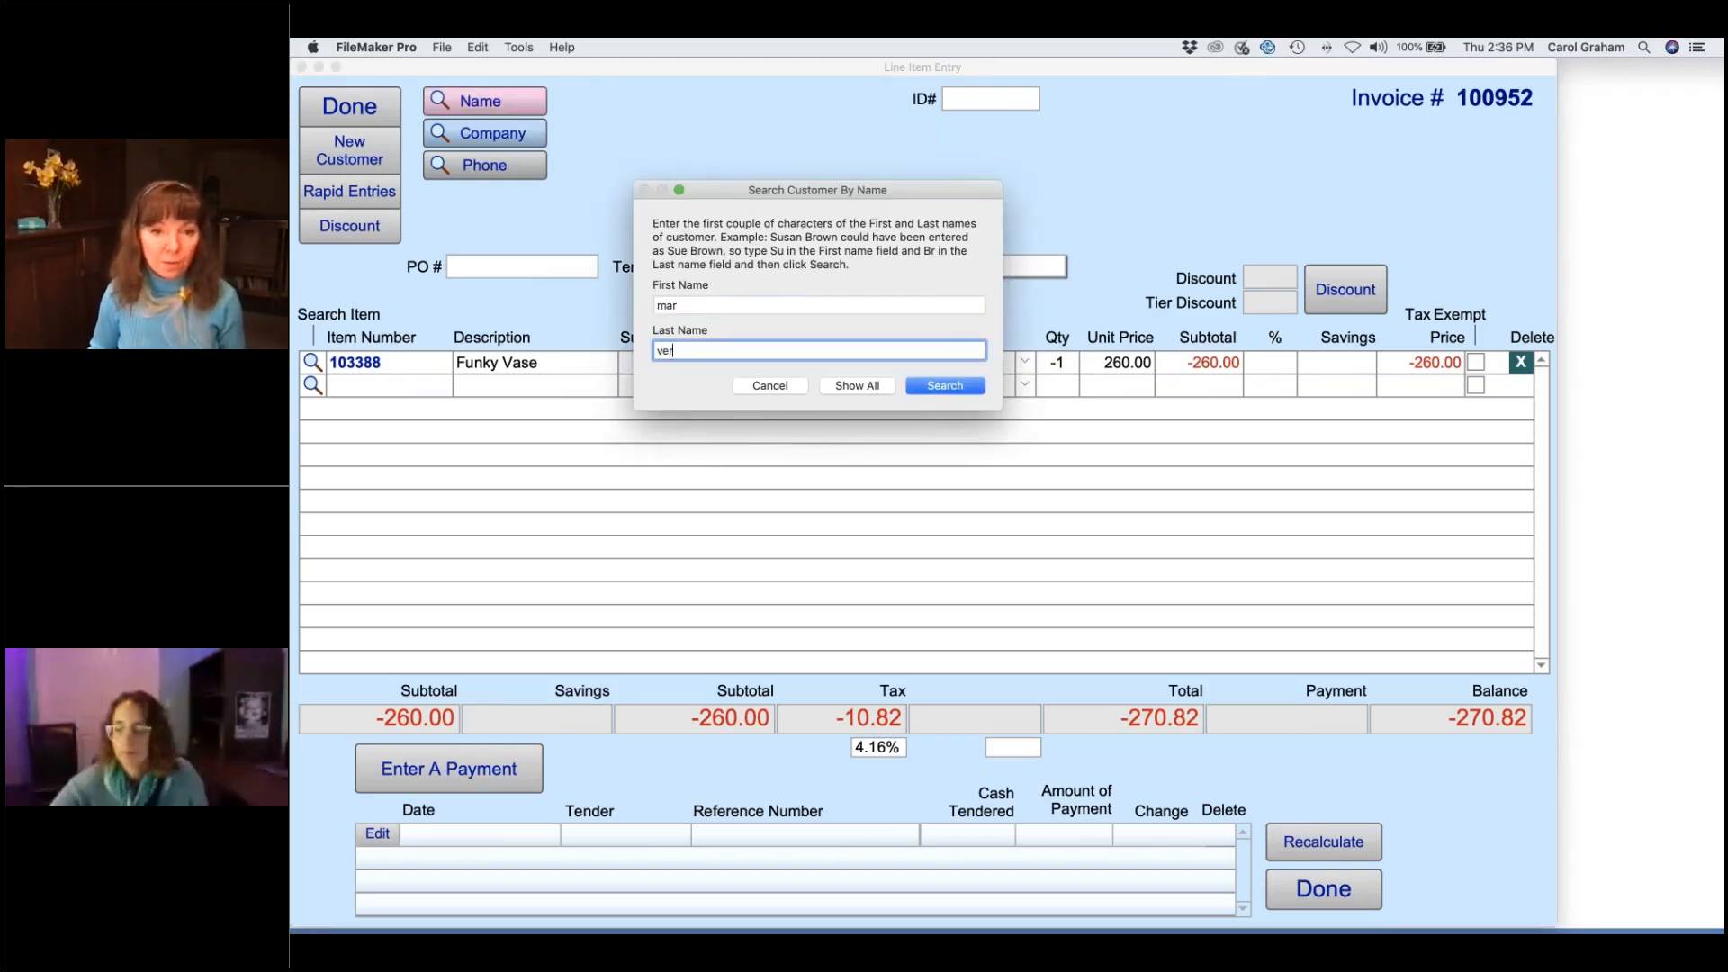
{"action": "key", "text": "Return"}
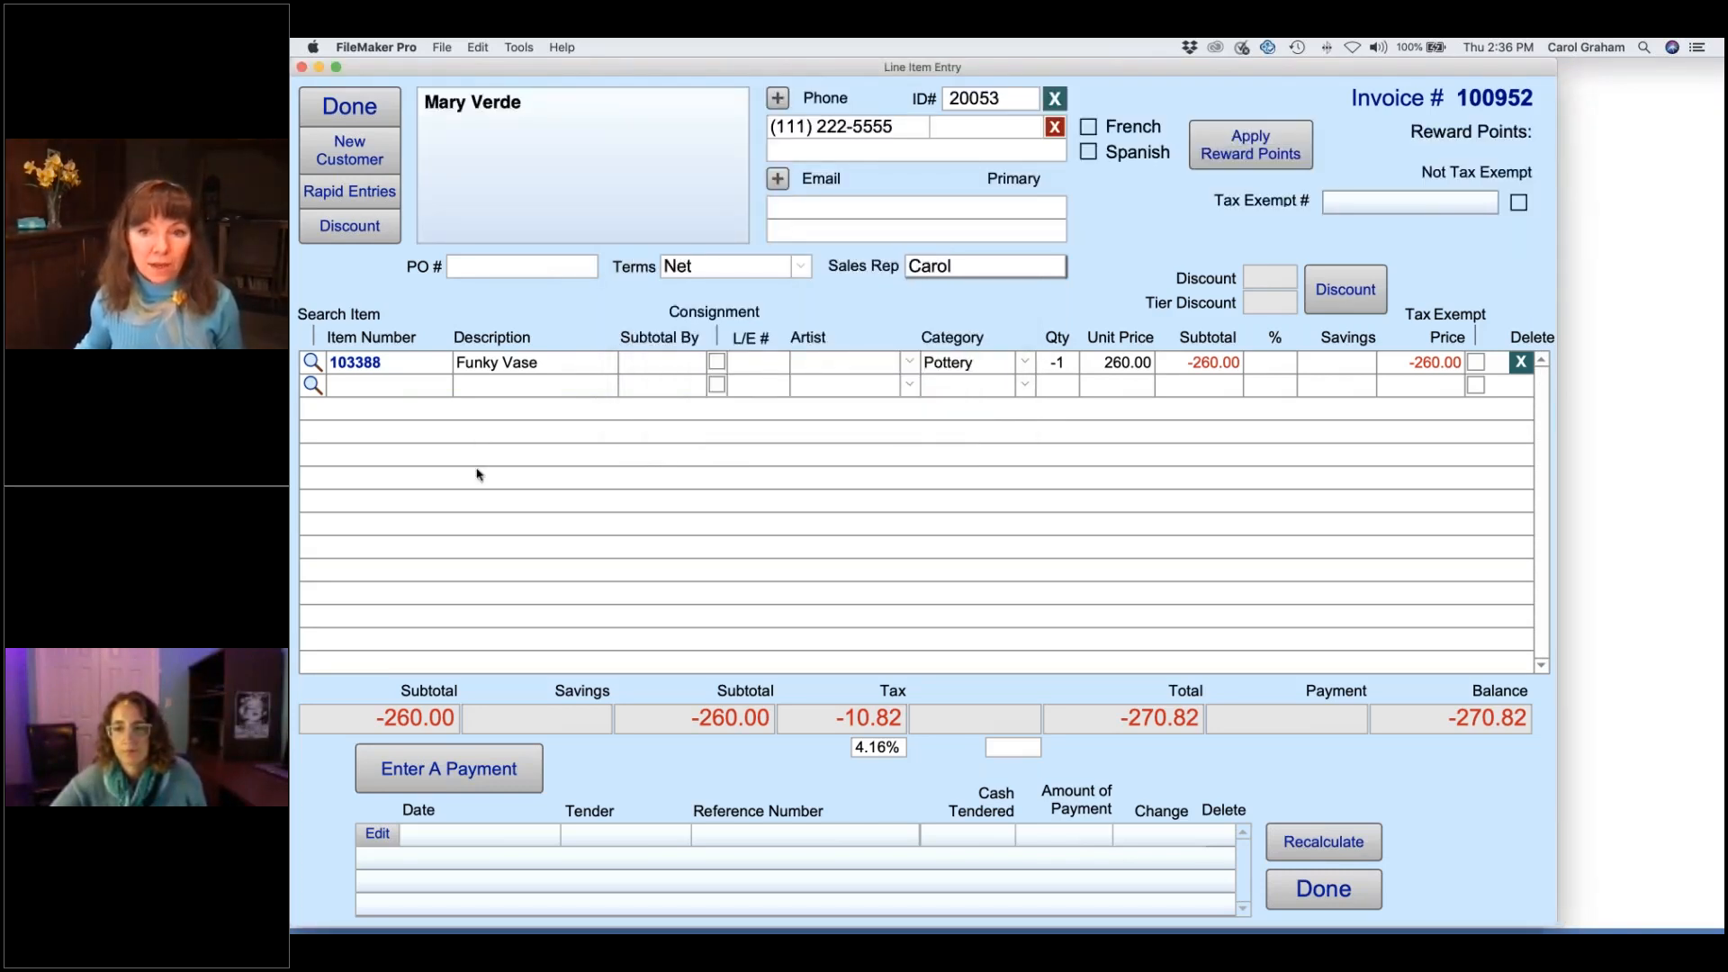
- Pay -270.82 as Refund - Store Credit and accept the $270.82 store credit notice
{"action": "left_click", "coordinate": [507, 771]}
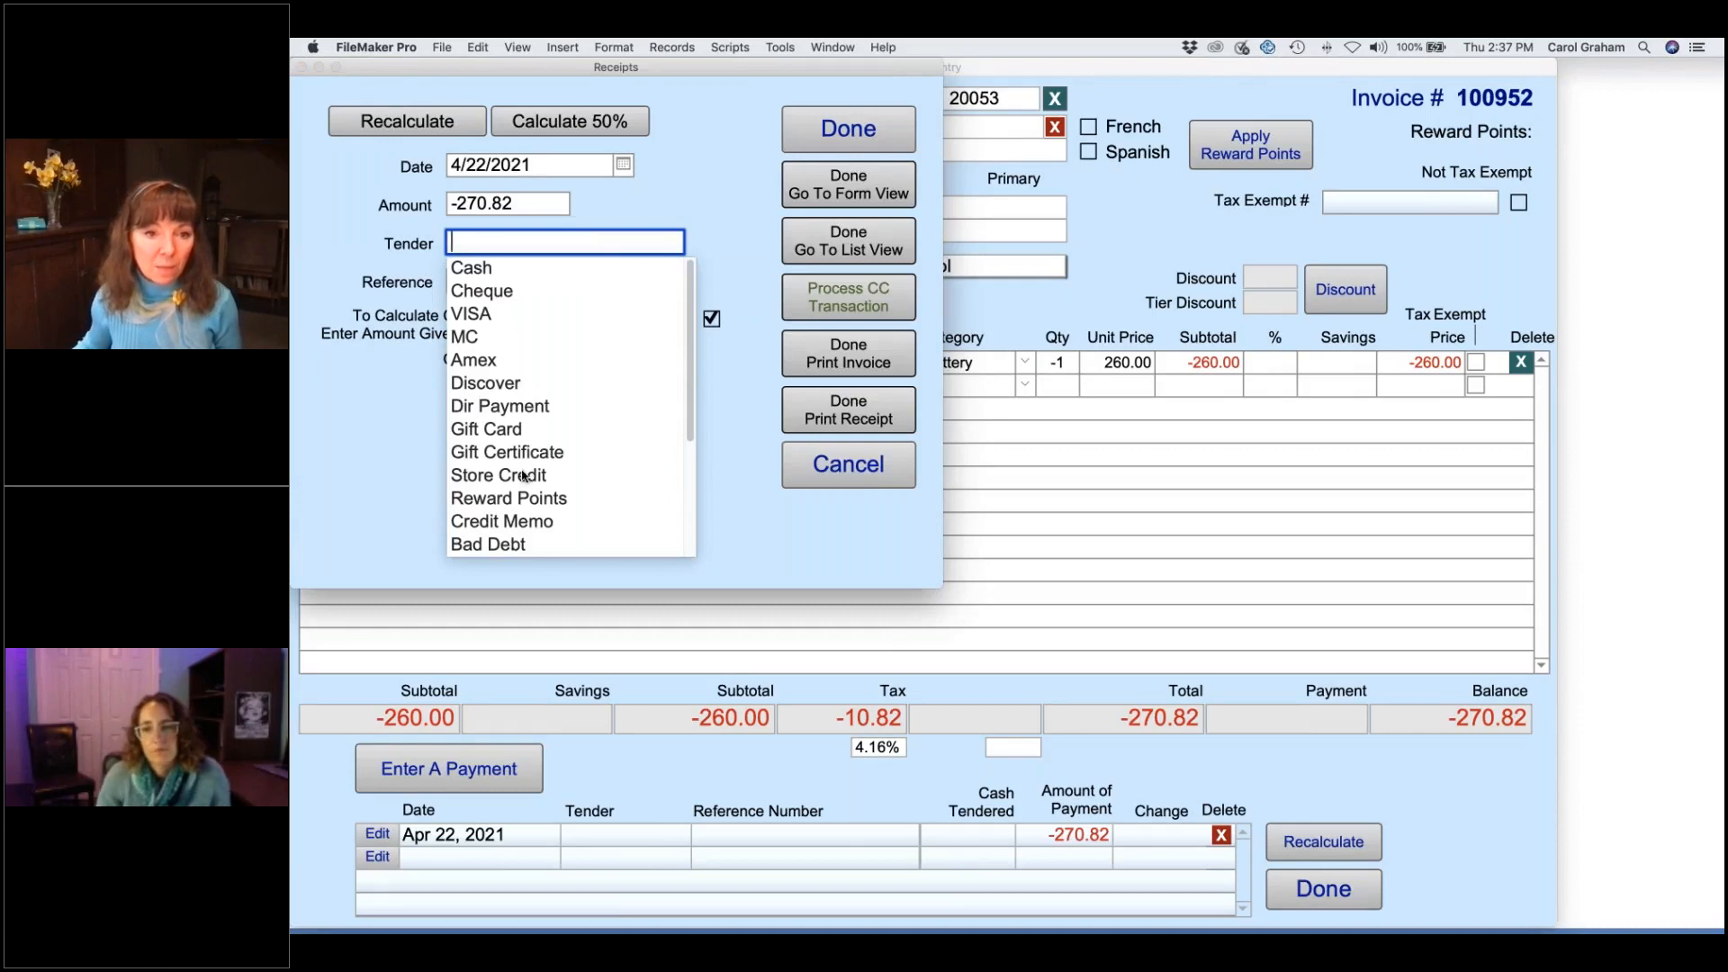
{"action": "left_click_drag", "start_coordinate": [690, 387], "coordinate": [689, 510]}
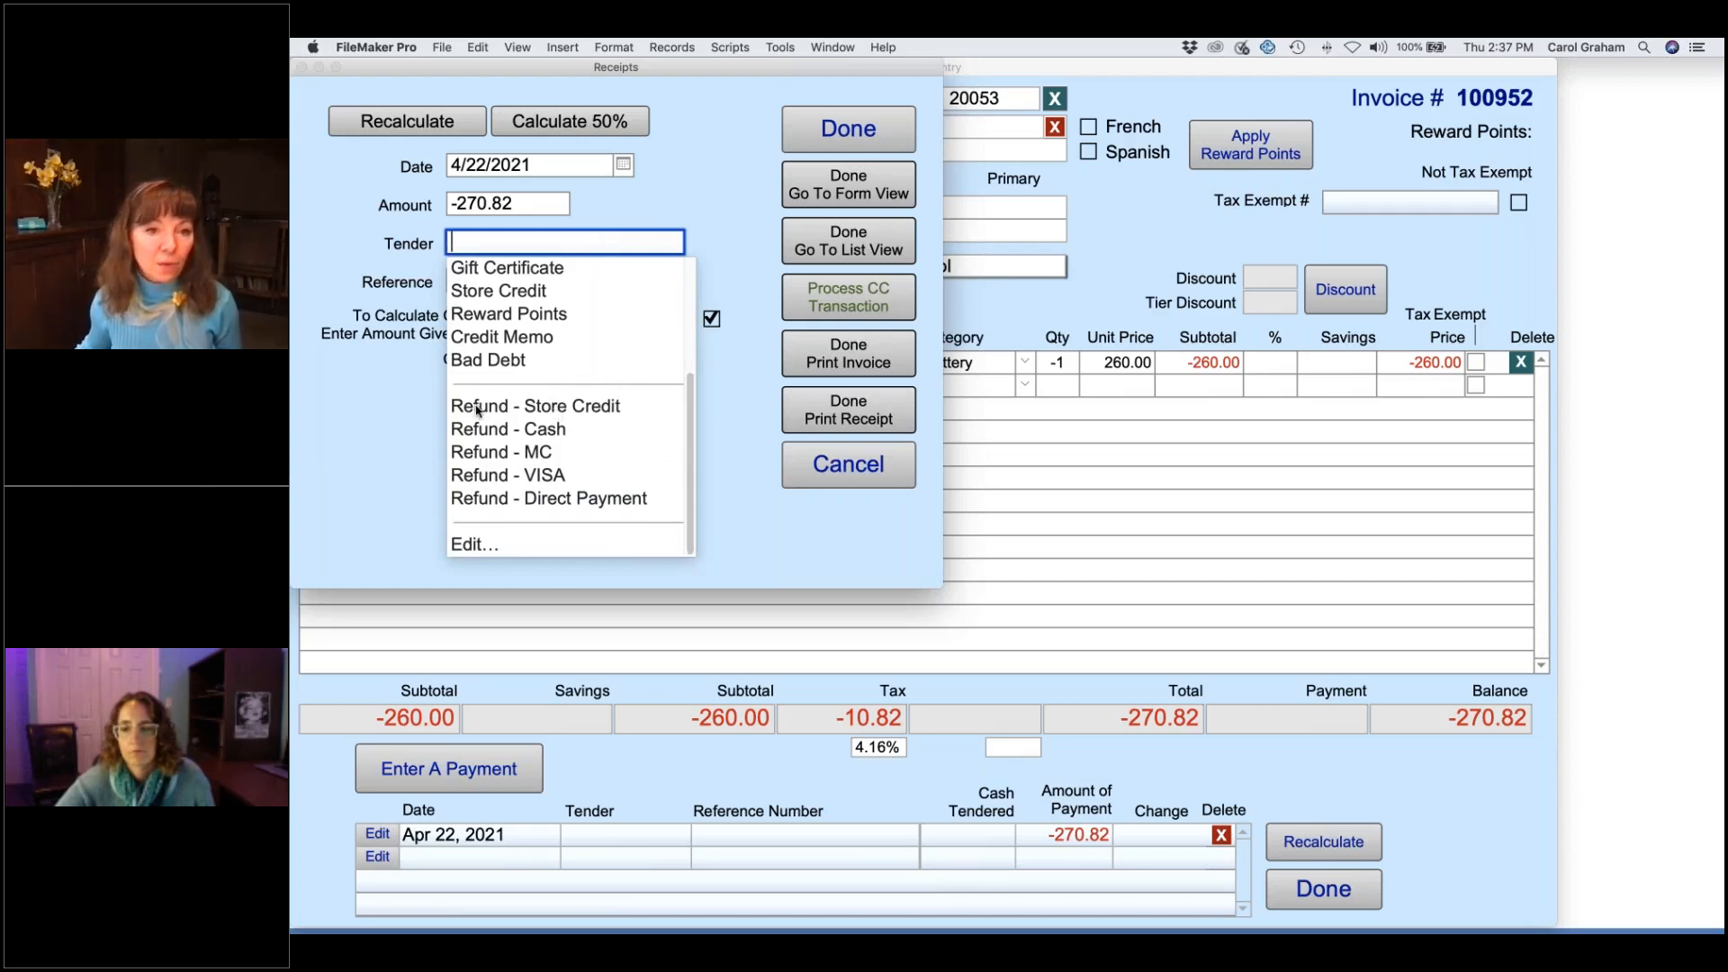
{"action": "left_click", "coordinate": [579, 412]}
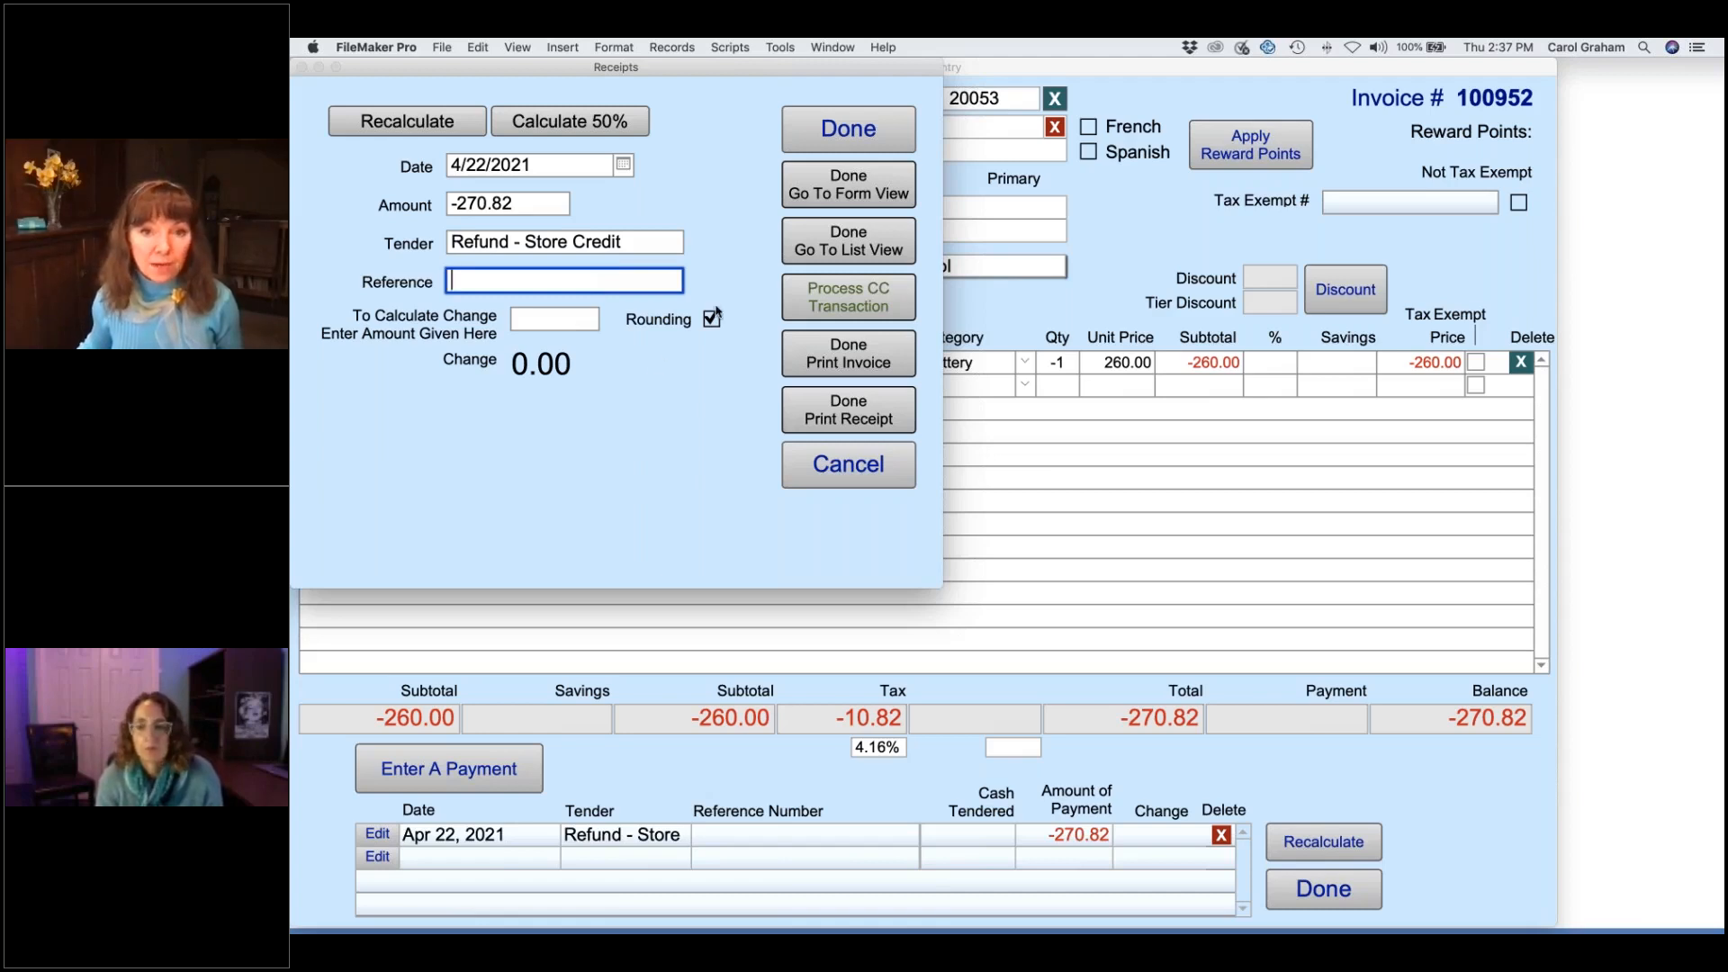
{"action": "left_click", "coordinate": [862, 137]}
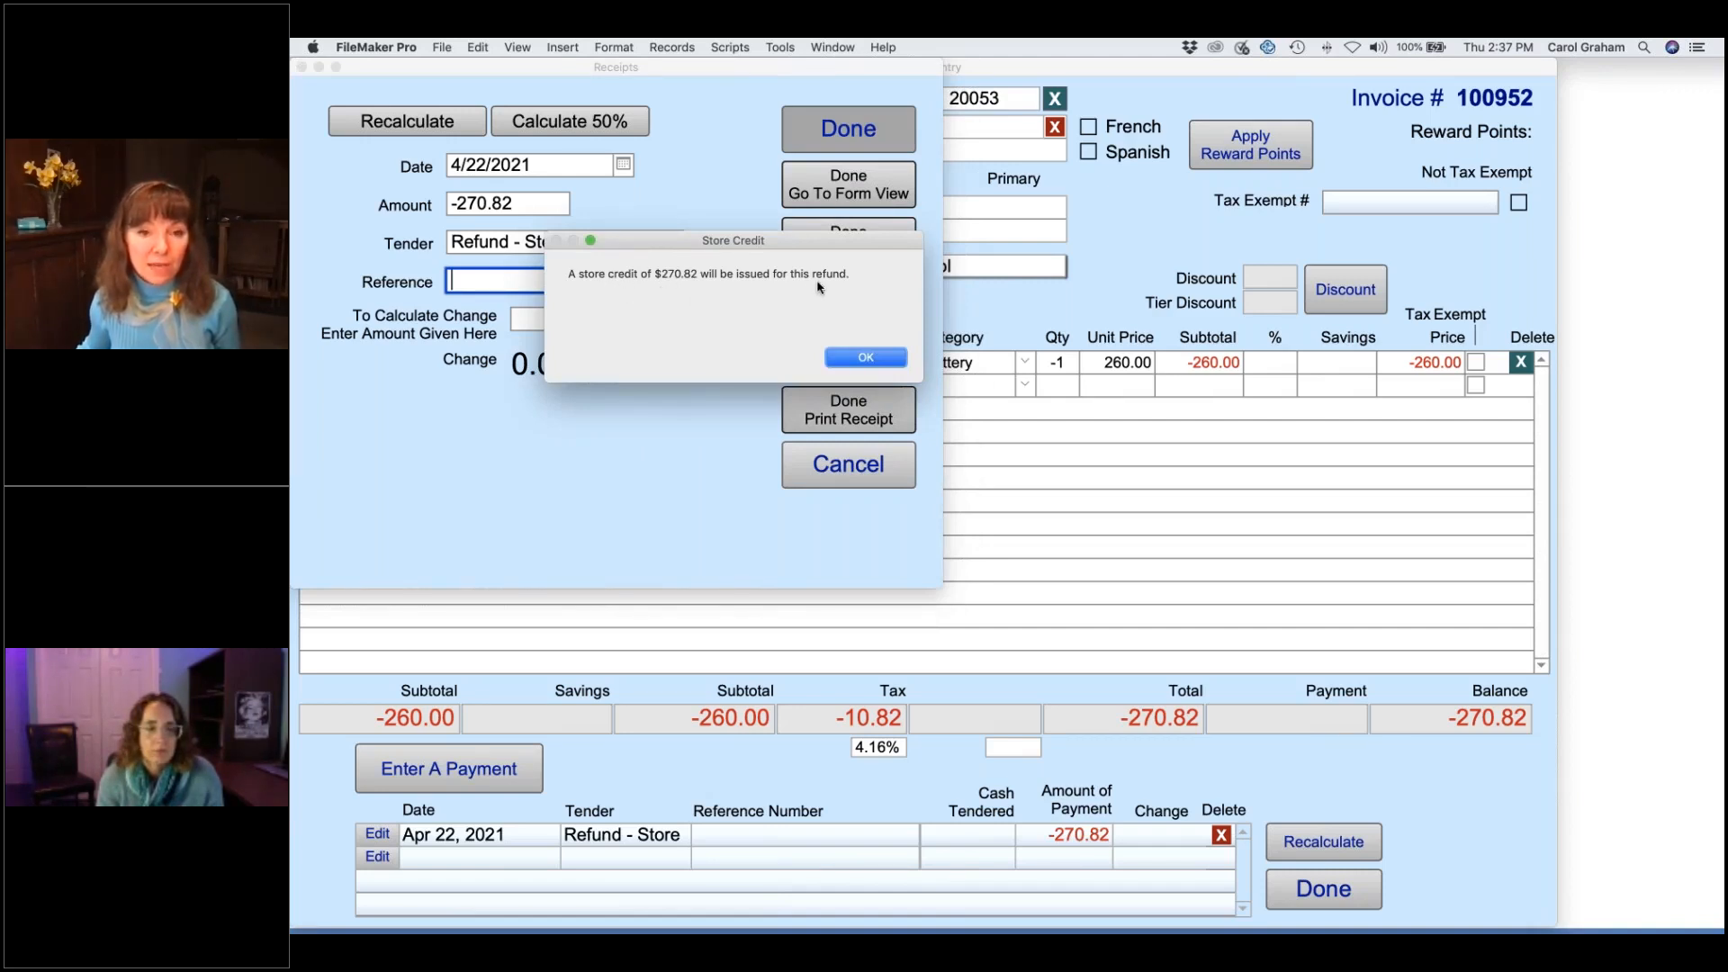
{"action": "left_click", "coordinate": [894, 359]}
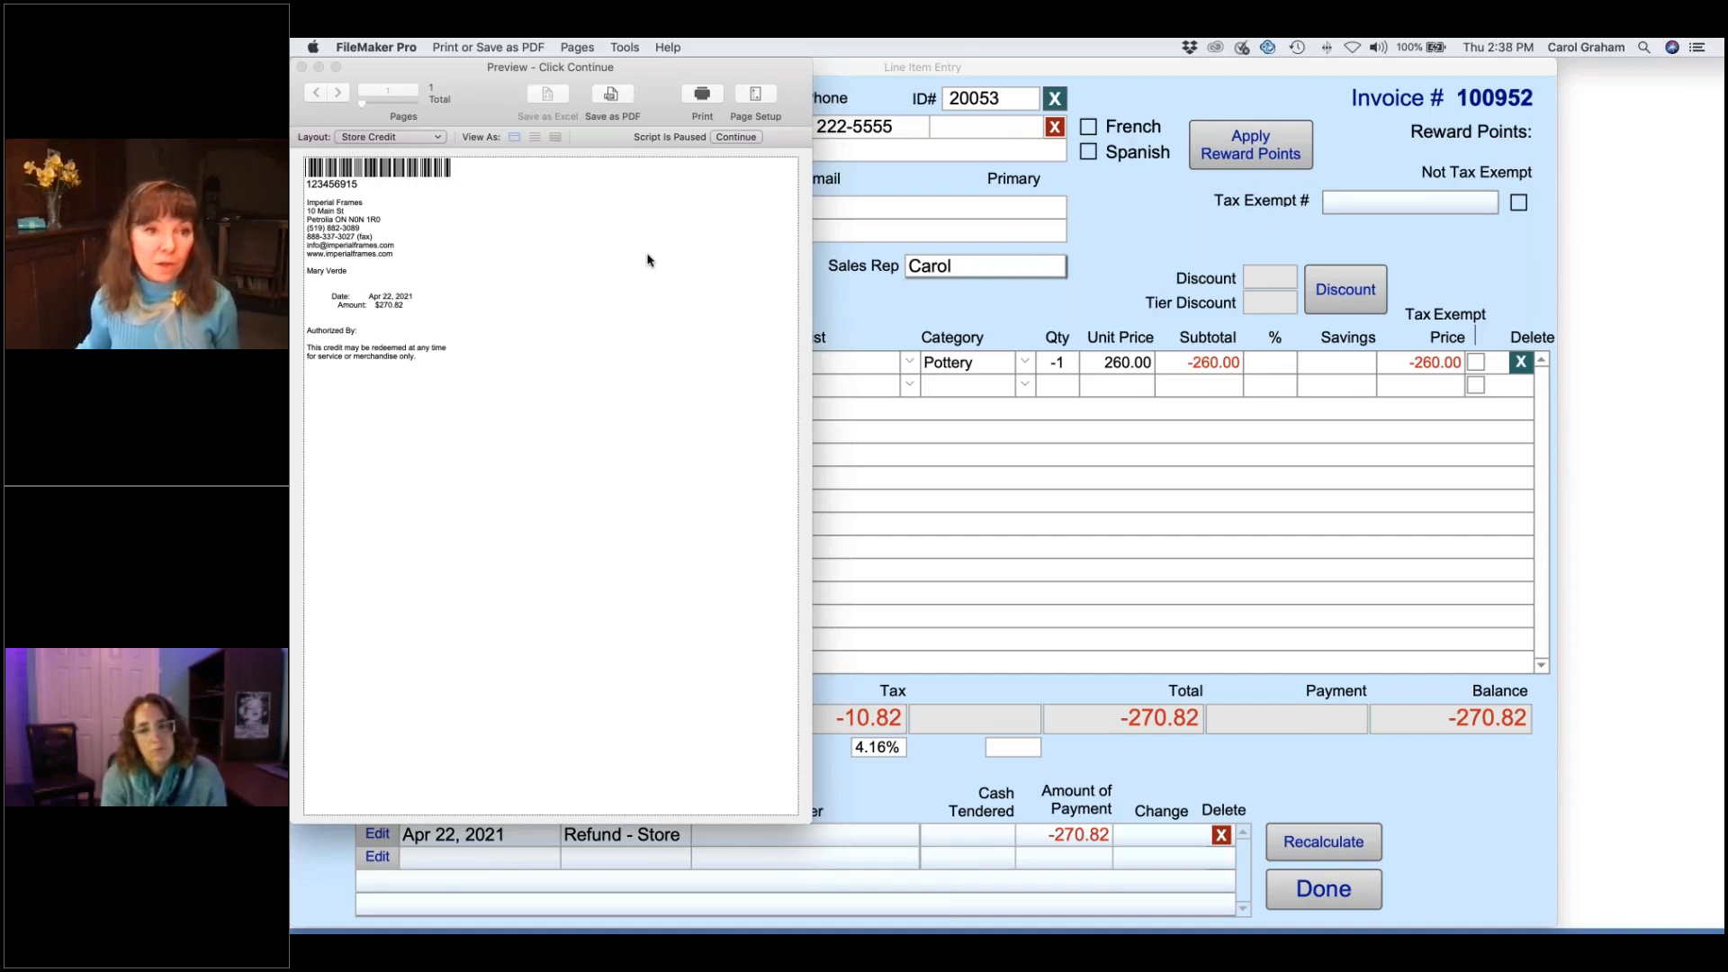
- Close the store credit slip preview without printing it
{"action": "left_click", "coordinate": [736, 137]}
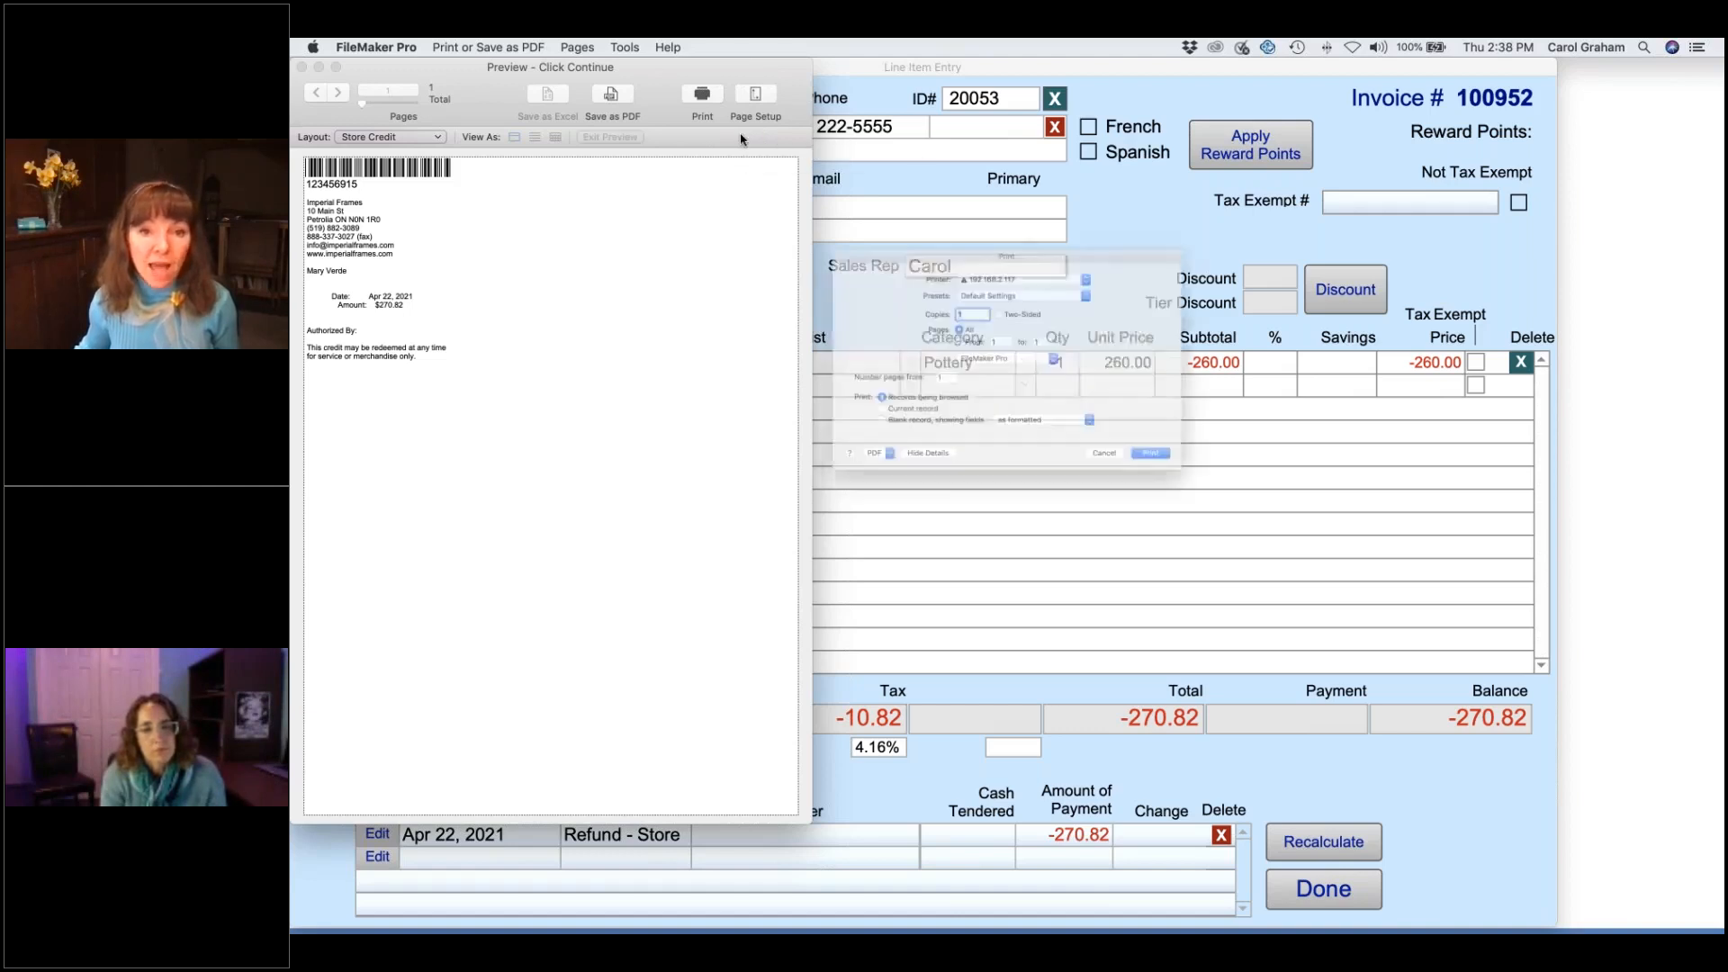
{"action": "left_click", "coordinate": [1155, 501]}
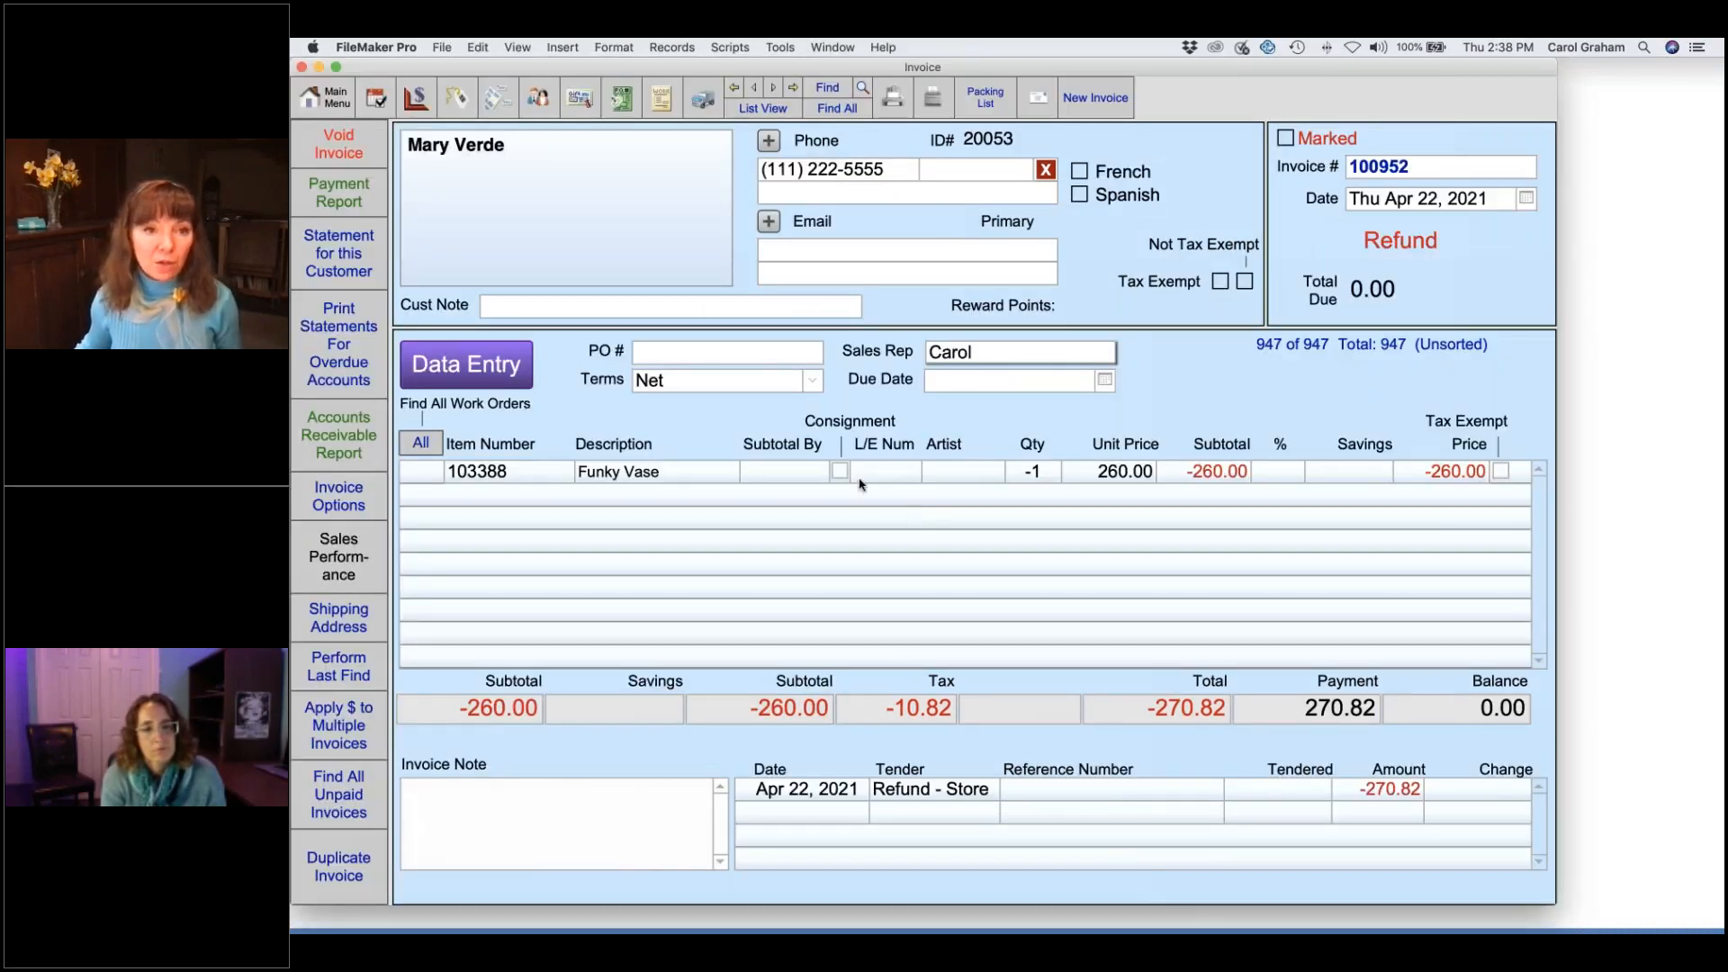
- Check the customer's Credits tab and the latest 270.82 store credit record, then return to Main Menu
{"action": "left_click", "coordinate": [537, 101]}
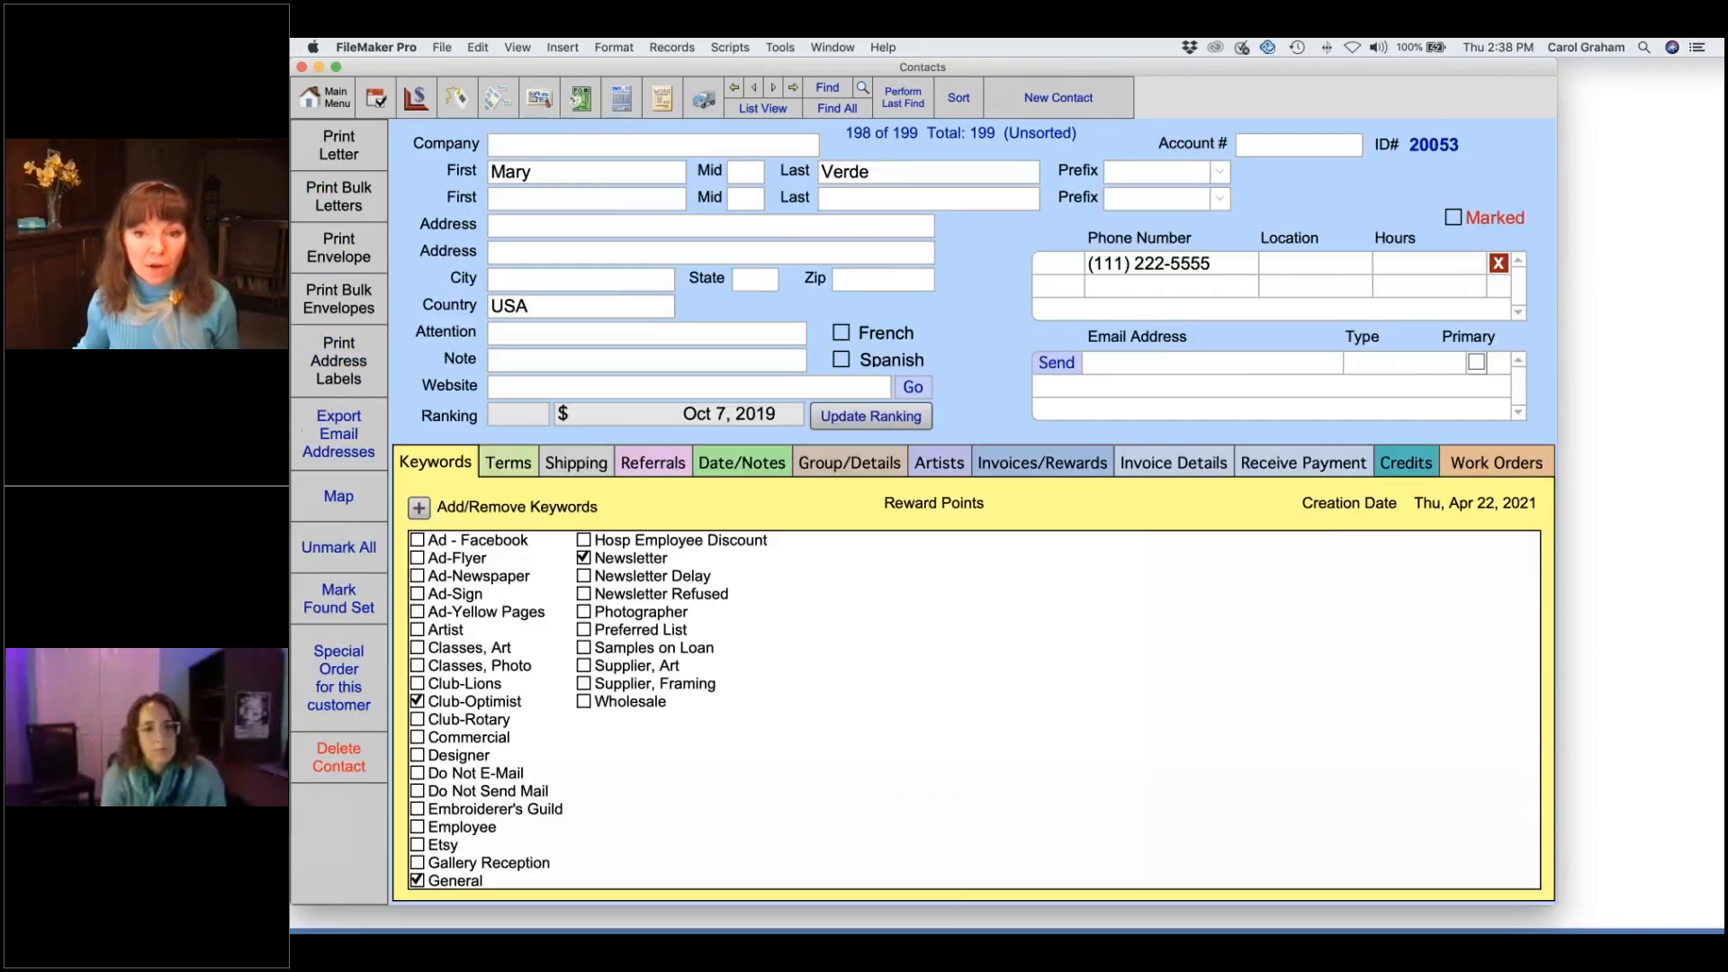
{"action": "left_click", "coordinate": [1404, 466]}
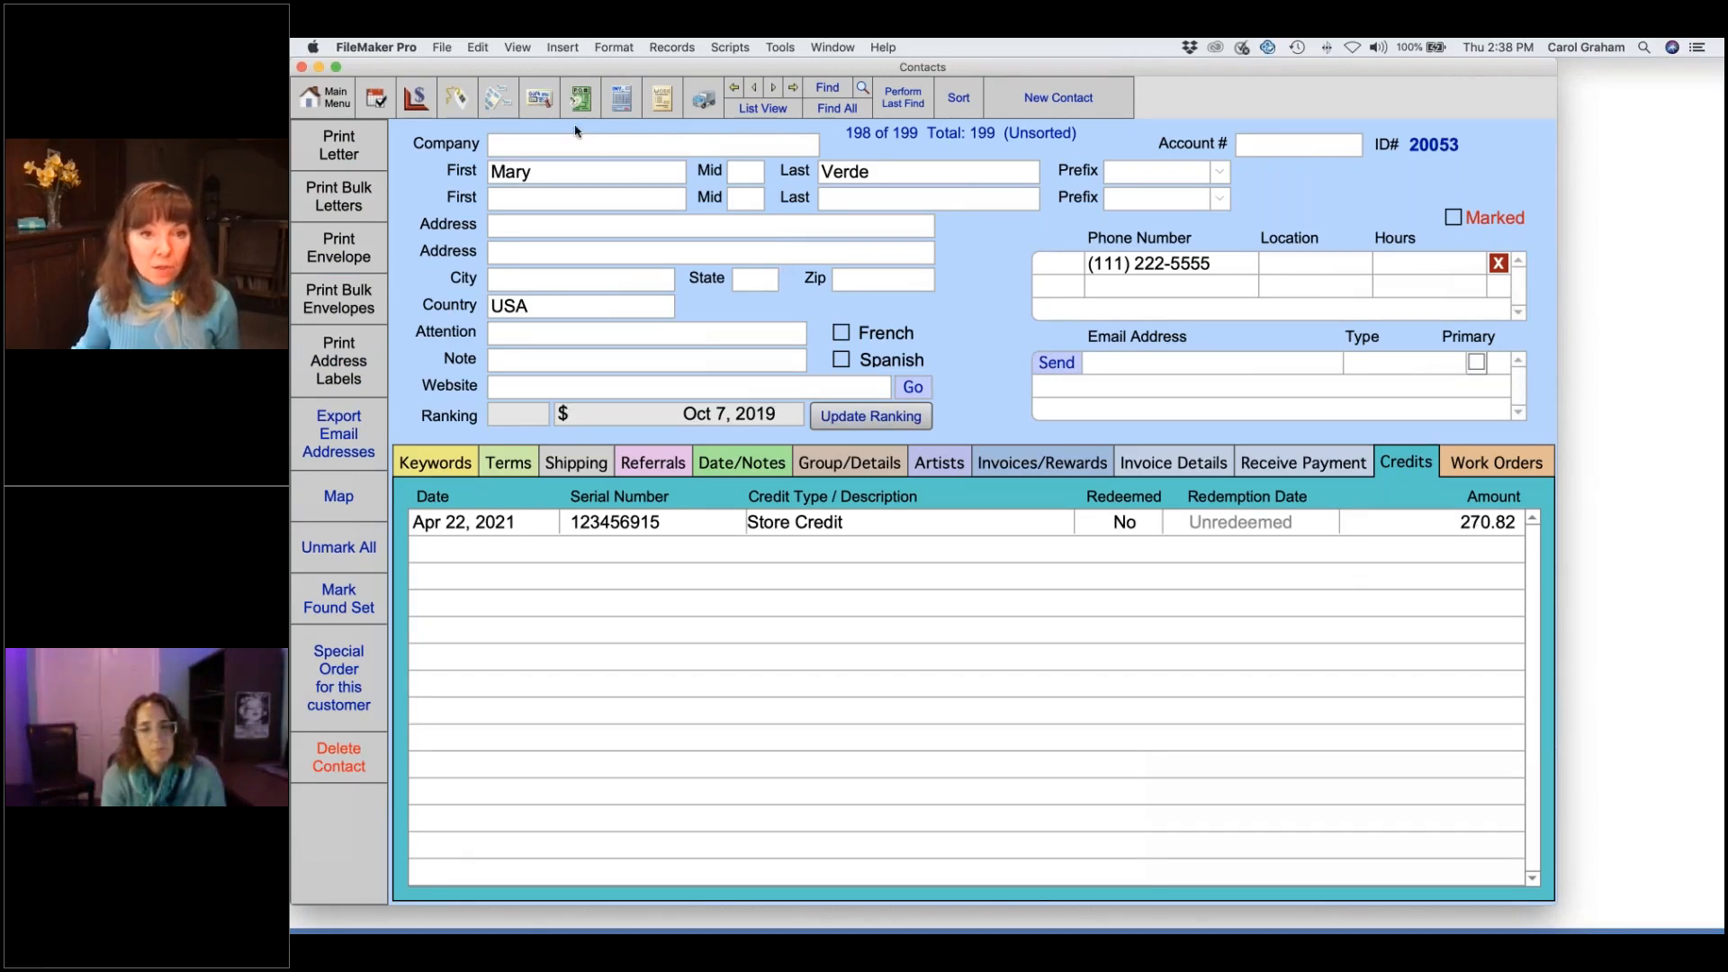
{"action": "left_click", "coordinate": [540, 101]}
{"action": "left_click", "coordinate": [838, 107]}
{"action": "left_click", "coordinate": [792, 88]}
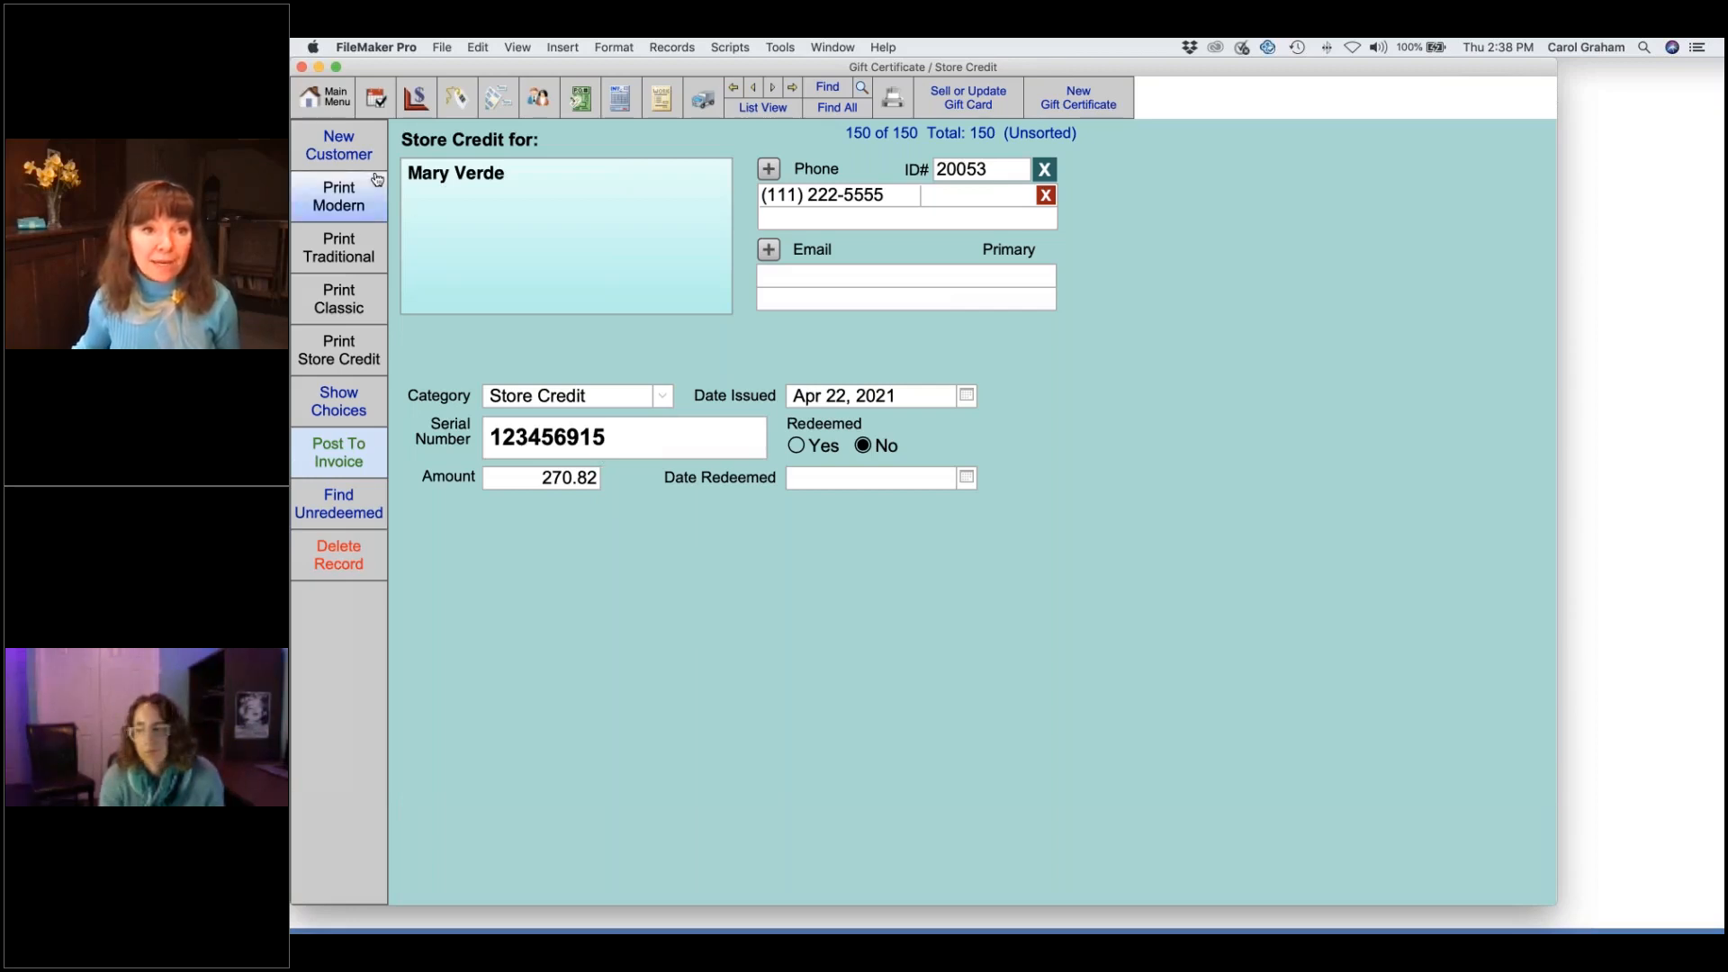
{"action": "left_click", "coordinate": [324, 99]}
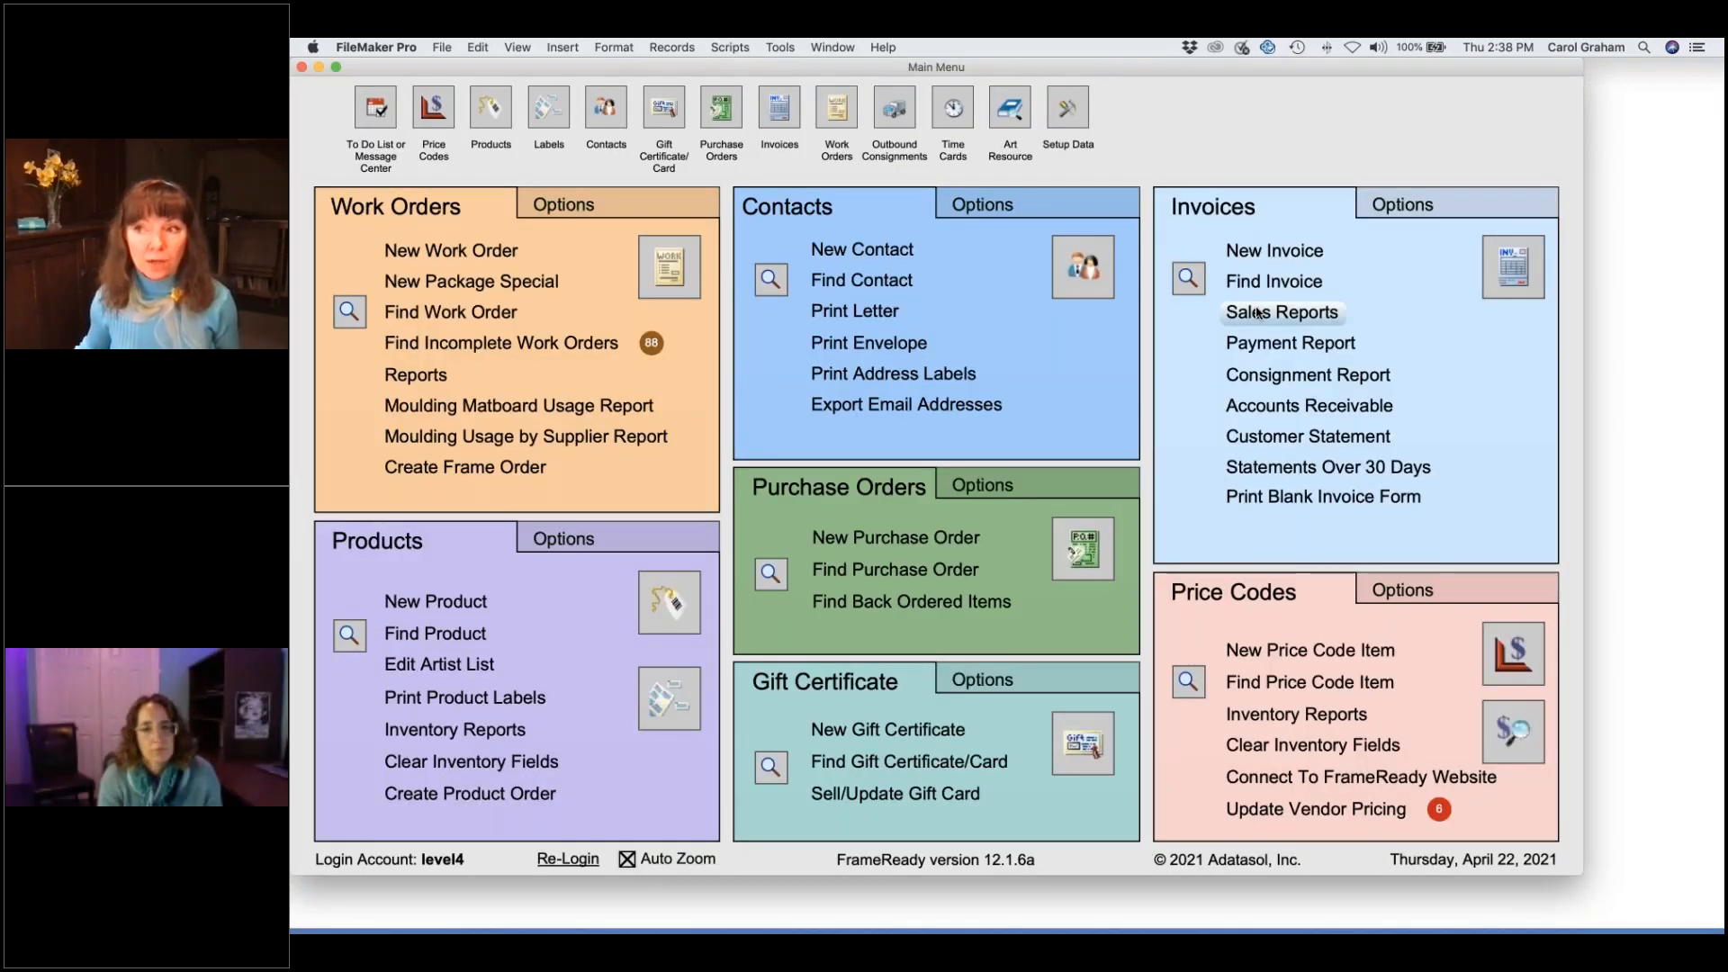
- Start new invoice 100953 and add item 100234, Vase, Green 10", at 45.00
{"action": "left_click", "coordinate": [1289, 254]}
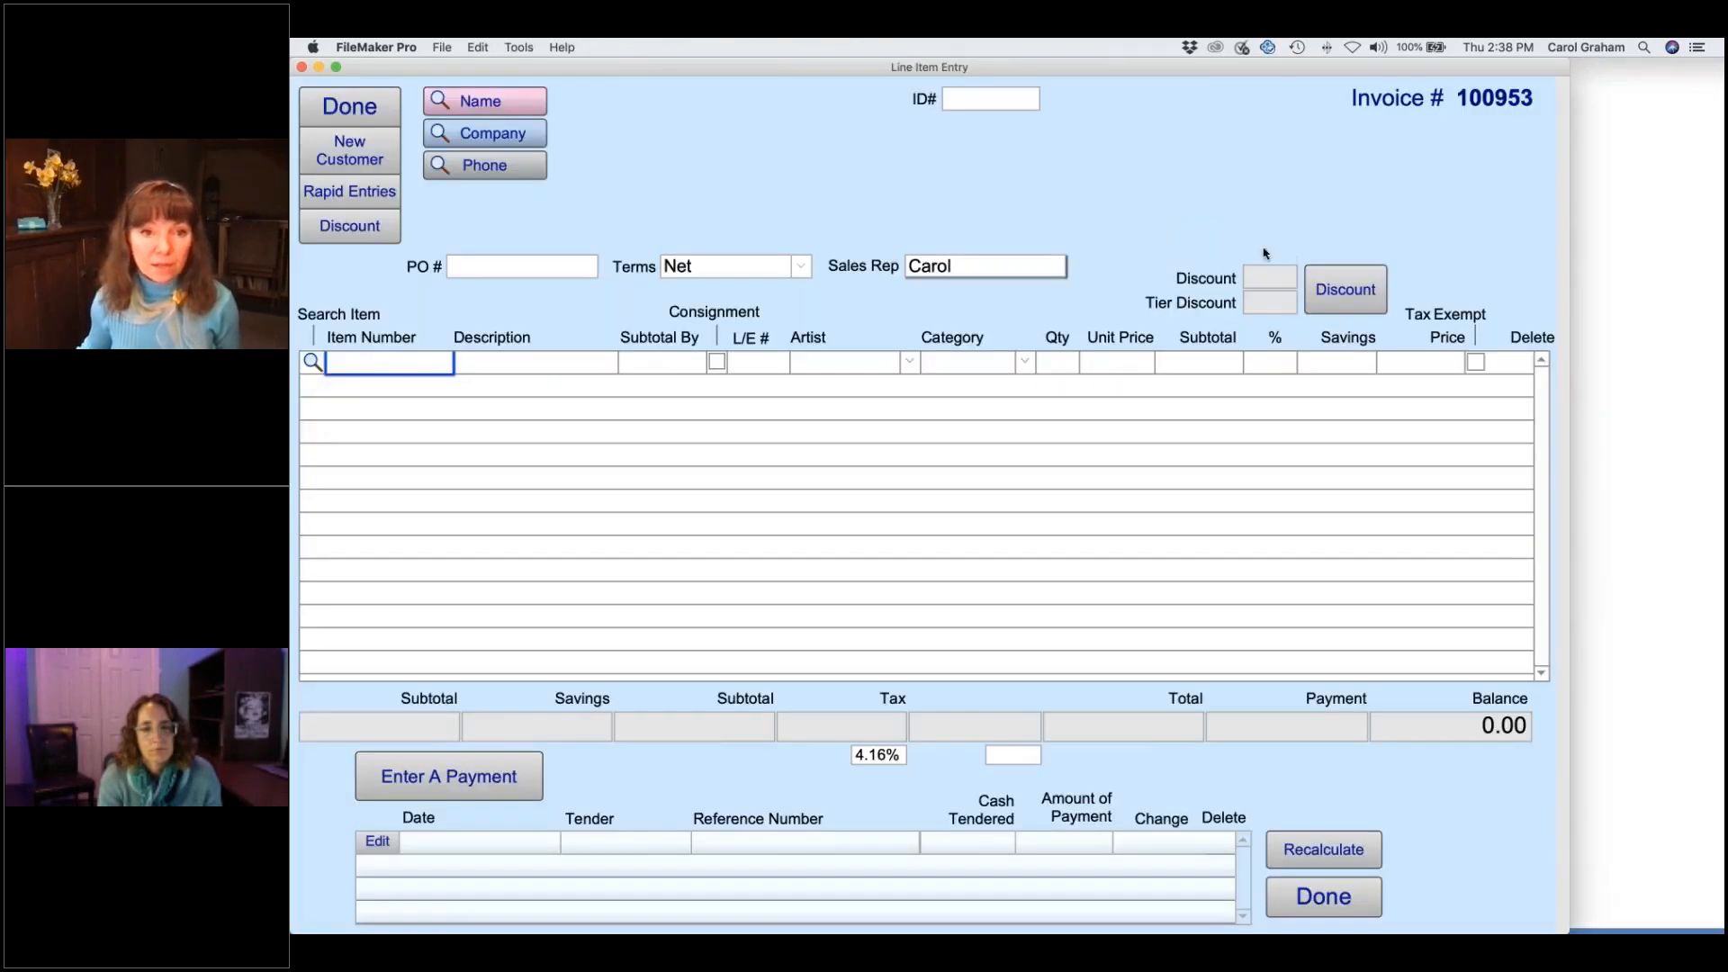
{"action": "left_click", "coordinate": [312, 362]}
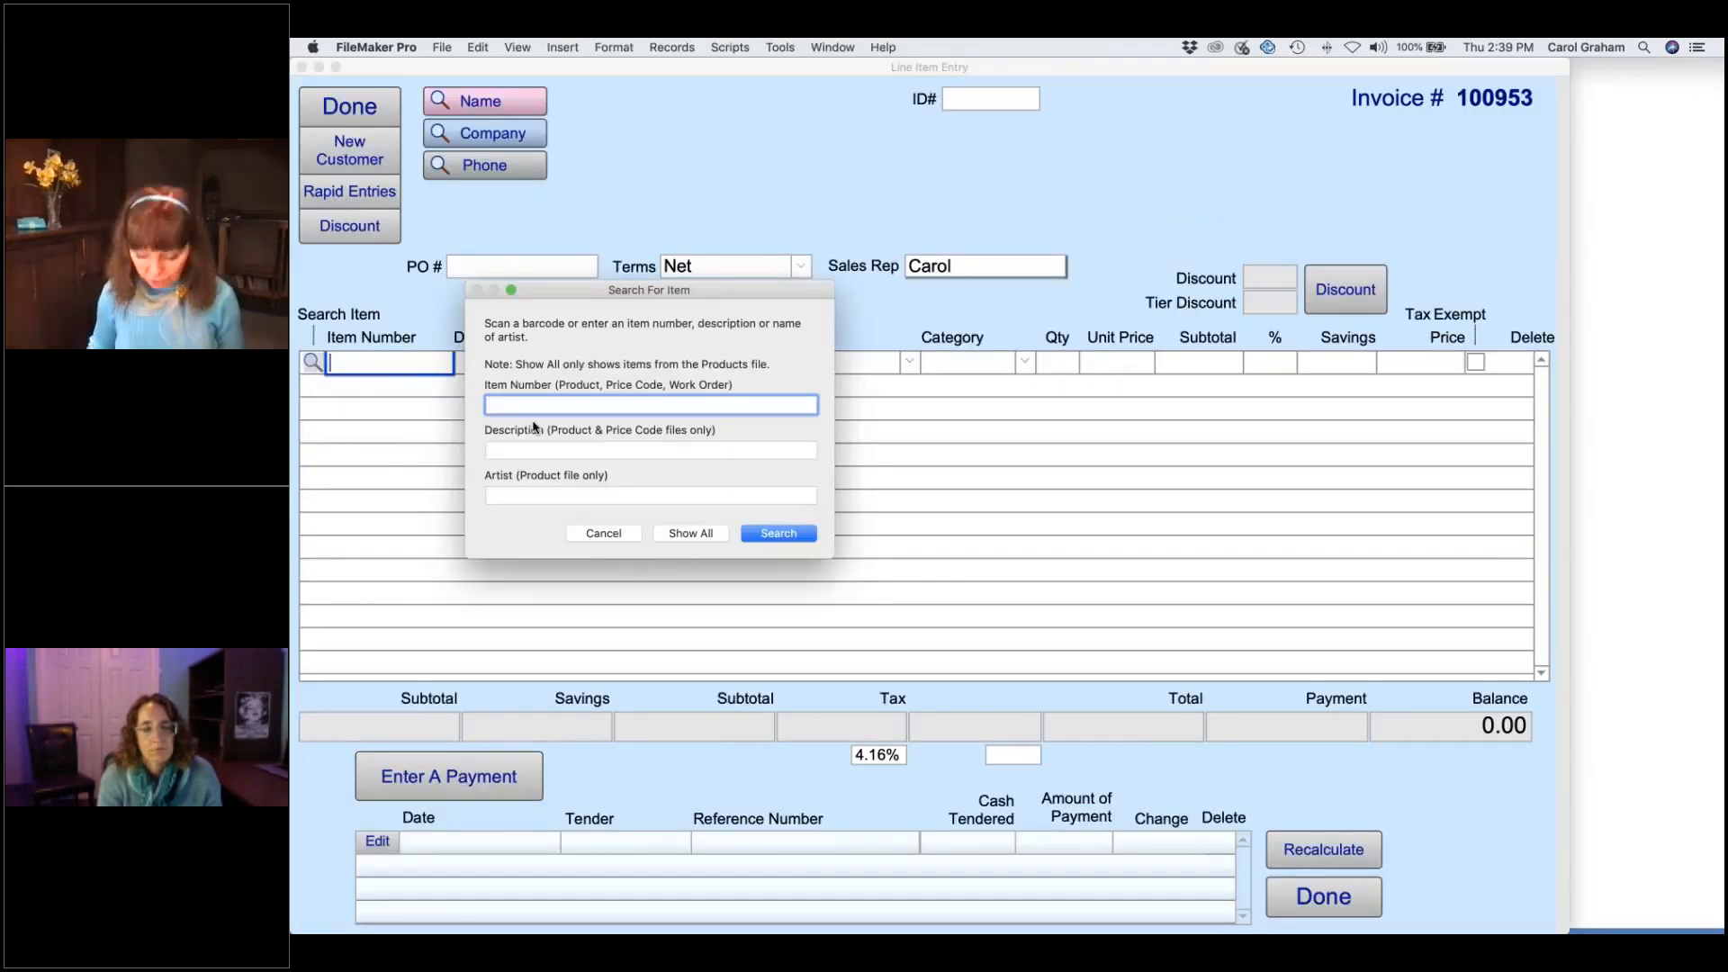
{"action": "left_click", "coordinate": [545, 449]}
{"action": "type", "text": "vase"}
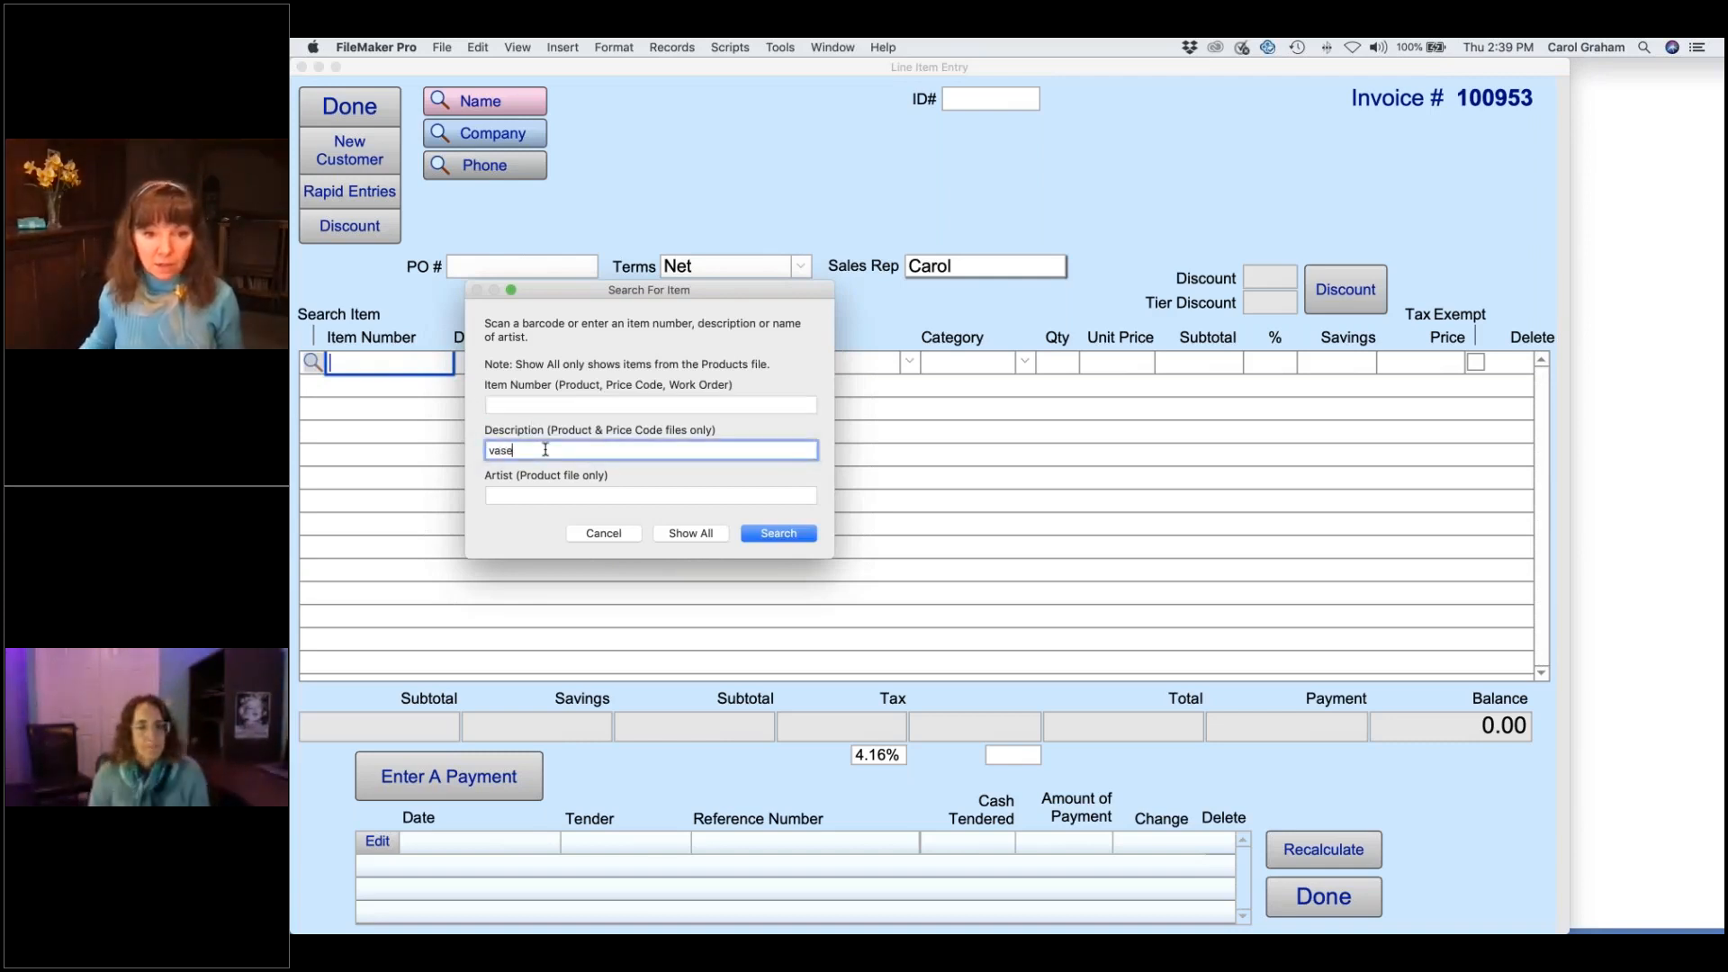
{"action": "key", "text": "Return"}
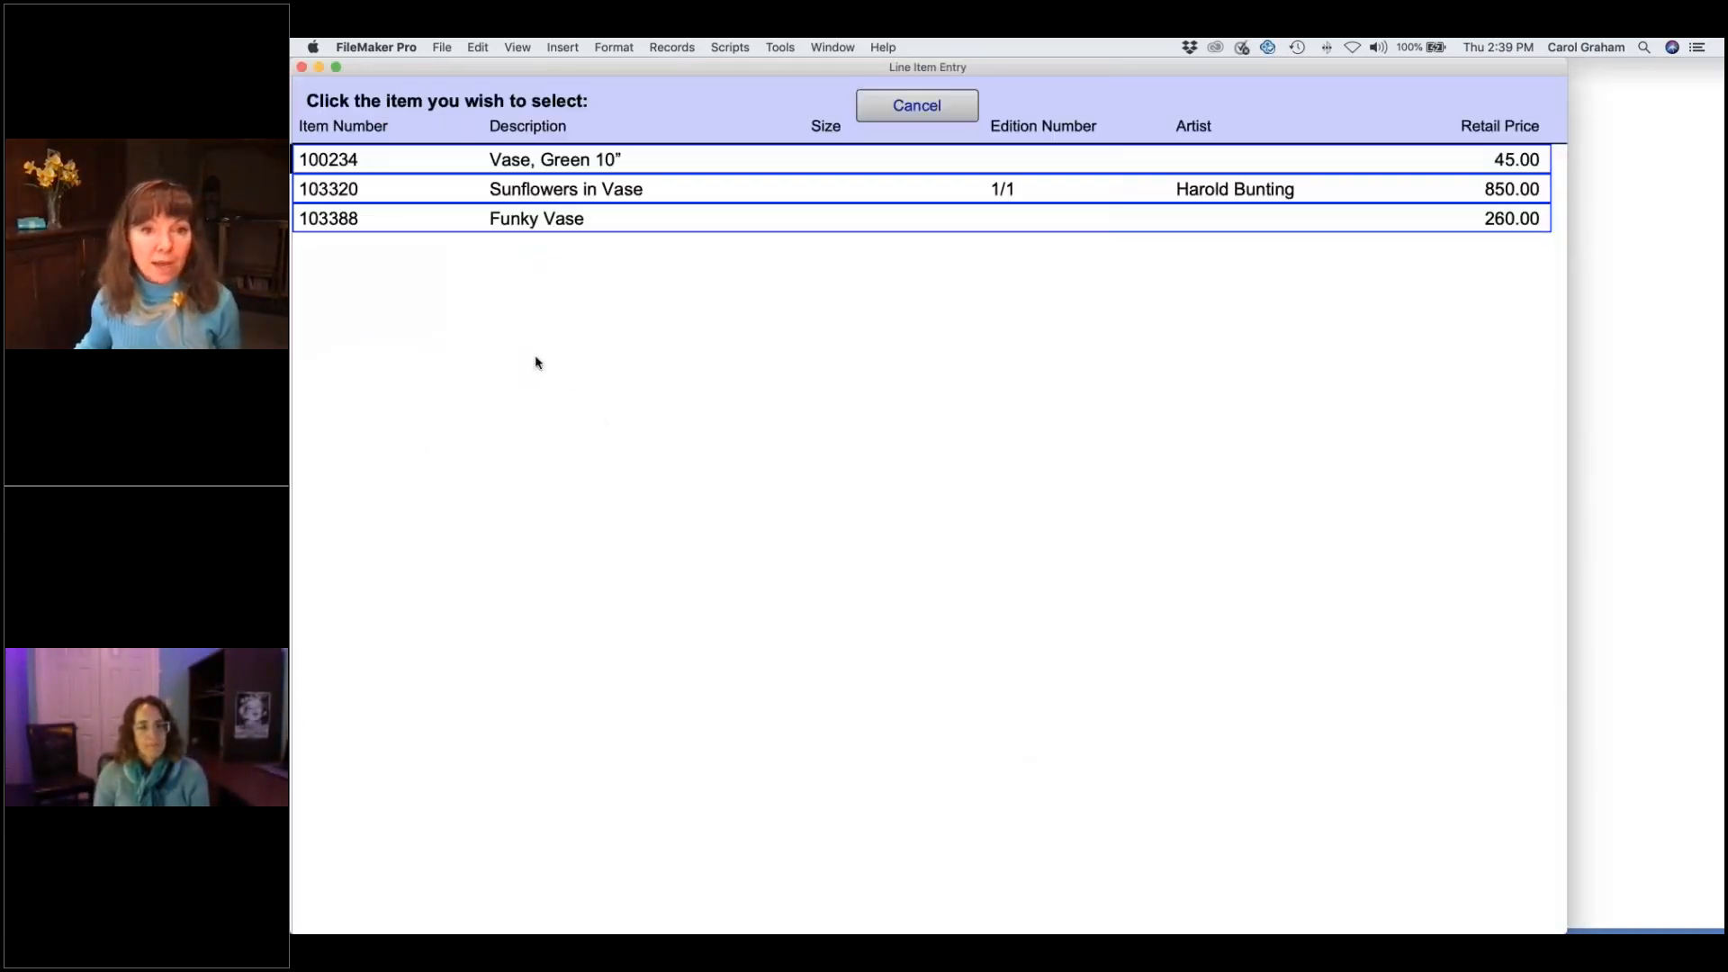
{"action": "left_click", "coordinate": [570, 162]}
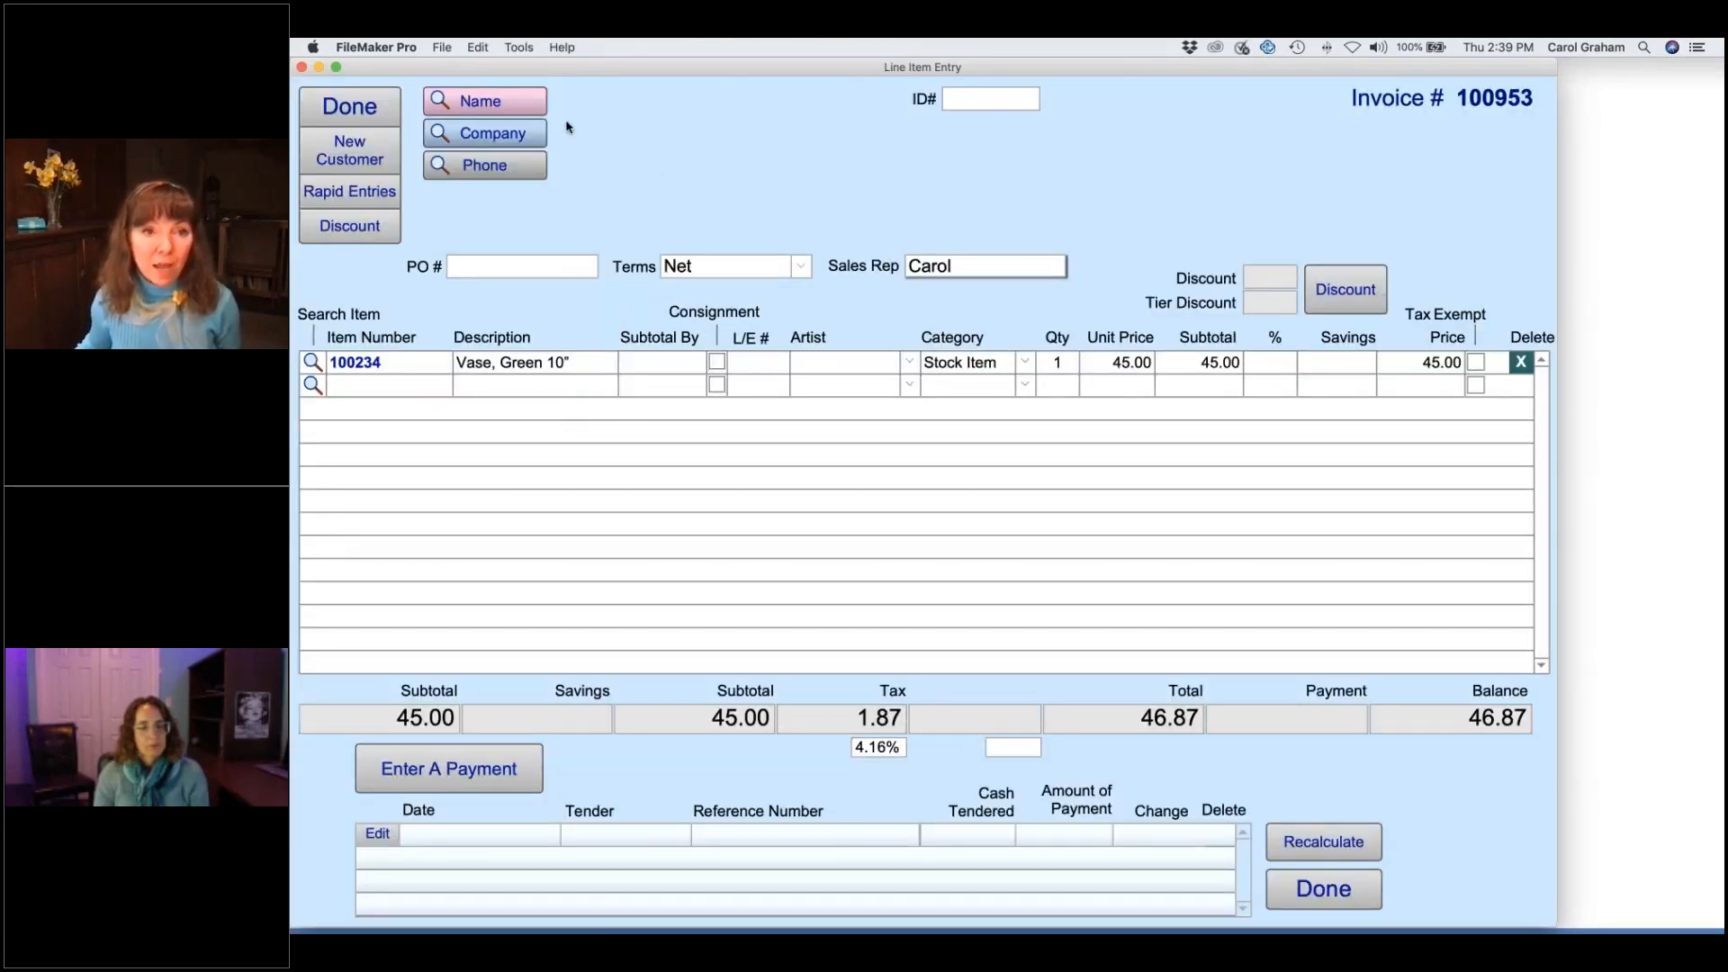
- Find the customer by partial first and last name and attach them to the invoice
{"action": "left_click", "coordinate": [527, 102]}
{"action": "type", "text": "mary"}
{"action": "key", "text": "Tab"}
{"action": "type", "text": "ve"}
{"action": "key", "text": "Return"}
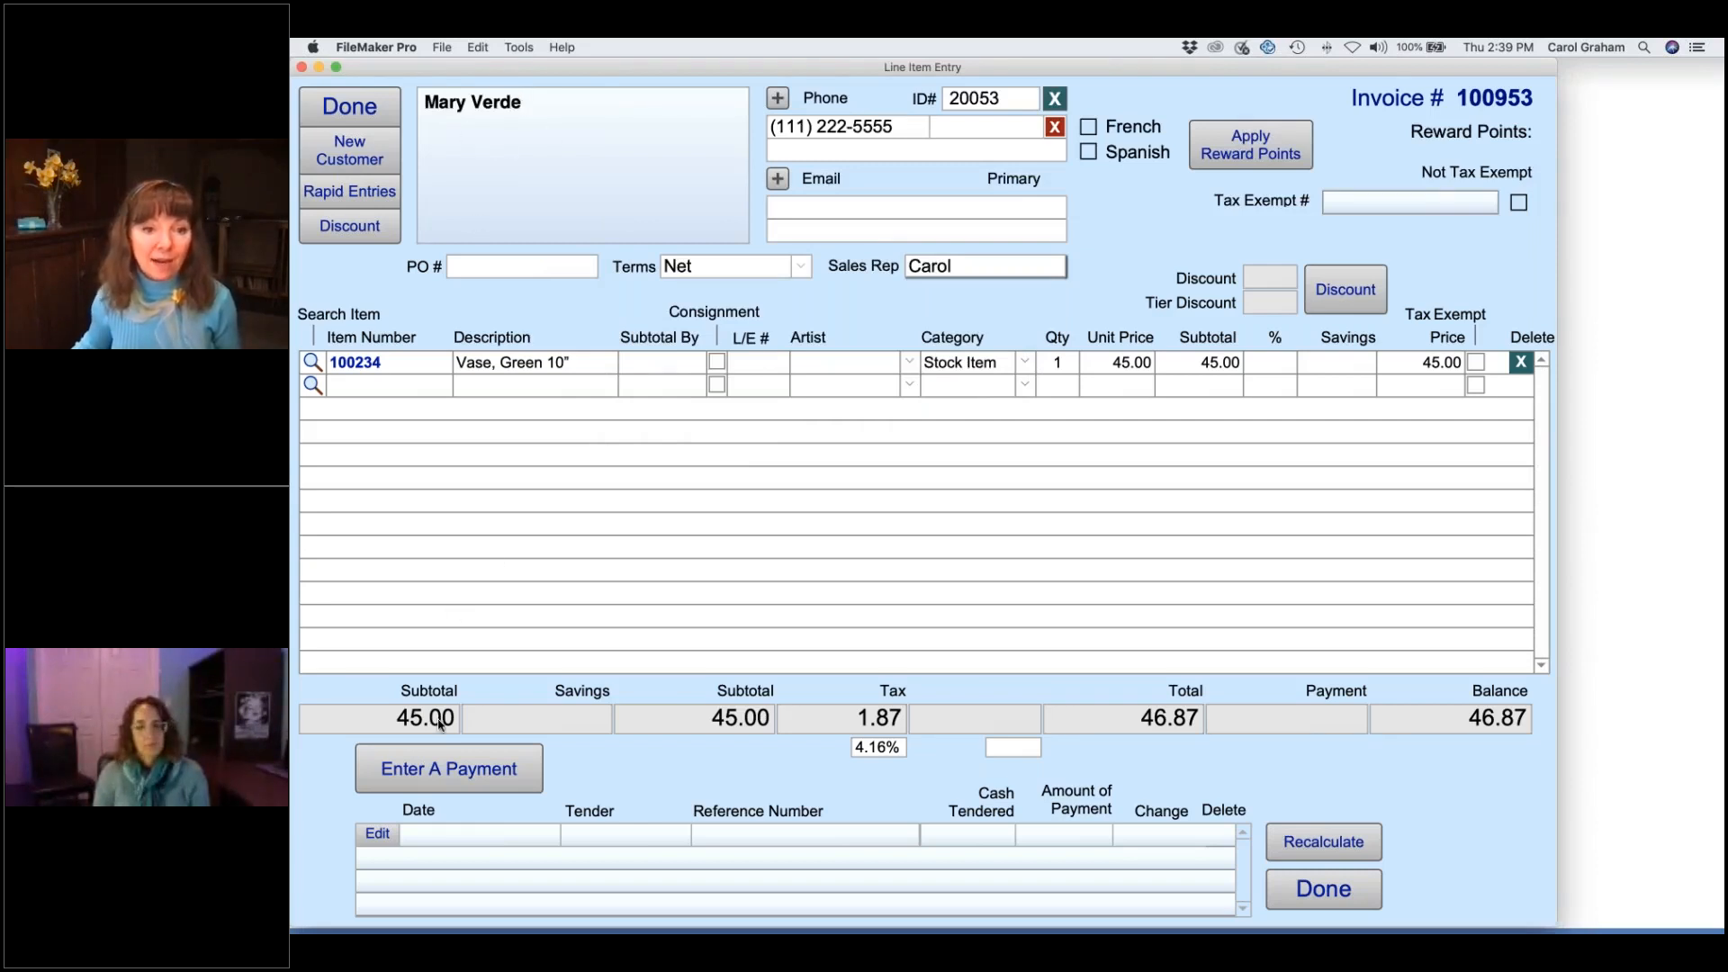
- Pay 46.87 from the customer's store credit, leaving 223.95 credit, and skip printing the slip
{"action": "left_click", "coordinate": [486, 772]}
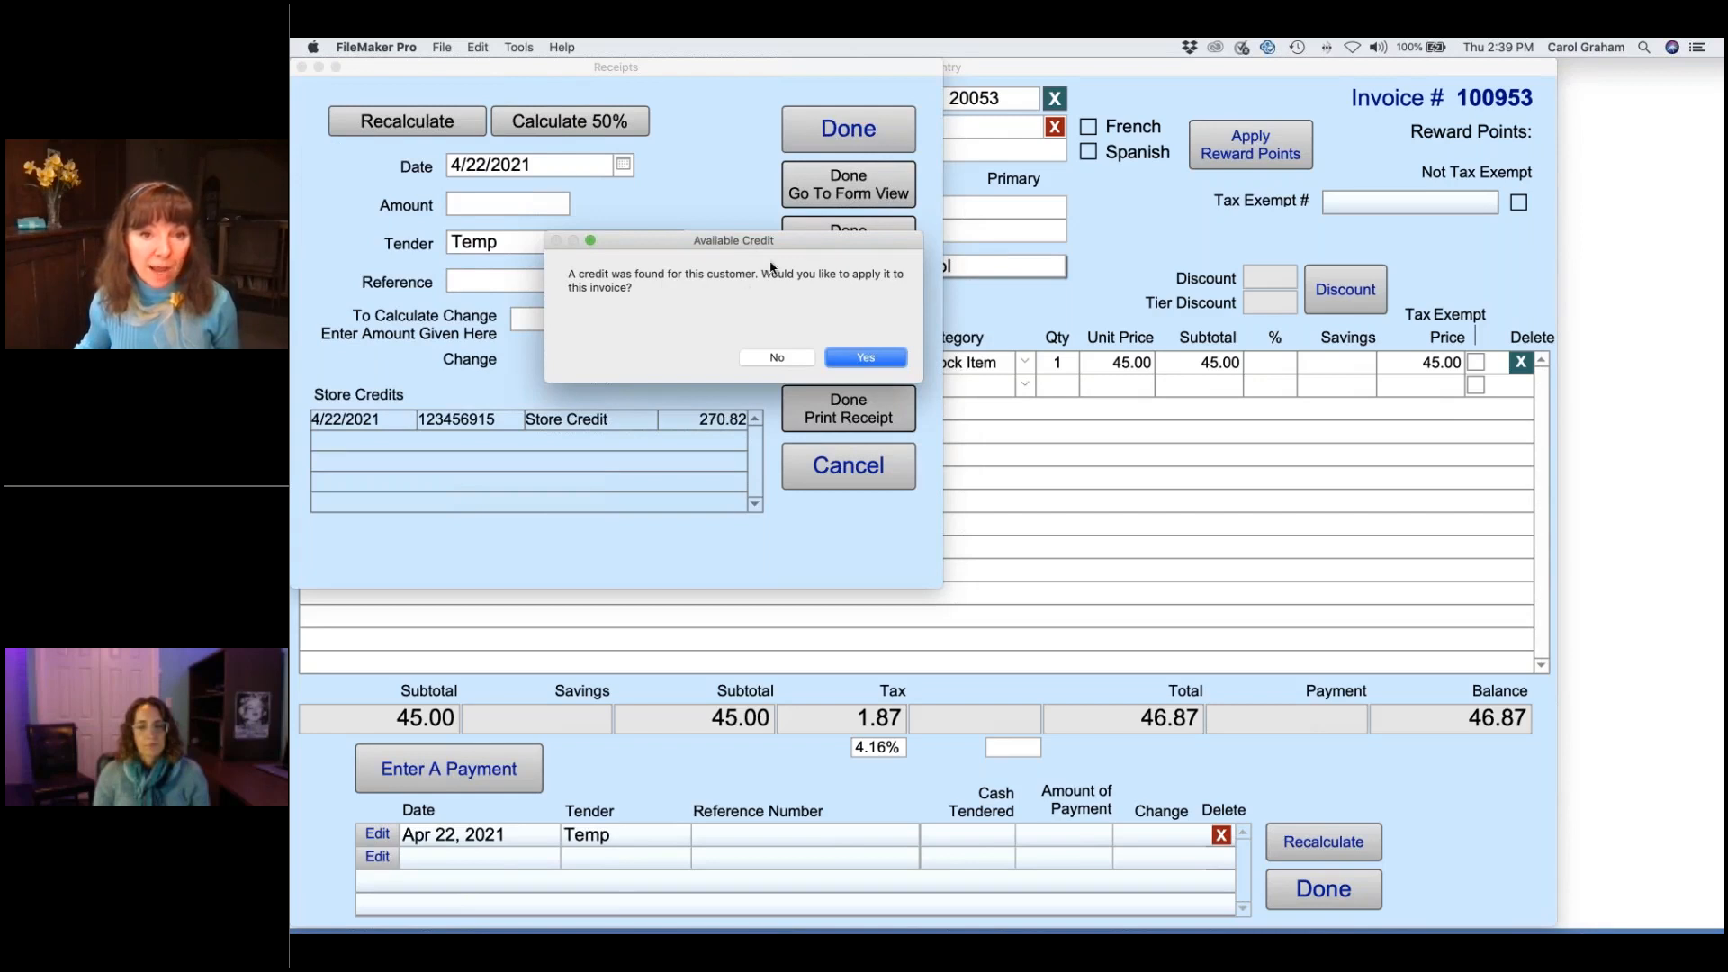
{"action": "left_click_drag", "start_coordinate": [808, 241], "coordinate": [765, 251]}
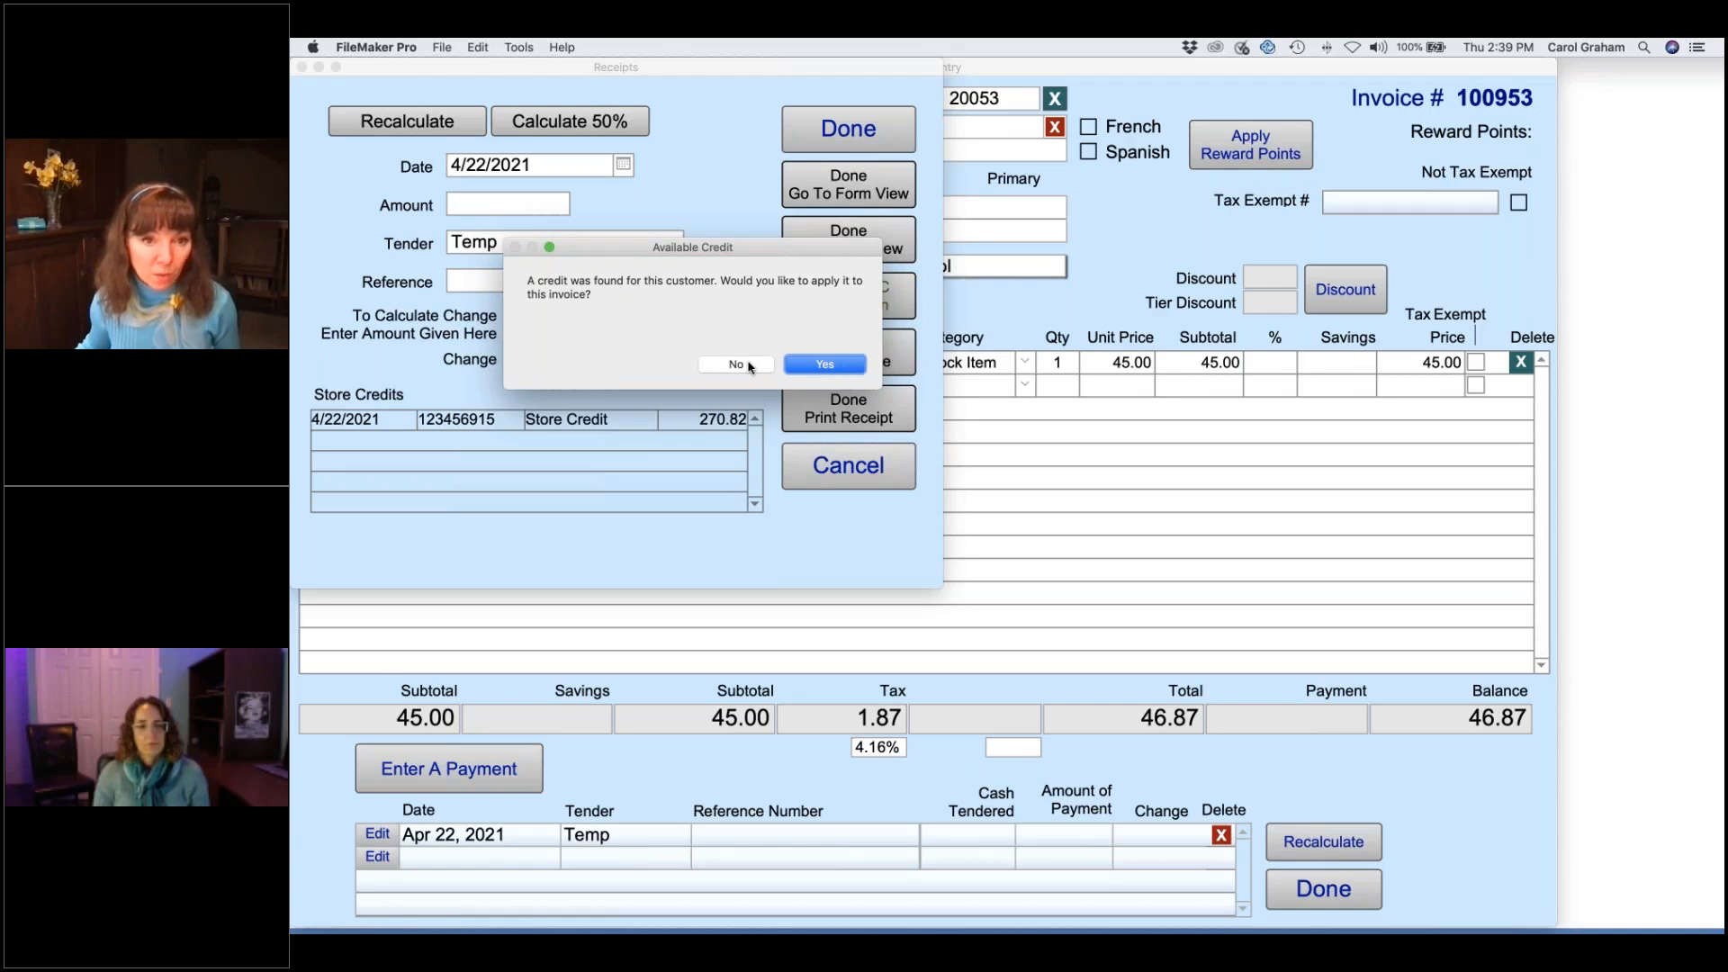
{"action": "left_click", "coordinate": [825, 365]}
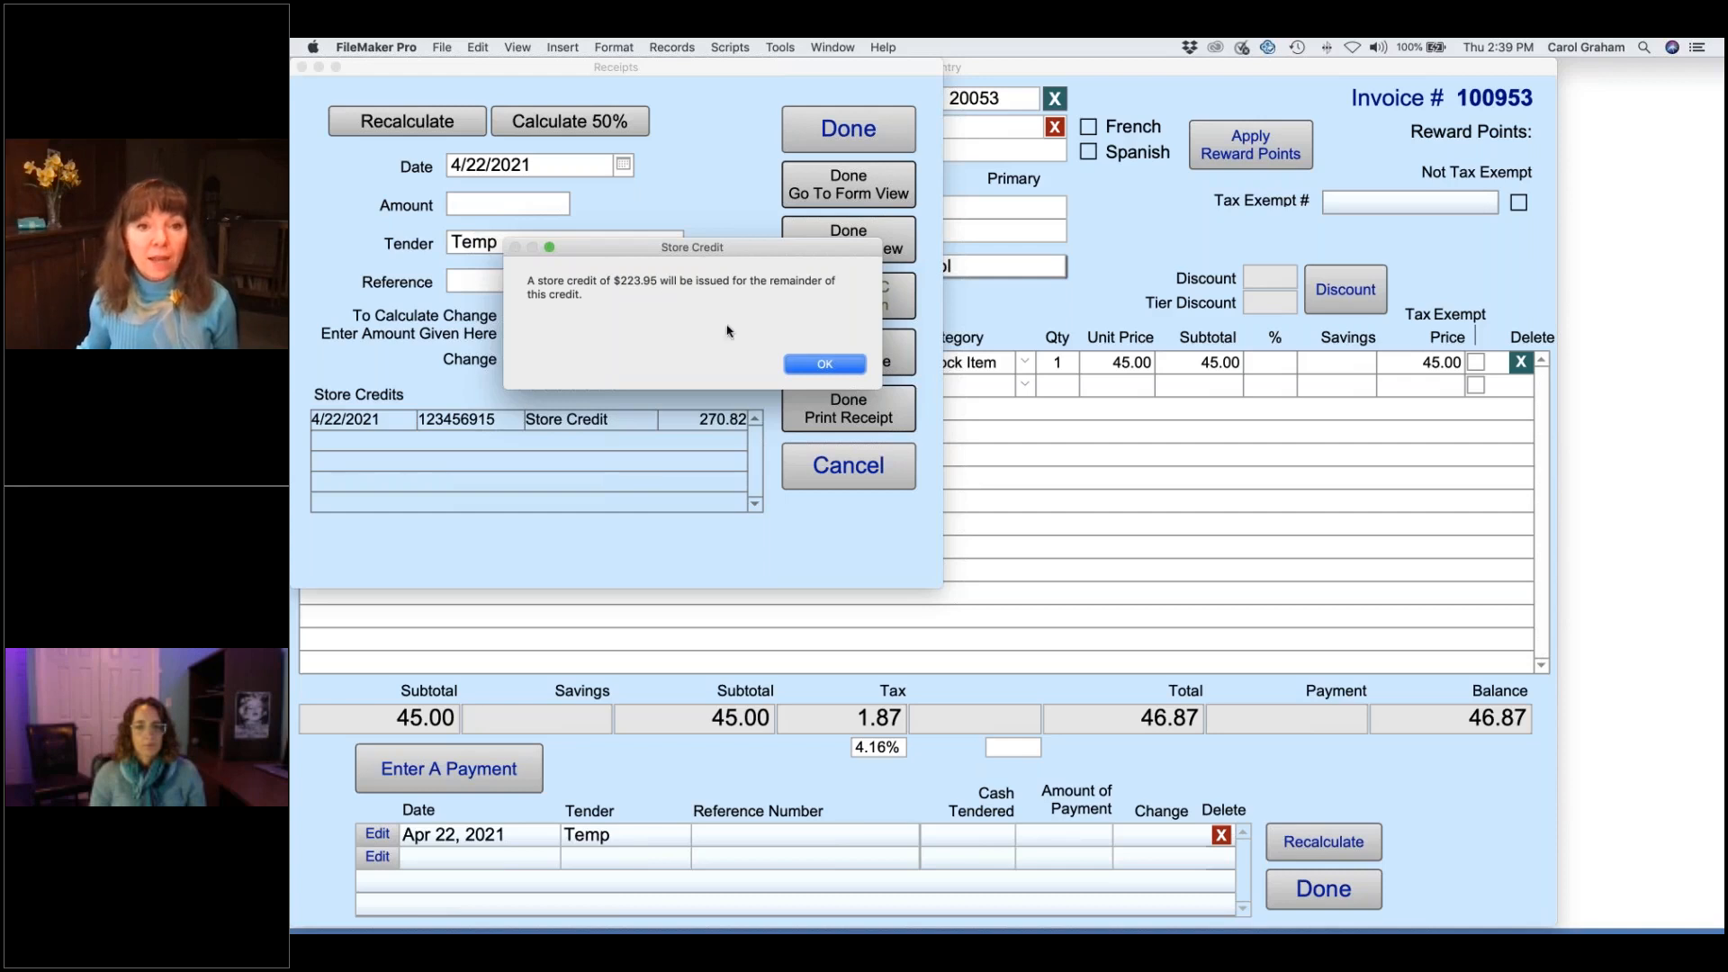
{"action": "left_click", "coordinate": [825, 365]}
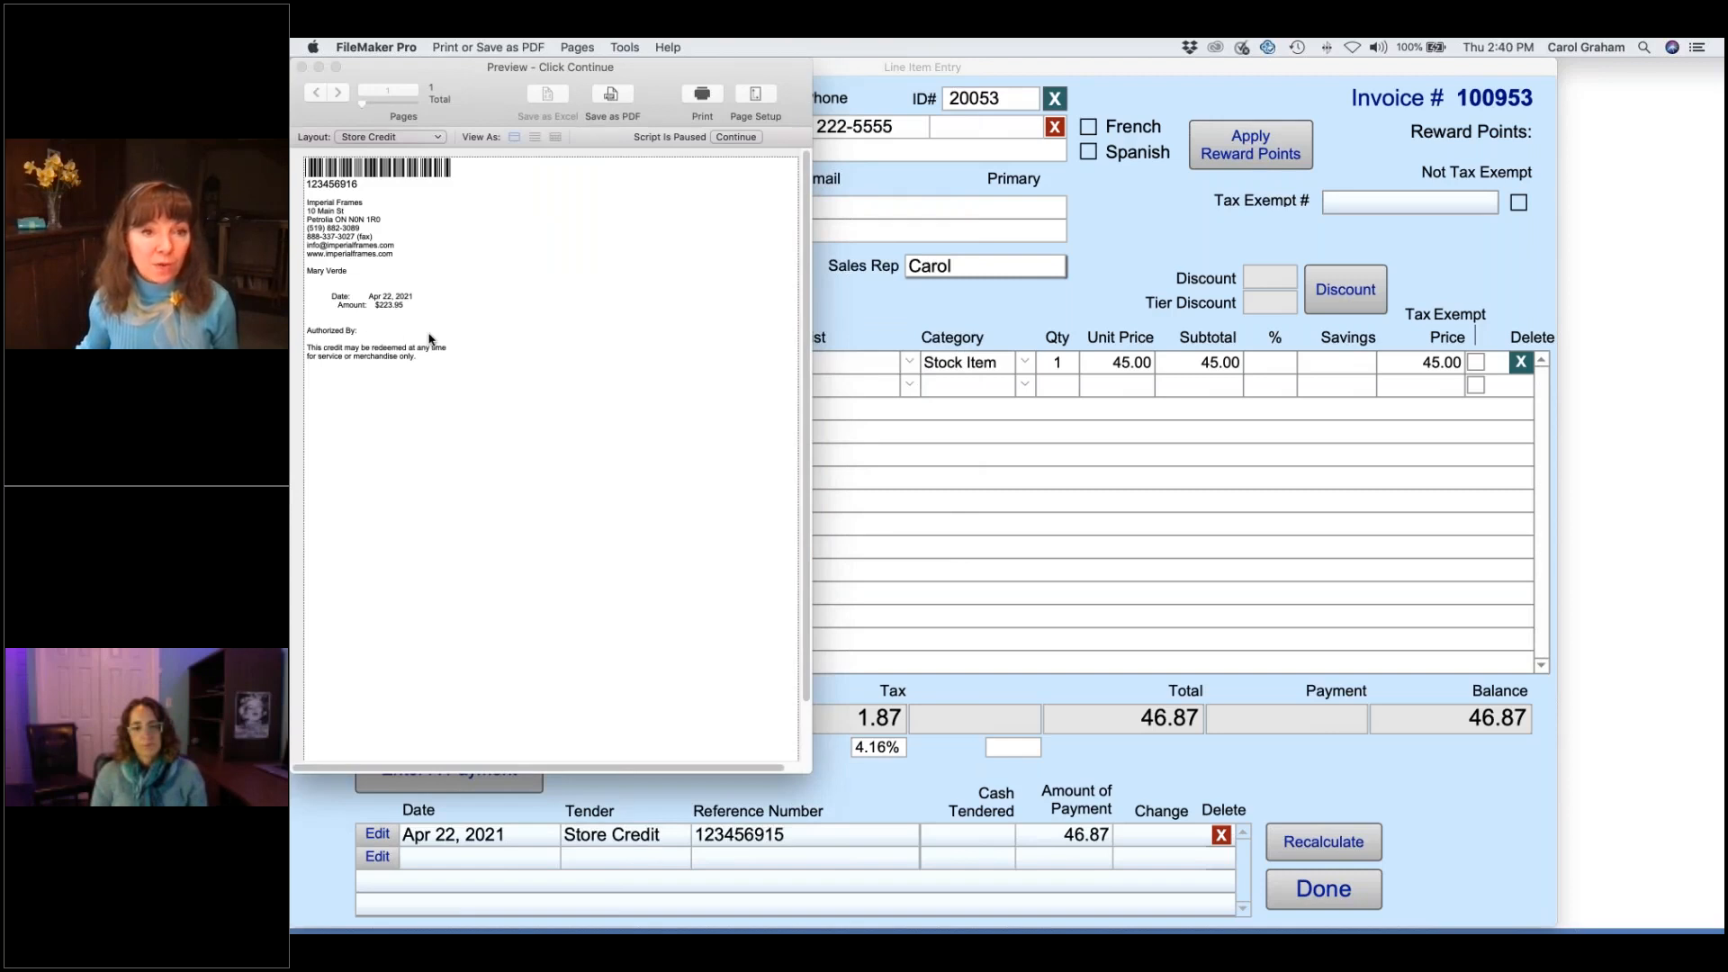
{"action": "left_click", "coordinate": [738, 138]}
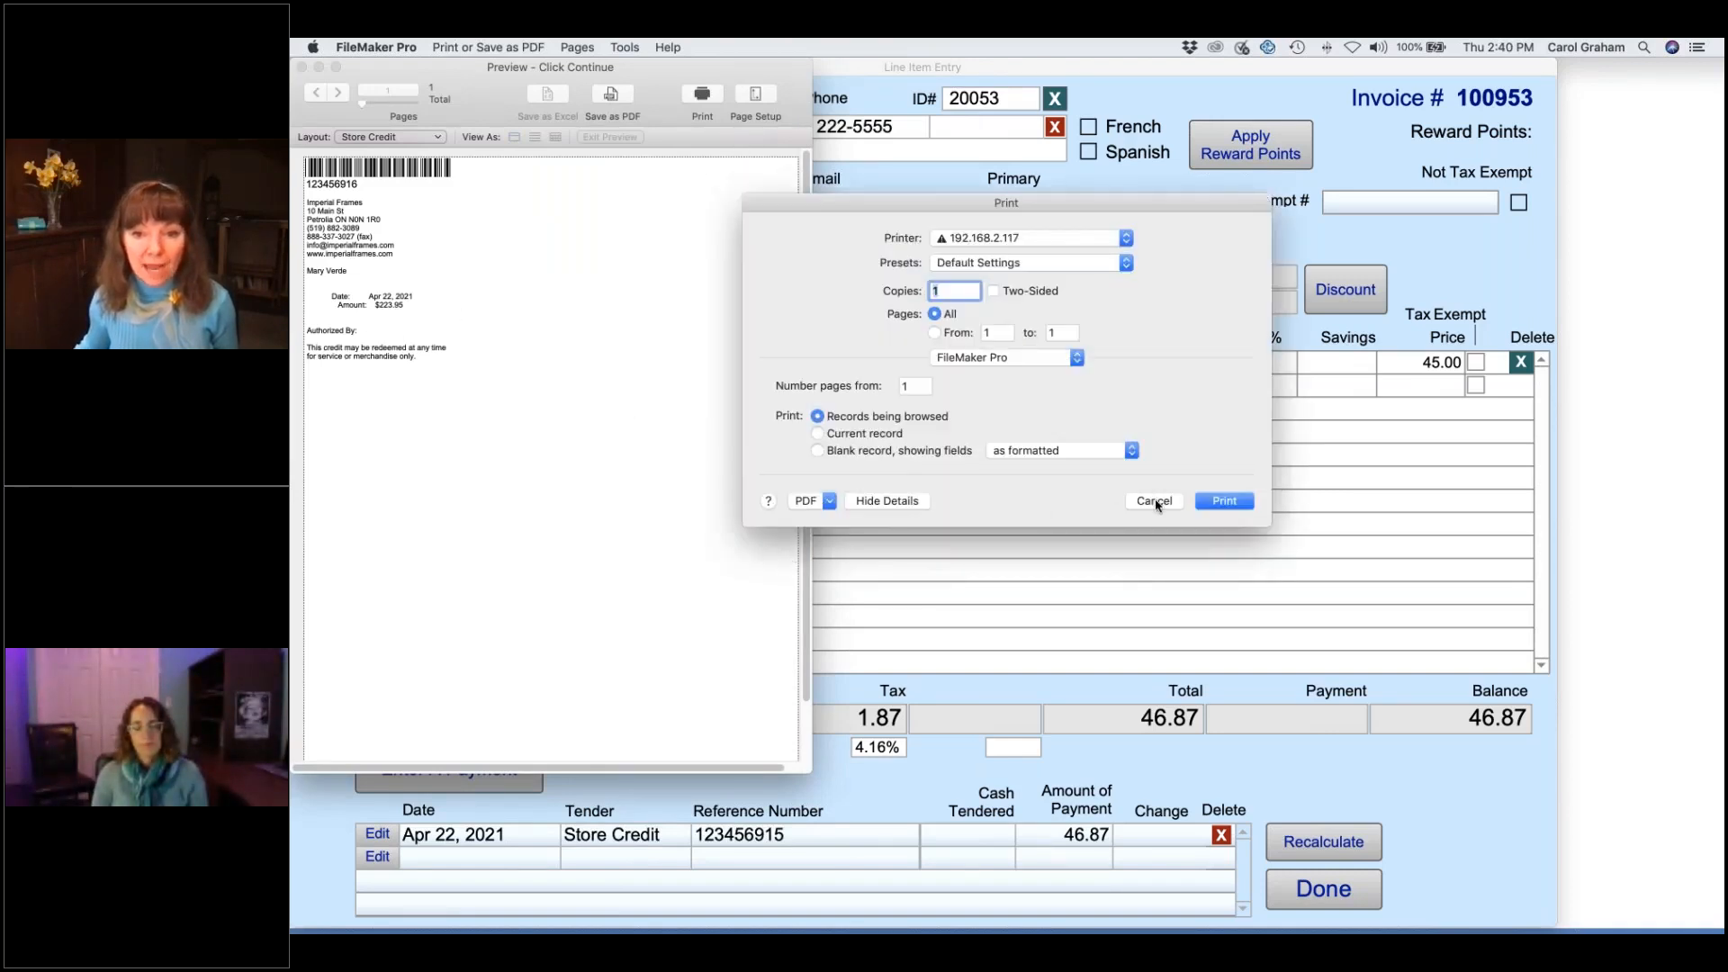
{"action": "left_click", "coordinate": [1156, 501]}
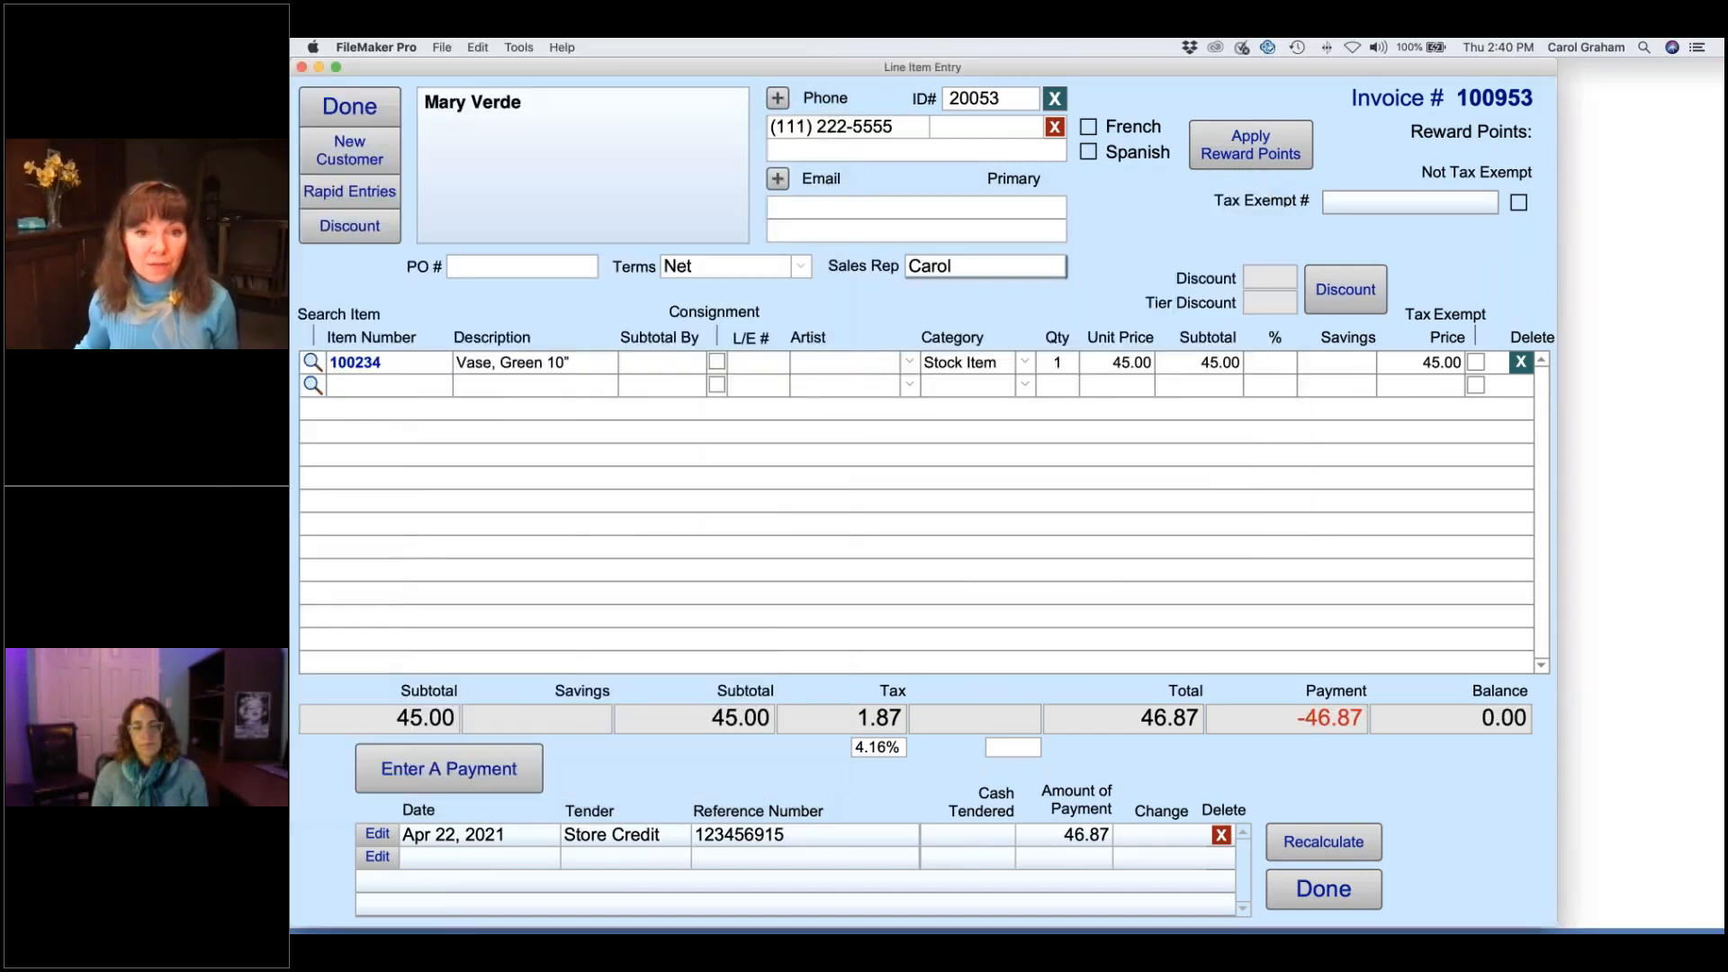
- Finish the invoice and open redeemed store credit 123456915 from the customer's Credits tab
{"action": "left_click", "coordinate": [371, 113]}
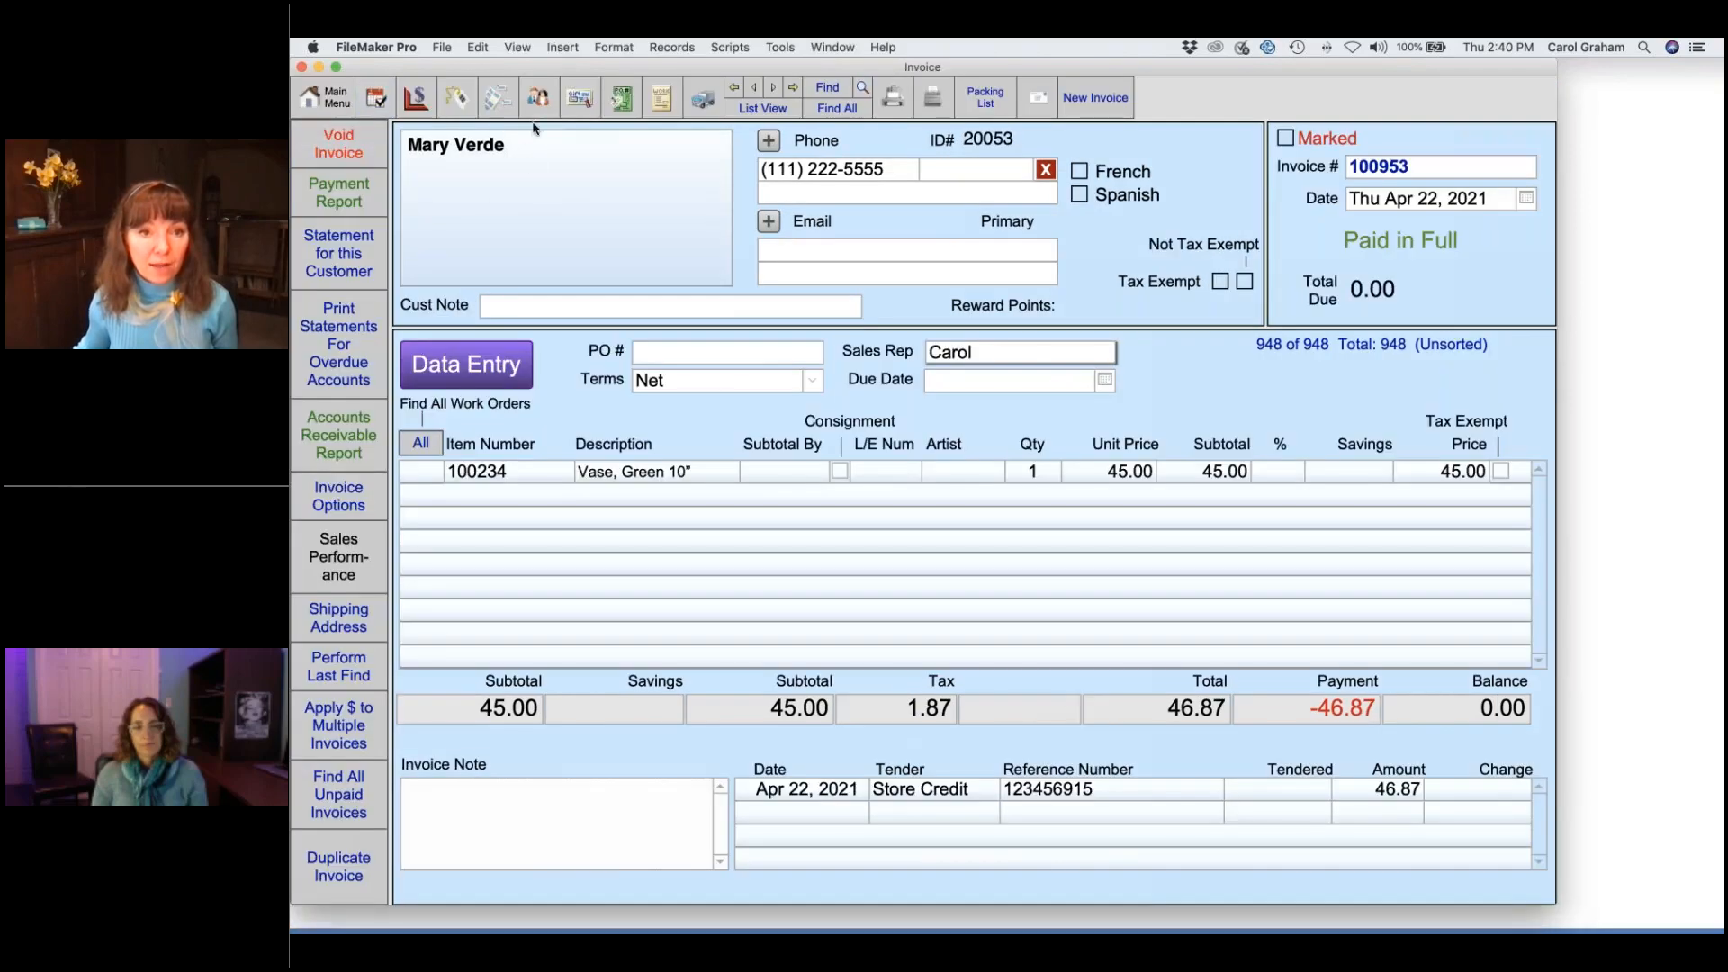
{"action": "left_click", "coordinate": [537, 102]}
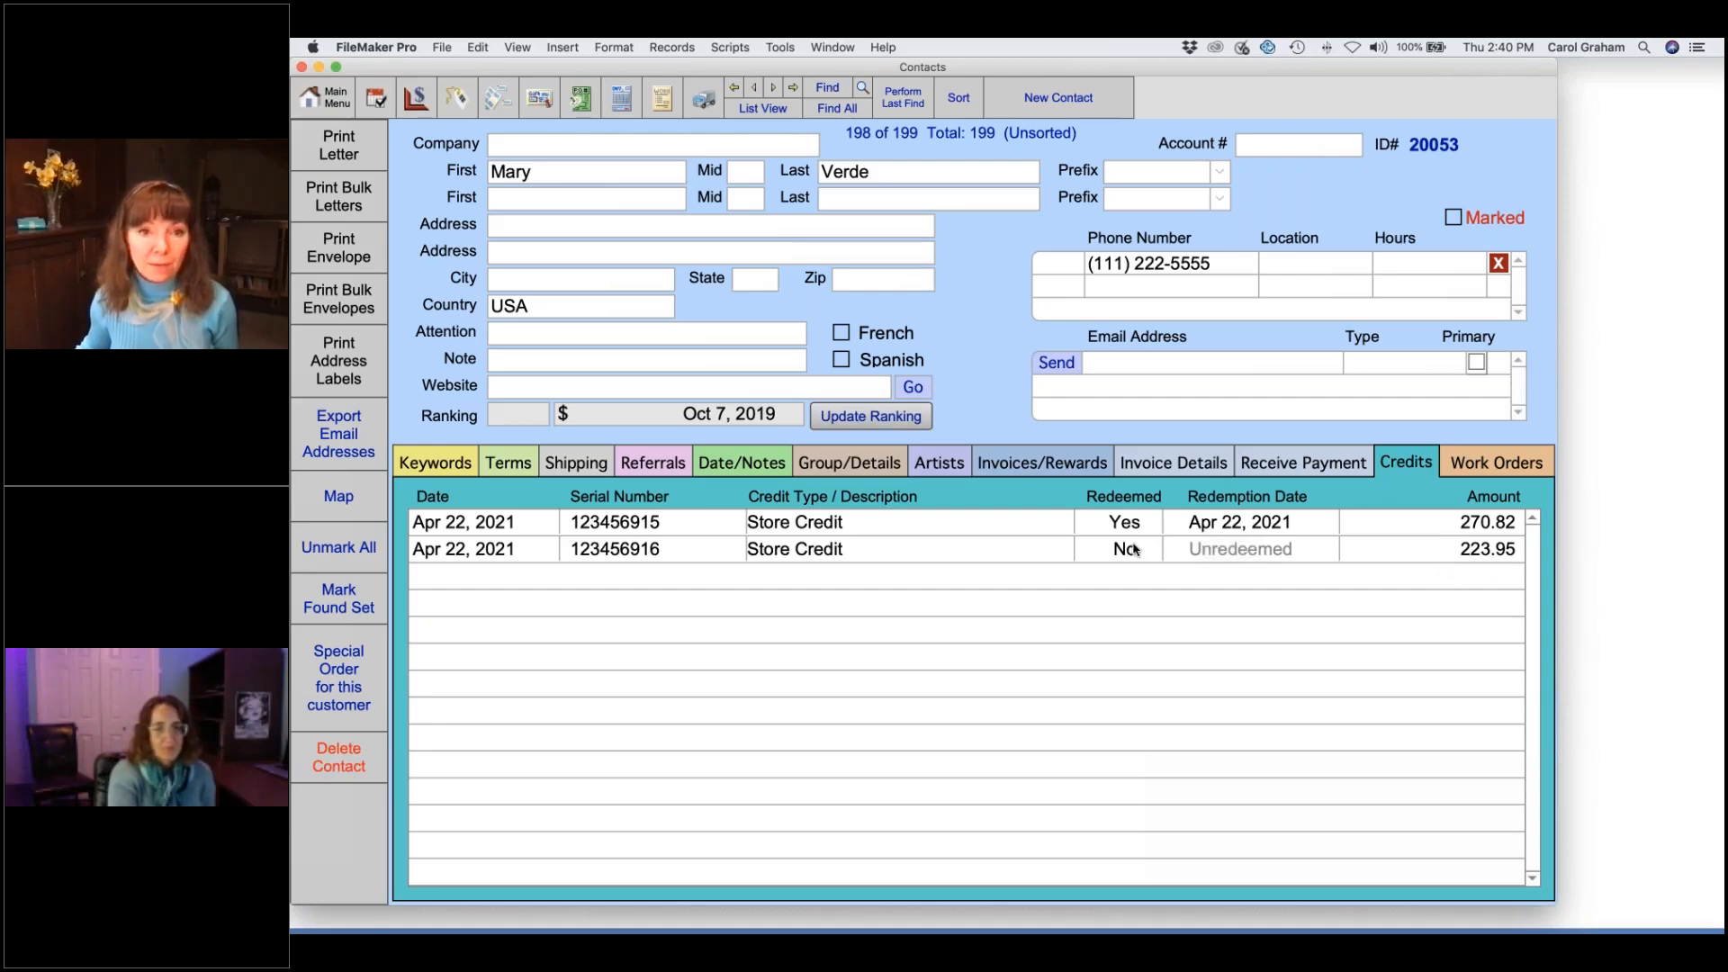
{"action": "left_click", "coordinate": [540, 99]}
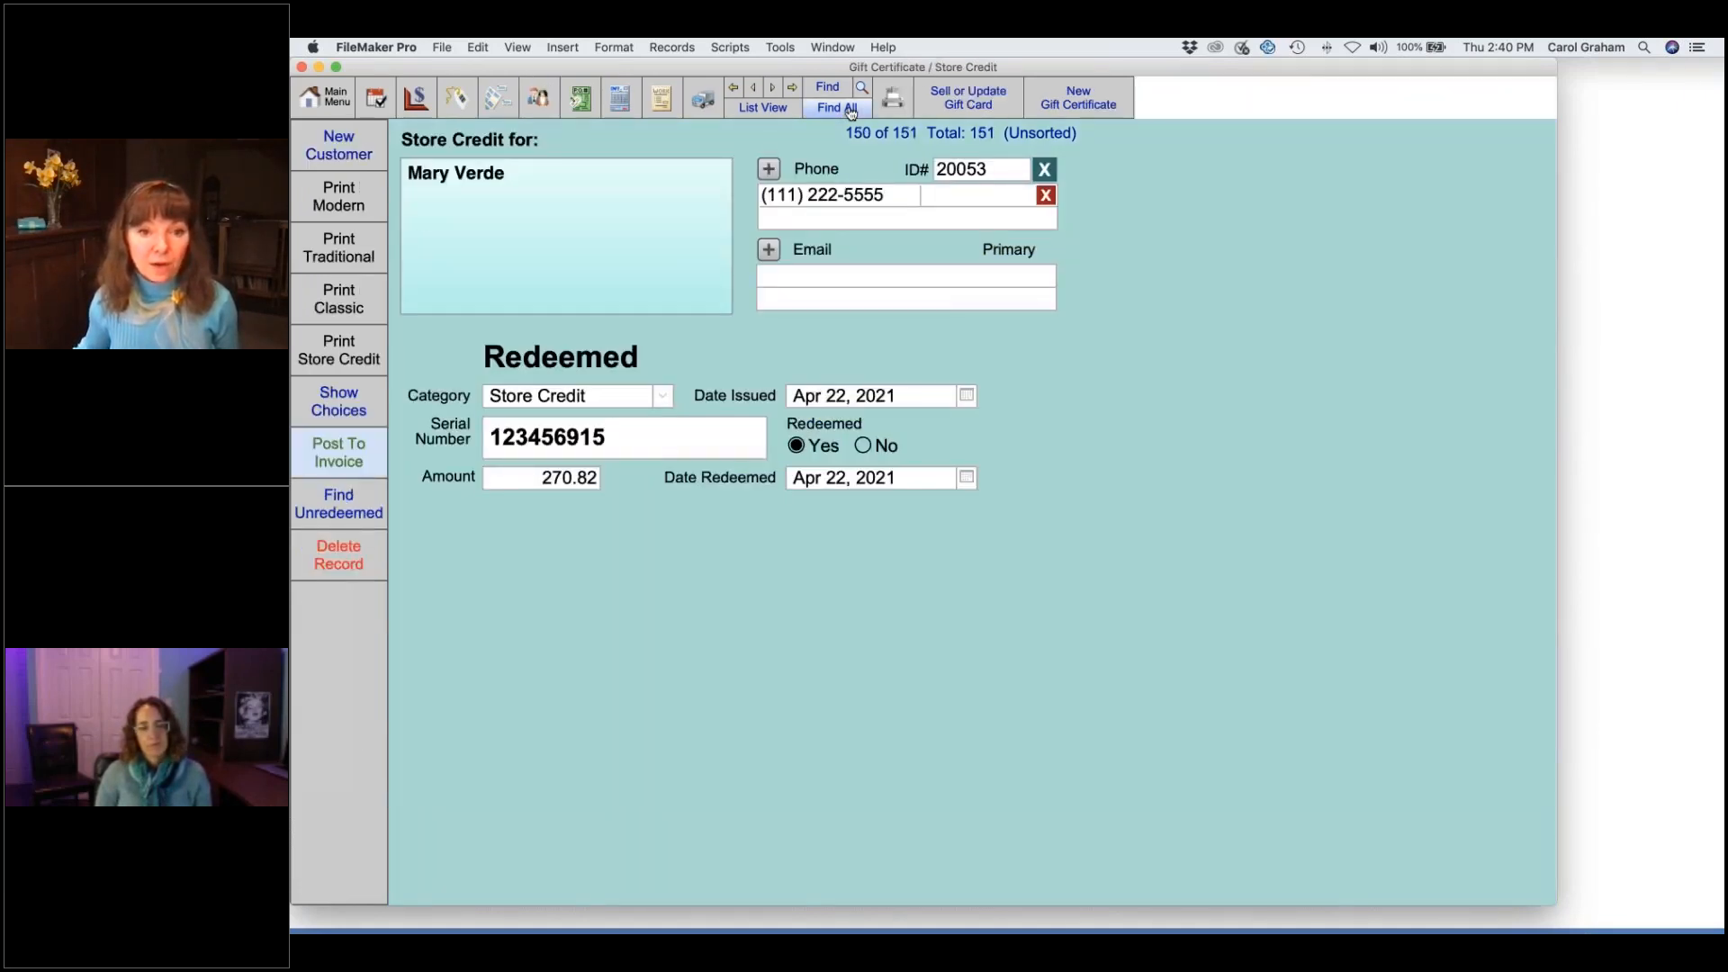
- Review credits 123456915 (redeemed) and 123456916 (223.95) in the list, then return to invoice 100953
{"action": "left_click", "coordinate": [779, 109]}
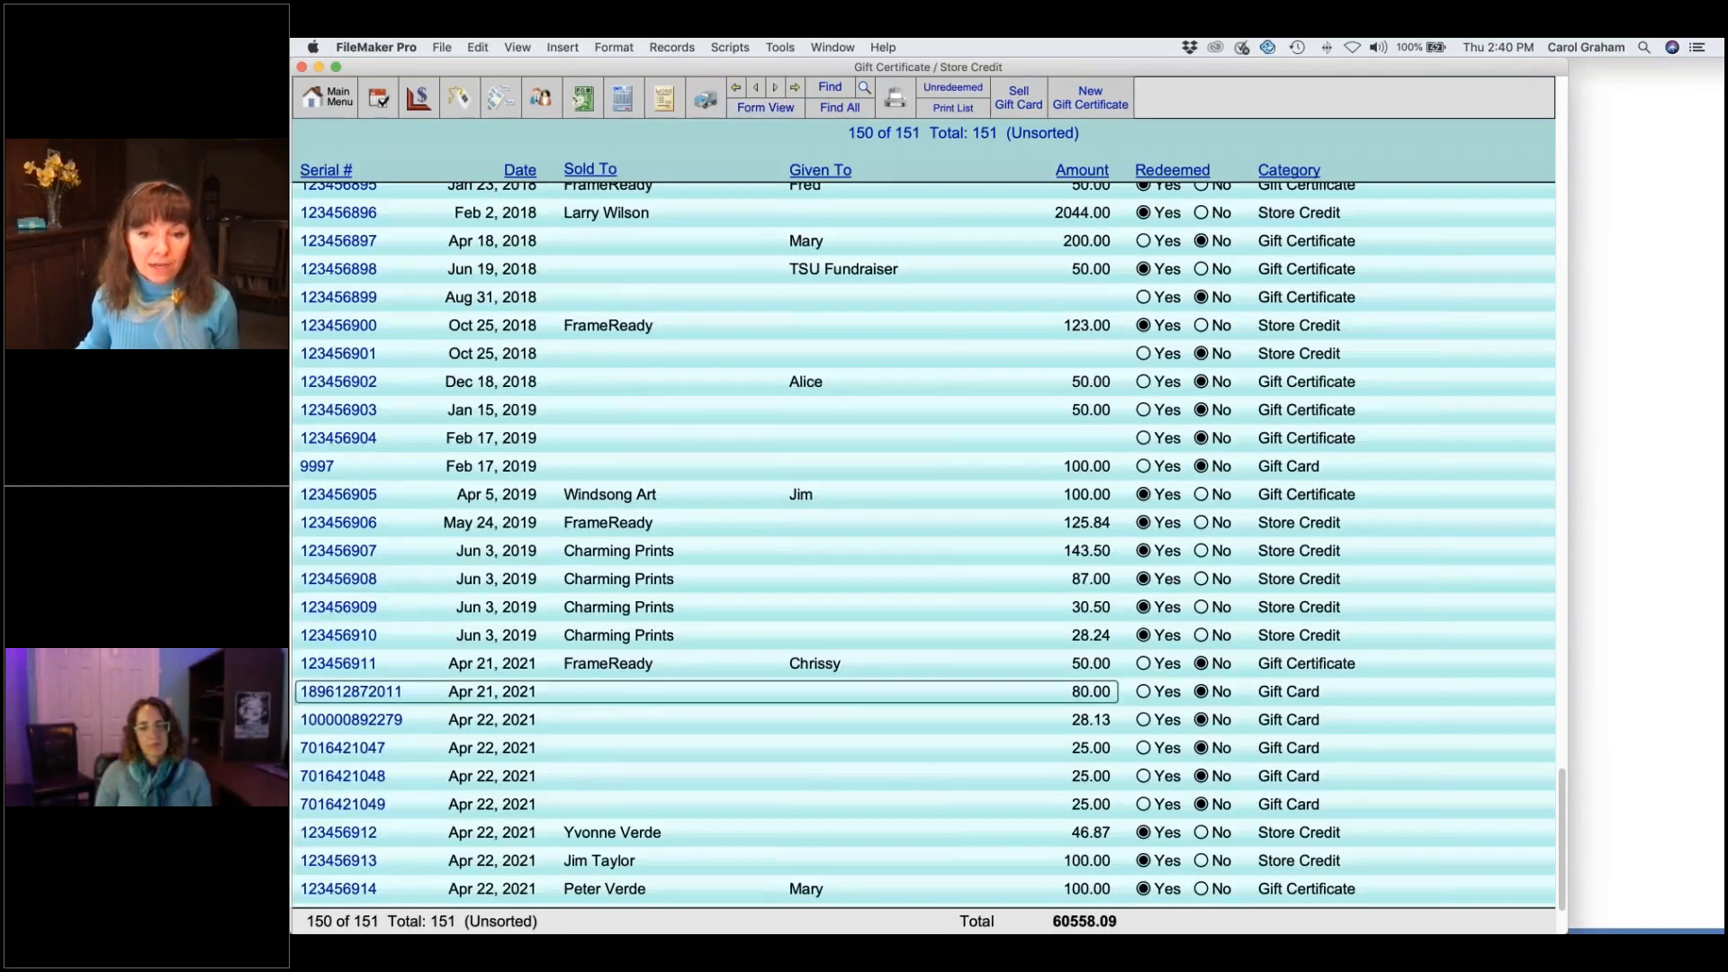
{"action": "scroll", "coordinate": [778, 691], "scroll_direction": "down", "scroll_amount": 5}
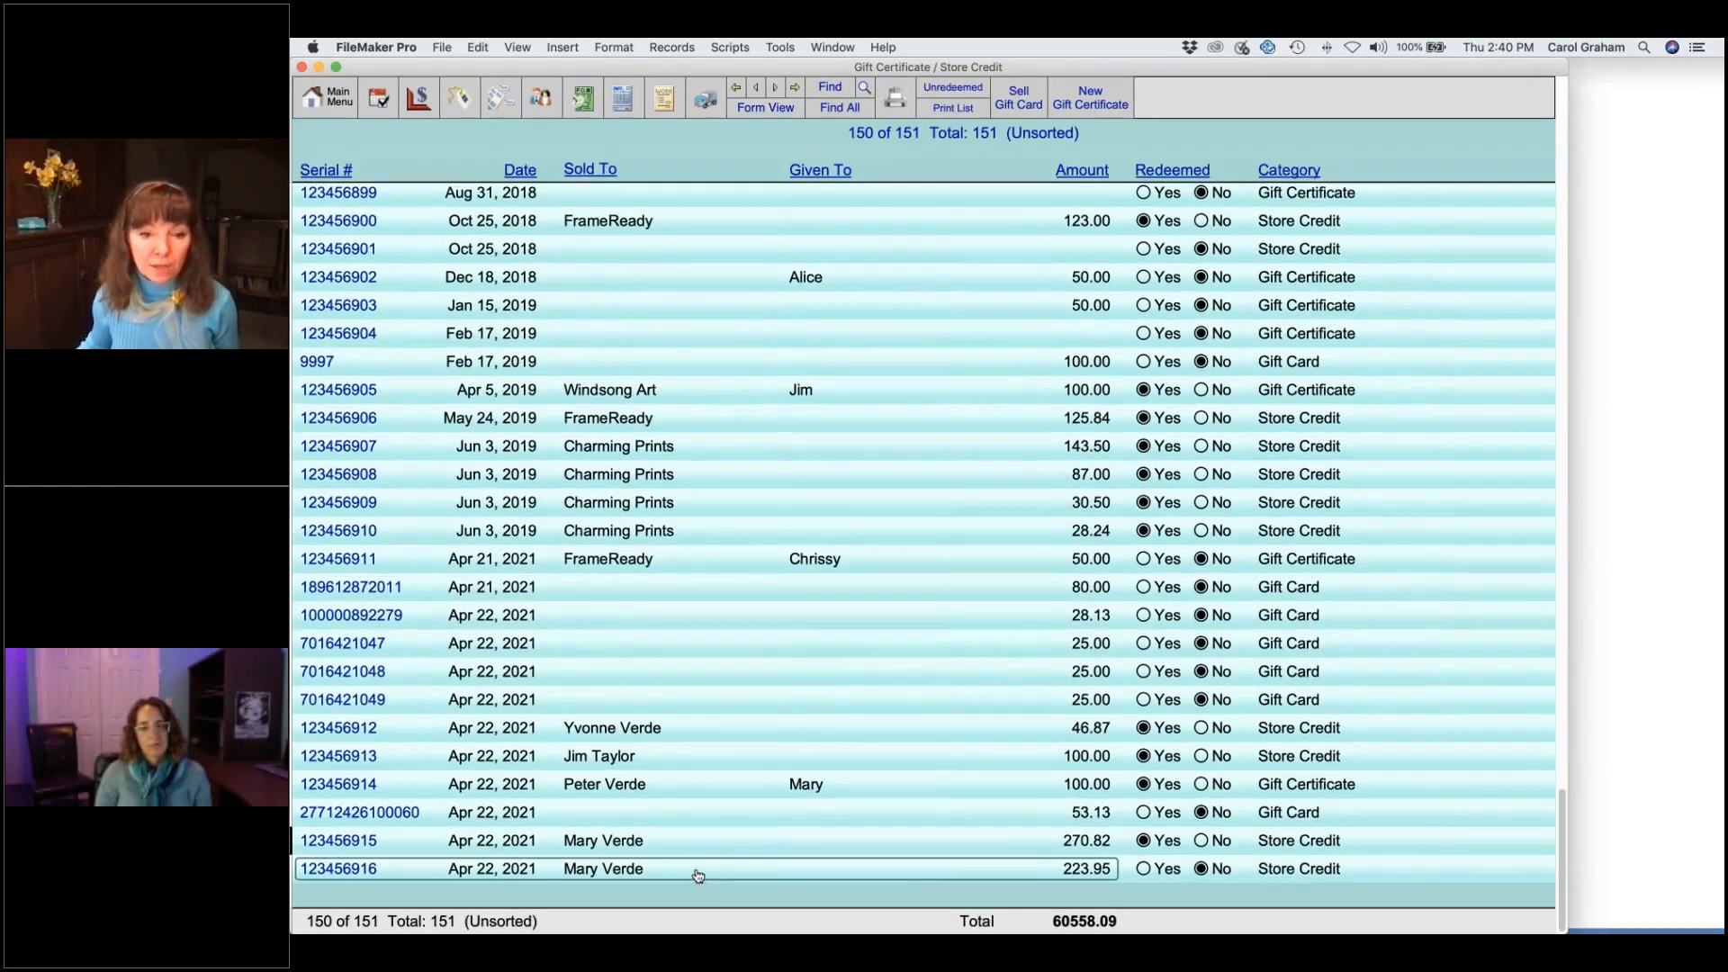
{"action": "left_click", "coordinate": [691, 842]}
{"action": "left_click", "coordinate": [1146, 846]}
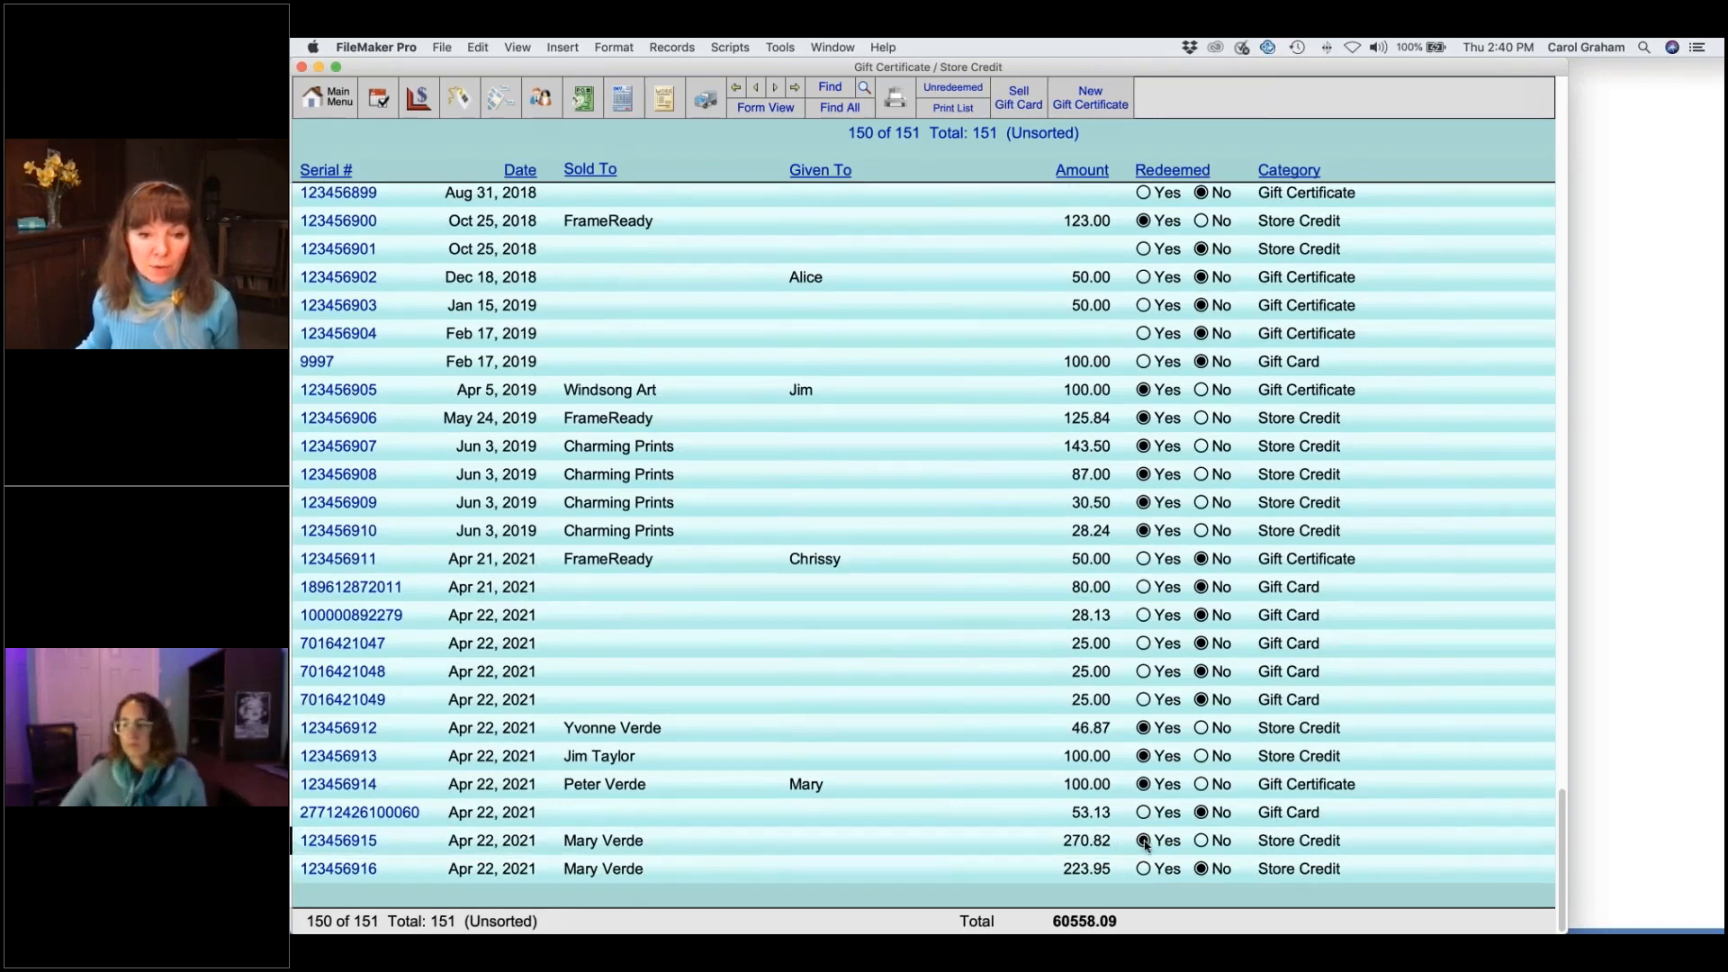
{"action": "left_click", "coordinate": [1079, 871]}
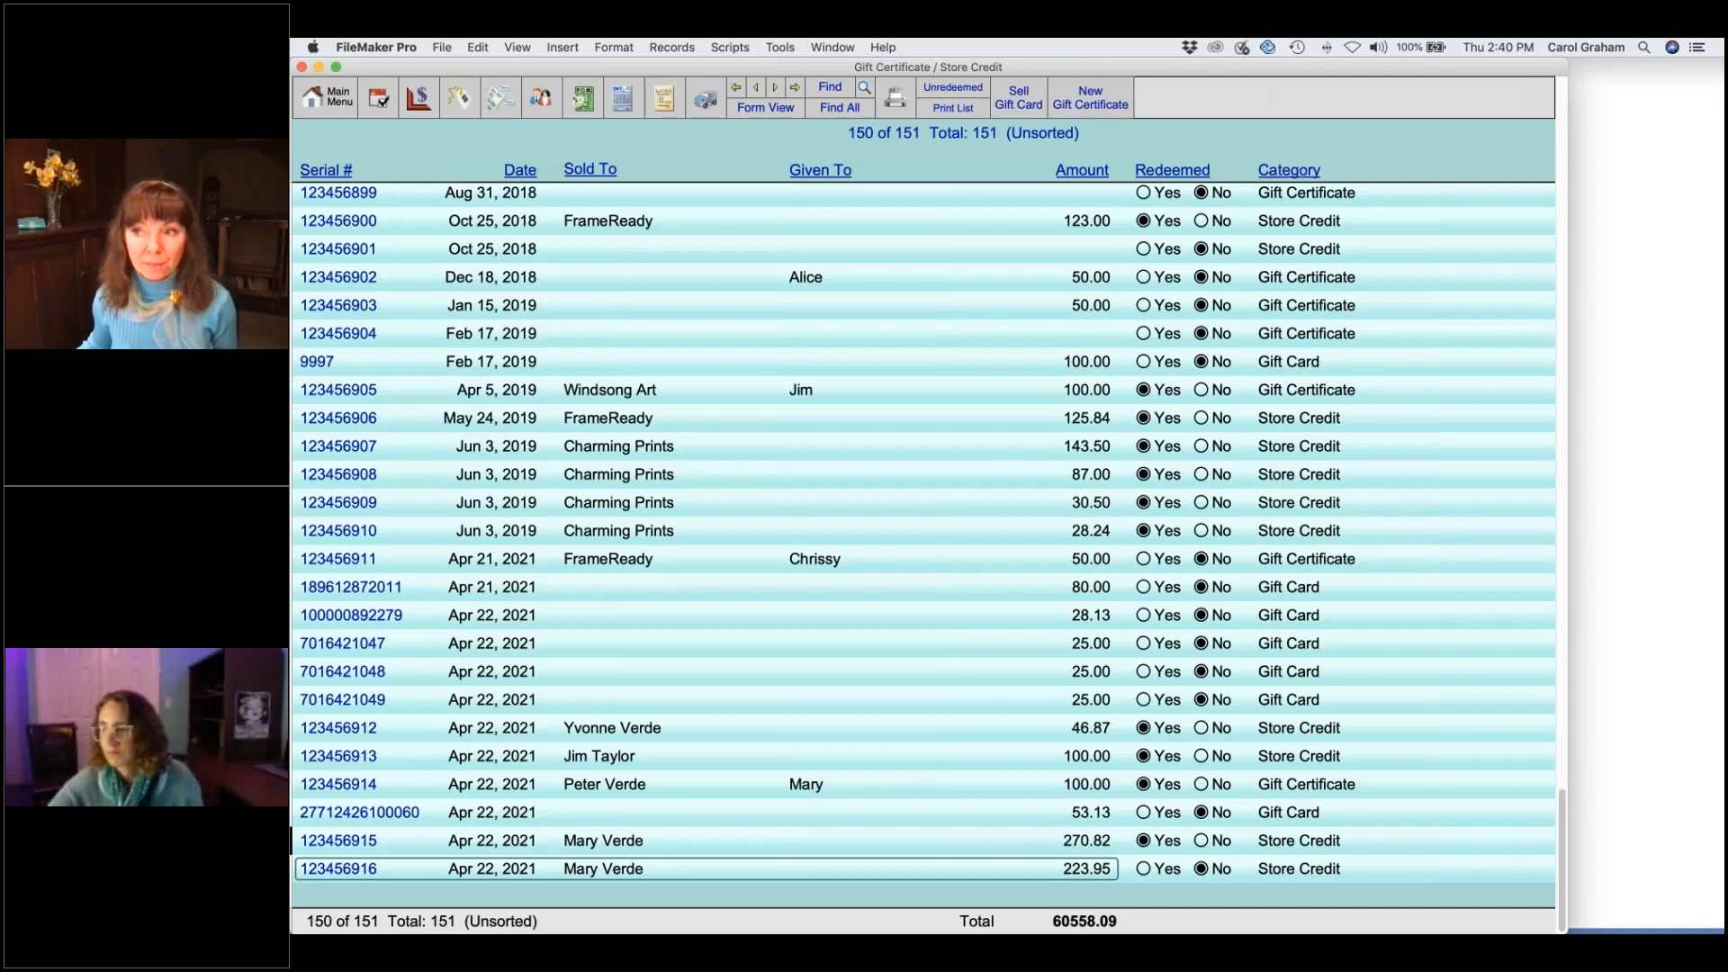
{"action": "left_click", "coordinate": [691, 860]}
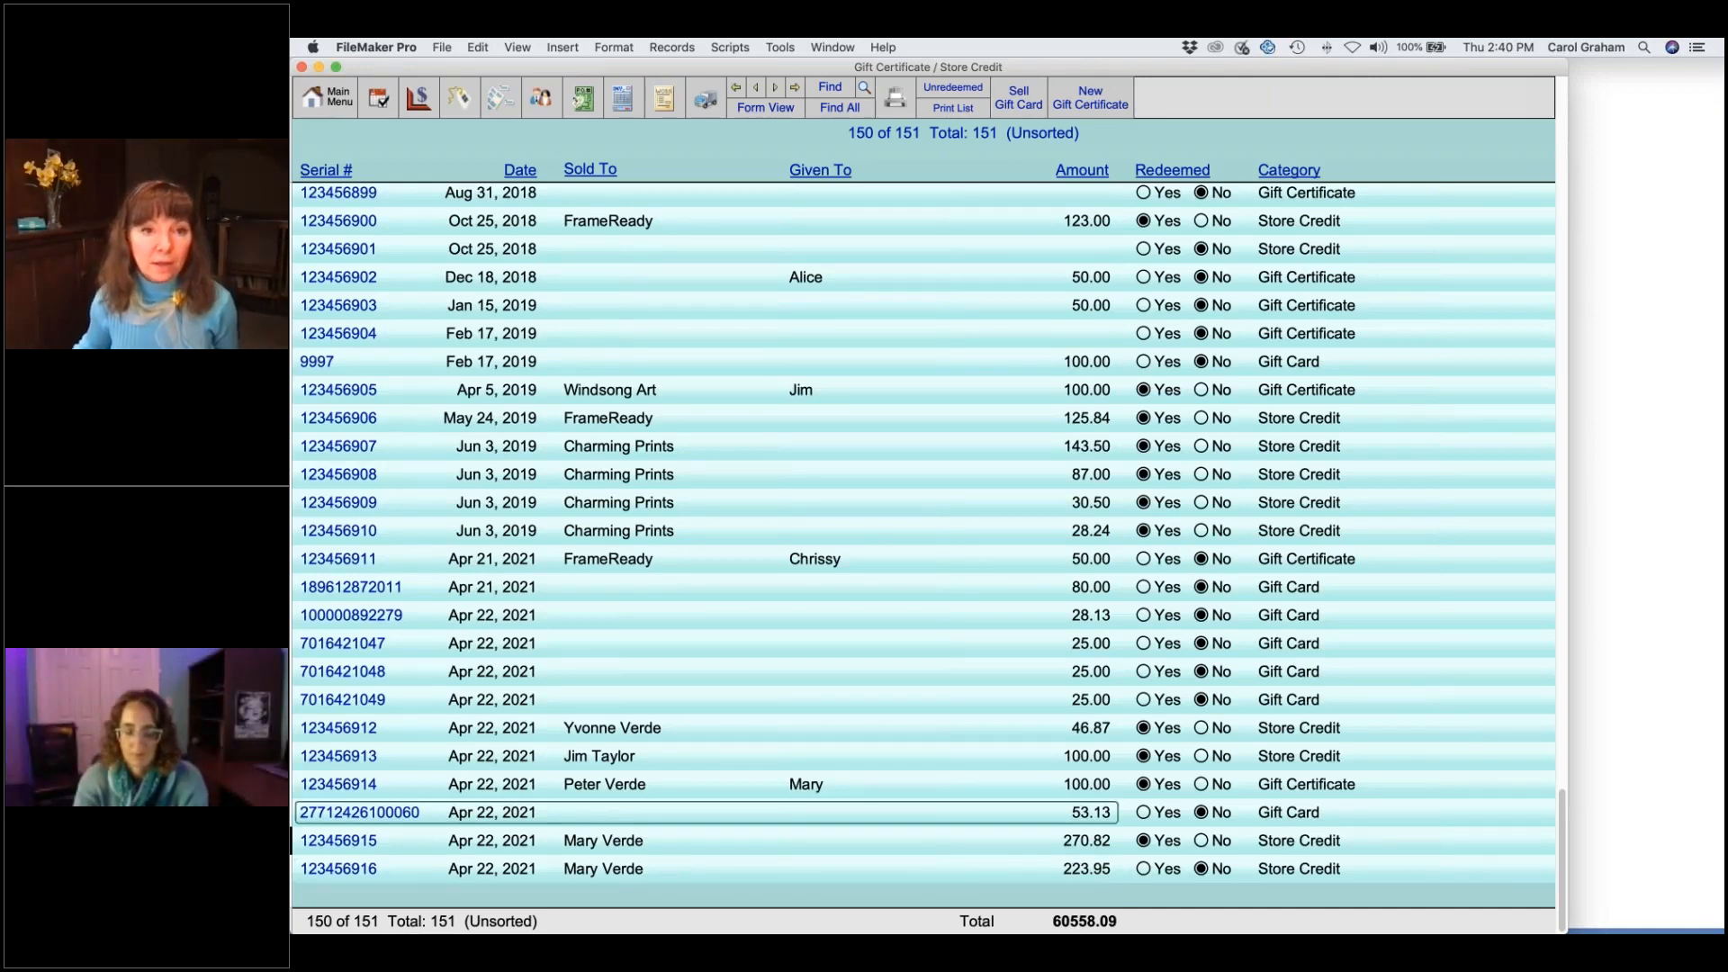
{"action": "left_click", "coordinate": [622, 101]}
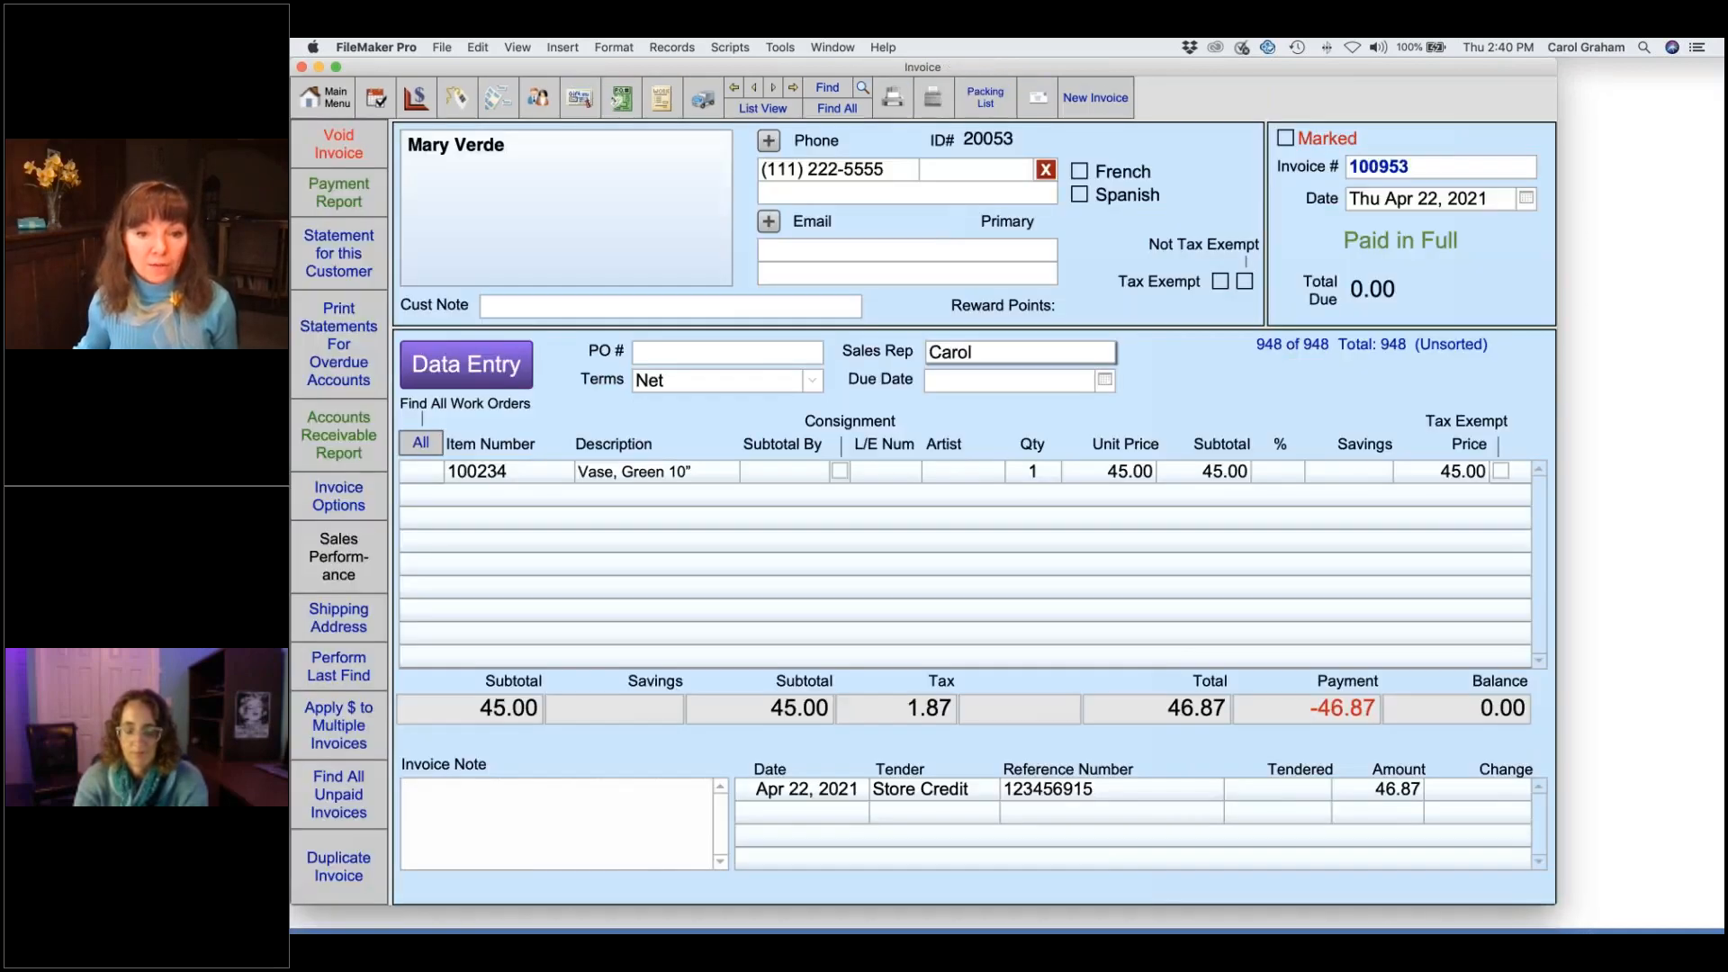
- Reopen and close line item entry on invoice 100953, then open the gift certificate and store credit list
{"action": "left_click", "coordinate": [514, 372]}
{"action": "left_click", "coordinate": [757, 366]}
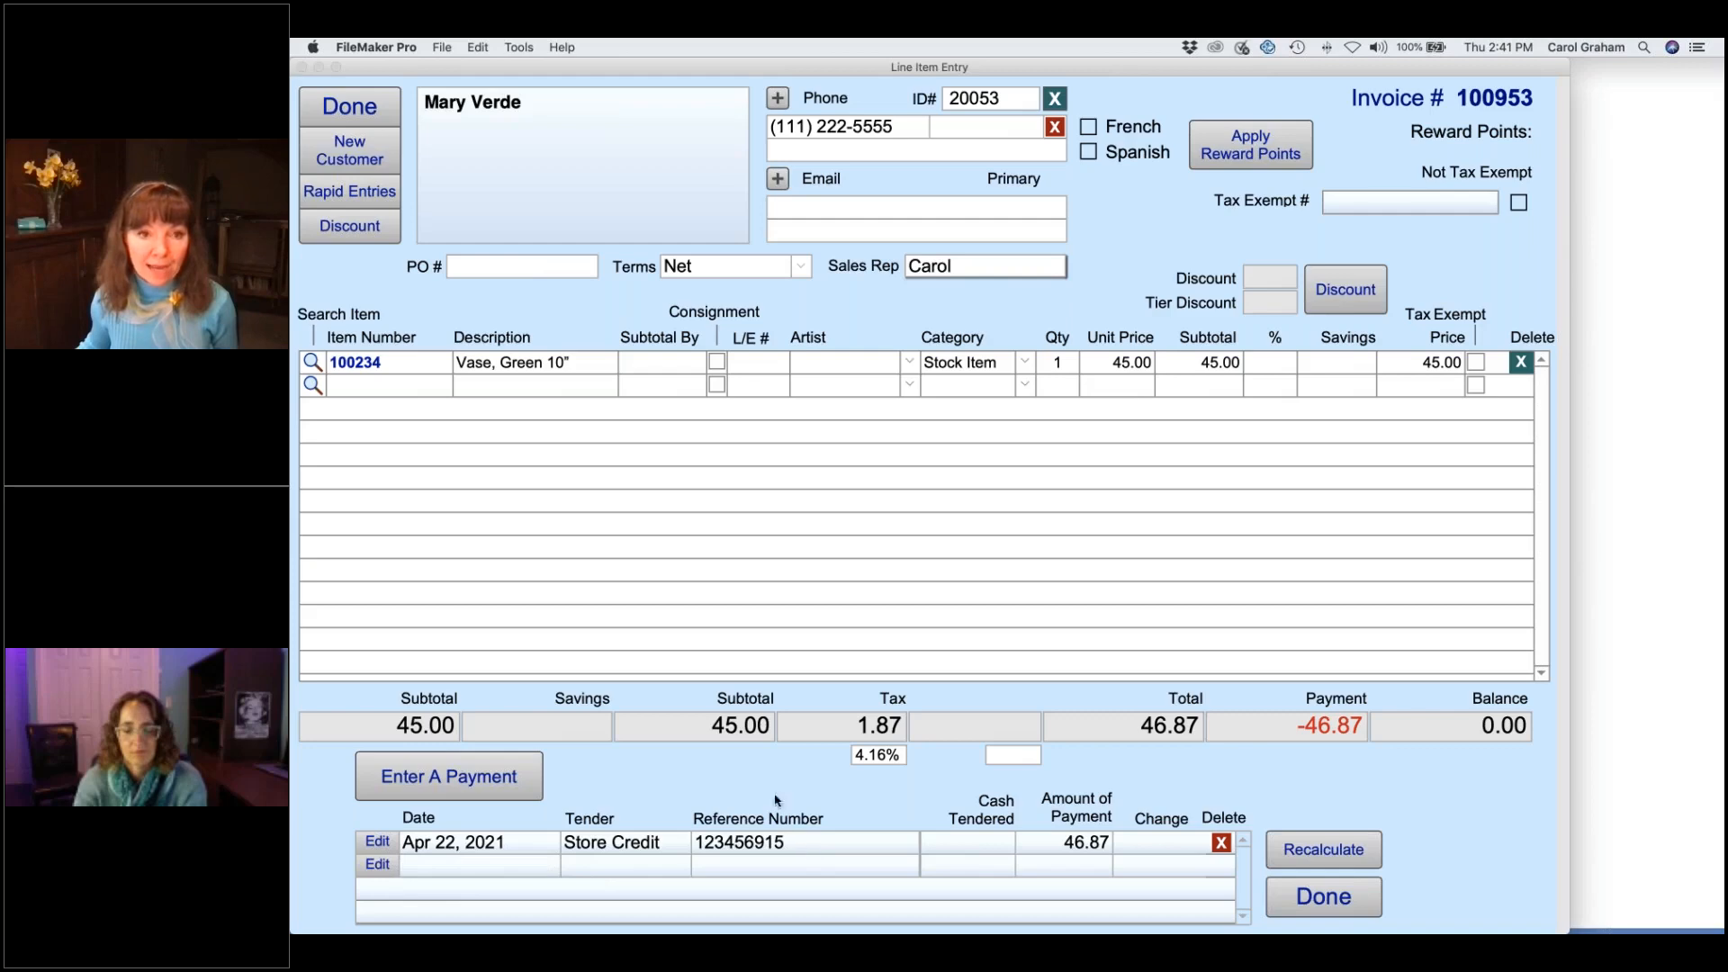
{"action": "left_click", "coordinate": [353, 110]}
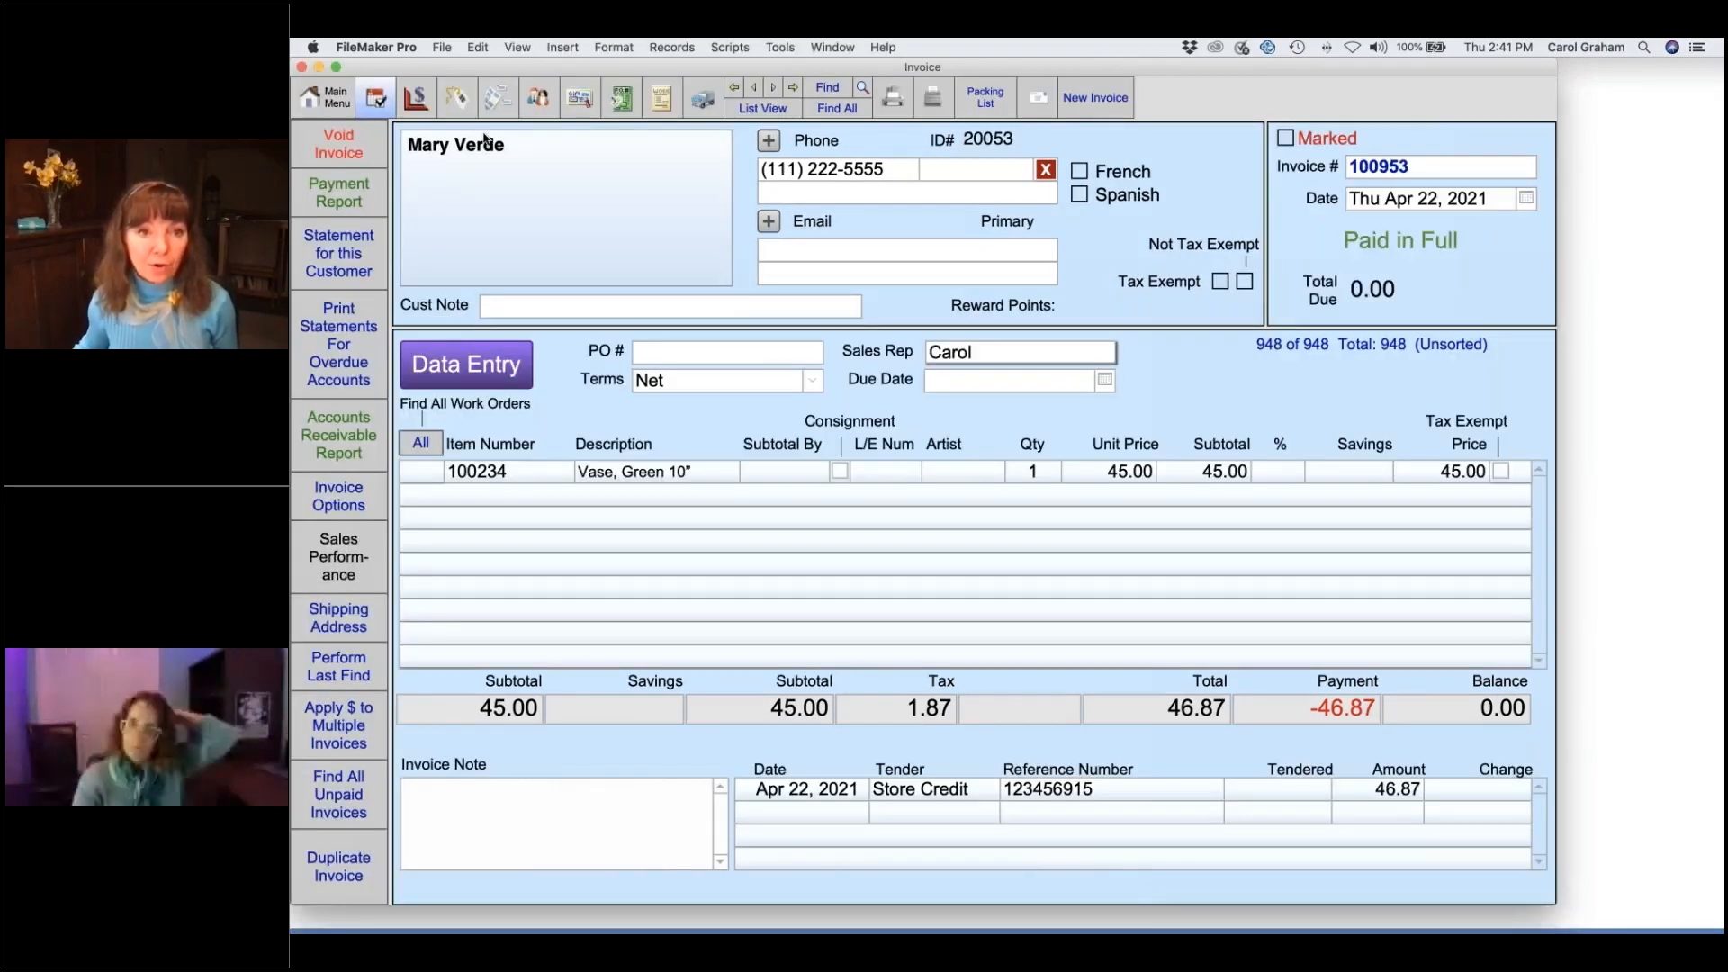
{"action": "left_click", "coordinate": [580, 97]}
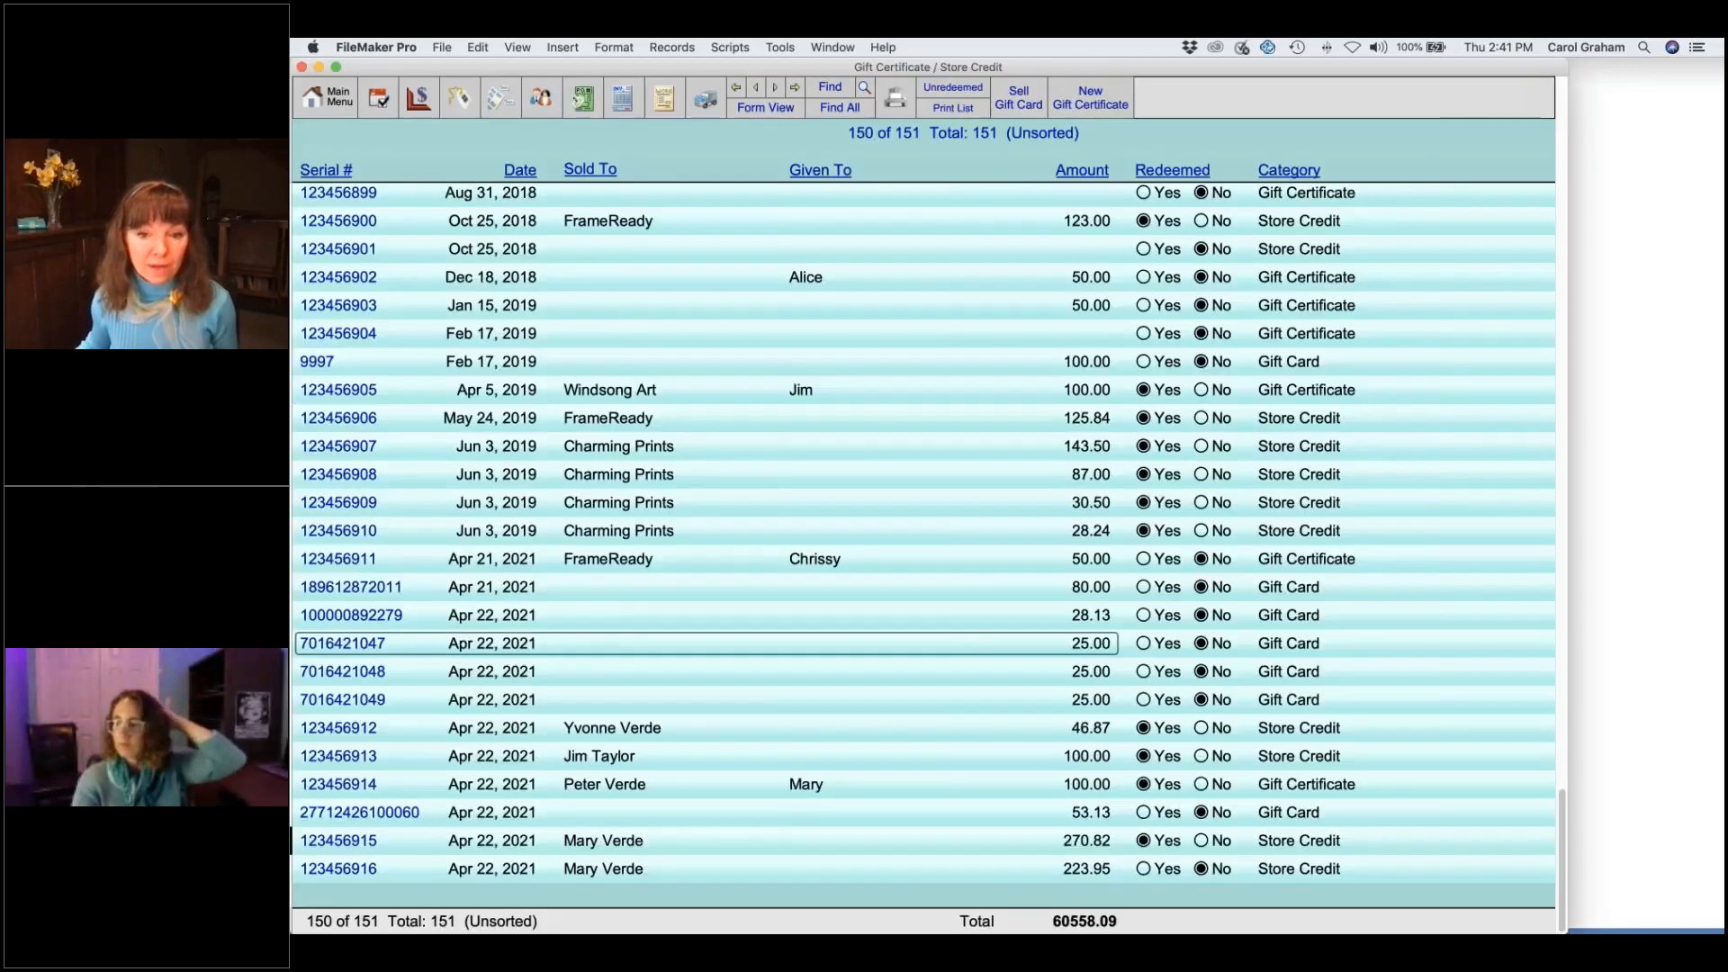
- Select the customer's last store credit, 123456916, then return to invoice 100953
{"action": "left_click", "coordinate": [1092, 875]}
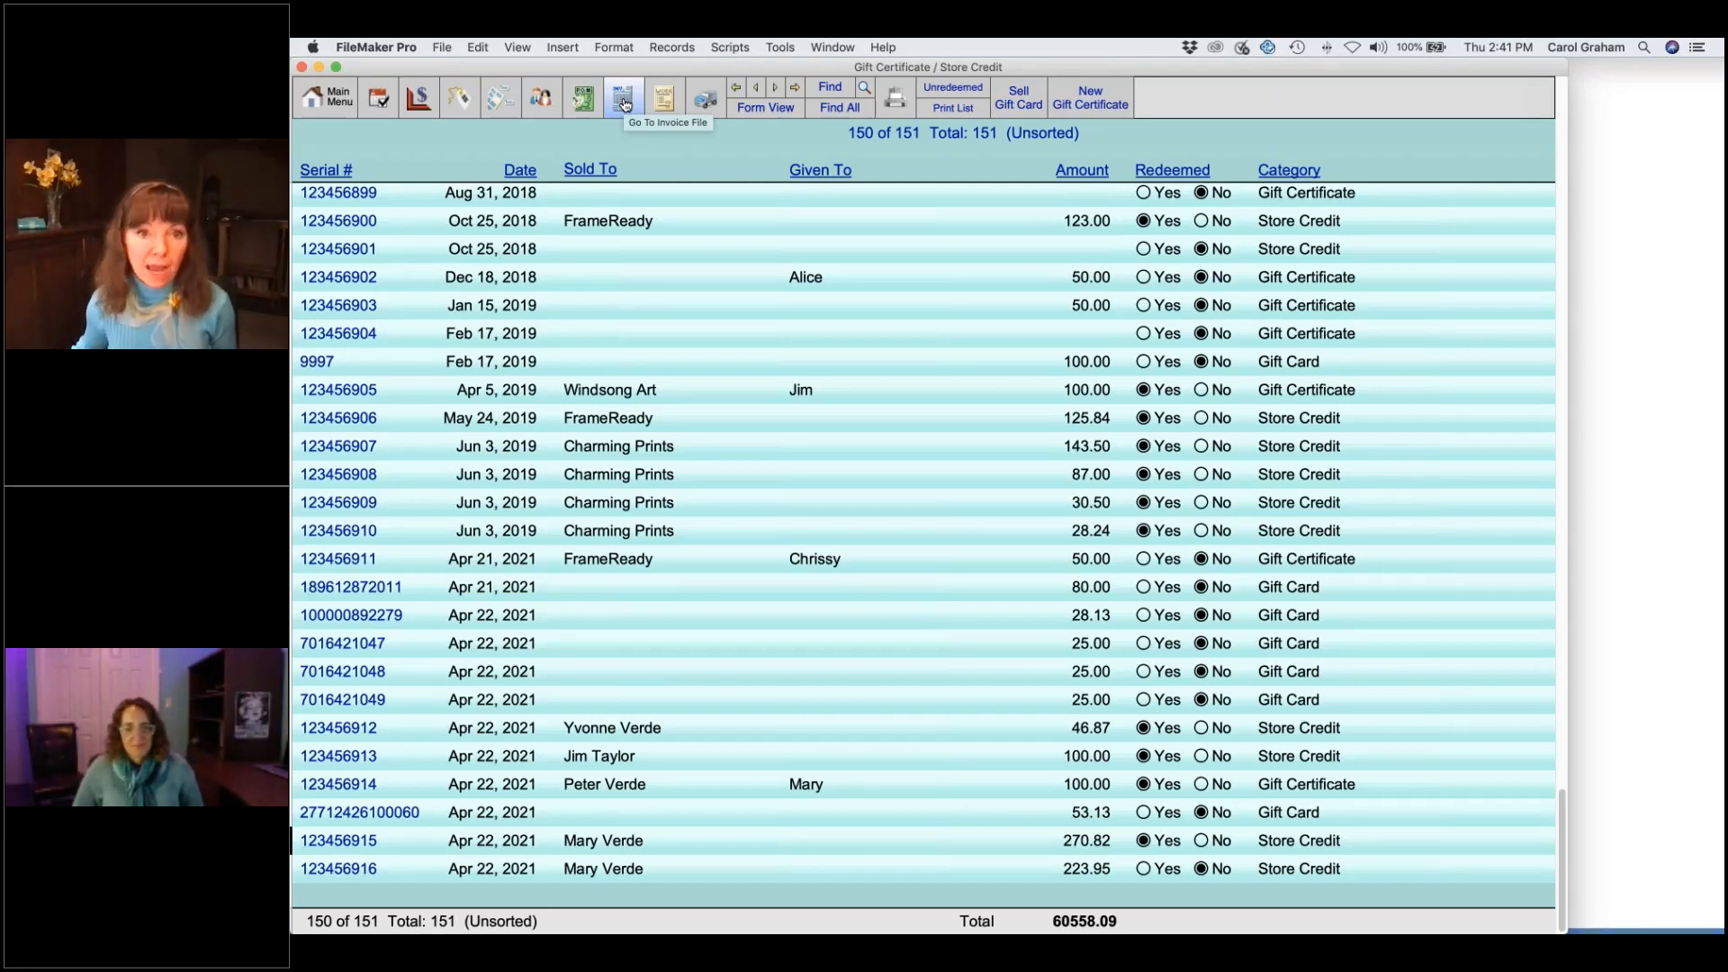
{"action": "left_click", "coordinate": [624, 104]}
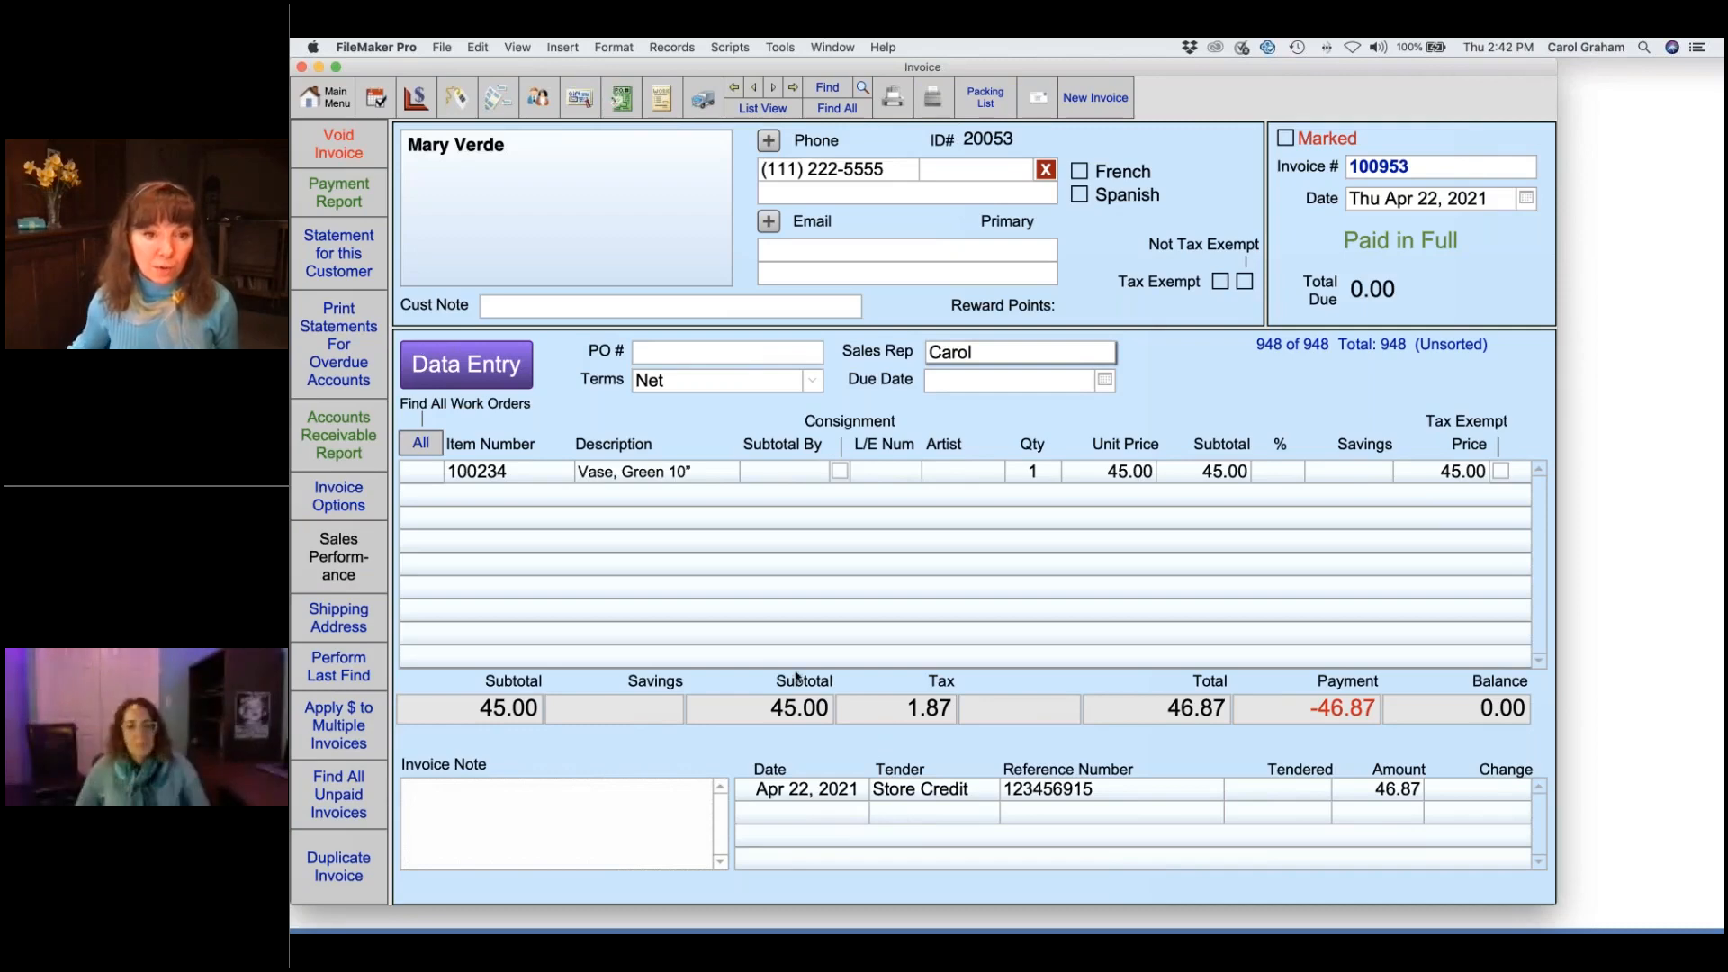
- Put invoice 100953 into data entry and delete its store credit payment line
{"action": "left_click", "coordinate": [499, 367]}
{"action": "left_click", "coordinate": [736, 365]}
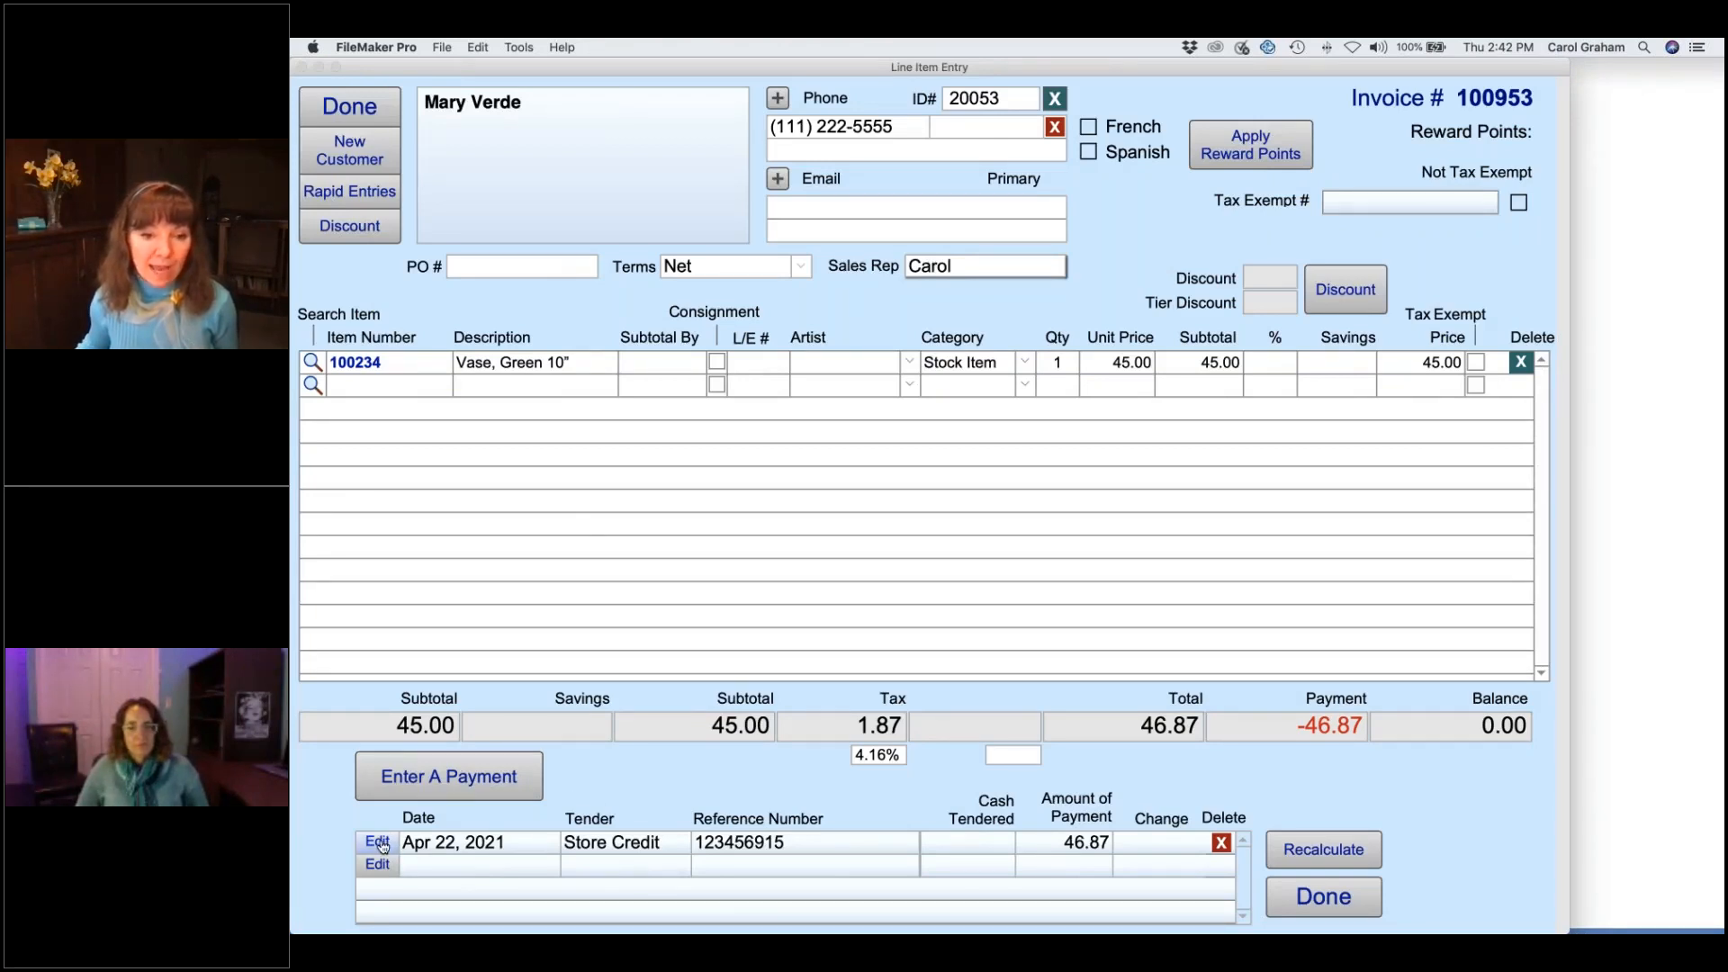
{"action": "left_click", "coordinate": [378, 843]}
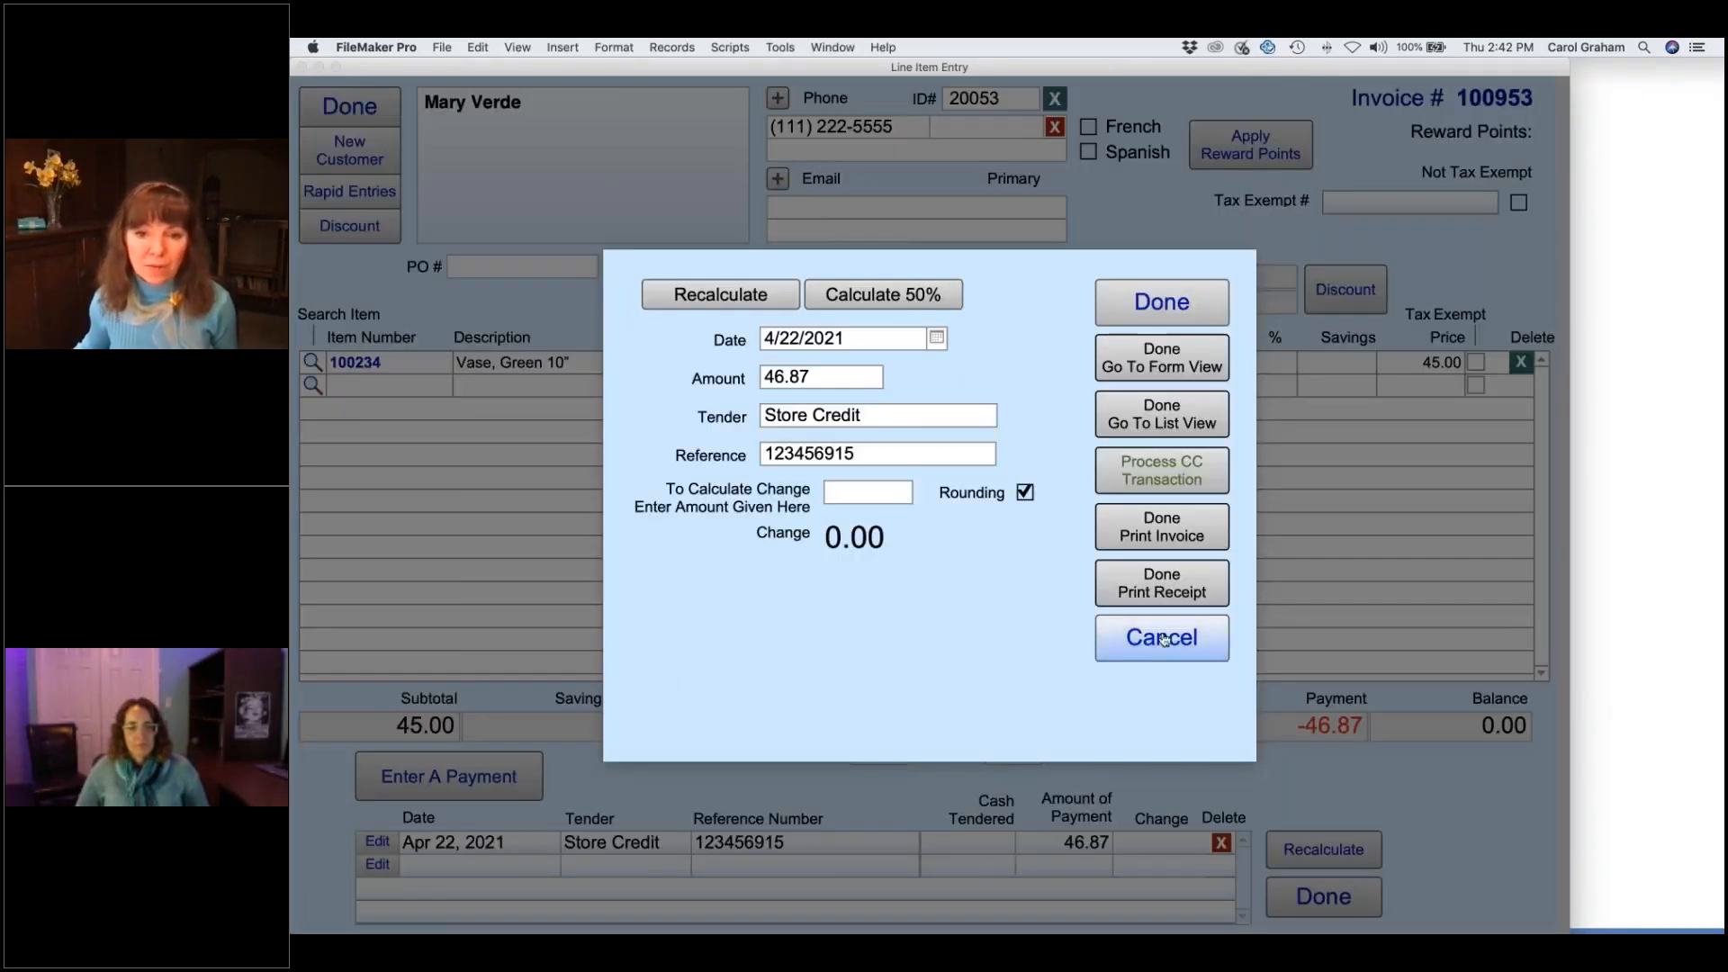
{"action": "left_click", "coordinate": [1158, 639]}
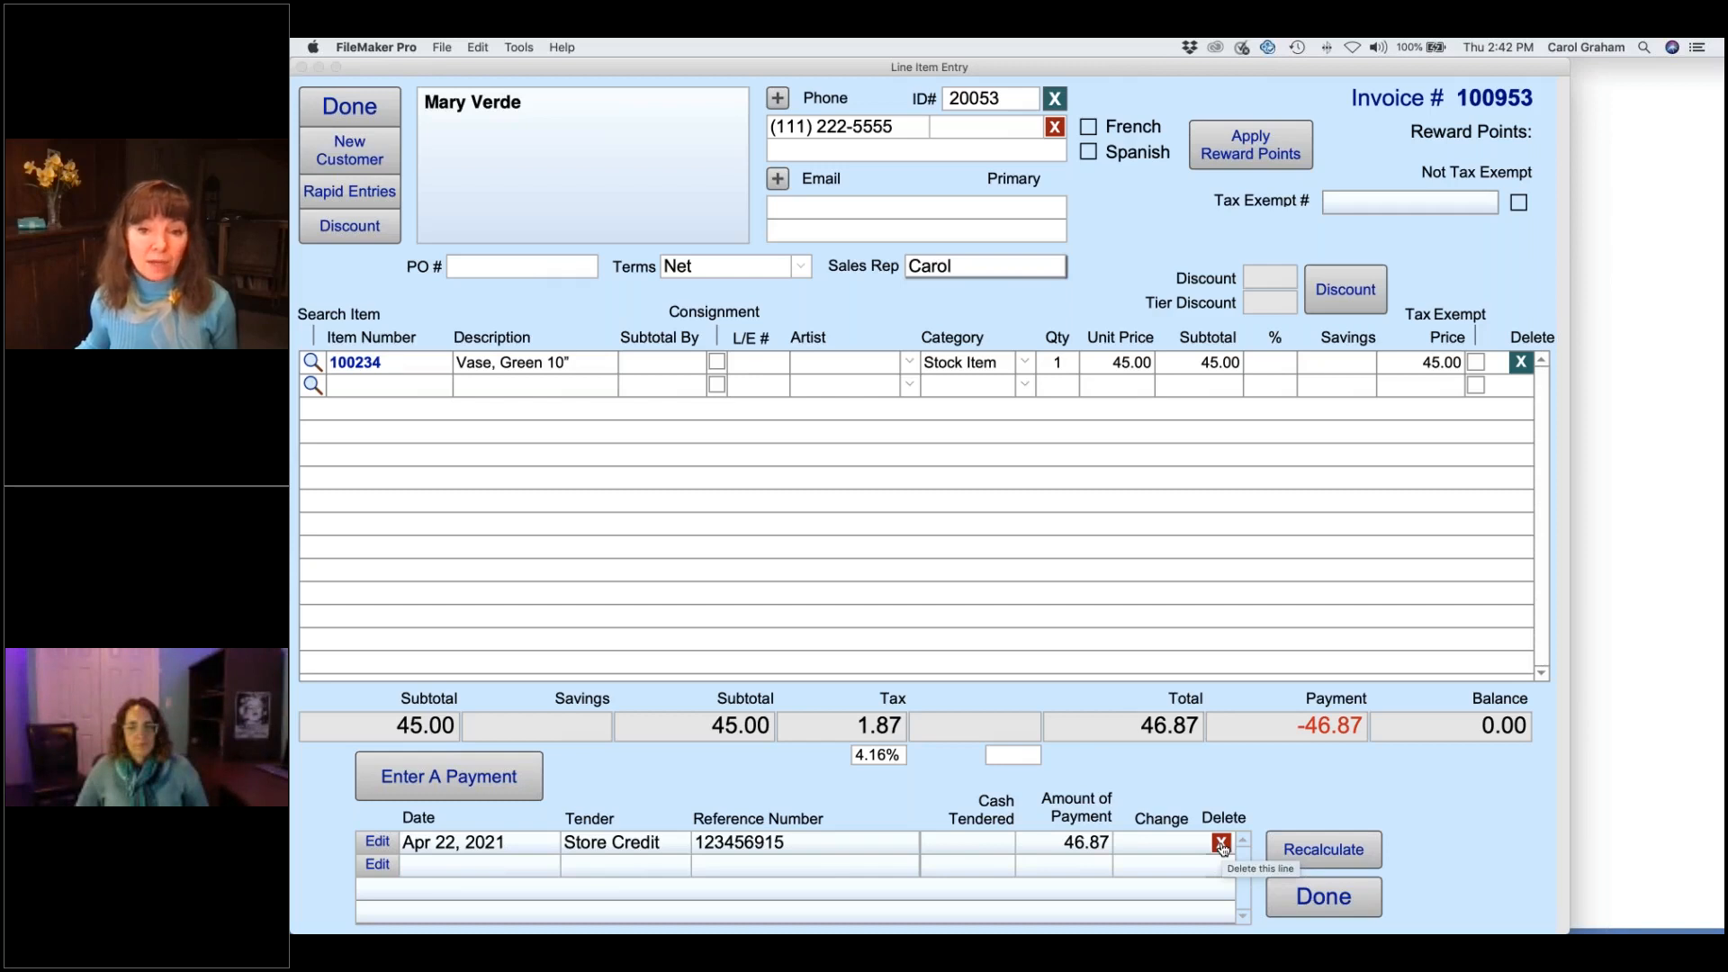
{"action": "left_click", "coordinate": [1221, 843]}
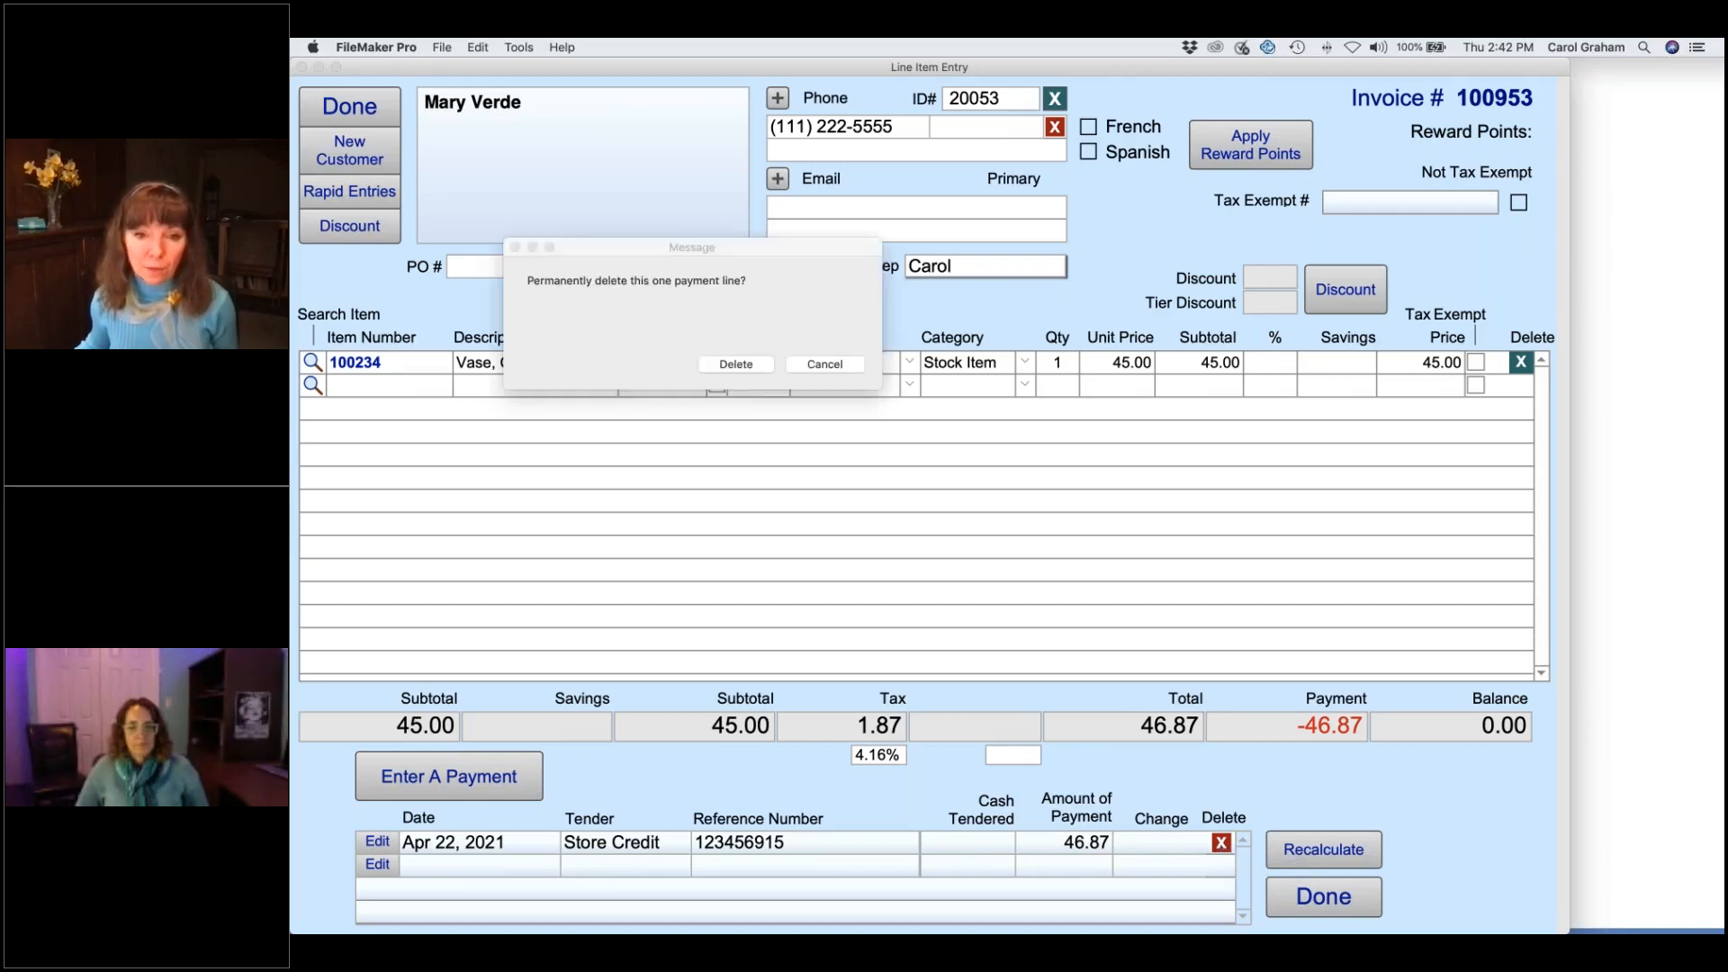
{"action": "left_click", "coordinate": [736, 365]}
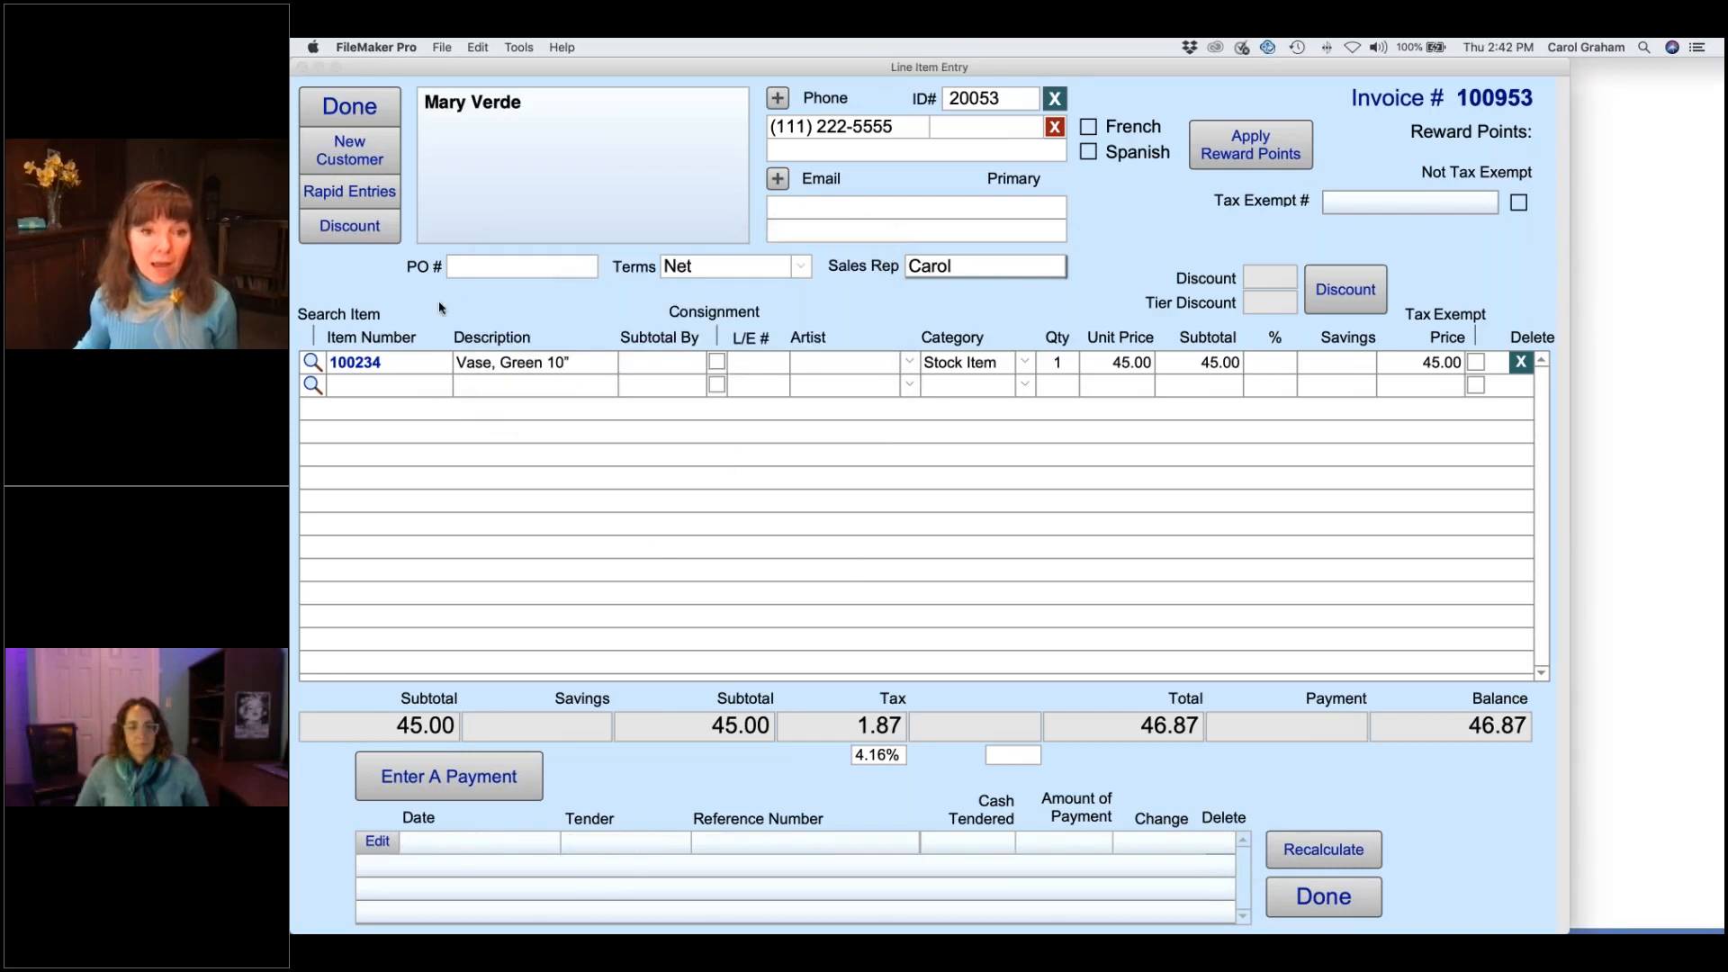
- Enter a 46.87 VISA payment instead, declining the customer's available store credit
{"action": "left_click", "coordinate": [460, 765]}
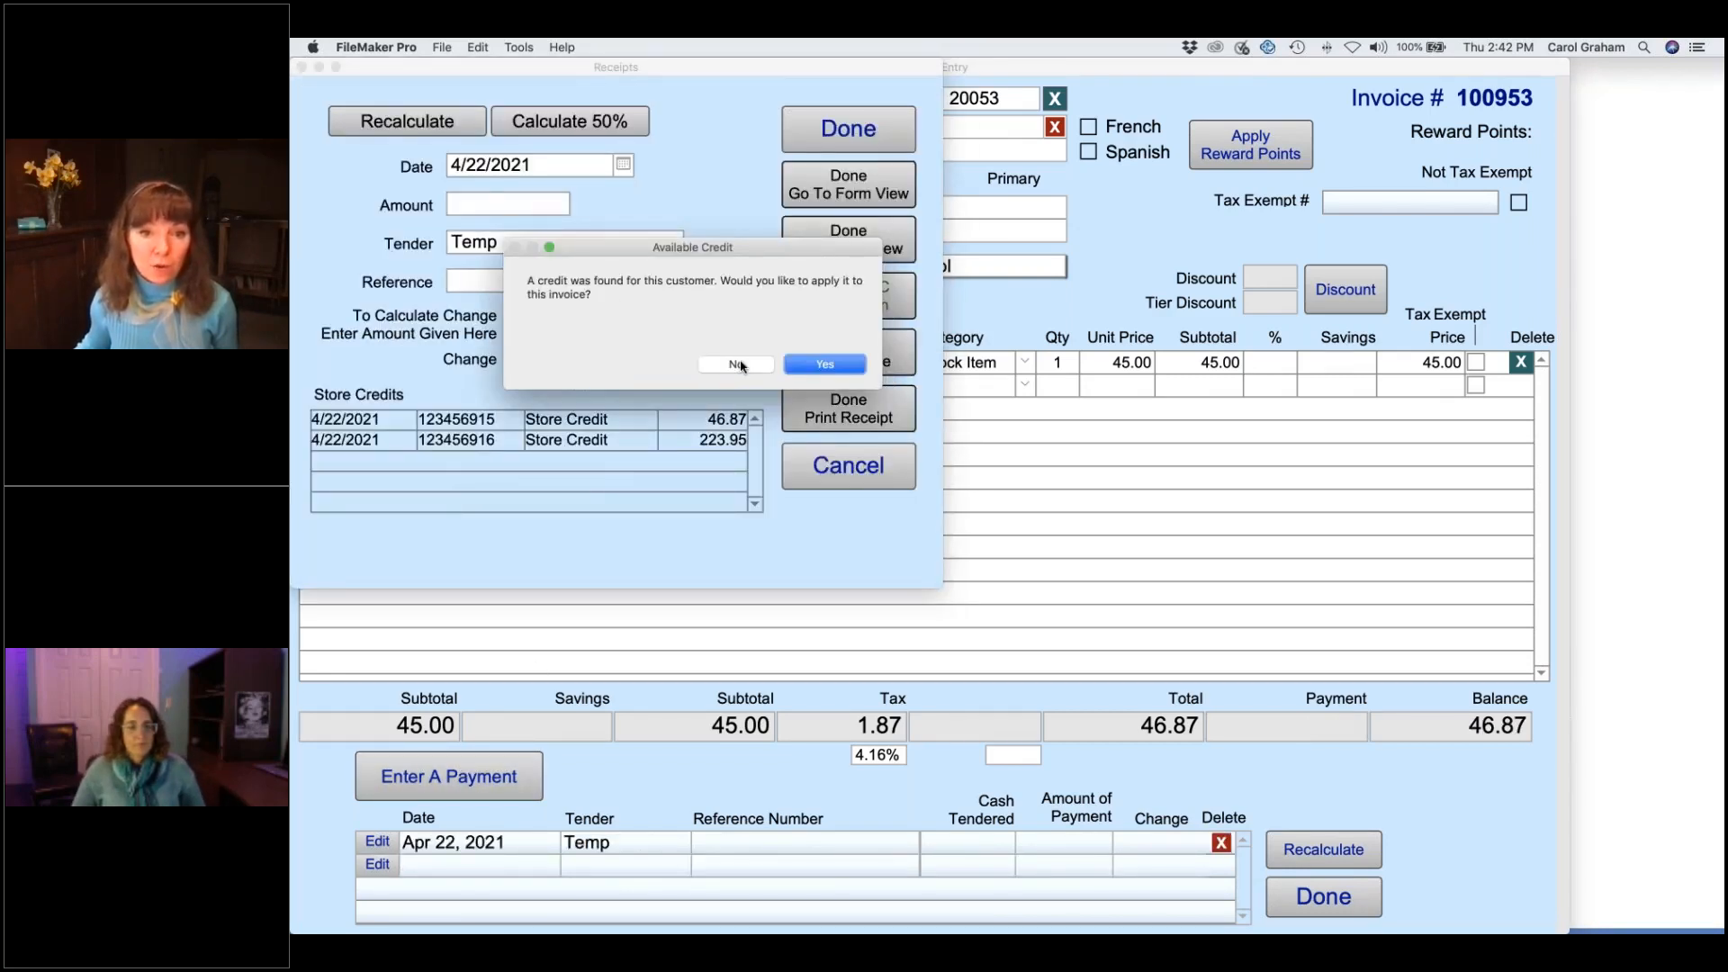
{"action": "left_click", "coordinate": [738, 365]}
{"action": "left_click", "coordinate": [475, 315]}
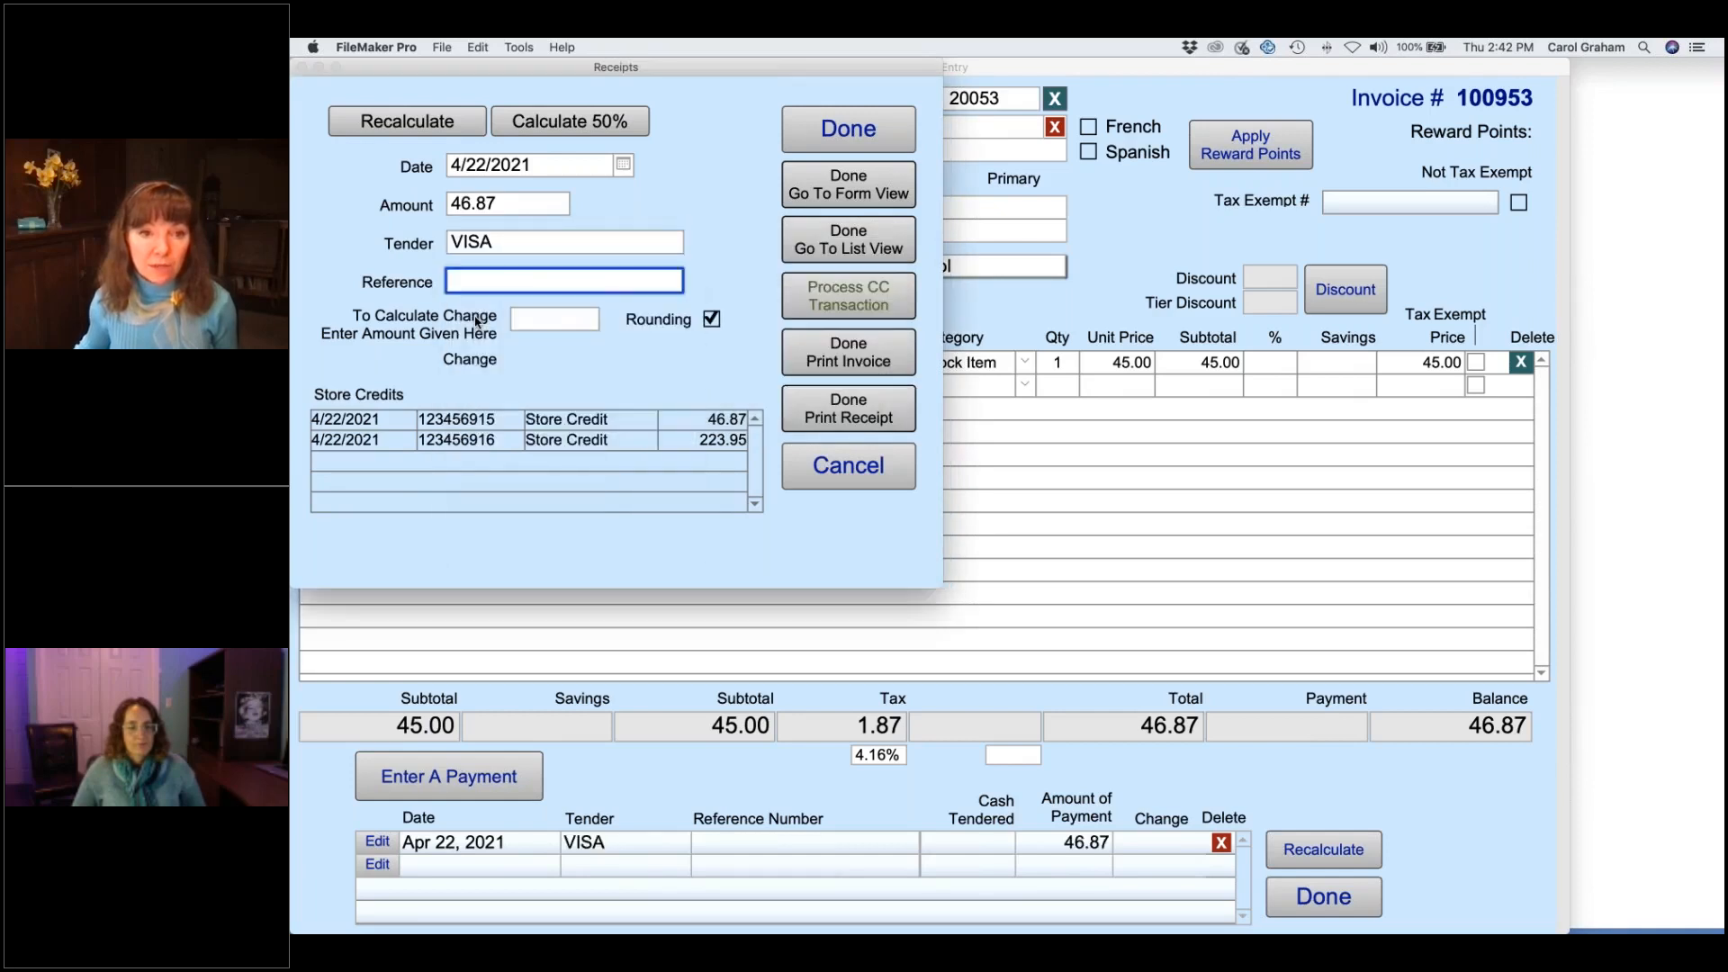
{"action": "left_click", "coordinate": [862, 189]}
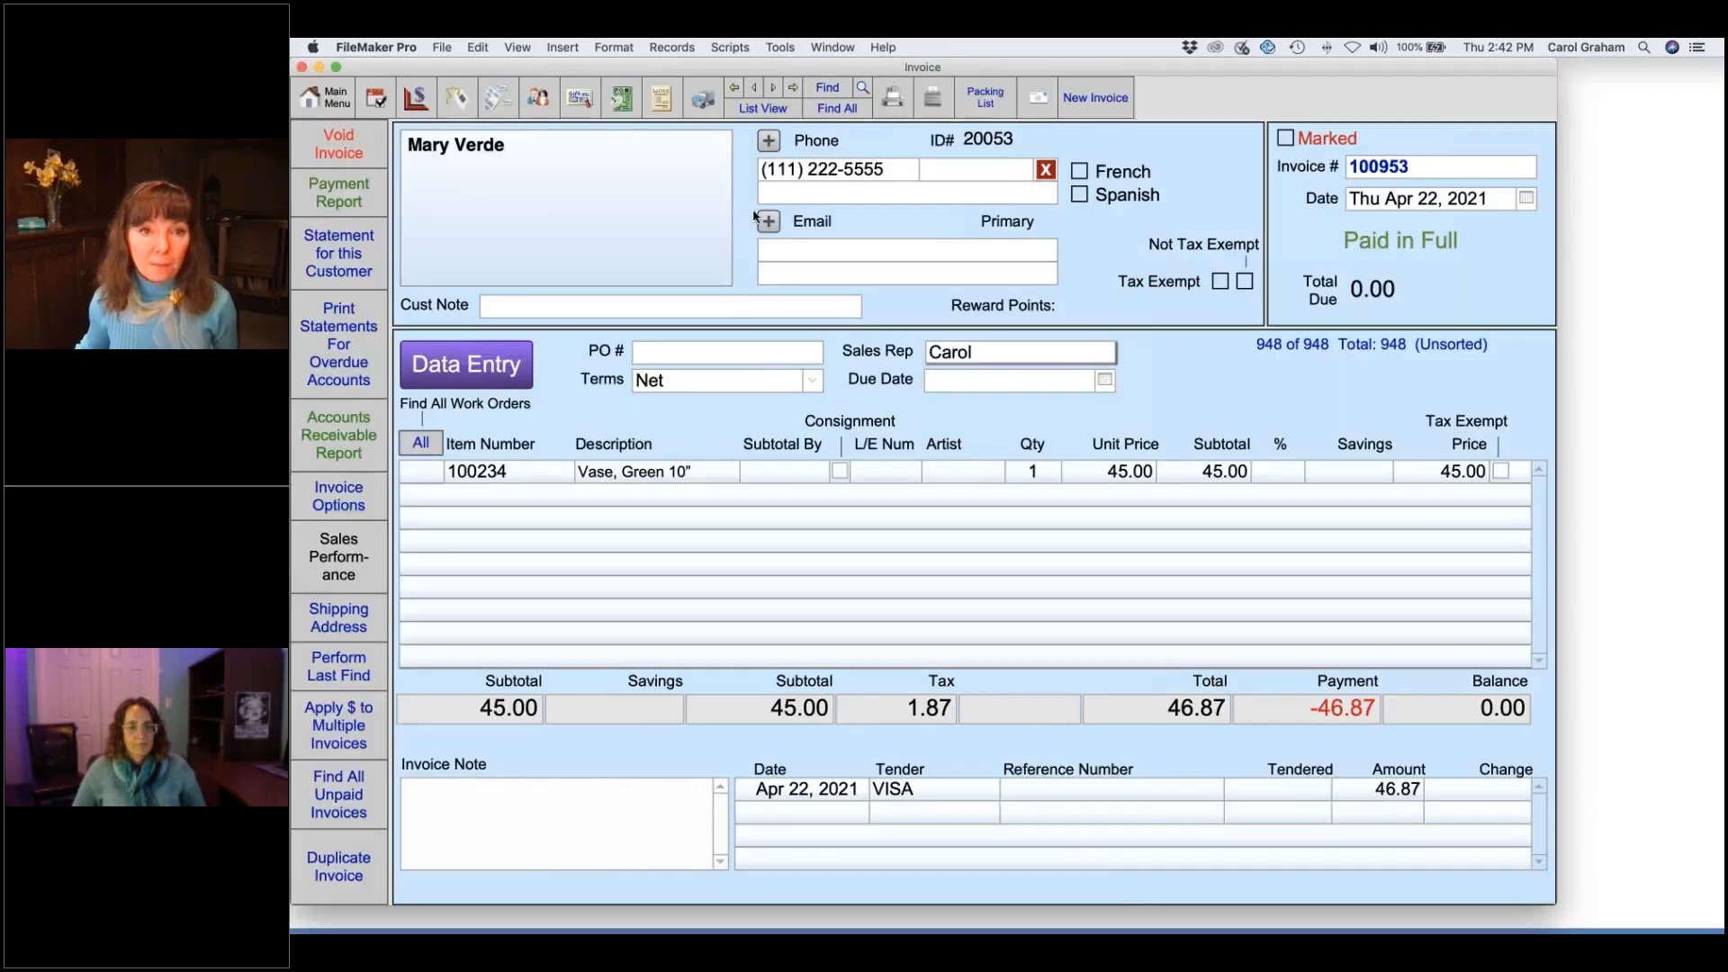
- Open the 223.95 store credit 123456916, then step back to store credit 123456915
{"action": "left_click", "coordinate": [578, 99]}
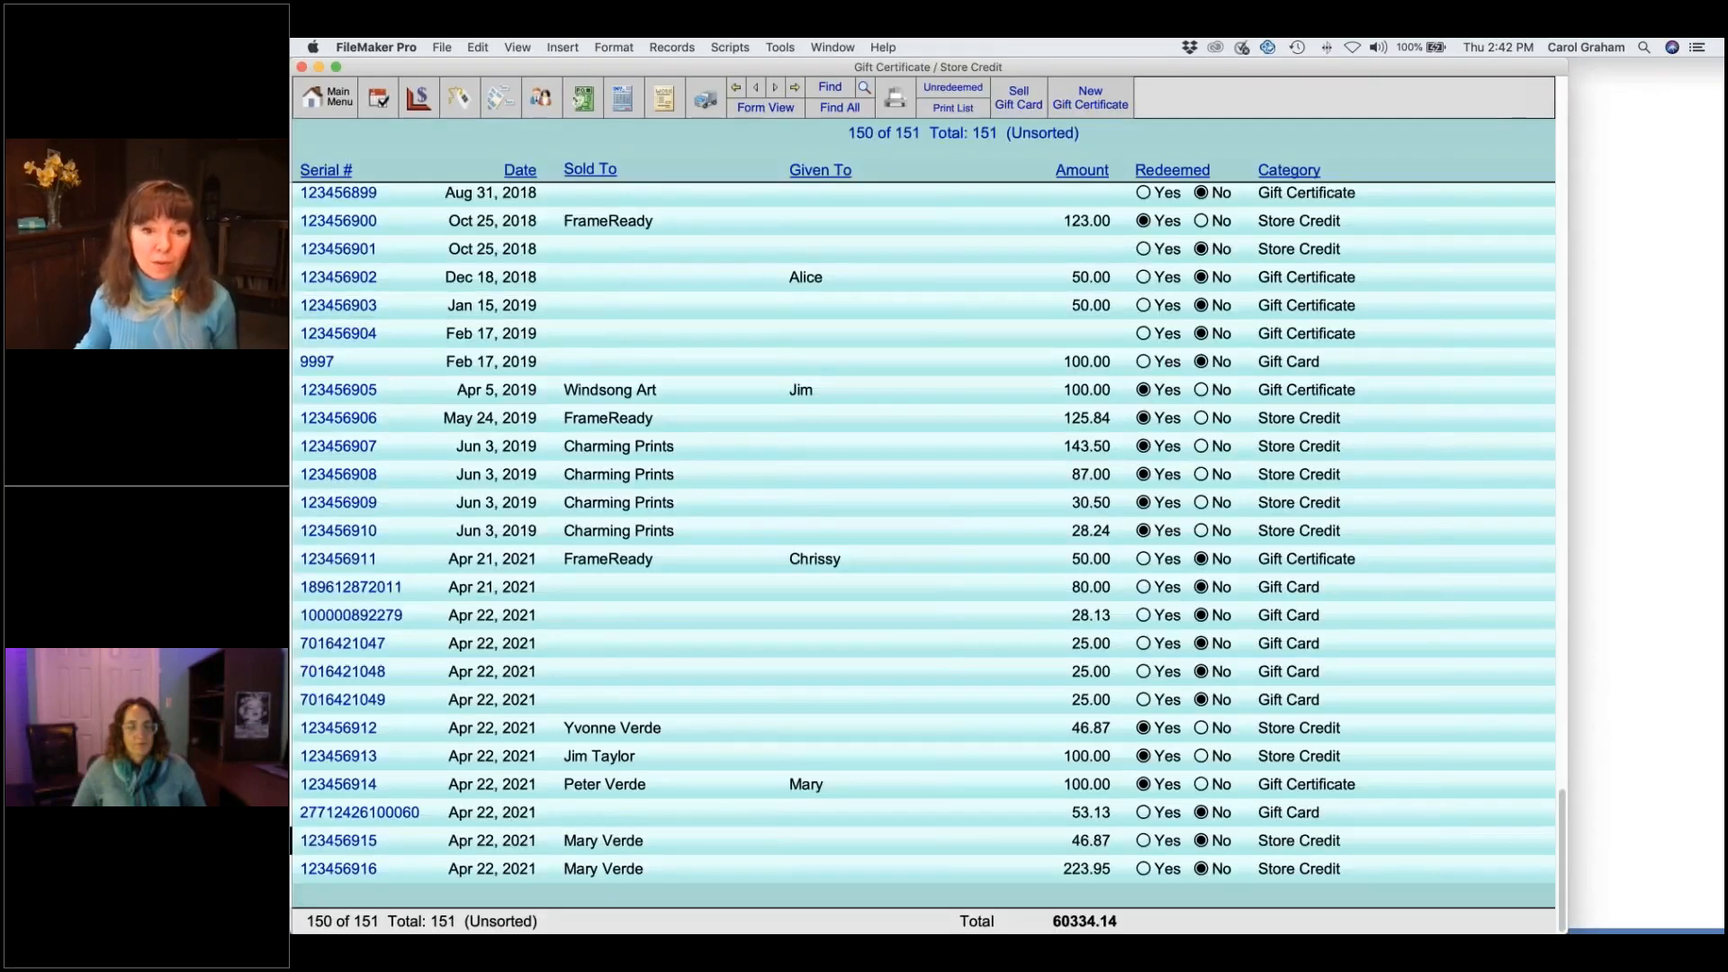
{"action": "left_click", "coordinate": [593, 872]}
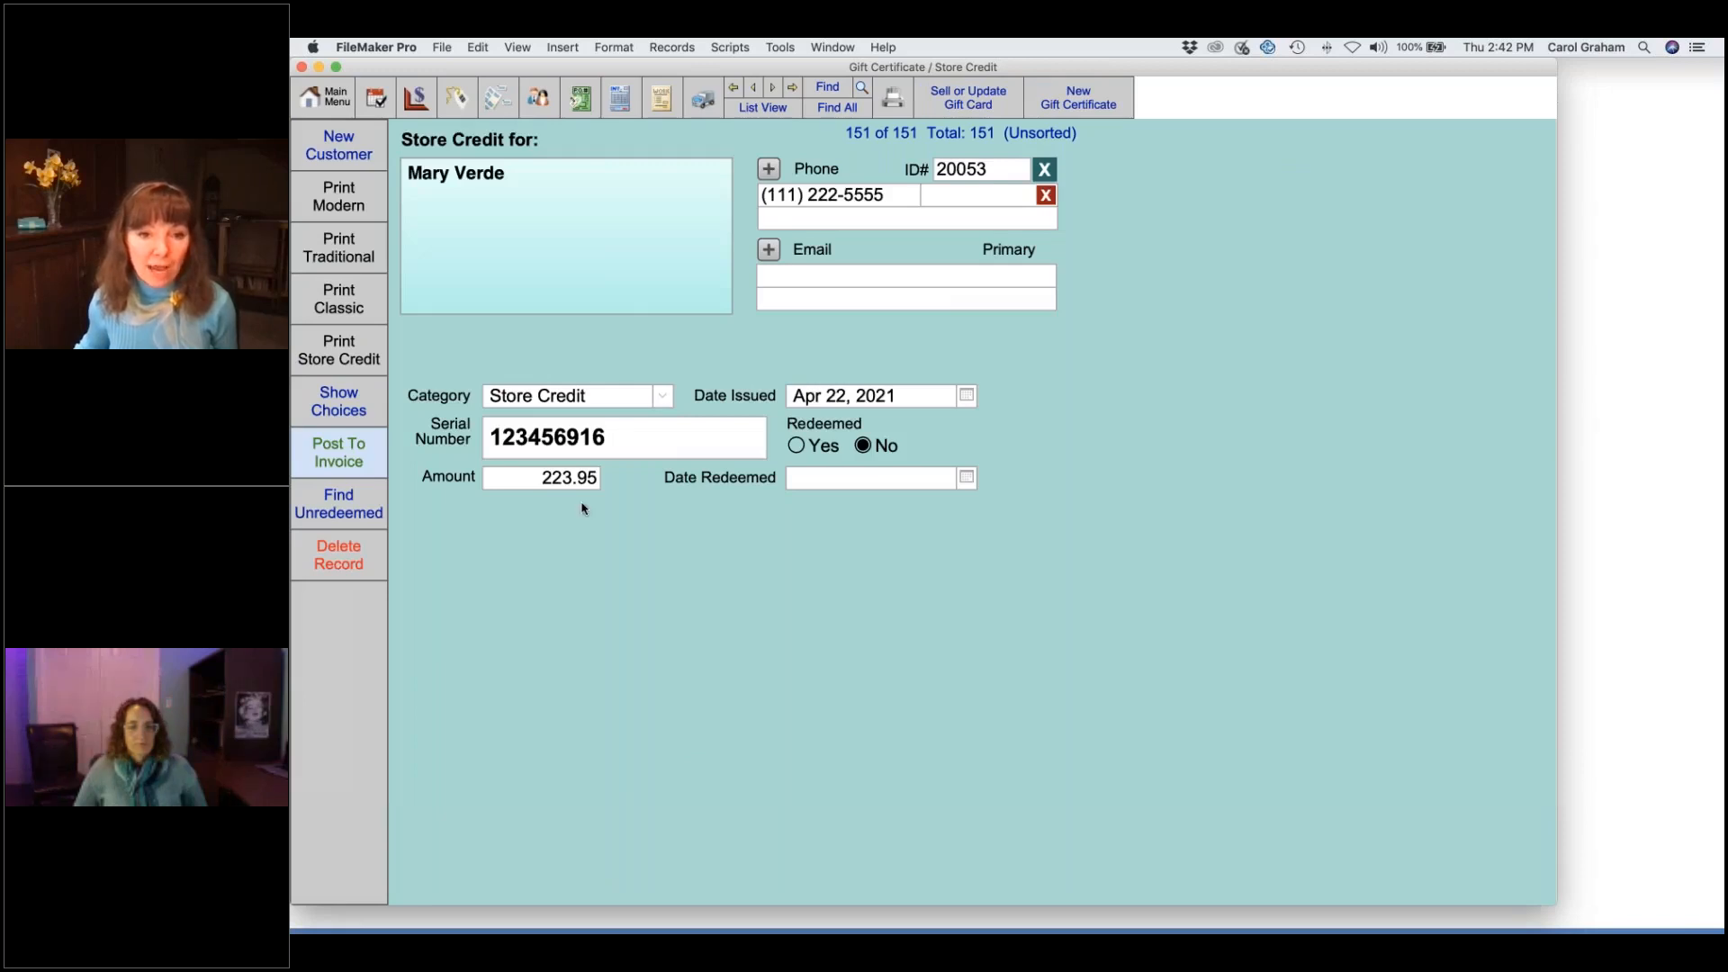
{"action": "left_click", "coordinate": [532, 482]}
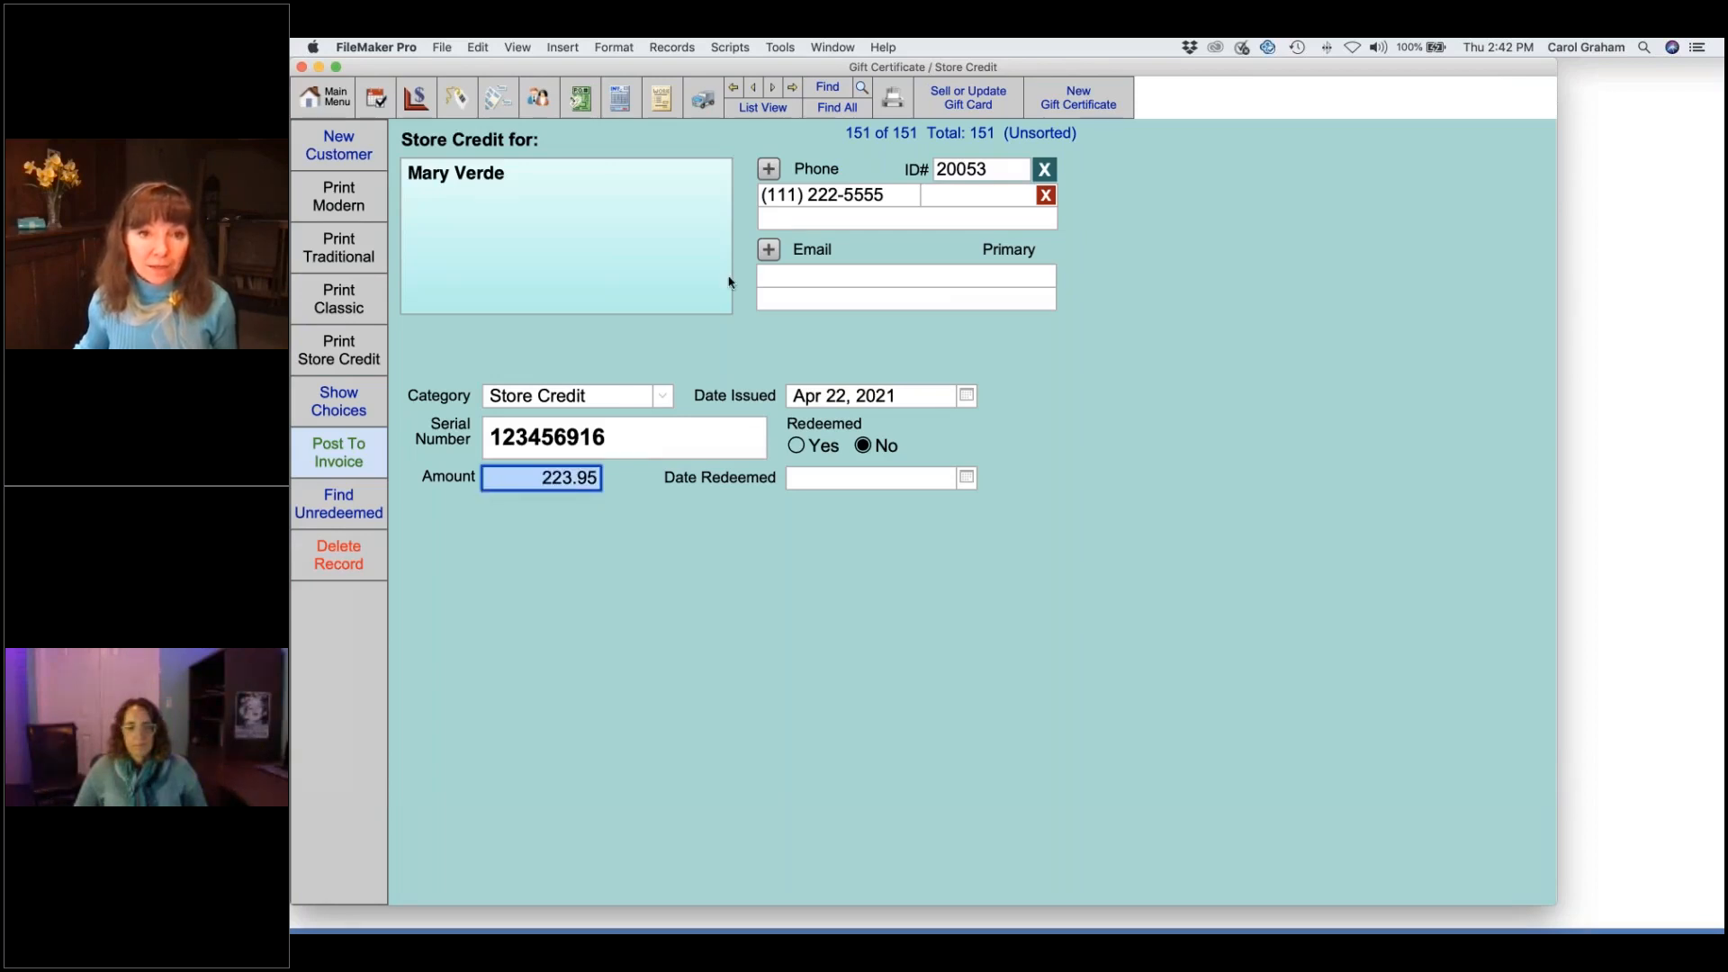
{"action": "left_click", "coordinate": [754, 91]}
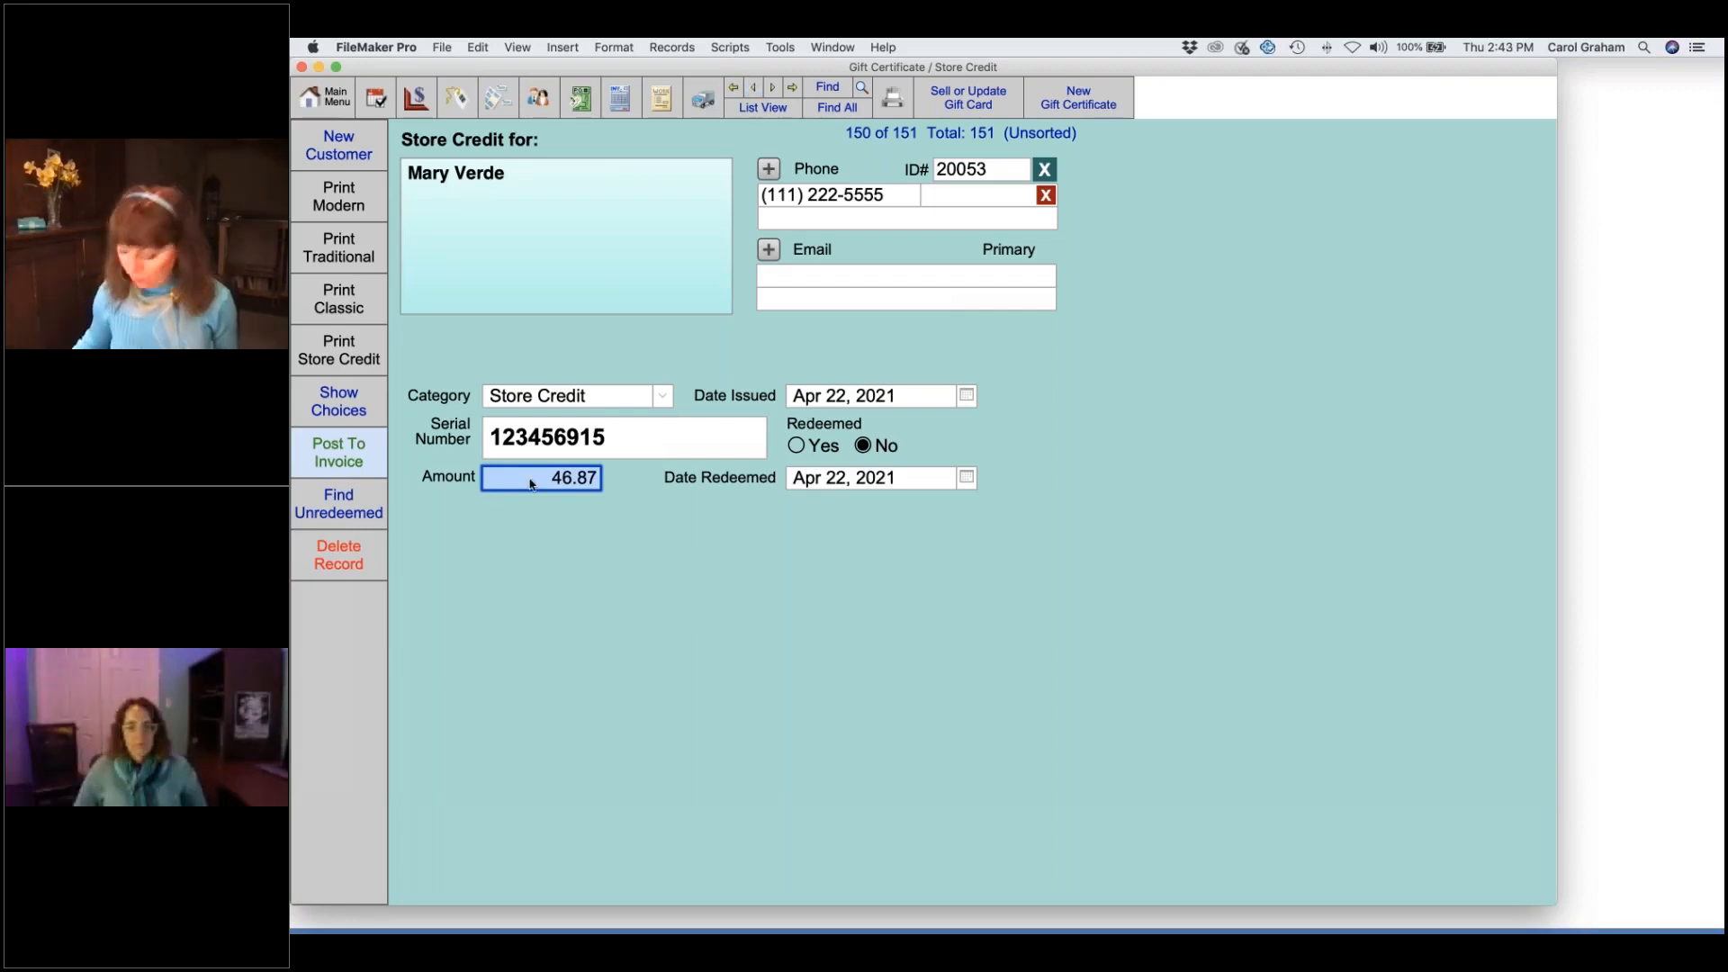
- Change store credit 123456915's amount to 270.85 and clear its redemption date
{"action": "type", "text": "270.85"}
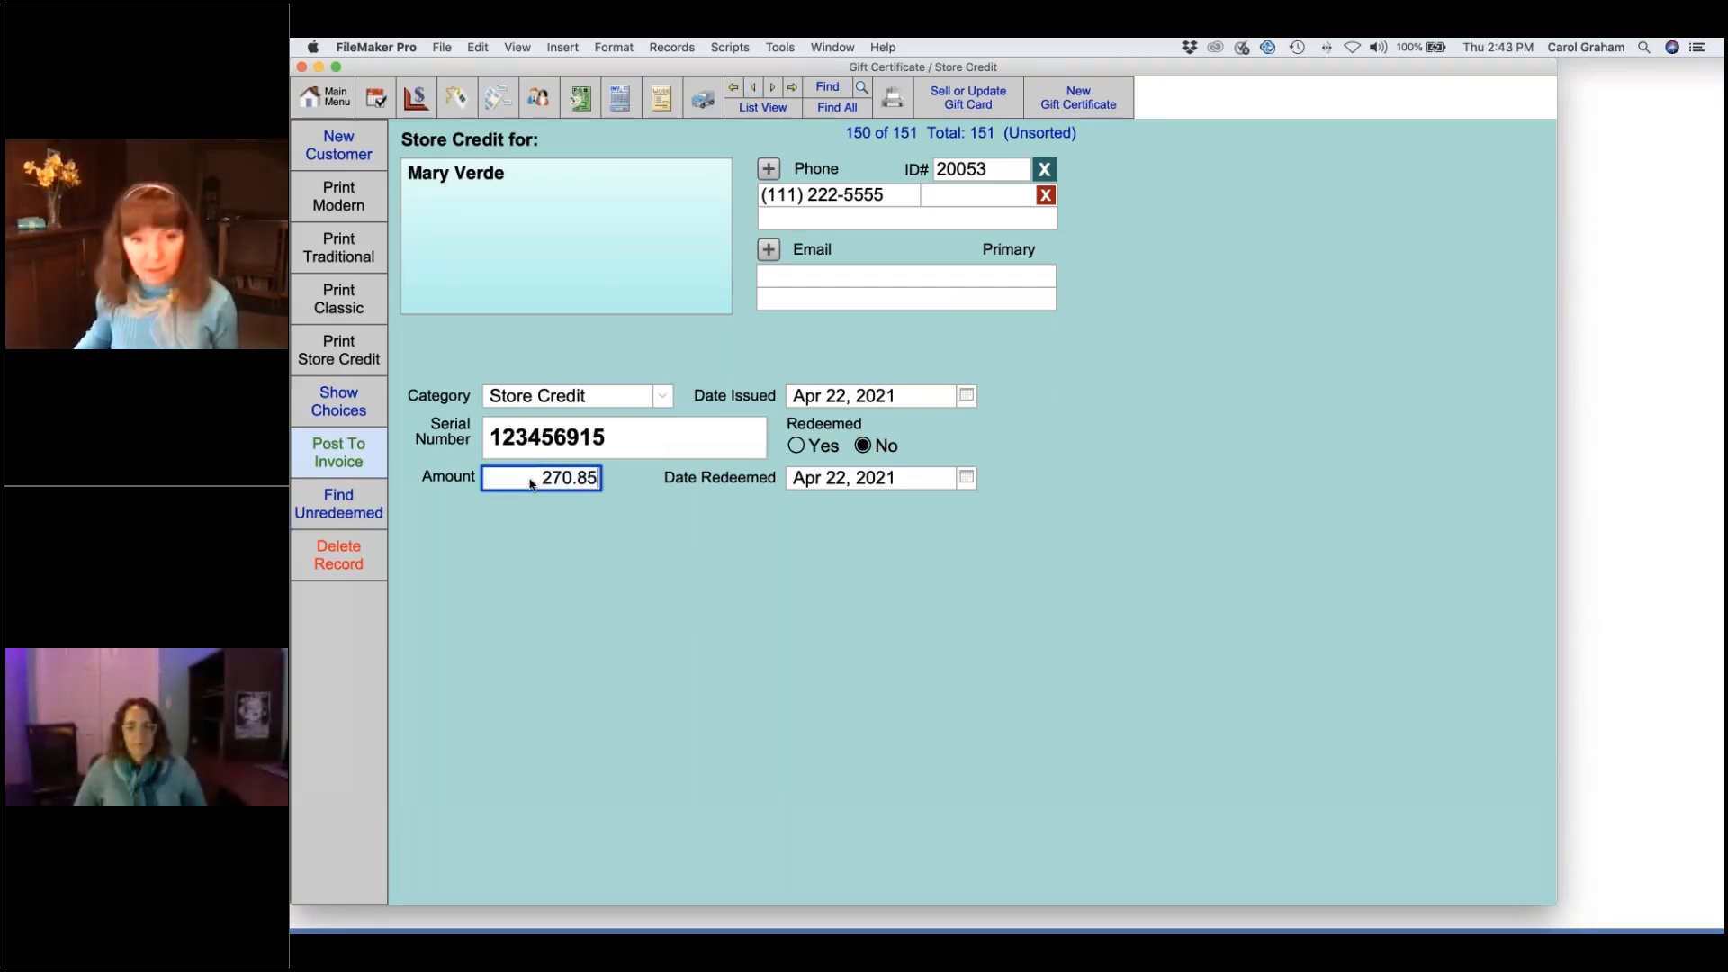
{"action": "left_click", "coordinate": [701, 504]}
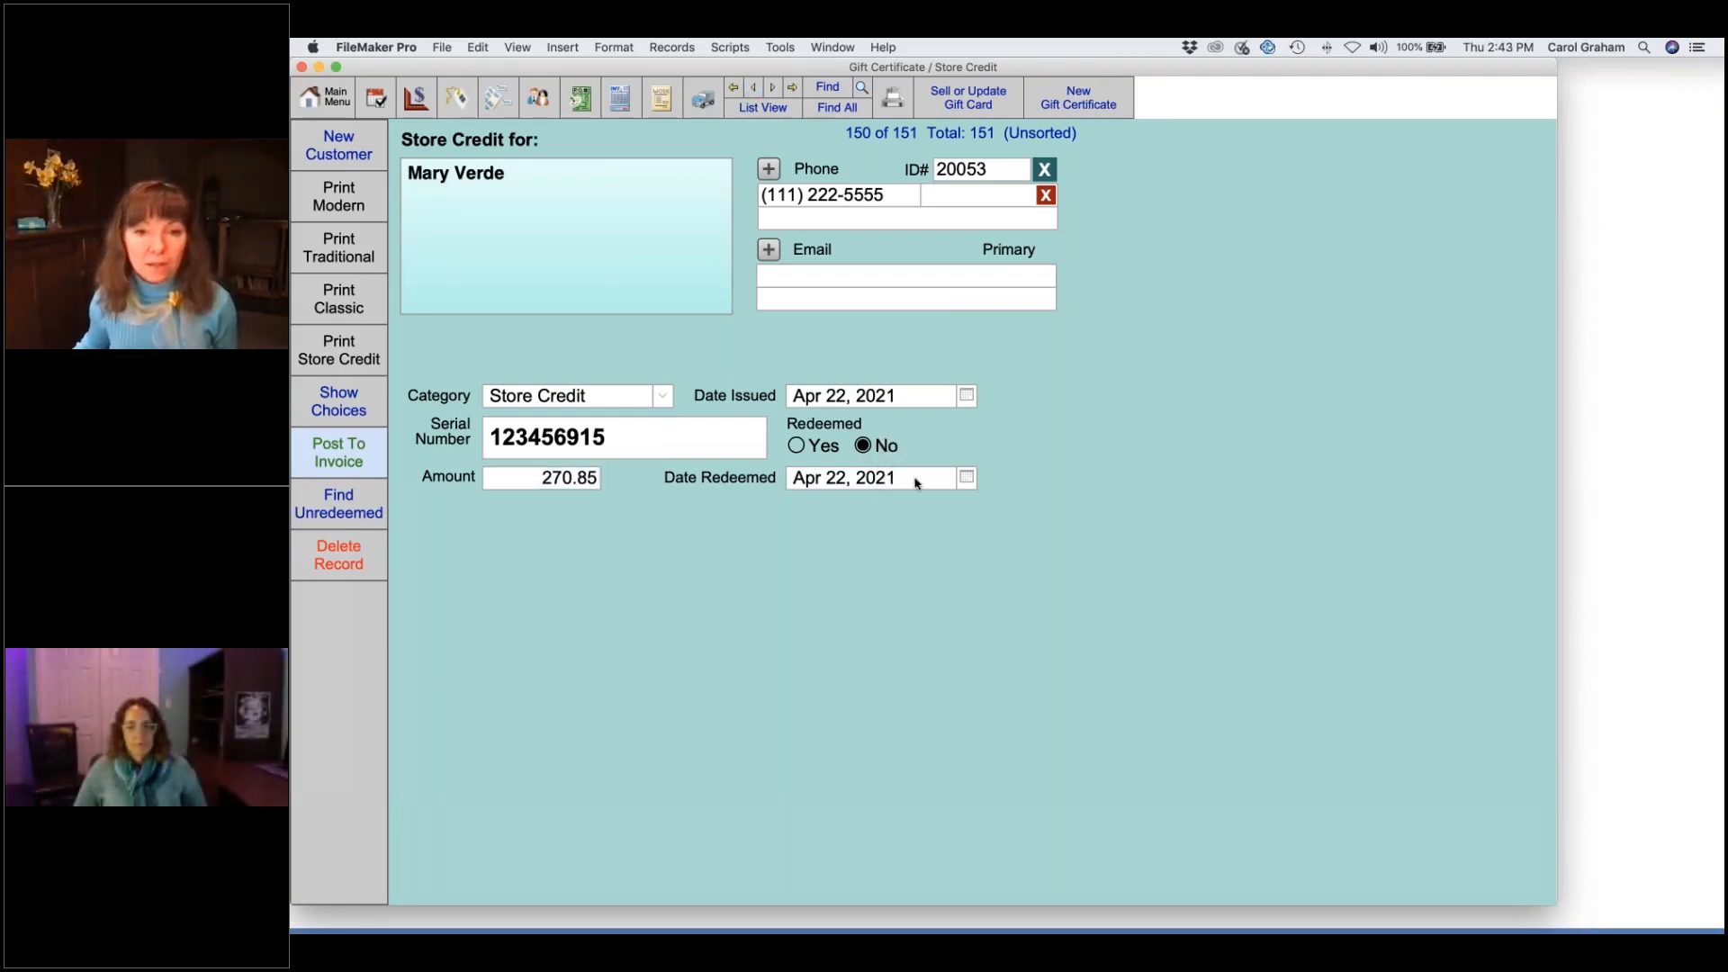
{"action": "left_click", "coordinate": [913, 480]}
{"action": "key", "text": "BackSpace"}
{"action": "left_click", "coordinate": [866, 551]}
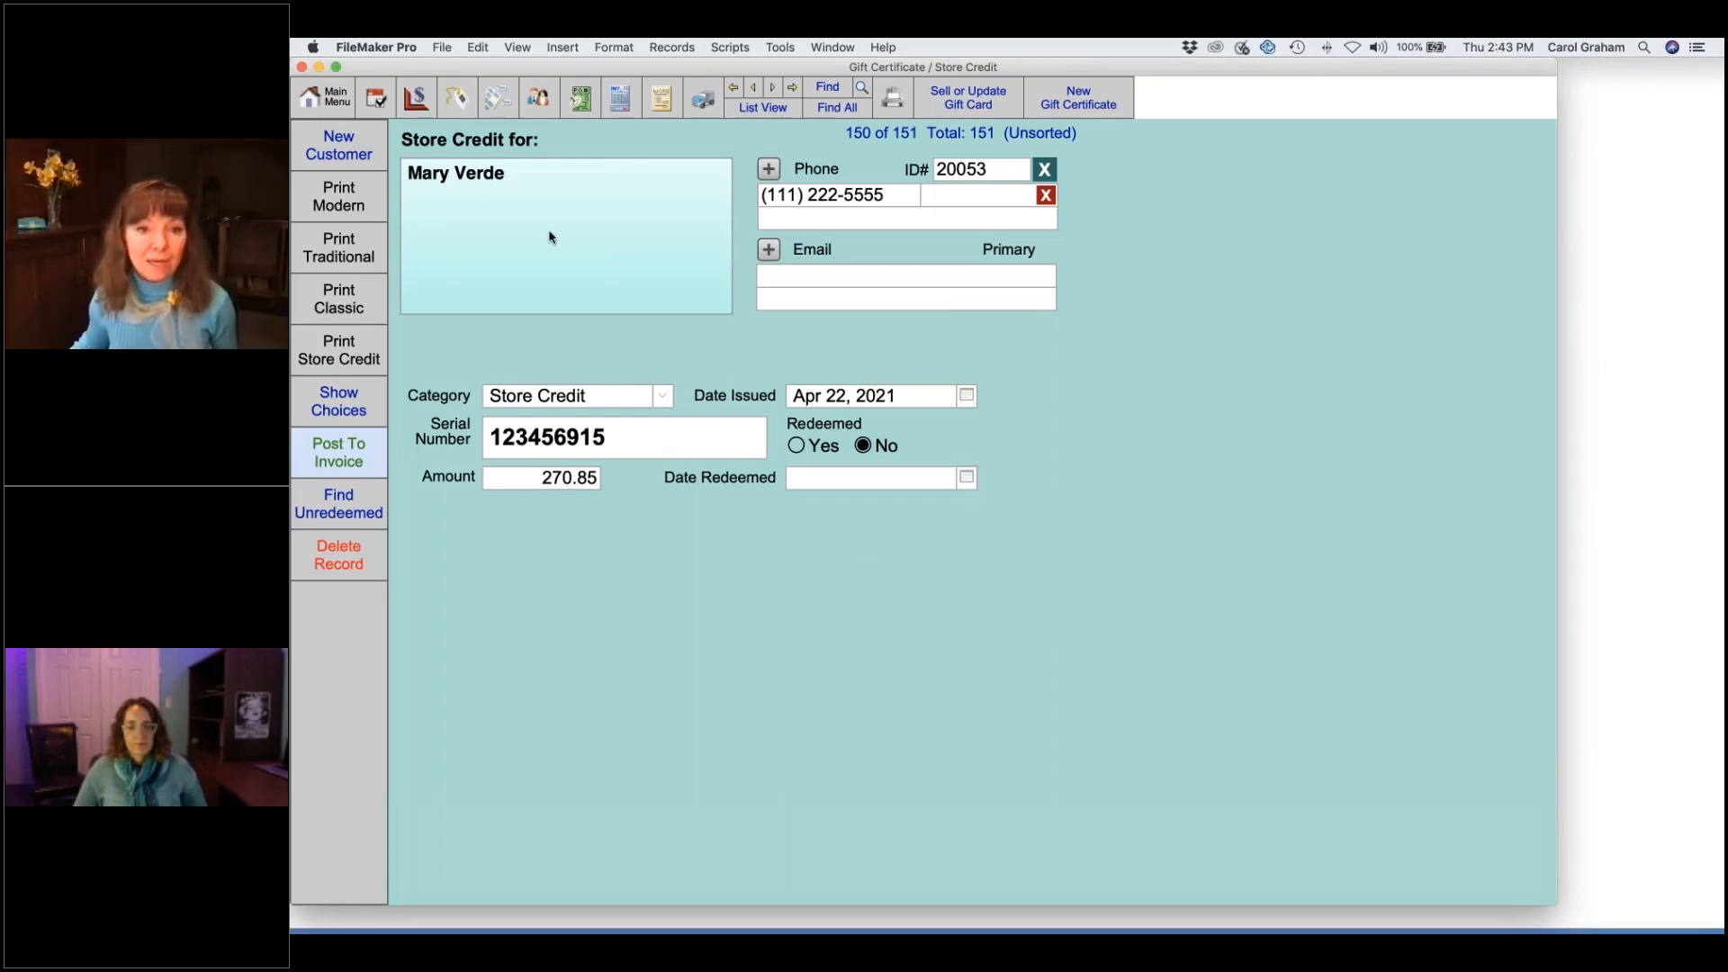
{"action": "left_click", "coordinate": [772, 87]}
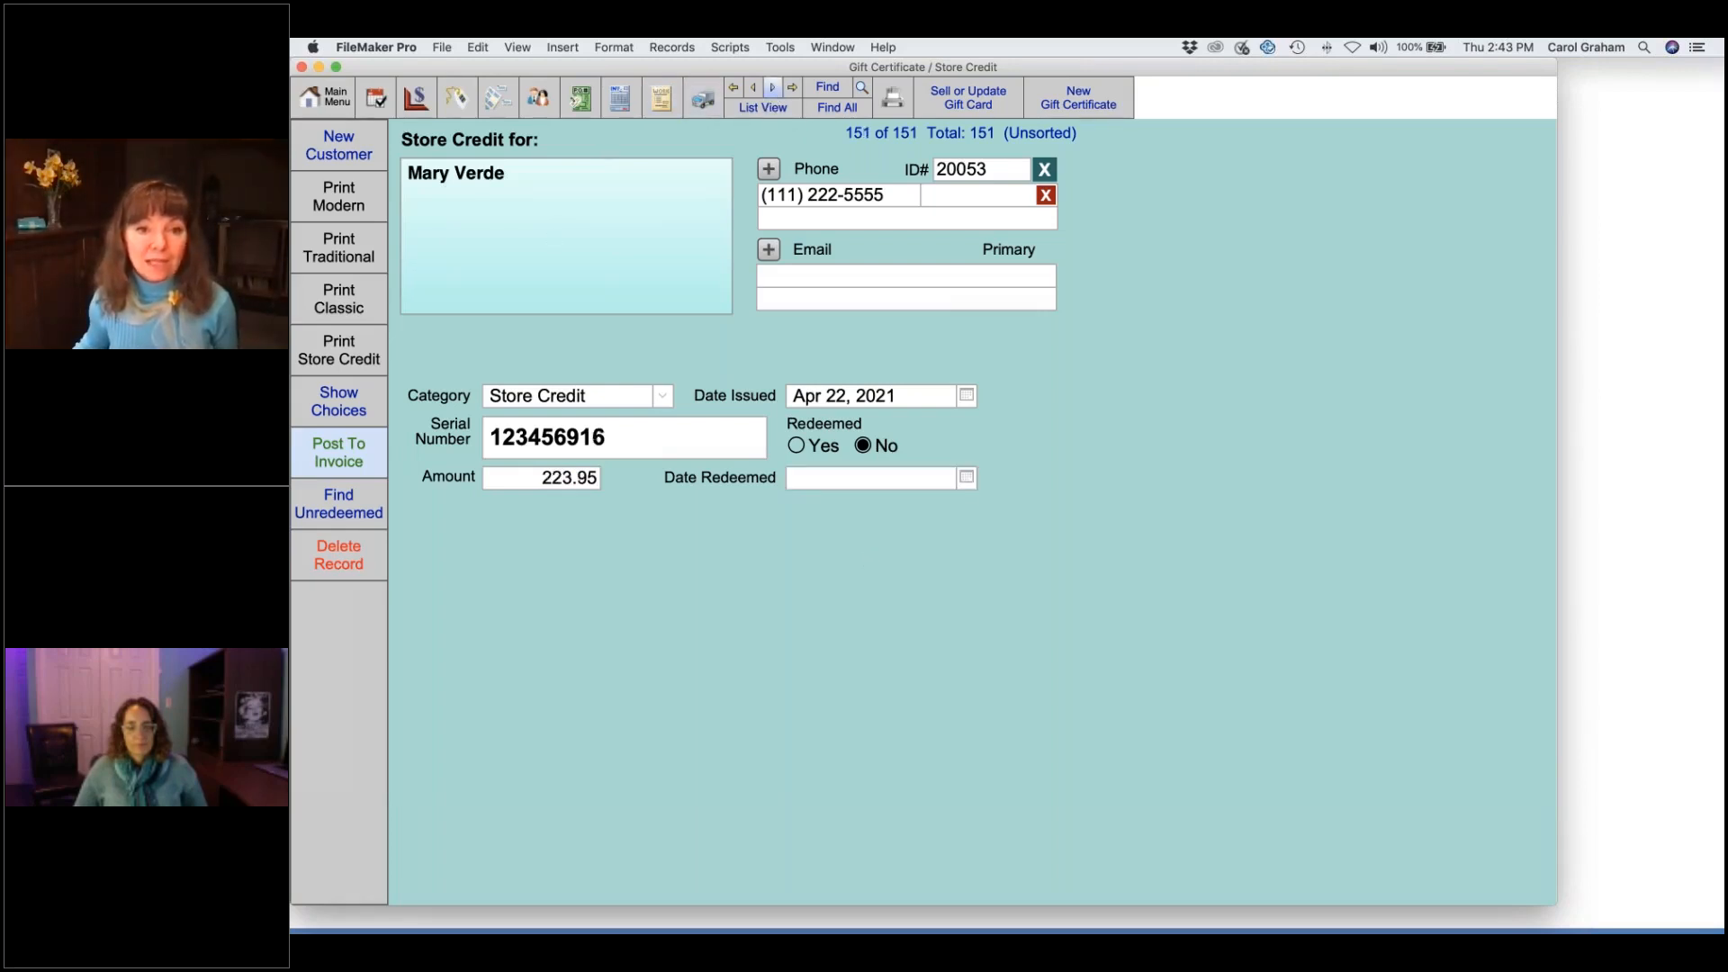
- Permanently delete duplicate store credit 123456916 for 223.95, then go back to invoice 100953
{"action": "left_click", "coordinate": [343, 561]}
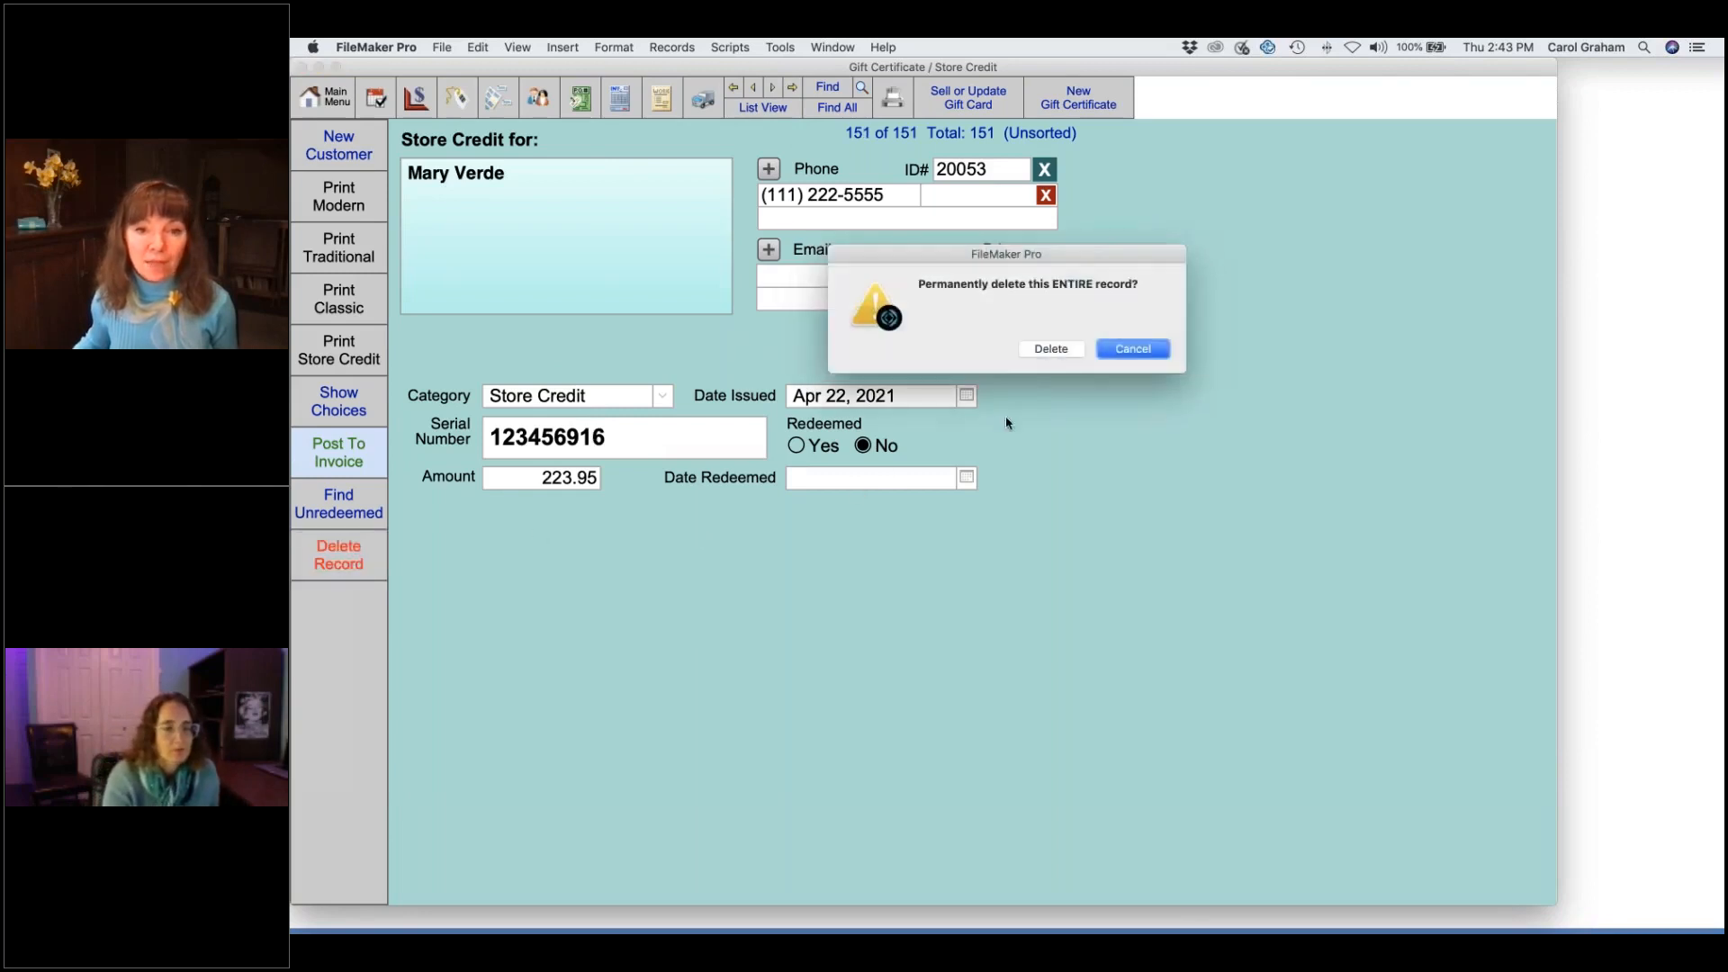
{"action": "left_click", "coordinate": [1060, 352]}
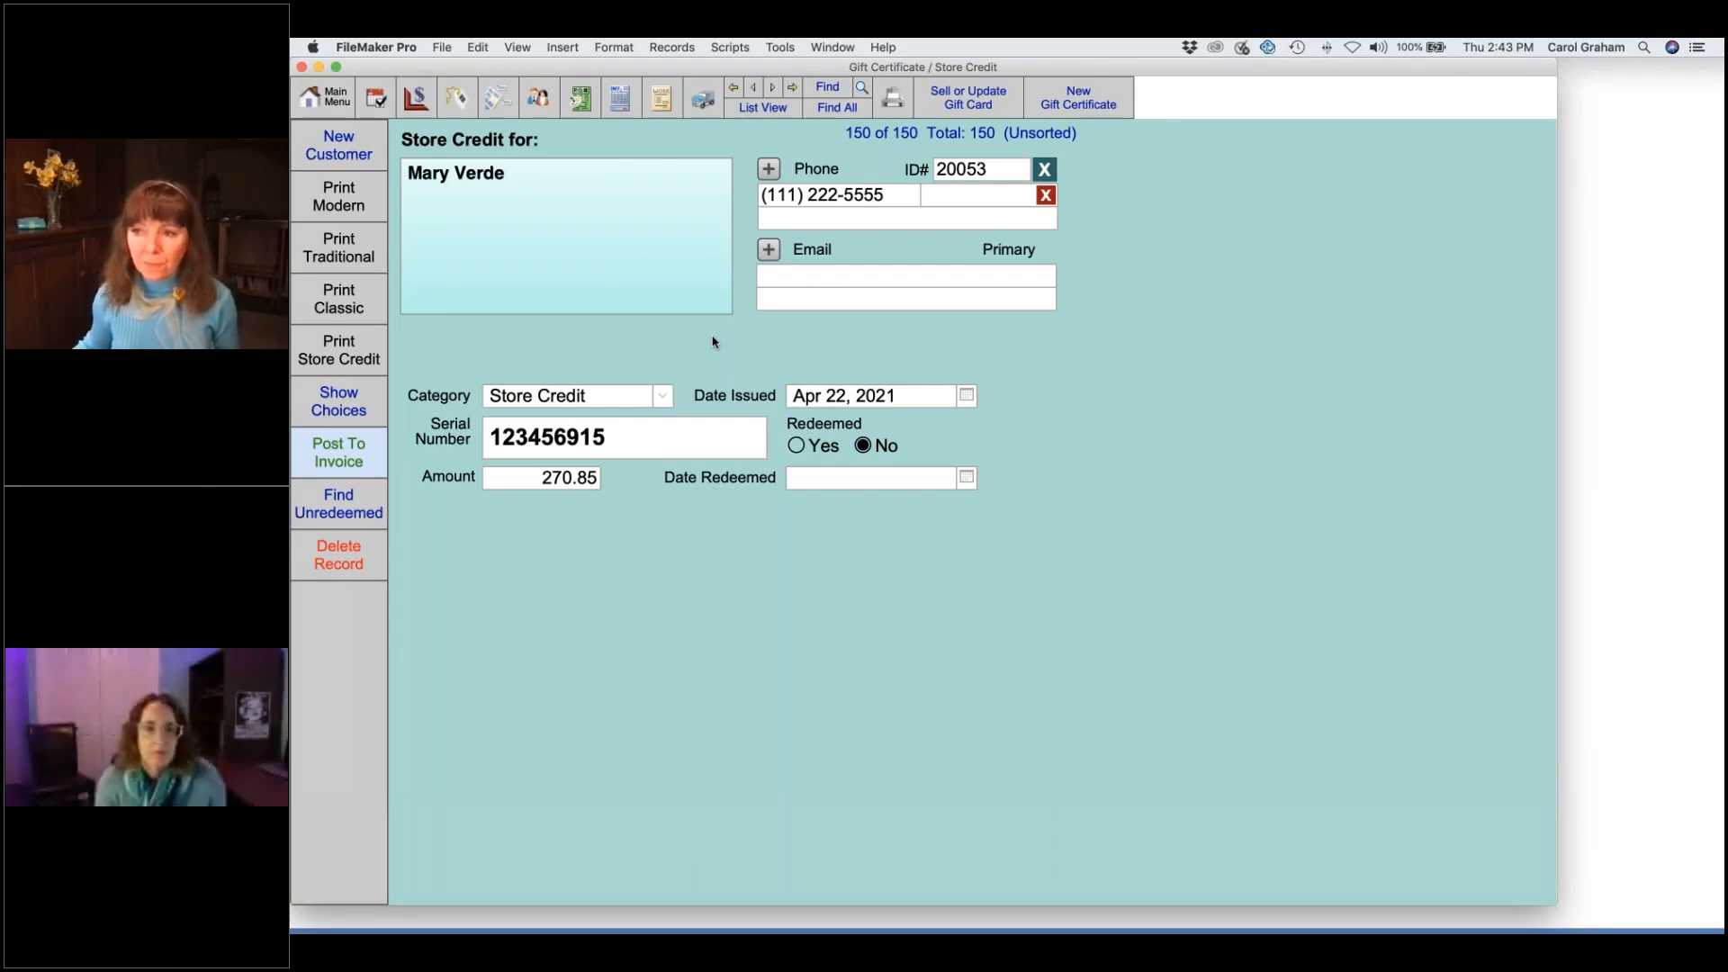
{"action": "left_click", "coordinate": [620, 101]}
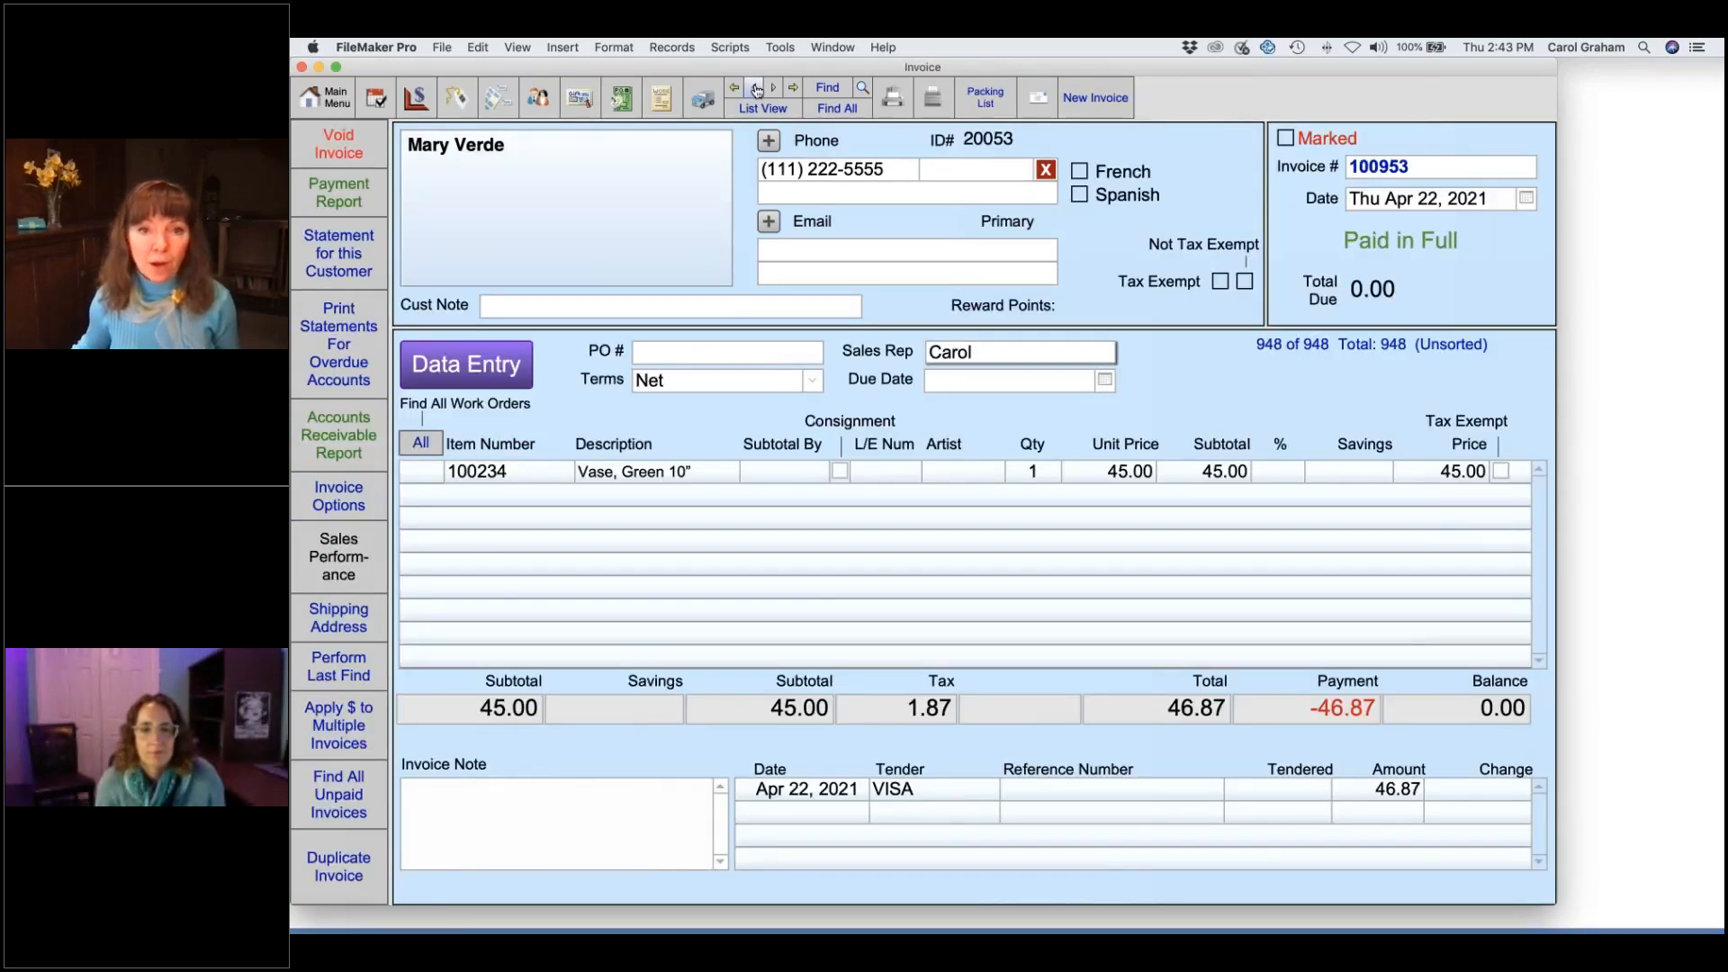
{"action": "left_click", "coordinate": [755, 87]}
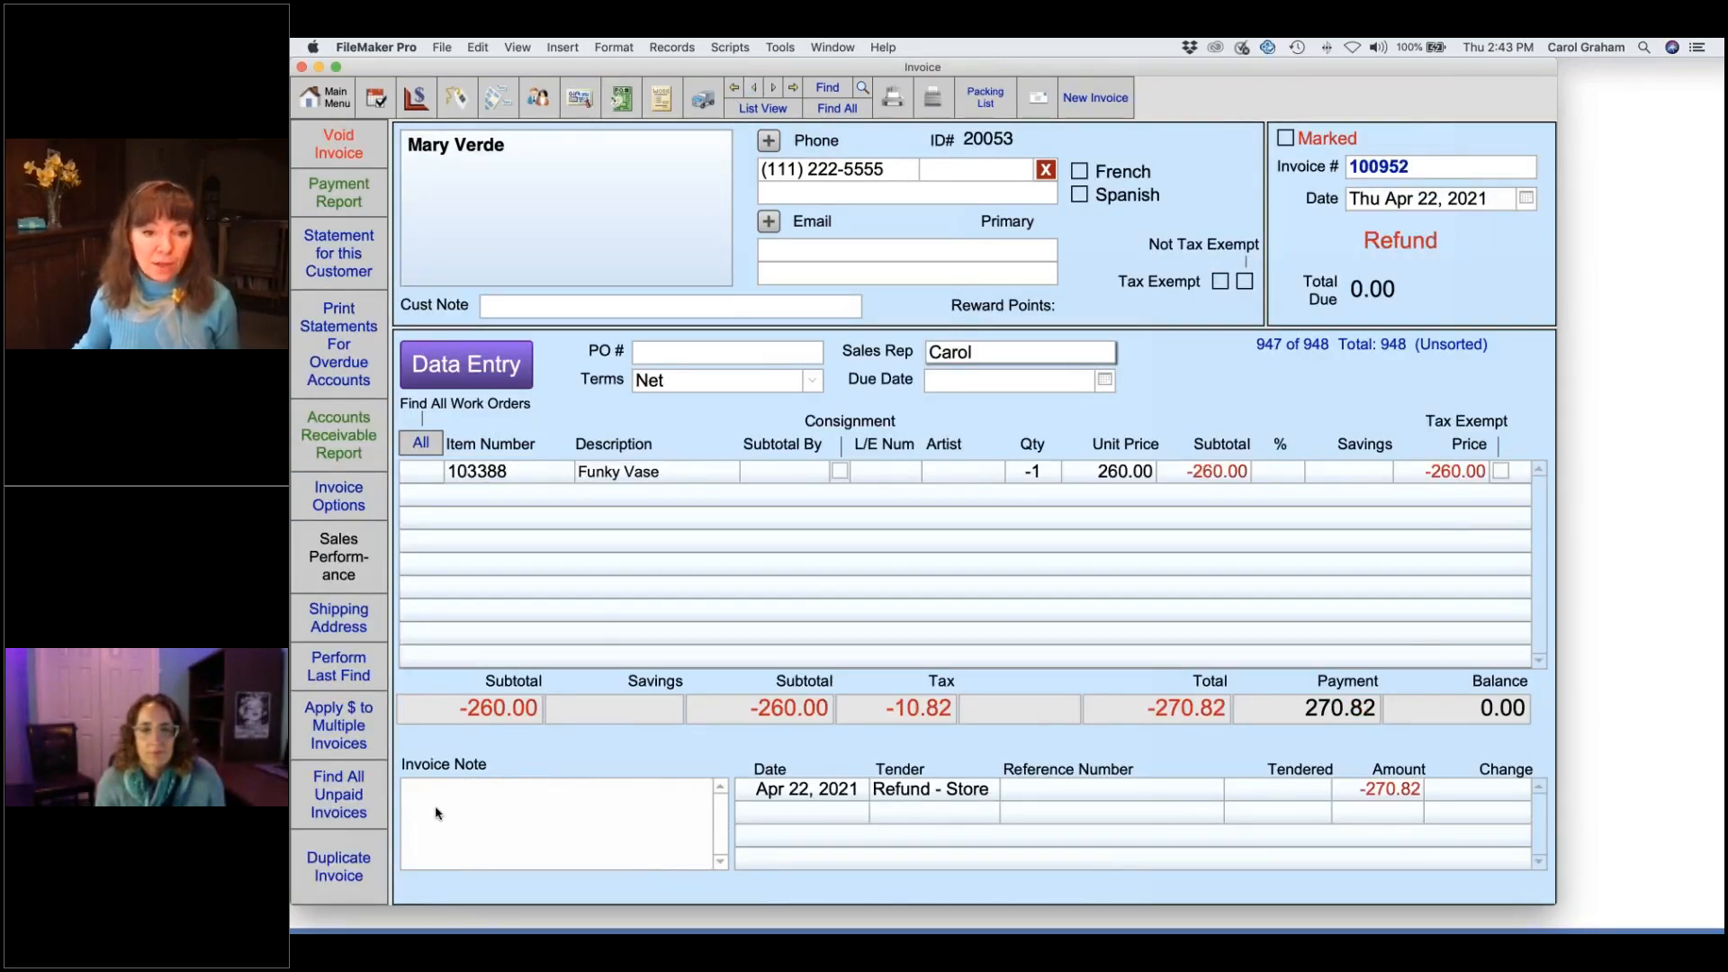
{"action": "left_click", "coordinate": [493, 803]}
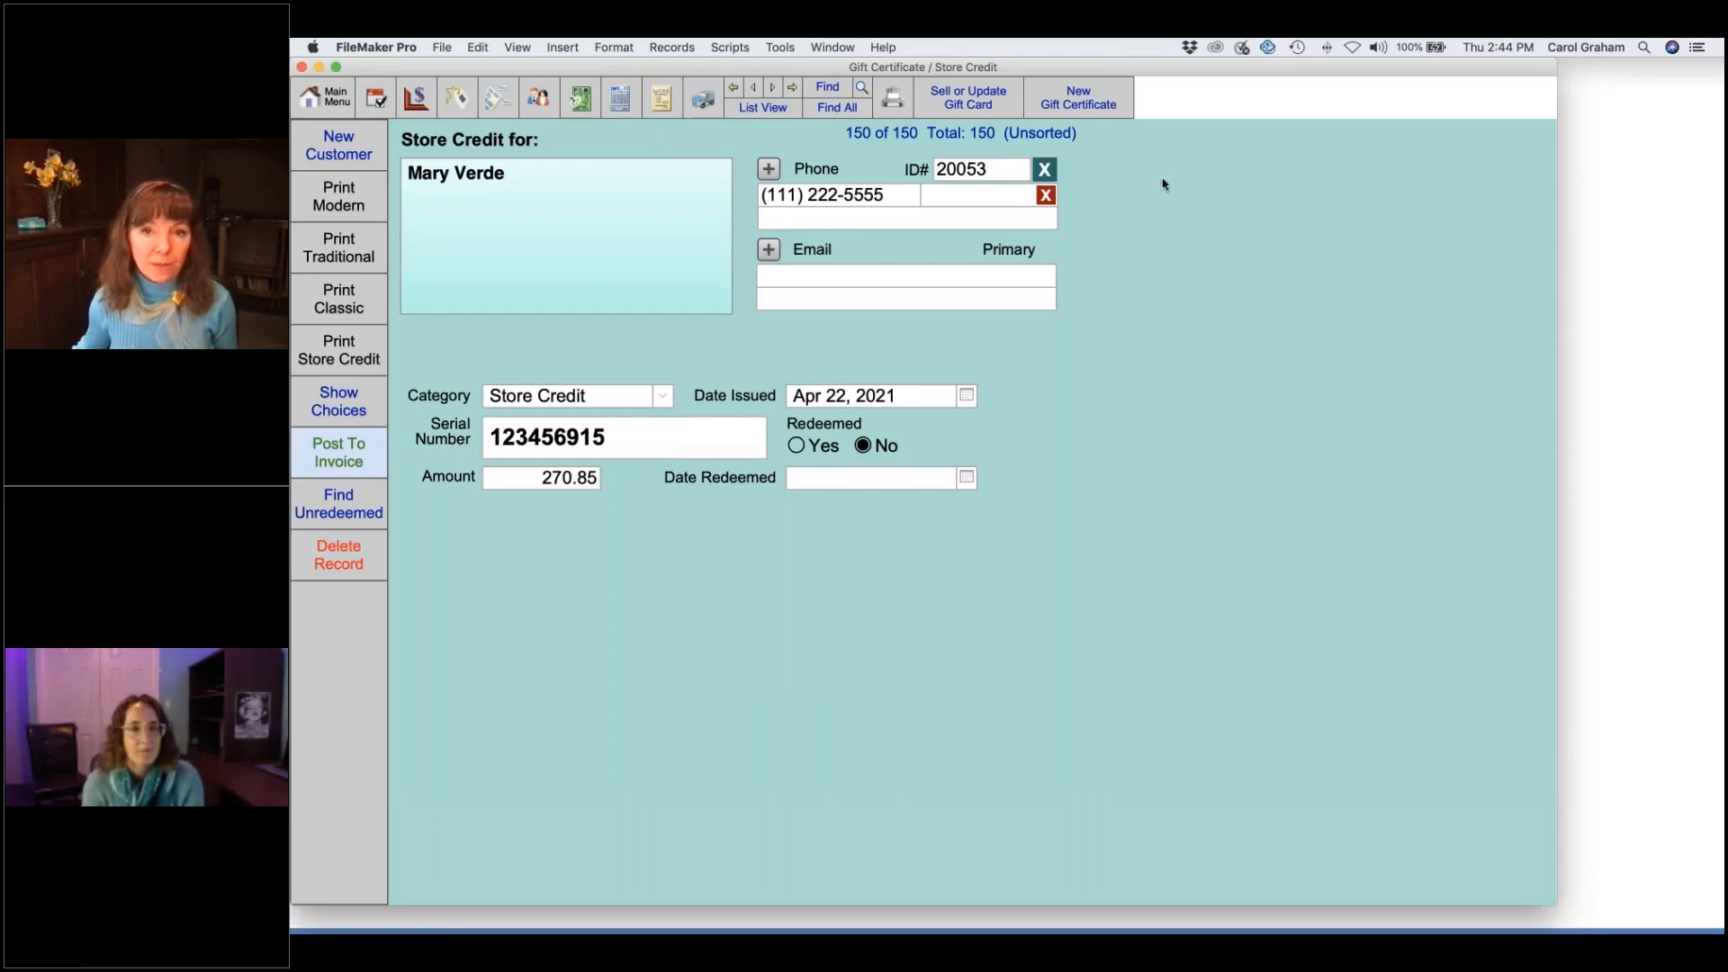
- Create a new Store Credit record and assign it to the customer through a name search
{"action": "left_click", "coordinate": [1083, 103]}
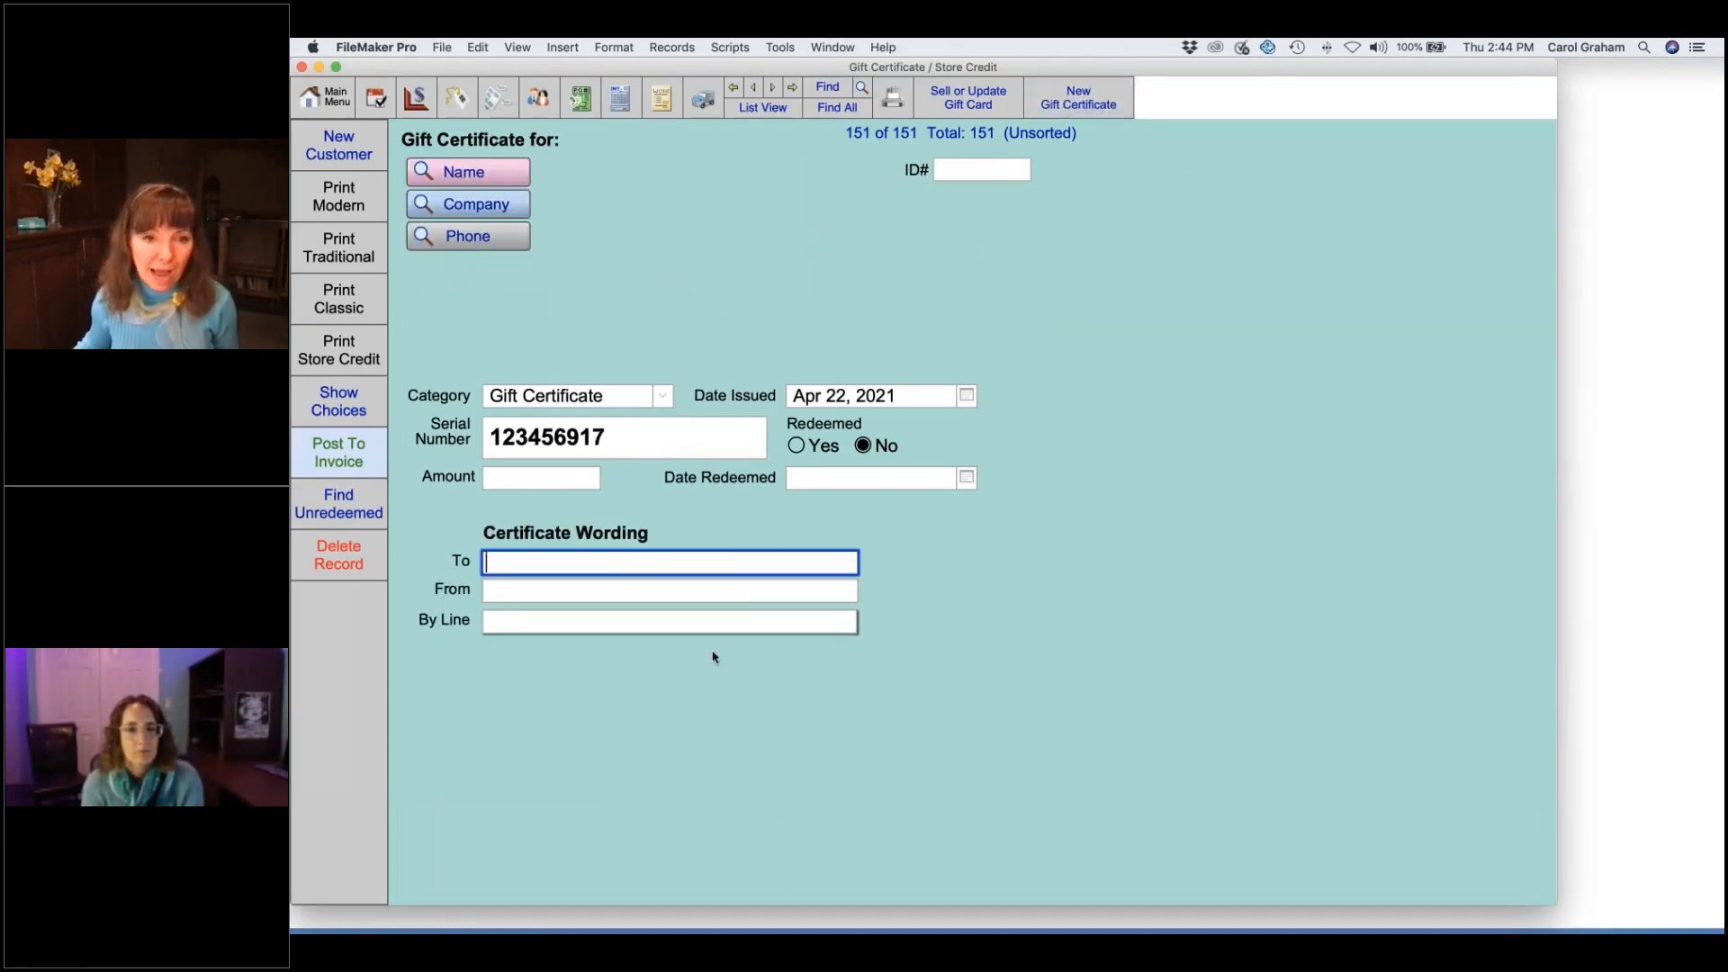
{"action": "left_click", "coordinate": [662, 397]}
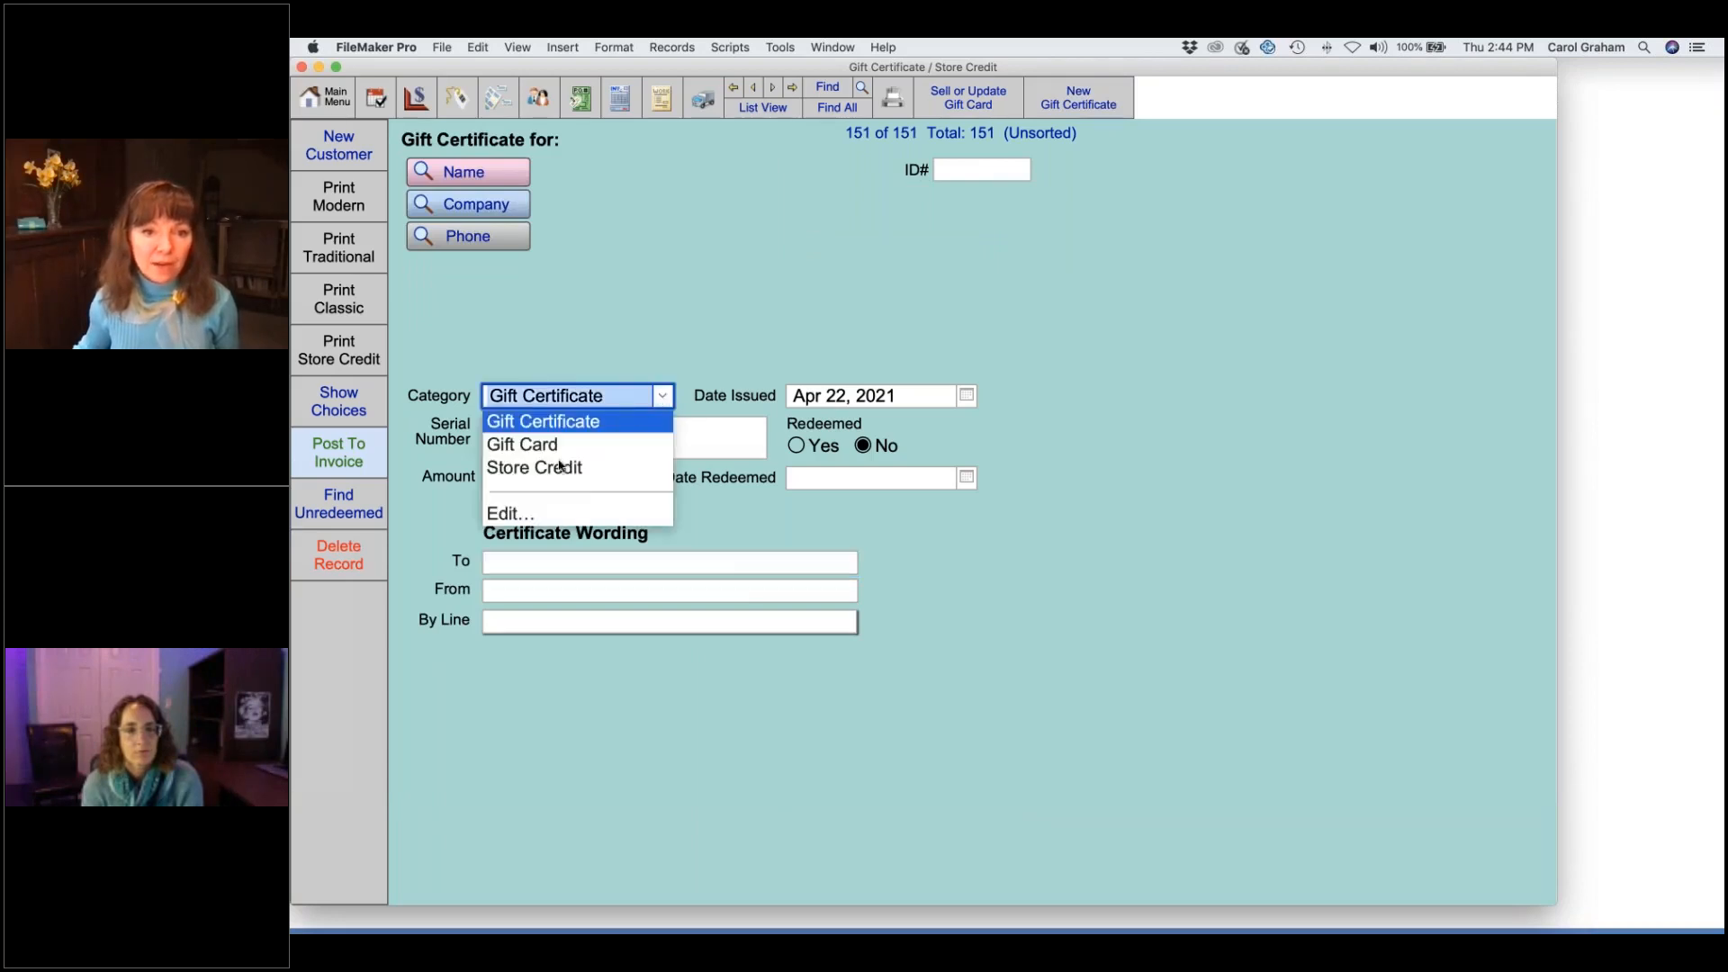
{"action": "left_click", "coordinate": [576, 469]}
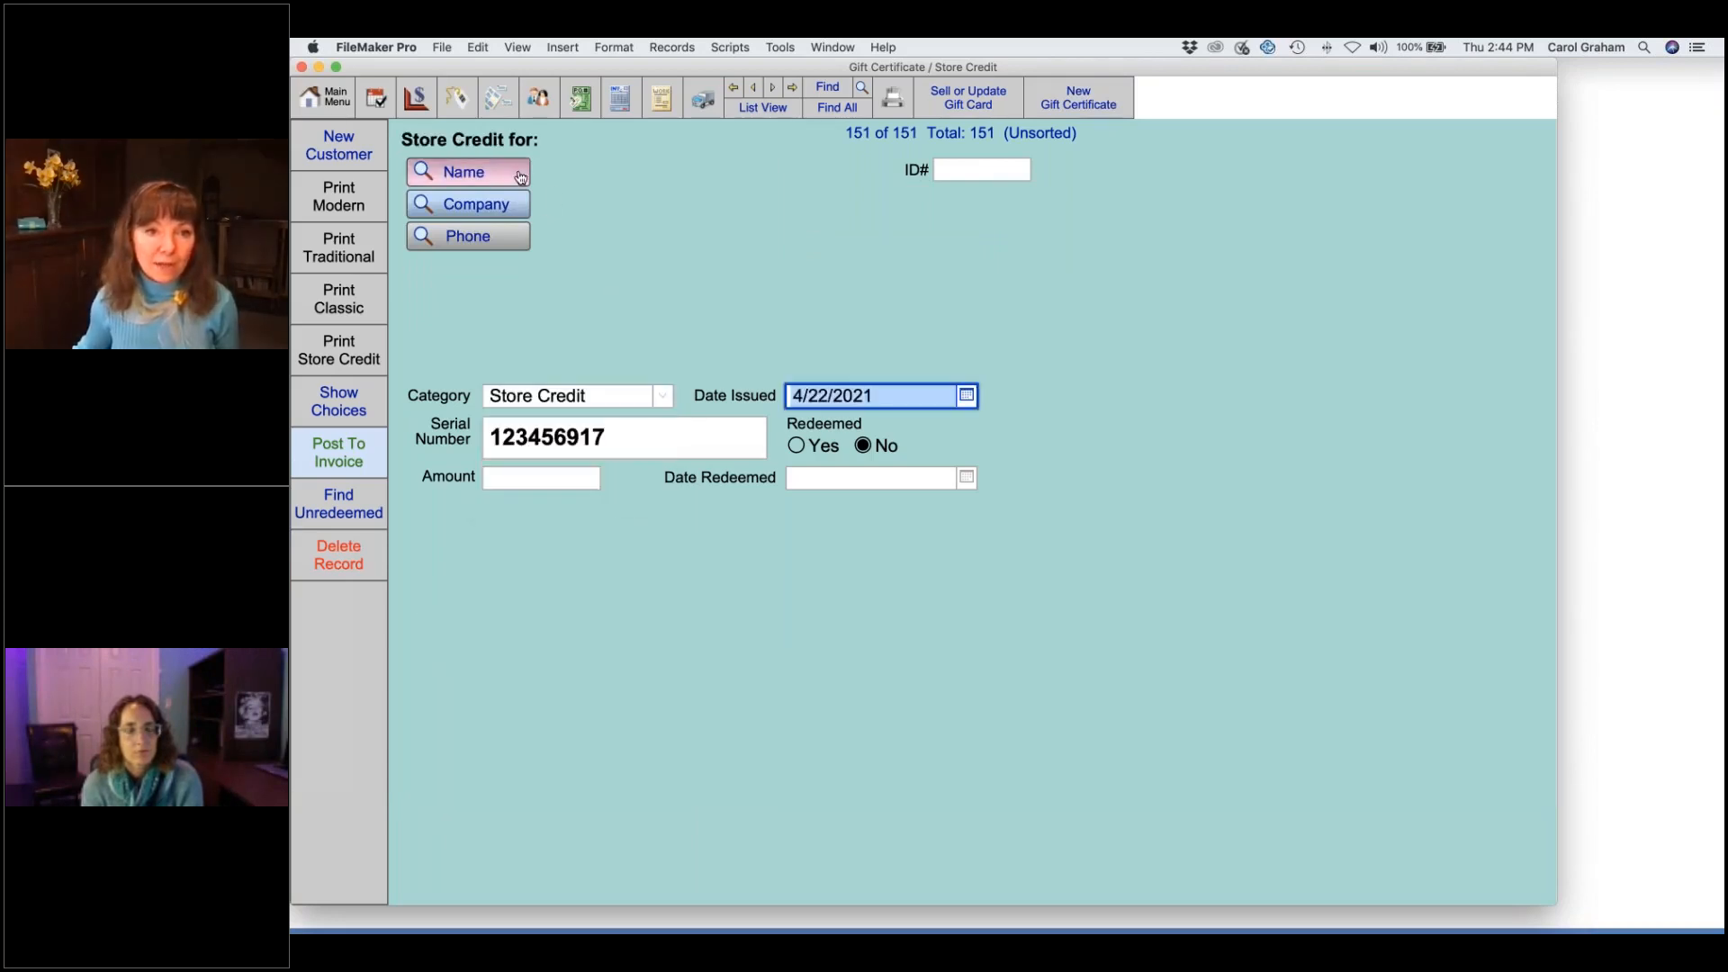
{"action": "left_click", "coordinate": [520, 177]}
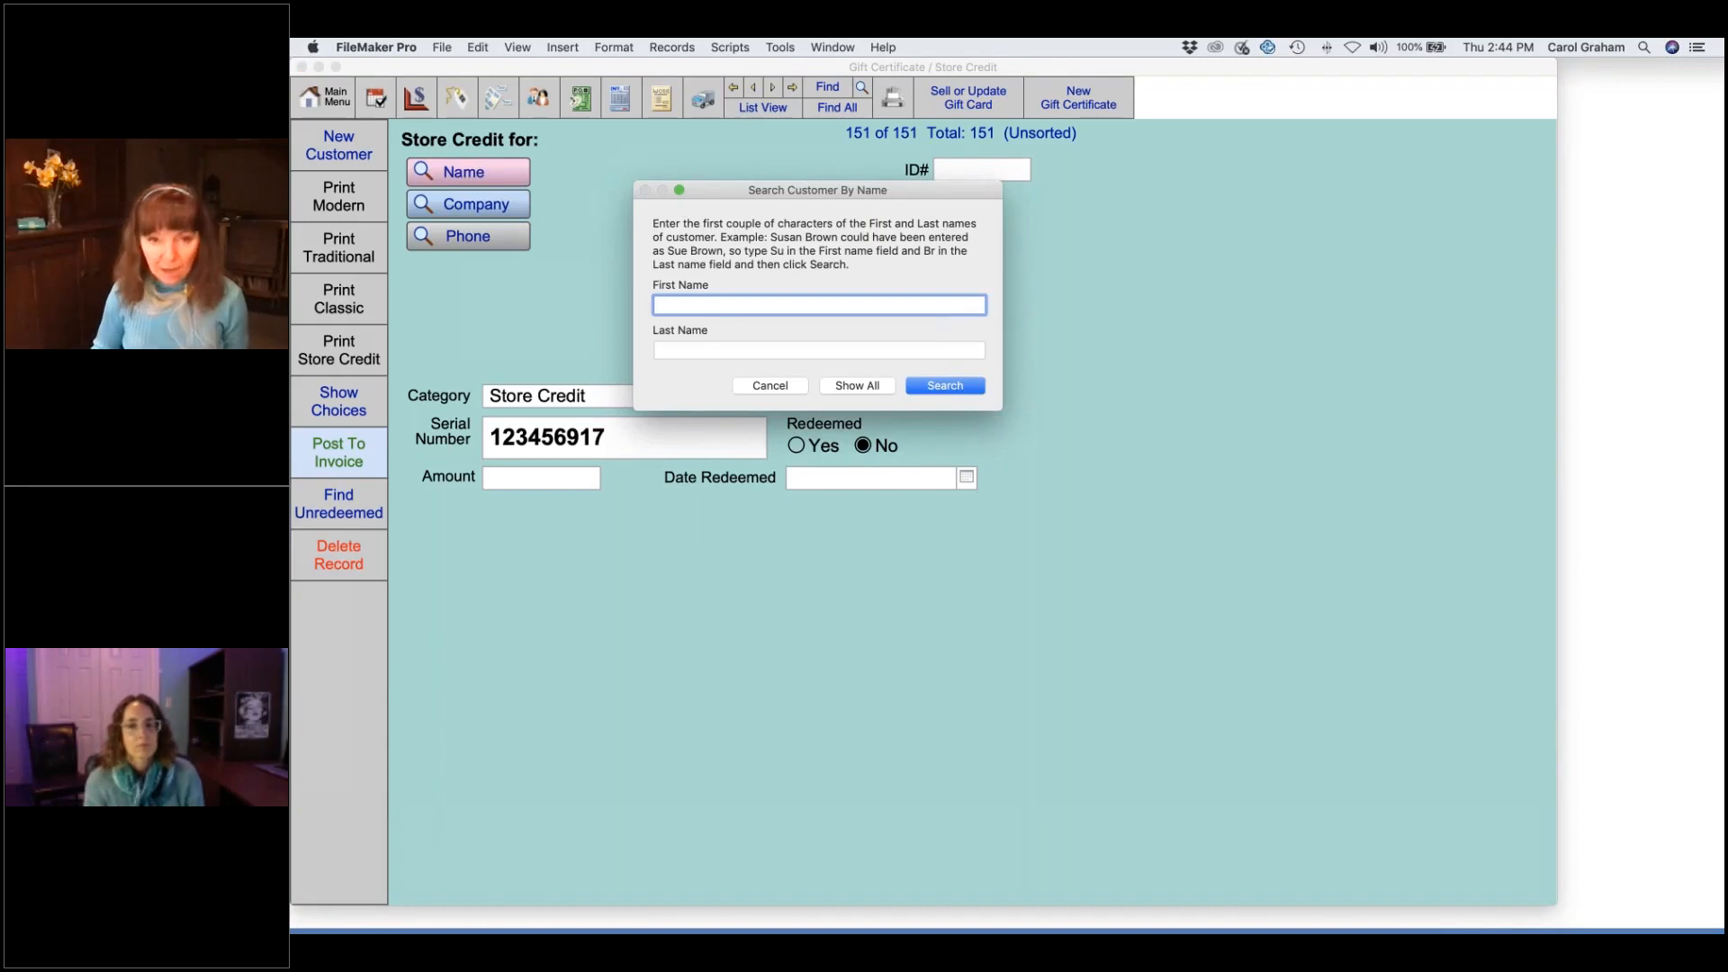
{"action": "type", "text": "Jim"}
{"action": "key", "text": "Tab"}
{"action": "type", "text": "T"}
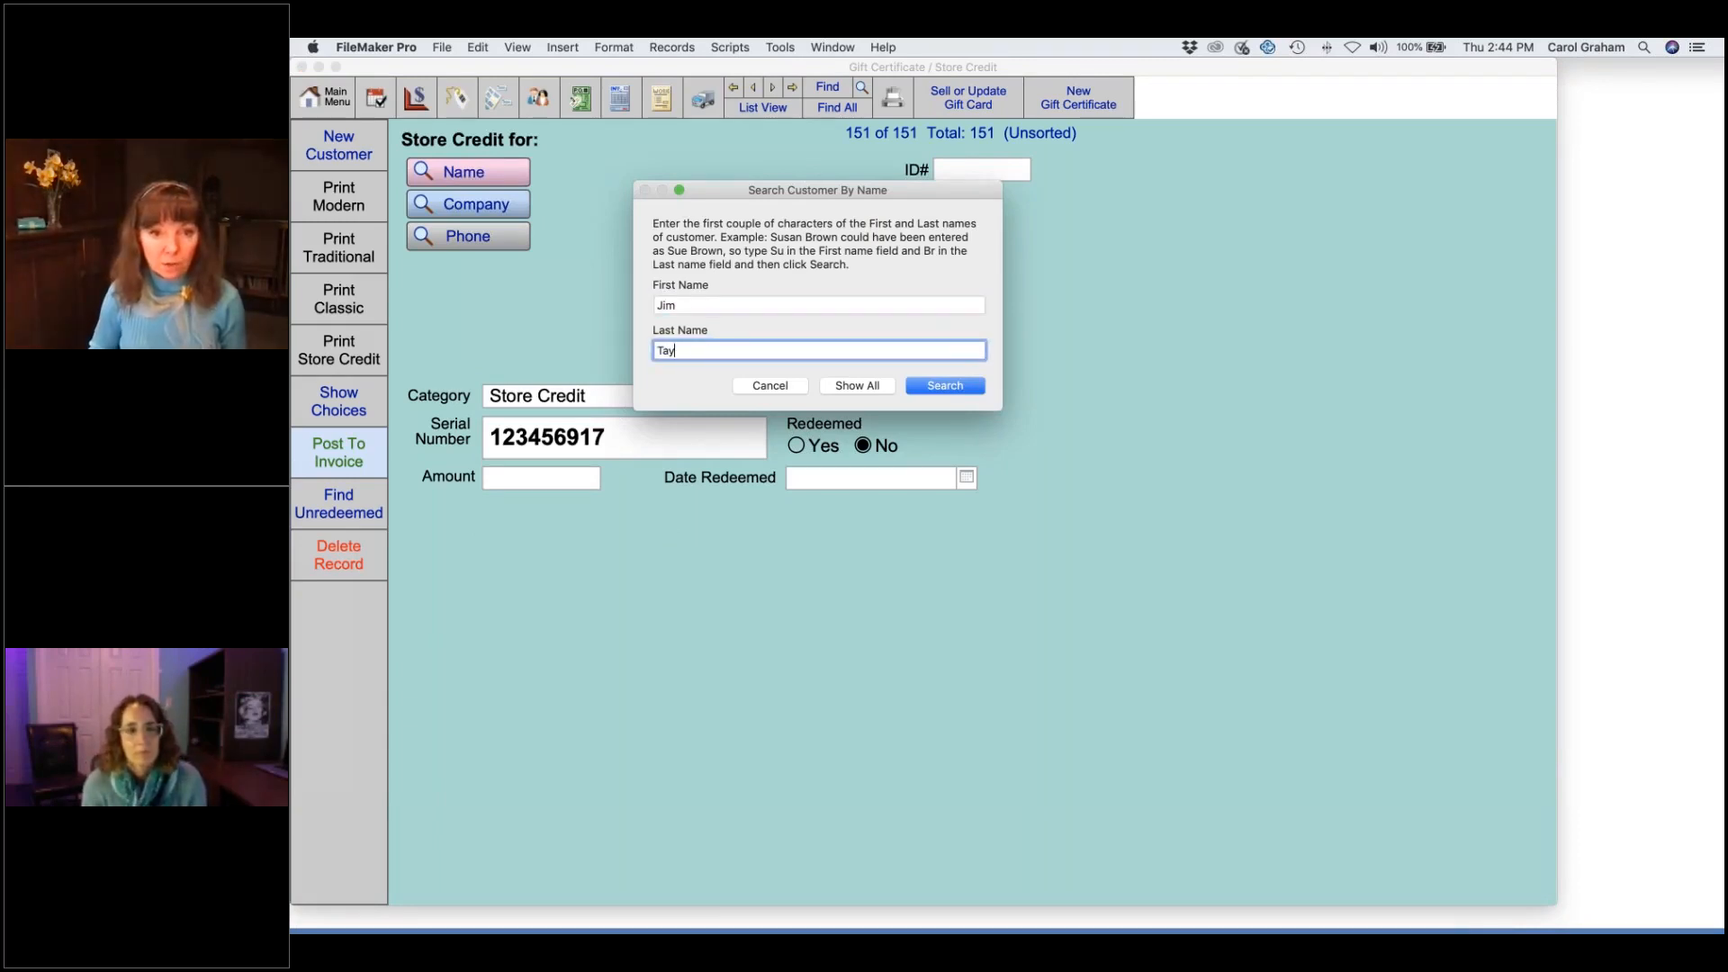
{"action": "left_click", "coordinate": [954, 385]}
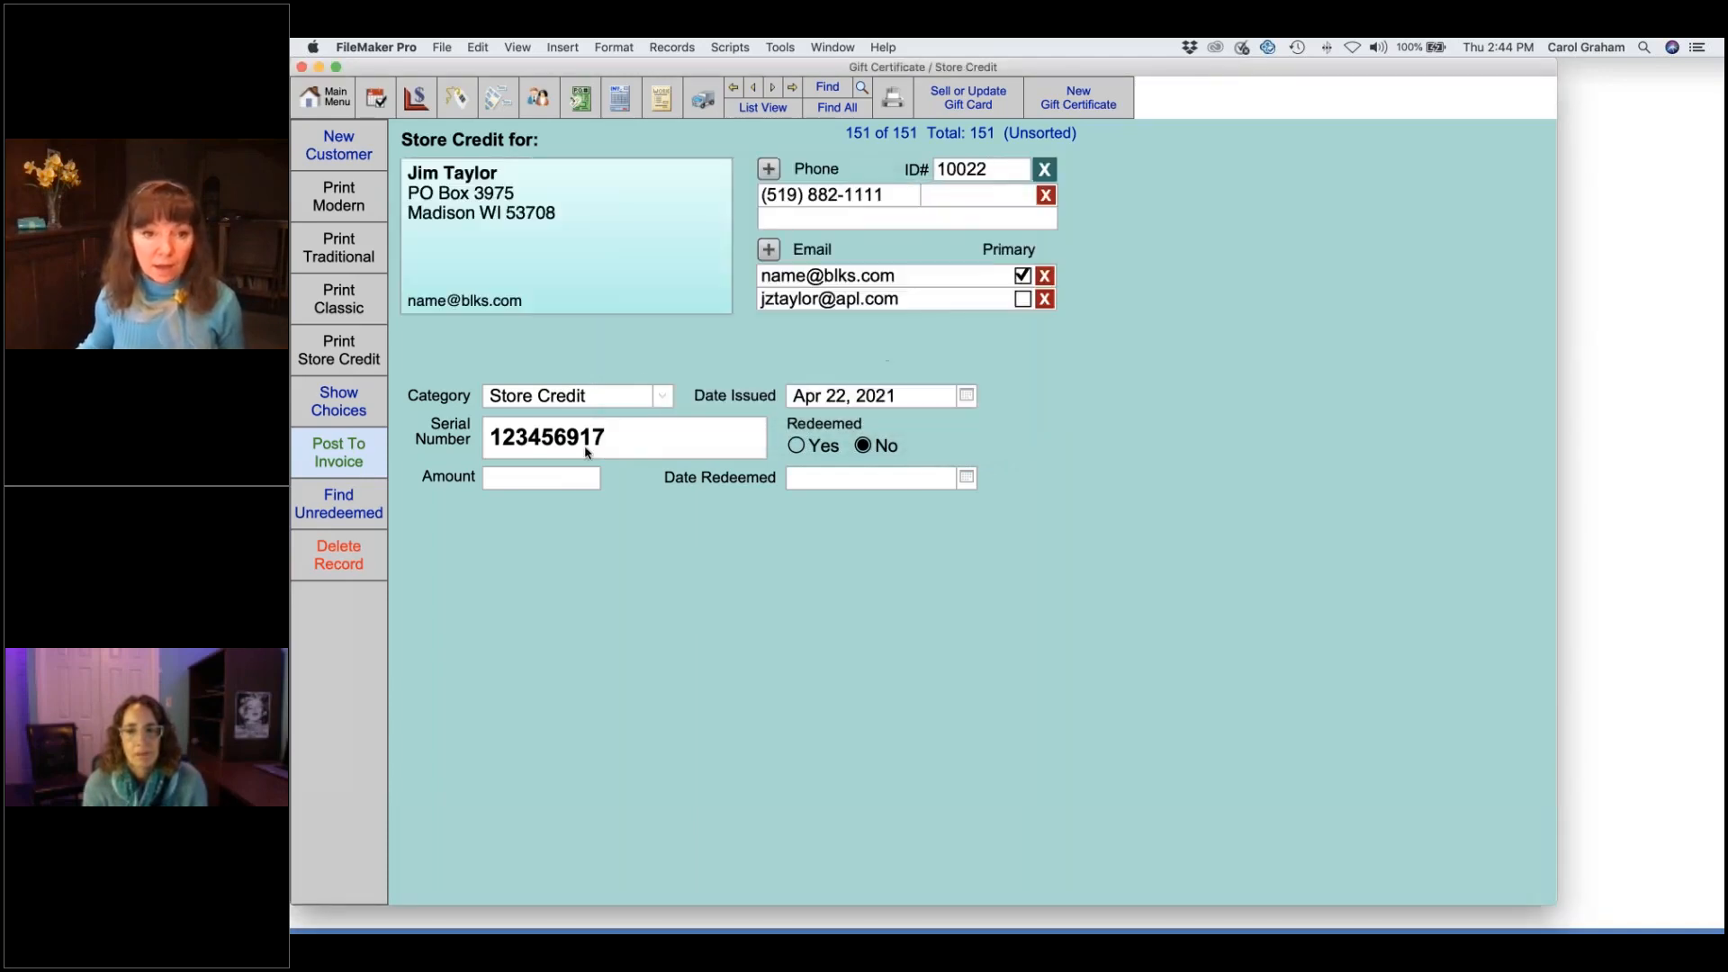
- Give the new store credit, serial 123456917, an amount of 100.00
{"action": "left_click", "coordinate": [566, 486]}
{"action": "type", "text": "100"}
{"action": "left_click", "coordinate": [590, 572]}
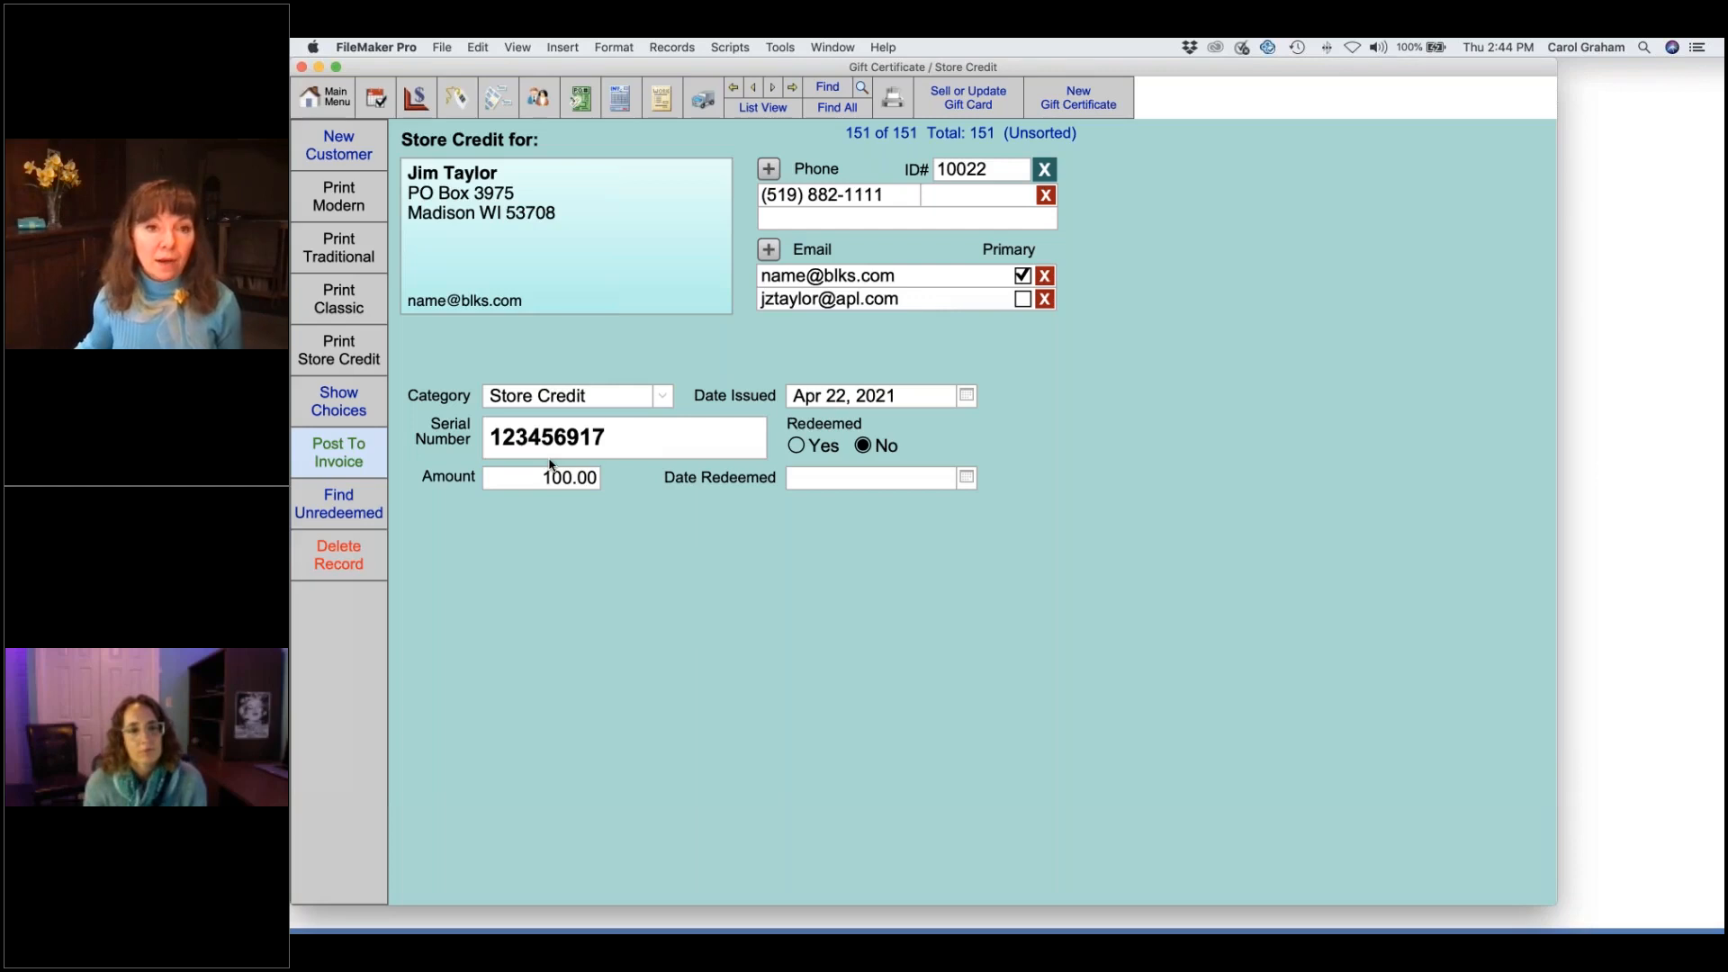
{"action": "left_click", "coordinate": [539, 99]}
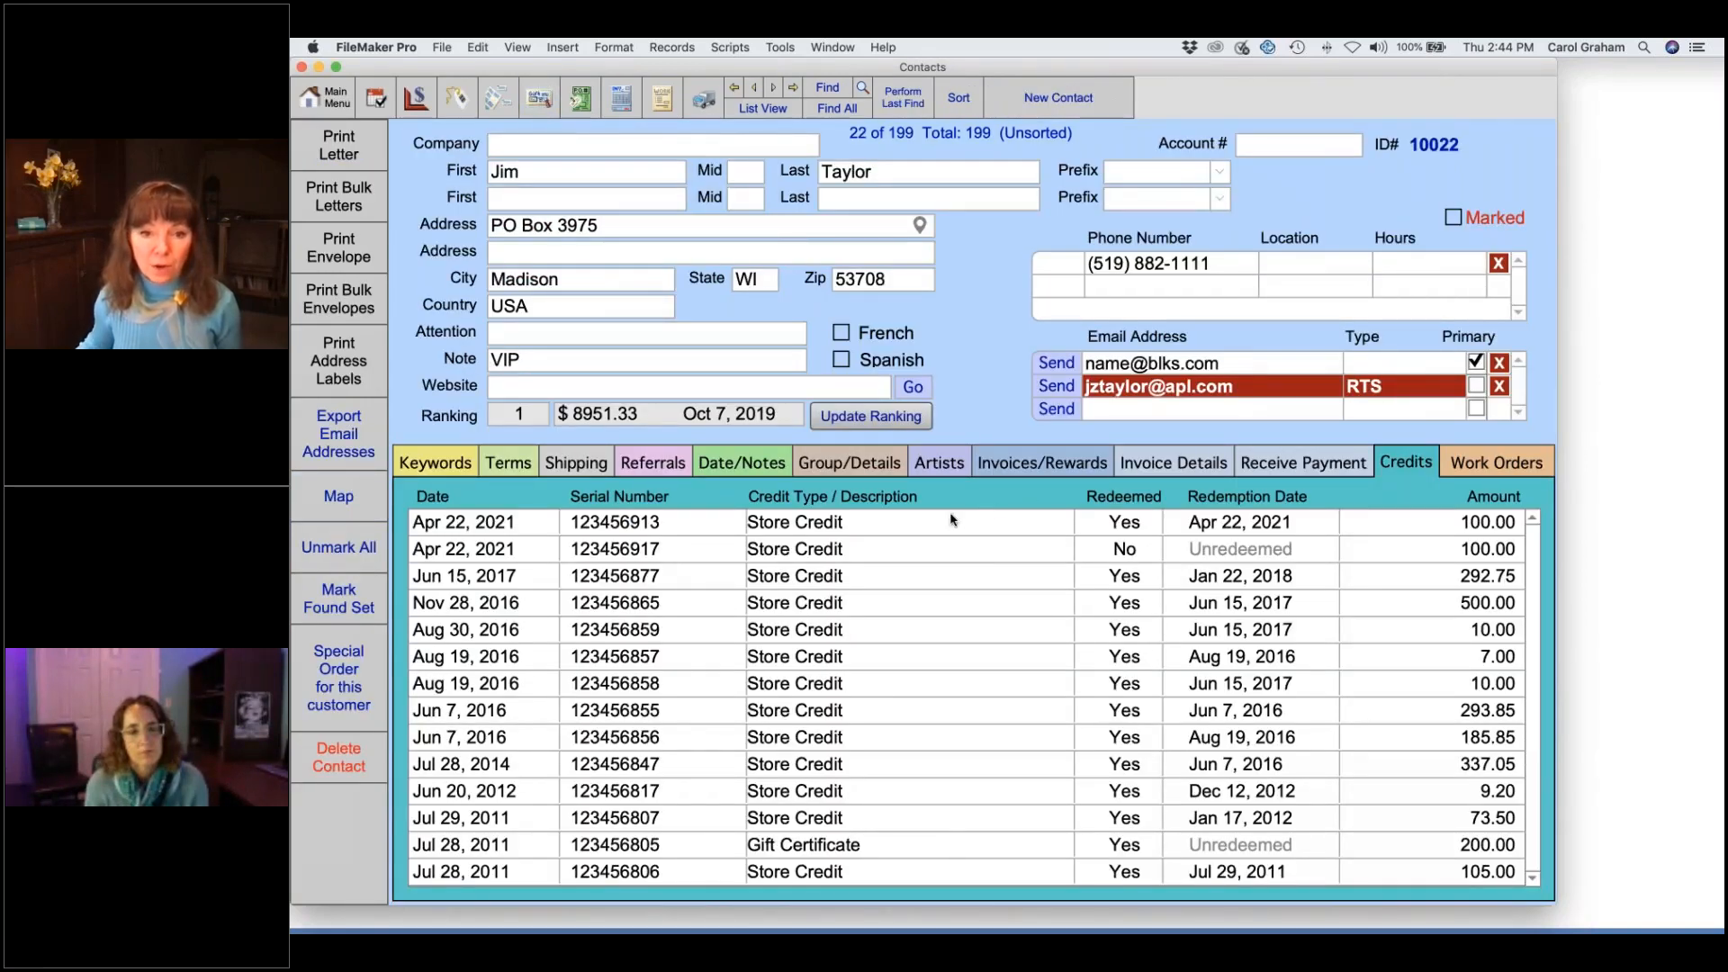
- Add a 4/22/21 note 'gave store credit for' with a sales rep to the customer's notes
{"action": "left_click", "coordinate": [736, 464]}
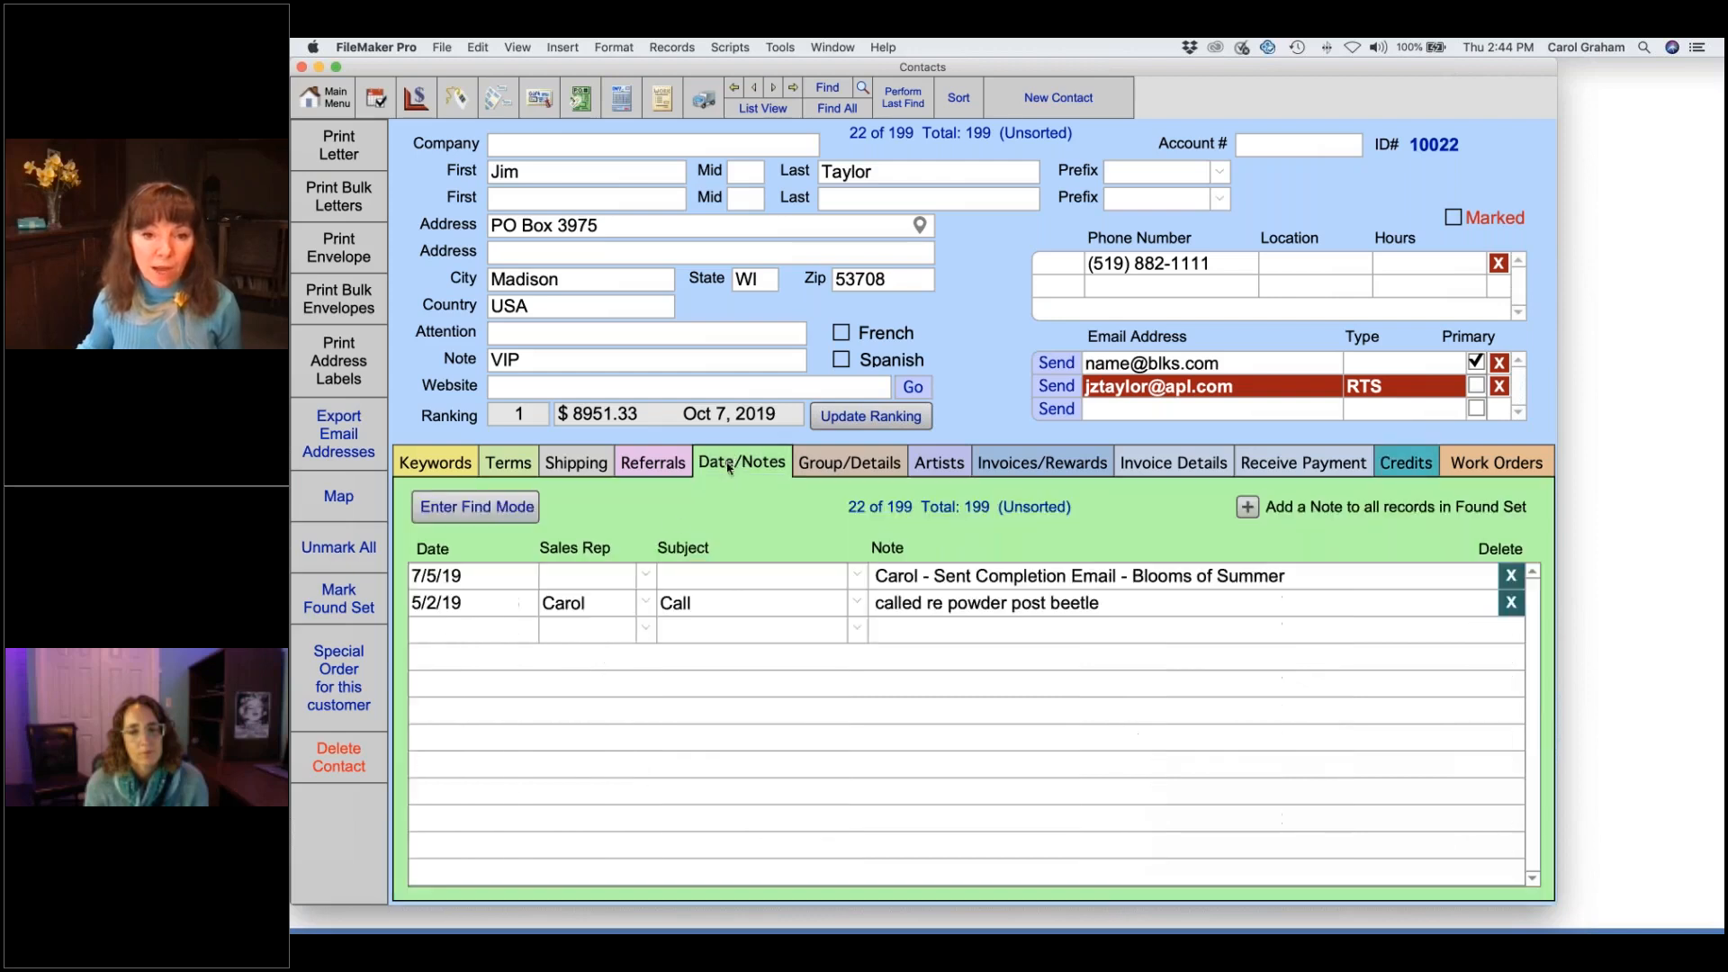
{"action": "left_click", "coordinate": [903, 633]}
{"action": "type", "text": "gave "}
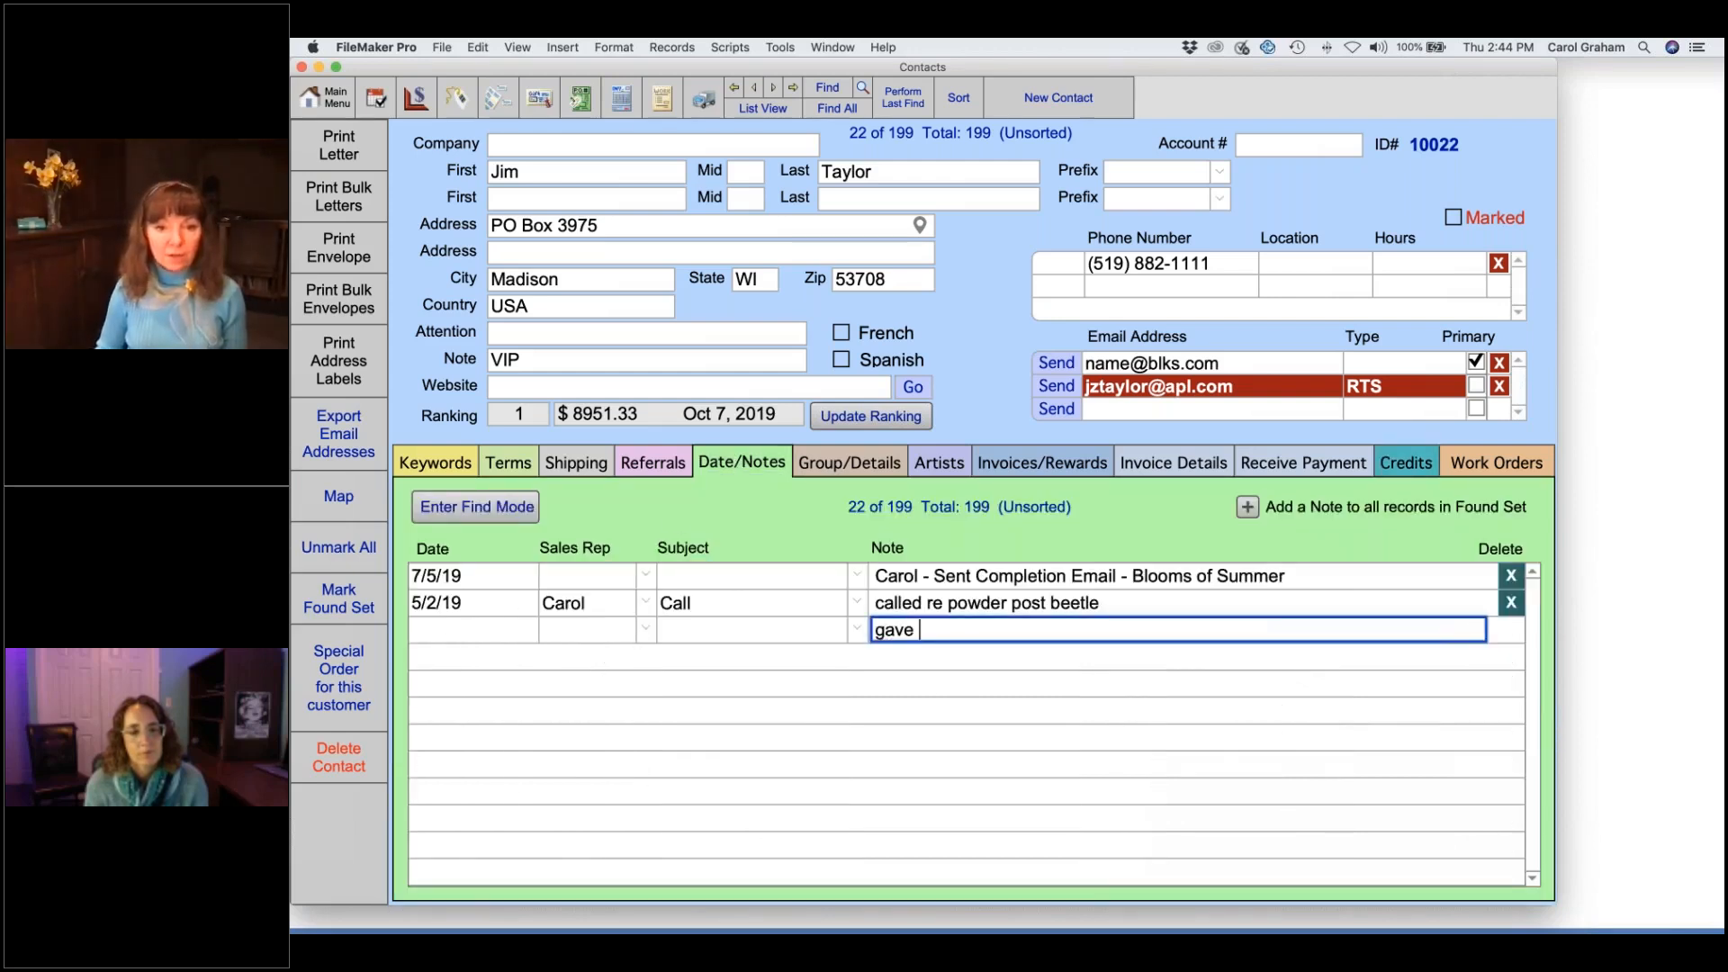
{"action": "type", "text": "store cre"}
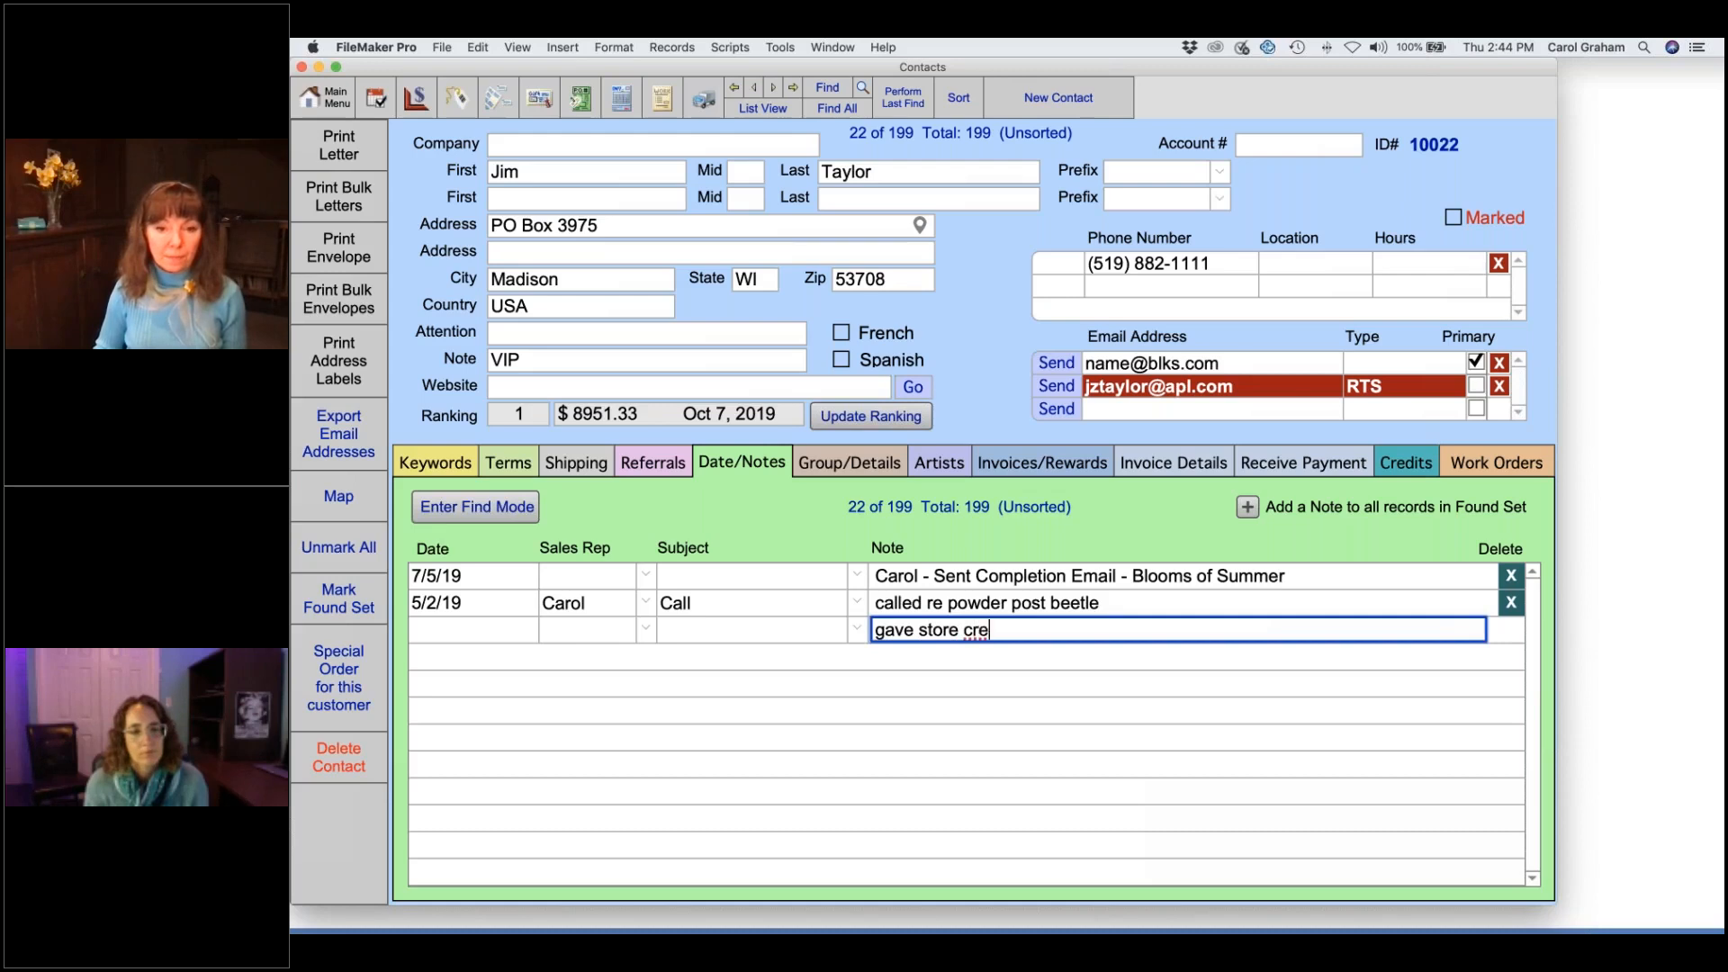
{"action": "type", "text": "dit for"}
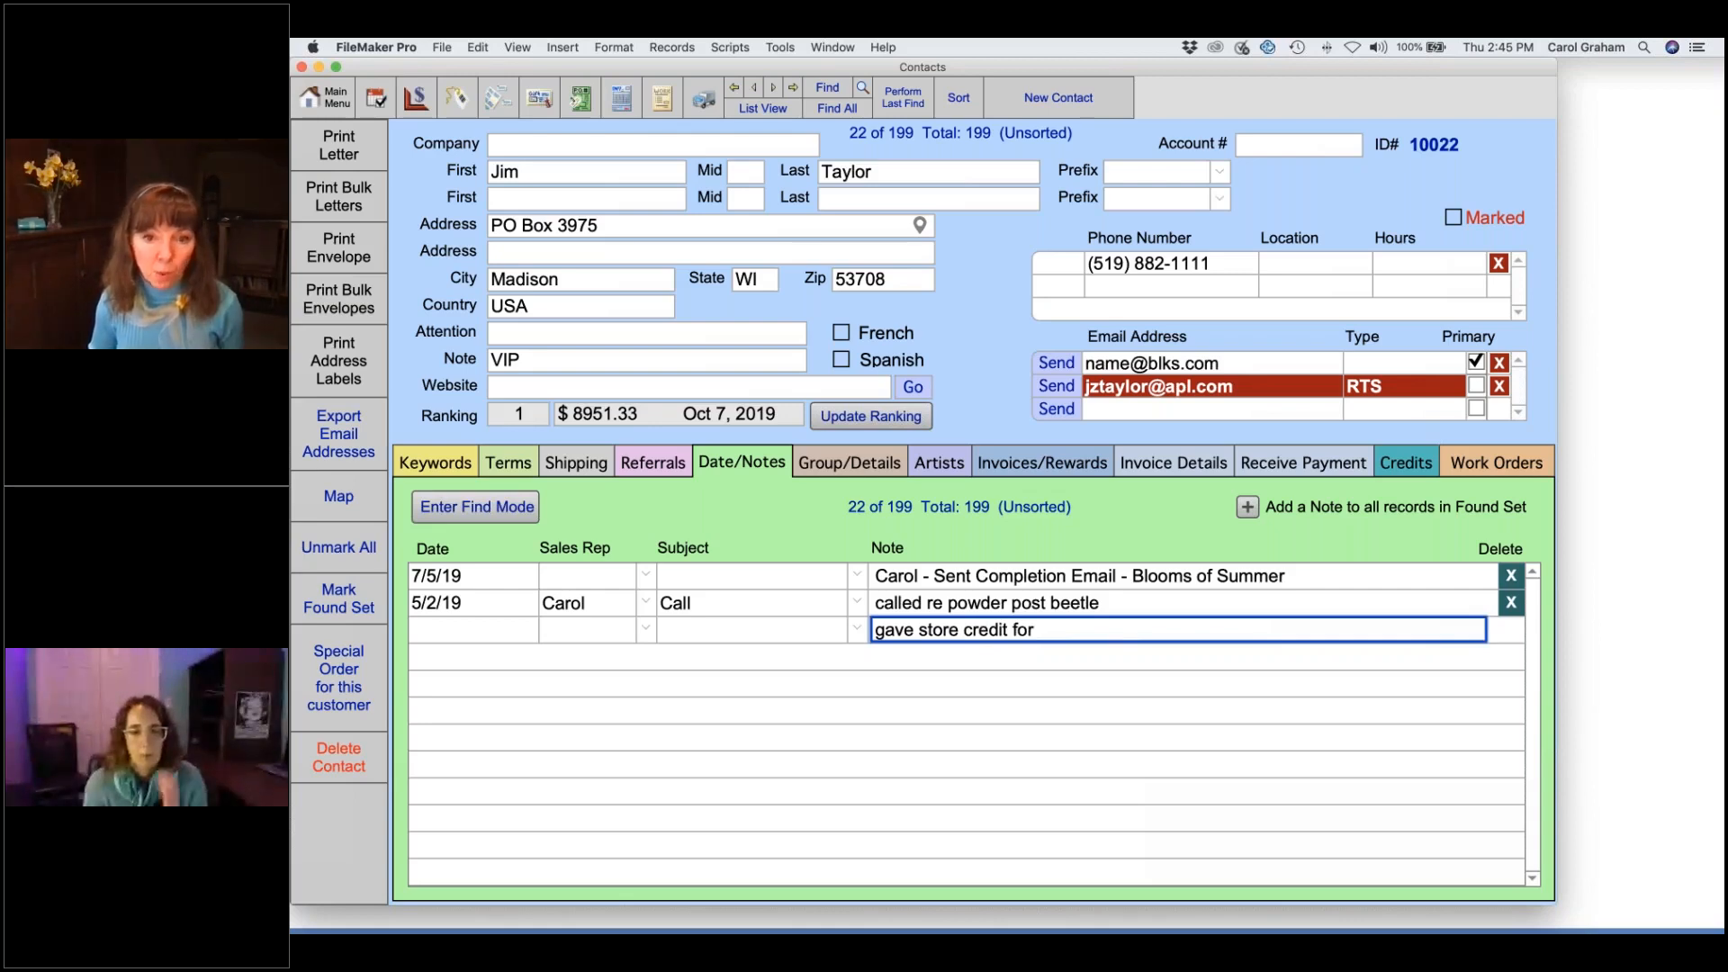
{"action": "left_click", "coordinate": [647, 635]}
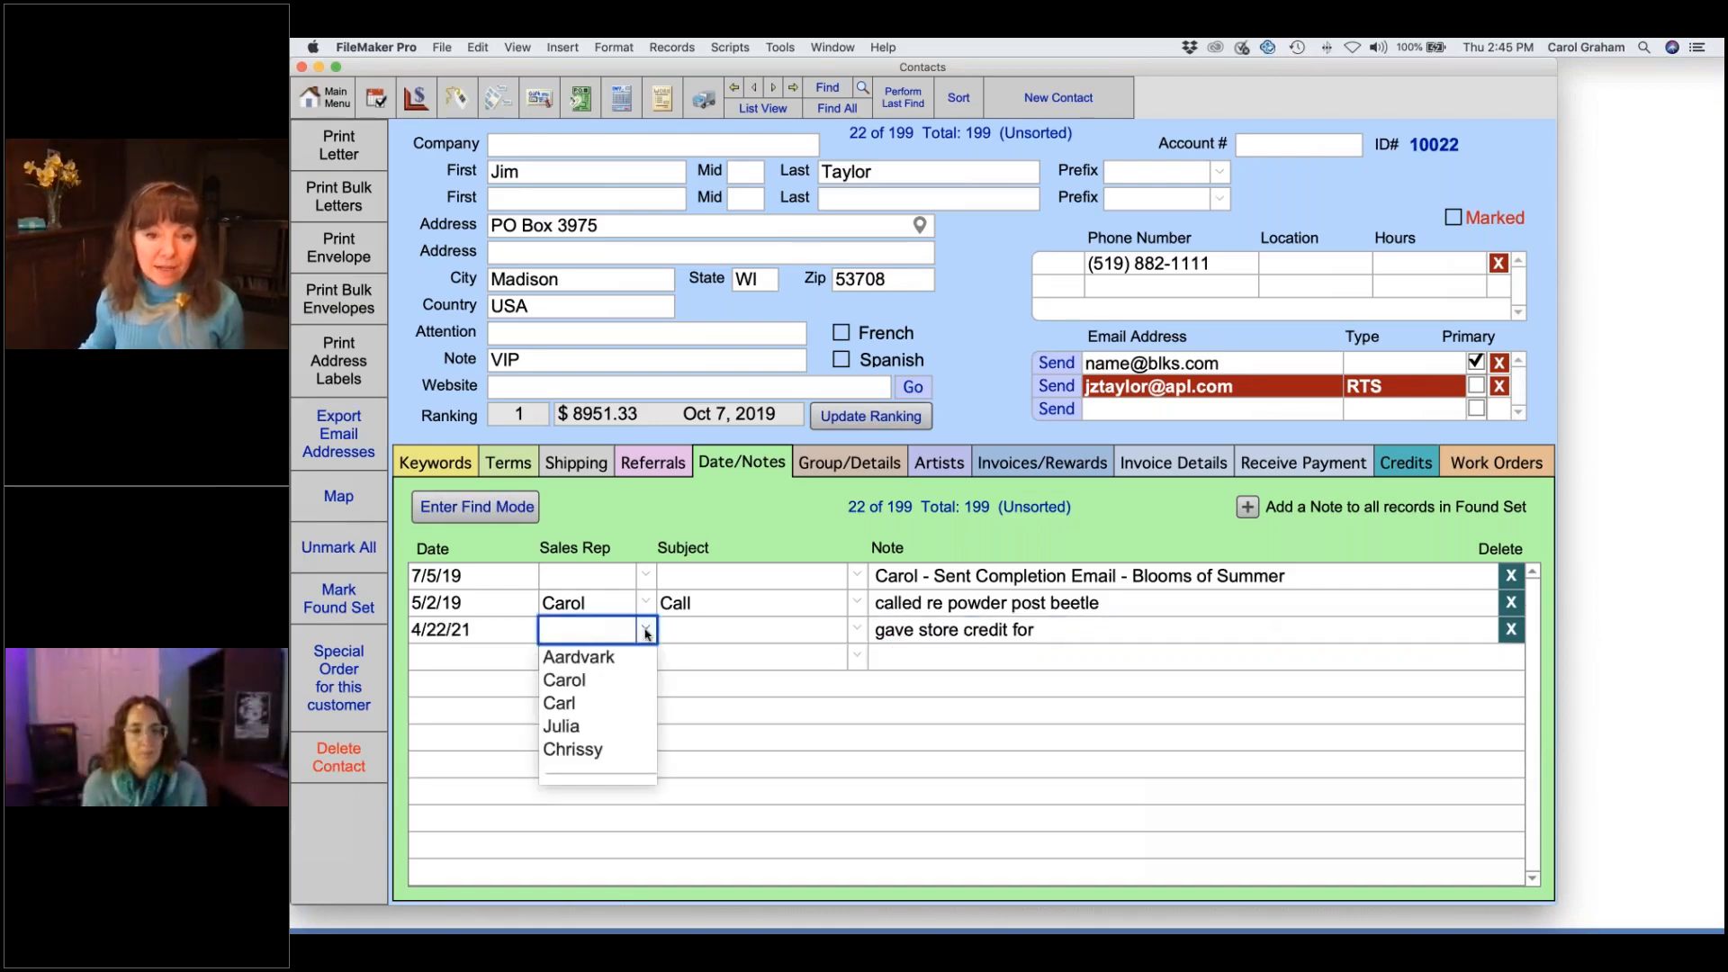
{"action": "left_click", "coordinate": [586, 689]}
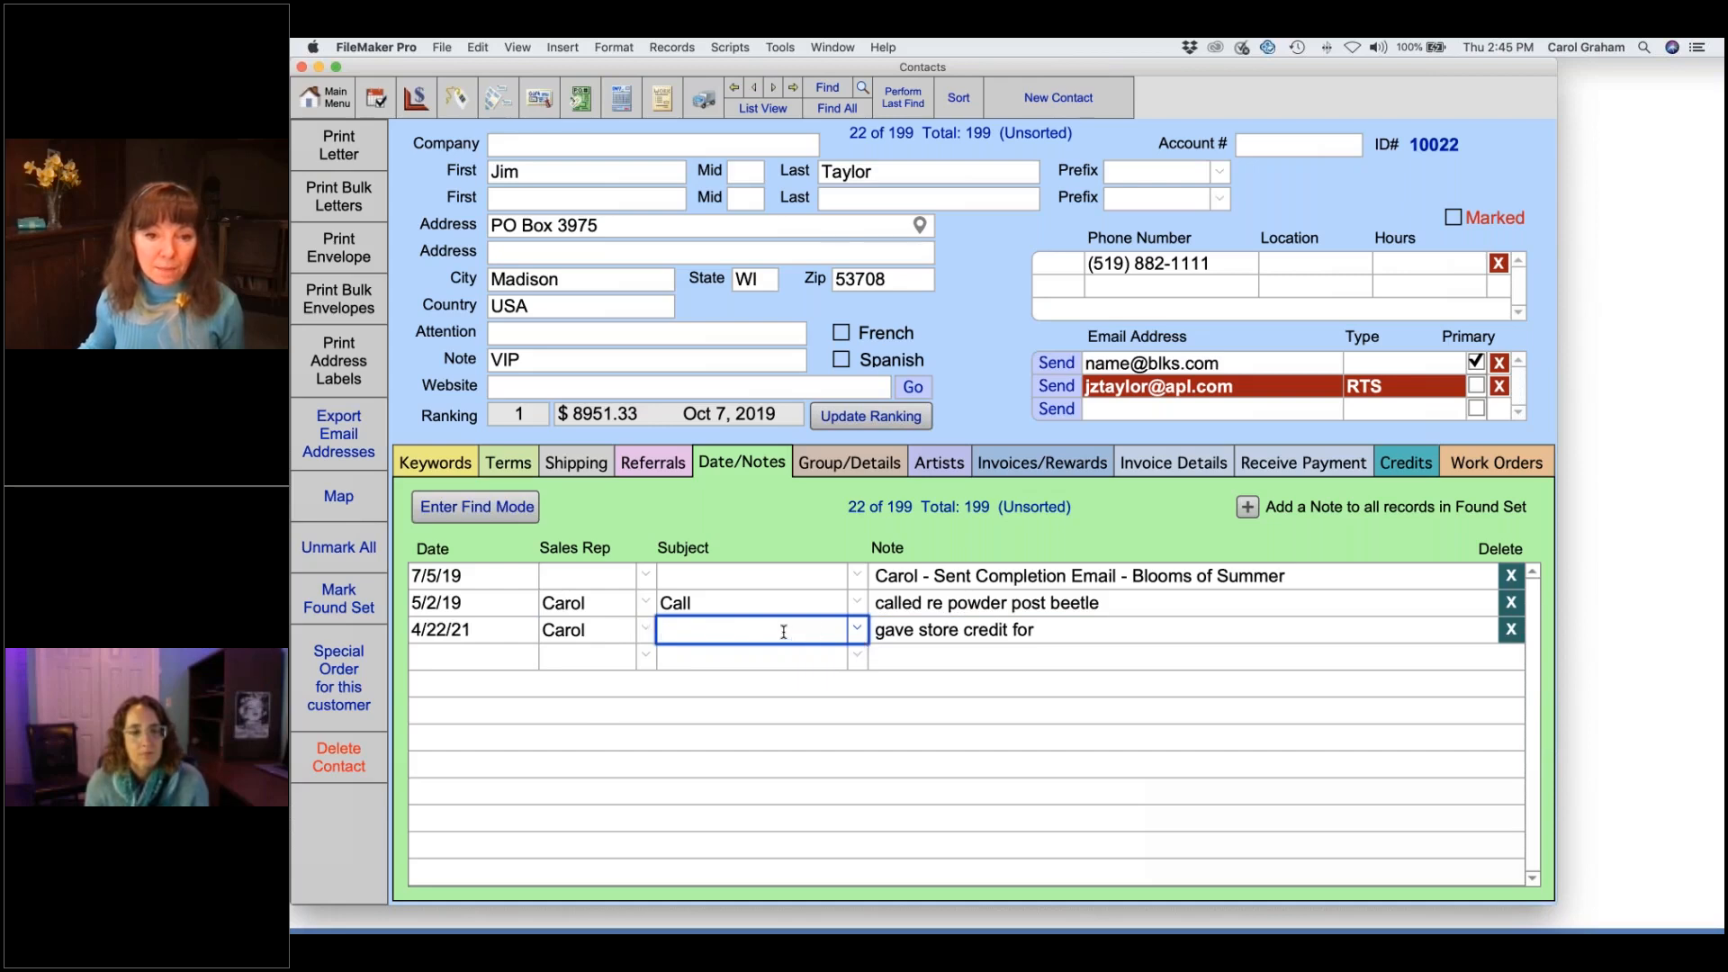
{"action": "left_click", "coordinate": [855, 630]}
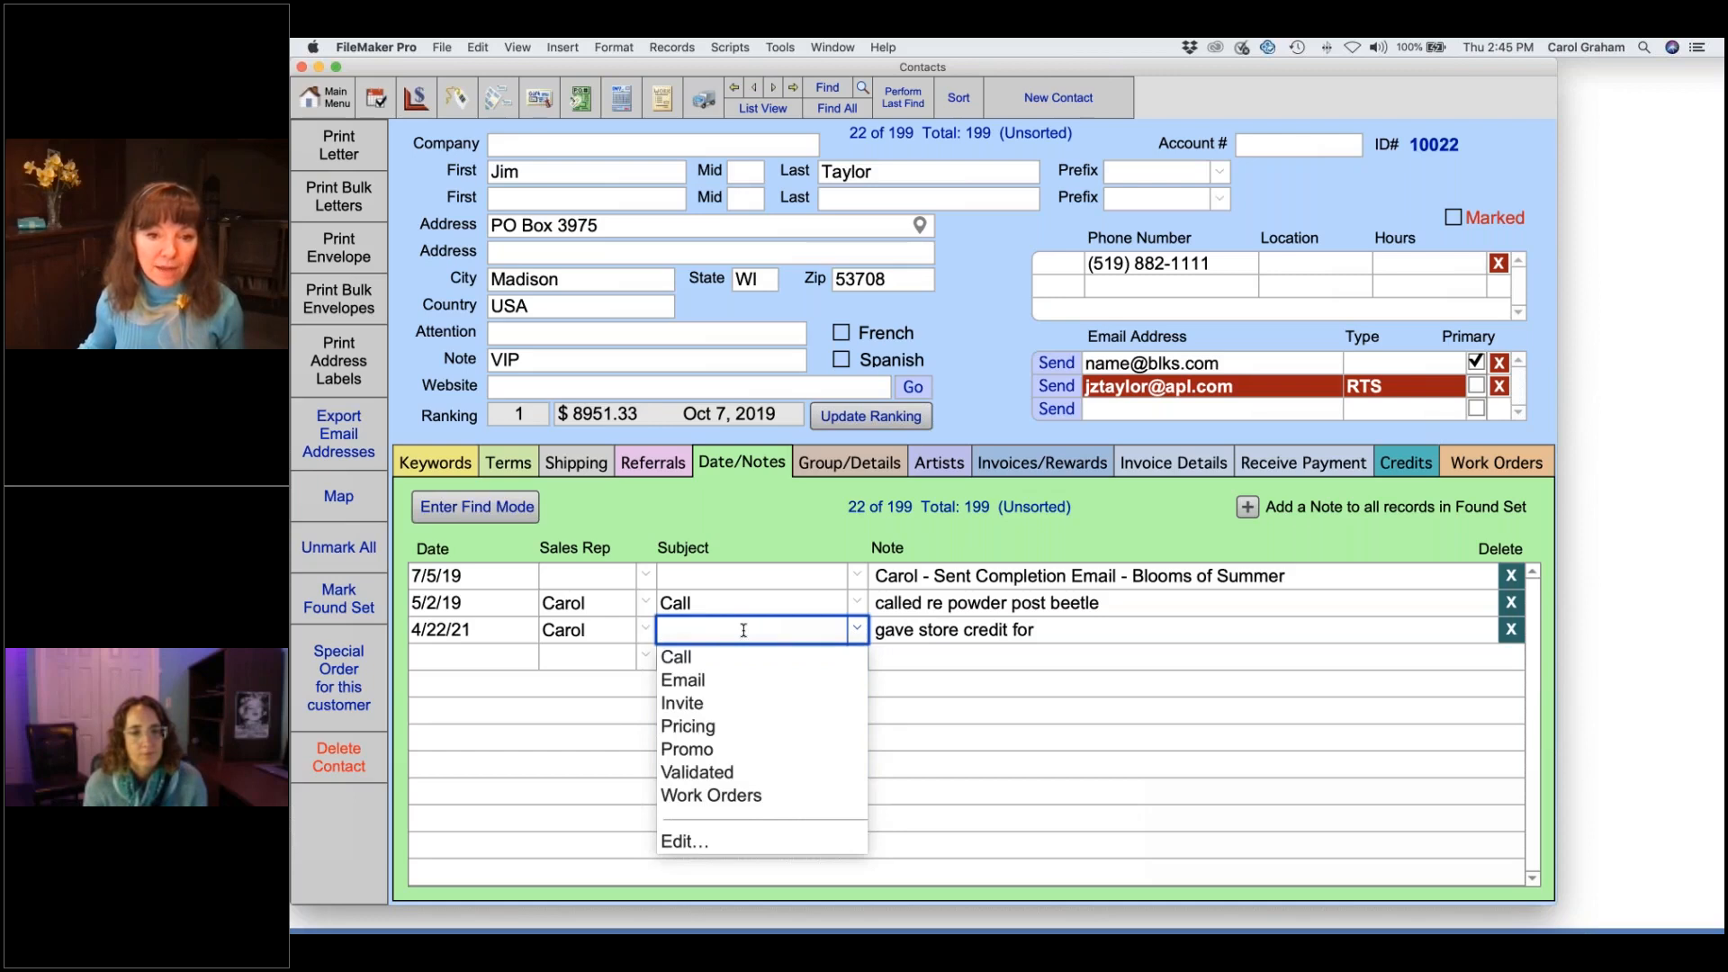
{"action": "left_click", "coordinate": [856, 636]}
{"action": "left_click", "coordinate": [818, 520]}
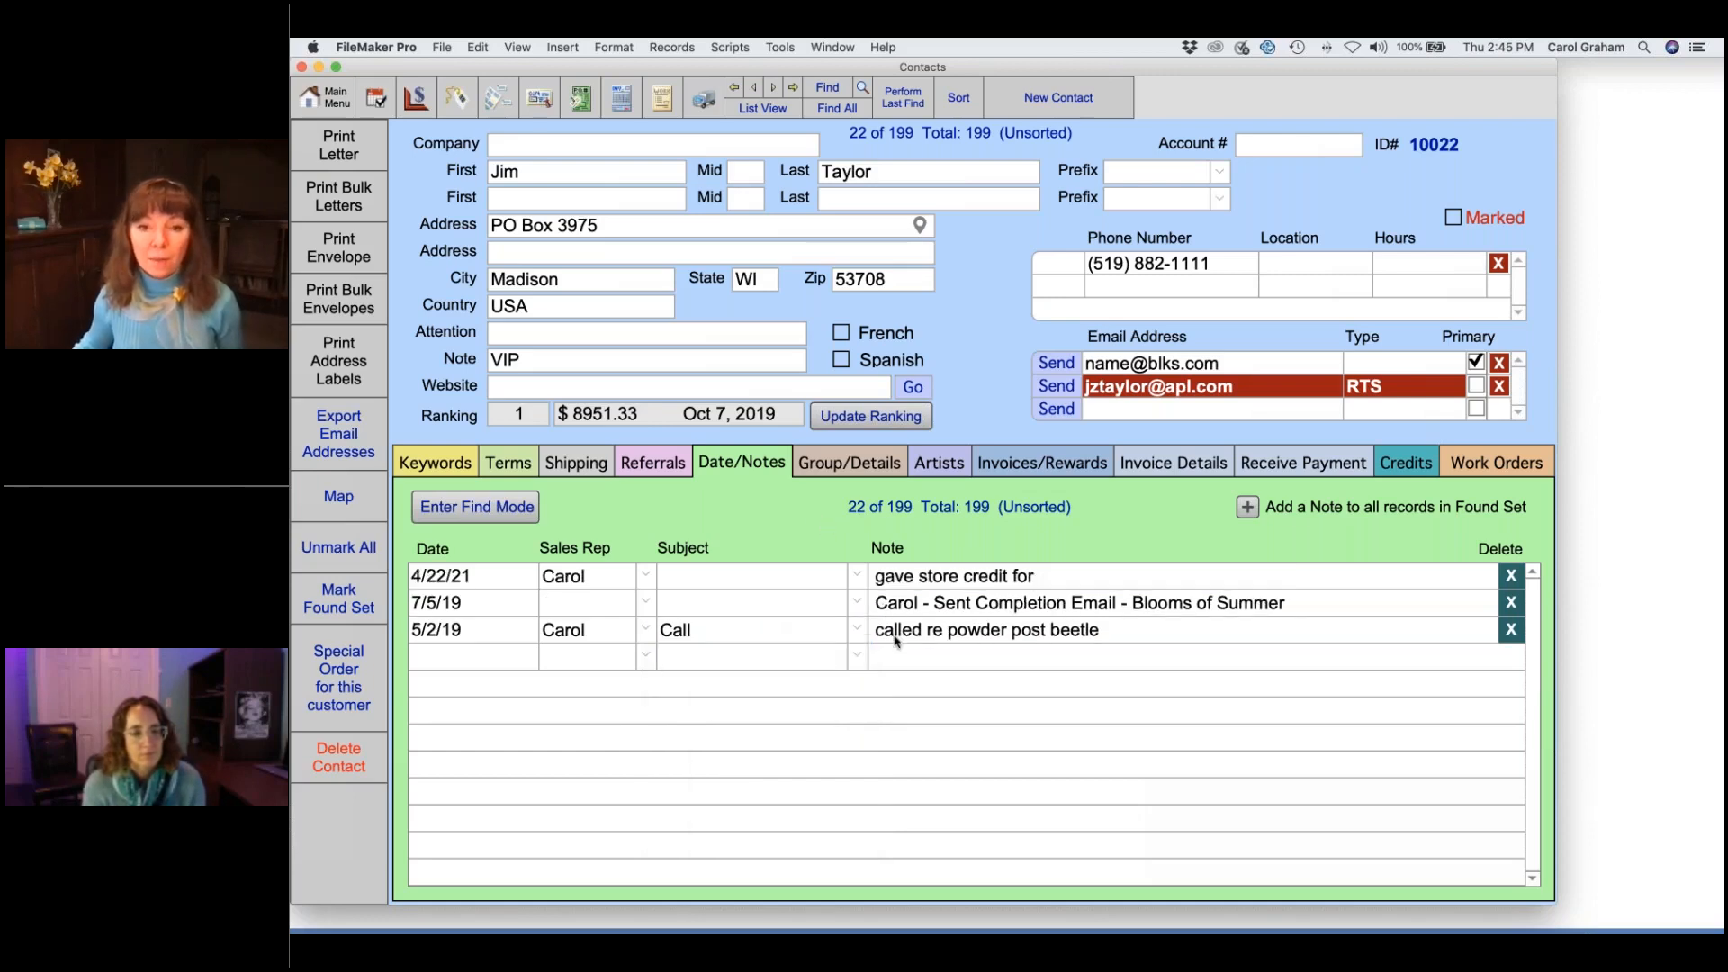
{"action": "left_click", "coordinate": [1069, 577]}
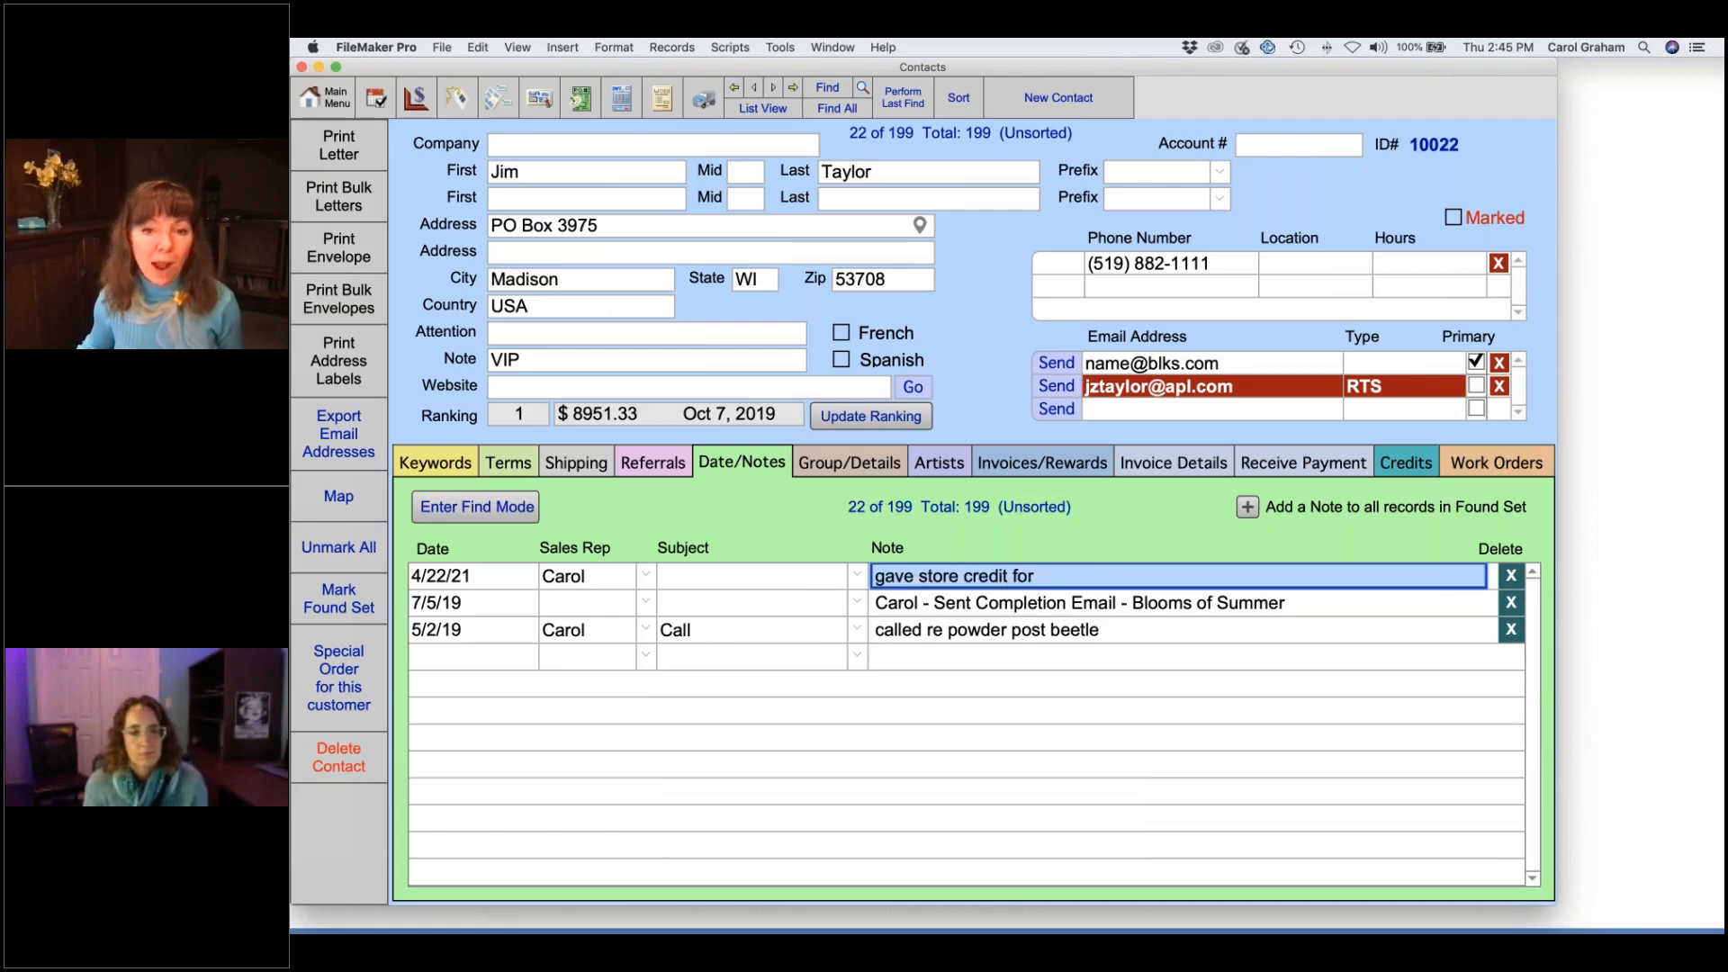
{"action": "left_click", "coordinate": [970, 535]}
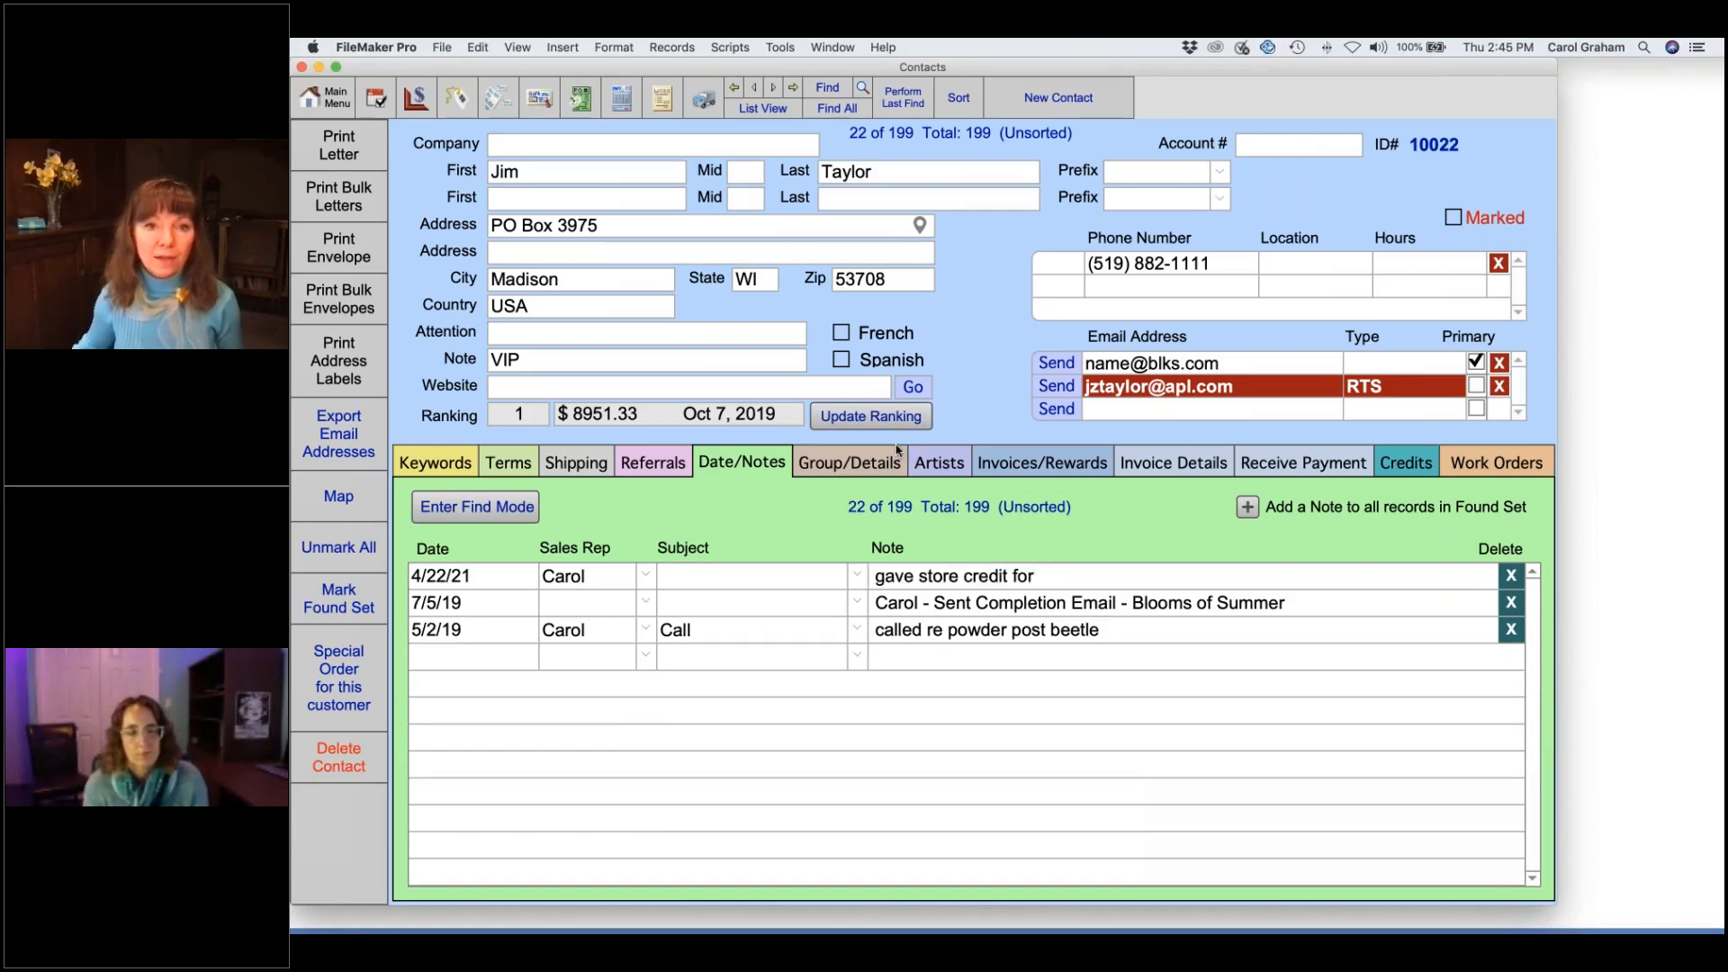
{"action": "left_click", "coordinate": [538, 98]}
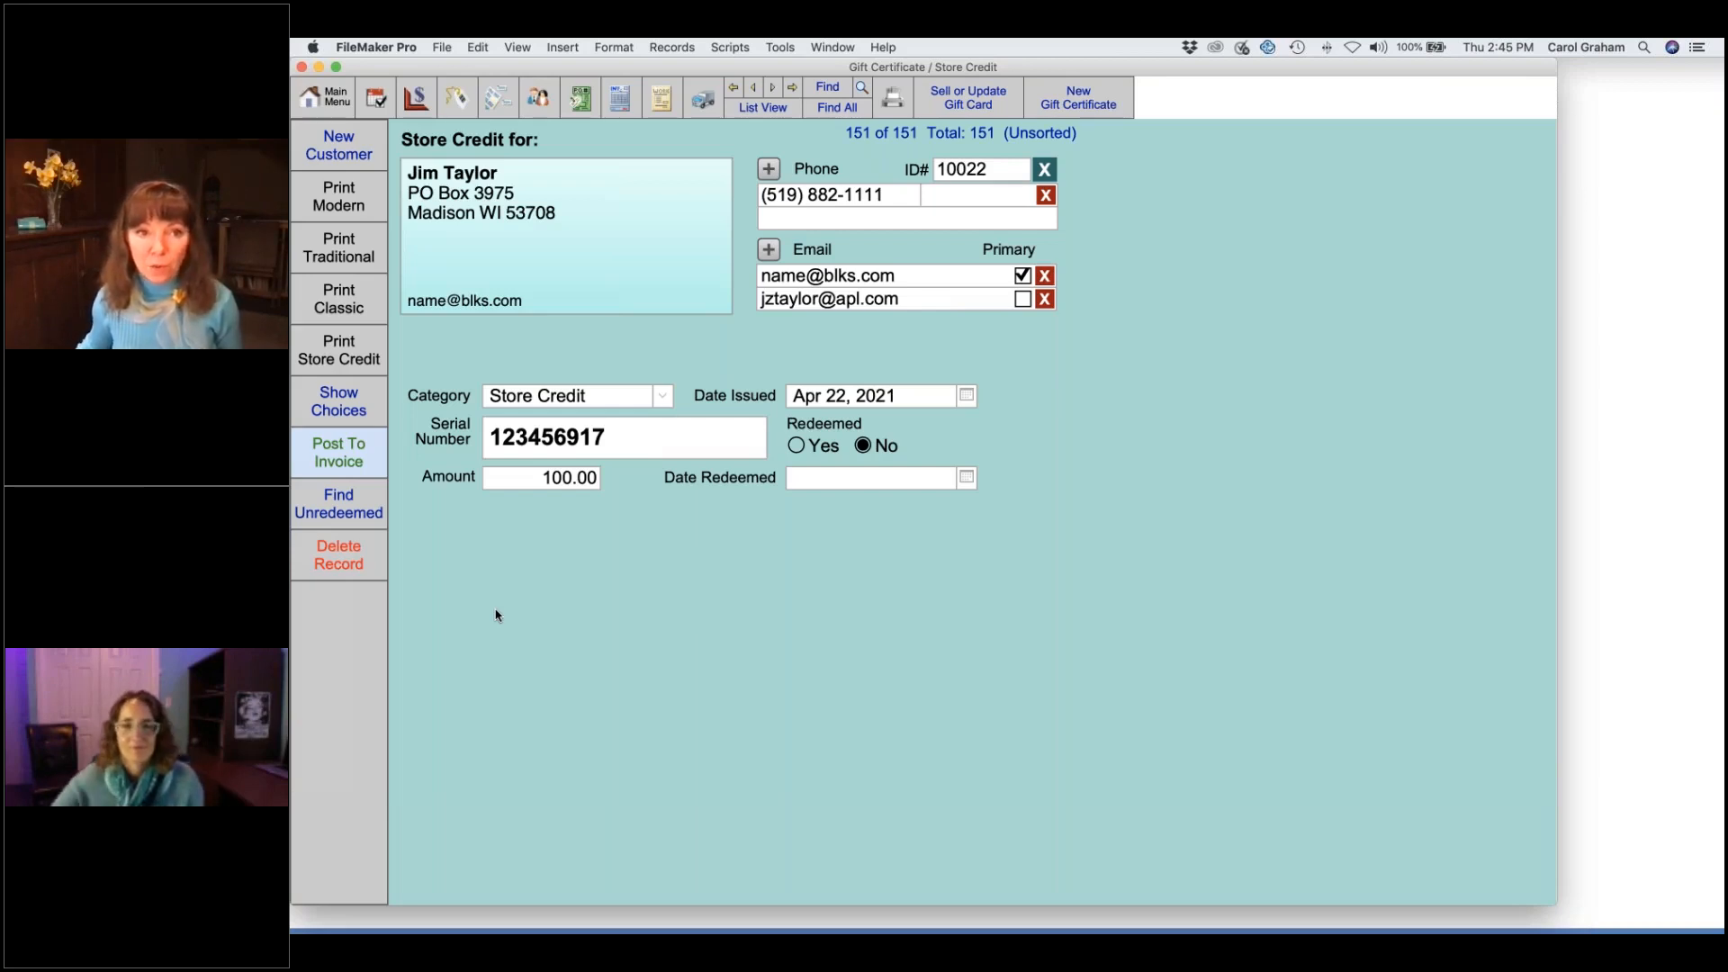
{"action": "left_click", "coordinate": [325, 97]}
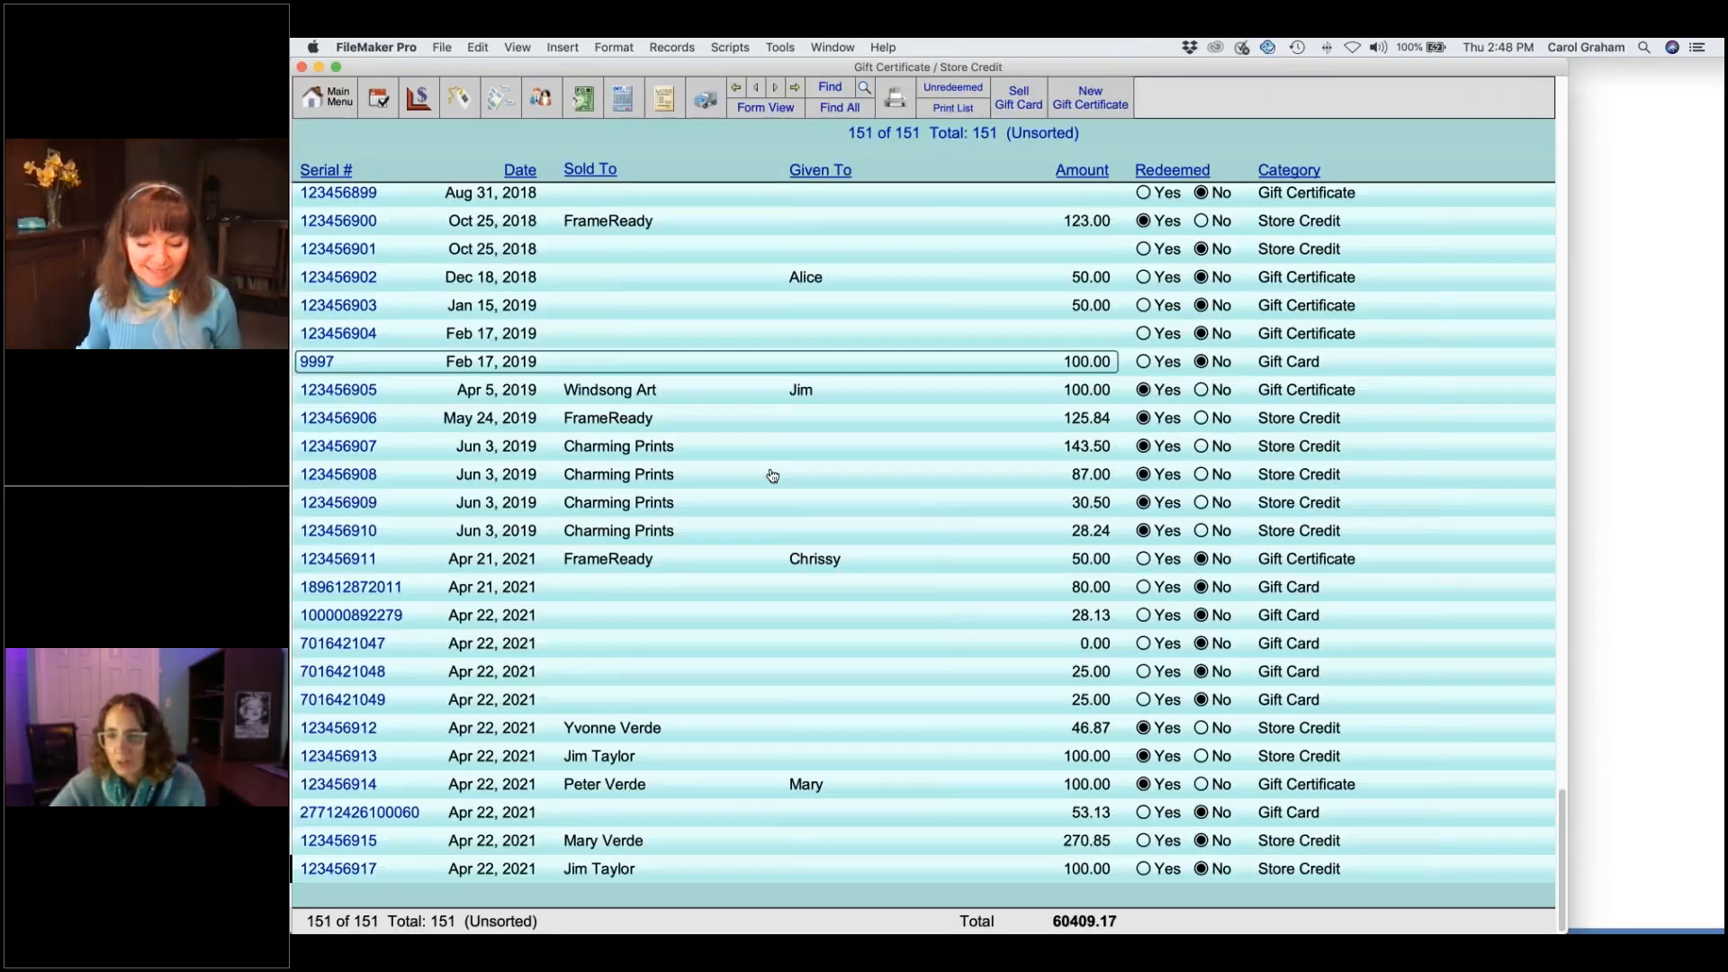
{"action": "left_click", "coordinate": [500, 642]}
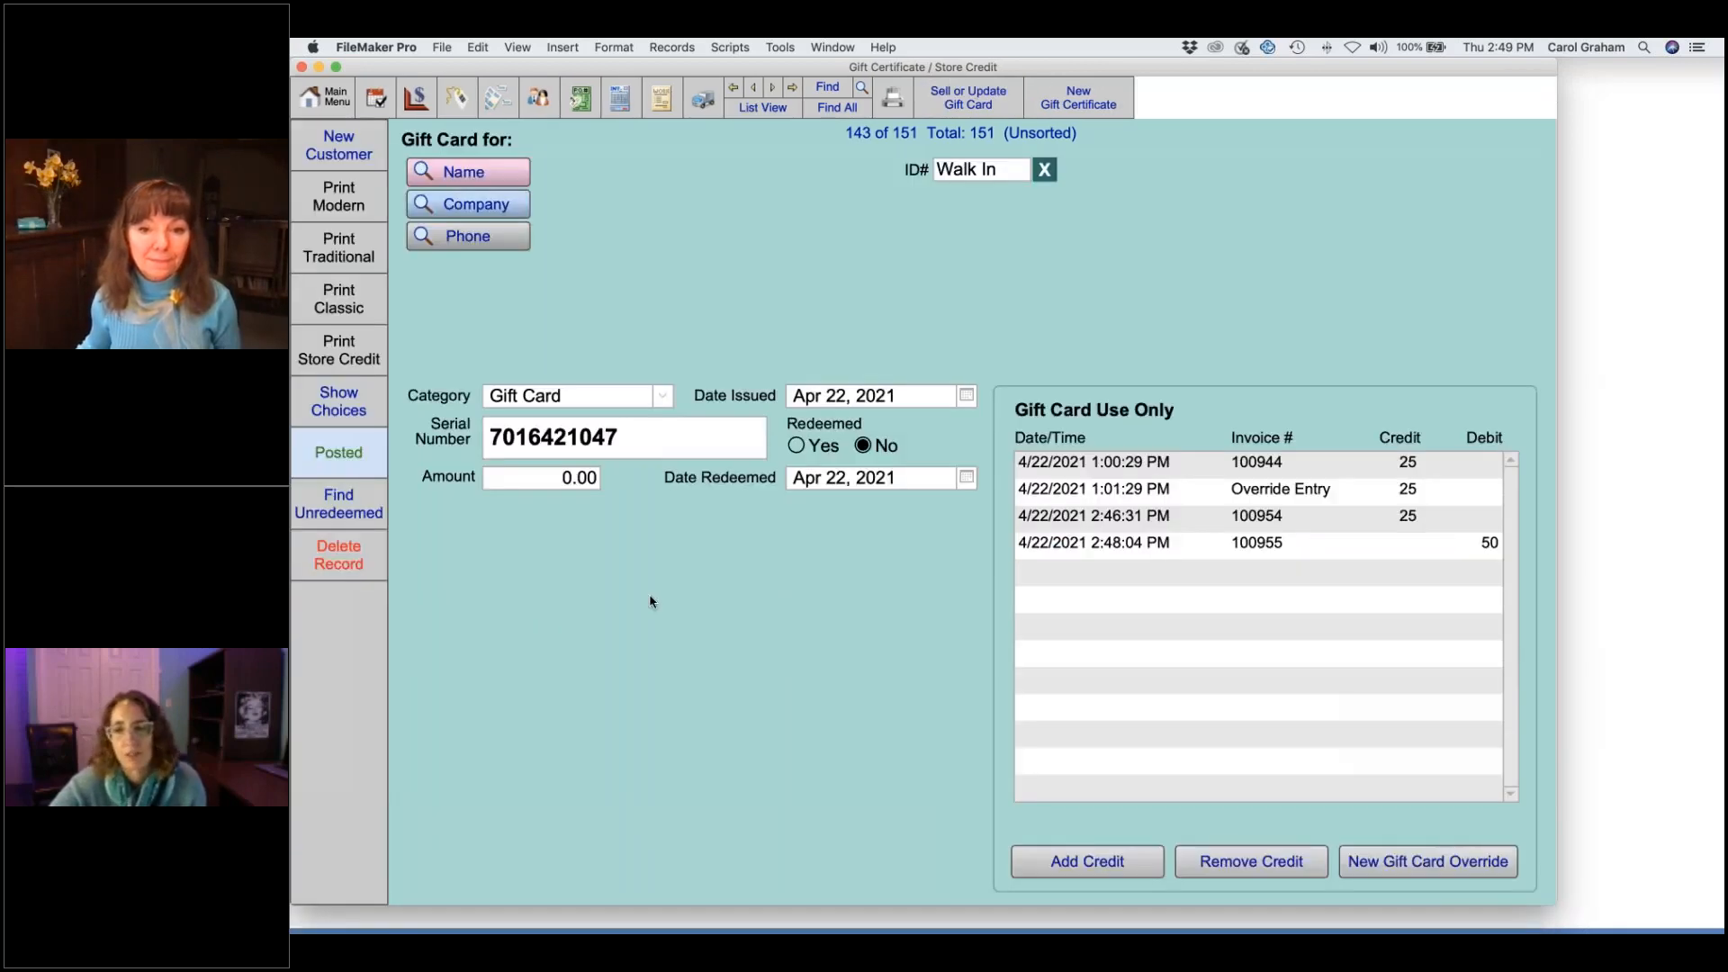